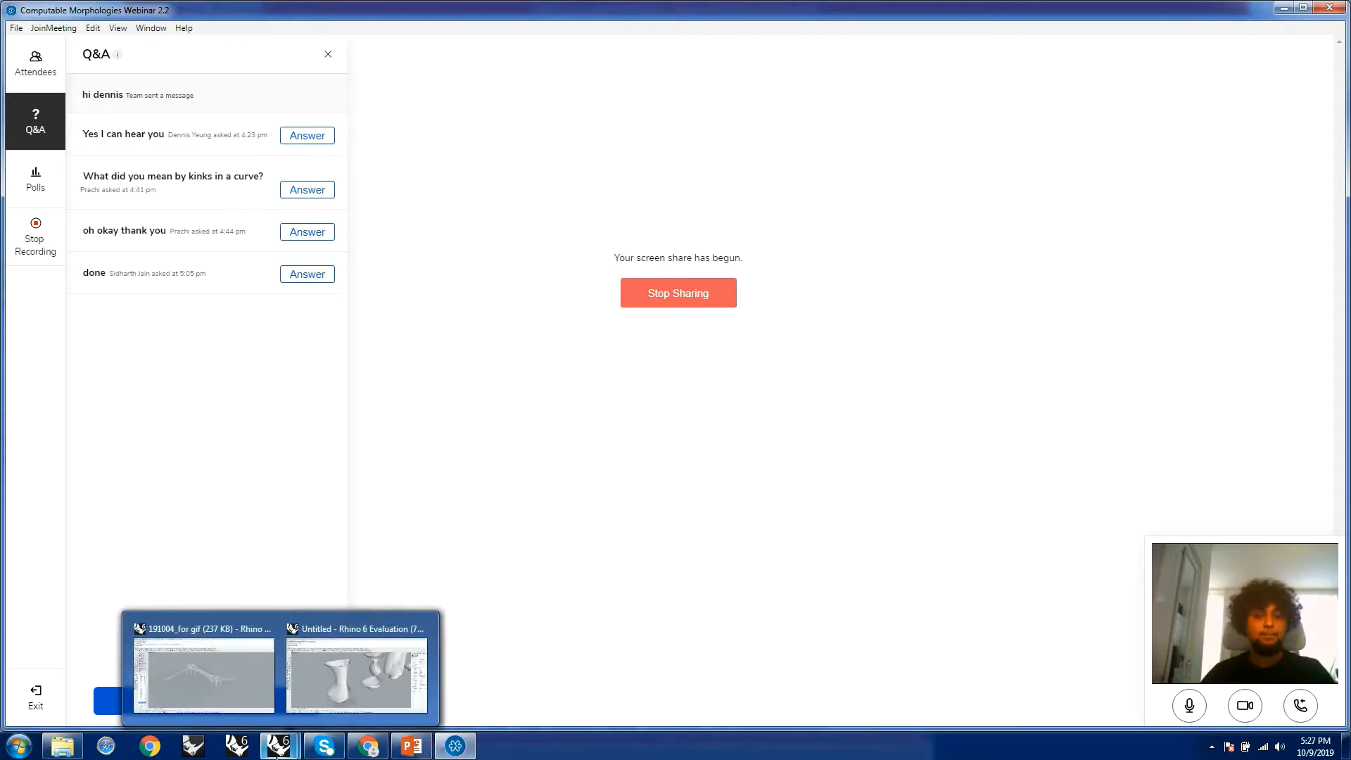
# Switch to the untitled Rhino 6 model and select all the vase surfaces and curves in the perspective view
pyautogui.click(354, 671)
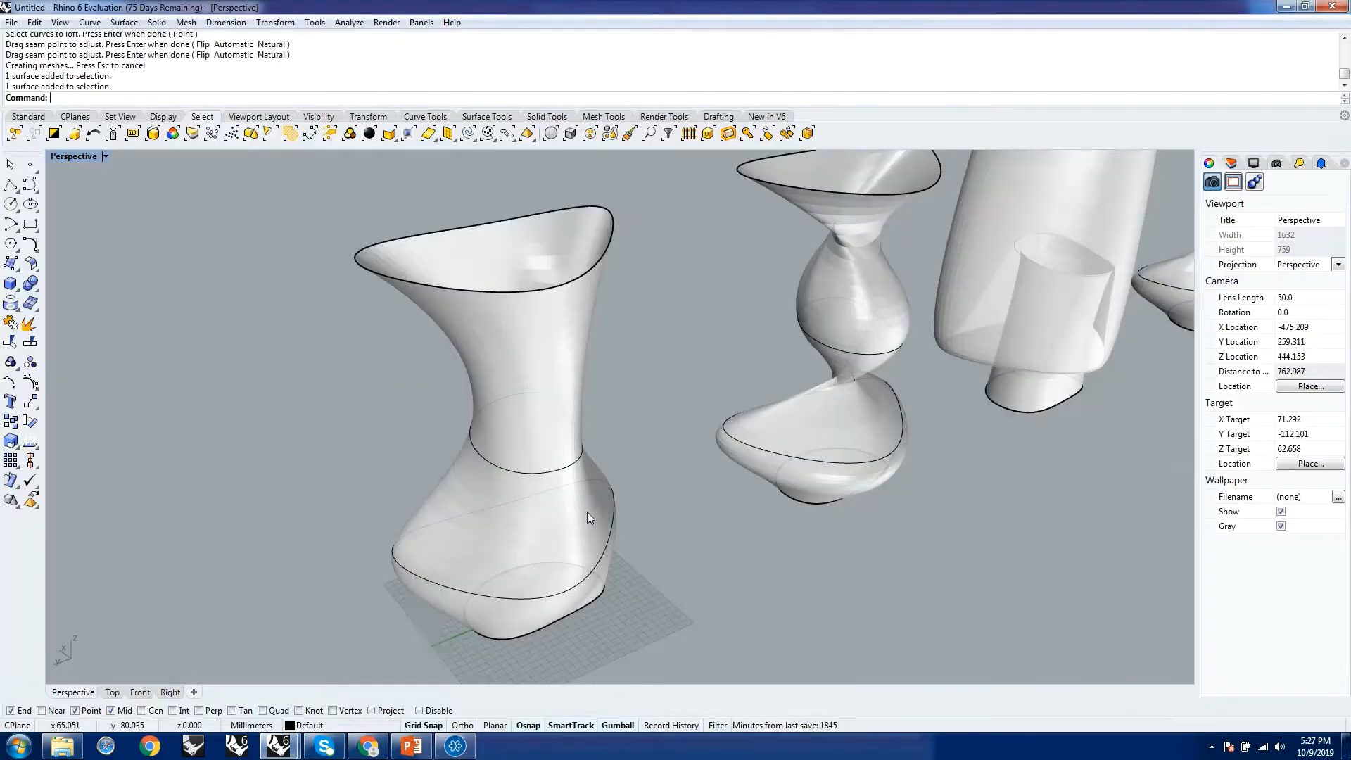
pyautogui.scroll(-5, 576, 504)
pyautogui.moveTo(761, 377); pyautogui.dragTo(605, 408, button='right')
pyautogui.scroll(-4, 602, 408)
pyautogui.moveTo(588, 486); pyautogui.dragTo(535, 421, button='right')
pyautogui.scroll(5, 535, 425)
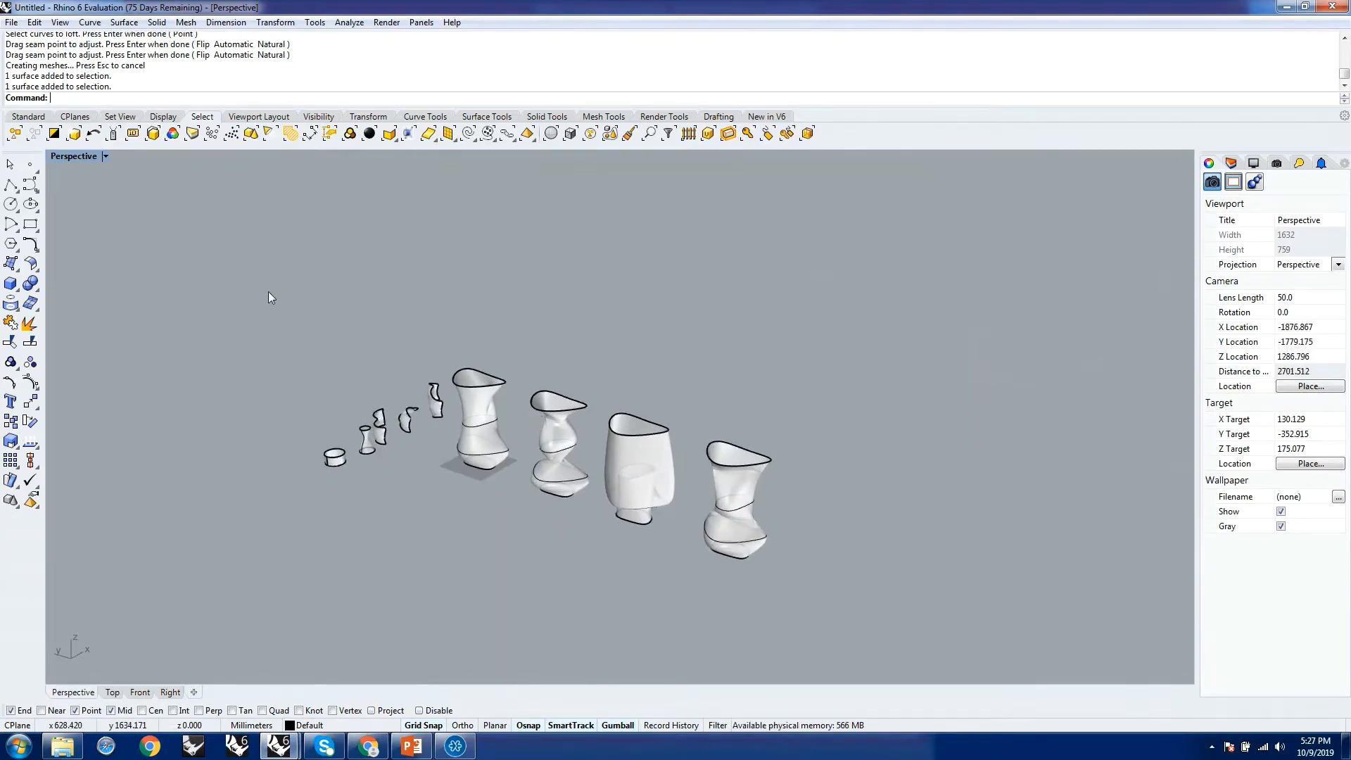
pyautogui.moveTo(270, 294); pyautogui.dragTo(950, 612)
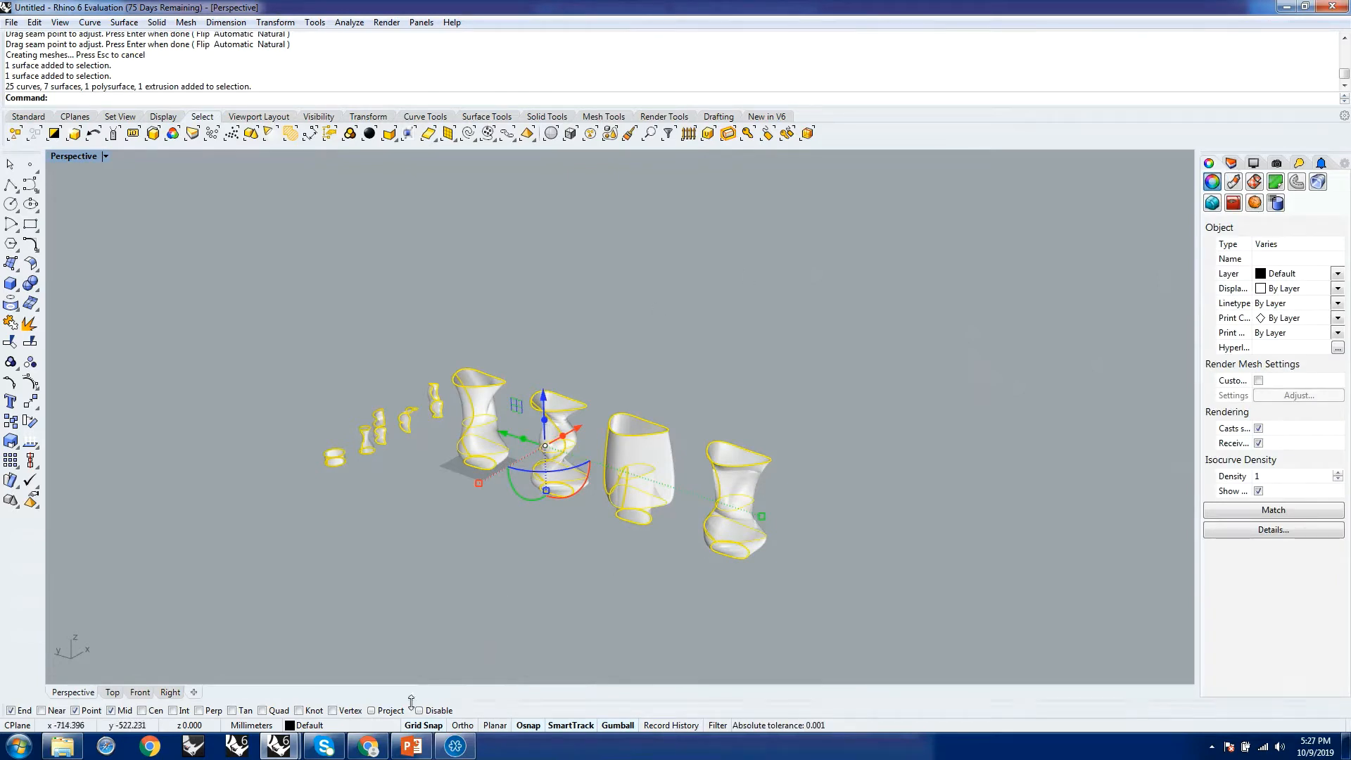
# Check the webinar Q&A for new messages and return to Rhino to view the row of selected vase models
pyautogui.click(461, 752)
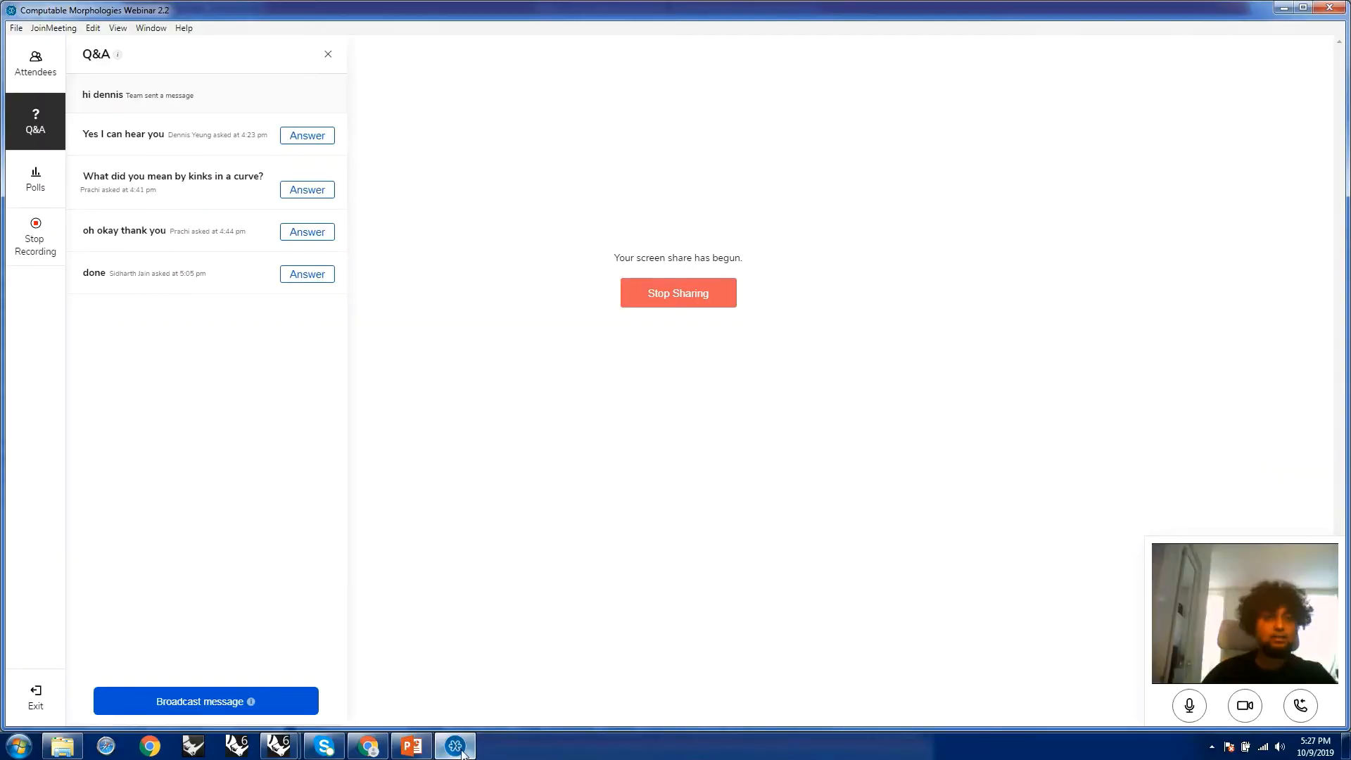
pyautogui.click(458, 749)
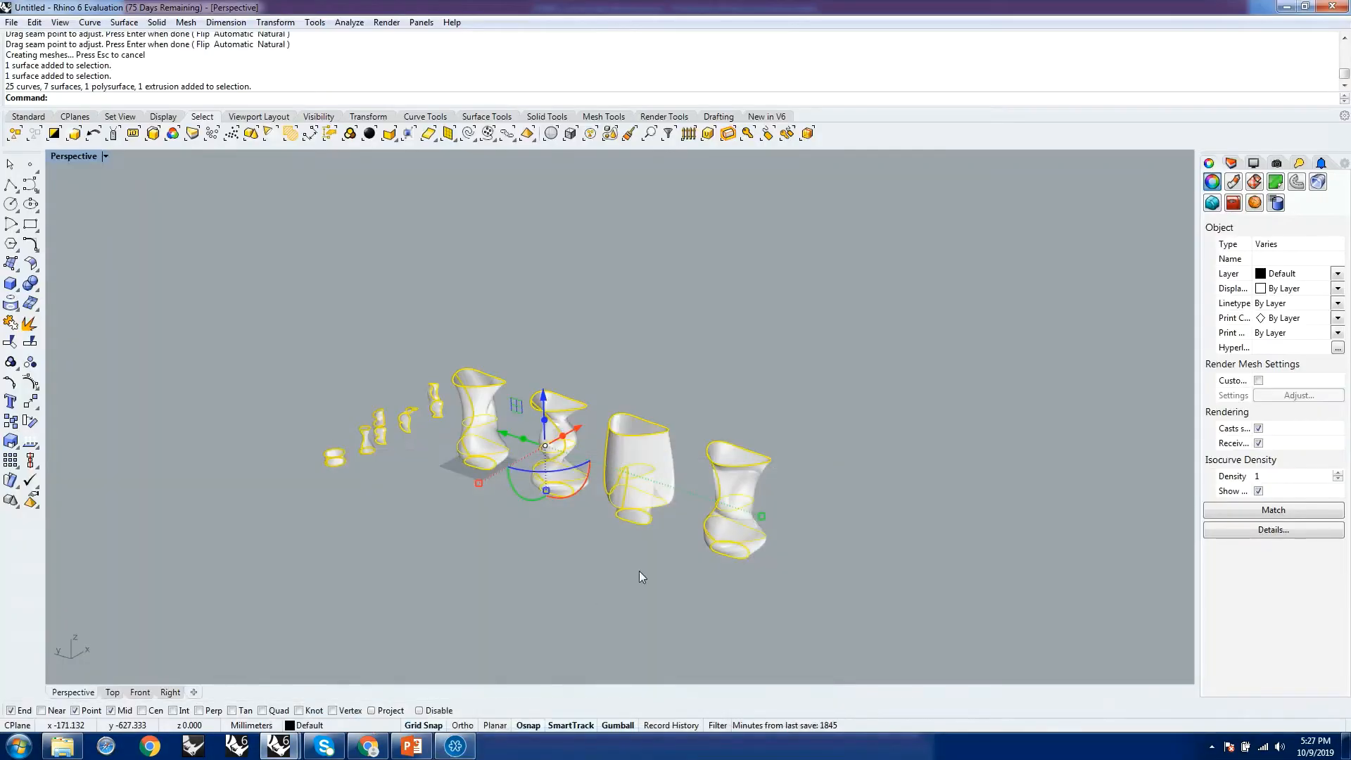
pyautogui.moveTo(605, 525); pyautogui.dragTo(607, 555, button='right')
pyautogui.scroll(-6, 656, 383)
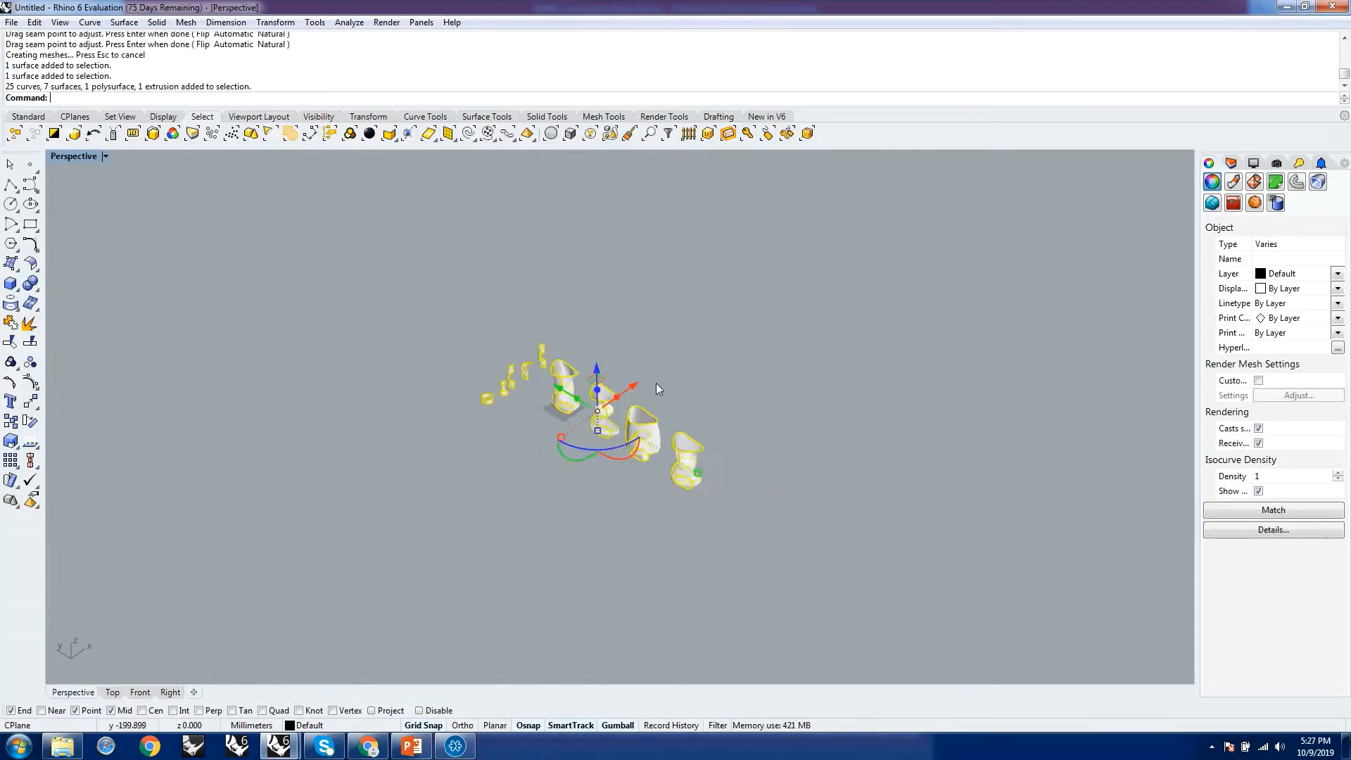
pyautogui.scroll(8, 650, 478)
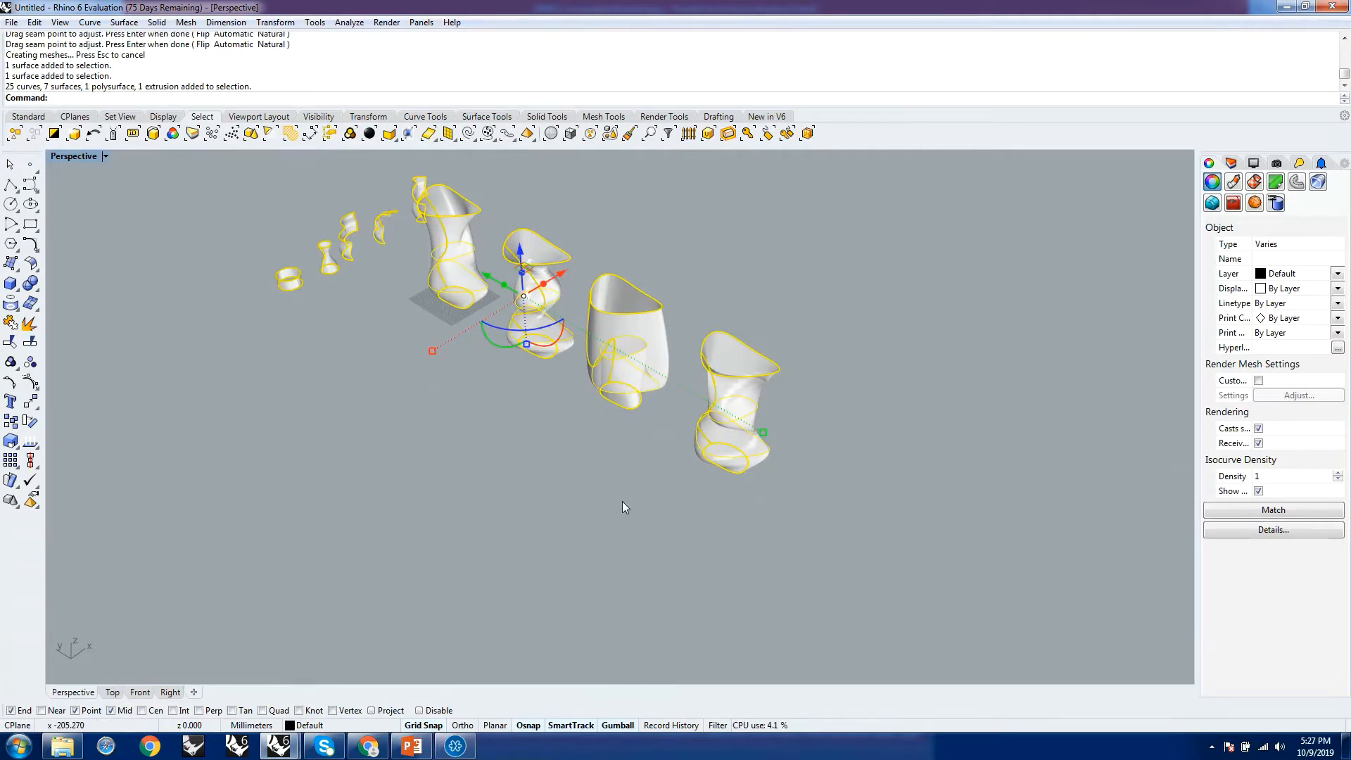
pyautogui.scroll(-4, 684, 566)
pyautogui.scroll(3, 609, 488)
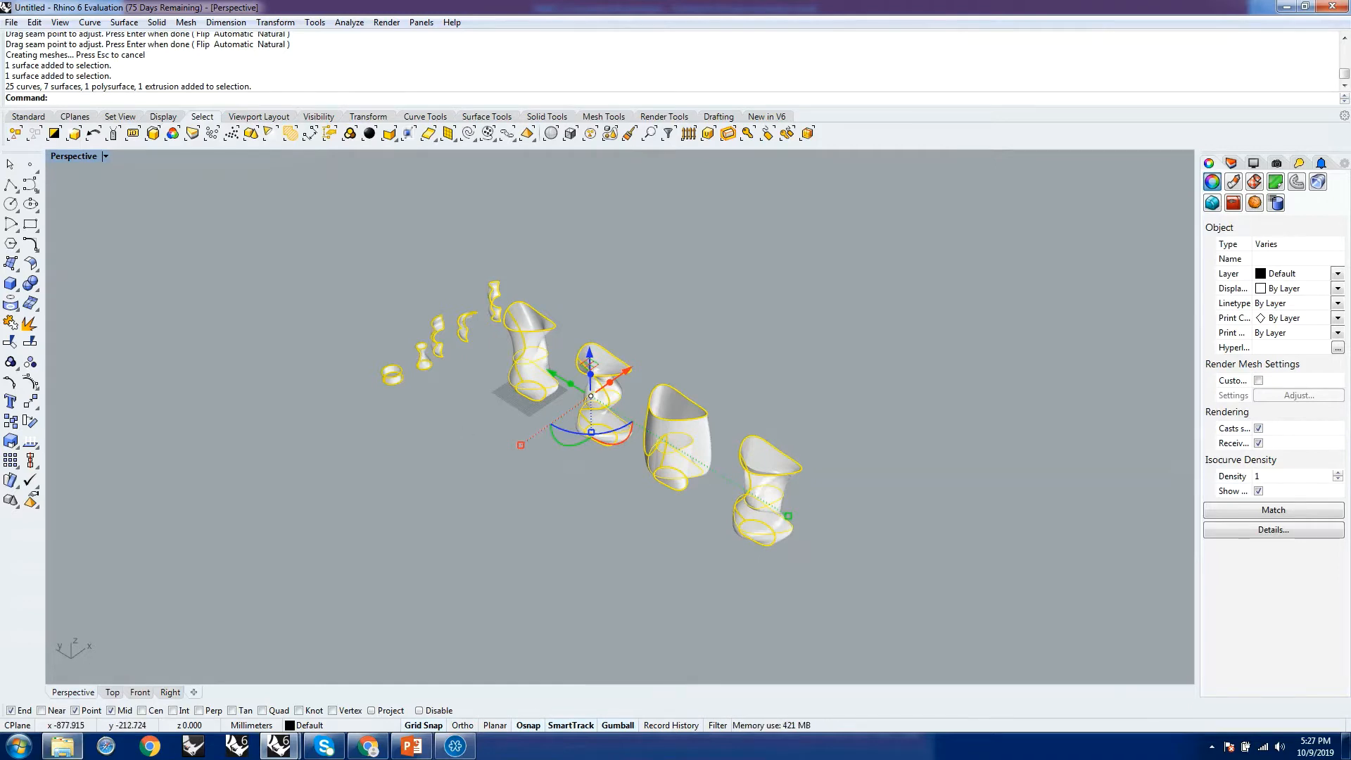
pyautogui.moveTo(63, 745)
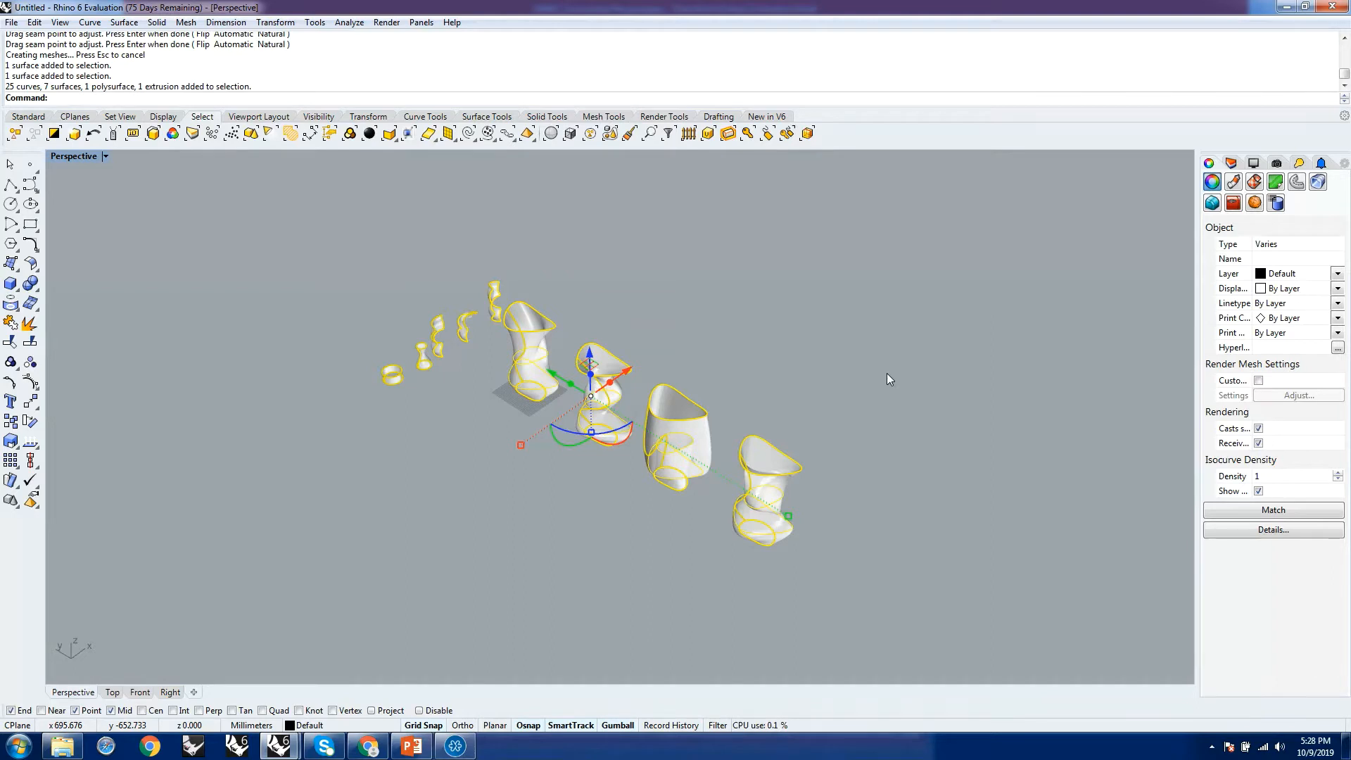
# Check the webinar window, switch to Chrome and show the Google image results for "danish pavilion shanghai"
pyautogui.click(455, 746)
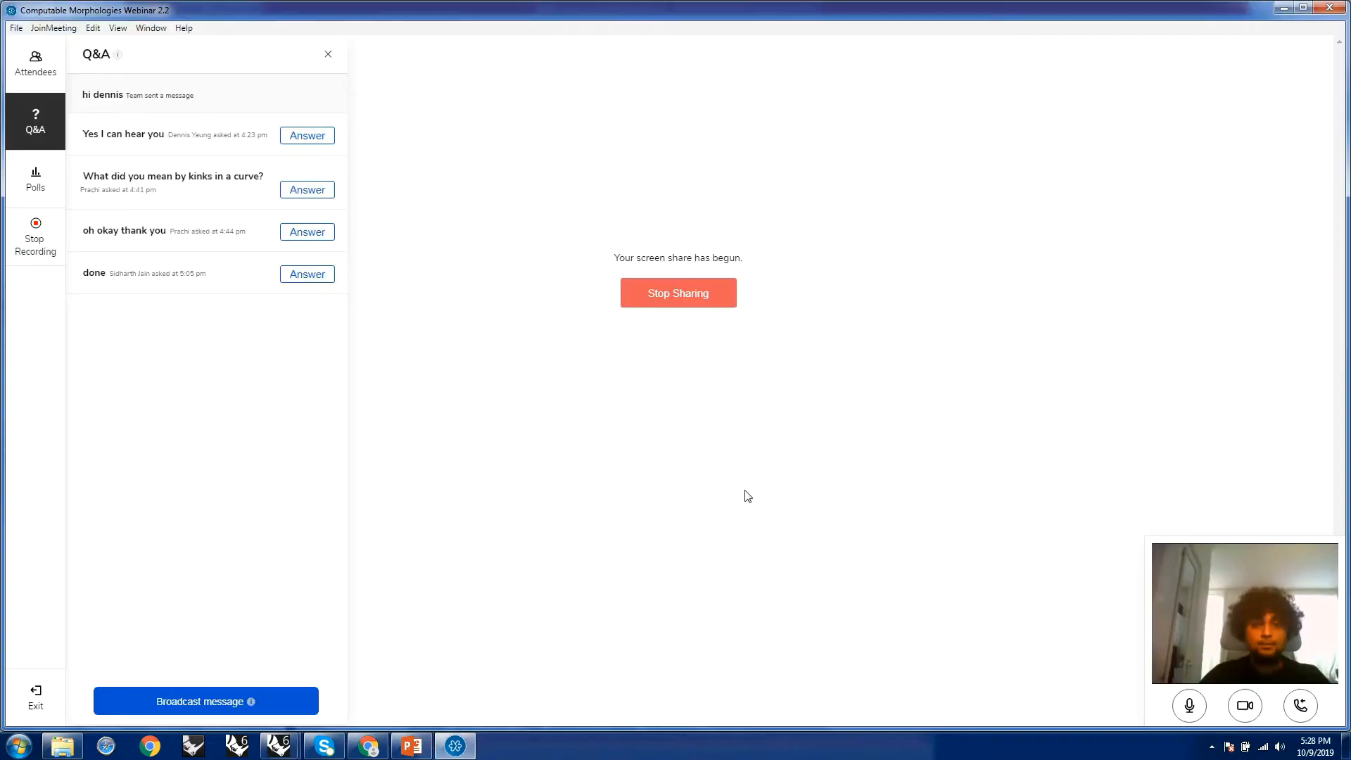
pyautogui.click(375, 752)
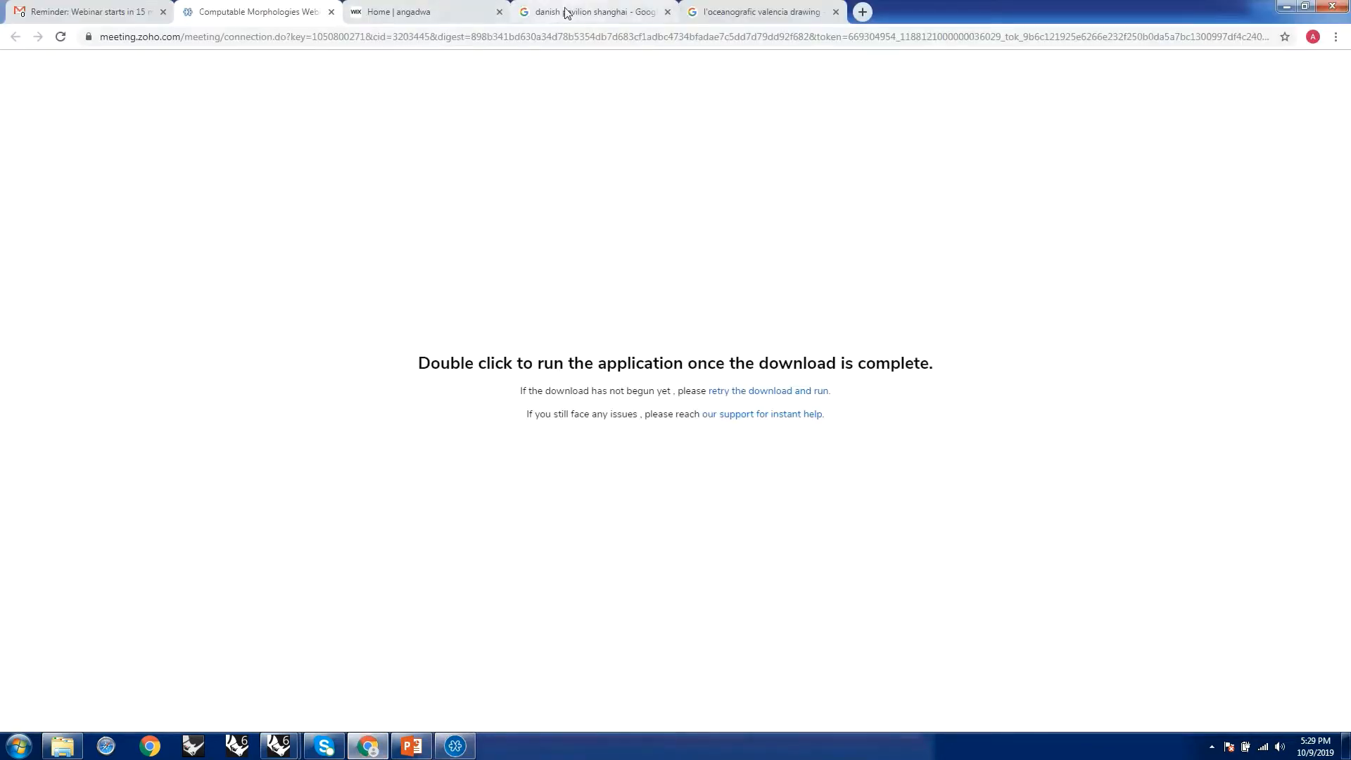
pyautogui.click(566, 12)
pyautogui.scroll(2, 633, 506)
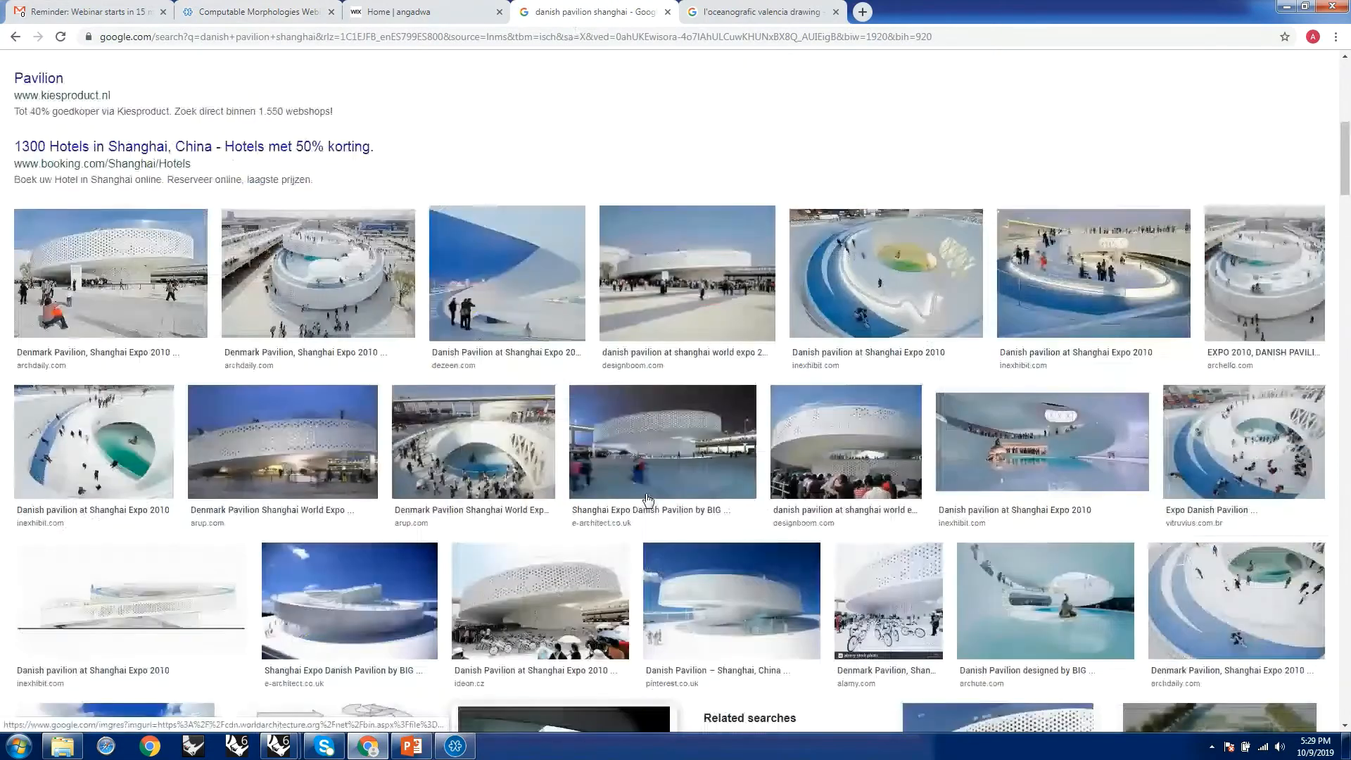
pyautogui.scroll(-2, 633, 505)
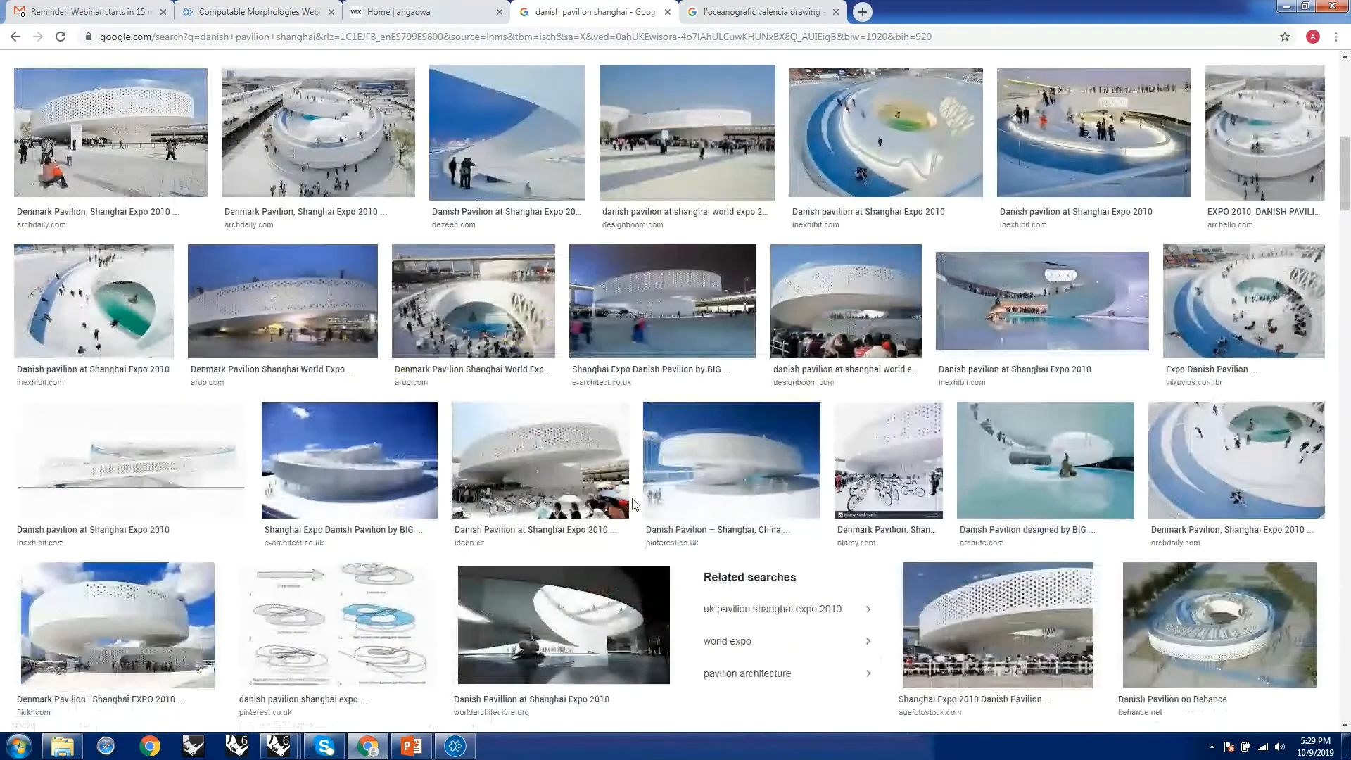
pyautogui.scroll(1, 633, 505)
pyautogui.scroll(1, 633, 503)
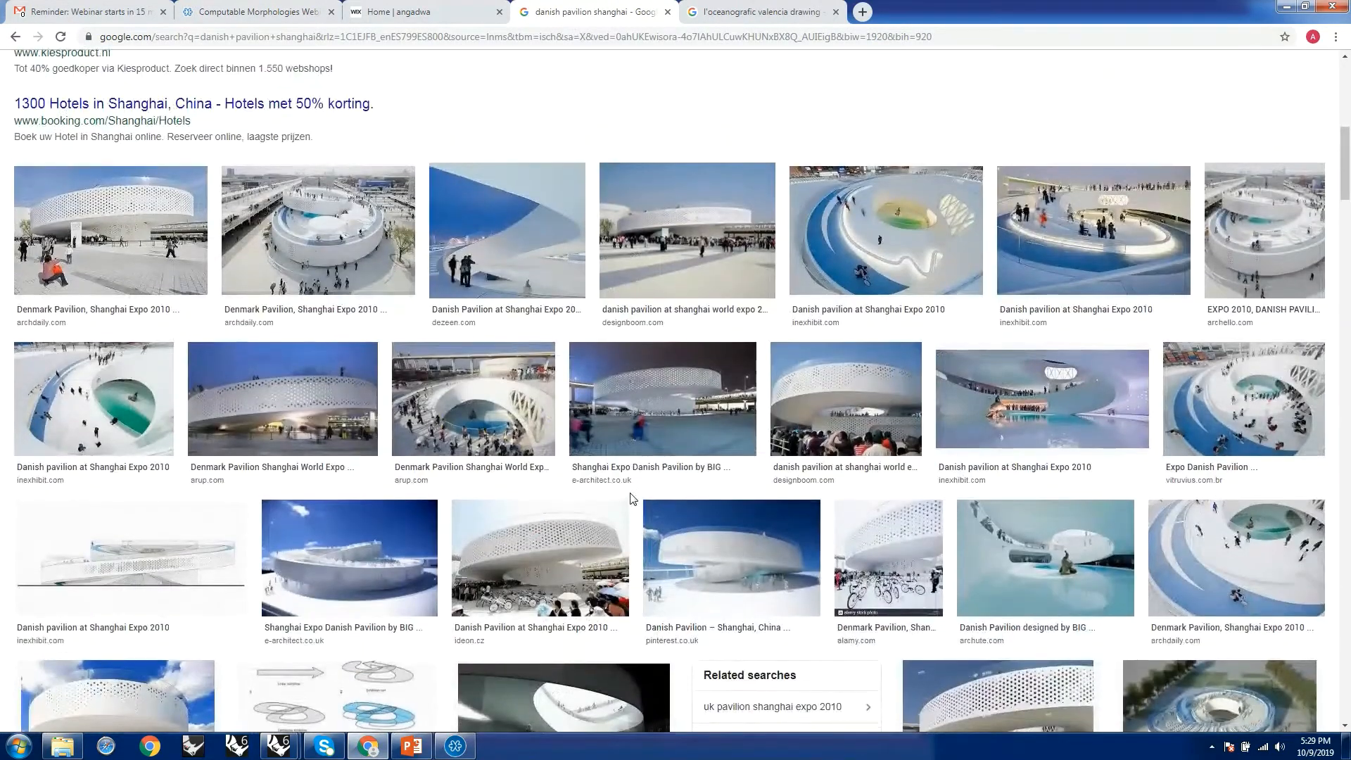
# Look through the Danish pavilion images and preview the concept diagram running from linear exhibition to roof terrace
pyautogui.scroll(-7, 633, 500)
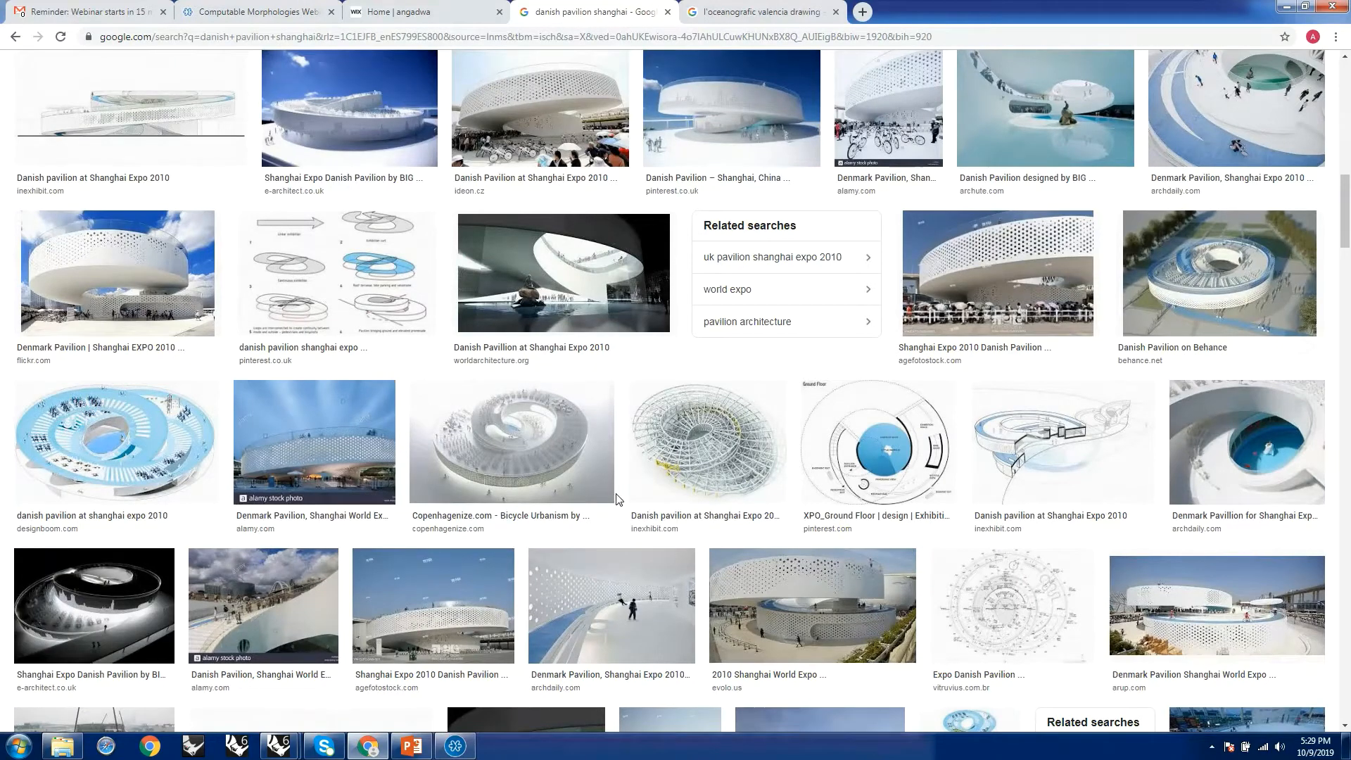
pyautogui.scroll(-6, 616, 498)
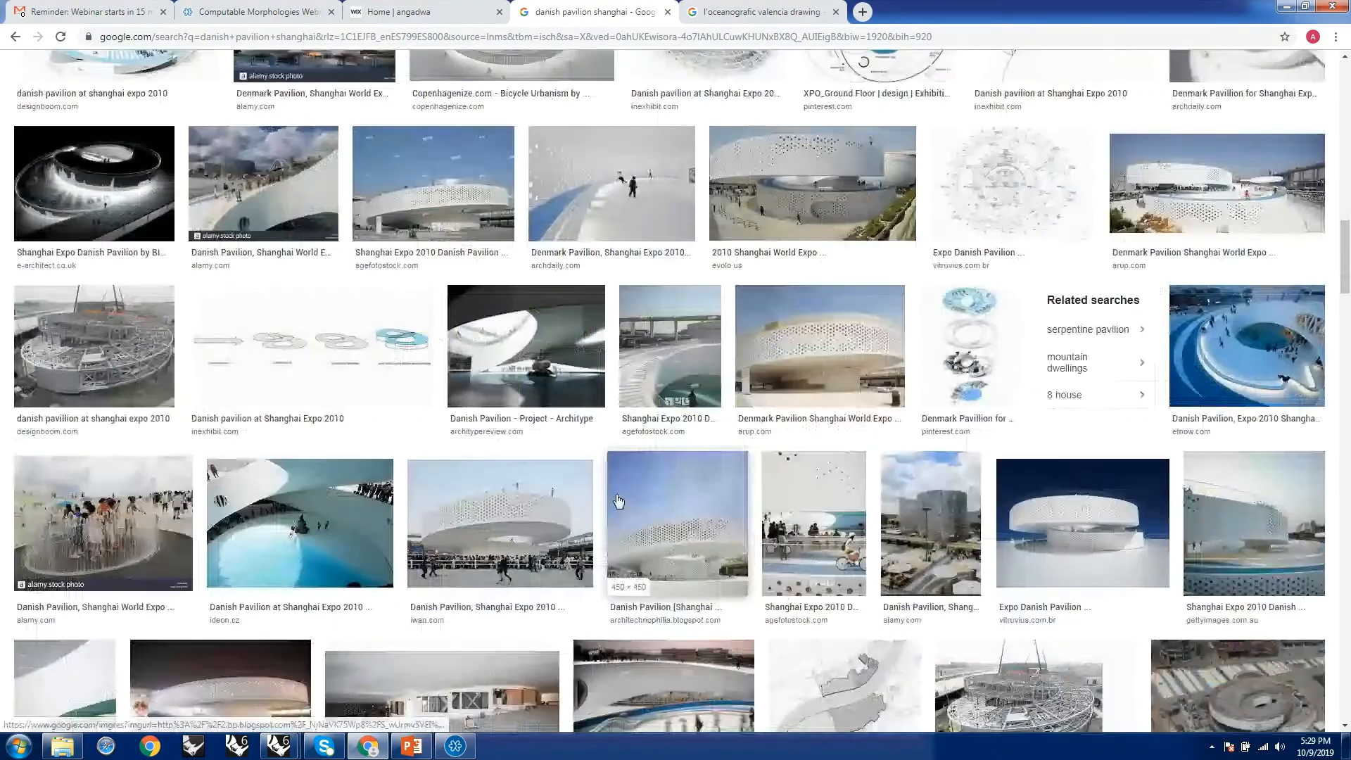
pyautogui.scroll(-2, 617, 500)
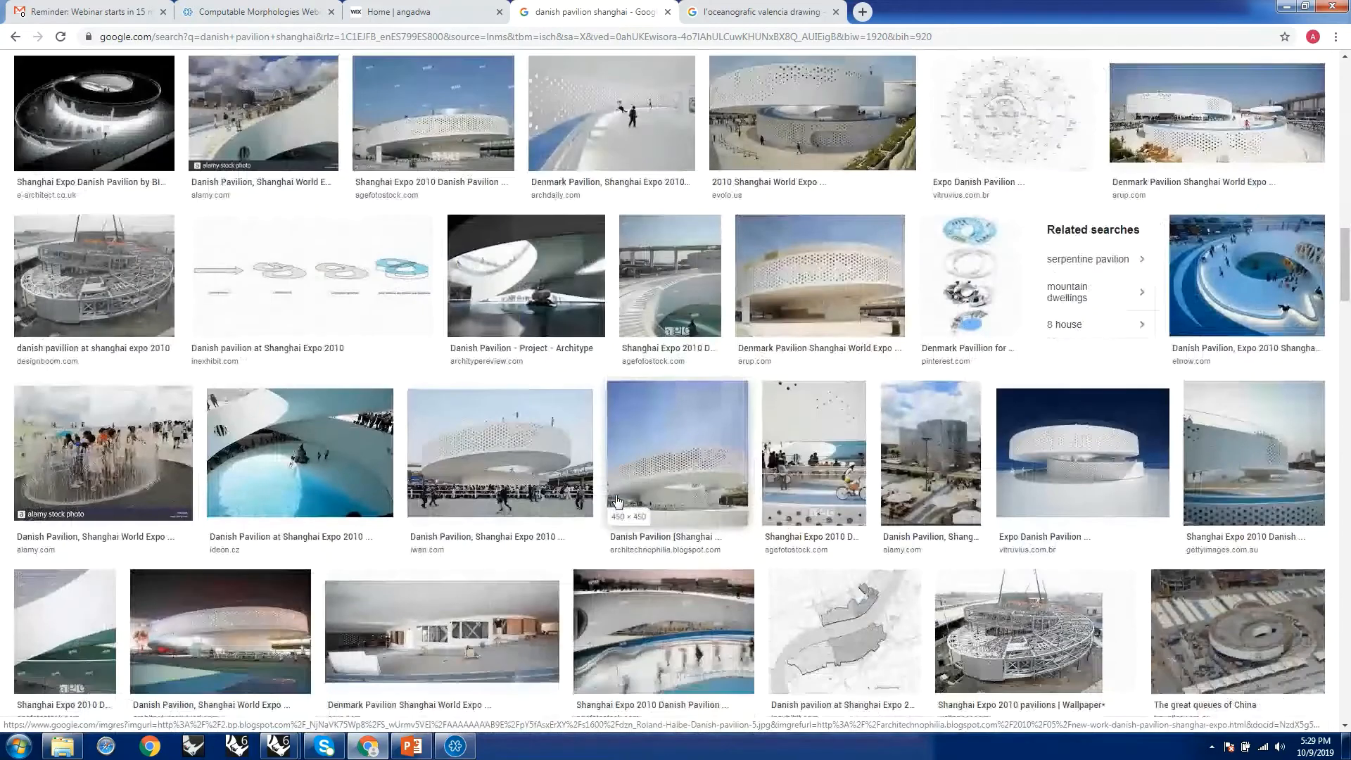
pyautogui.scroll(-2, 615, 496)
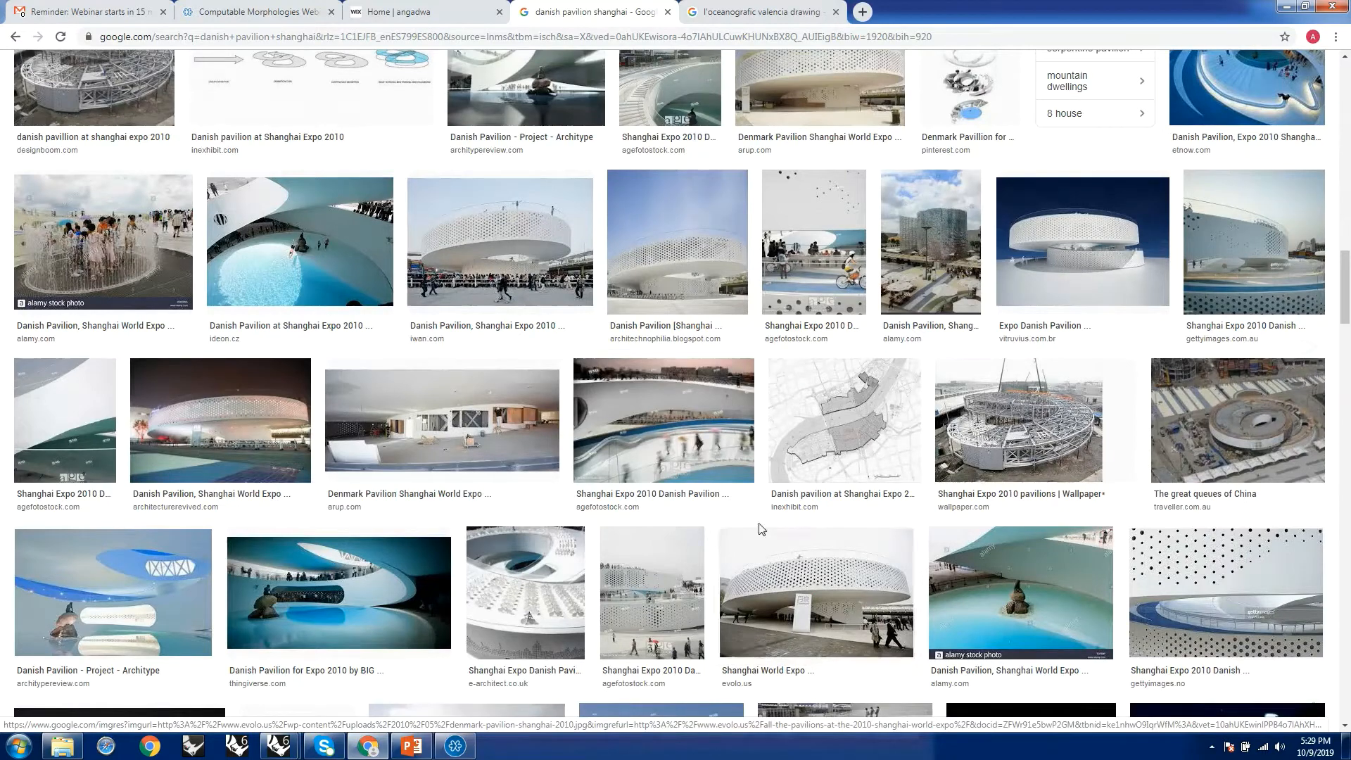
pyautogui.scroll(1, 581, 310)
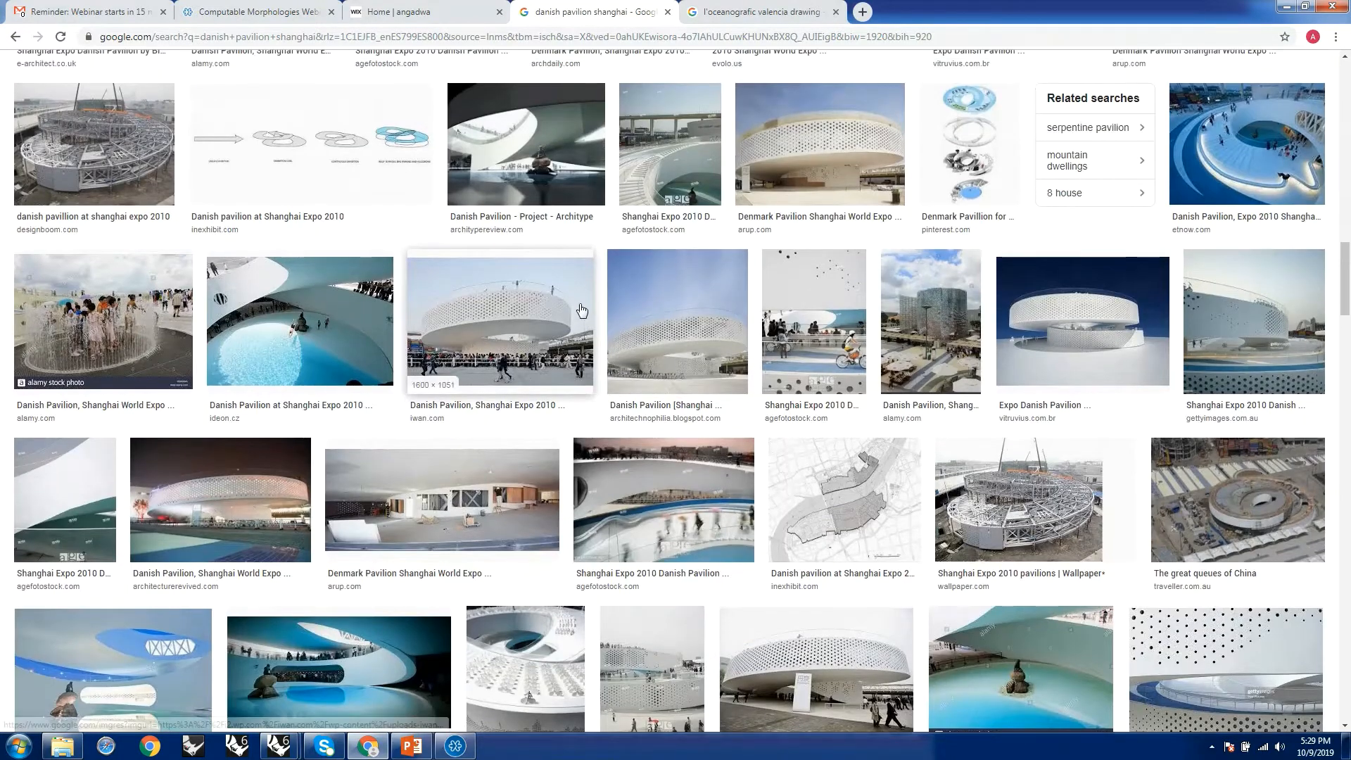
pyautogui.scroll(2, 296, 282)
pyautogui.click(296, 281)
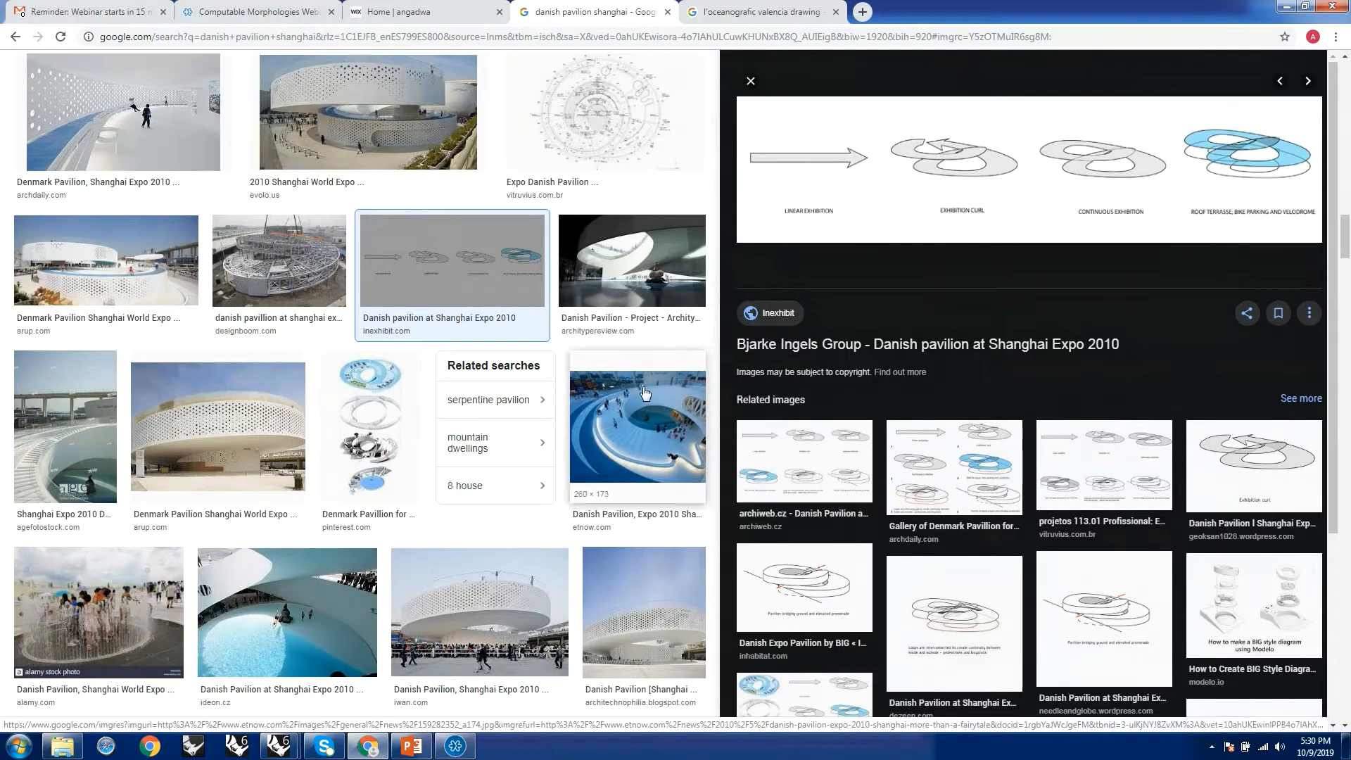
# Preview the pavilion's ground floor plan and the related drawing of its two stacked, twisting loops
pyautogui.scroll(4, 510, 376)
pyautogui.scroll(4, 511, 377)
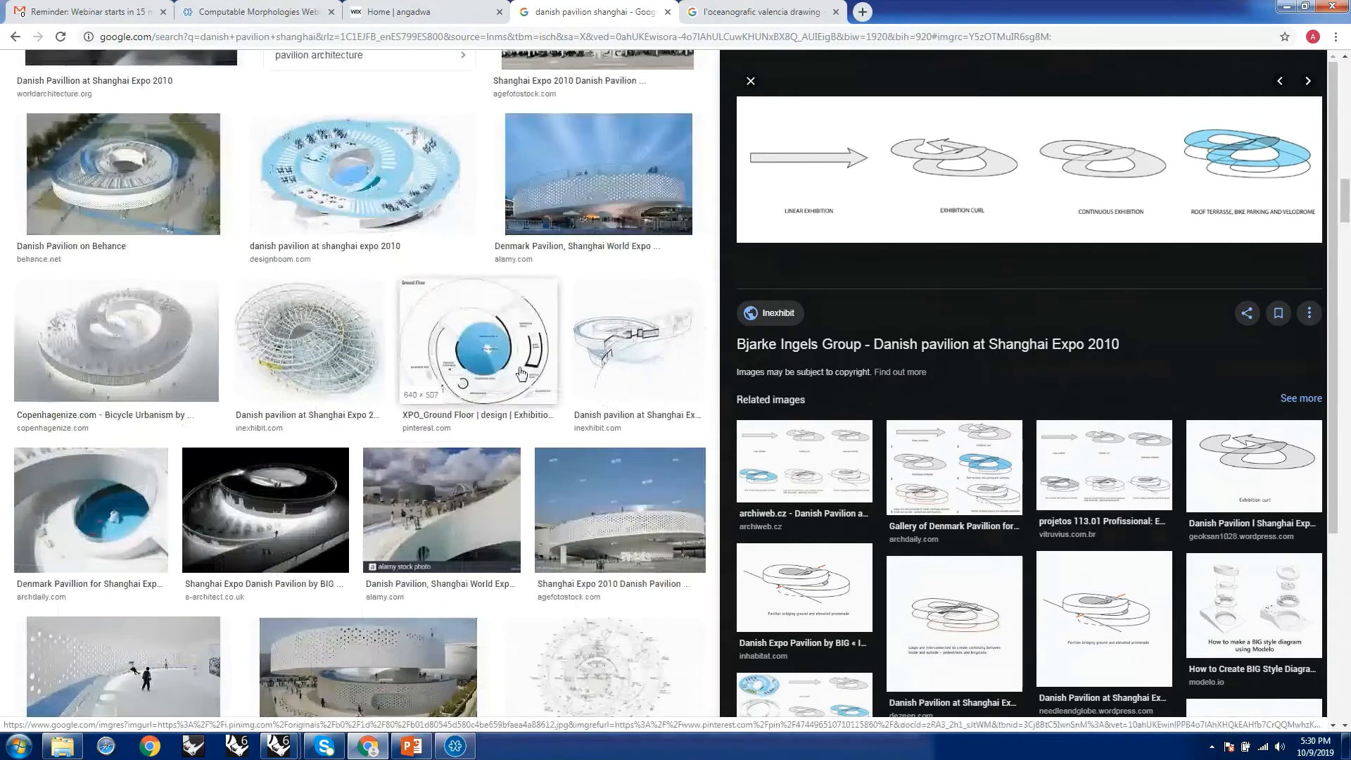
pyautogui.scroll(2, 364, 211)
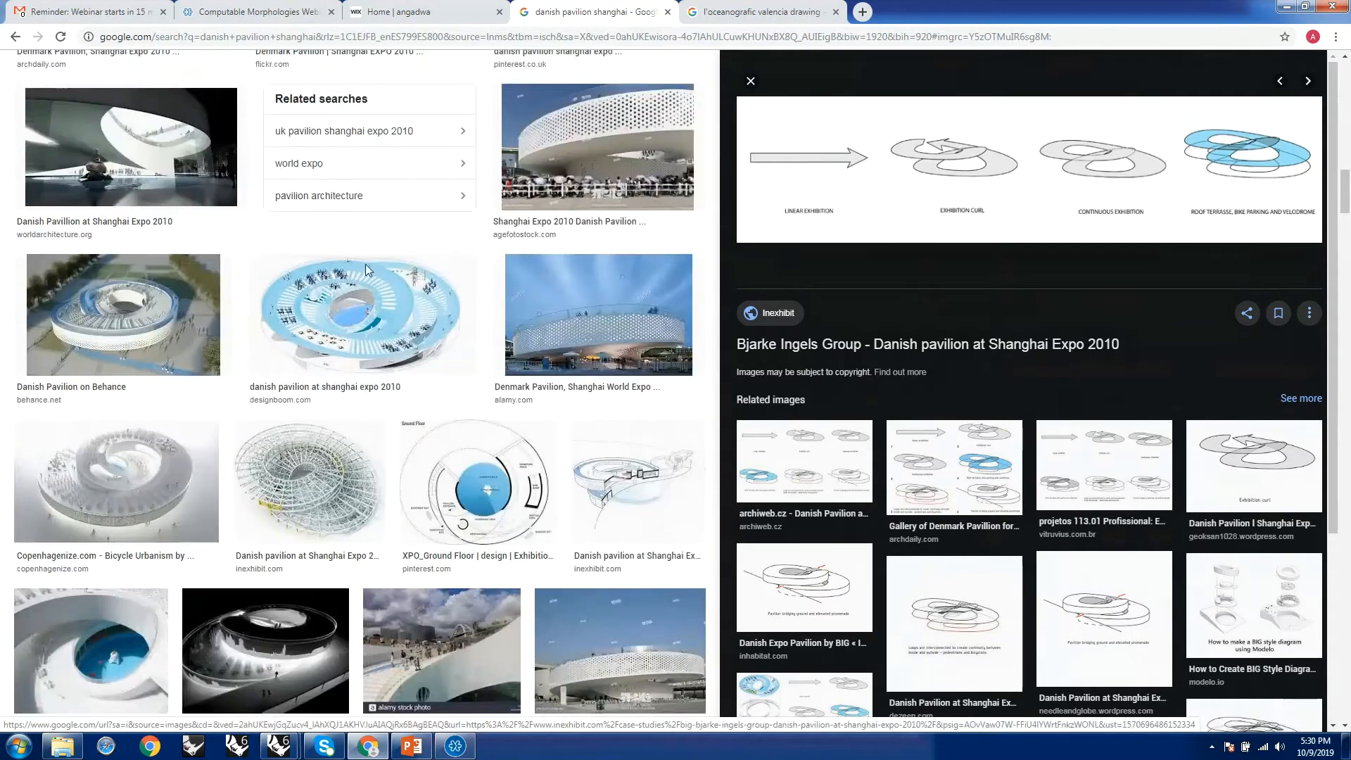
pyautogui.click(482, 482)
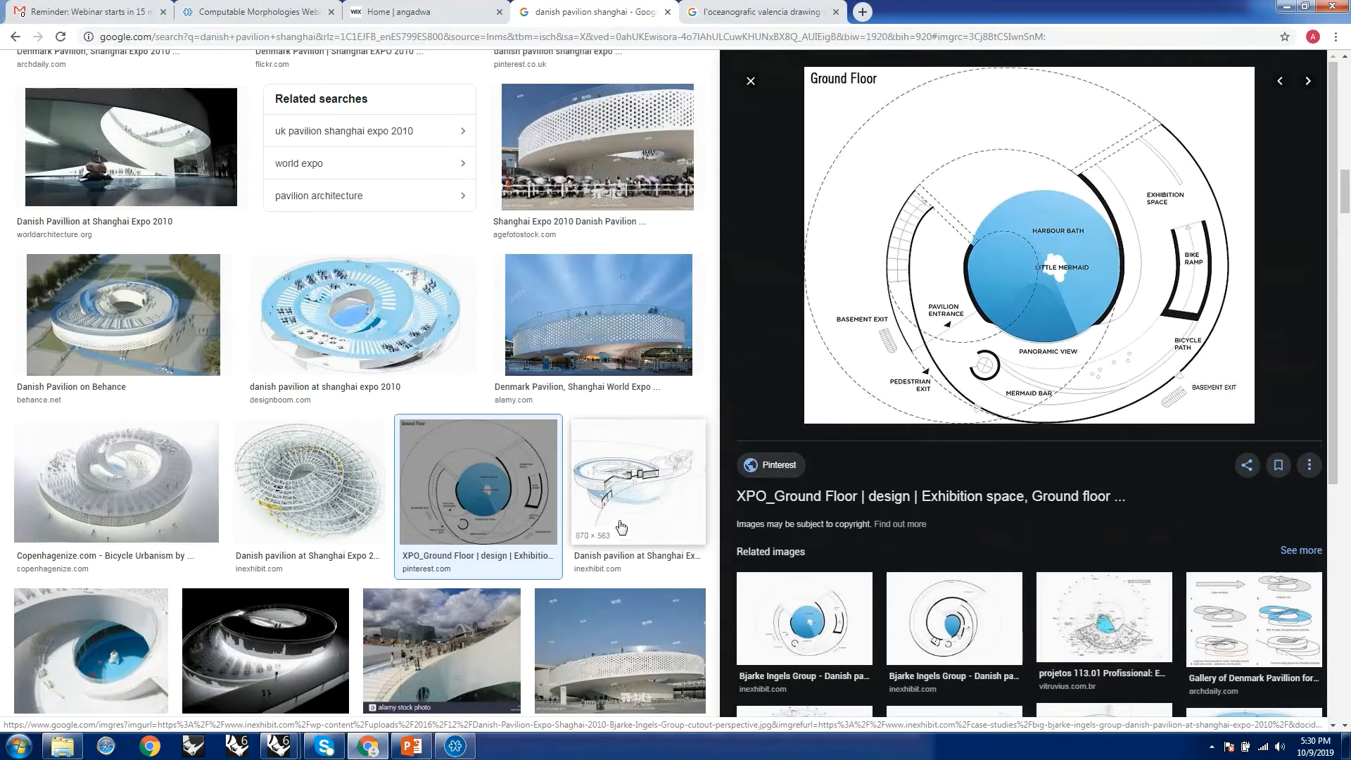
pyautogui.scroll(-5, 985, 432)
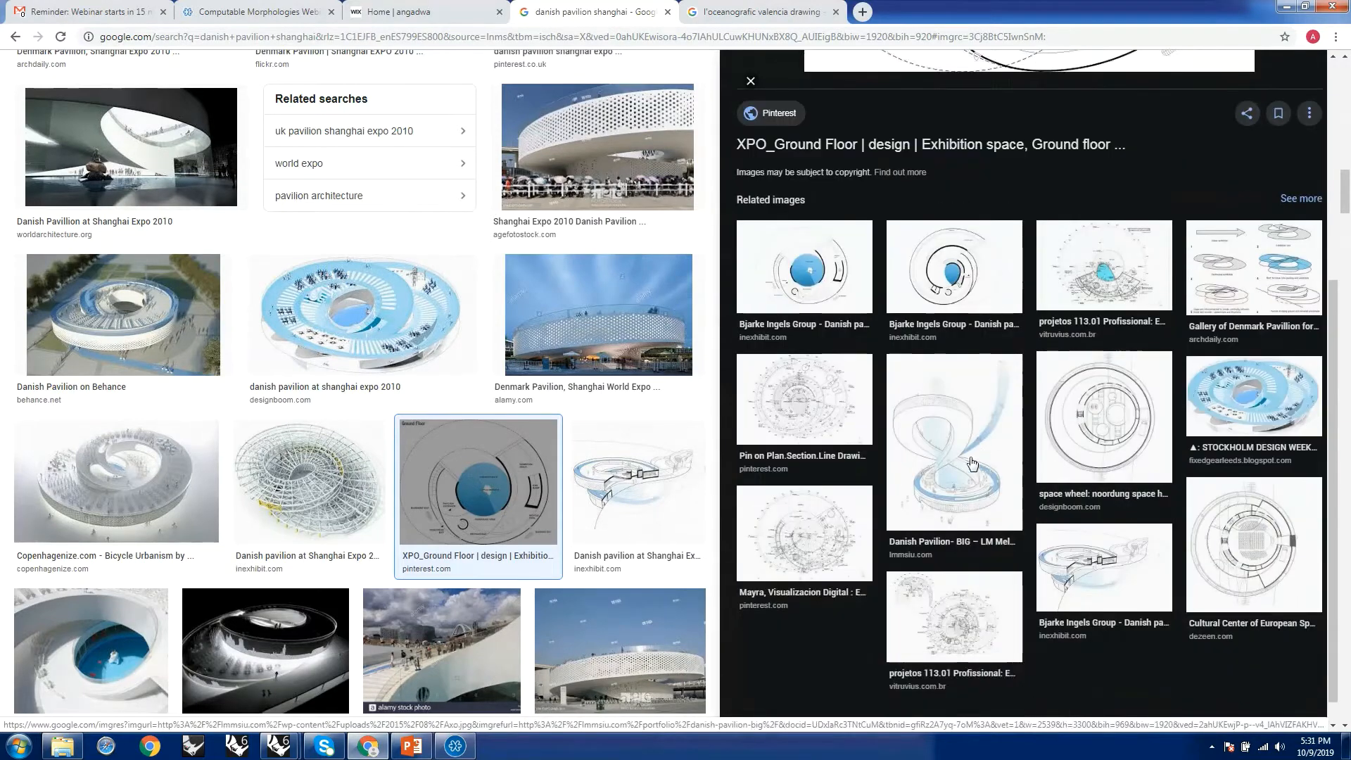
pyautogui.click(976, 461)
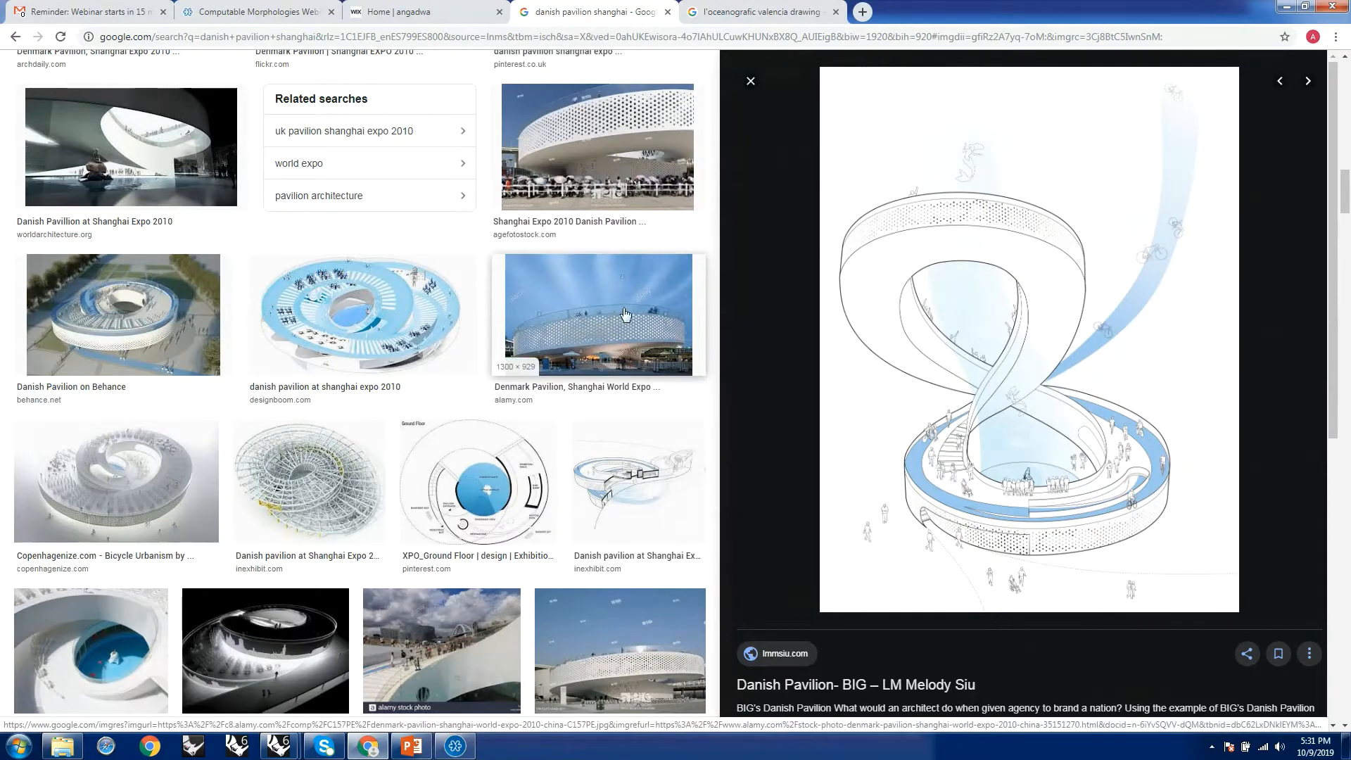
# Preview the agefotostock photo of the perforated facade and the Inexhibit evening photo of the illuminated ramp
pyautogui.click(619, 153)
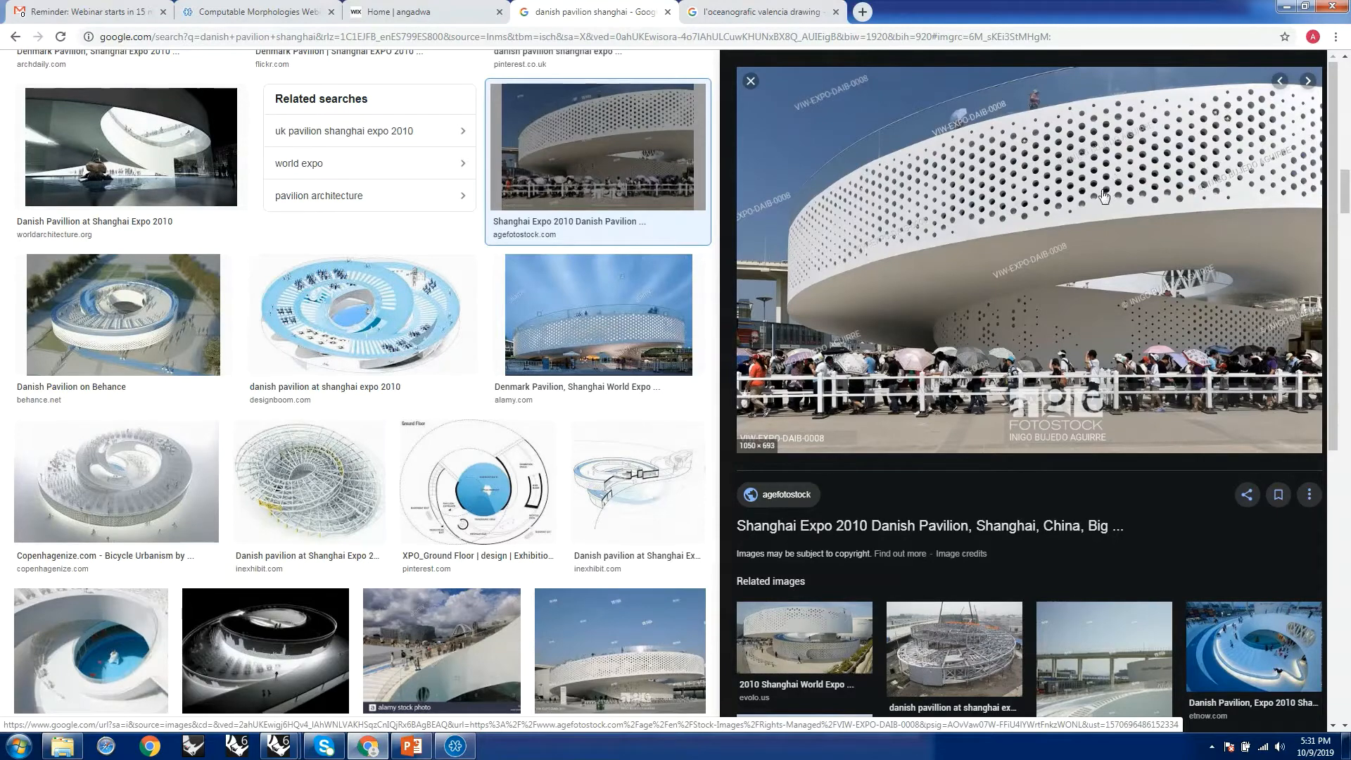
pyautogui.scroll(1, 368, 504)
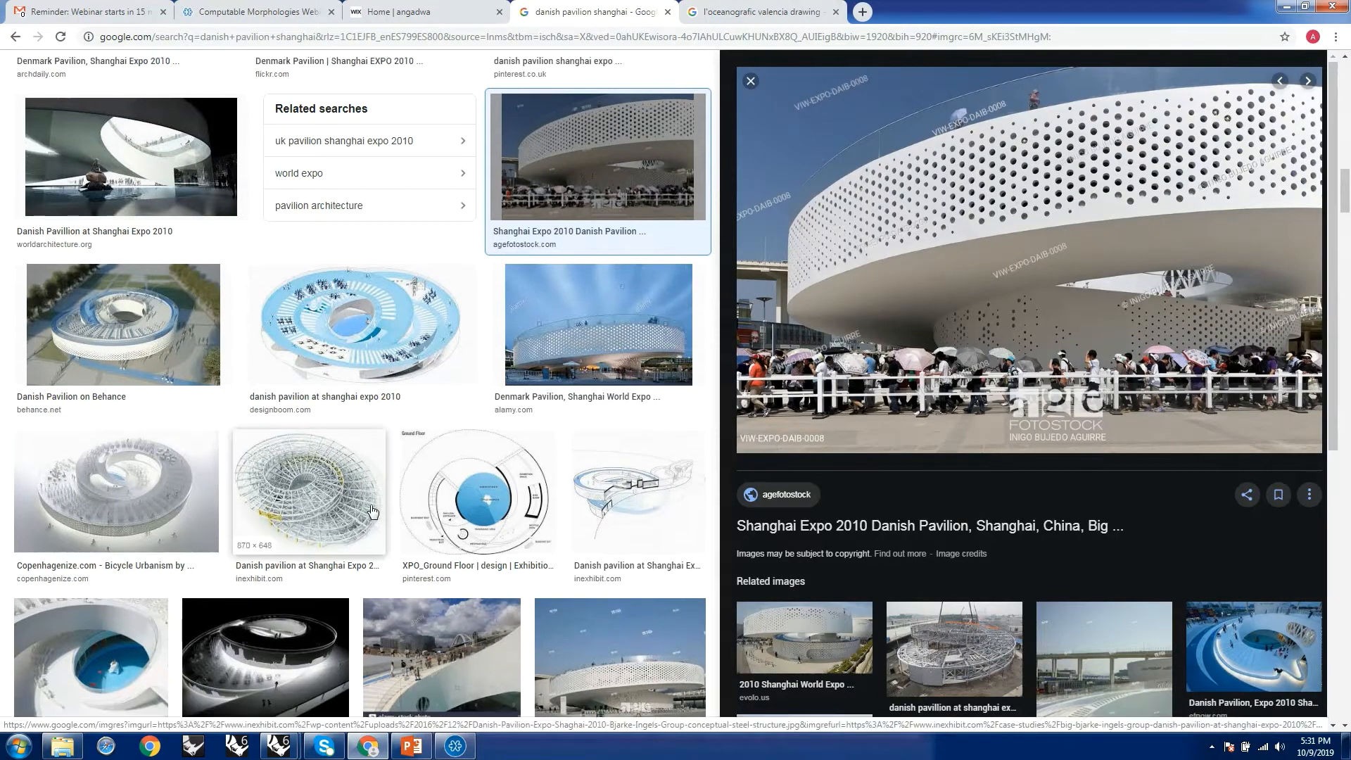
pyautogui.scroll(10, 373, 510)
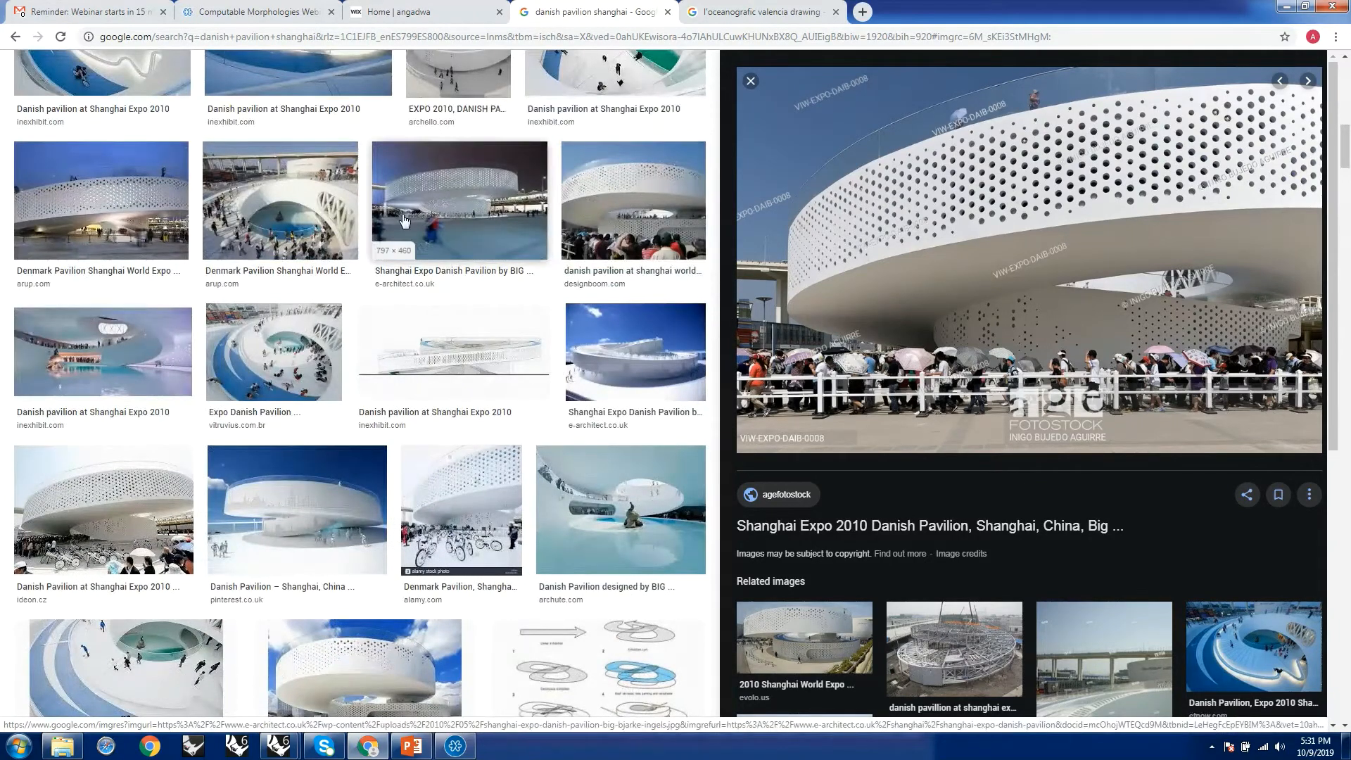
pyautogui.scroll(3, 353, 261)
pyautogui.click(298, 243)
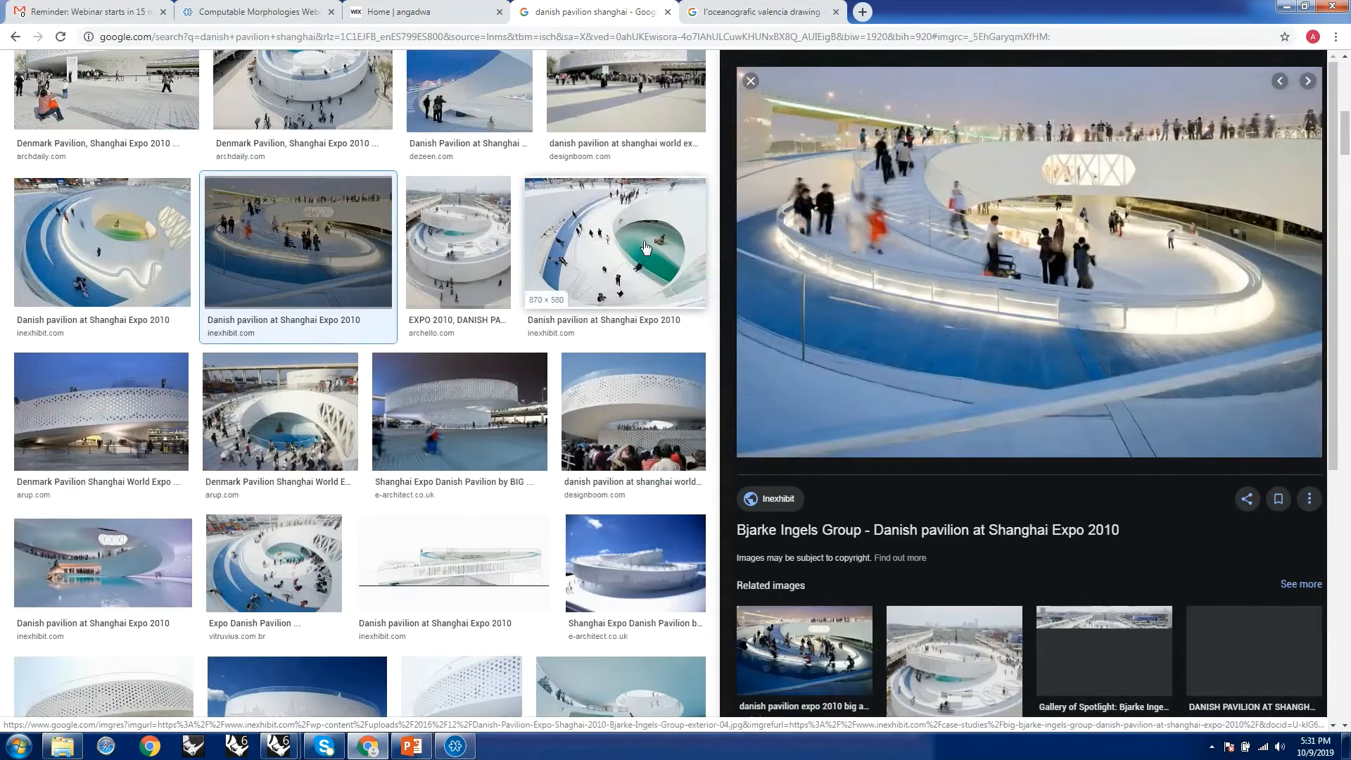
# Preview the ArchDaily aerial photo of the pavilion and return to the agefotostock photo of the perforated facade
pyautogui.scroll(3, 552, 317)
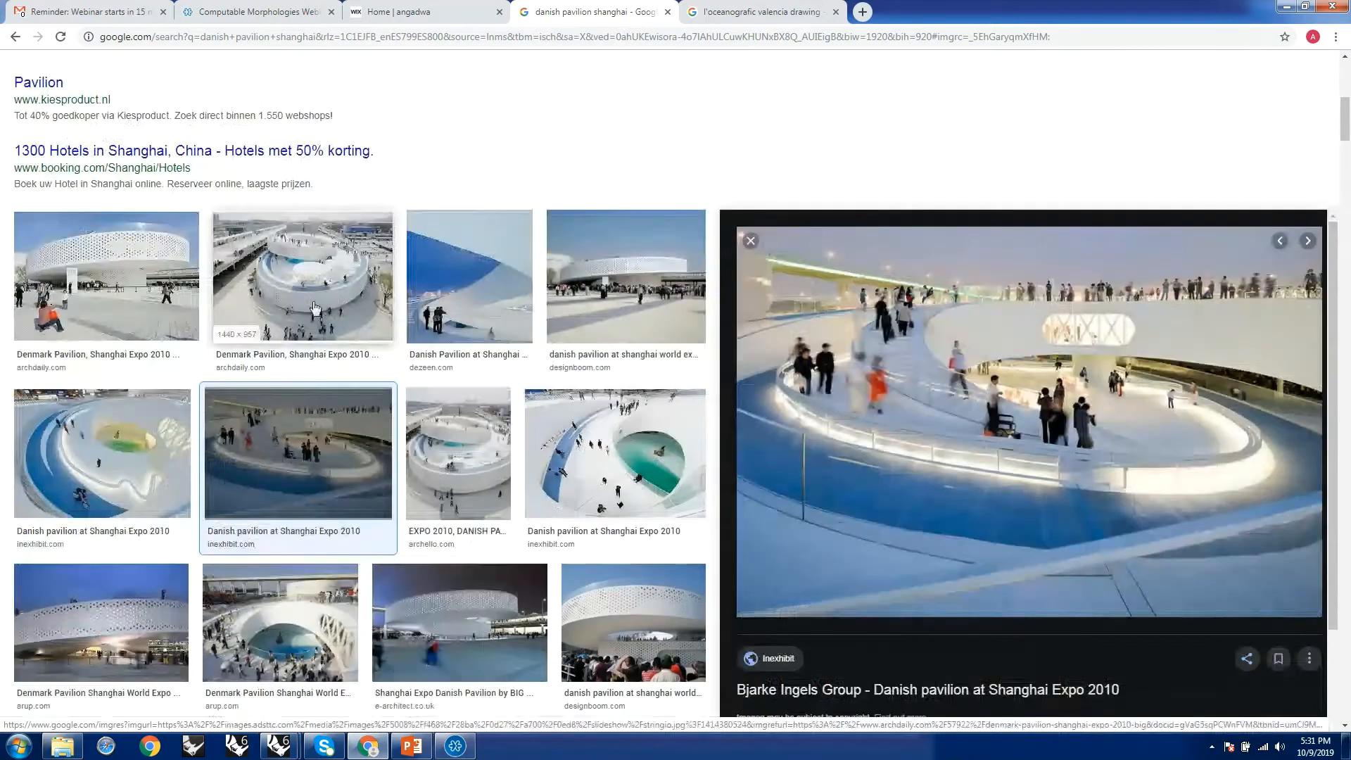
pyautogui.click(303, 277)
pyautogui.scroll(-5, 589, 462)
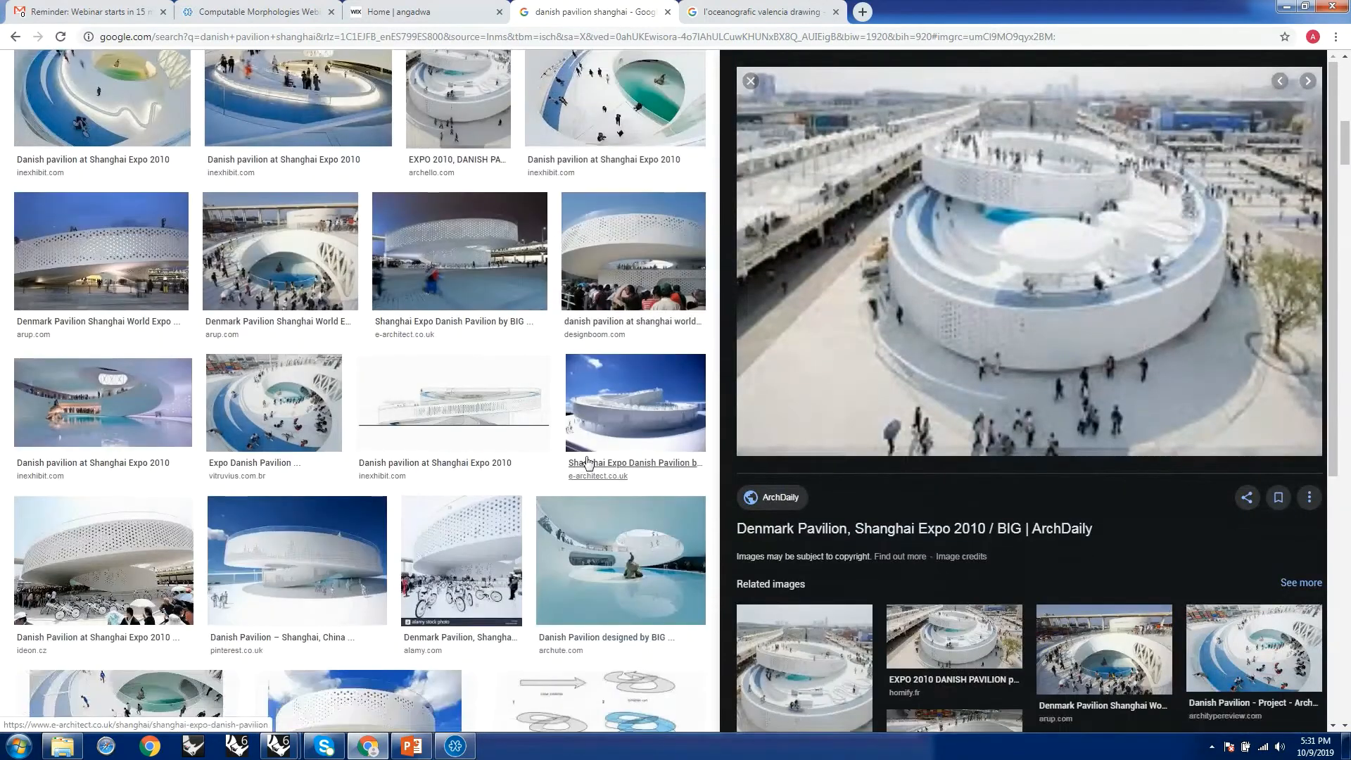
pyautogui.scroll(-1, 588, 462)
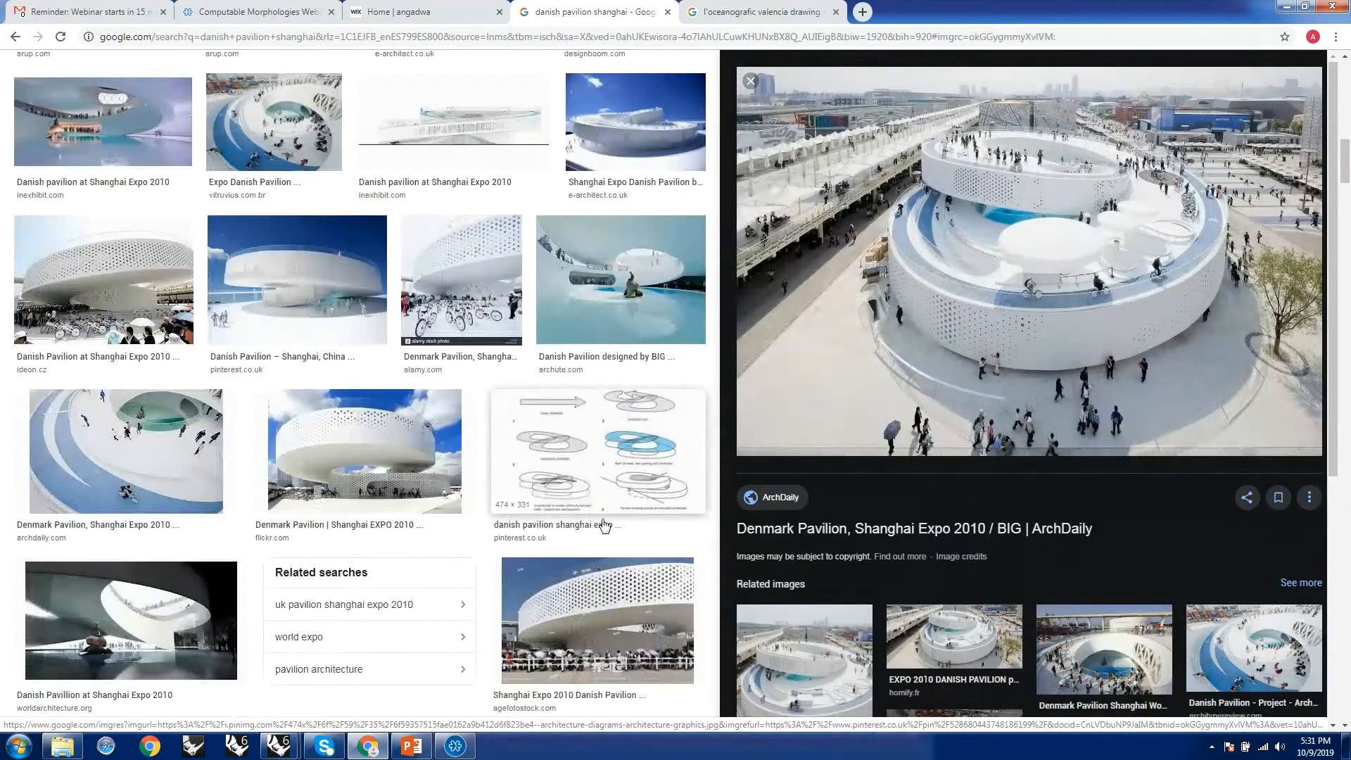
pyautogui.click(603, 520)
pyautogui.click(614, 603)
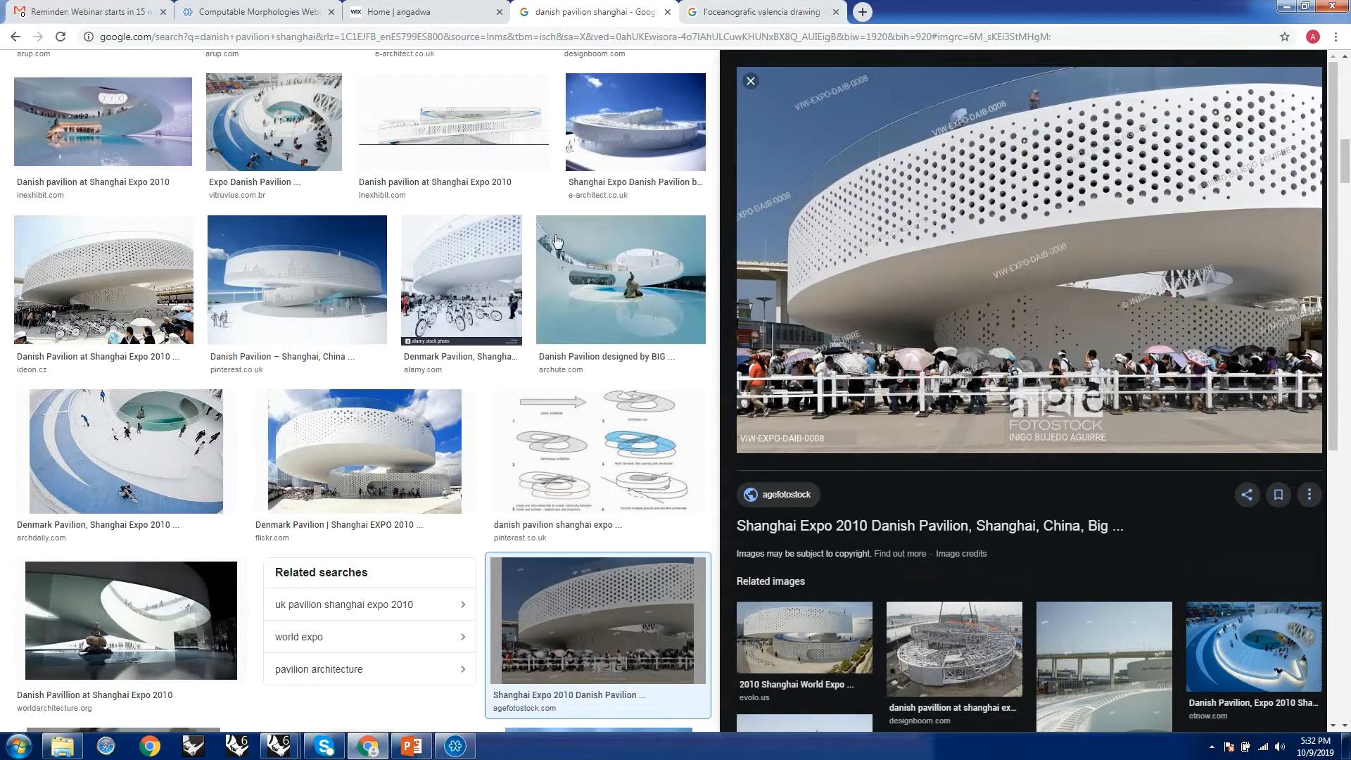
# Check the webinar's Q&A questions and switch to the untitled Rhino model with the lofted vases
pyautogui.click(455, 746)
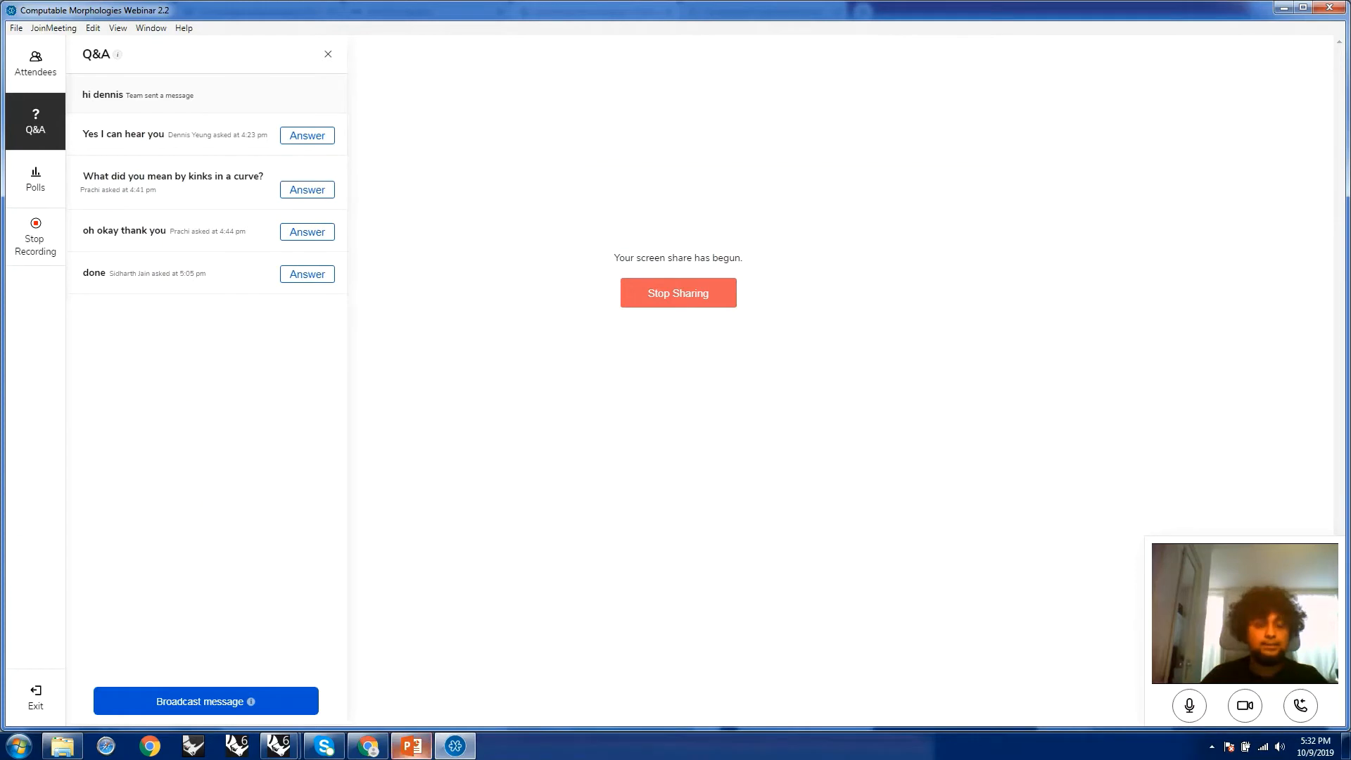
pyautogui.moveTo(271, 750)
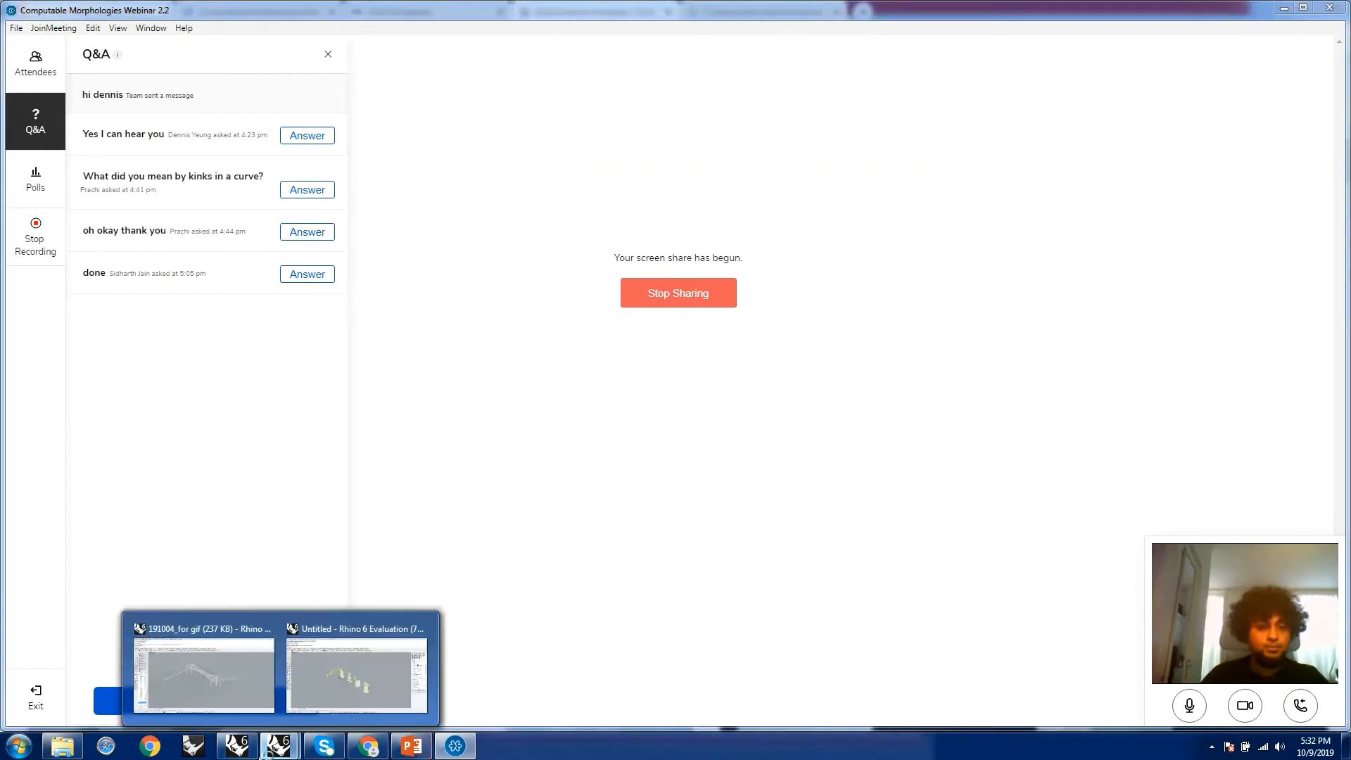
pyautogui.click(355, 684)
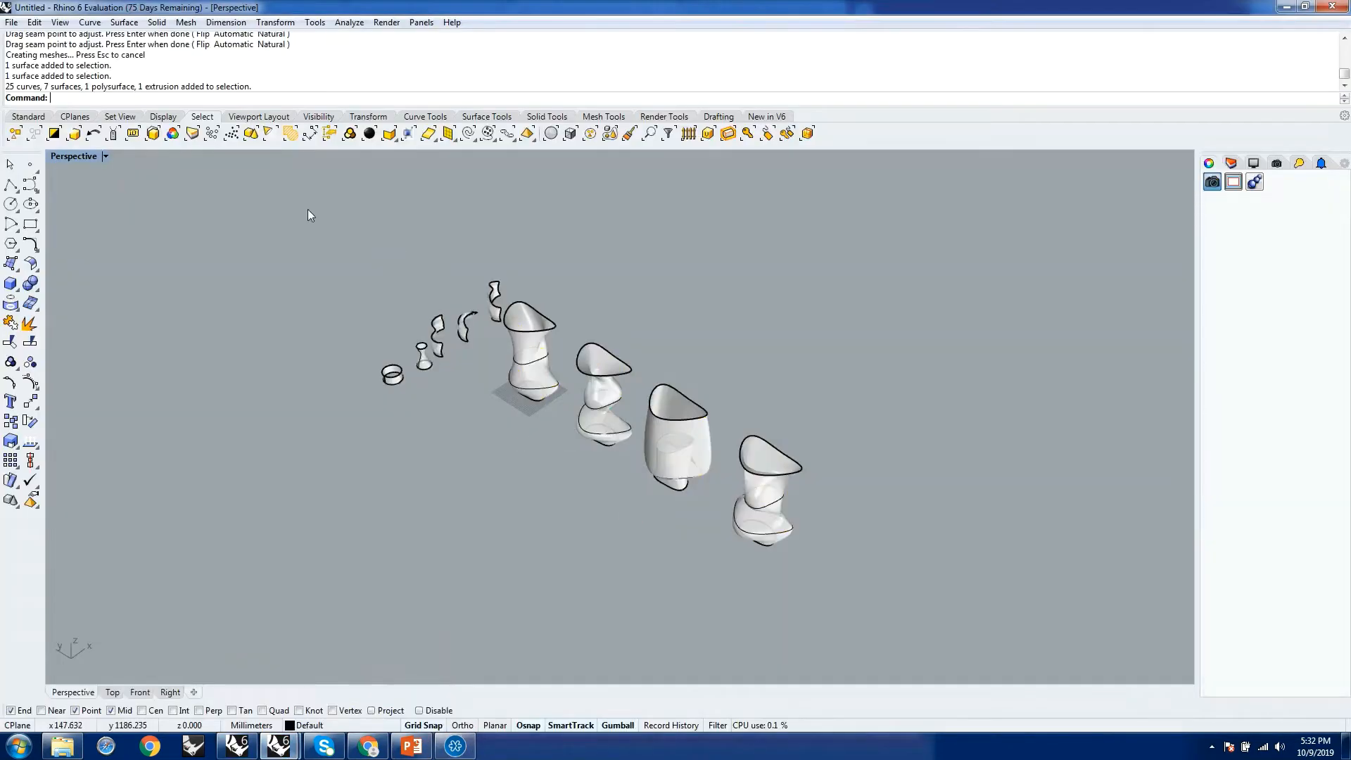
# Create a new layer named "trash??" for the existing vase models and curves
pyautogui.moveTo(307, 209); pyautogui.dragTo(881, 584)
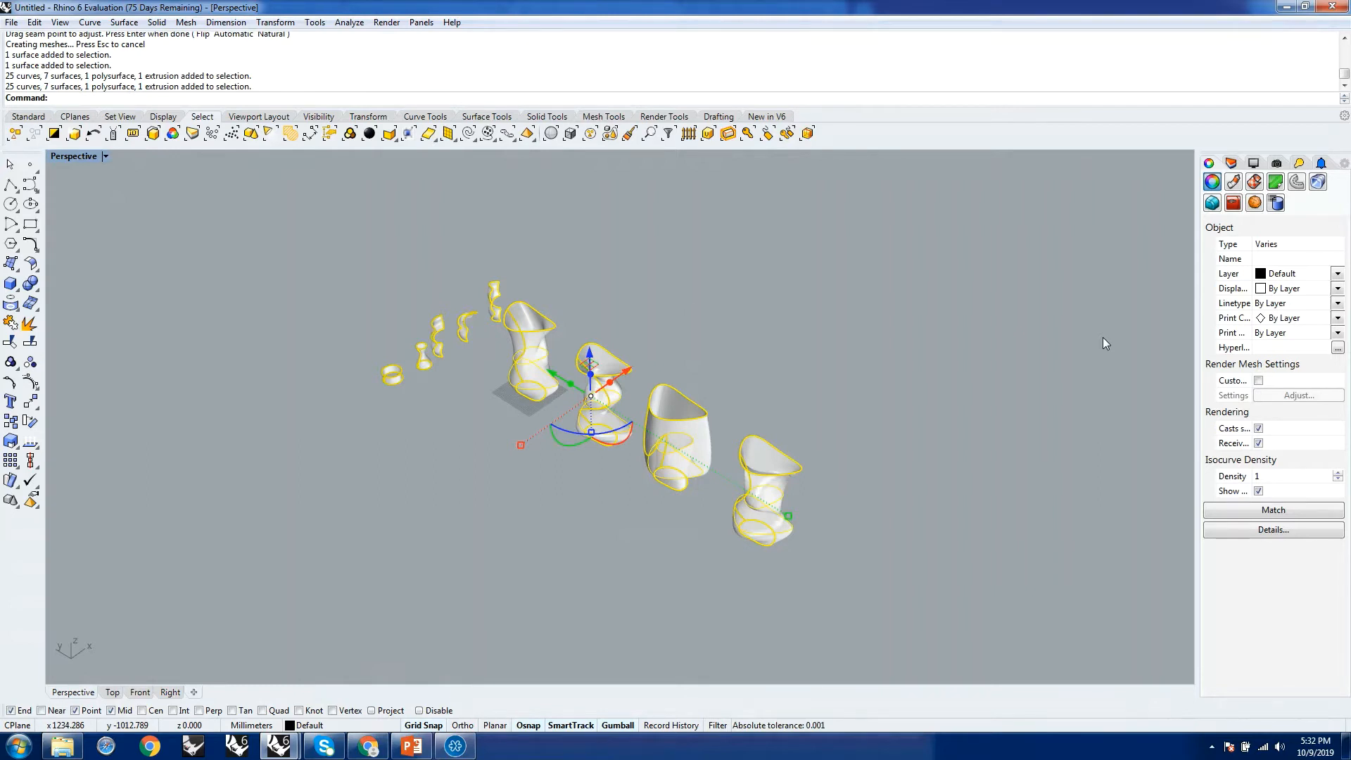
pyautogui.click(1227, 164)
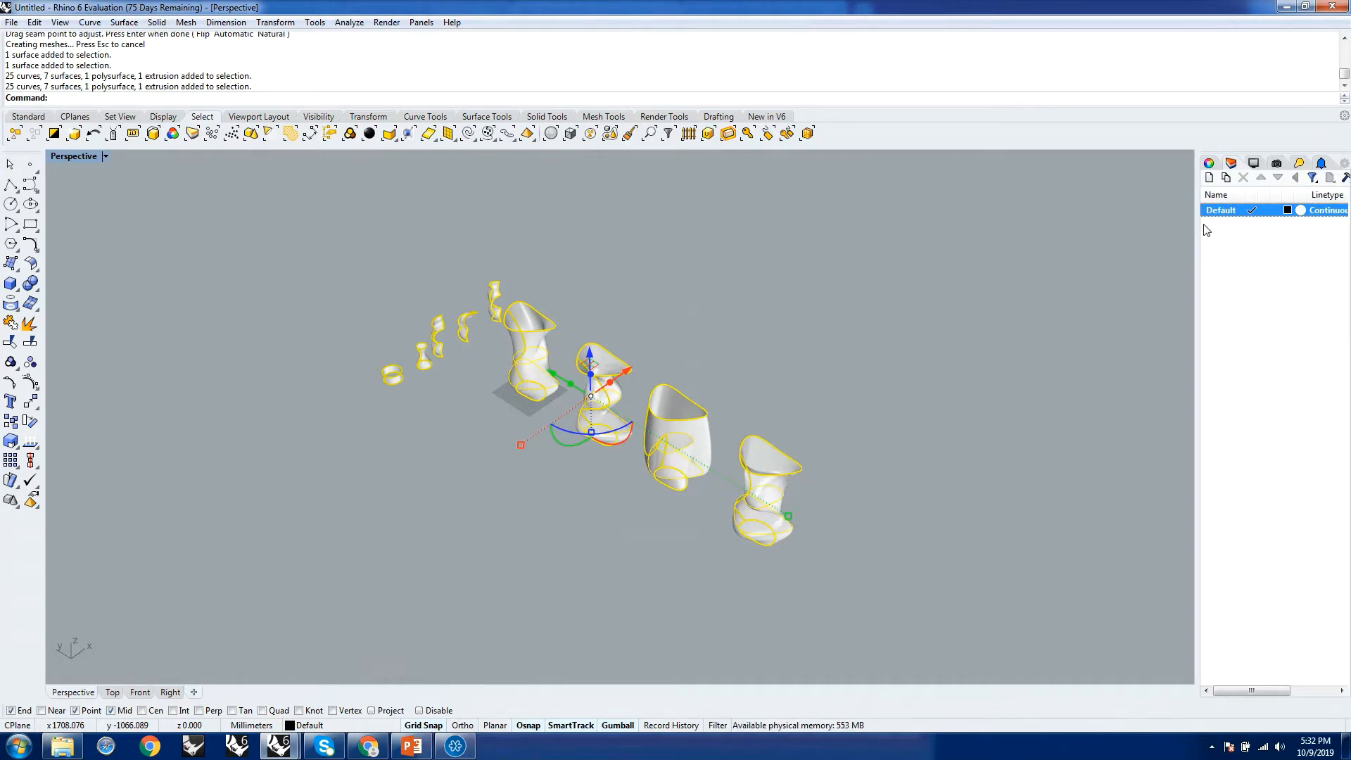
pyautogui.click(1210, 164)
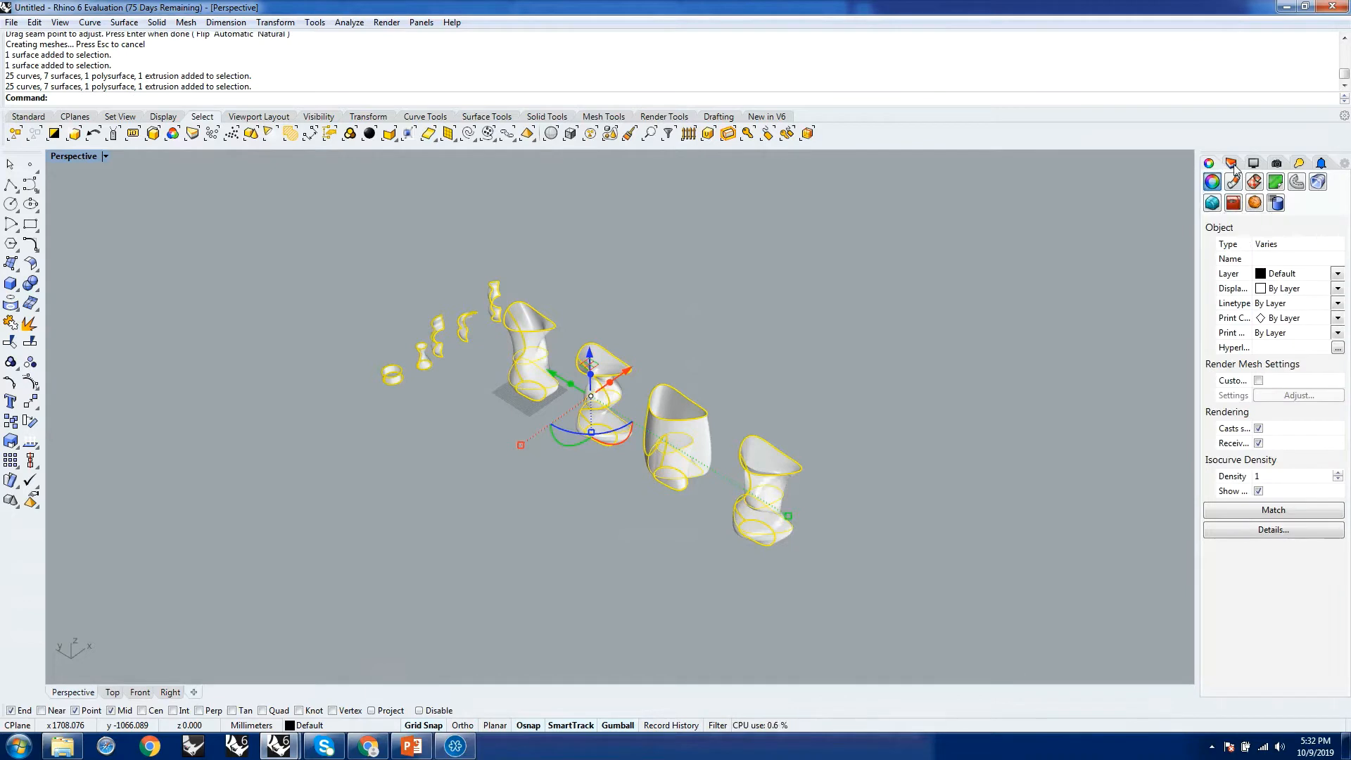
pyautogui.click(1233, 165)
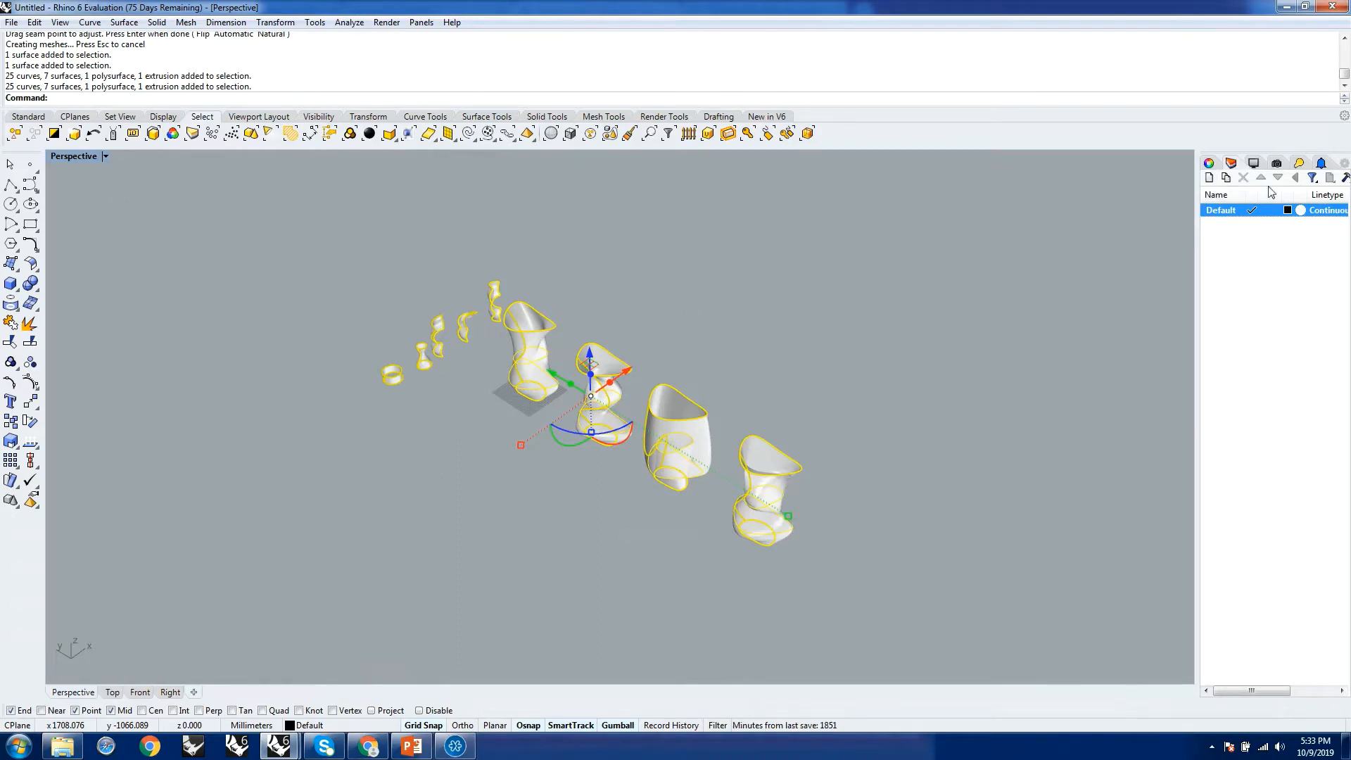
pyautogui.click(1209, 178)
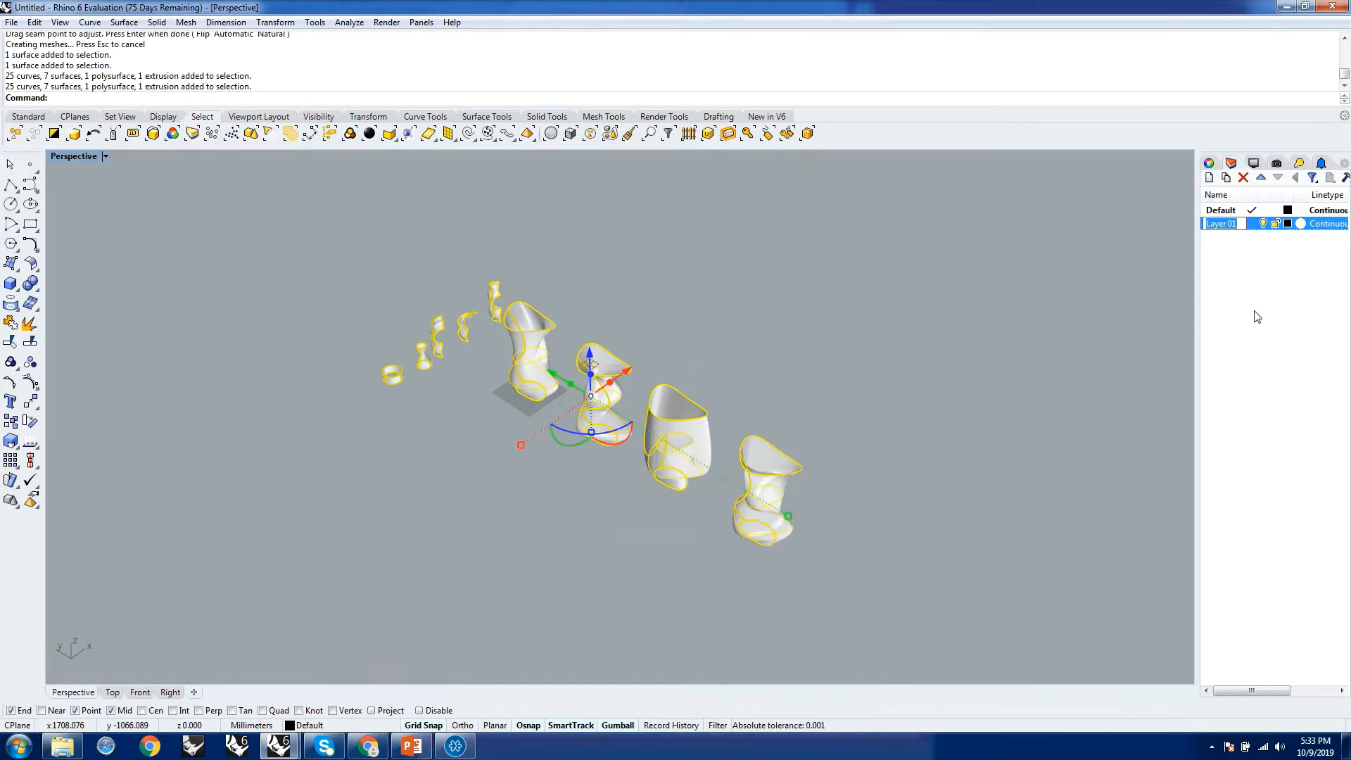
pyautogui.write('trash??')
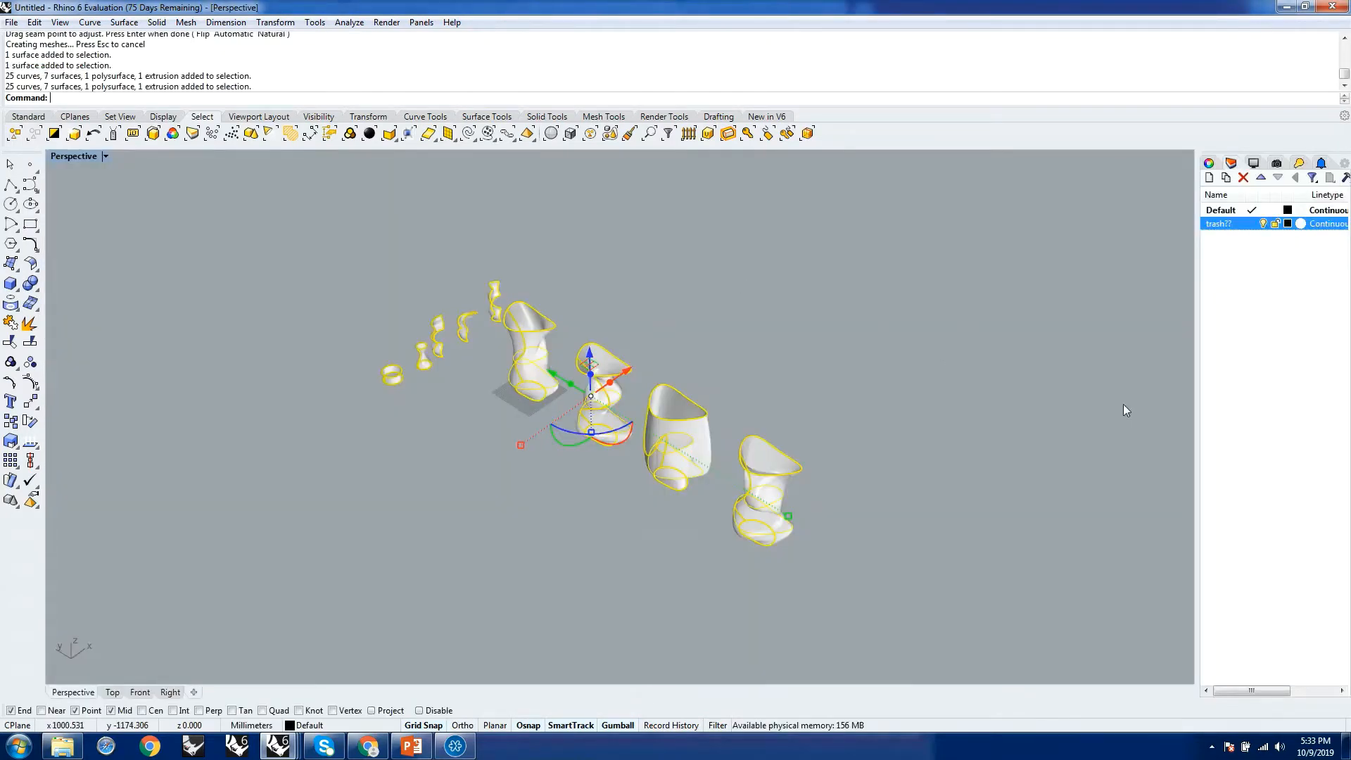
# Select all the vases, surfaces and curves in the Perspective view, move them to the "trash??" layer, and deselect them
pyautogui.click(871, 314)
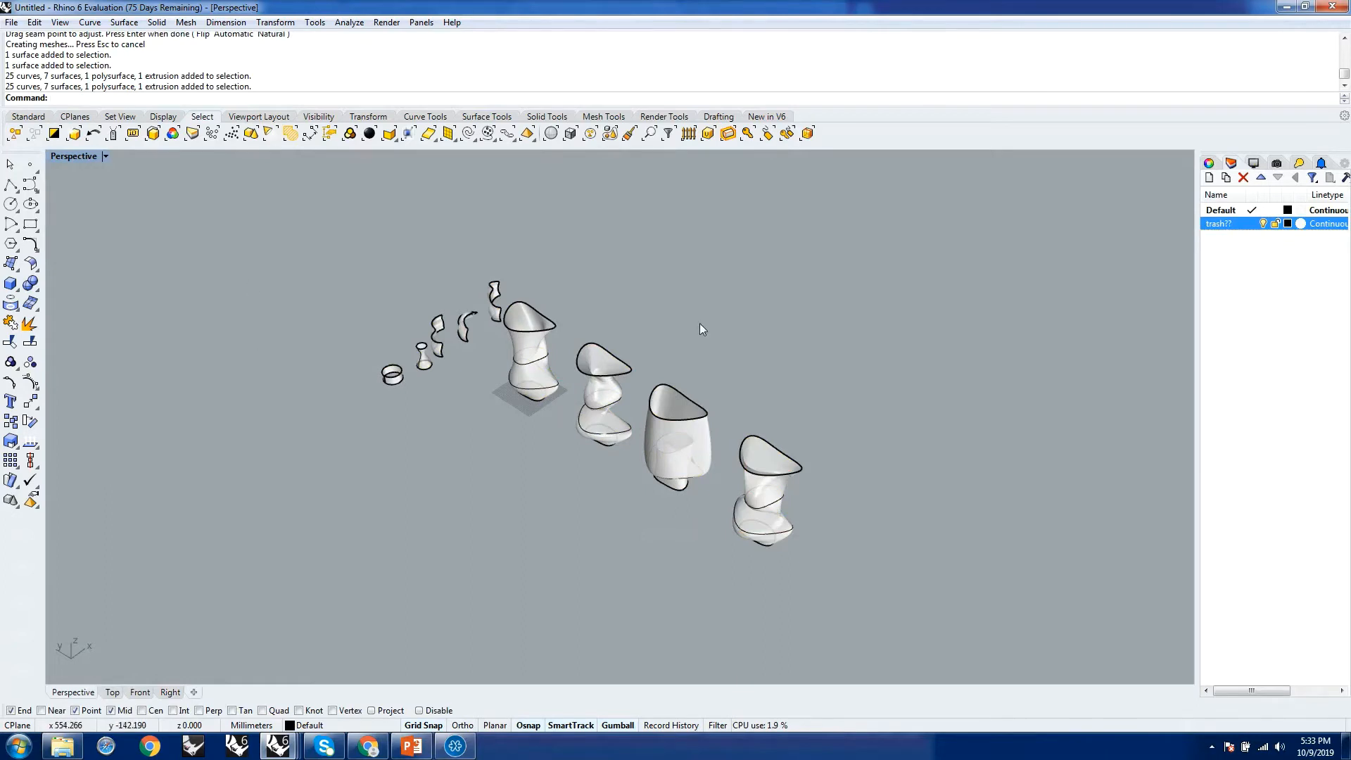
pyautogui.moveTo(259, 221); pyautogui.dragTo(927, 648)
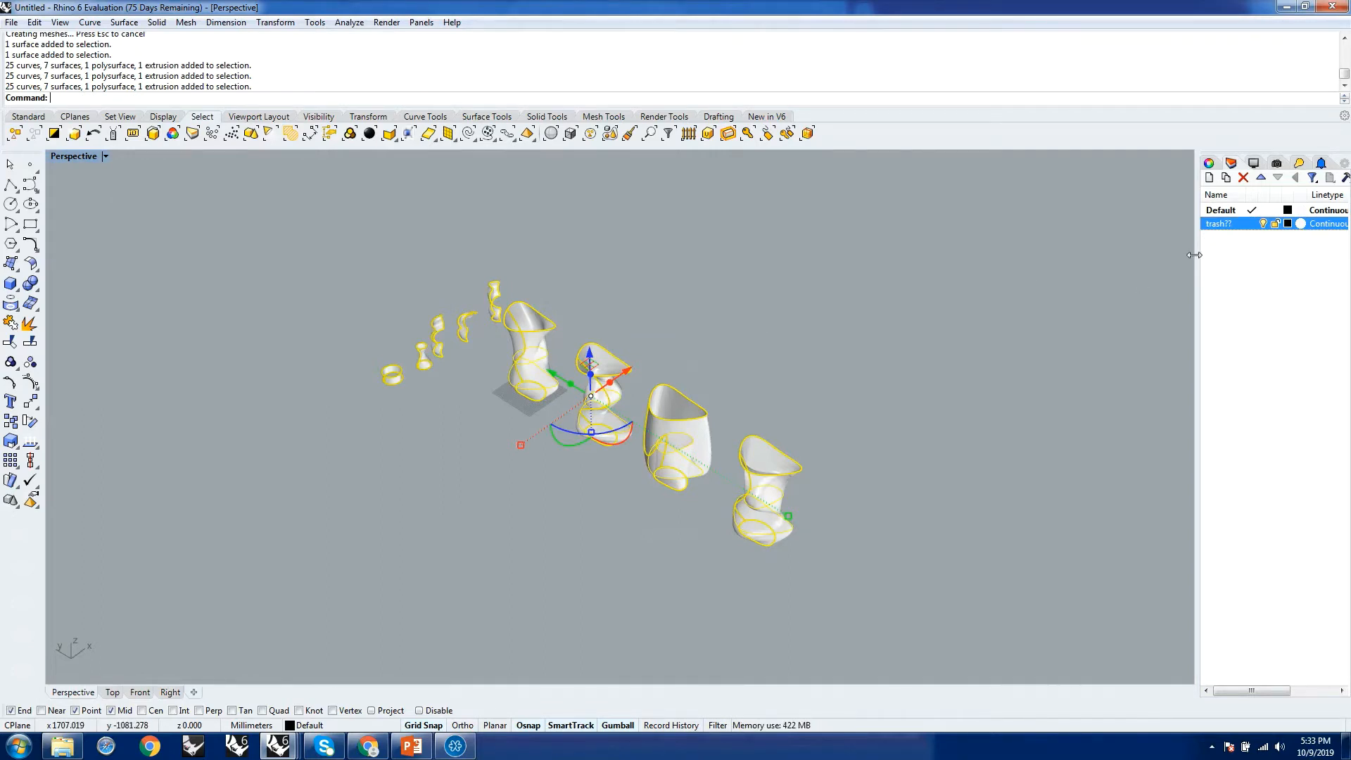
pyautogui.rightClick(1238, 226)
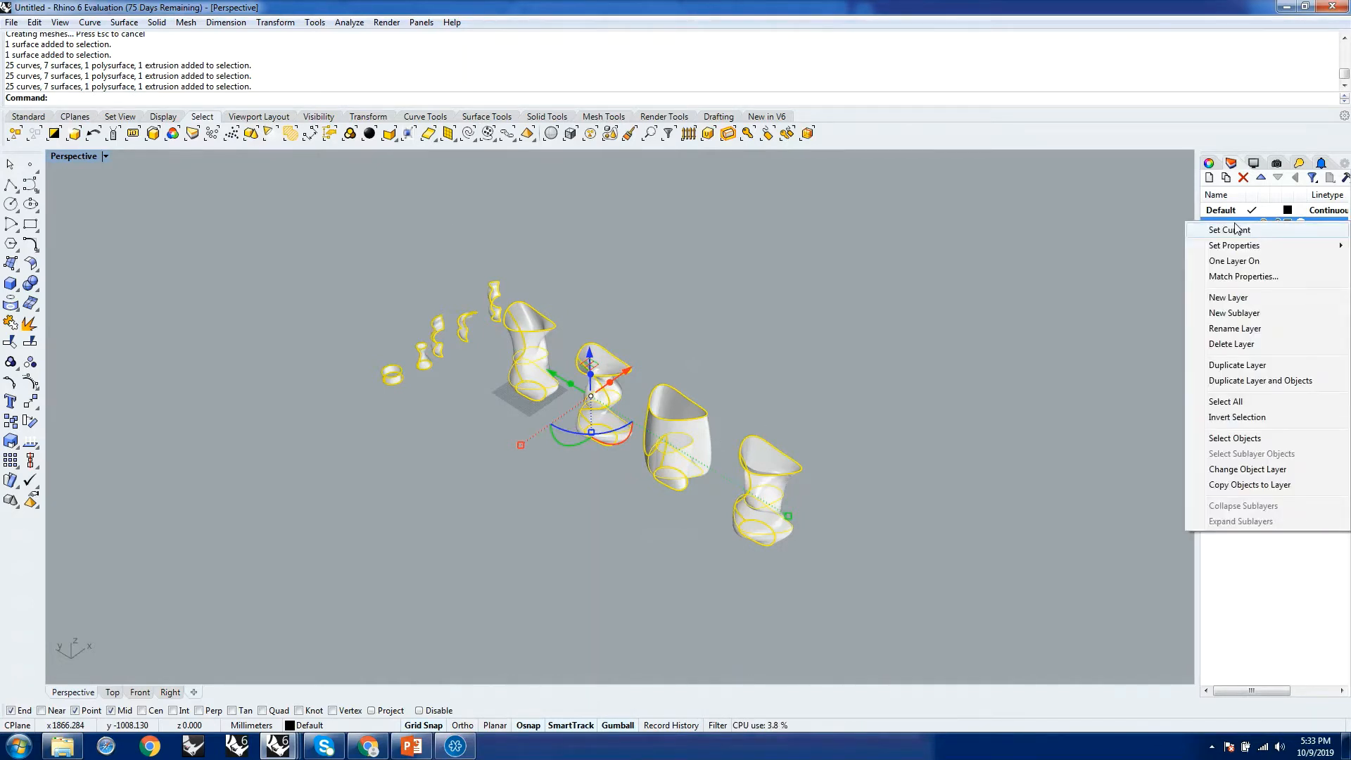
pyautogui.click(1245, 470)
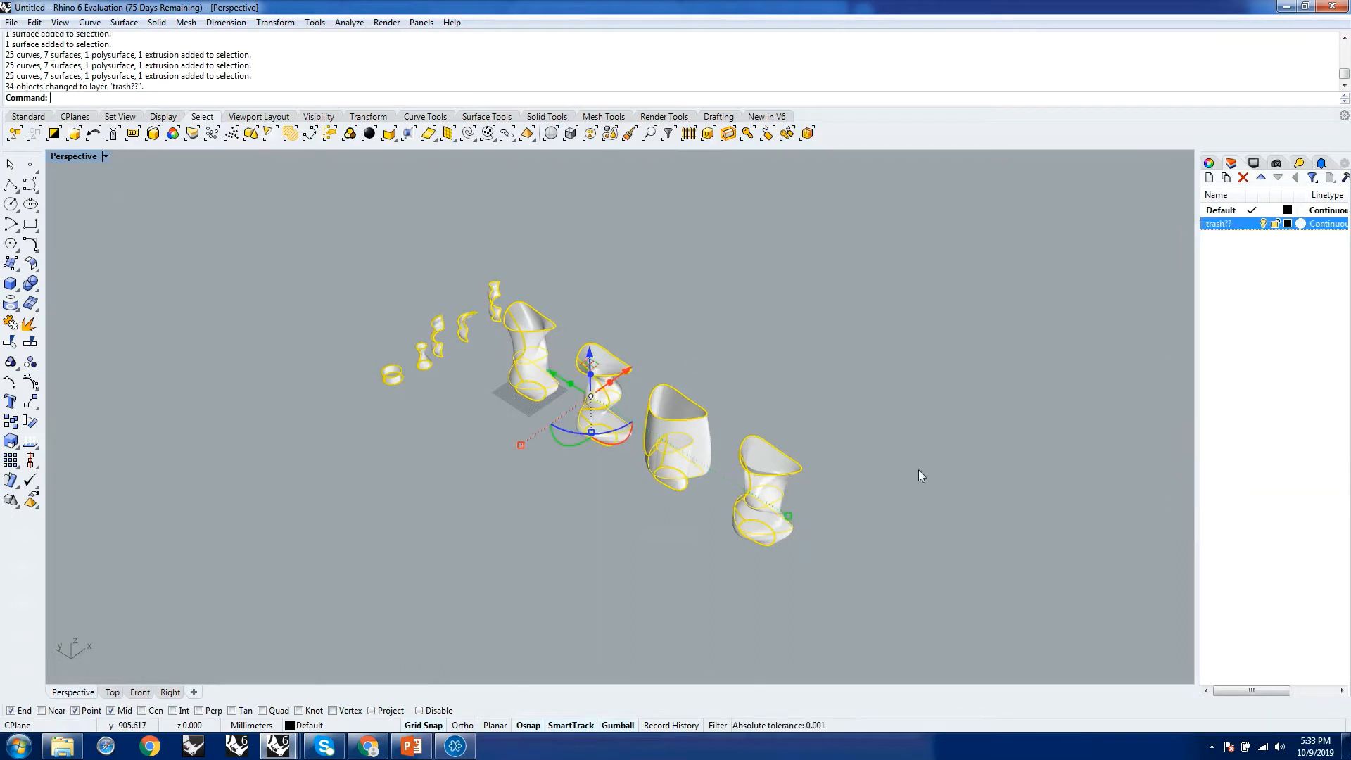
pyautogui.click(913, 470)
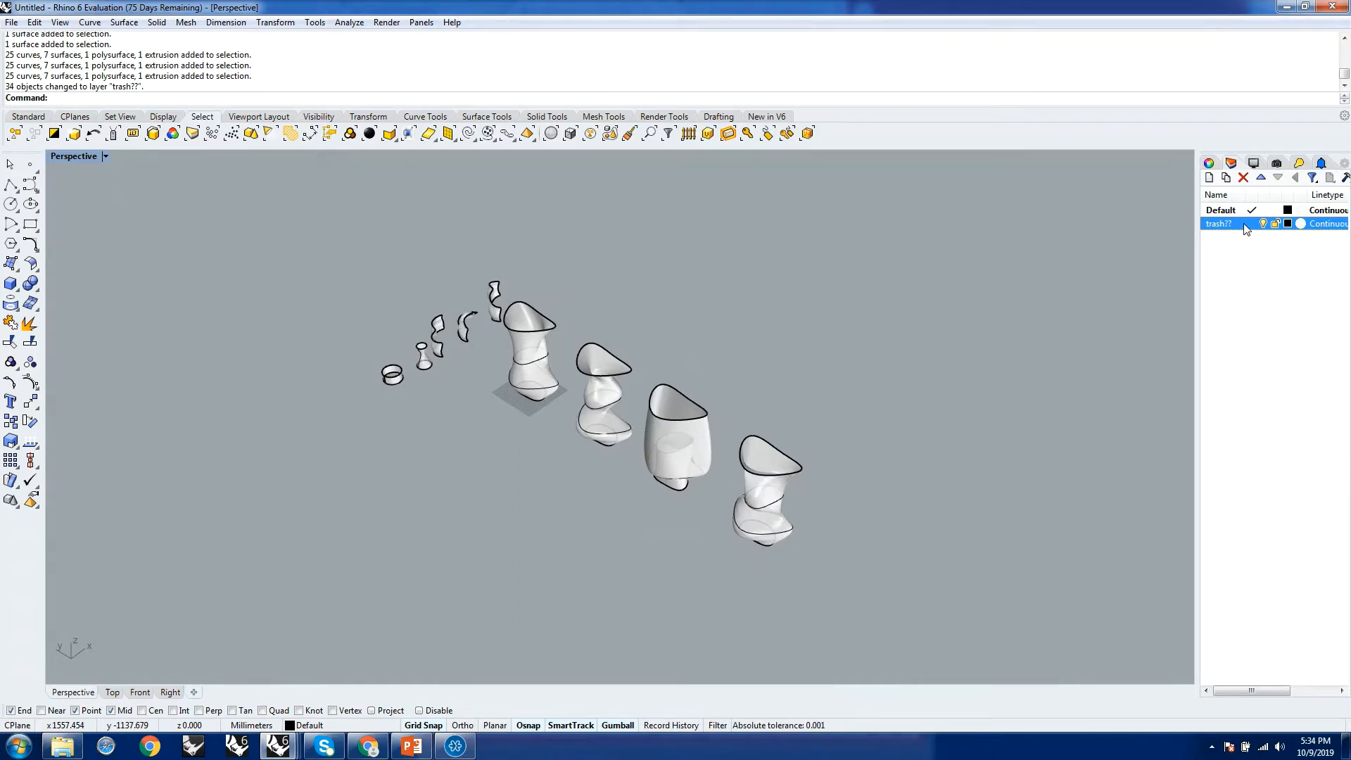
# Set the "trash??" layer's colour to Brown and toggle its visibility, leaving the layer hidden
pyautogui.click(1287, 224)
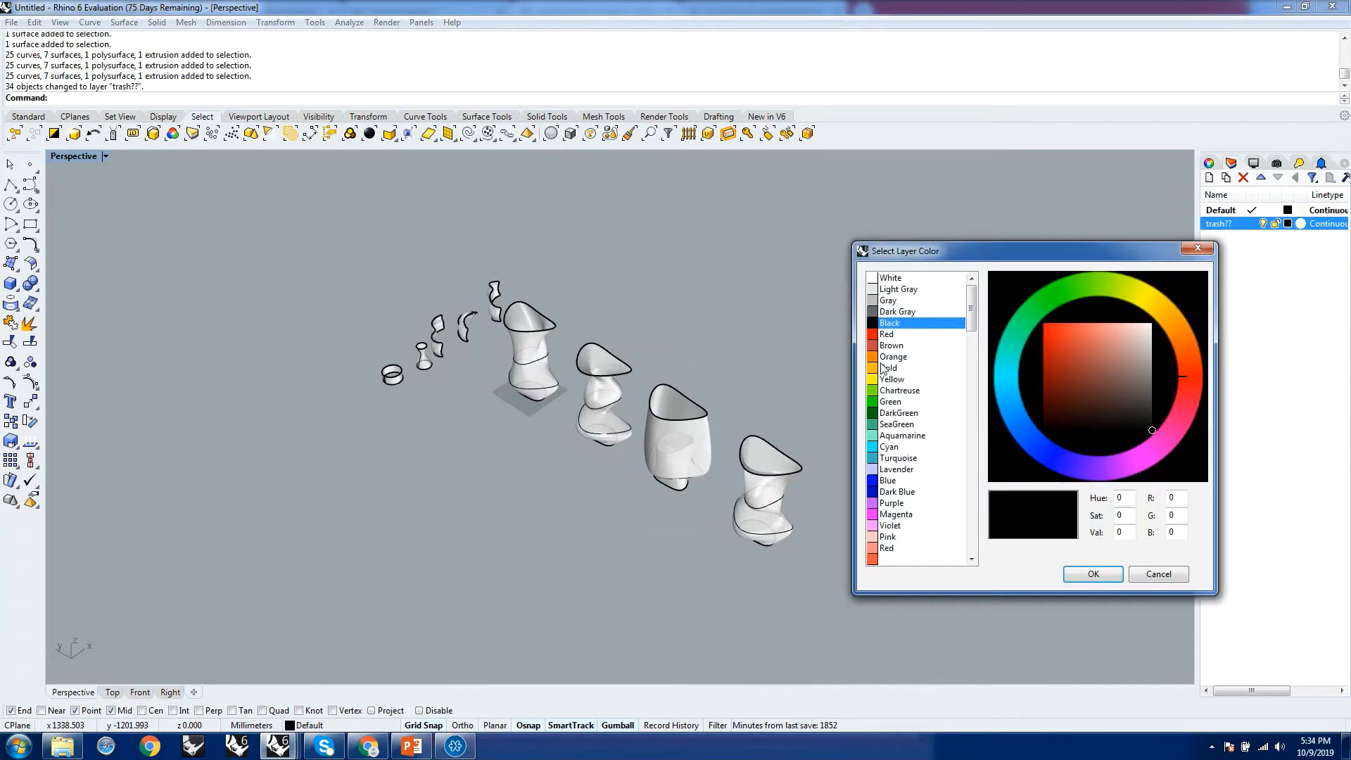
pyautogui.click(899, 345)
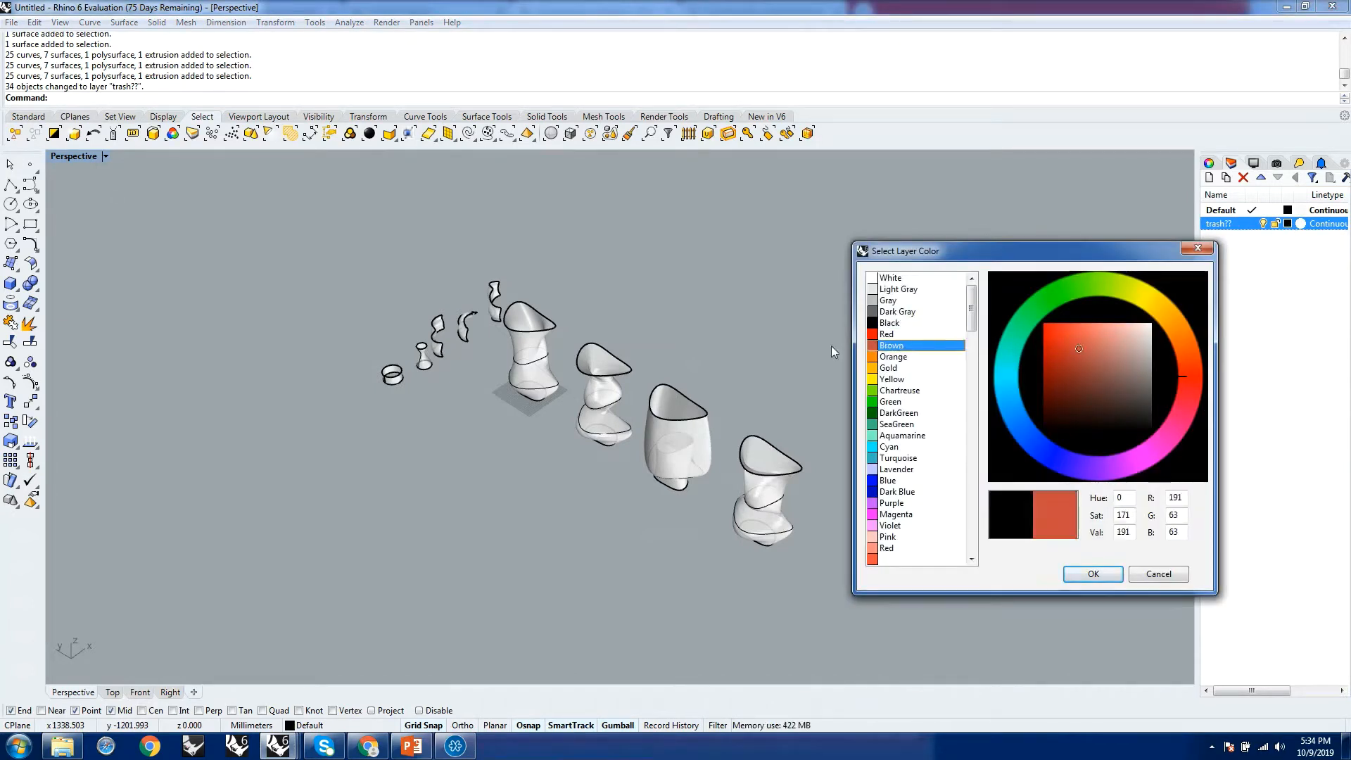
pyautogui.click(1094, 573)
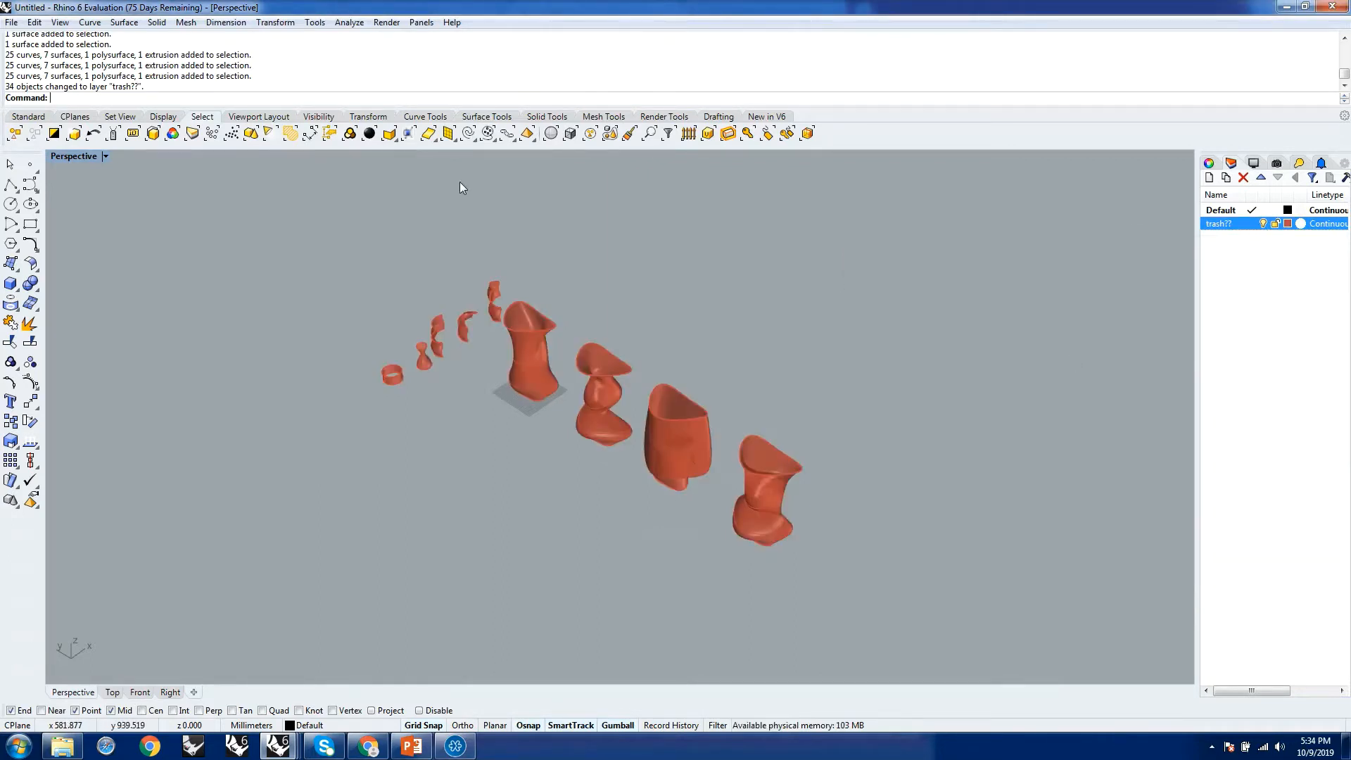
pyautogui.click(1263, 224)
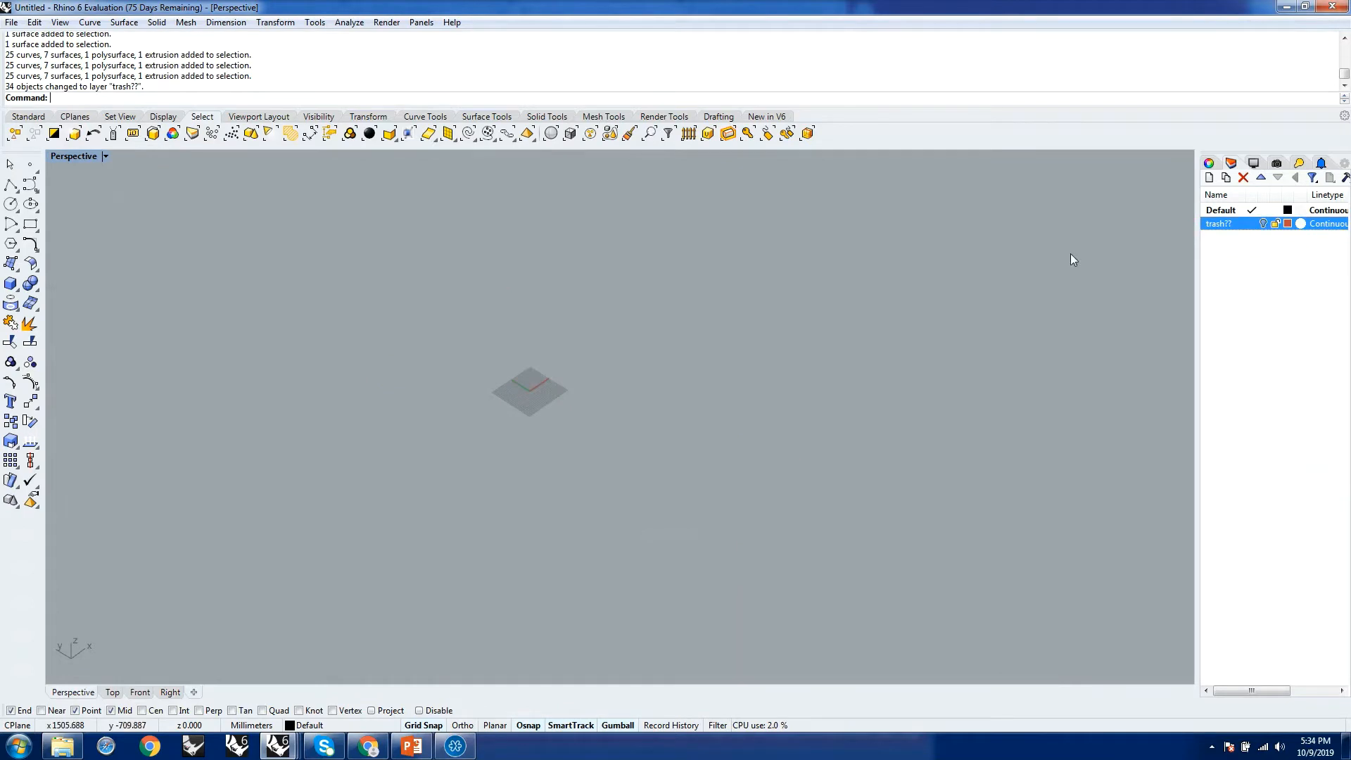
pyautogui.click(1264, 224)
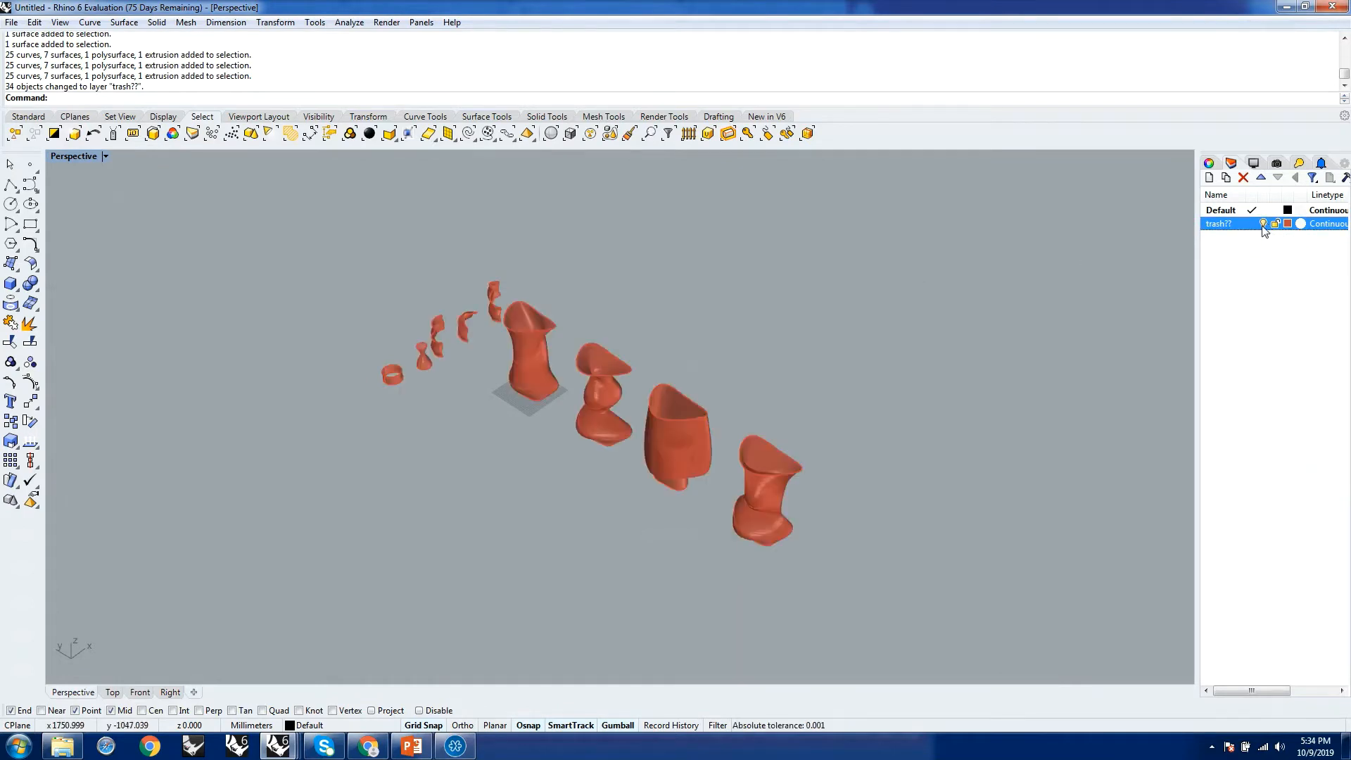
pyautogui.click(1263, 223)
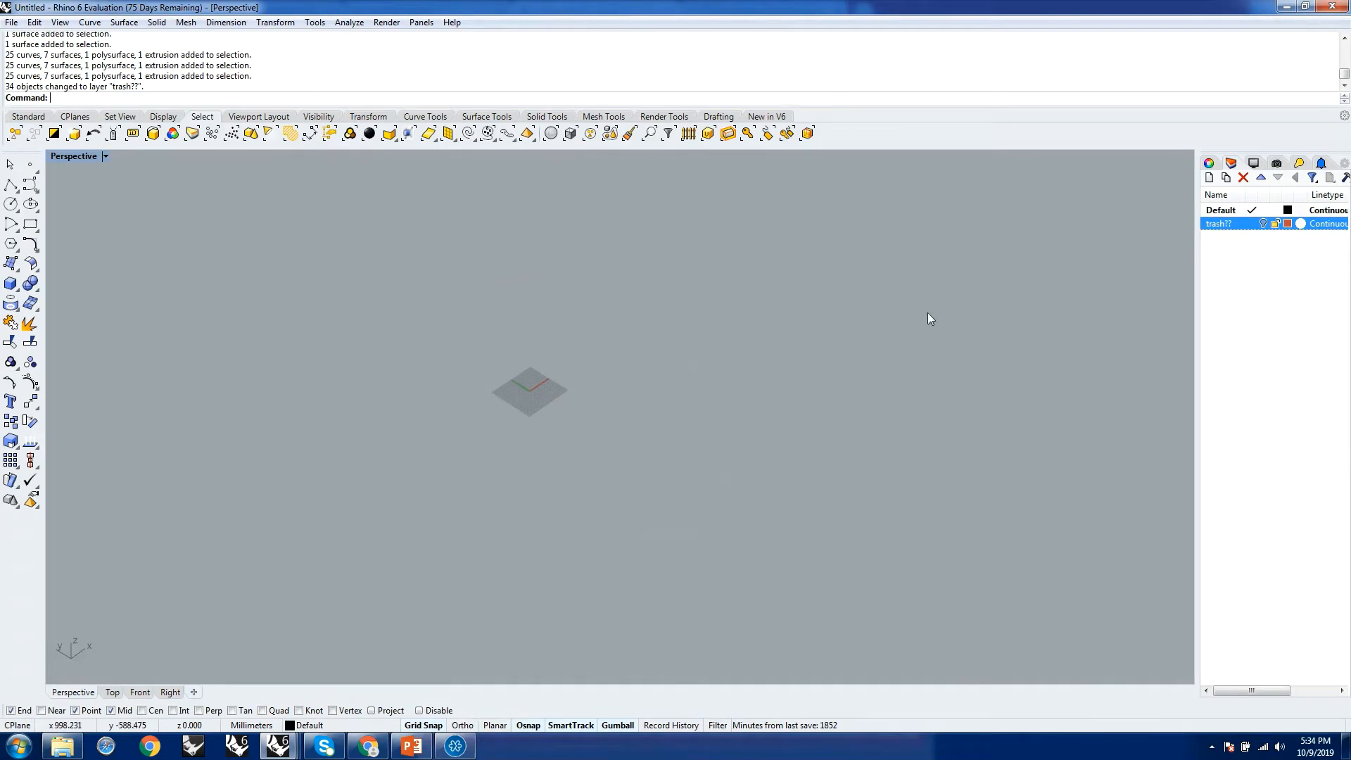
pyautogui.scroll(-8, 787, 455)
pyautogui.scroll(11, 703, 451)
pyautogui.scroll(18, 633, 380)
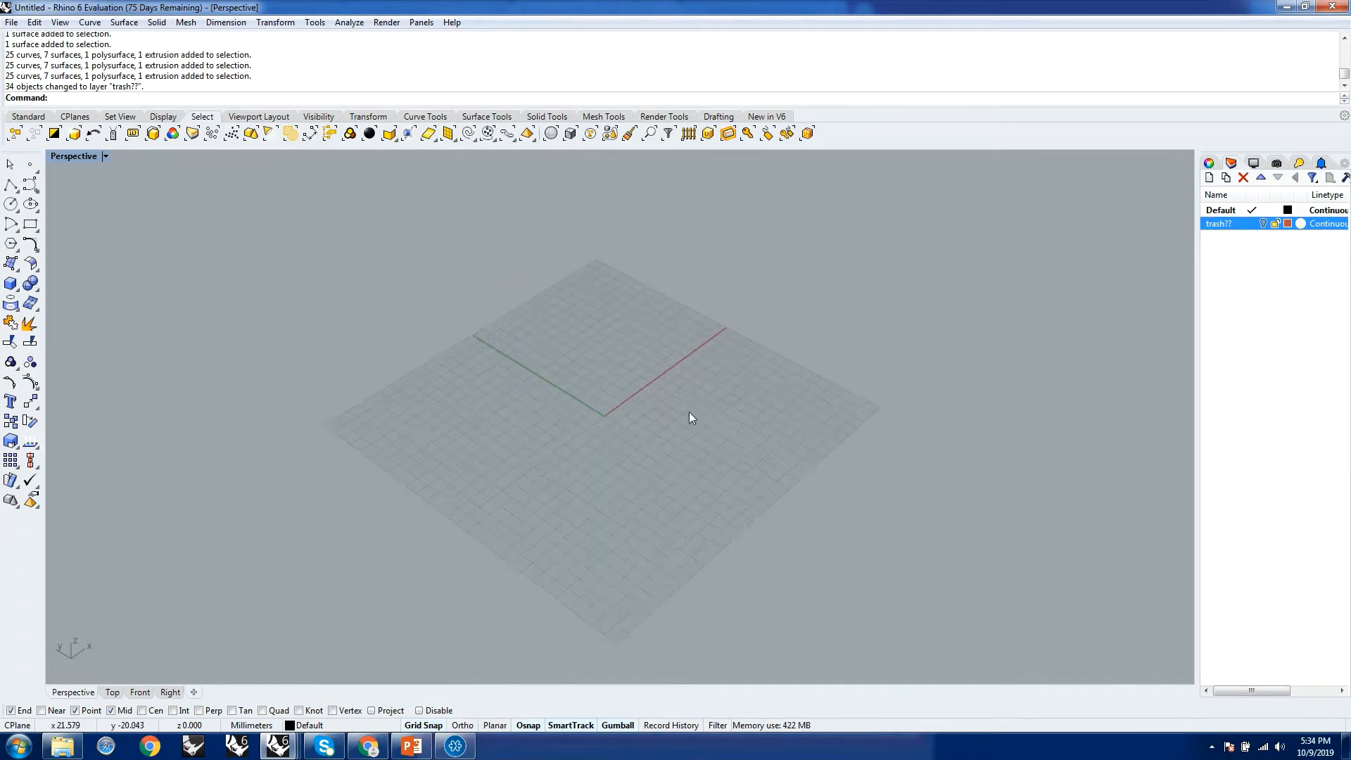
pyautogui.moveTo(909, 339); pyautogui.dragTo(660, 479, button='right')
pyautogui.scroll(-8, 696, 466)
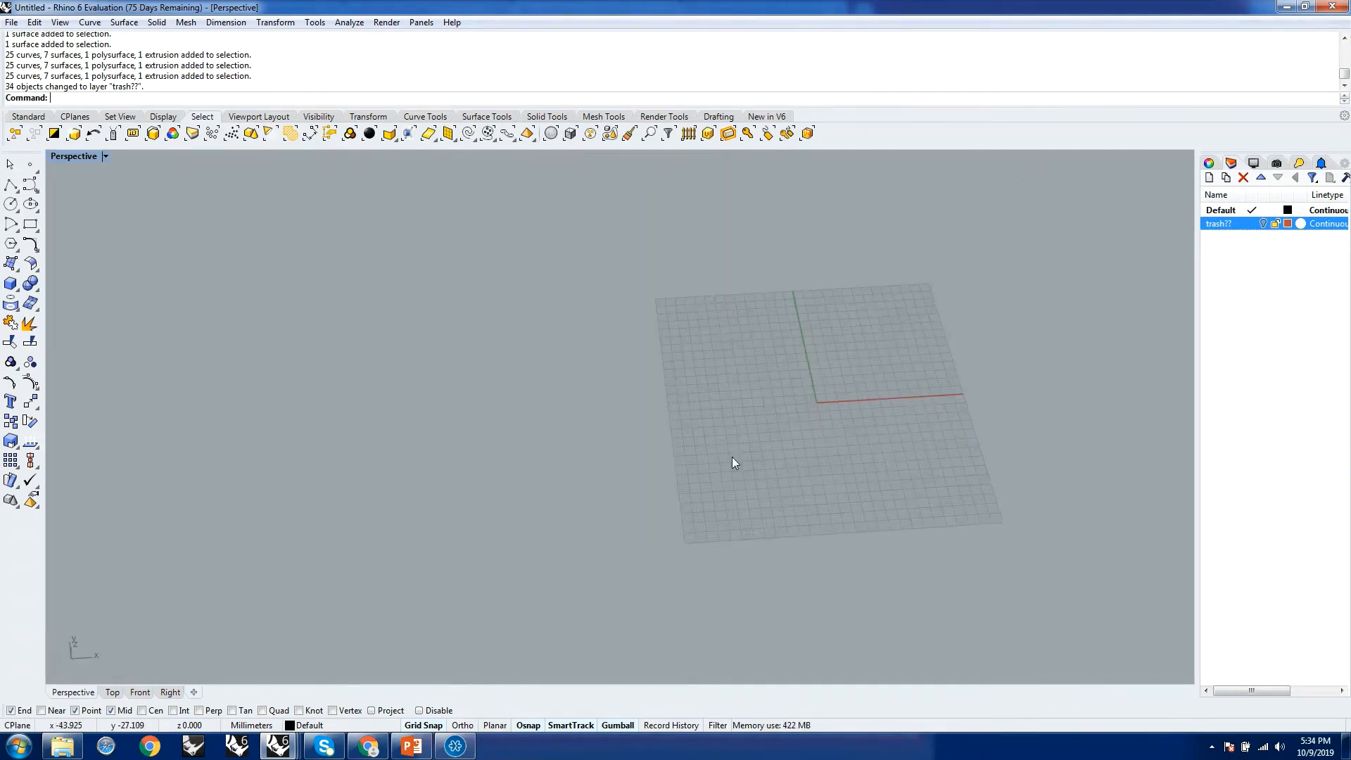
pyautogui.scroll(7, 970, 397)
pyautogui.moveTo(924, 377); pyautogui.dragTo(783, 495, button='right')
pyautogui.scroll(-2, 782, 490)
pyautogui.scroll(2, 889, 290)
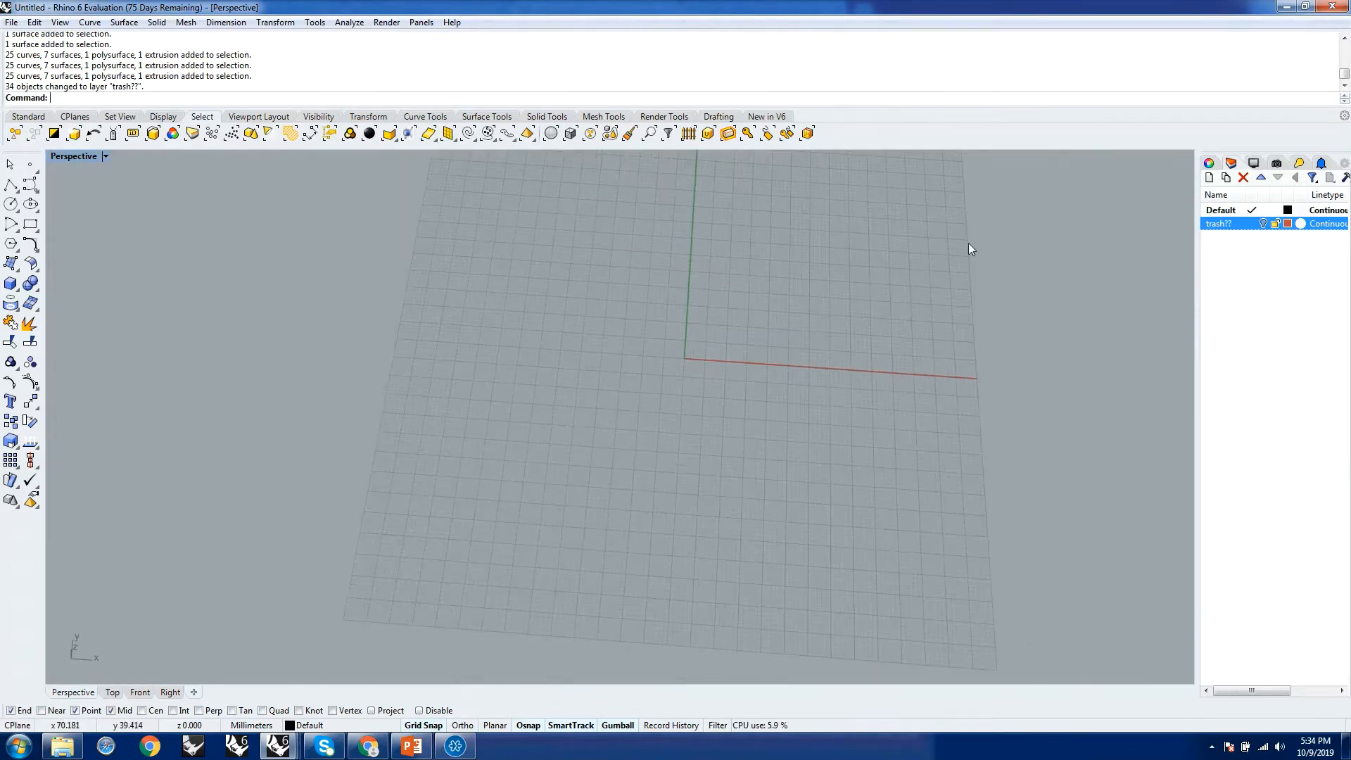
pyautogui.scroll(2, 968, 242)
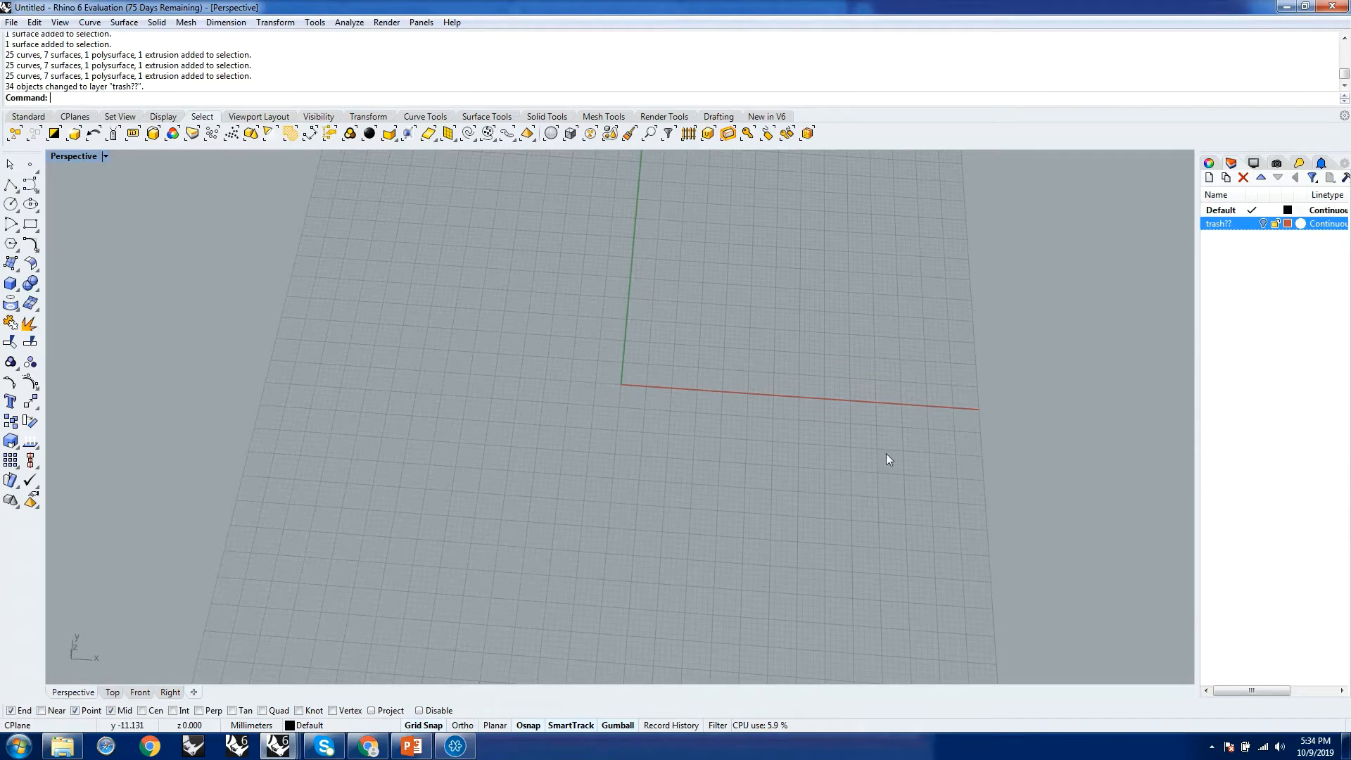
pyautogui.moveTo(702, 443); pyautogui.dragTo(708, 437, button='right')
pyautogui.scroll(-3, 751, 477)
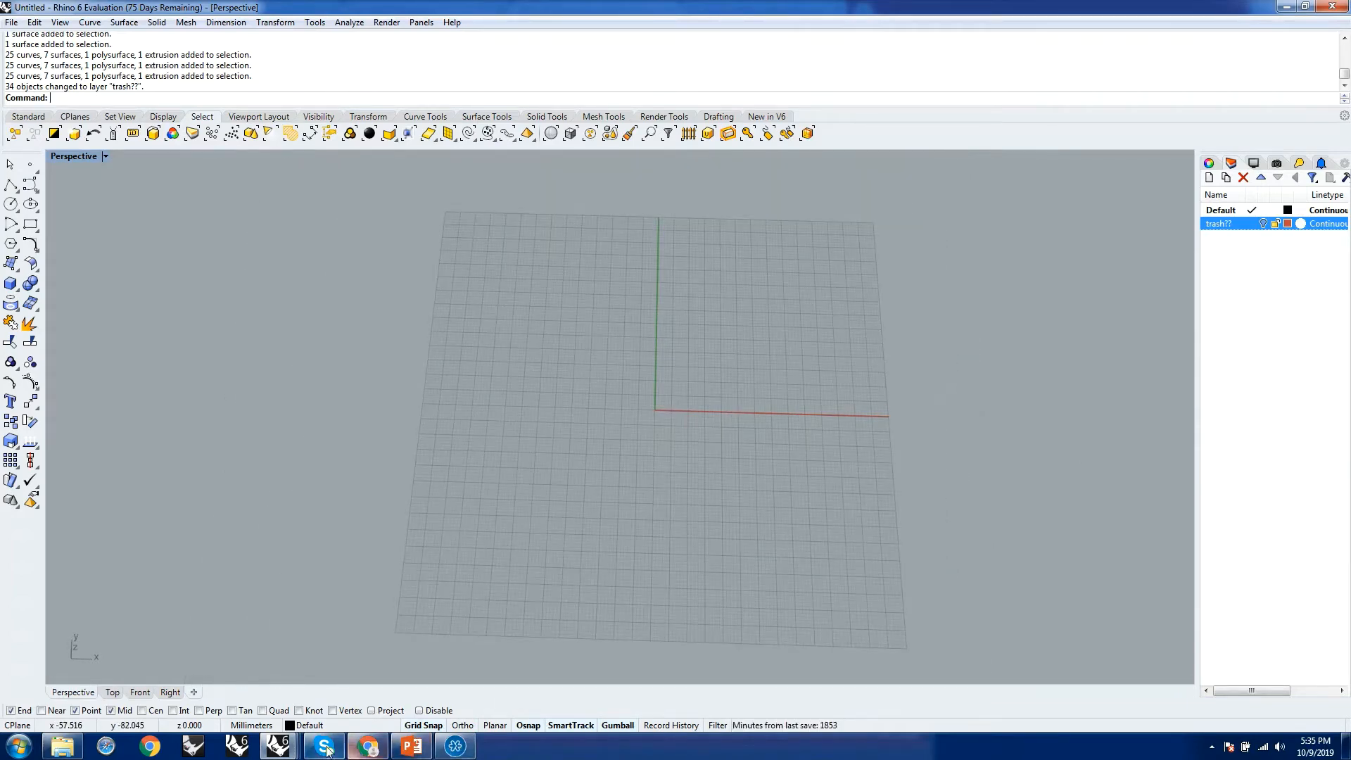
# Switch to the Danish pavilion image results in Chrome and preview the Pinterest concept diagram of the looping exhibition
pyautogui.moveTo(367, 750)
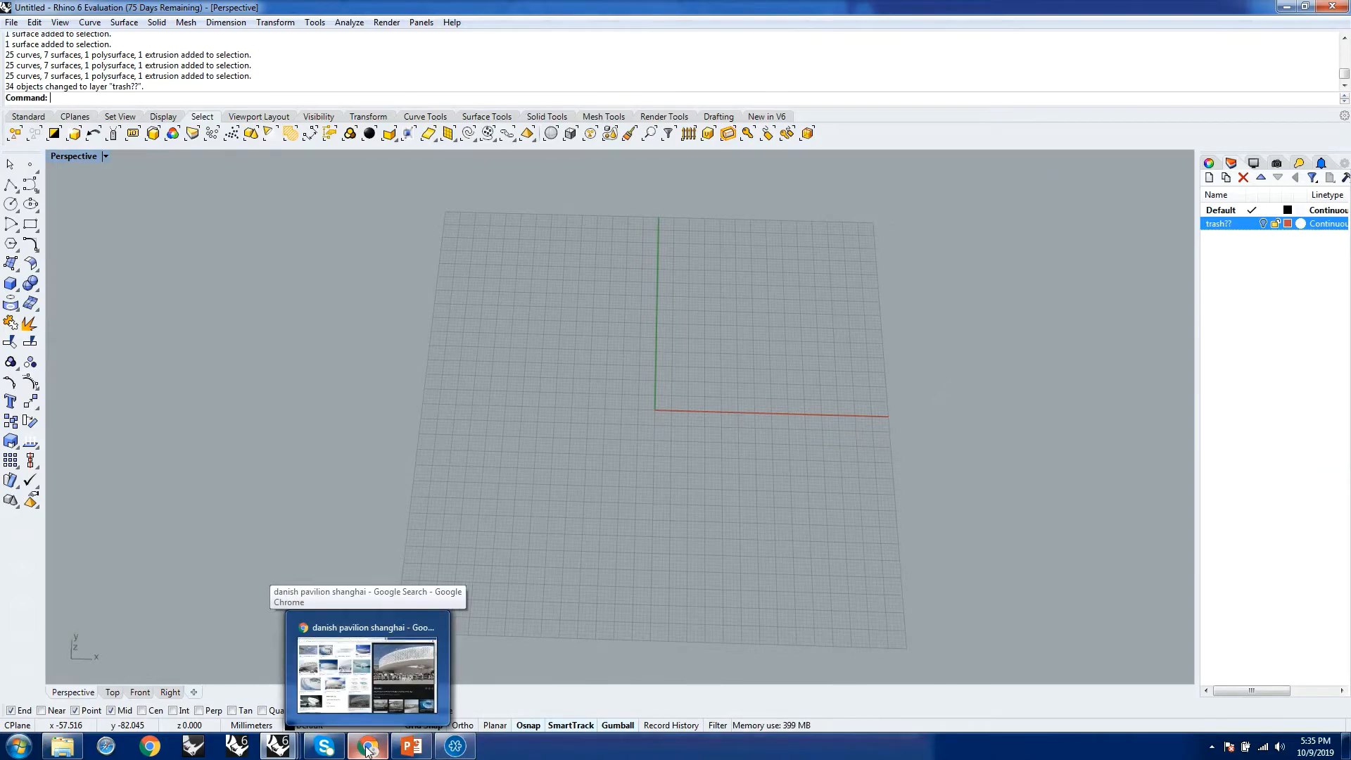
pyautogui.click(366, 747)
pyautogui.scroll(-3, 626, 526)
pyautogui.scroll(4, 626, 526)
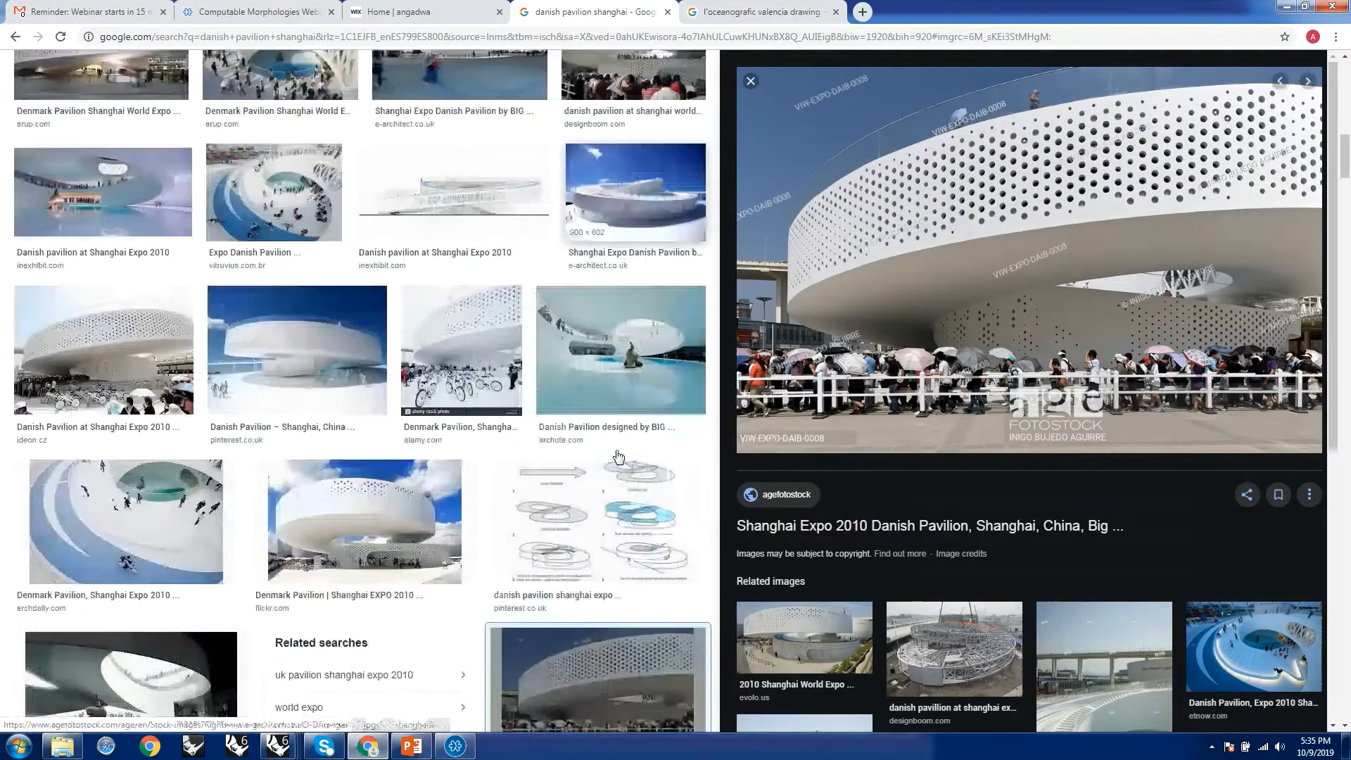
pyautogui.click(626, 526)
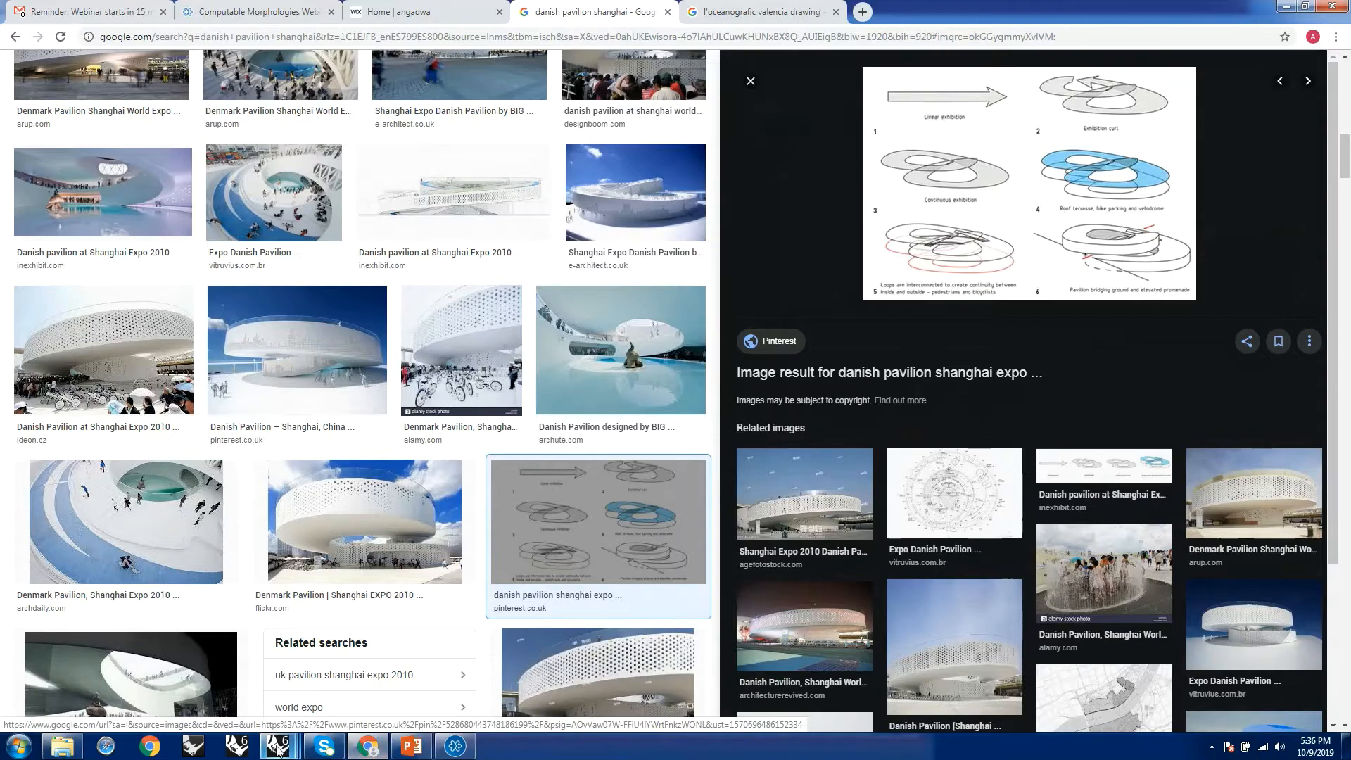
# Return to the emptied untitled Rhino model, show the Top view, and enter the Circle command
pyautogui.moveTo(280, 746)
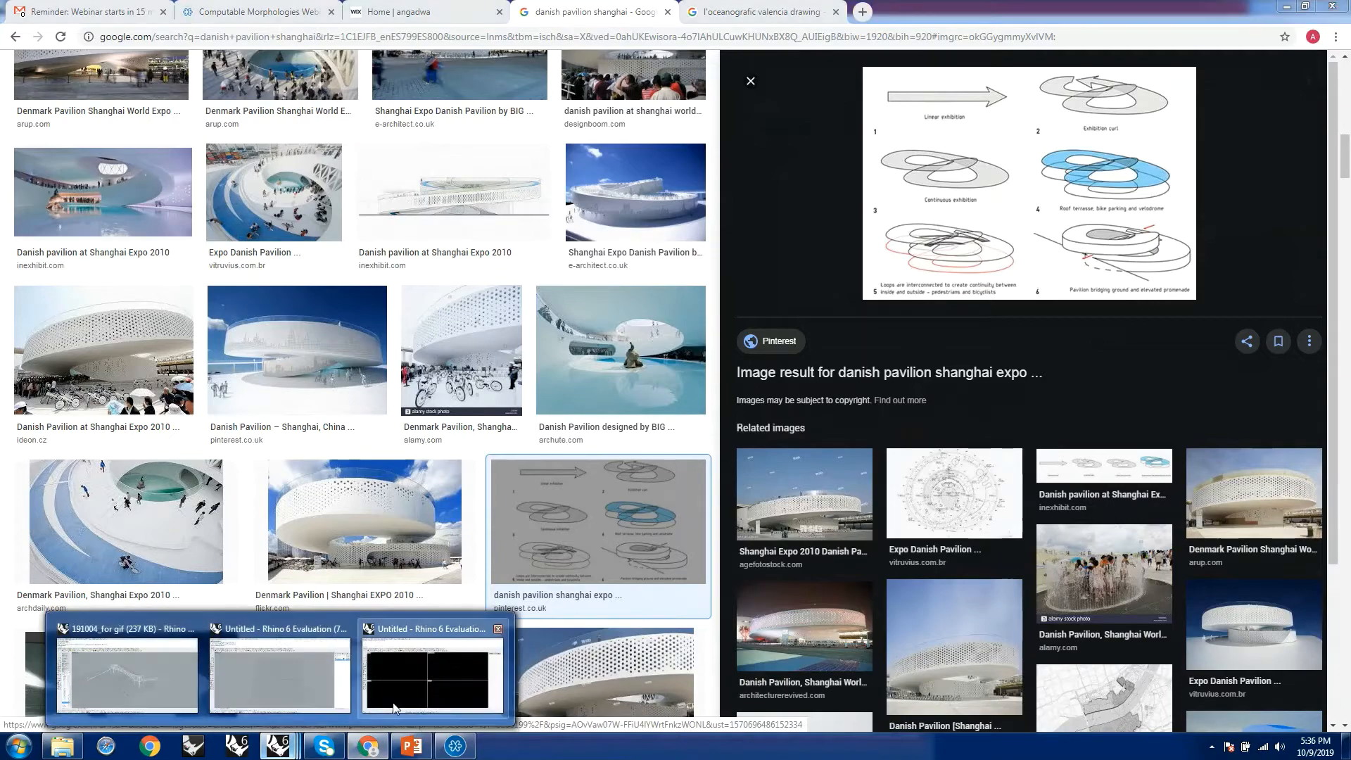
pyautogui.click(293, 683)
pyautogui.scroll(-2, 657, 335)
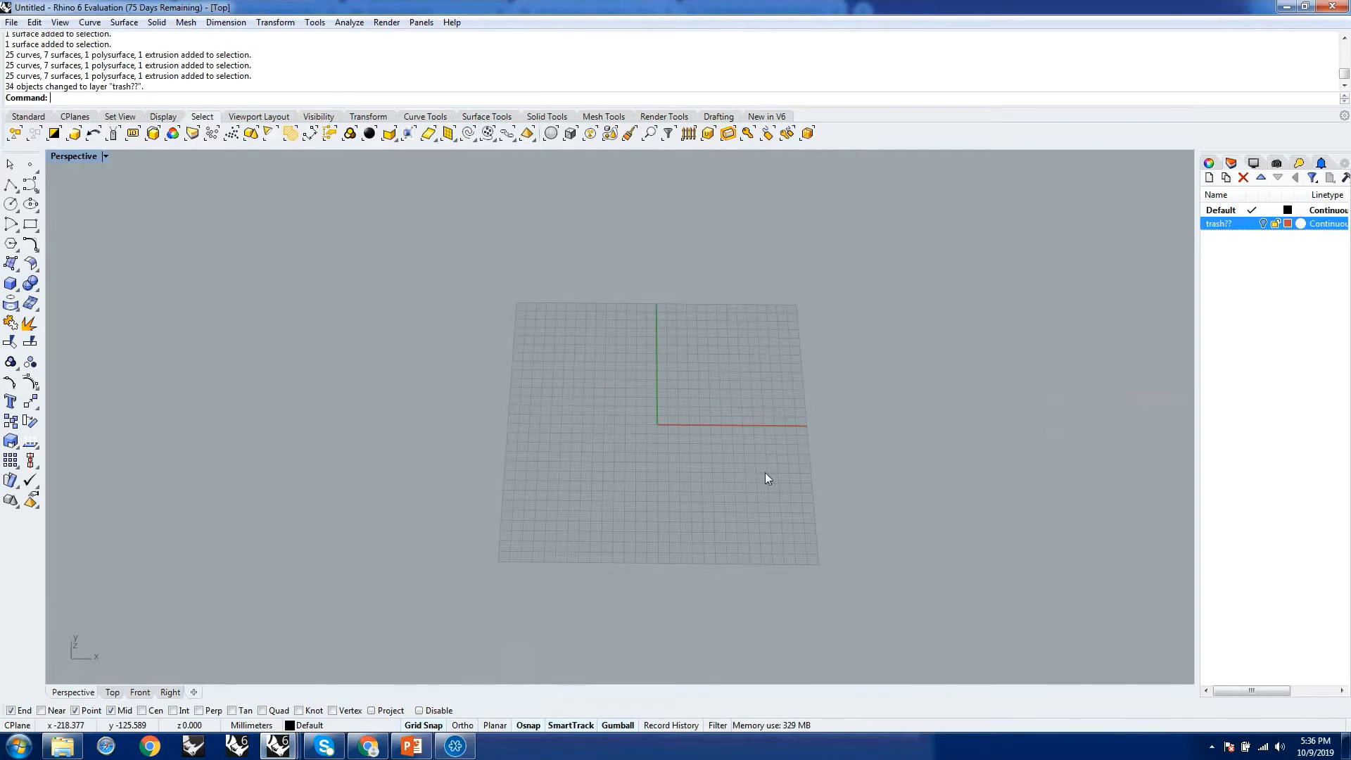
pyautogui.scroll(-10, 707, 415)
pyautogui.scroll(3, 733, 366)
pyautogui.scroll(6, 561, 540)
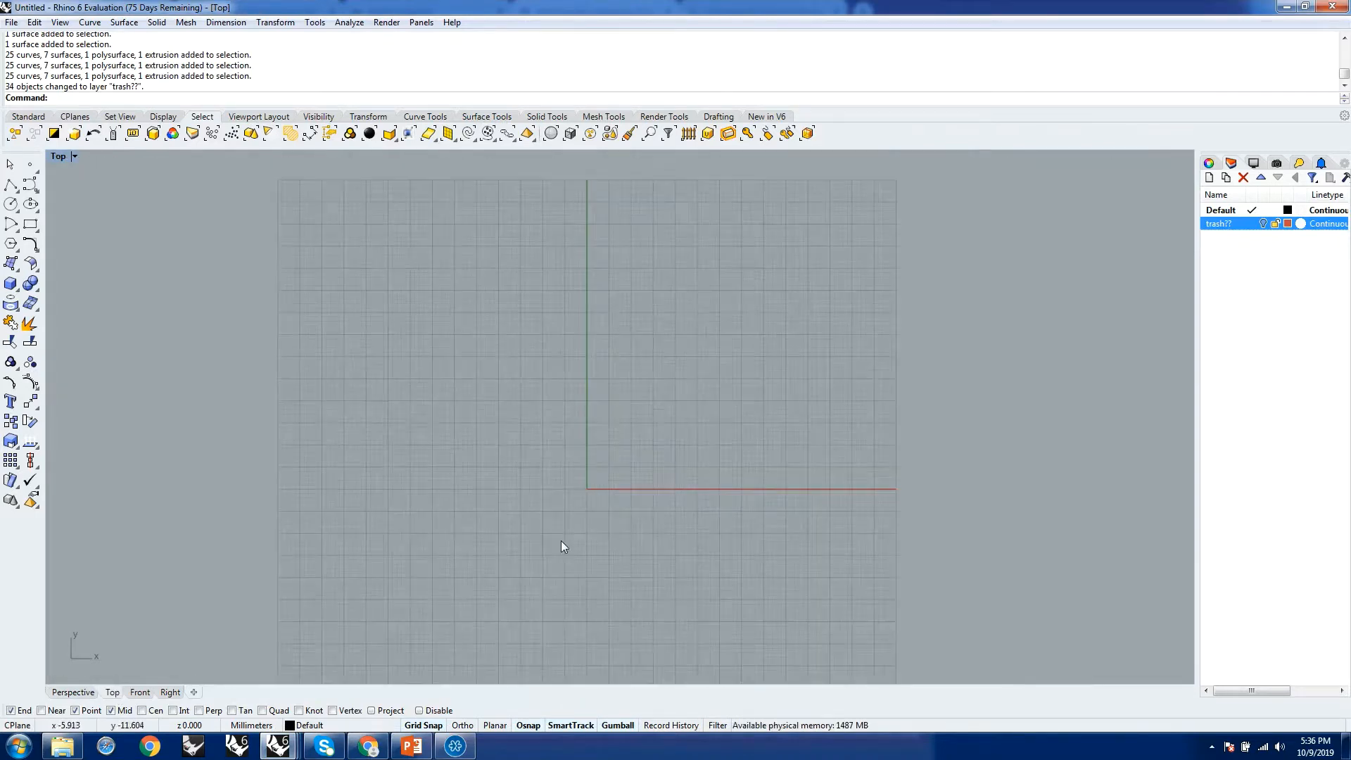
pyautogui.write('ir')
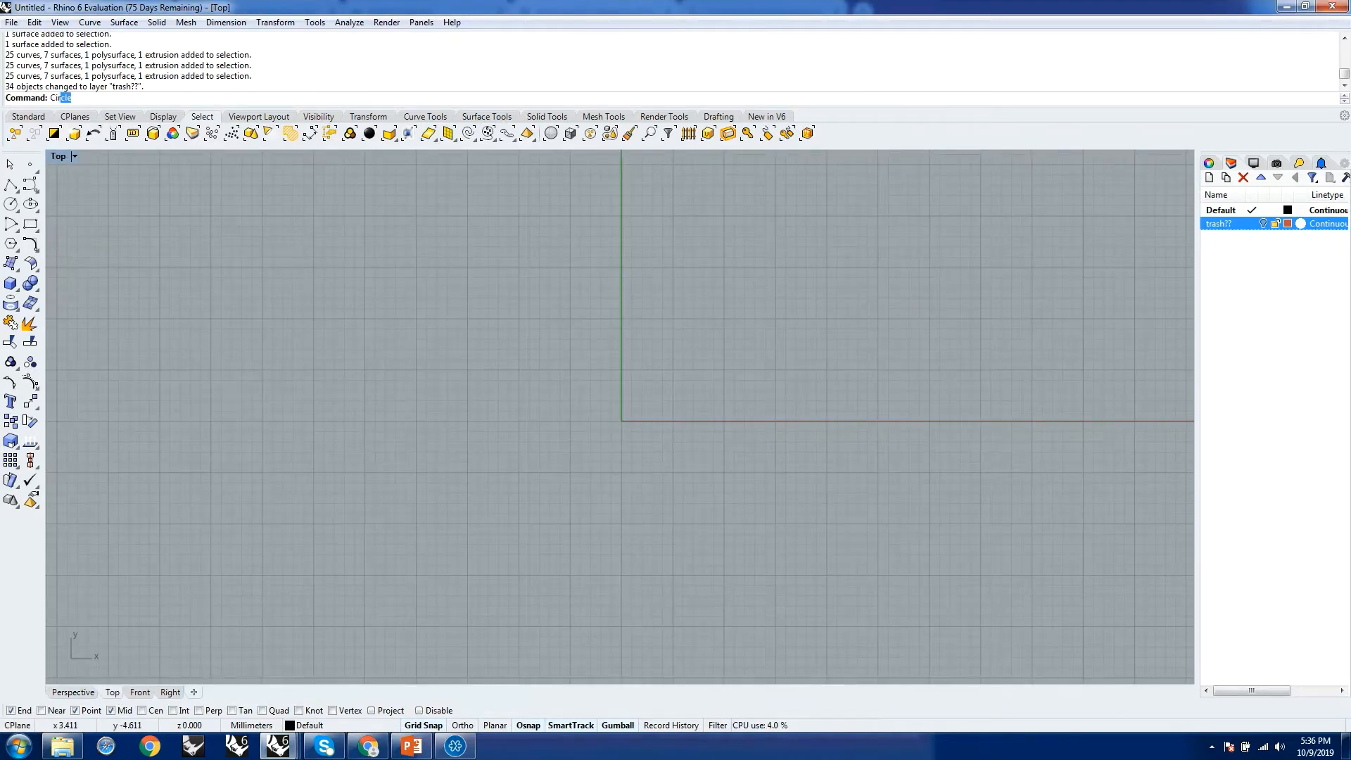
pyautogui.write('cle')
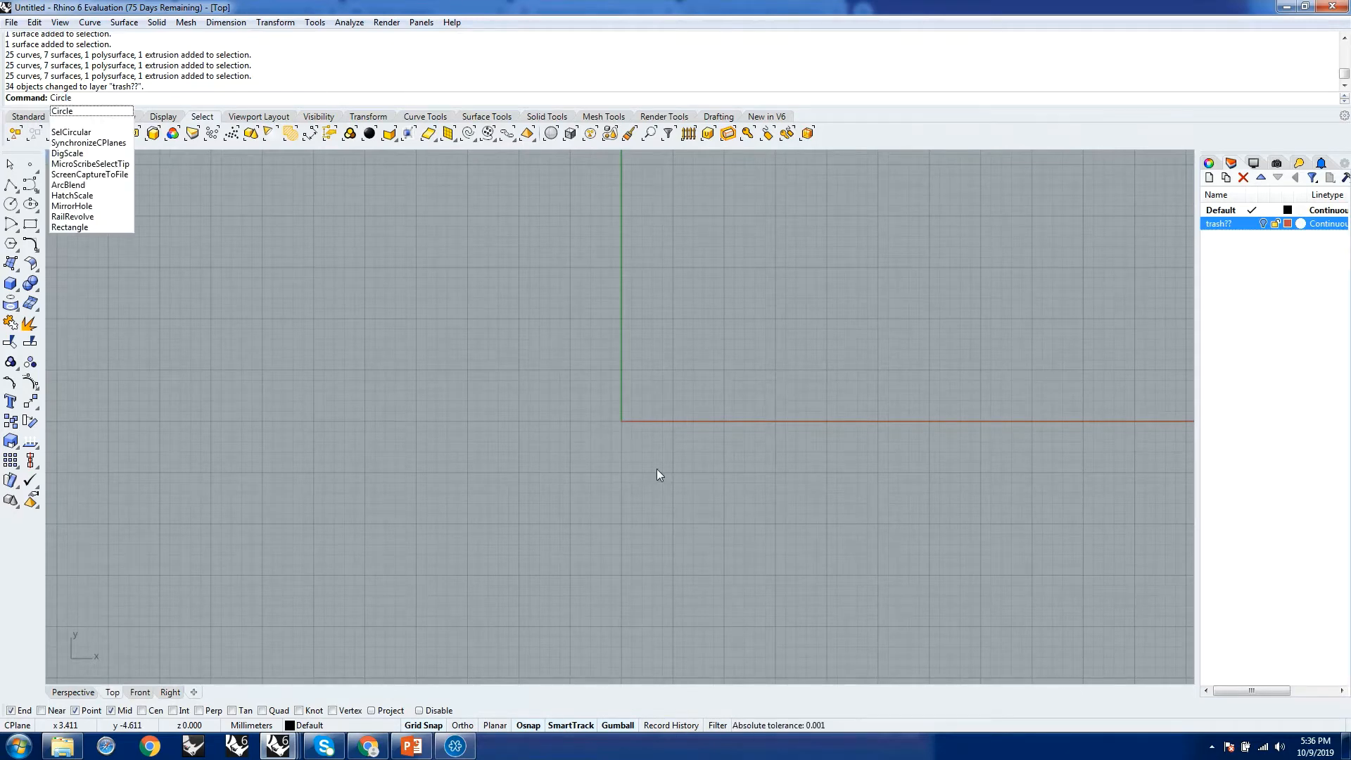
# Switch to the Danish pavilion image results in Chrome and preview the Vitruvius circular plan drawing from the related images
pyautogui.click(367, 745)
pyautogui.scroll(5, 504, 377)
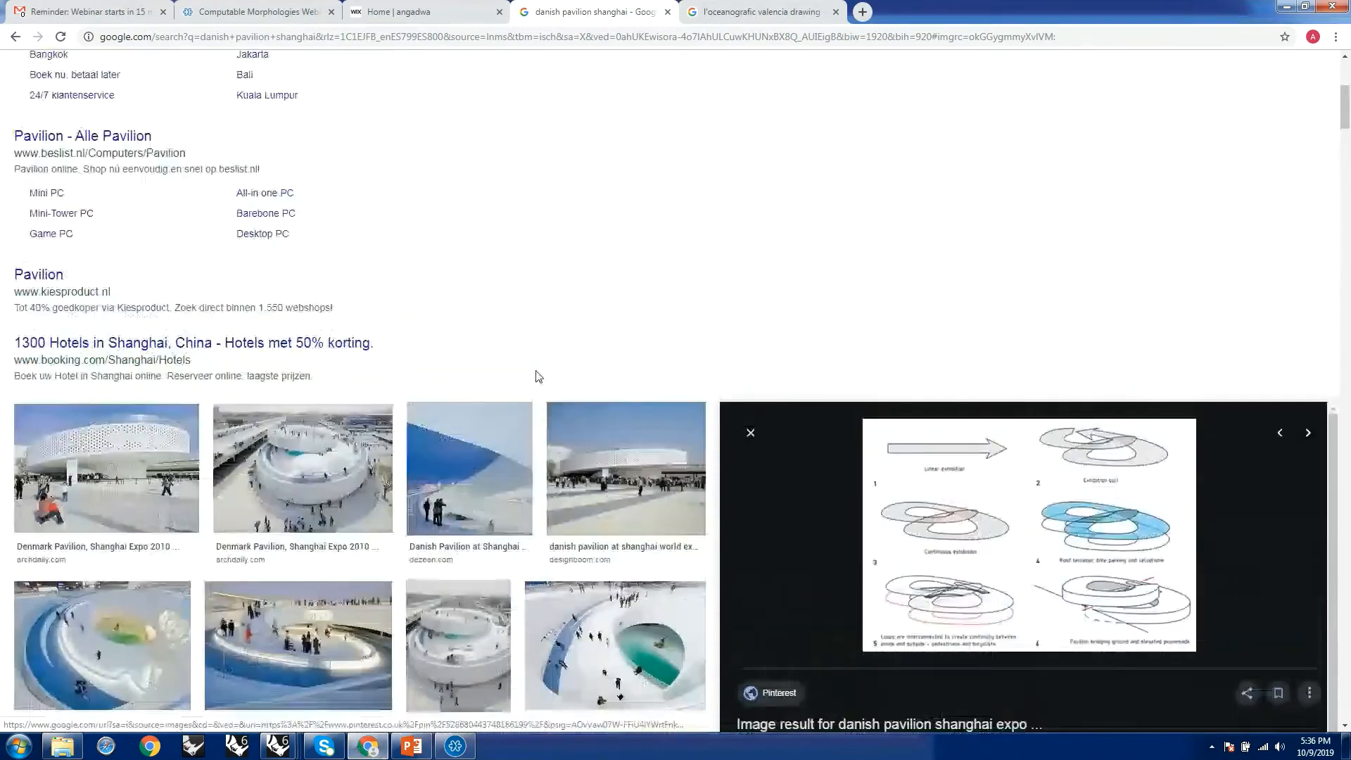
pyautogui.scroll(-5, 752, 479)
pyautogui.scroll(-3, 636, 474)
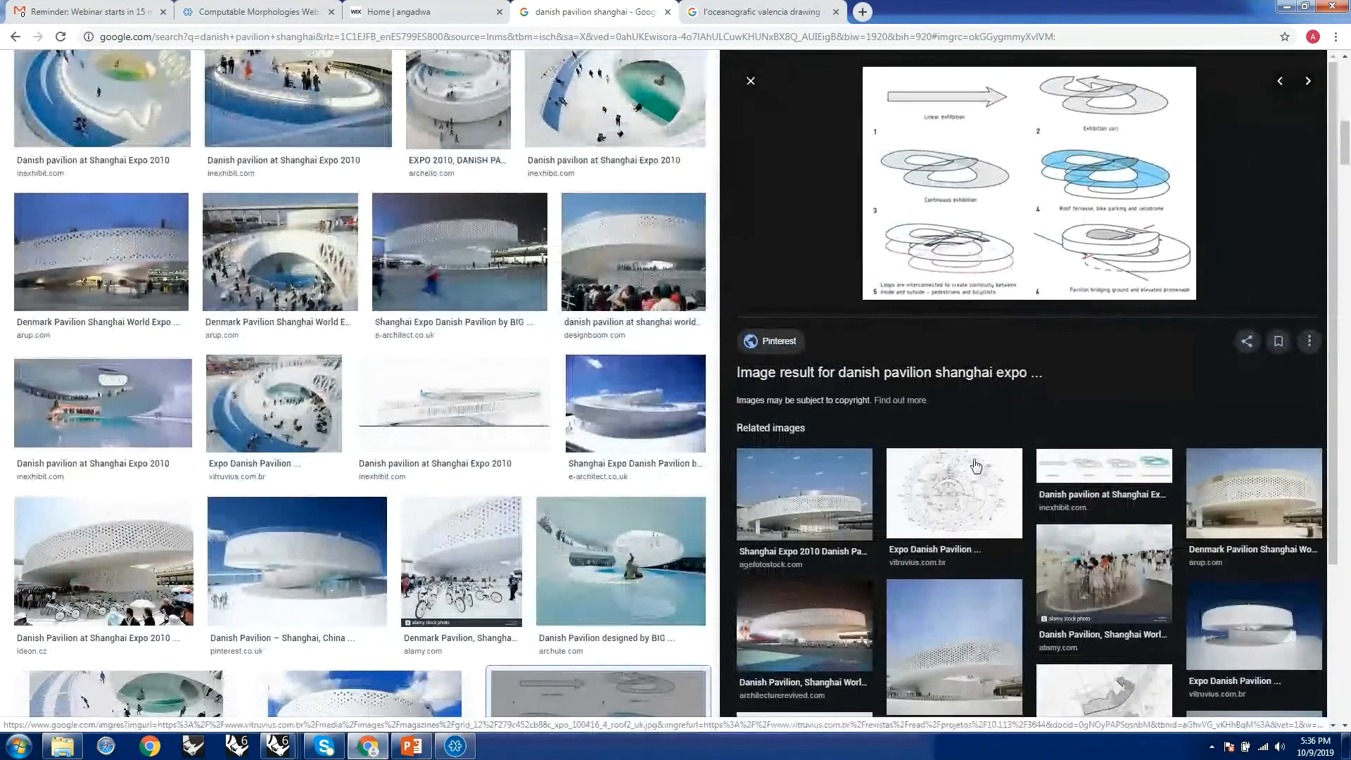
pyautogui.click(953, 486)
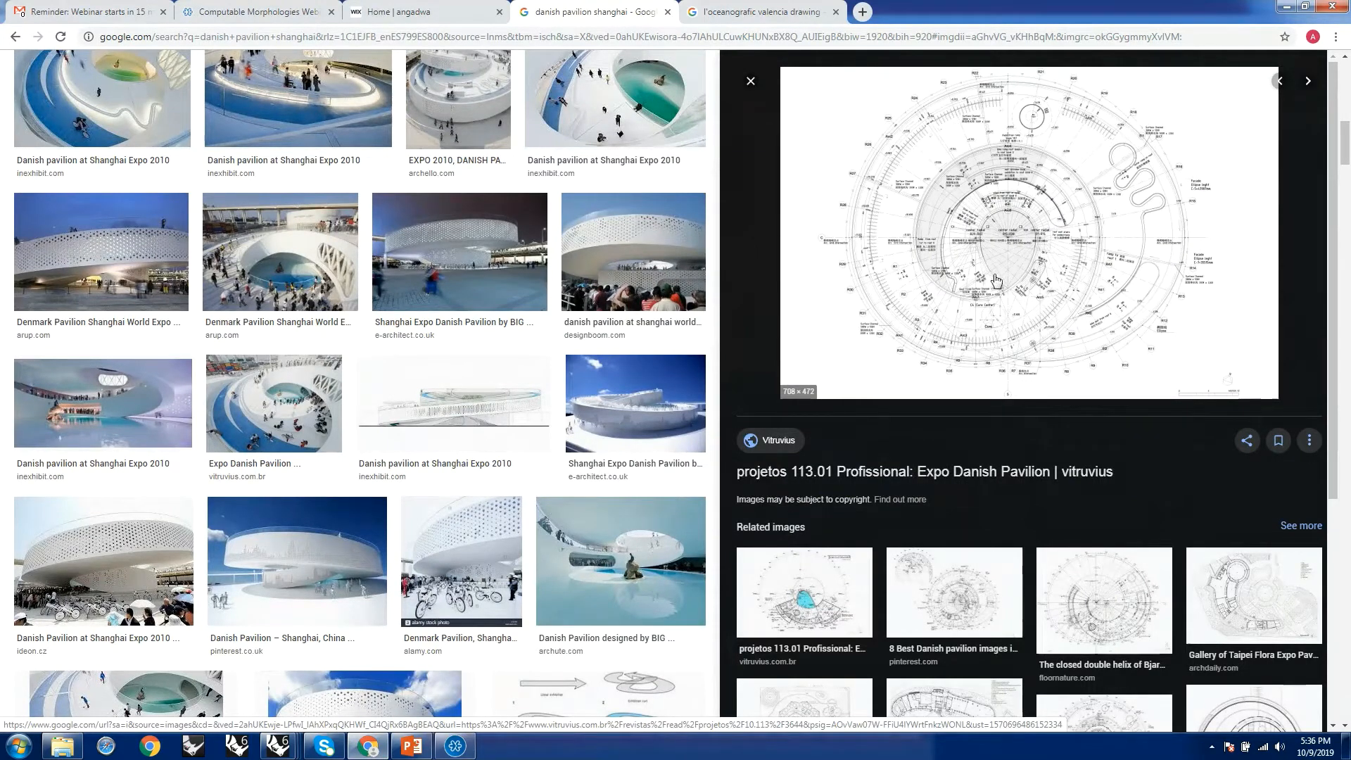
# Return to the untitled Rhino model and draw a circle of radius 25 mm centred on the origin in the Top view
pyautogui.hotkey('alt', 'Tab')
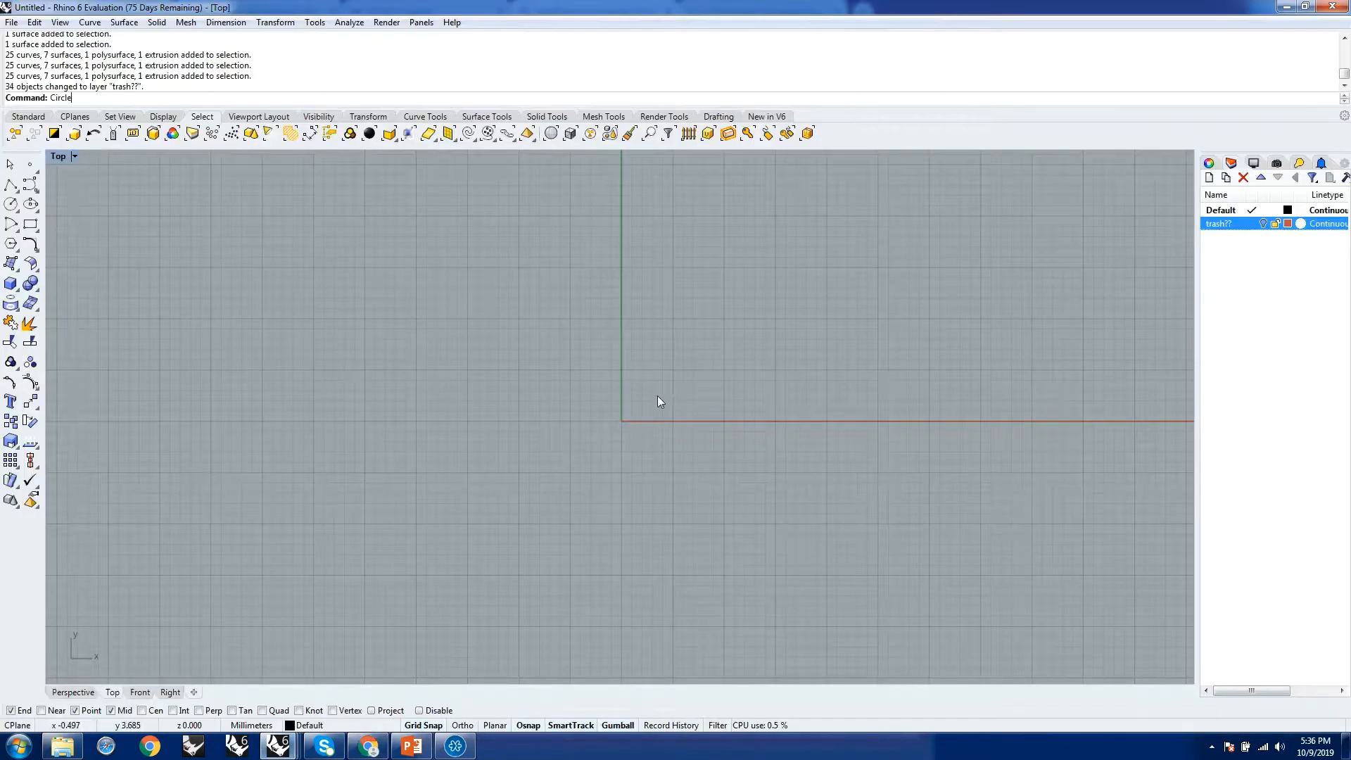
pyautogui.scroll(-3, 636, 433)
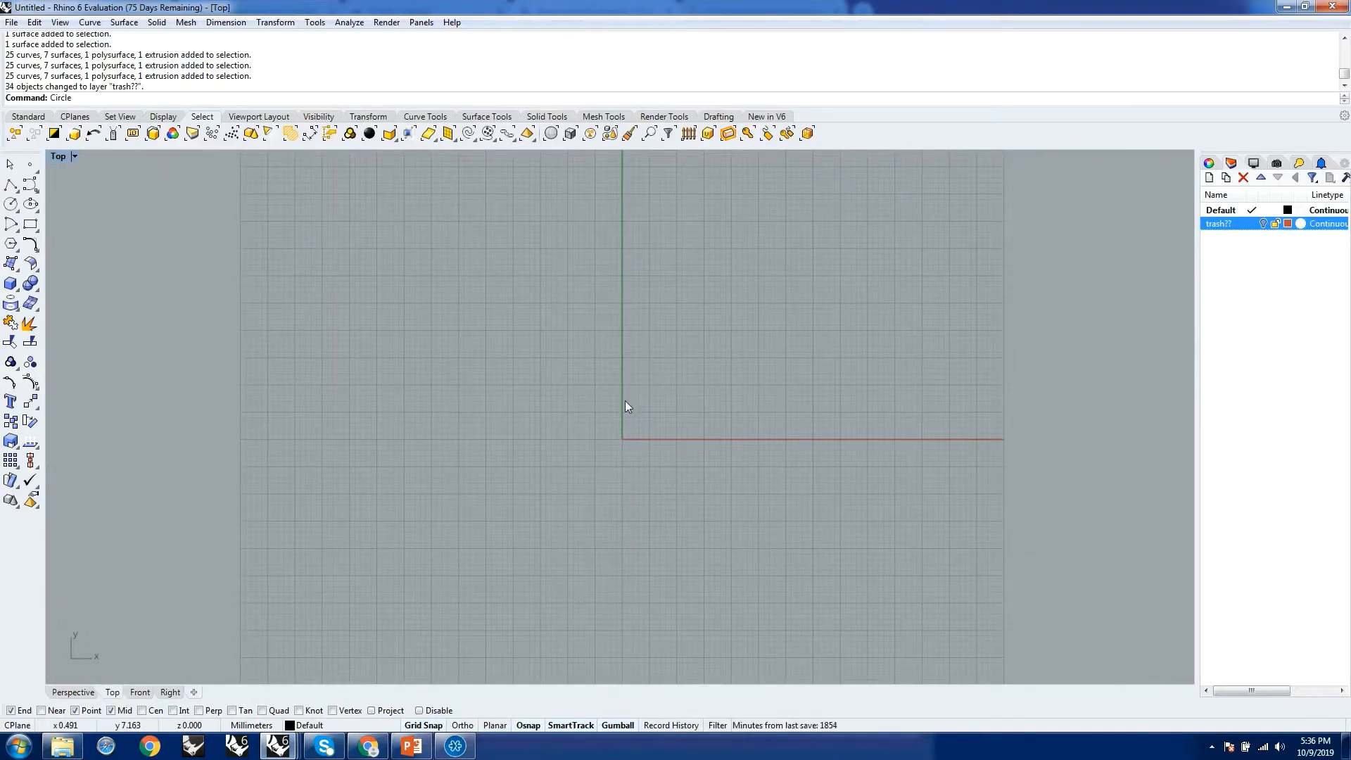
pyautogui.press('Return')
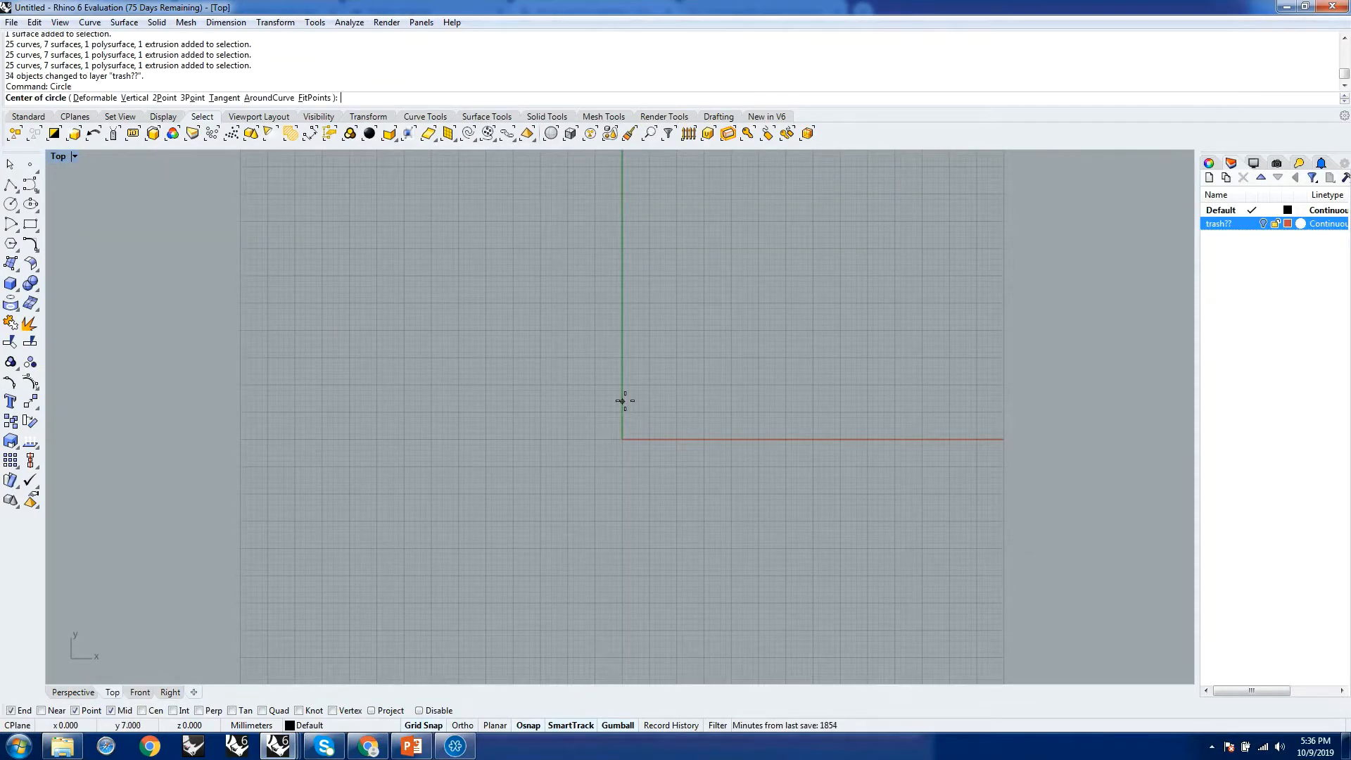
pyautogui.click(622, 440)
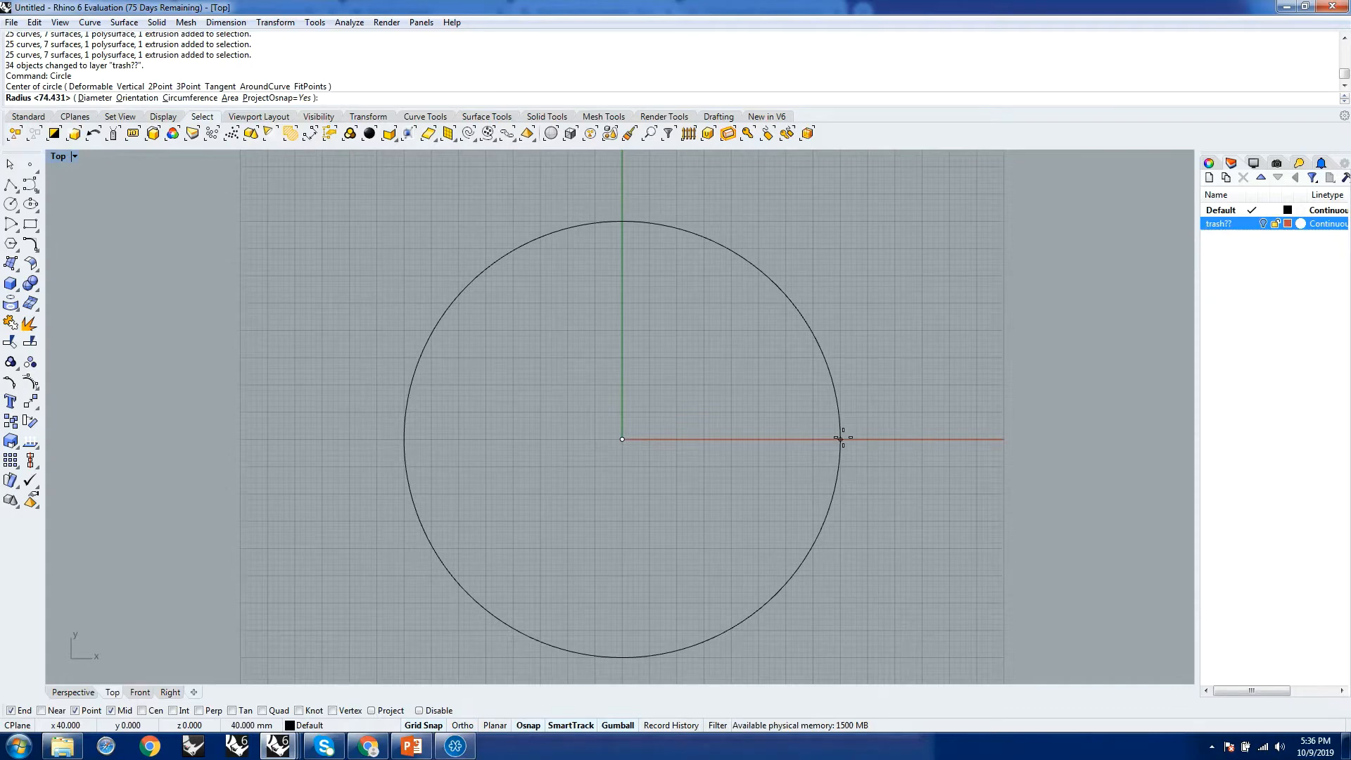
pyautogui.write('25')
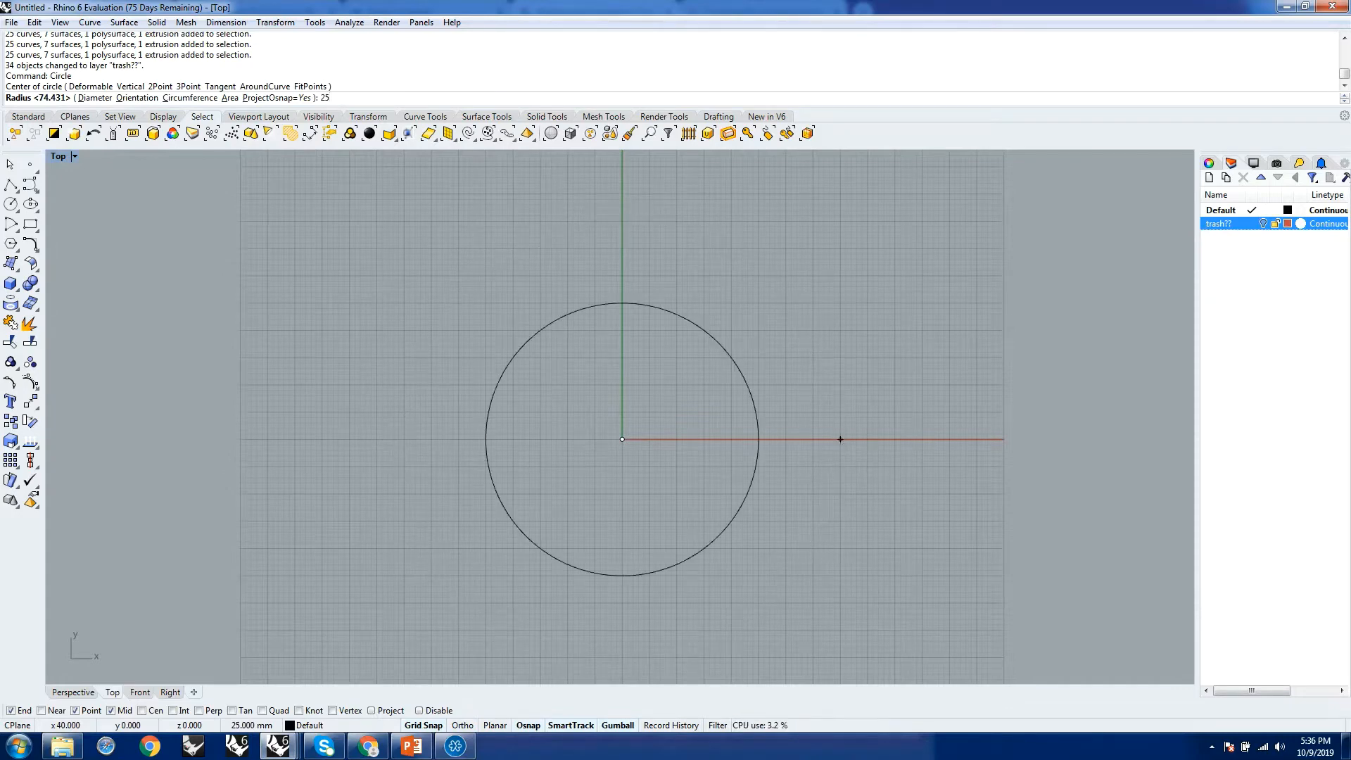
pyautogui.press('Return')
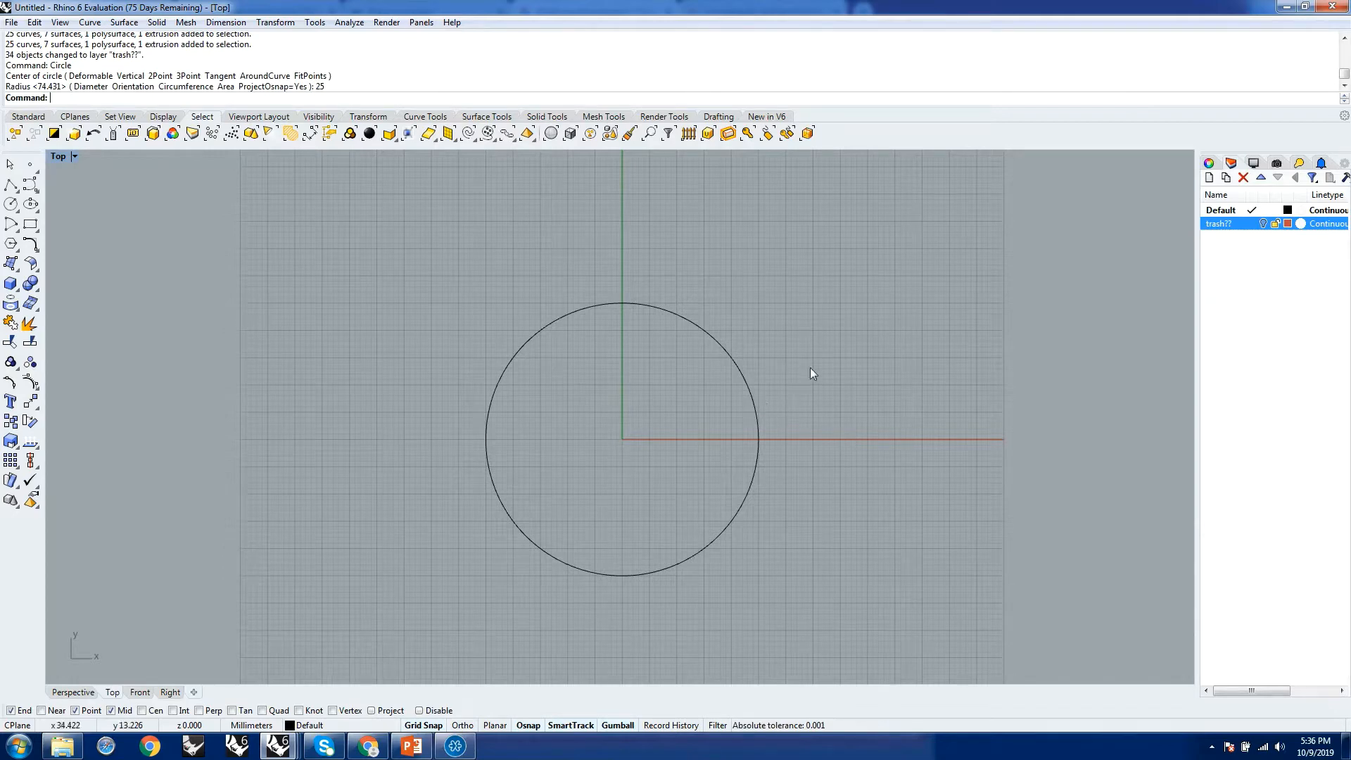
pyautogui.moveTo(809, 368); pyautogui.dragTo(698, 441)
pyautogui.scroll(5, 705, 470)
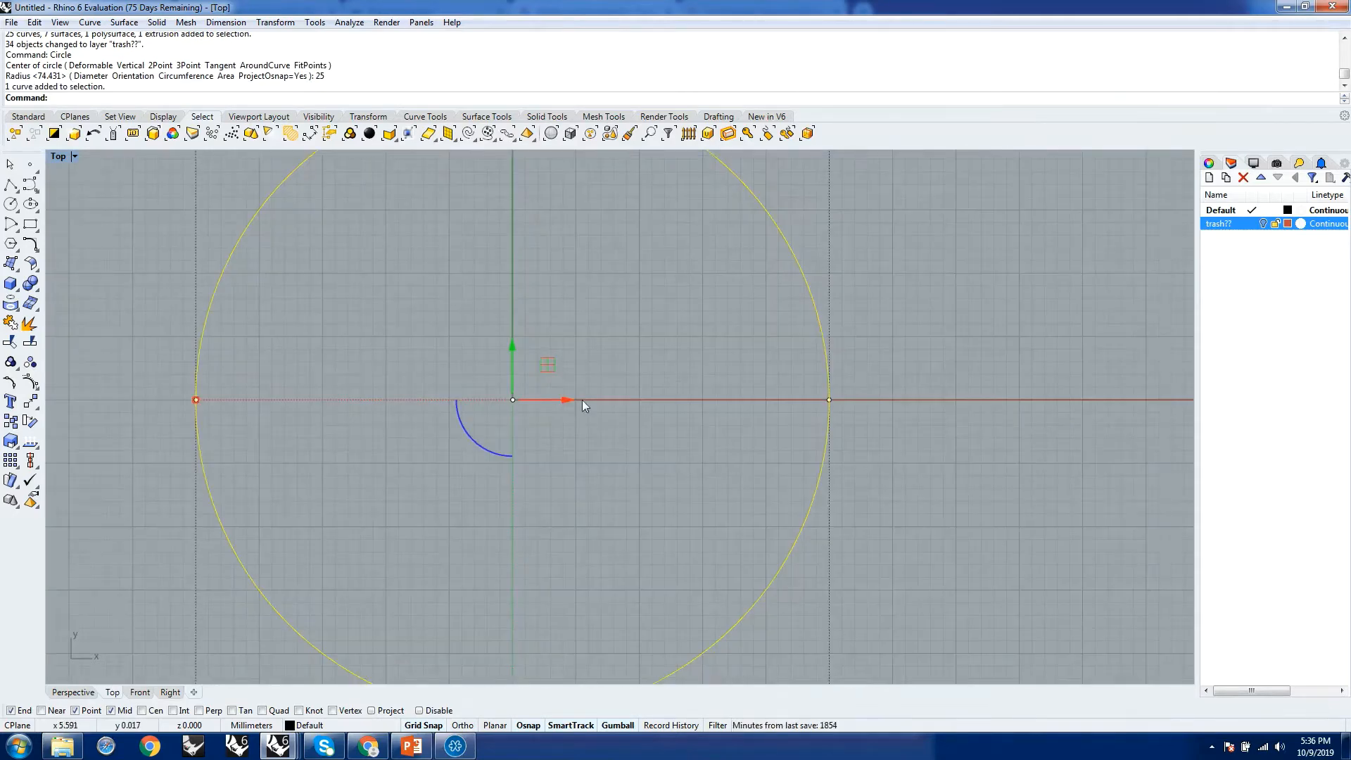
pyautogui.scroll(-8, 788, 443)
pyautogui.click(910, 432)
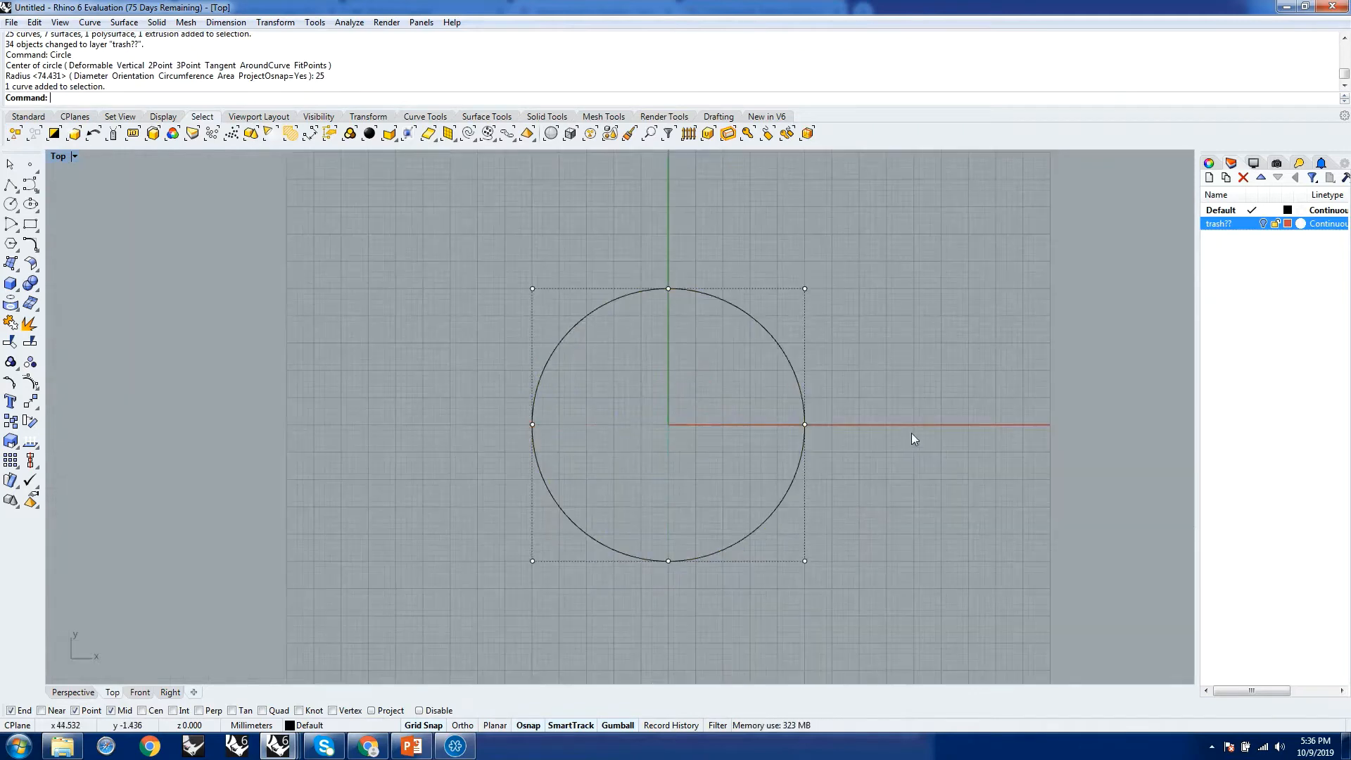
pyautogui.scroll(-6, 714, 362)
pyautogui.scroll(6, 741, 405)
# Check the plan drawing in Chrome, and copy the circle 25 mm along the positive X axis in Rhino
pyautogui.moveTo(811, 326); pyautogui.dragTo(717, 404)
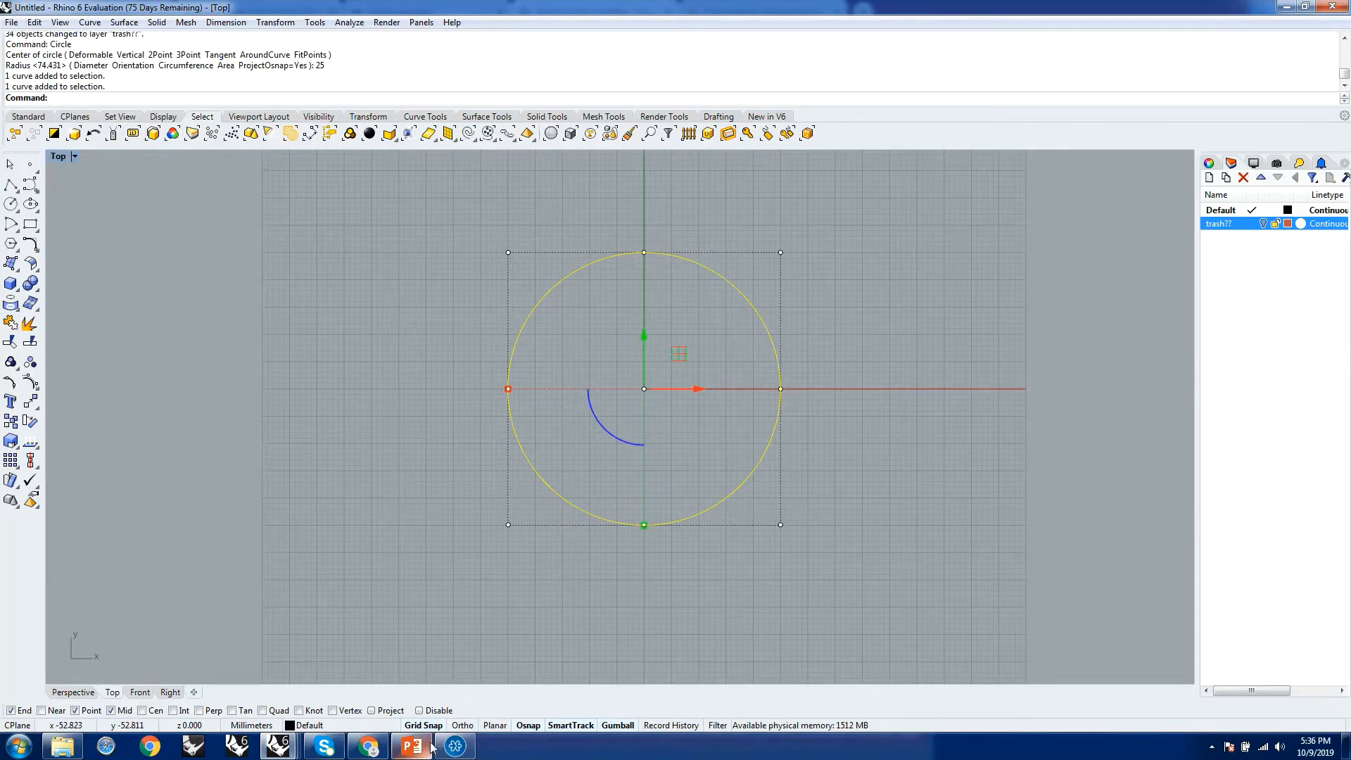
pyautogui.hotkey('alt', 'Tab')
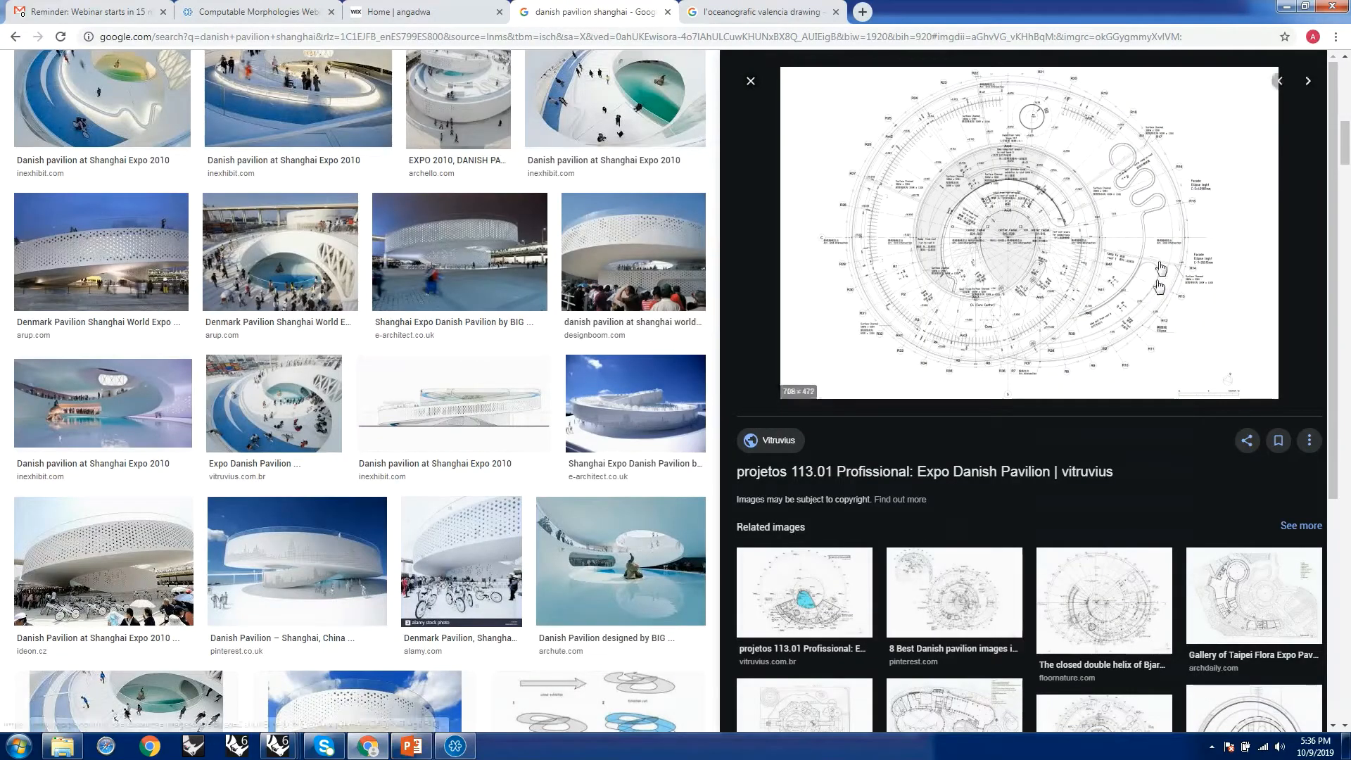
pyautogui.hotkey('alt', 'Tab')
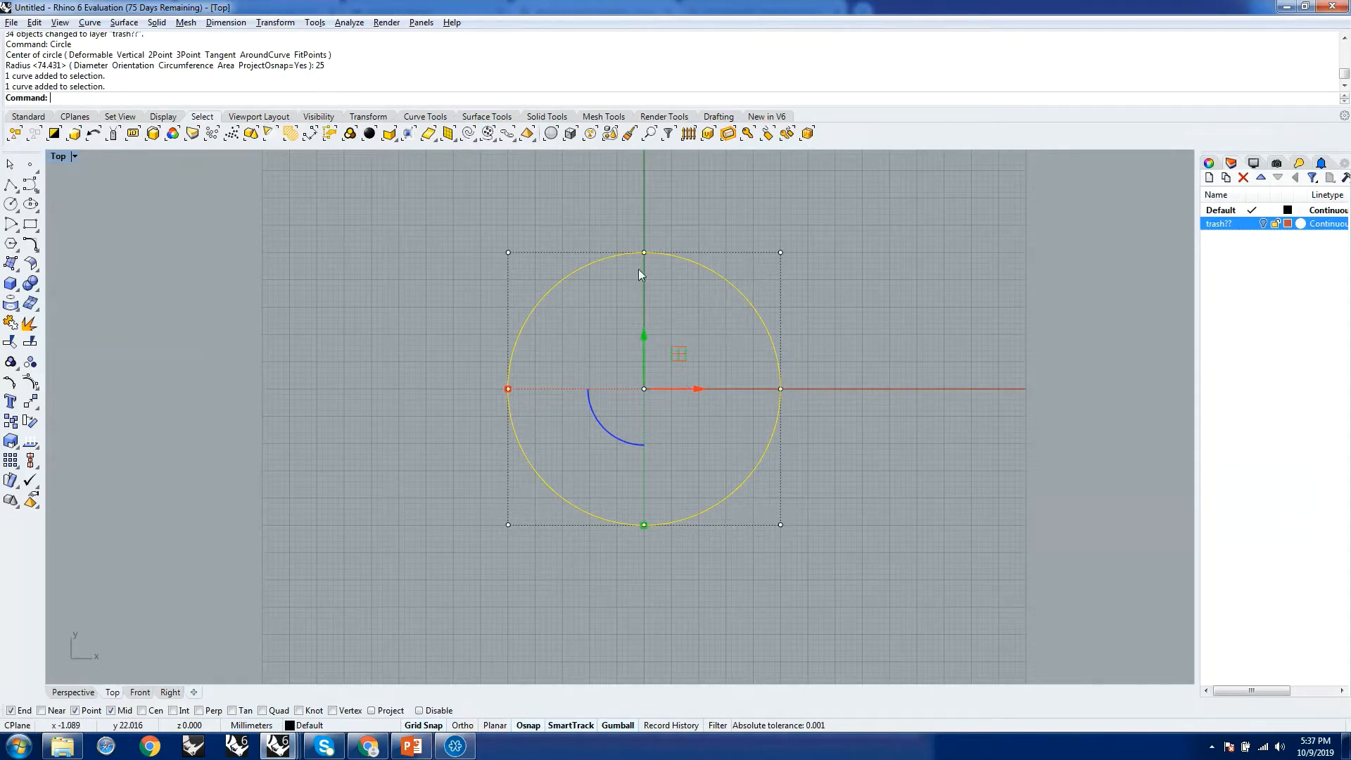
pyautogui.click(697, 390)
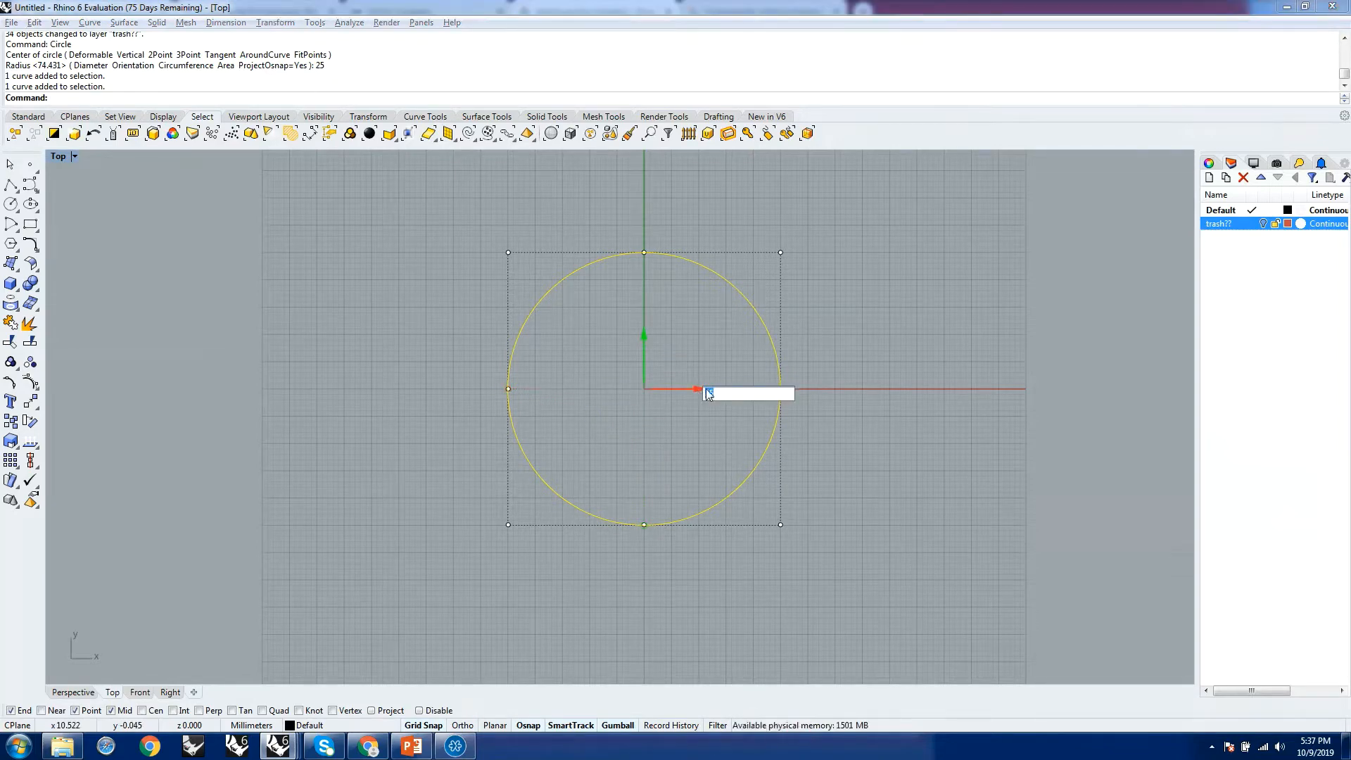
pyautogui.write('25')
pyautogui.press('Return')
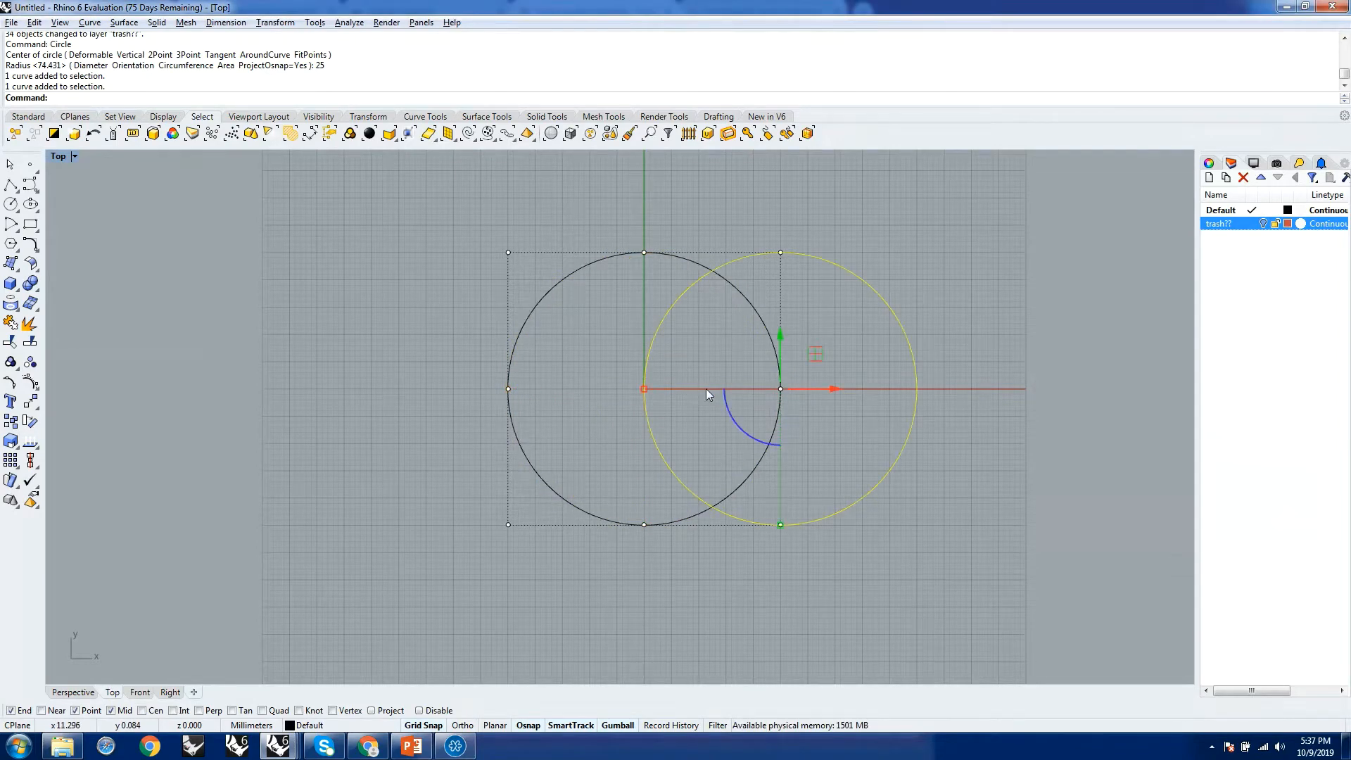
pyautogui.click(988, 417)
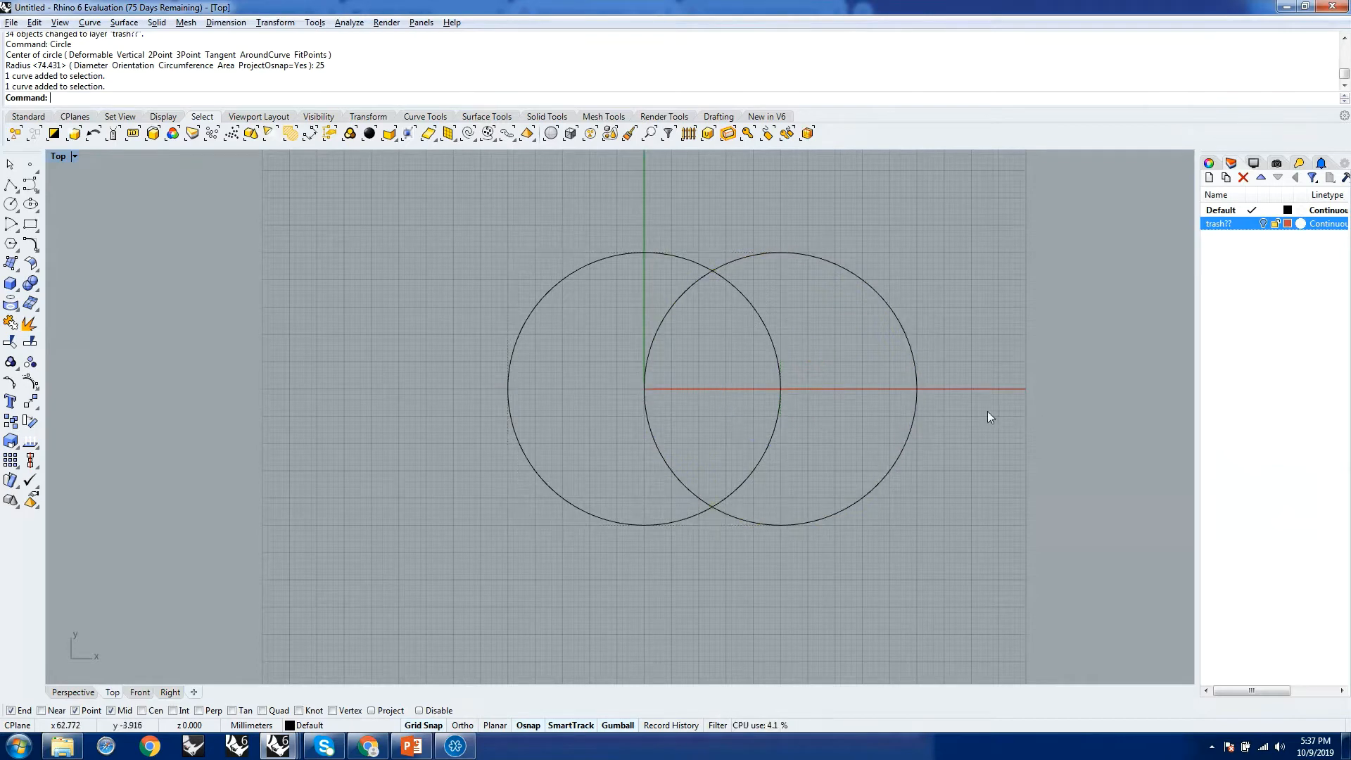
# Select both overlapping circles and zoom to the selection in the Perspective view
pyautogui.click(916, 426)
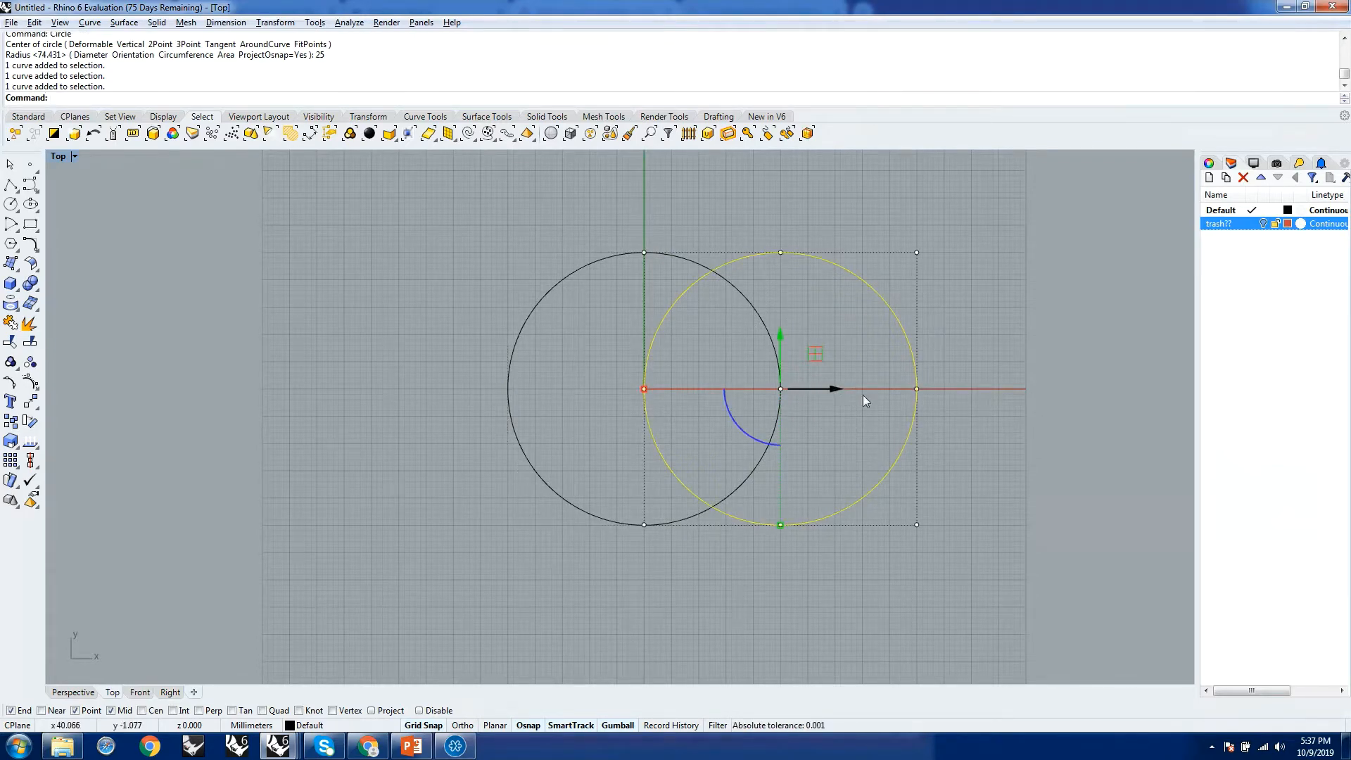
pyautogui.click(973, 375)
pyautogui.moveTo(738, 250); pyautogui.dragTo(639, 374)
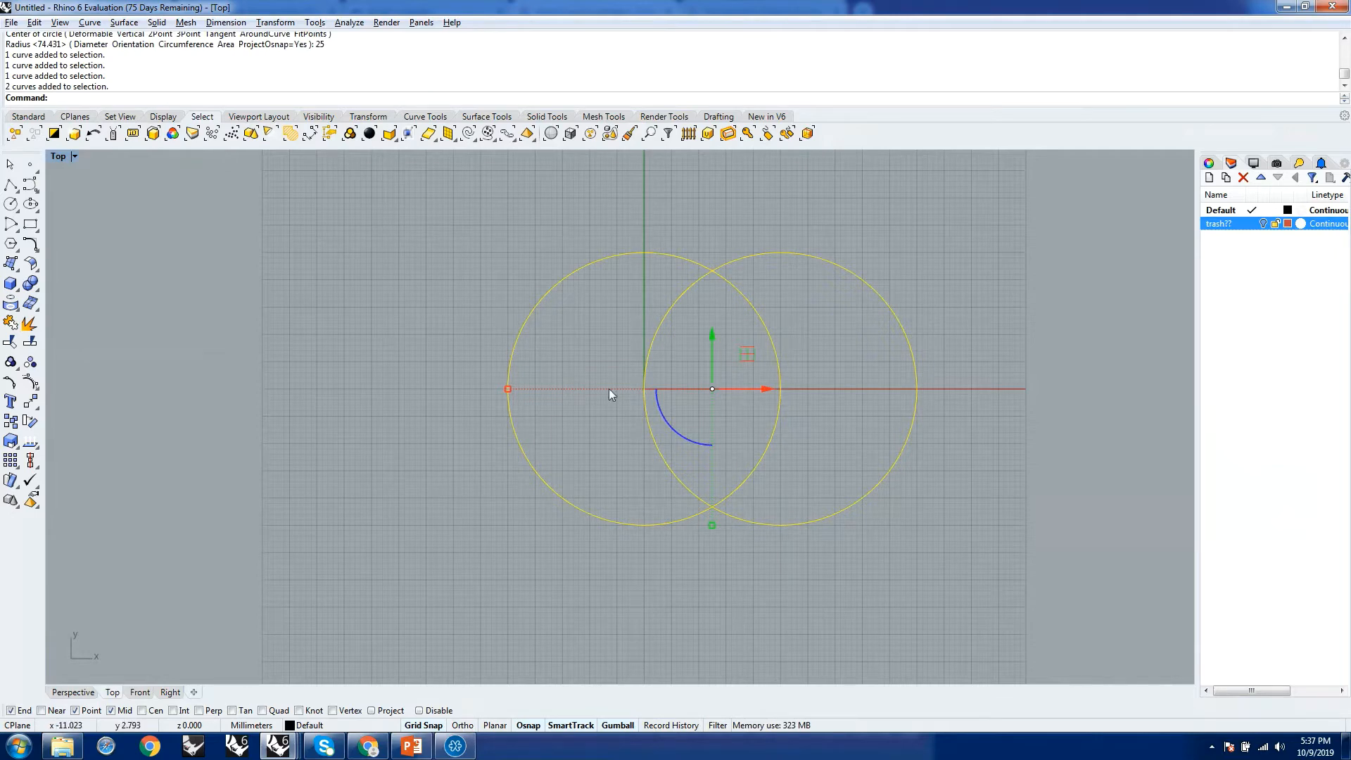
pyautogui.click(76, 693)
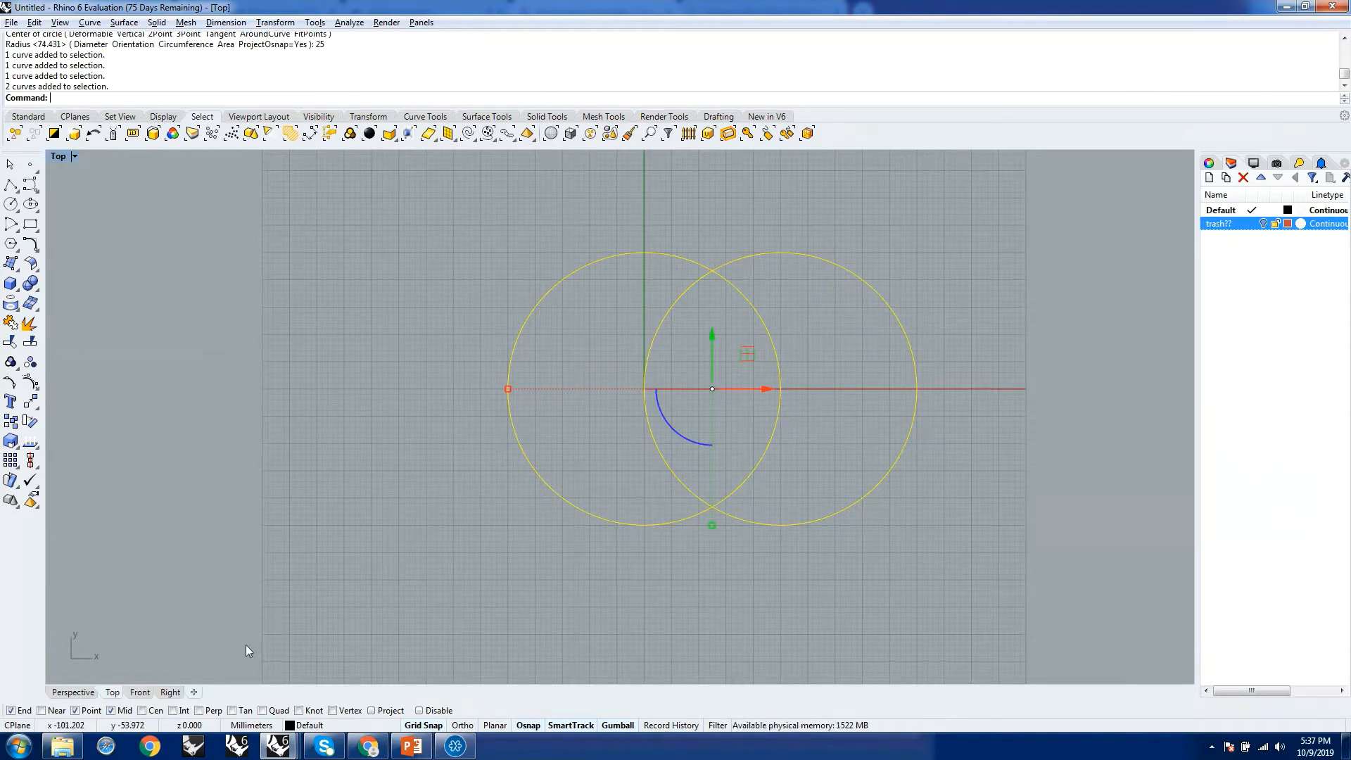
pyautogui.moveTo(741, 469); pyautogui.dragTo(625, 604, button='right')
pyautogui.scroll(5, 625, 604)
pyautogui.scroll(3, 737, 477)
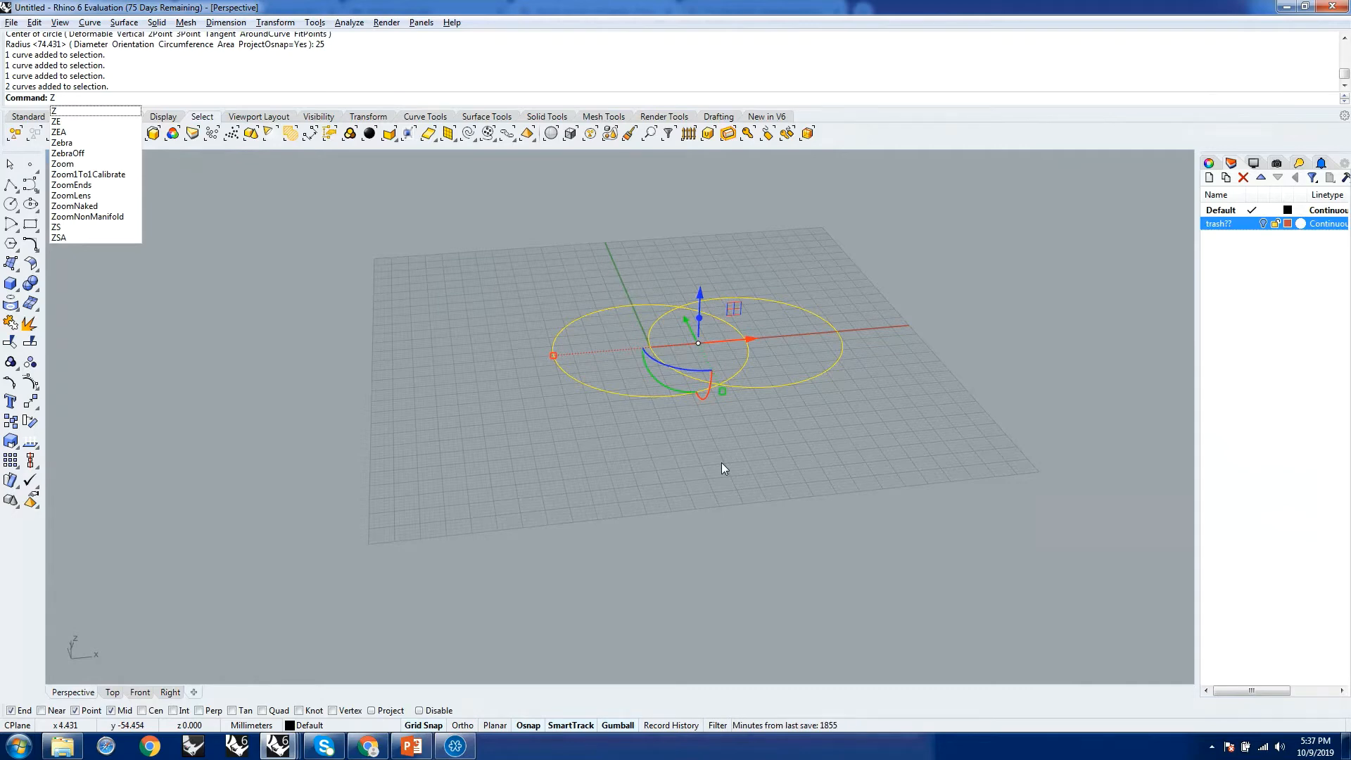
pyautogui.write('S')
pyautogui.press('Return')
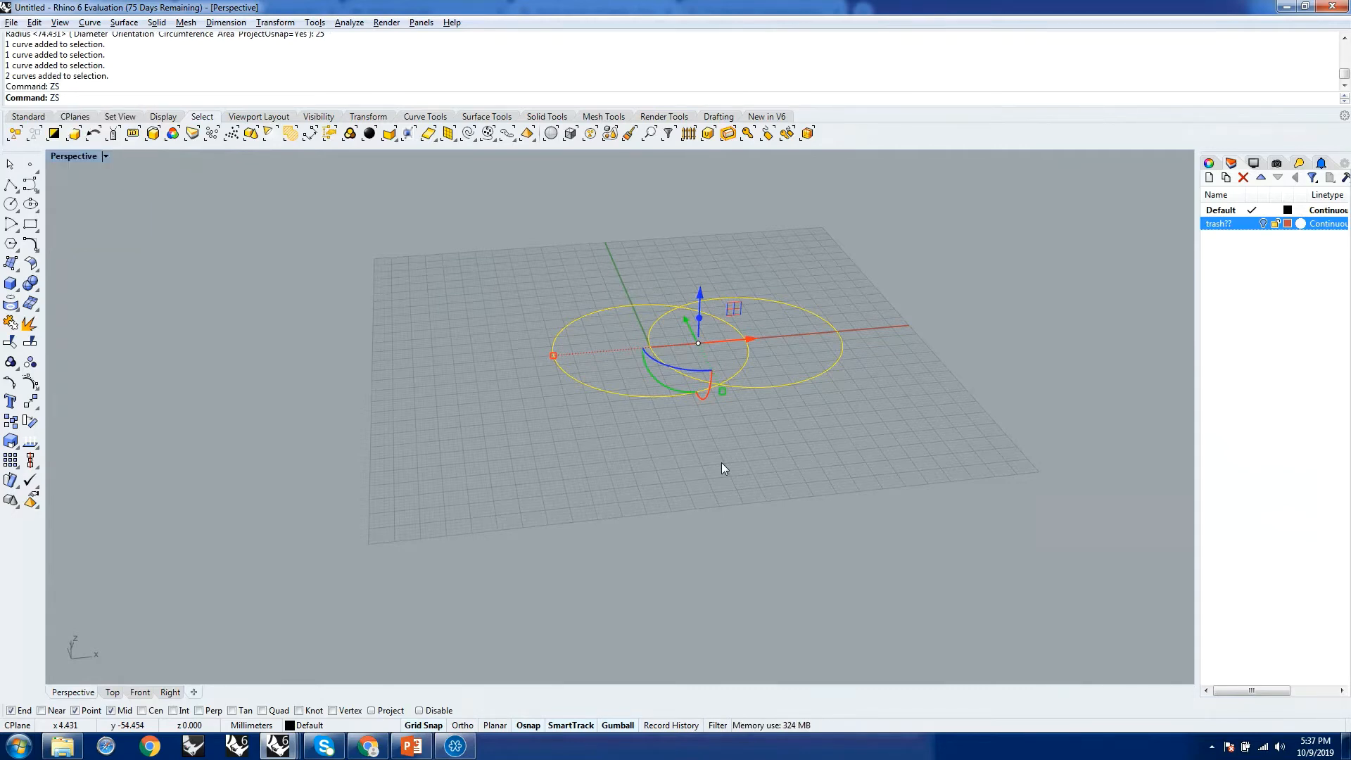
# Examine the two overlapping circles in perspective and compare them with the pavilion plan drawing in Chrome
pyautogui.scroll(-6, 849, 339)
pyautogui.moveTo(669, 425); pyautogui.dragTo(787, 419, button='right')
pyautogui.scroll(4, 682, 314)
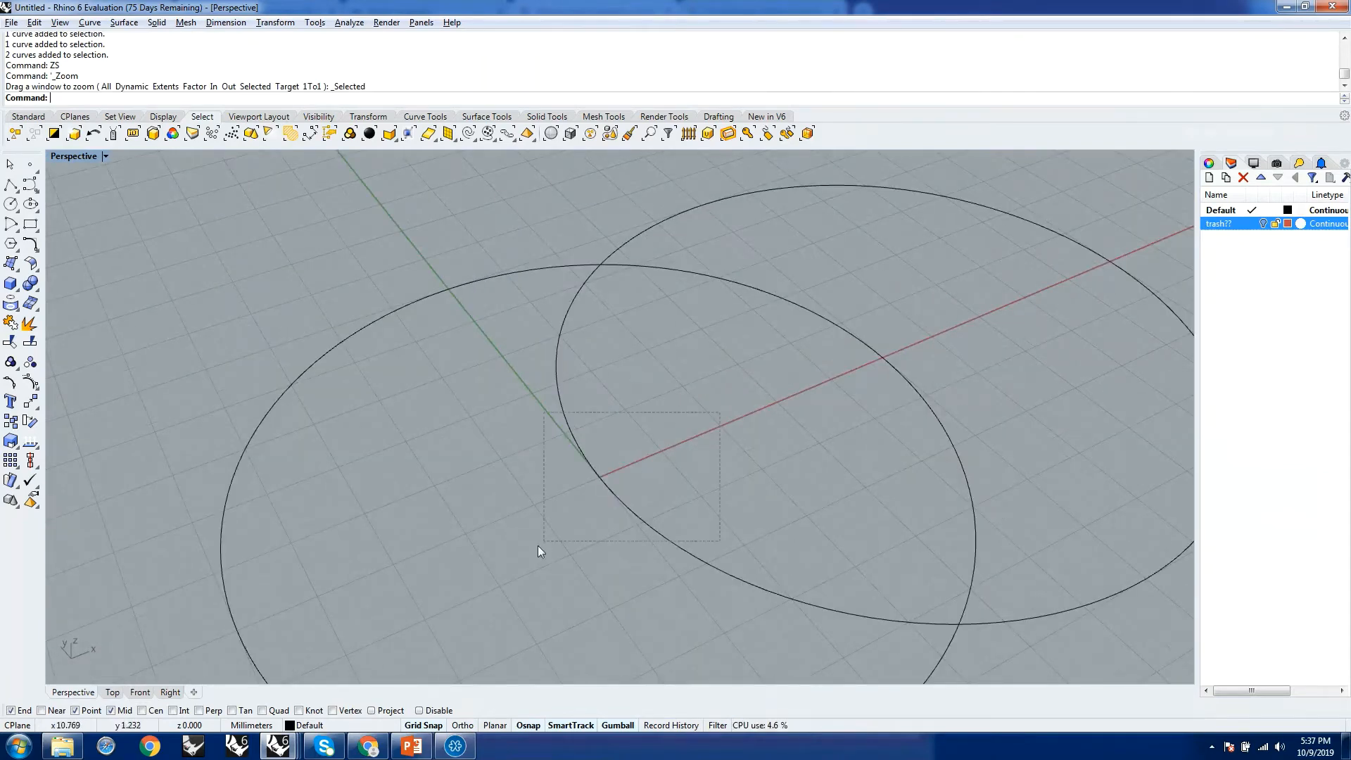
pyautogui.moveTo(720, 413); pyautogui.dragTo(538, 546)
pyautogui.scroll(-3, 604, 433)
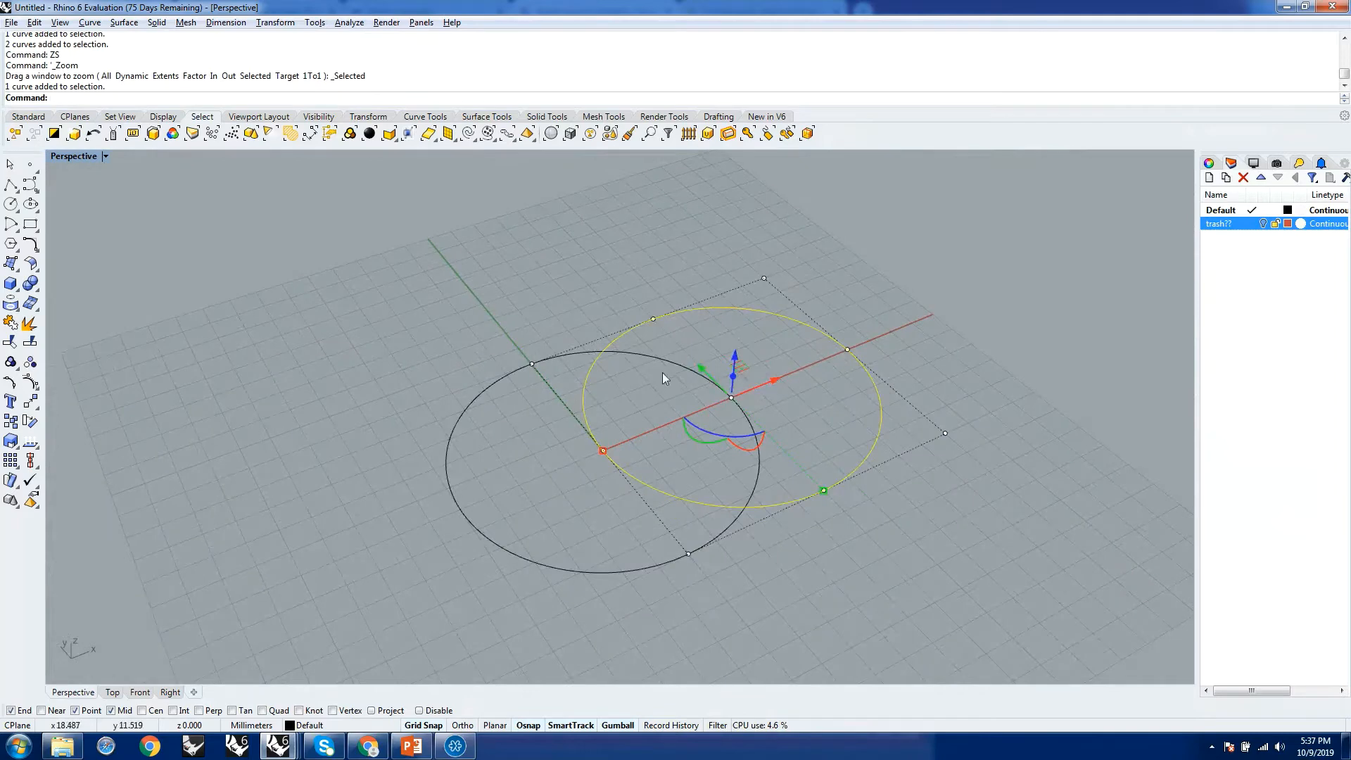
pyautogui.moveTo(991, 352); pyautogui.dragTo(868, 370, button='right')
pyautogui.scroll(-4, 868, 370)
pyautogui.hotkey('alt', 'Tab')
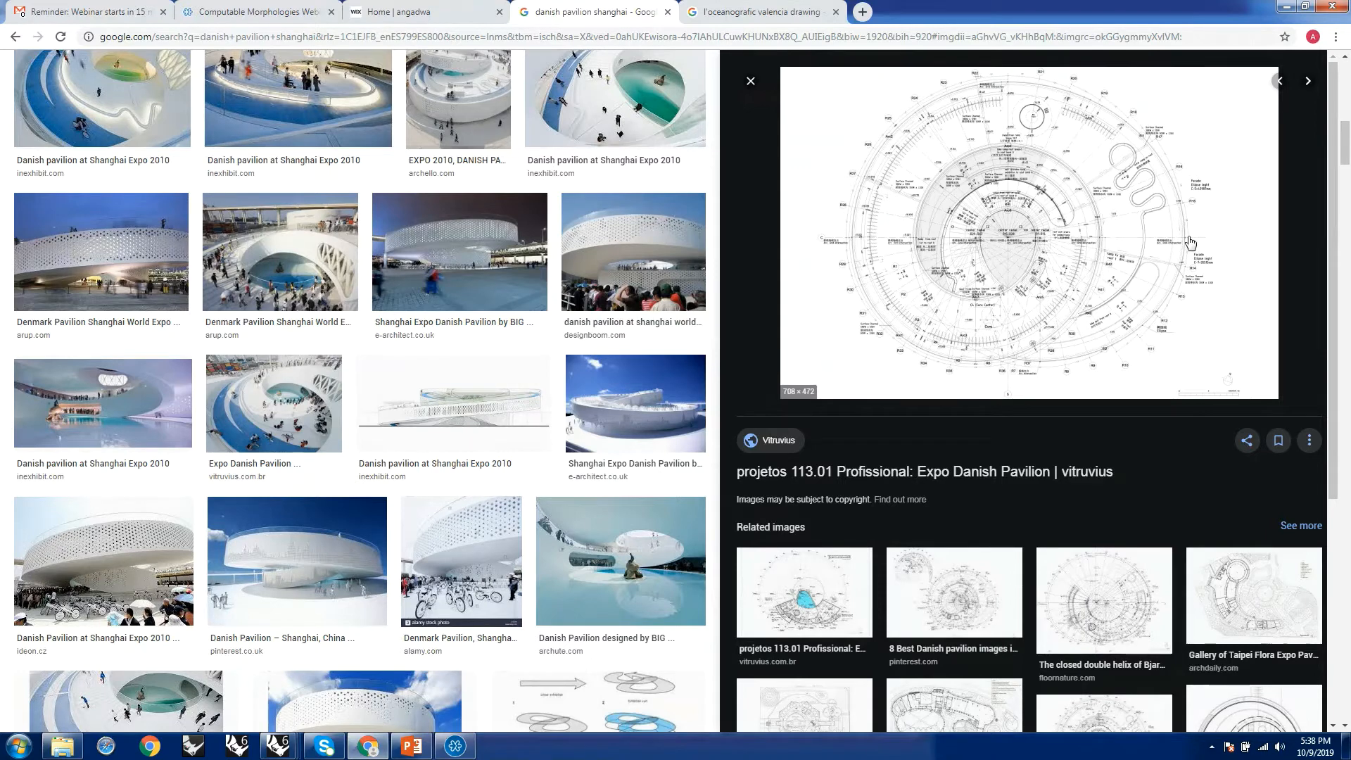
# Return to Rhino and draw a line along the X axis between the outermost points of the two circles
pyautogui.hotkey('alt', 'Tab')
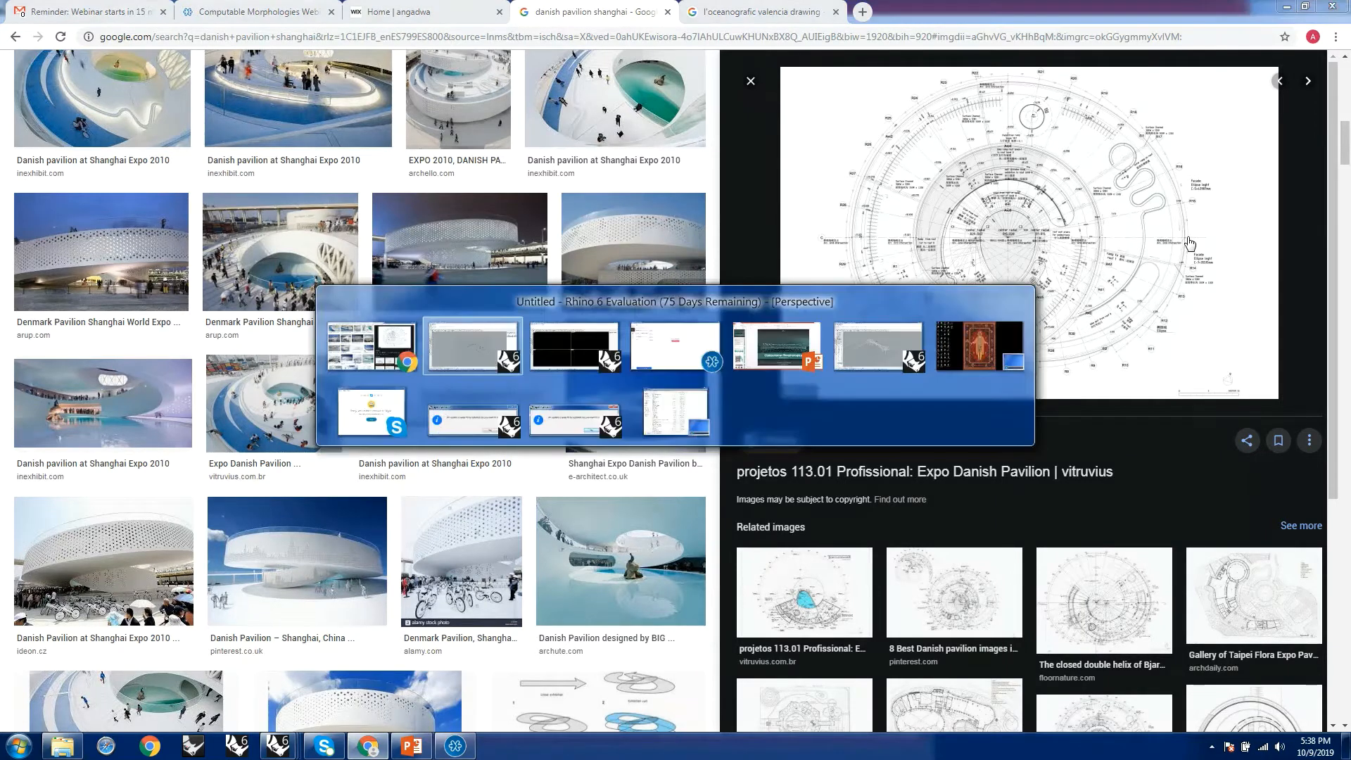
pyautogui.moveTo(527, 261); pyautogui.dragTo(687, 339, button='right')
pyautogui.scroll(3, 749, 368)
pyautogui.scroll(-2, 572, 340)
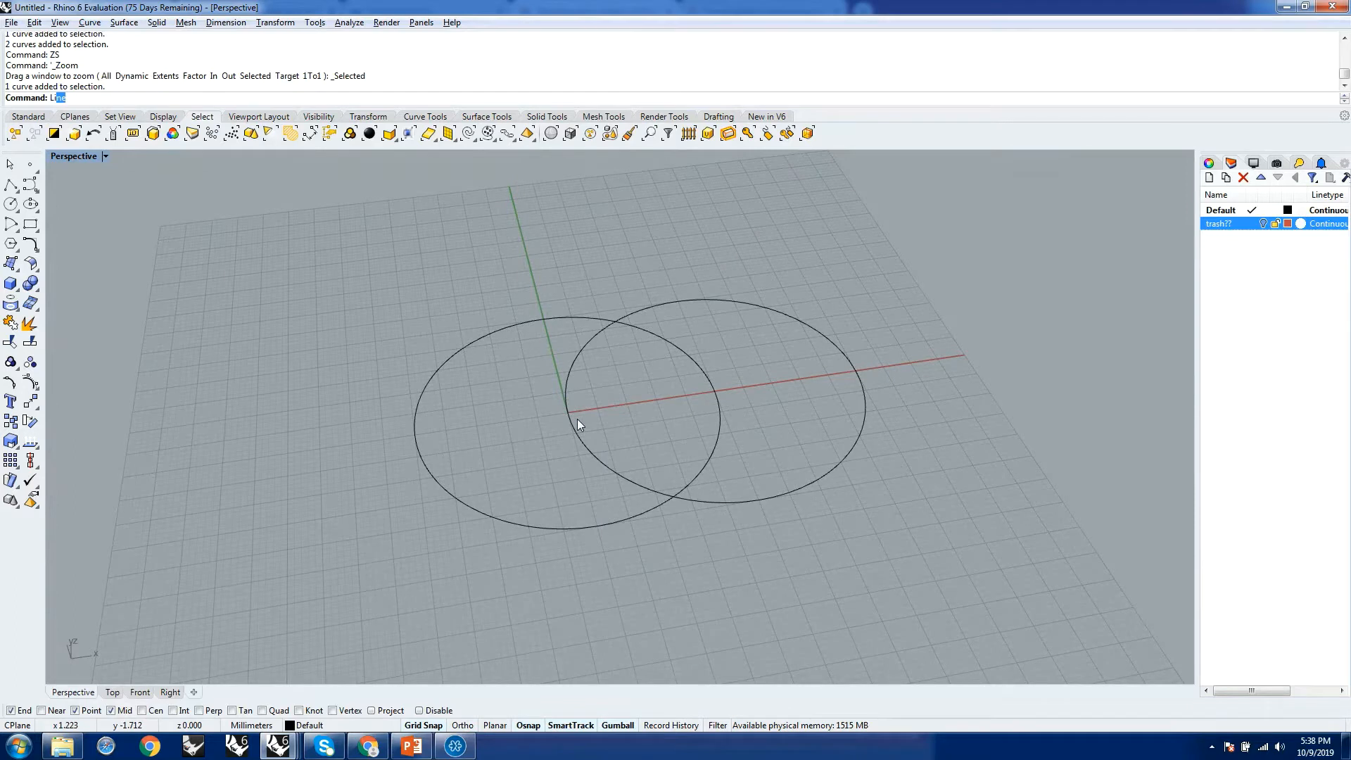
pyautogui.write('Li')
pyautogui.press('Return')
pyautogui.click(415, 436)
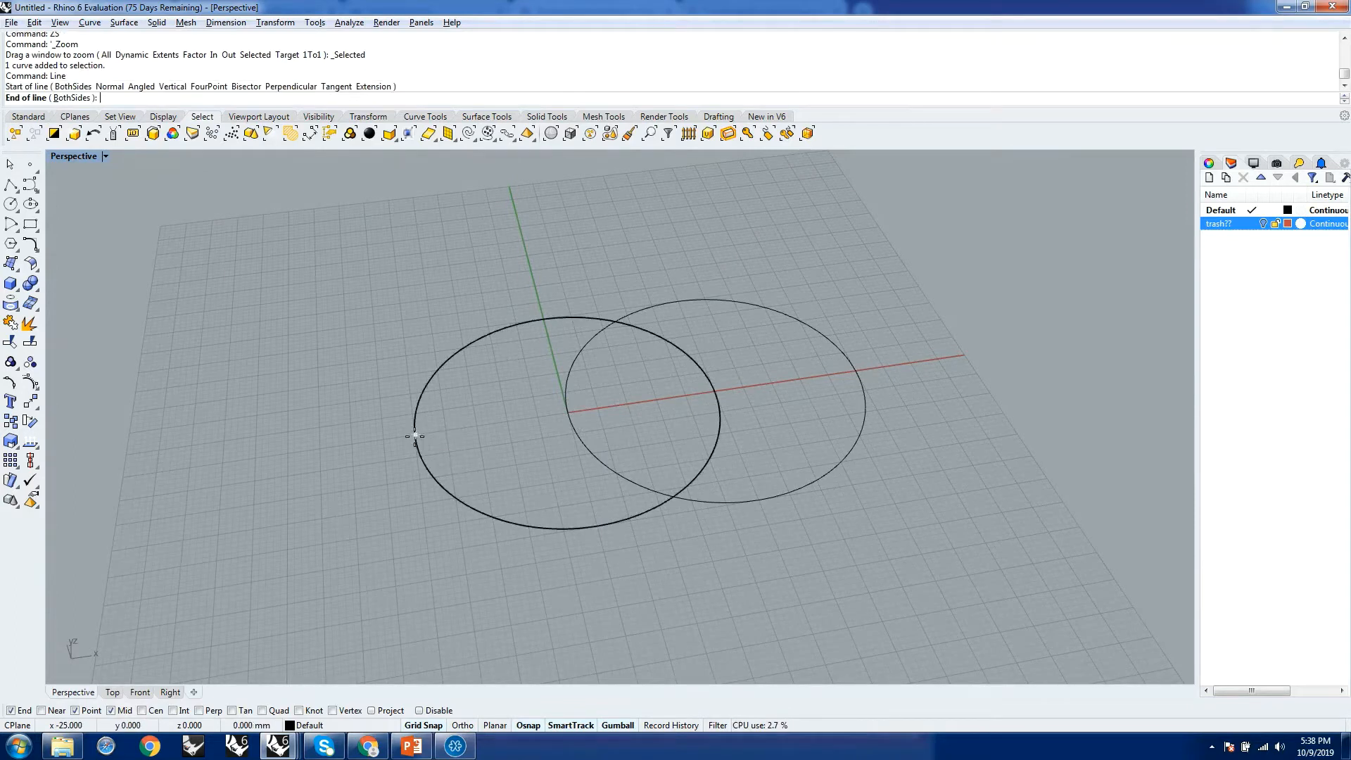
pyautogui.click(855, 367)
pyautogui.moveTo(713, 421); pyautogui.dragTo(654, 456, button='right')
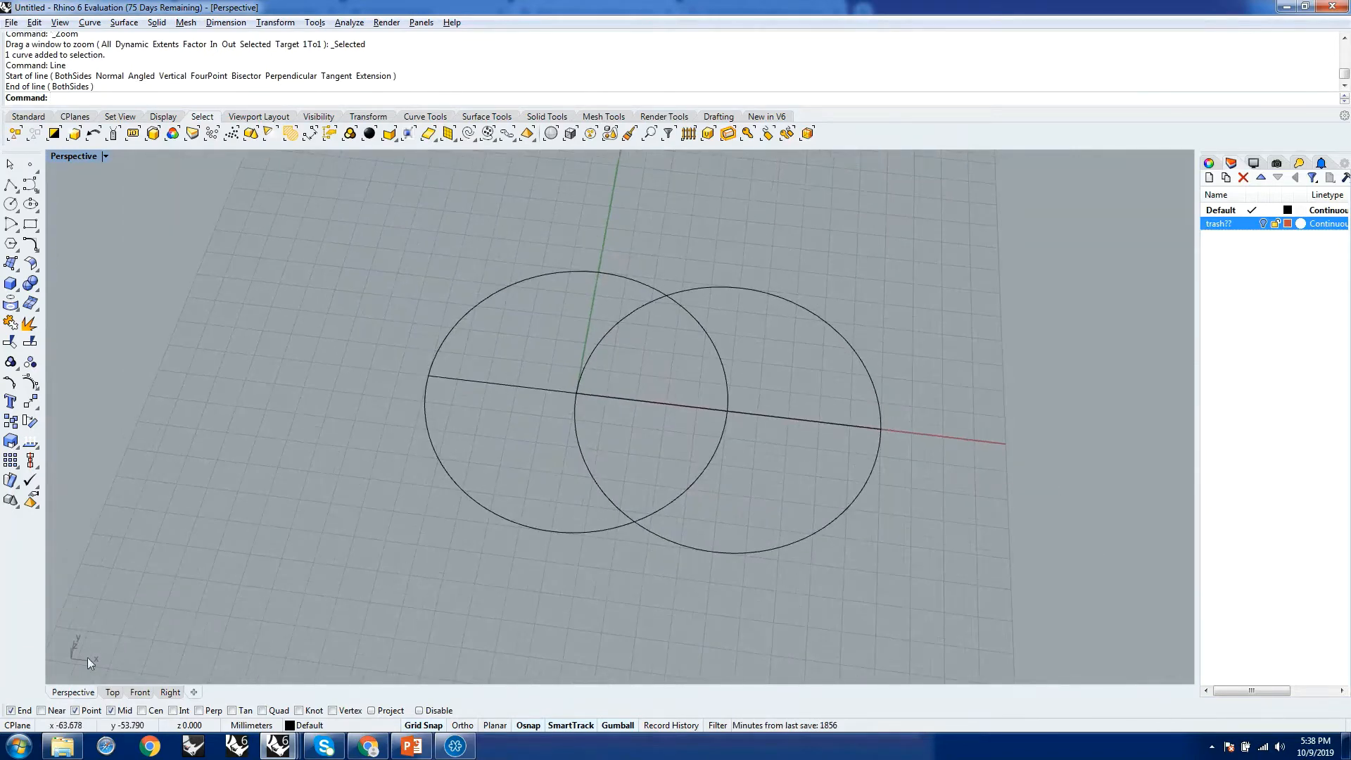
# Trim away the halves of both circles above the X axis in the Top view, using the line as the cutting object
pyautogui.click(112, 692)
pyautogui.scroll(-4, 661, 408)
pyautogui.scroll(5, 703, 366)
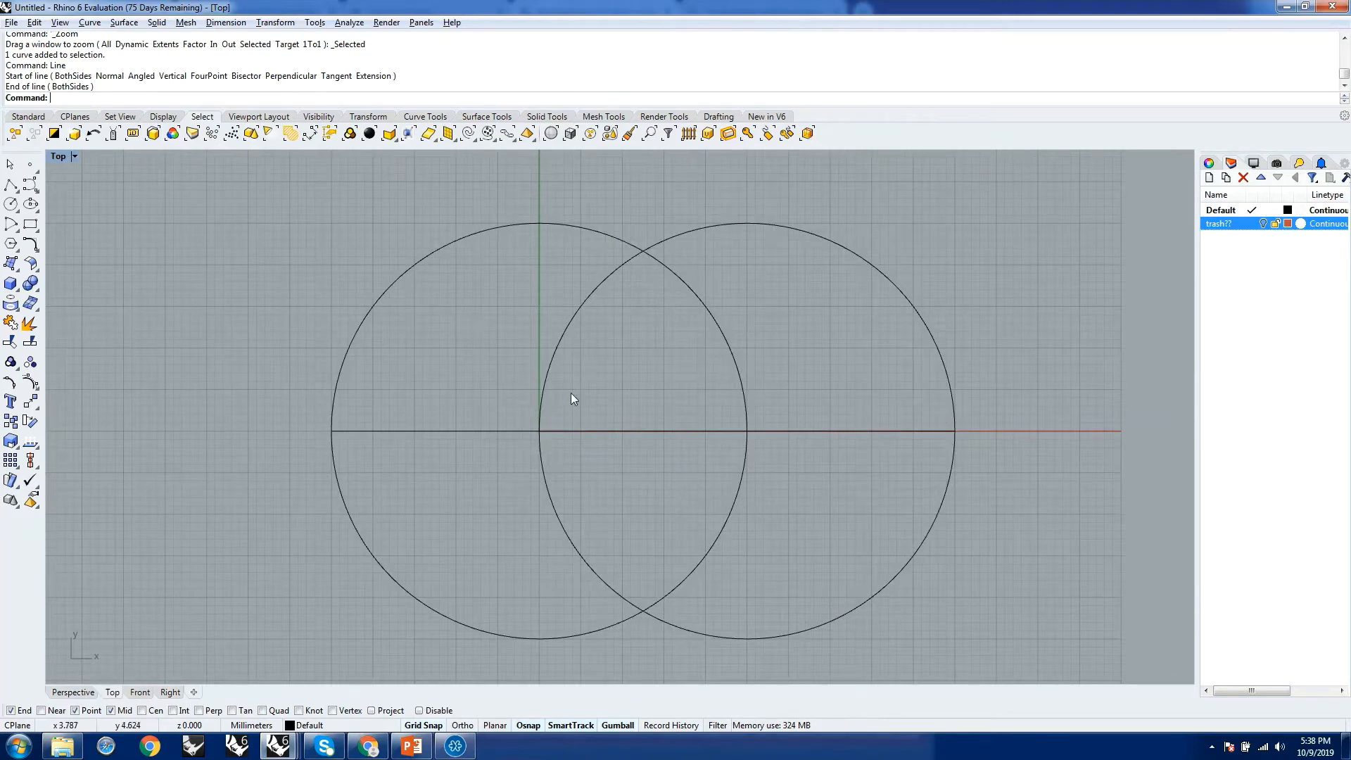
pyautogui.write('Trim')
pyautogui.press('Return')
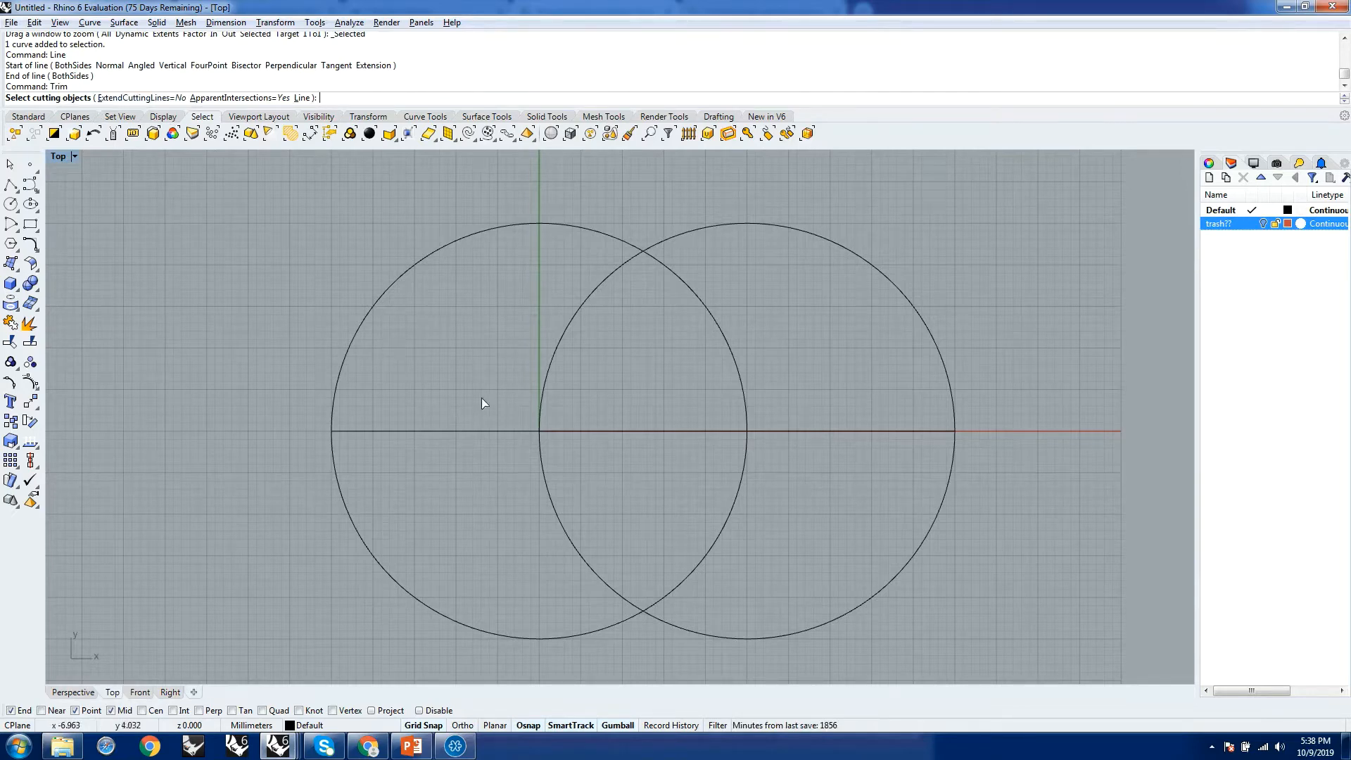
pyautogui.moveTo(436, 484); pyautogui.dragTo(436, 484)
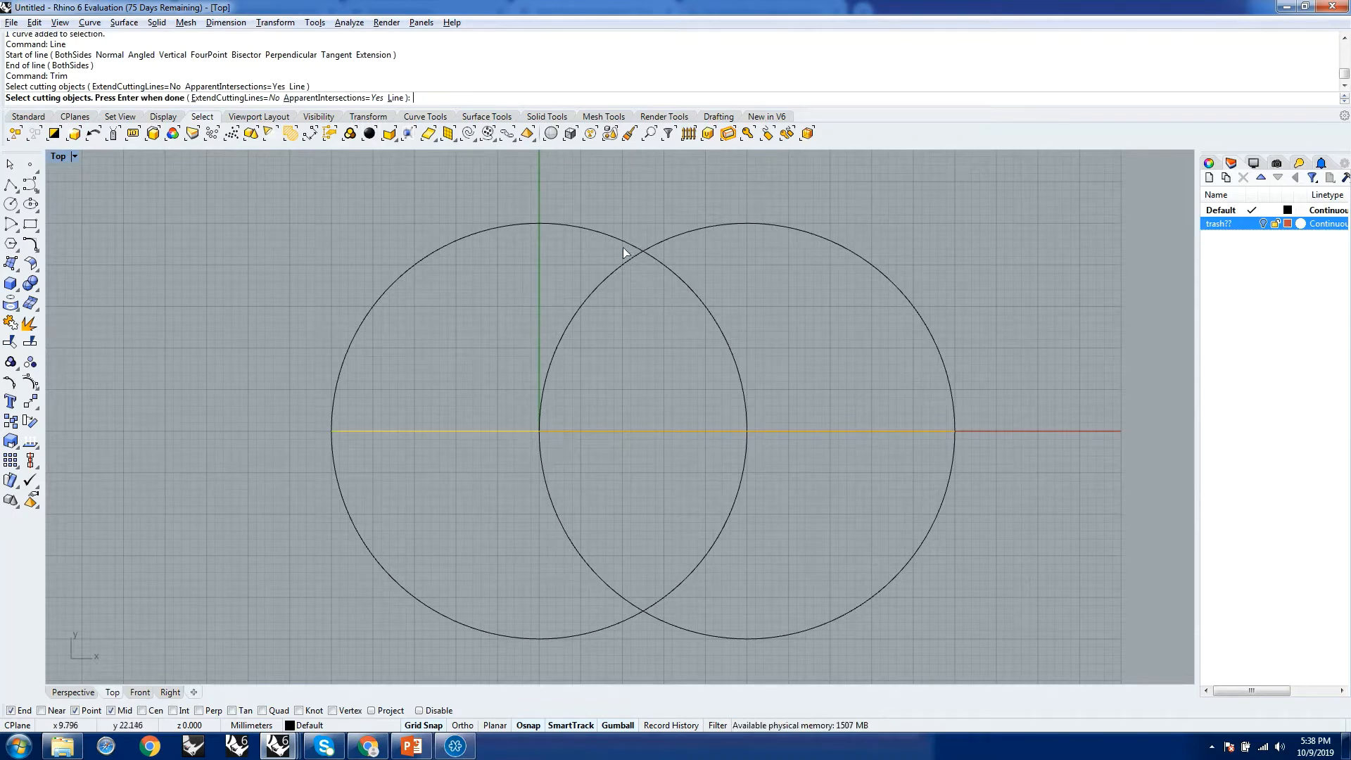
pyautogui.press('Return')
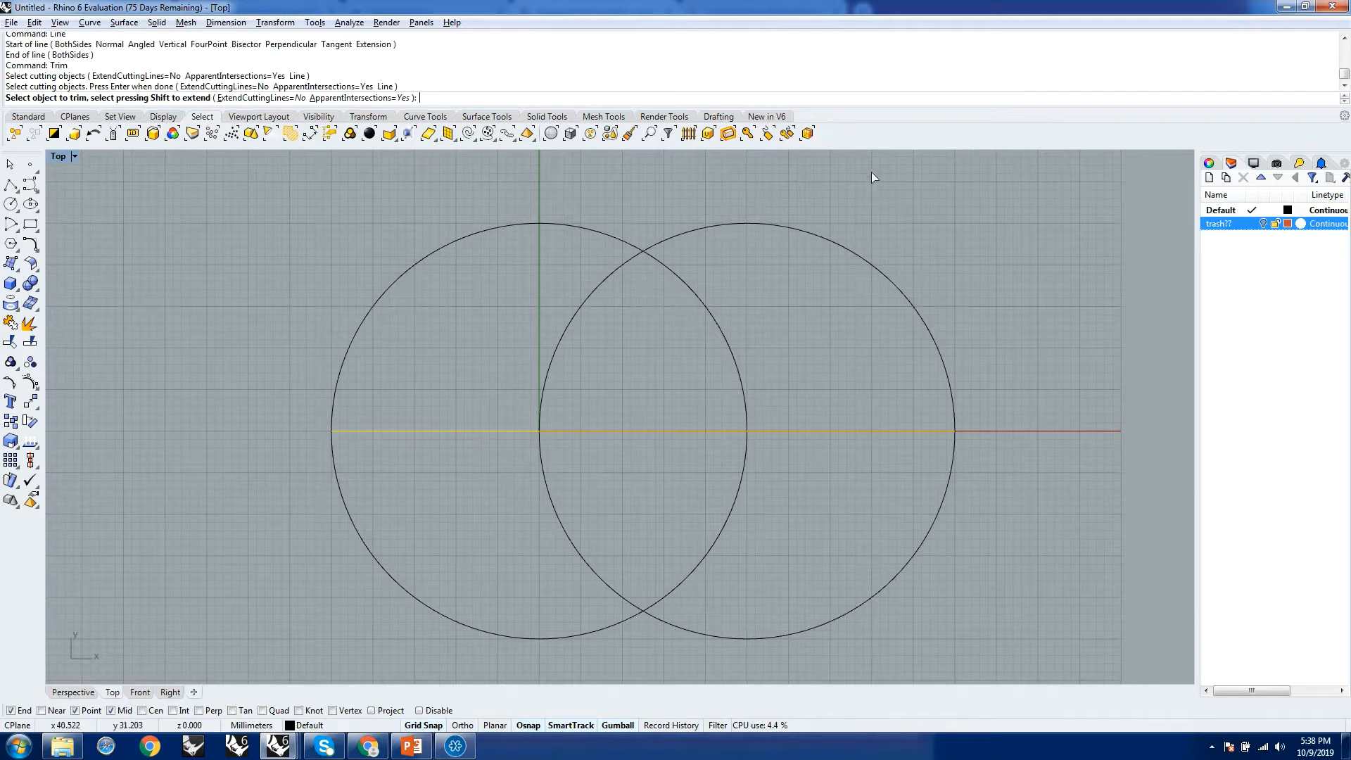
pyautogui.moveTo(781, 238); pyautogui.dragTo(293, 332)
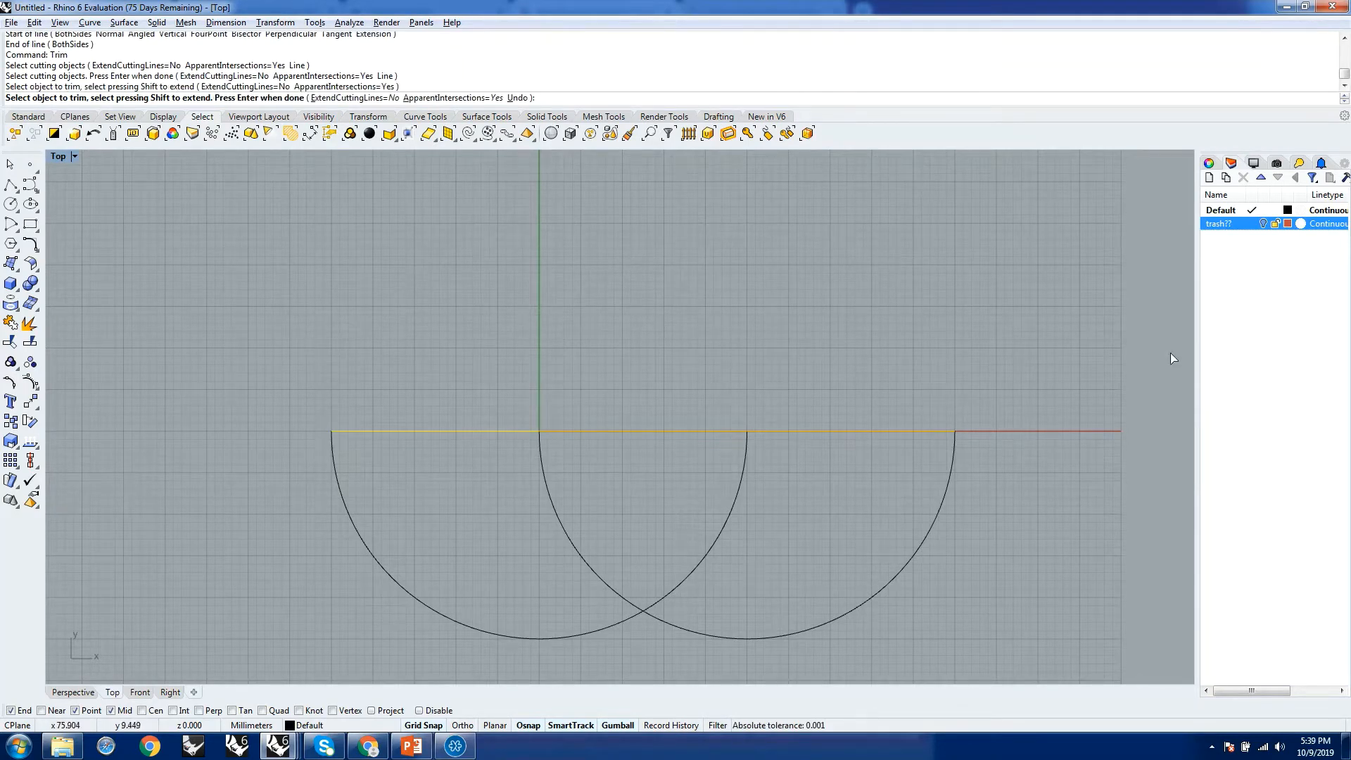
pyautogui.press('Return')
pyautogui.scroll(-6, 602, 433)
pyautogui.scroll(8, 662, 497)
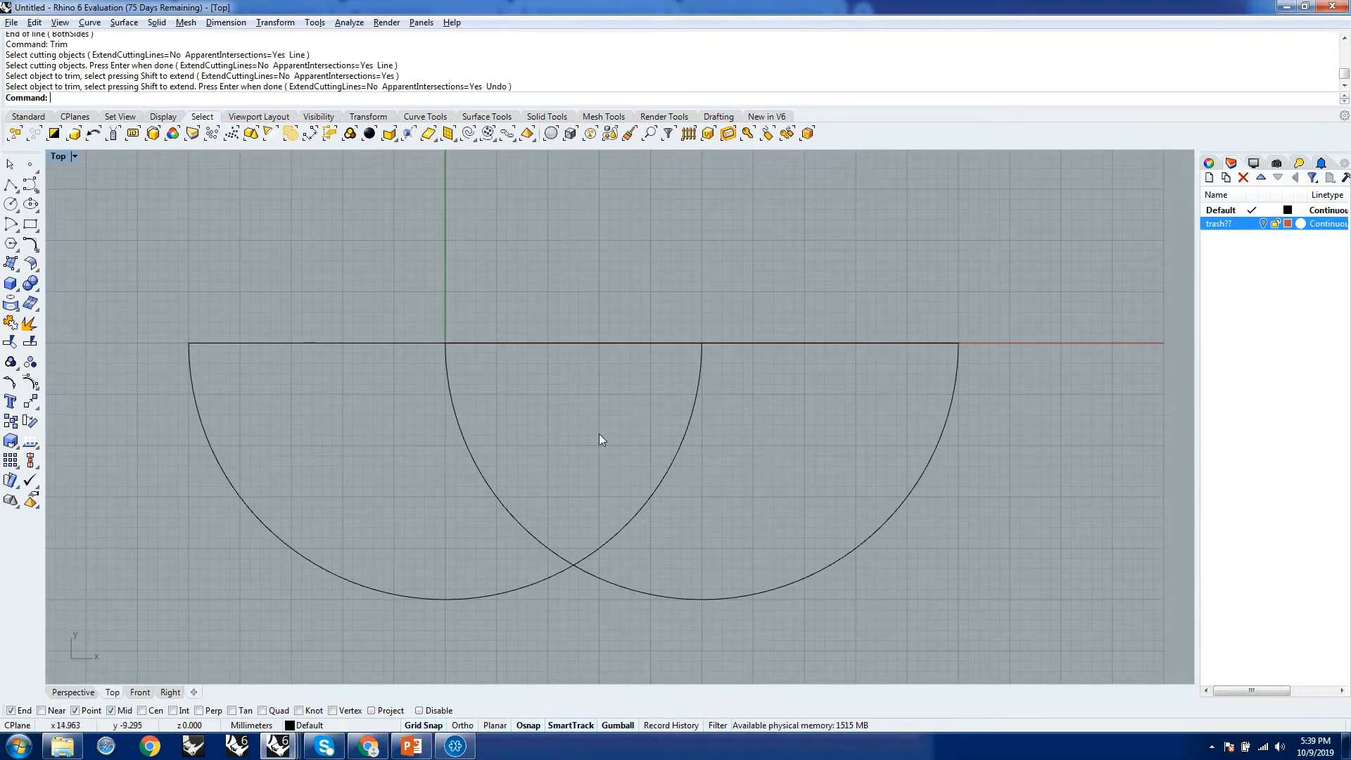
# Trim away the inner overlapping segments of the two half arcs, using both arcs as cutting objects
pyautogui.scroll(-4, 603, 430)
pyautogui.rightClick(608, 494)
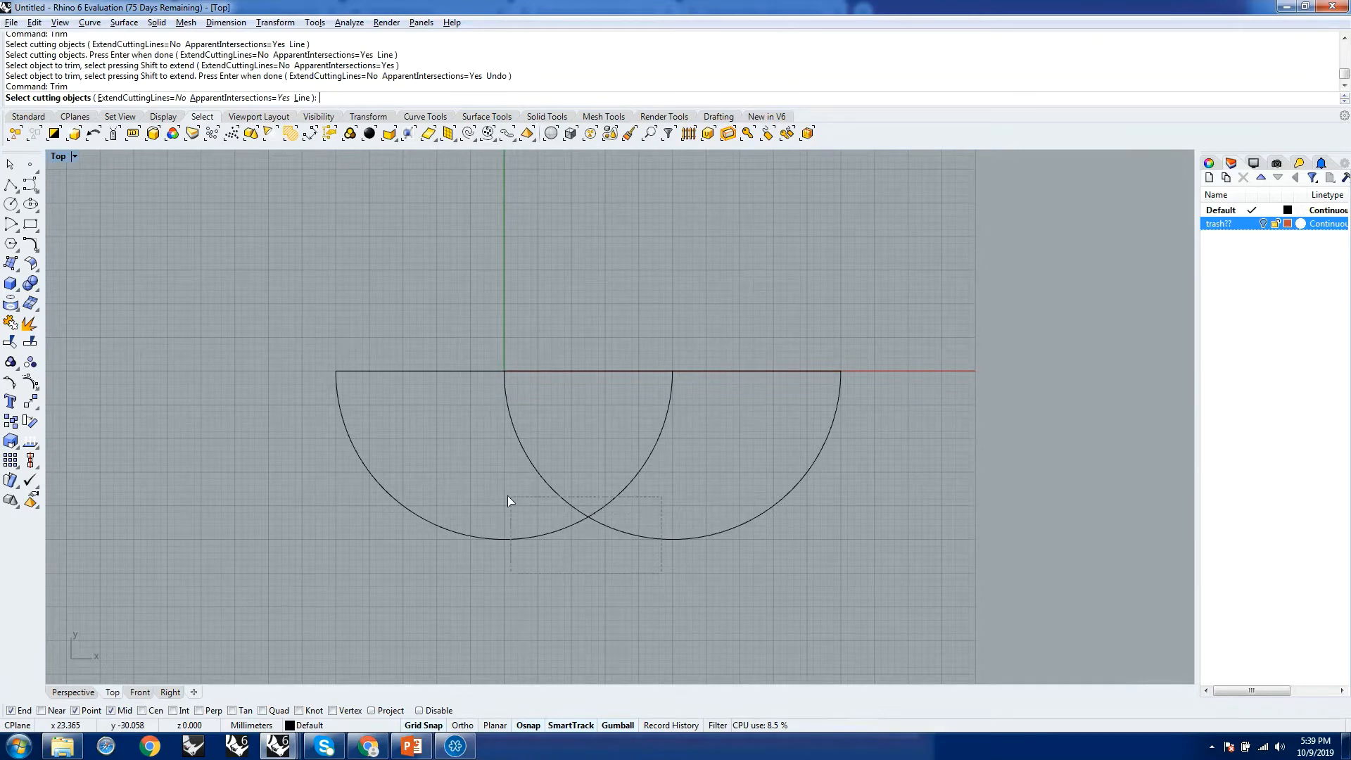
pyautogui.moveTo(661, 571); pyautogui.dragTo(508, 496)
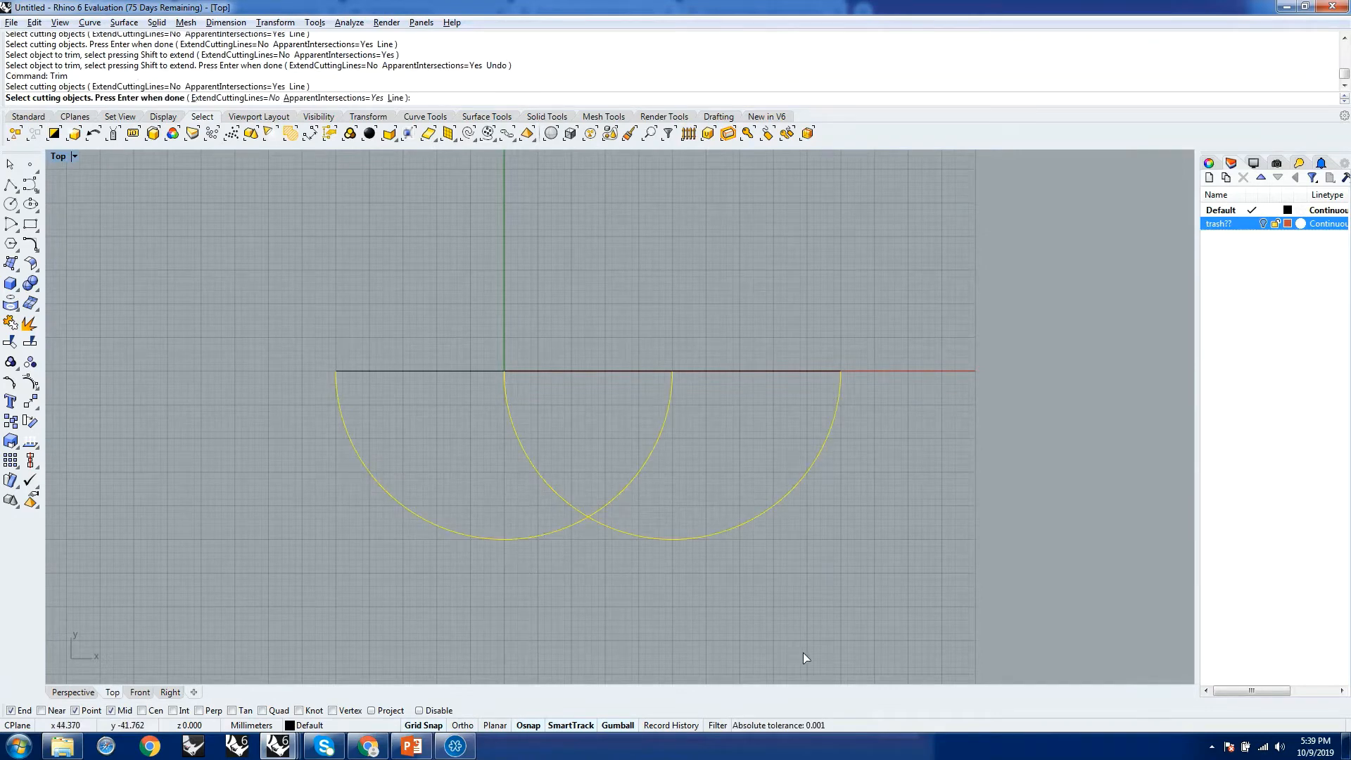
pyautogui.rightClick(804, 653)
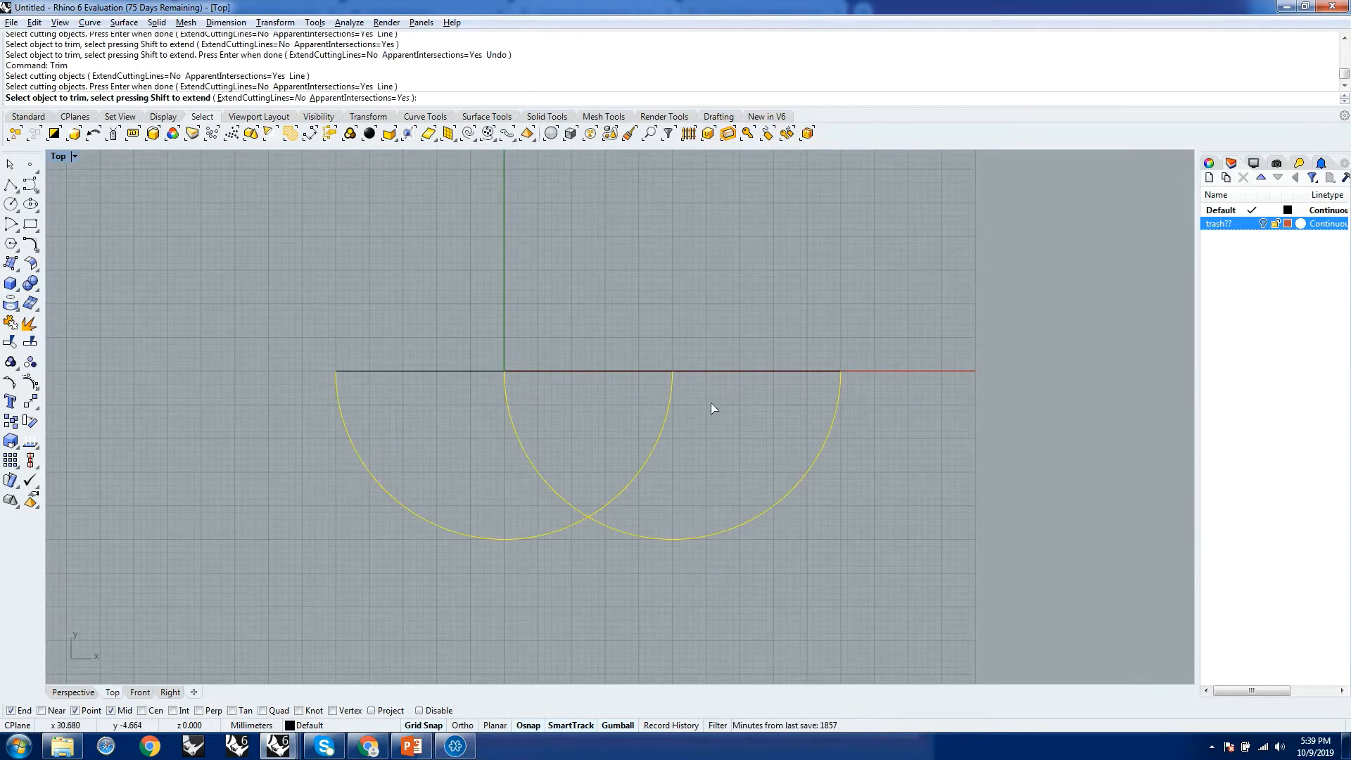
pyautogui.moveTo(711, 403); pyautogui.dragTo(484, 453)
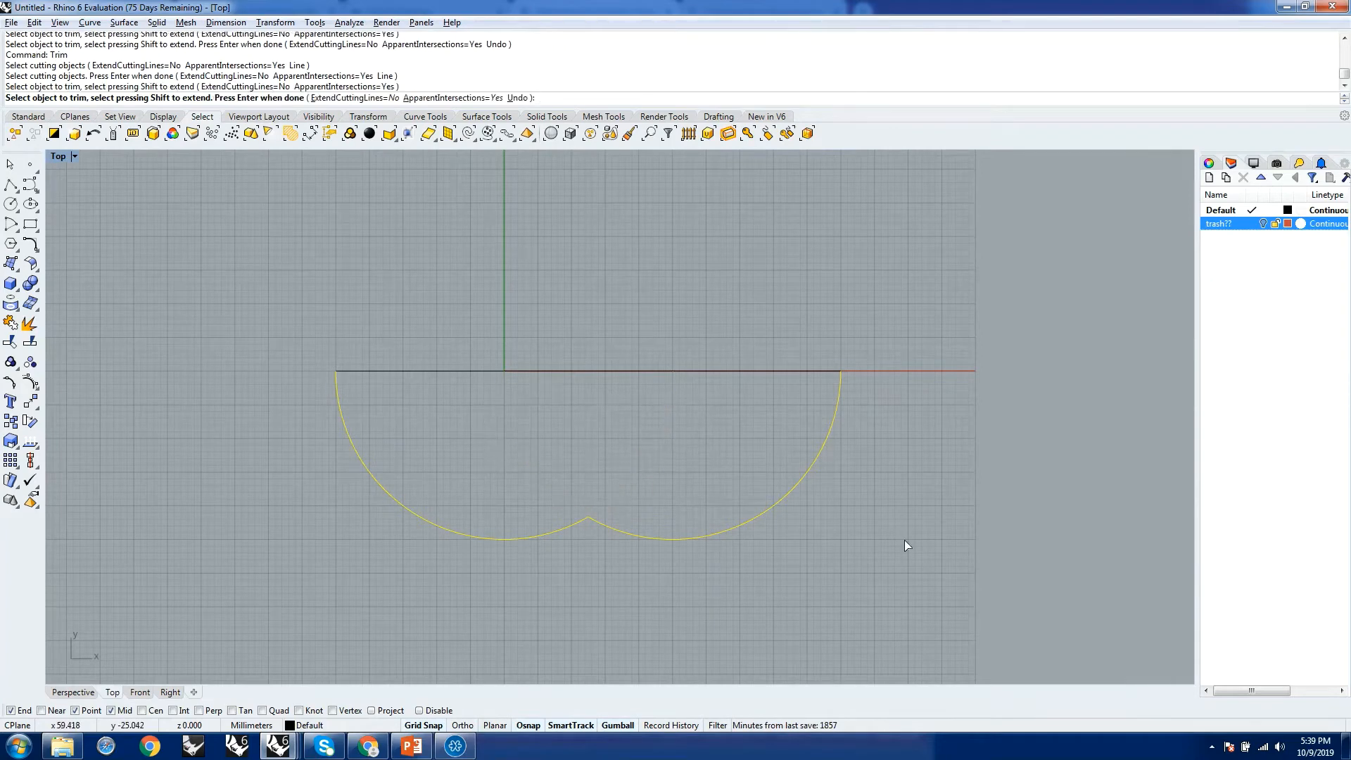
pyautogui.rightClick(906, 542)
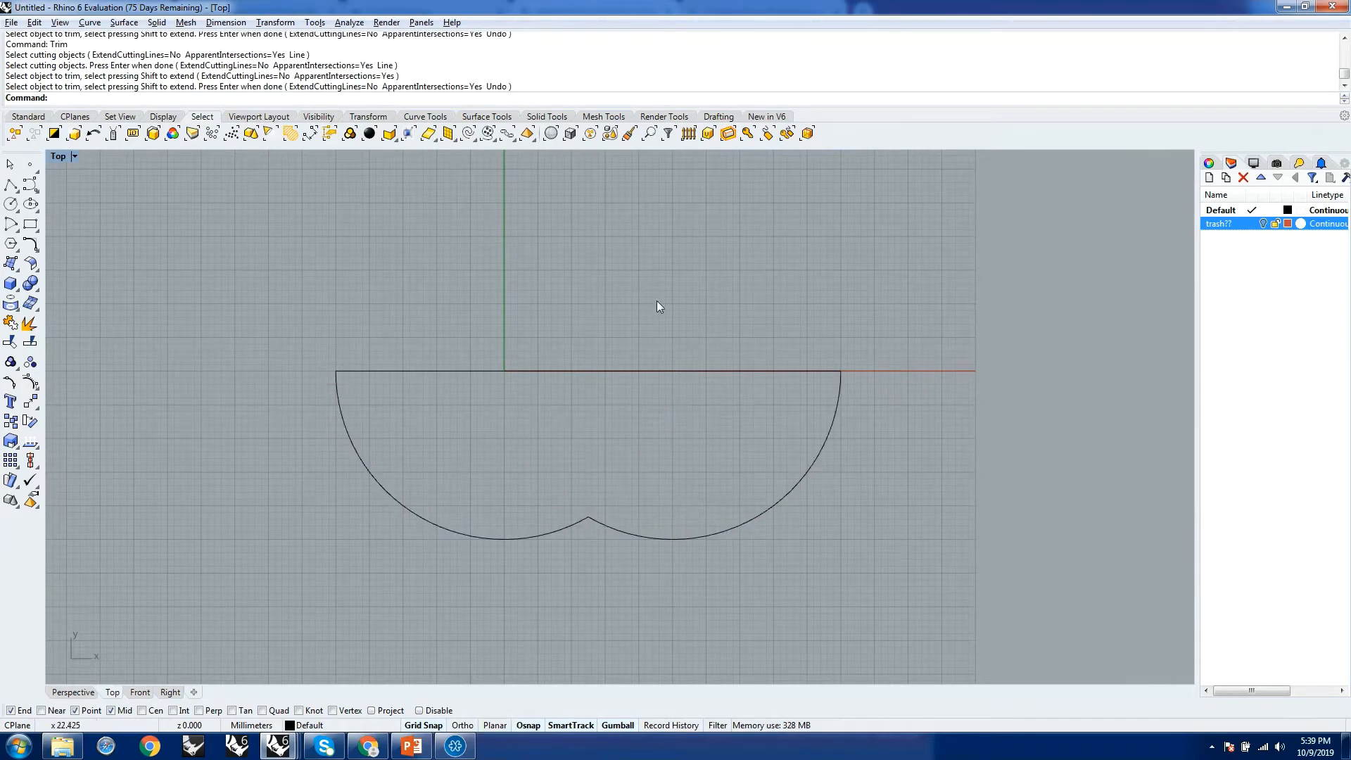
# Delete the straight line joining the outer ends of the arcs along the X axis
pyautogui.click(534, 425)
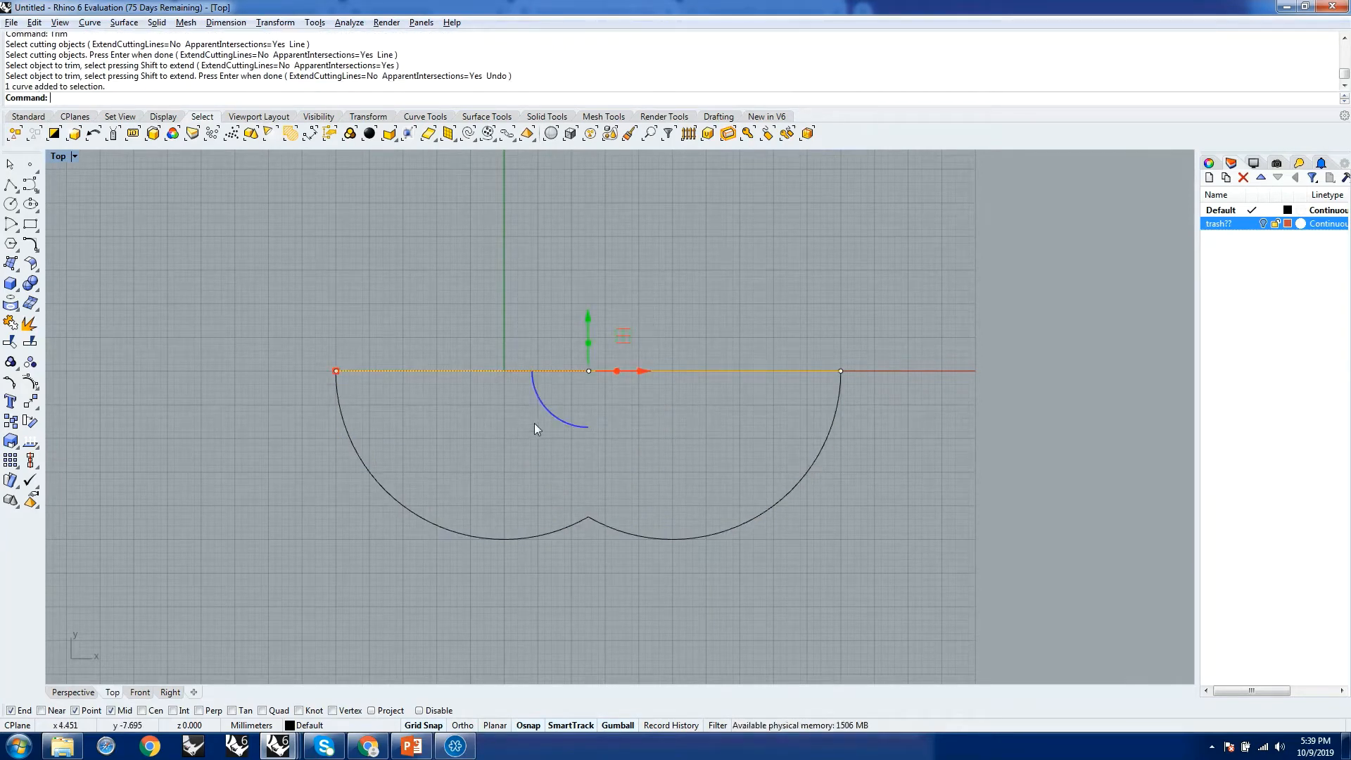
pyautogui.click(77, 693)
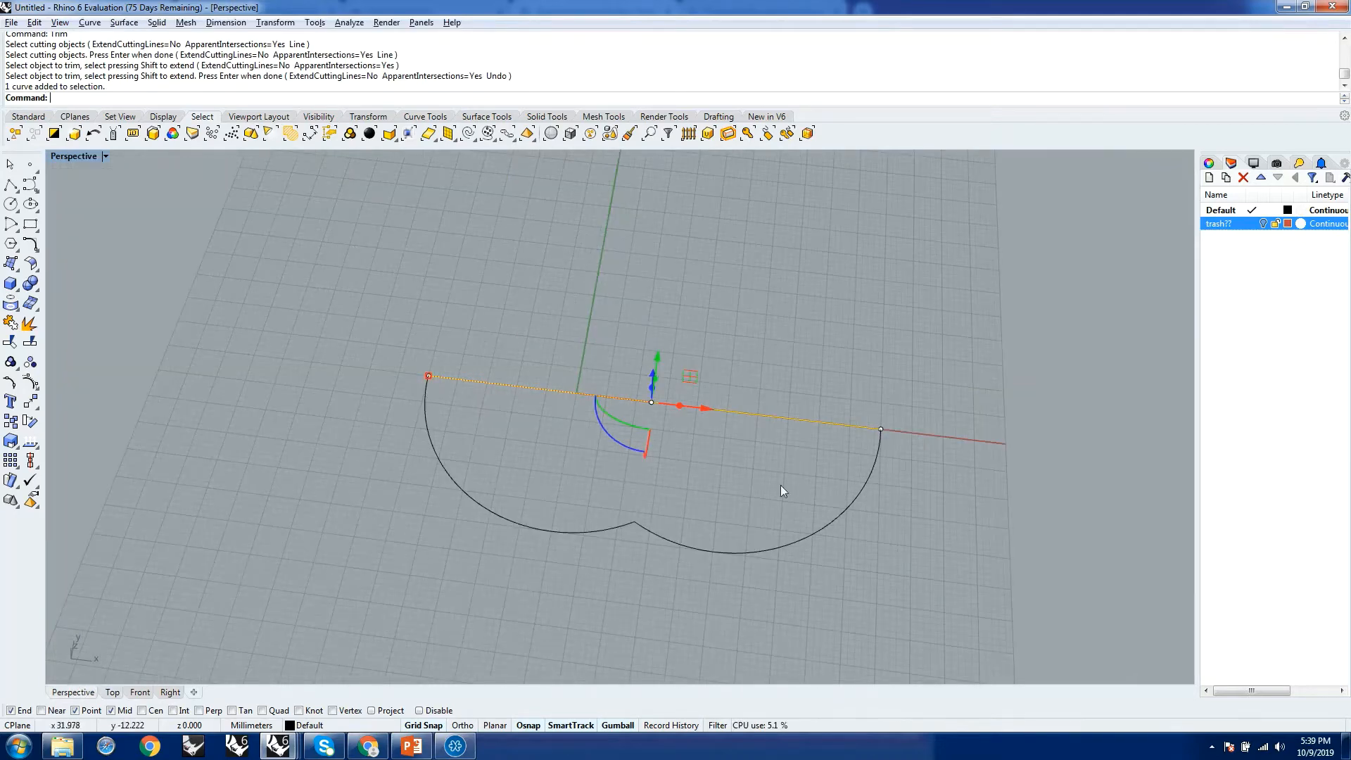
pyautogui.moveTo(722, 477); pyautogui.dragTo(778, 399, button='right')
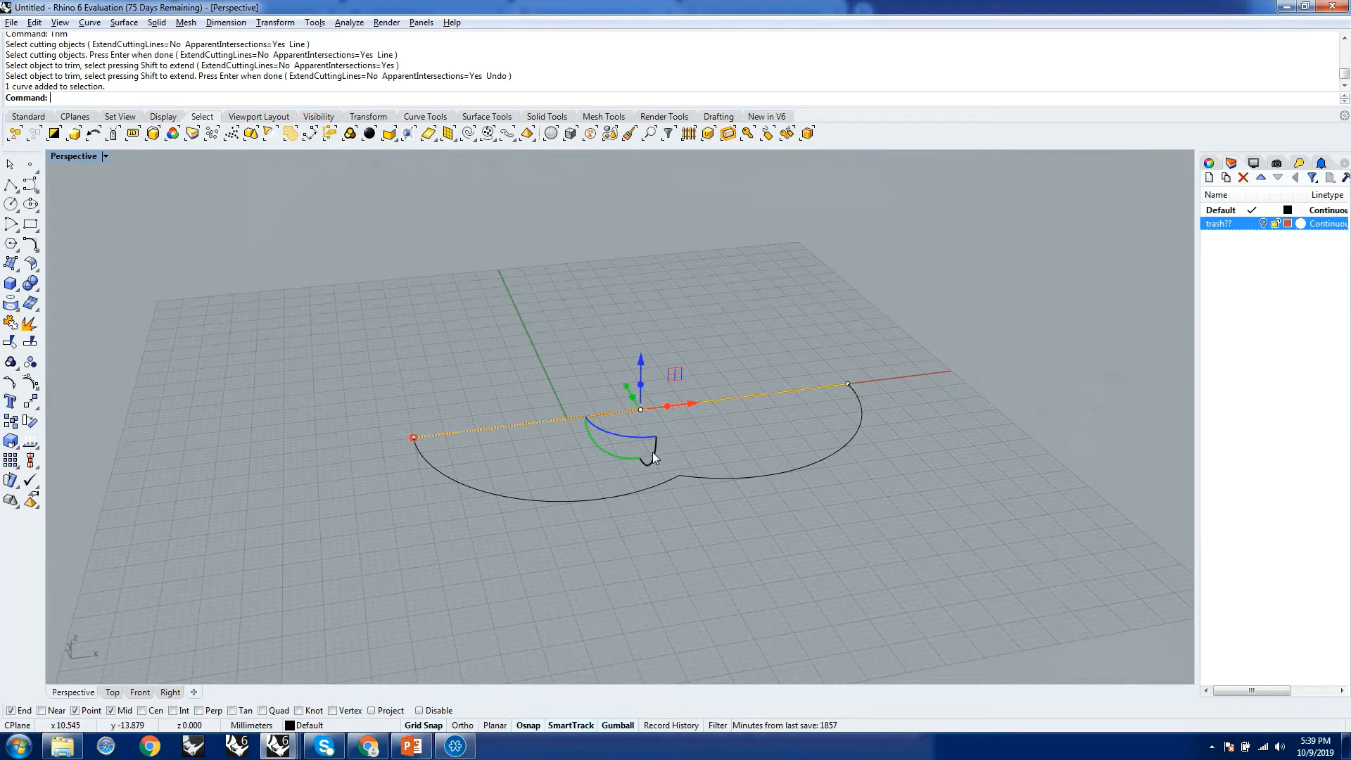
pyautogui.press('Delete')
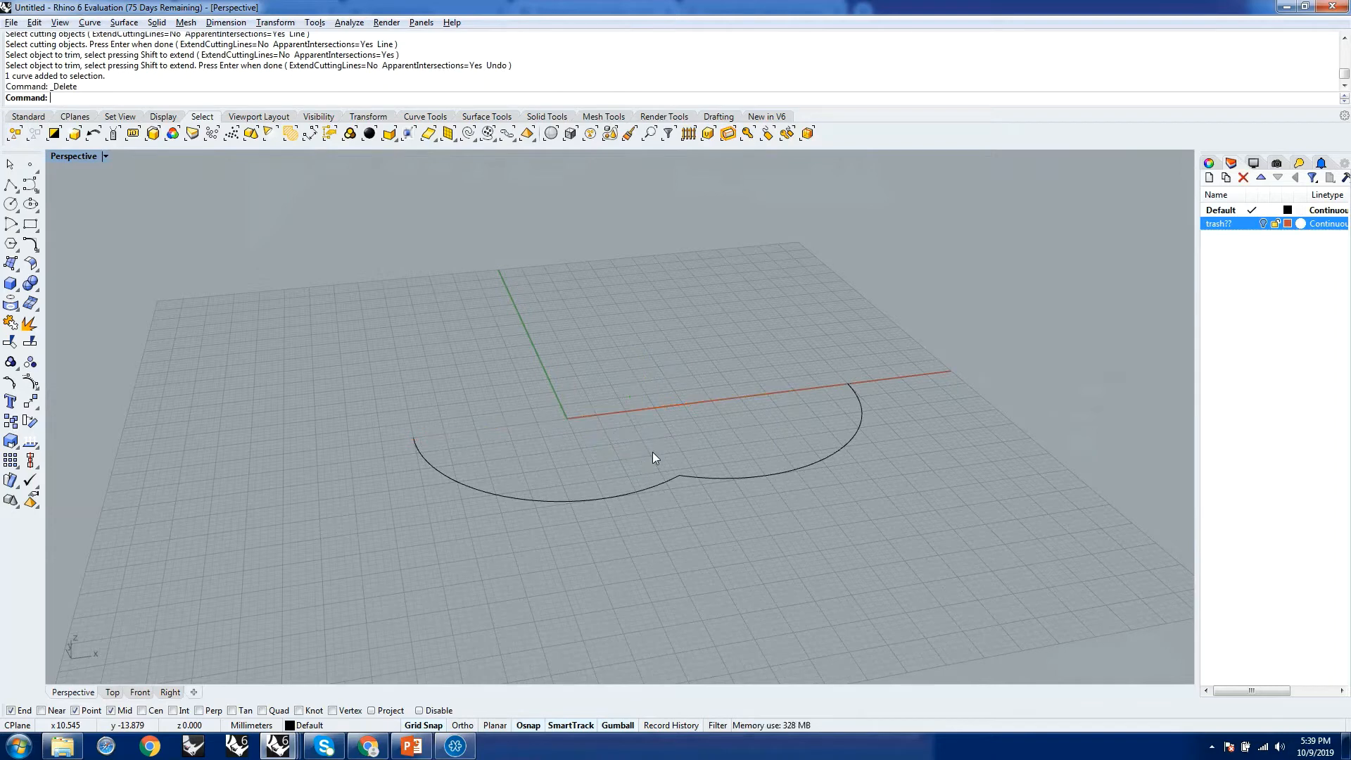
# Examine the trimmed two-lobed outline in perspective and compare it with the pavilion plan drawing in Chrome
pyautogui.moveTo(618, 434); pyautogui.dragTo(679, 450, button='right')
pyautogui.scroll(5, 678, 449)
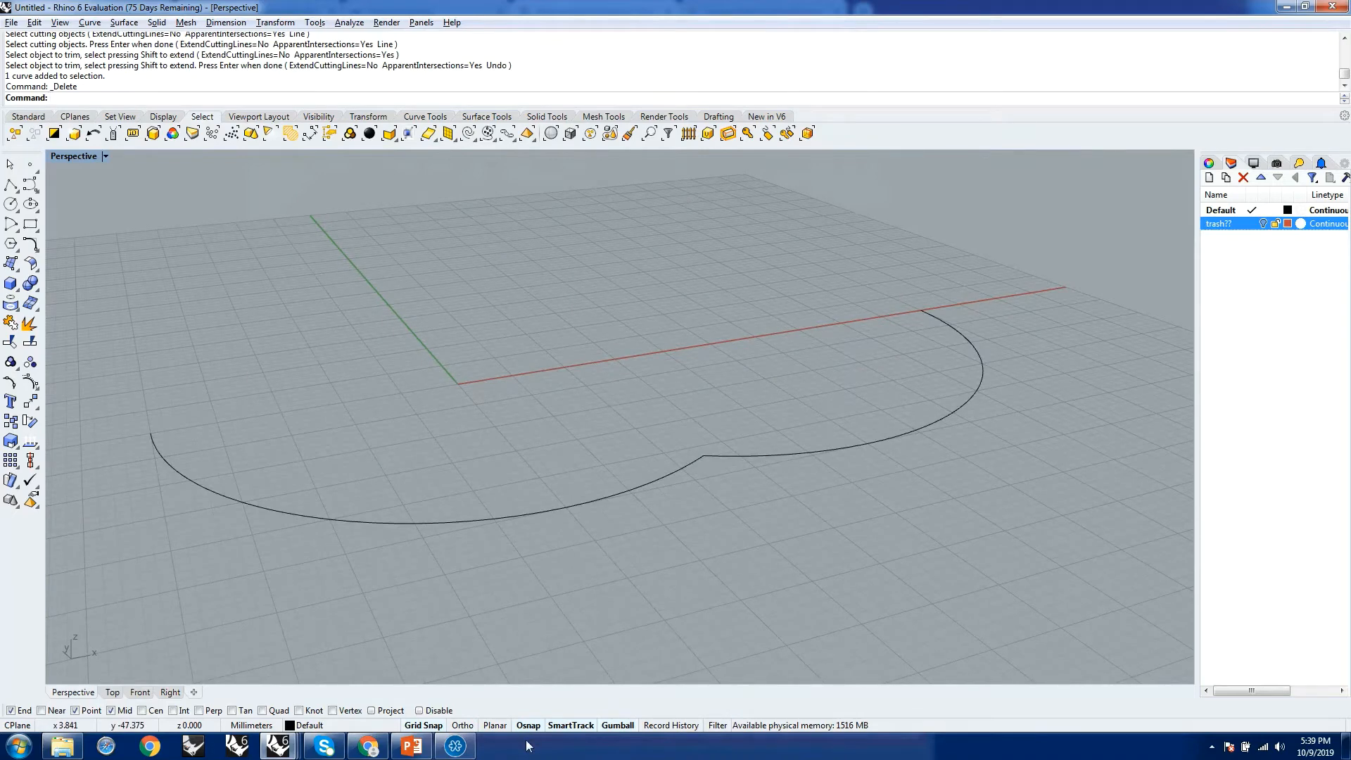
pyautogui.click(367, 746)
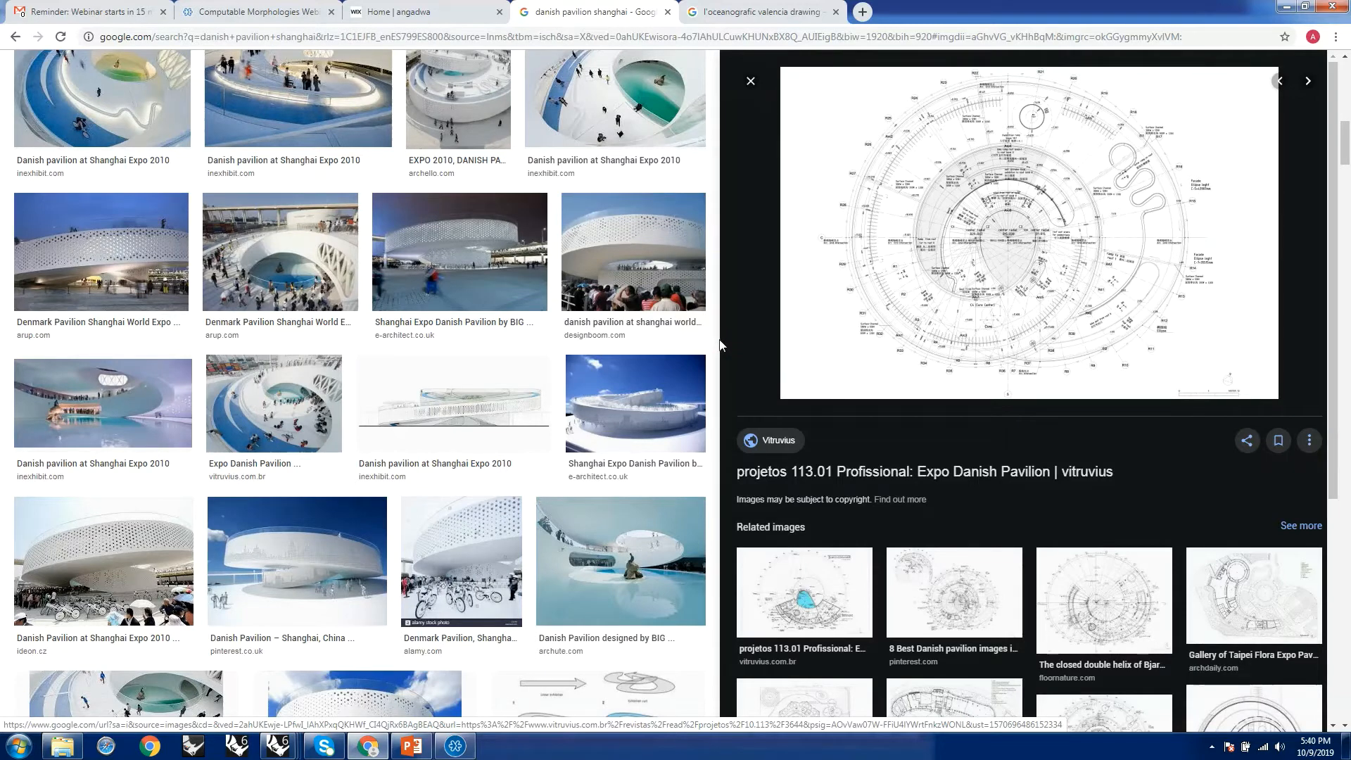
pyautogui.hotkey('alt', 'Tab')
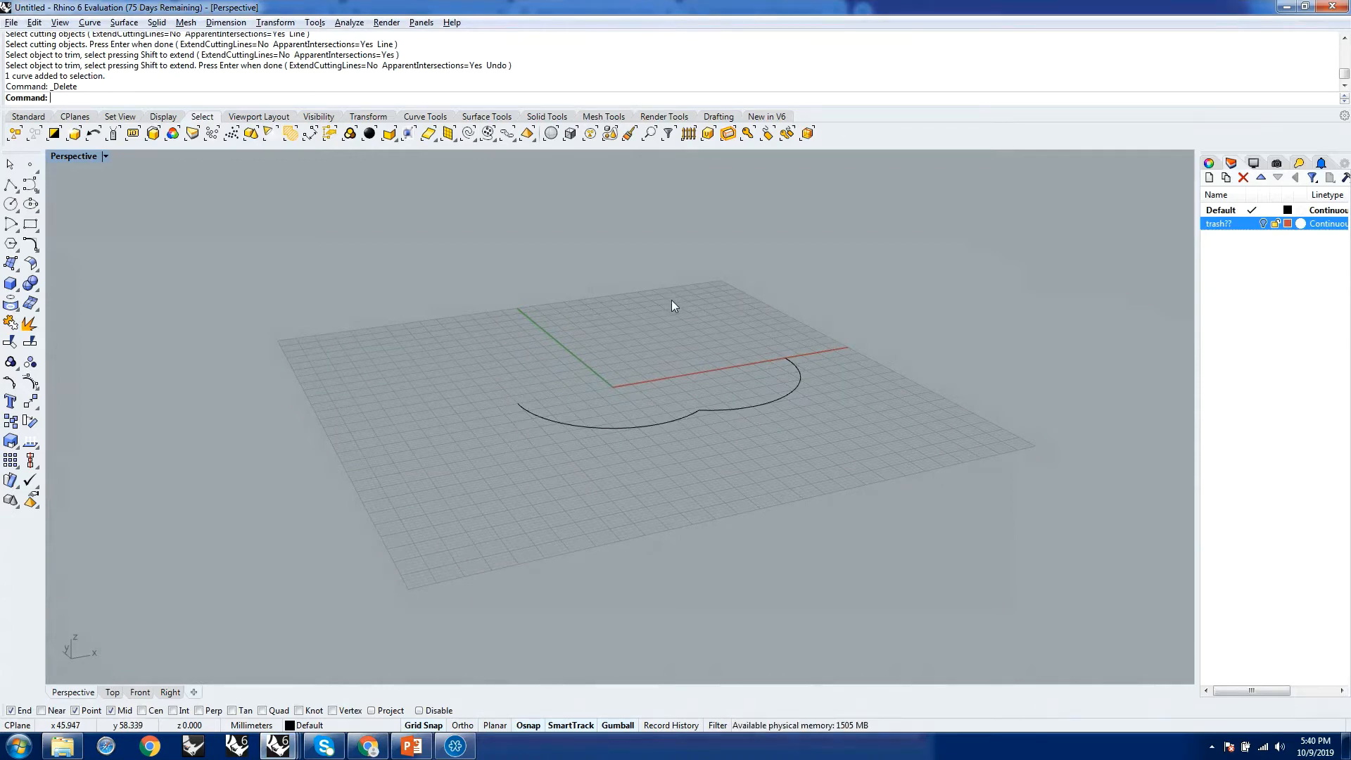
pyautogui.moveTo(642, 307); pyautogui.dragTo(611, 465, button='right')
pyautogui.scroll(-10, 611, 465)
pyautogui.scroll(8, 576, 321)
pyautogui.scroll(-8, 513, 398)
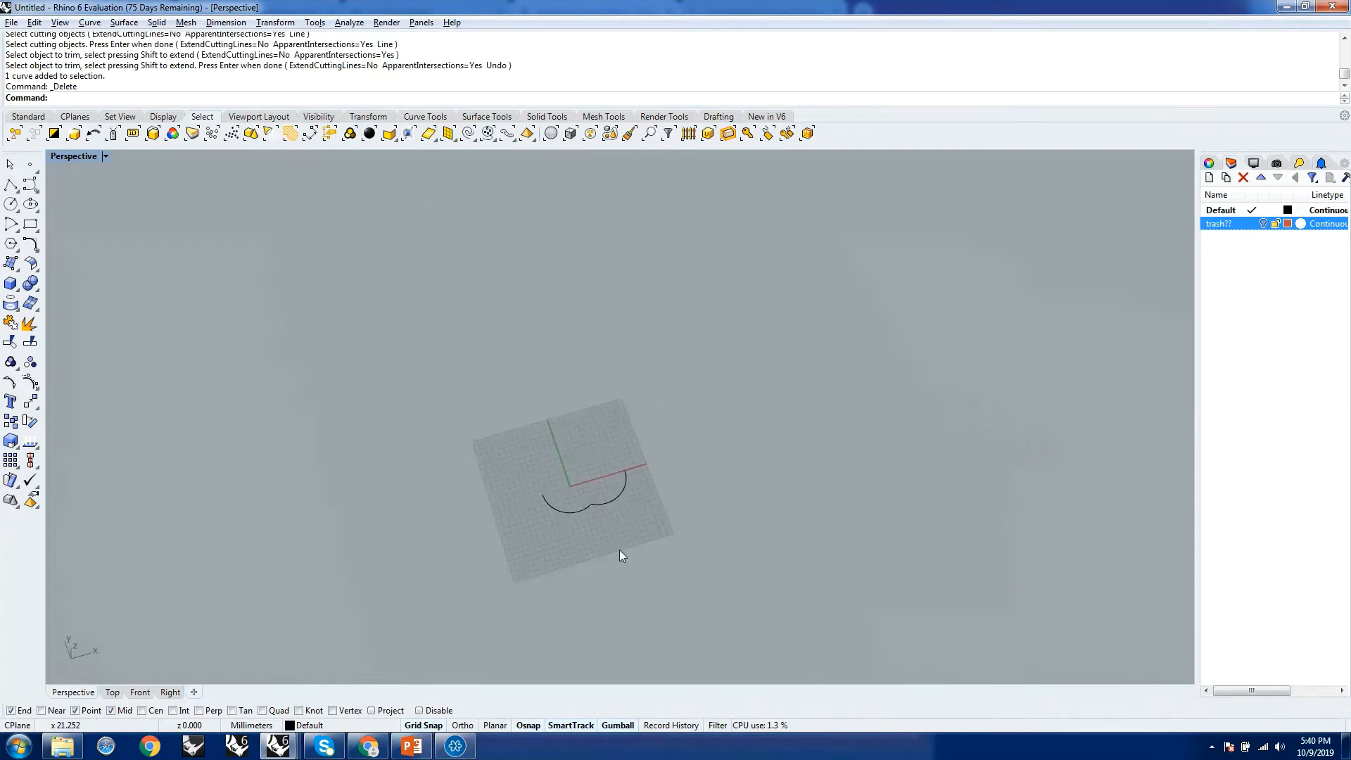
pyautogui.scroll(8, 612, 550)
pyautogui.moveTo(612, 551); pyautogui.dragTo(551, 368, button='right')
pyautogui.scroll(4, 551, 369)
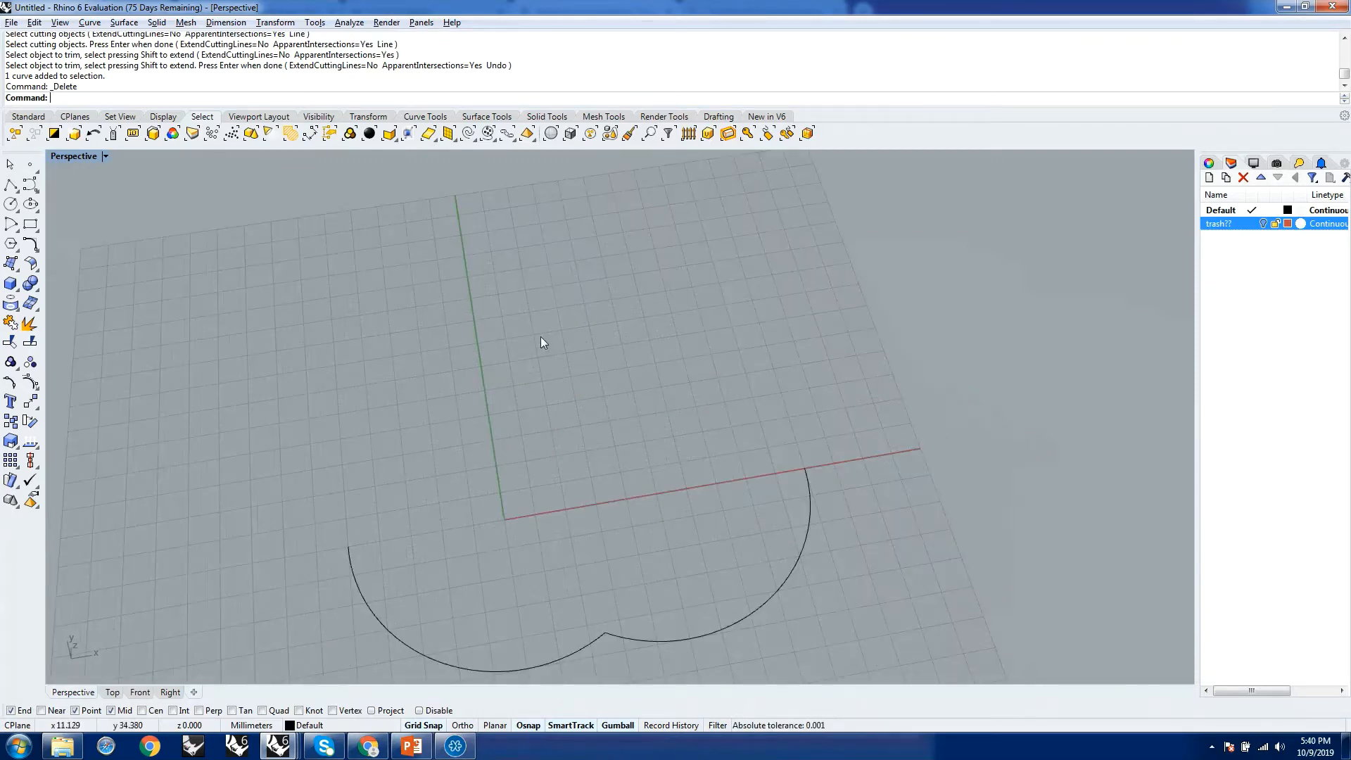
# Draw two separate straight lines beyond the arcs, one on each side of the Y axis, with a gap between them
pyautogui.write('Line')
pyautogui.press('Return')
pyautogui.click(453, 333)
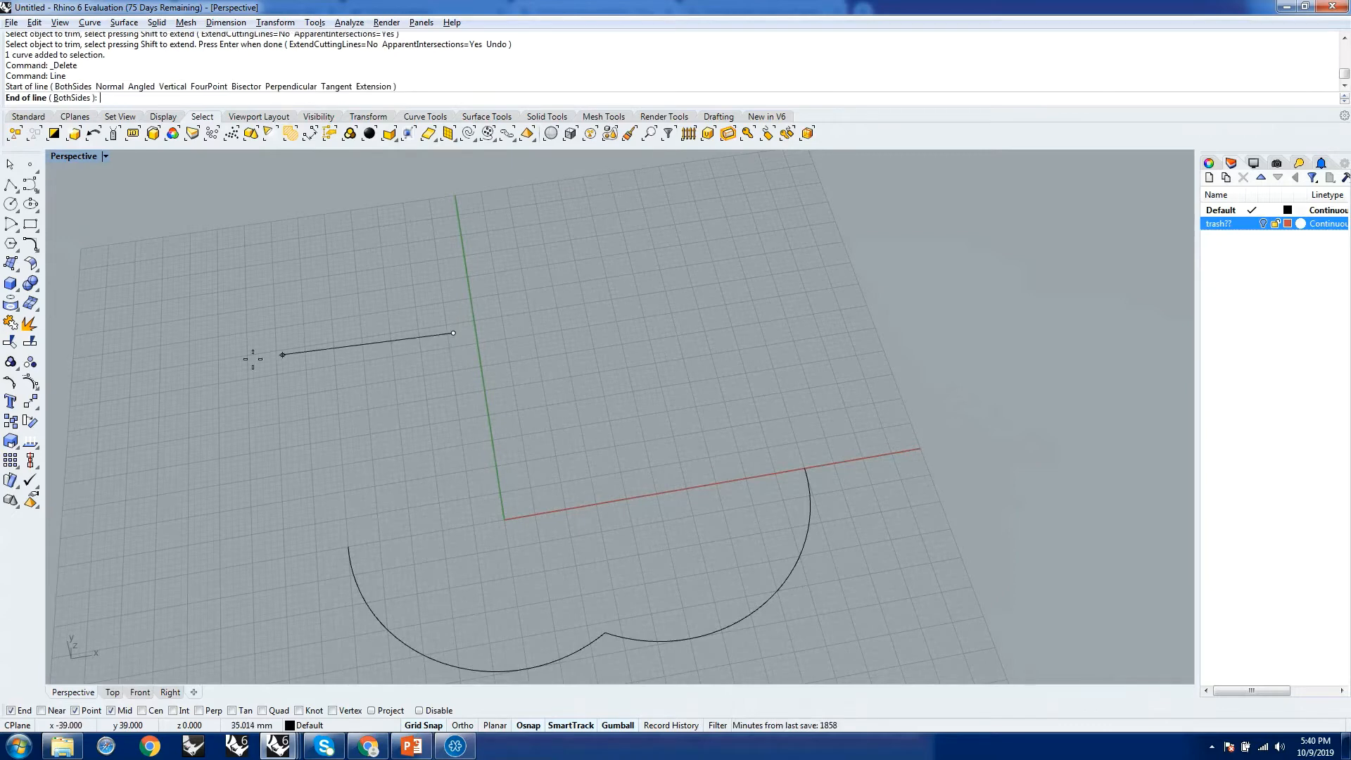
pyautogui.click(195, 373)
pyautogui.press('Return')
pyautogui.click(653, 379)
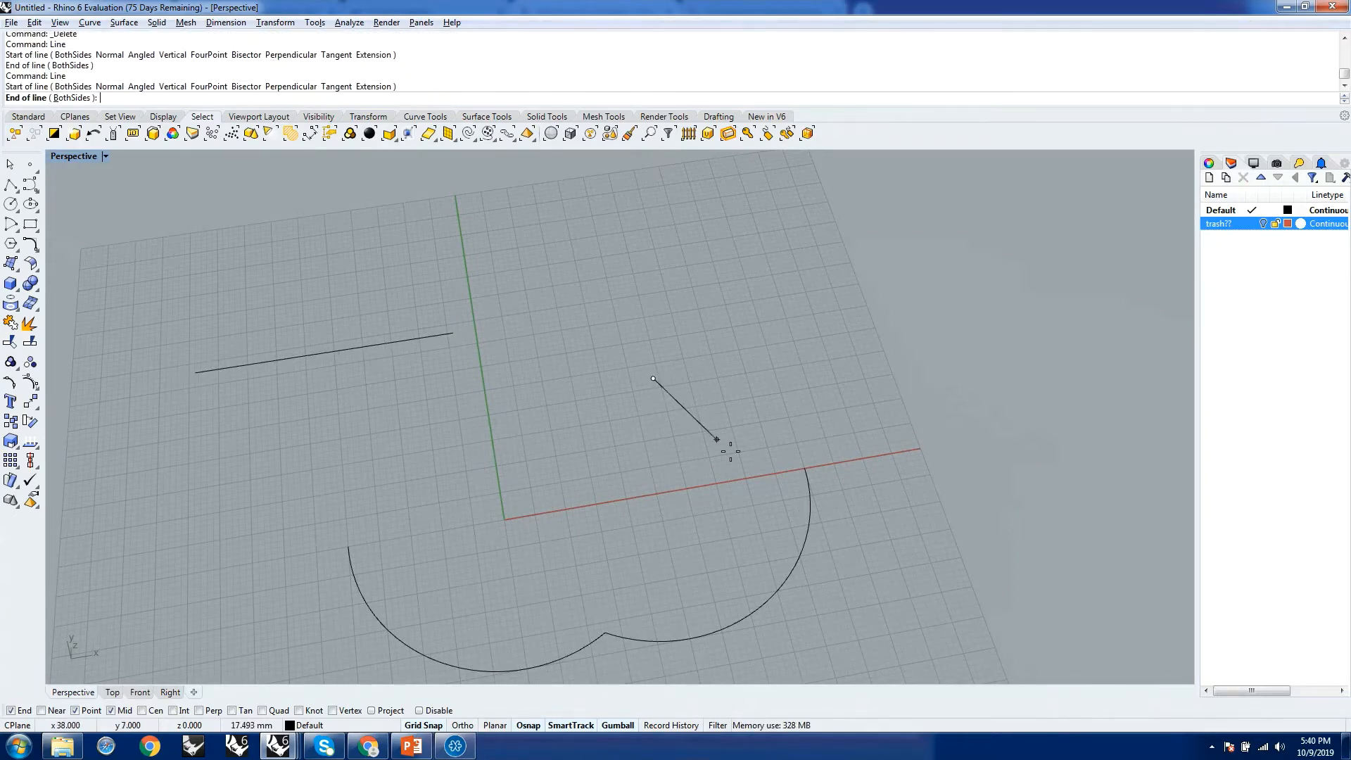
pyautogui.click(738, 452)
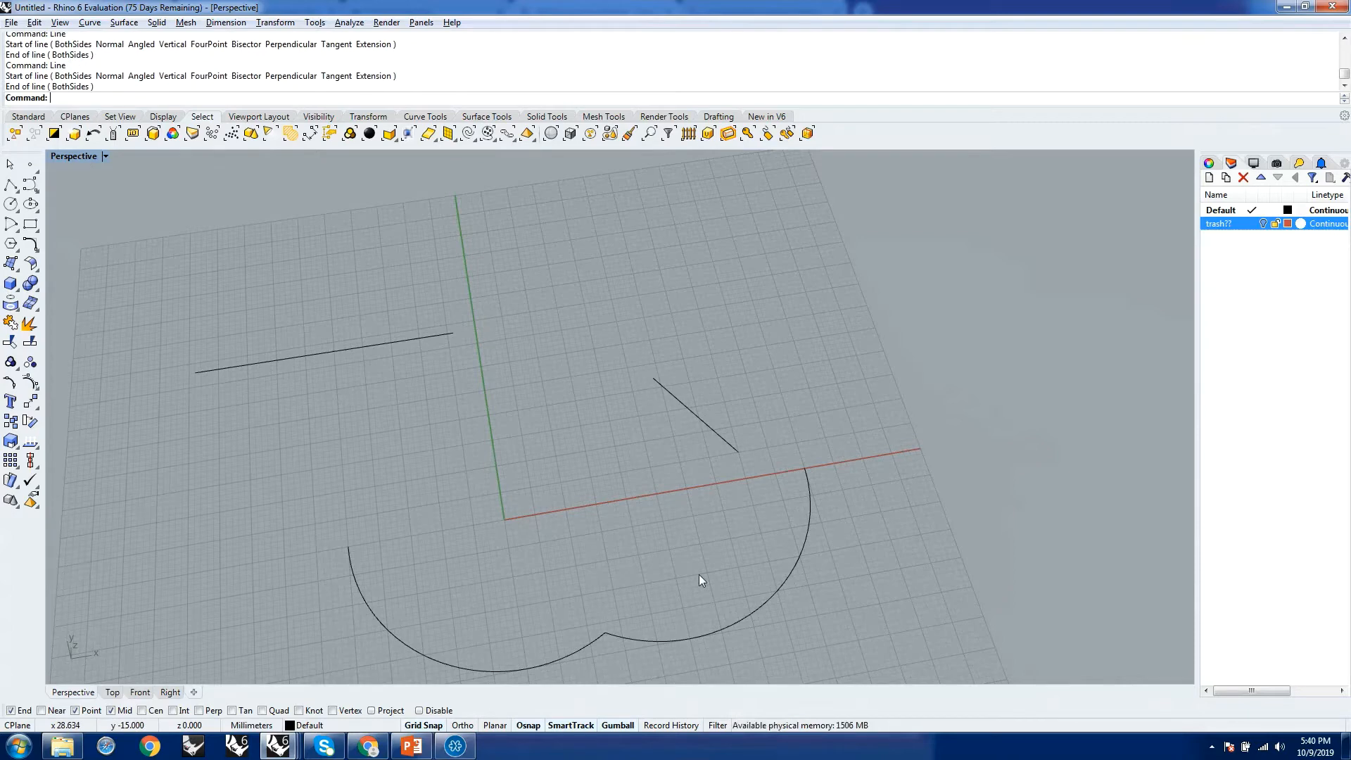
# Start a BlendCrv between the facing ends of the two lines and move the blend settings clear of the curves
pyautogui.write('BlendCrv')
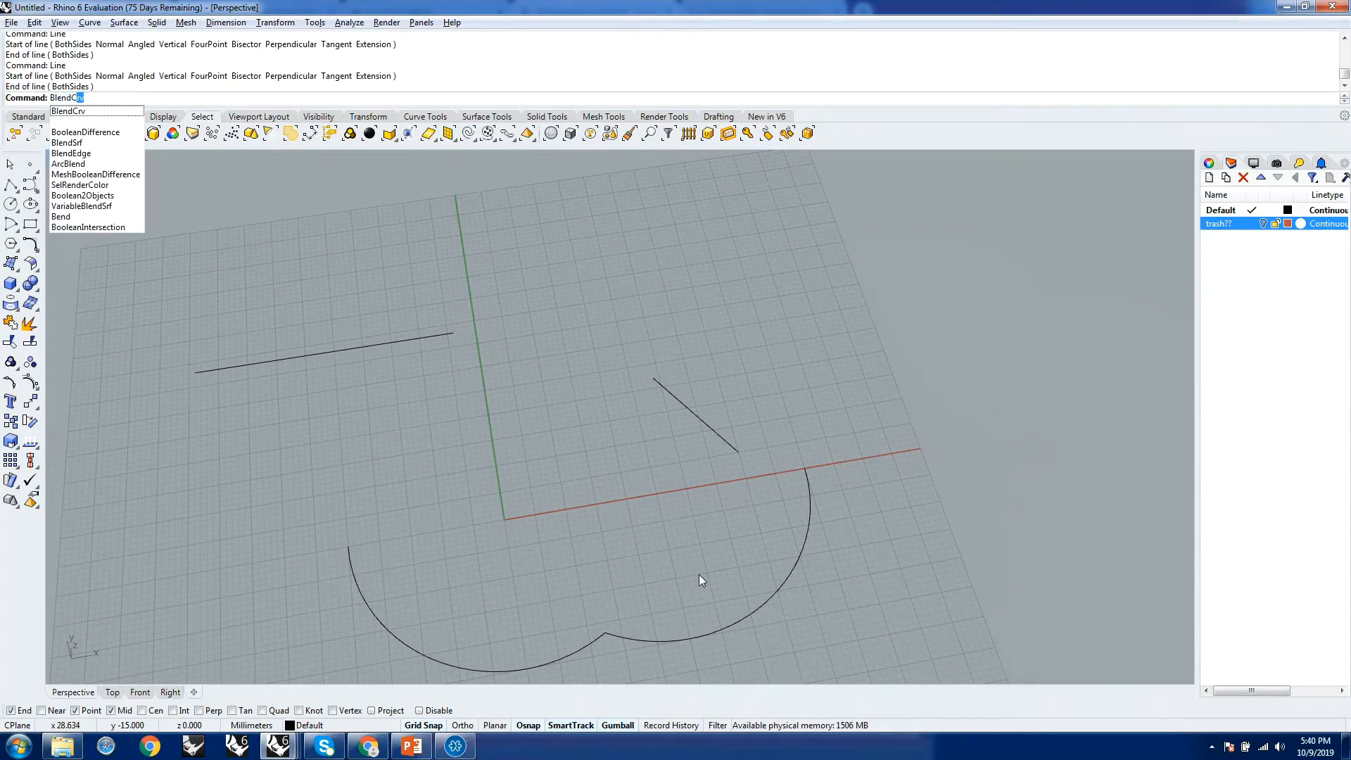
pyautogui.press('Return')
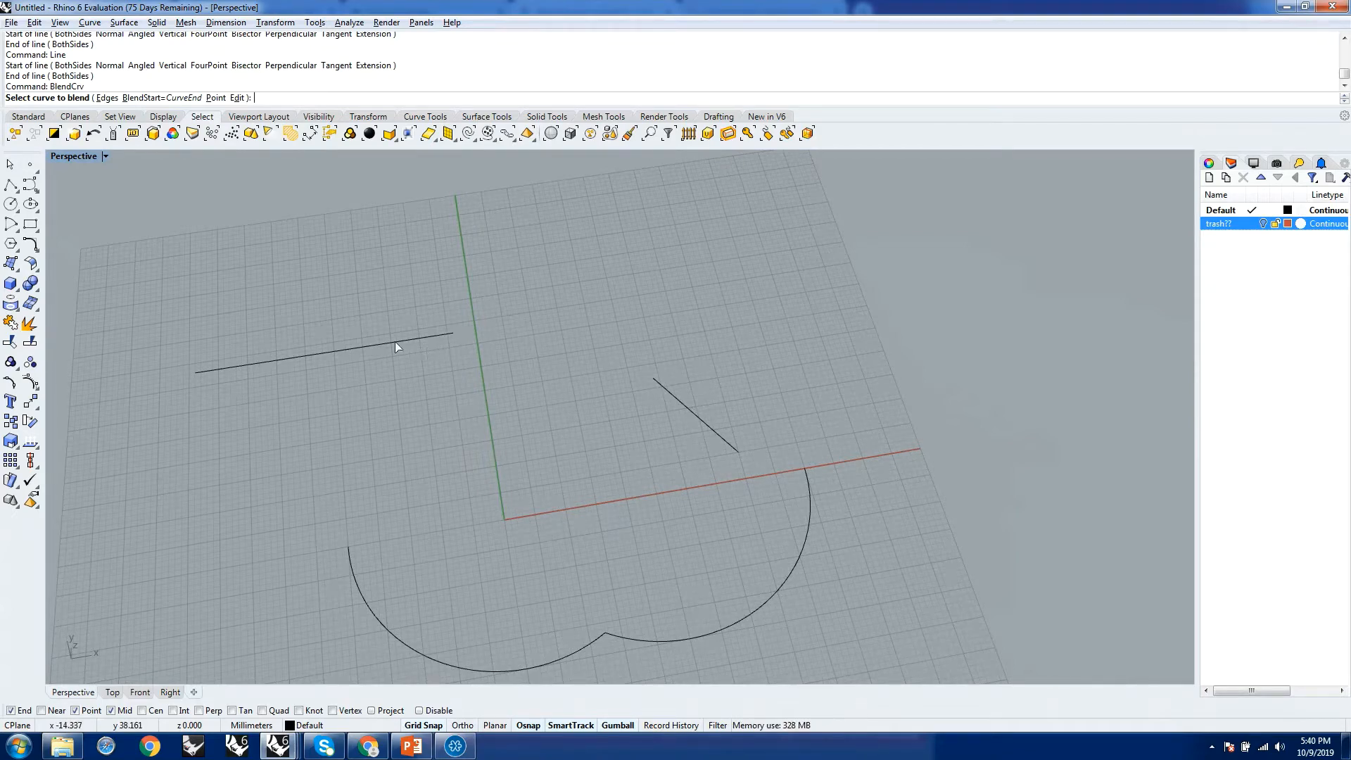
pyautogui.click(444, 334)
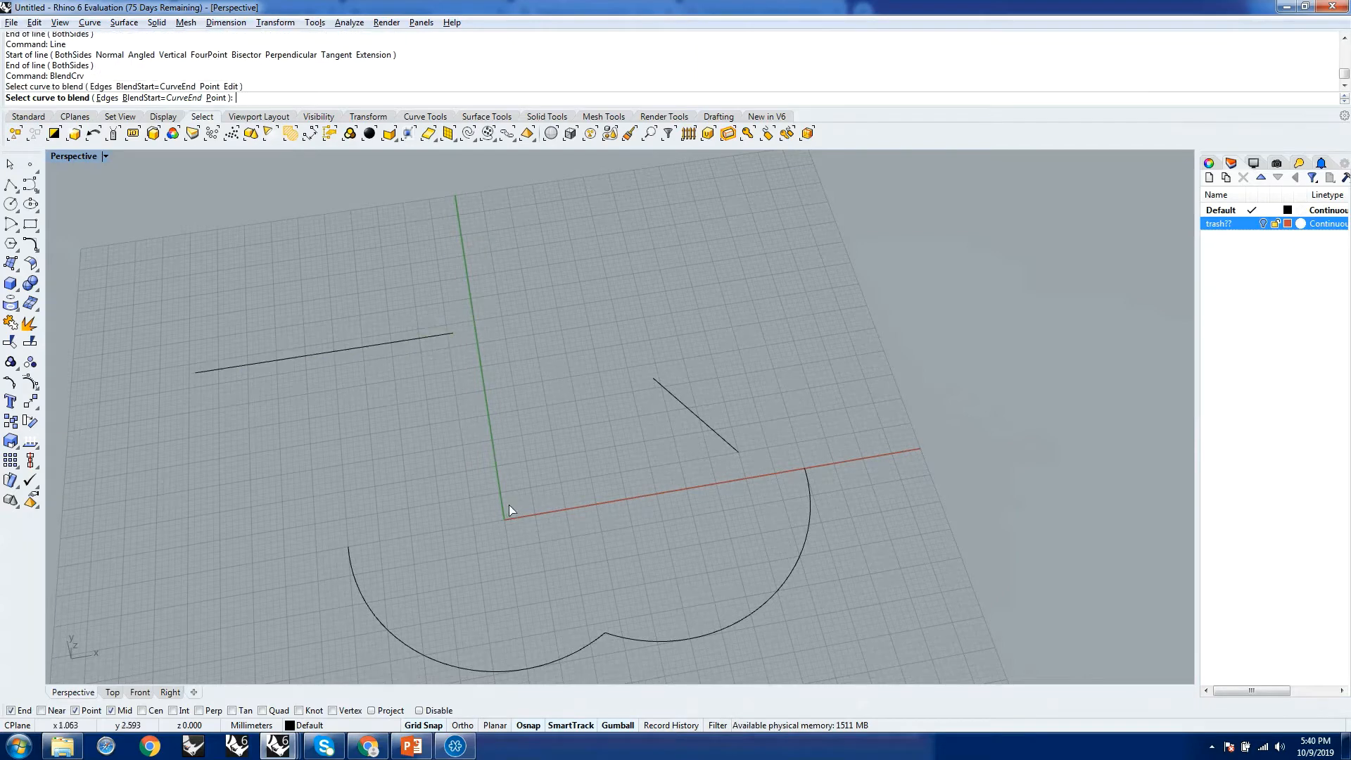
pyautogui.click(656, 383)
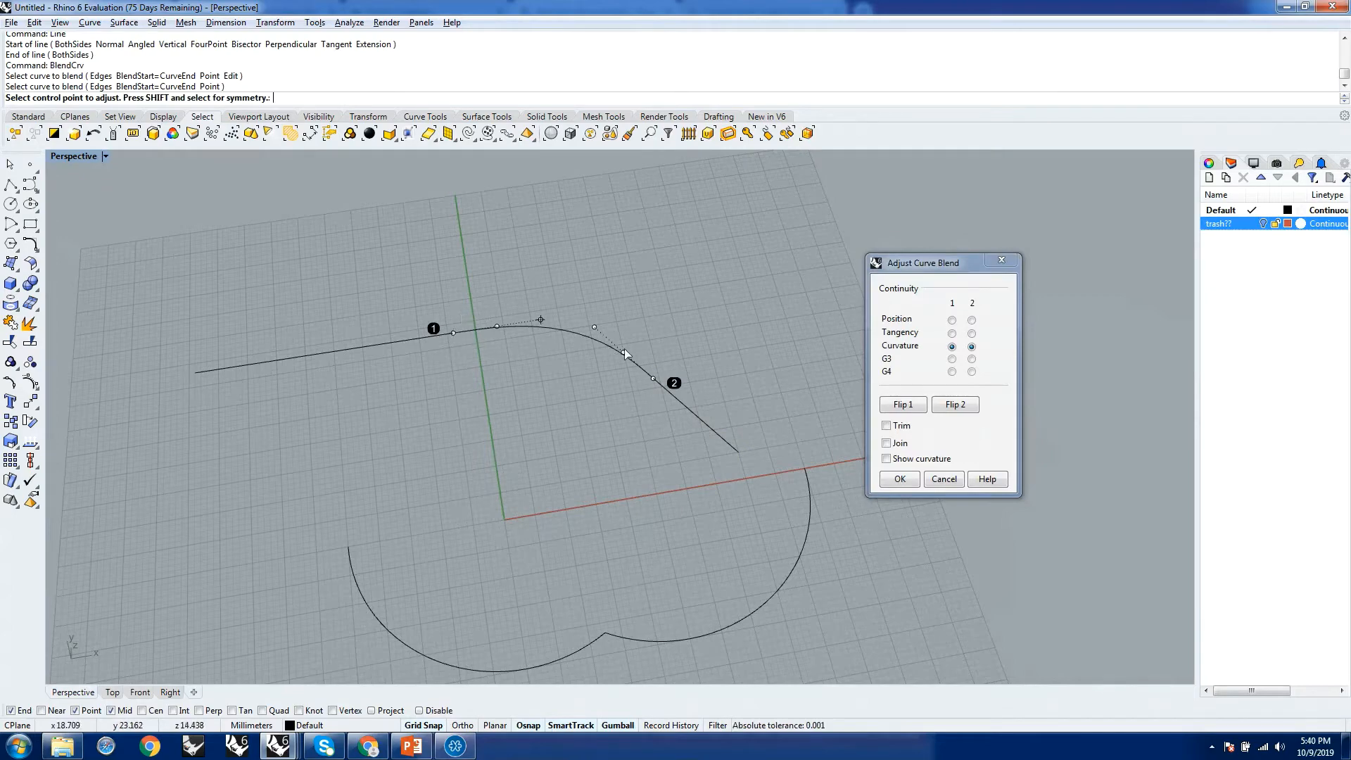
pyautogui.moveTo(551, 381)
pyautogui.mouseDown(button='right')
pyautogui.moveTo(464, 239)
pyautogui.moveTo(416, 281)
pyautogui.moveTo(555, 395)
pyautogui.moveTo(549, 352)
pyautogui.moveTo(558, 359)
pyautogui.moveTo(537, 363)
pyautogui.mouseUp(button='right')
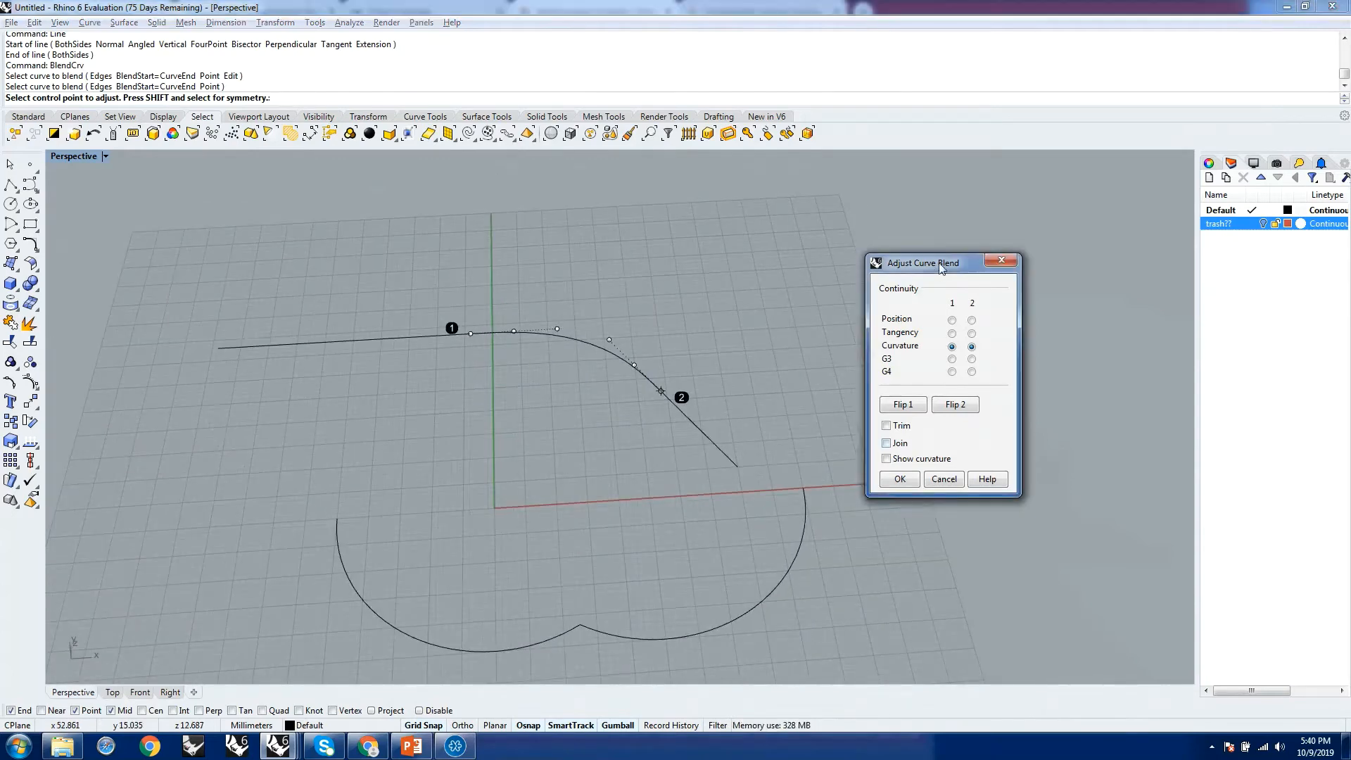
pyautogui.moveTo(941, 269); pyautogui.dragTo(986, 249)
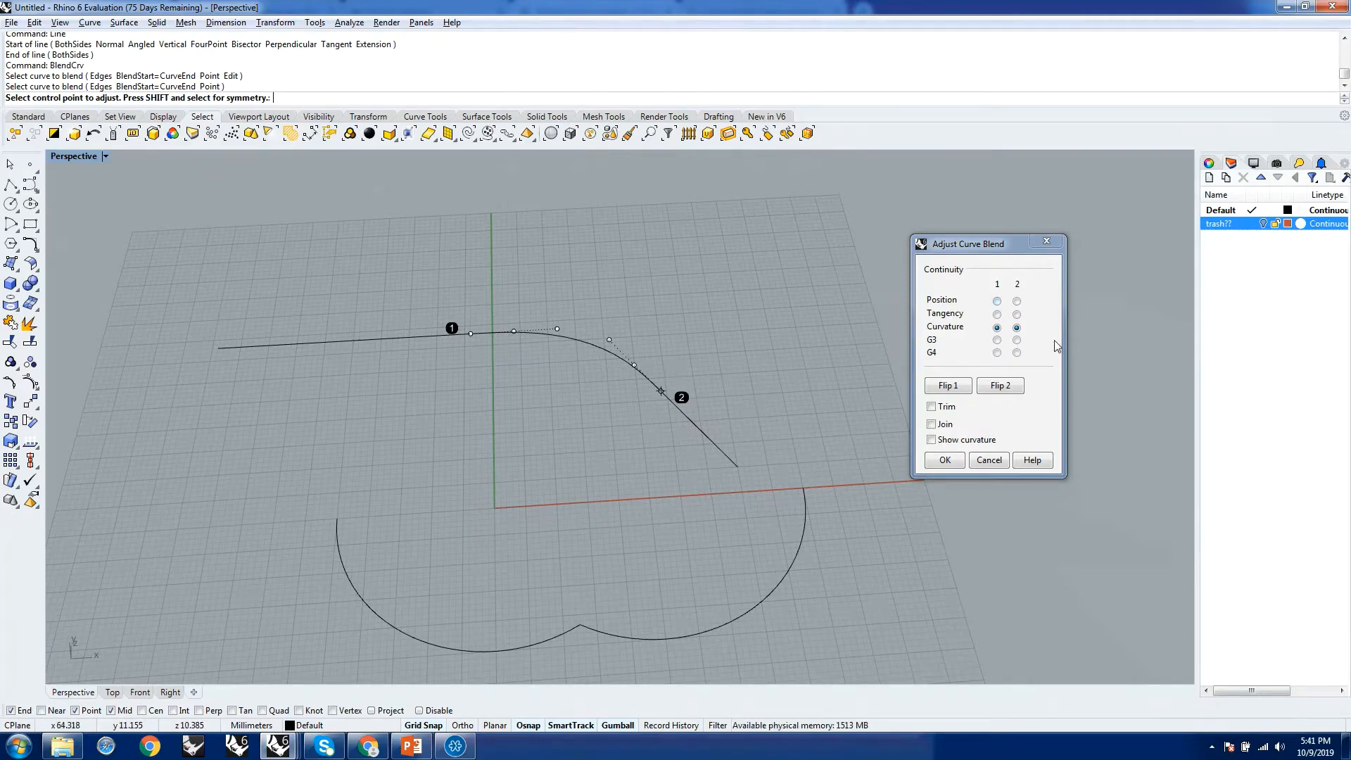
# Try Position and then Tangency continuity at both ends of the blend curve
pyautogui.click(997, 301)
pyautogui.click(1017, 301)
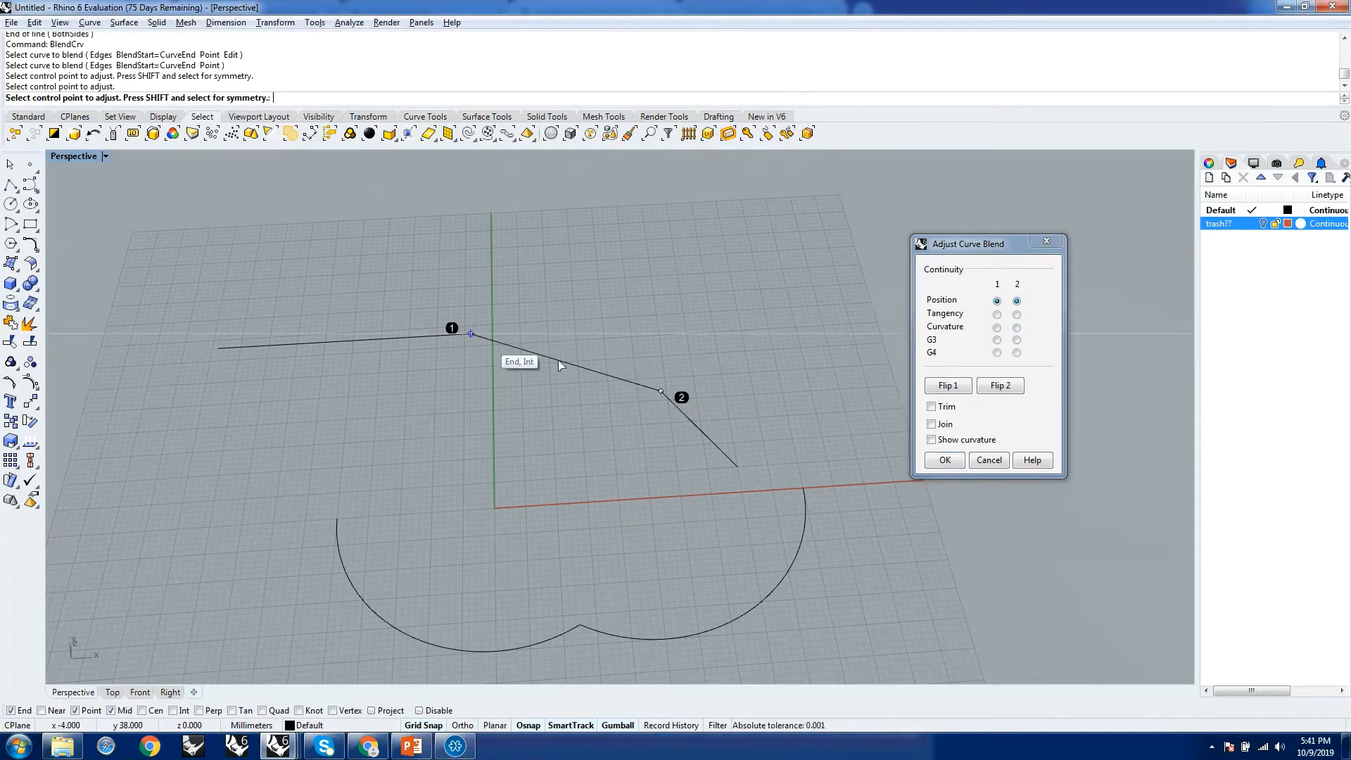
pyautogui.click(997, 314)
pyautogui.click(1016, 315)
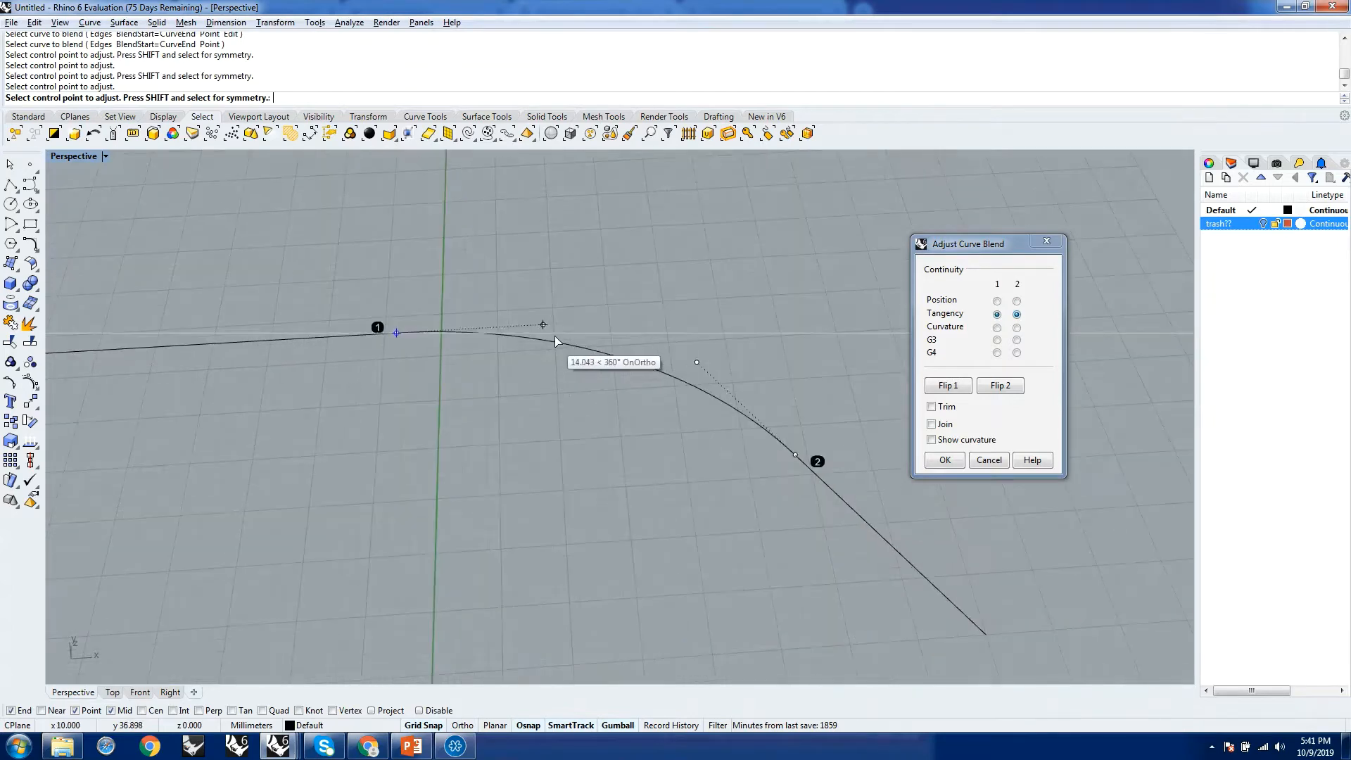
# Adjust the tangent handles at both ends of the blend curve in the Top view to reshape the bend
pyautogui.scroll(5, 555, 335)
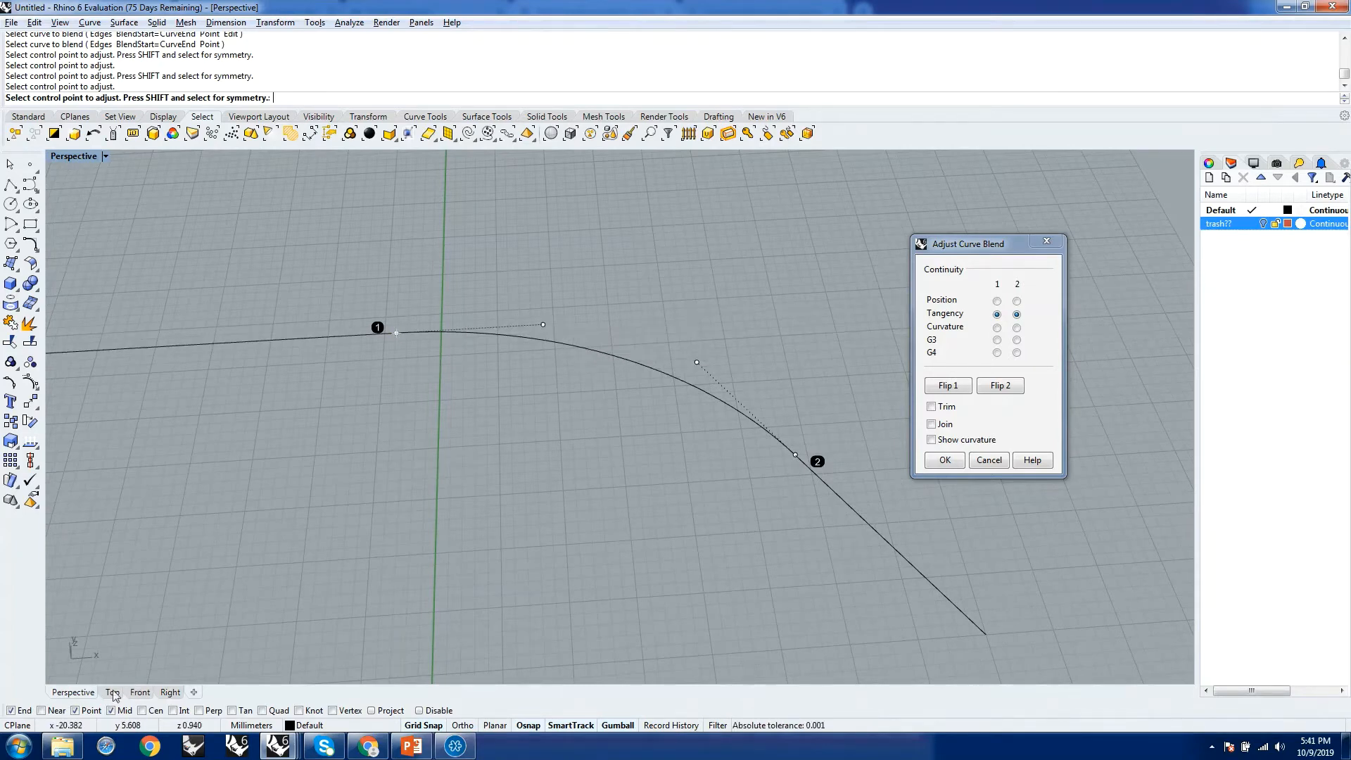
pyautogui.scroll(-8, 593, 415)
pyautogui.scroll(10, 622, 267)
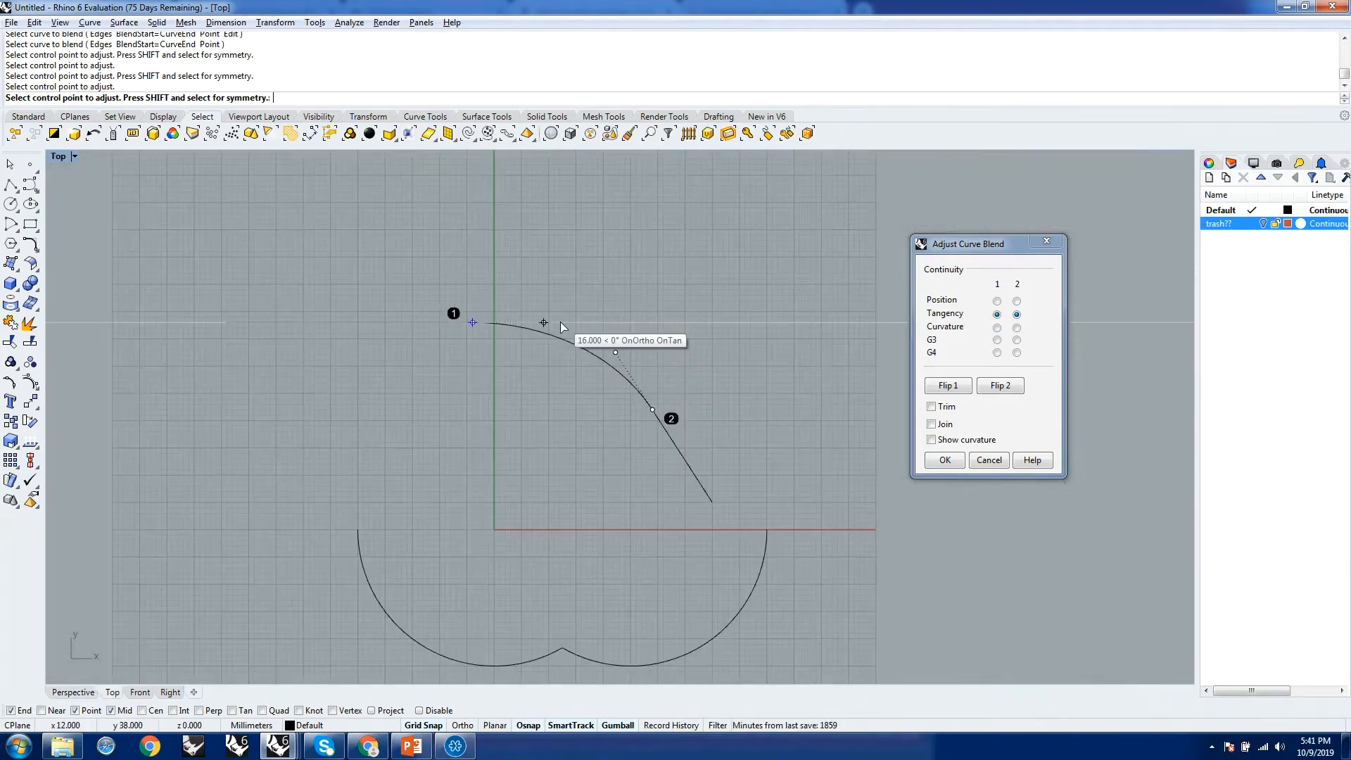
pyautogui.click(545, 326)
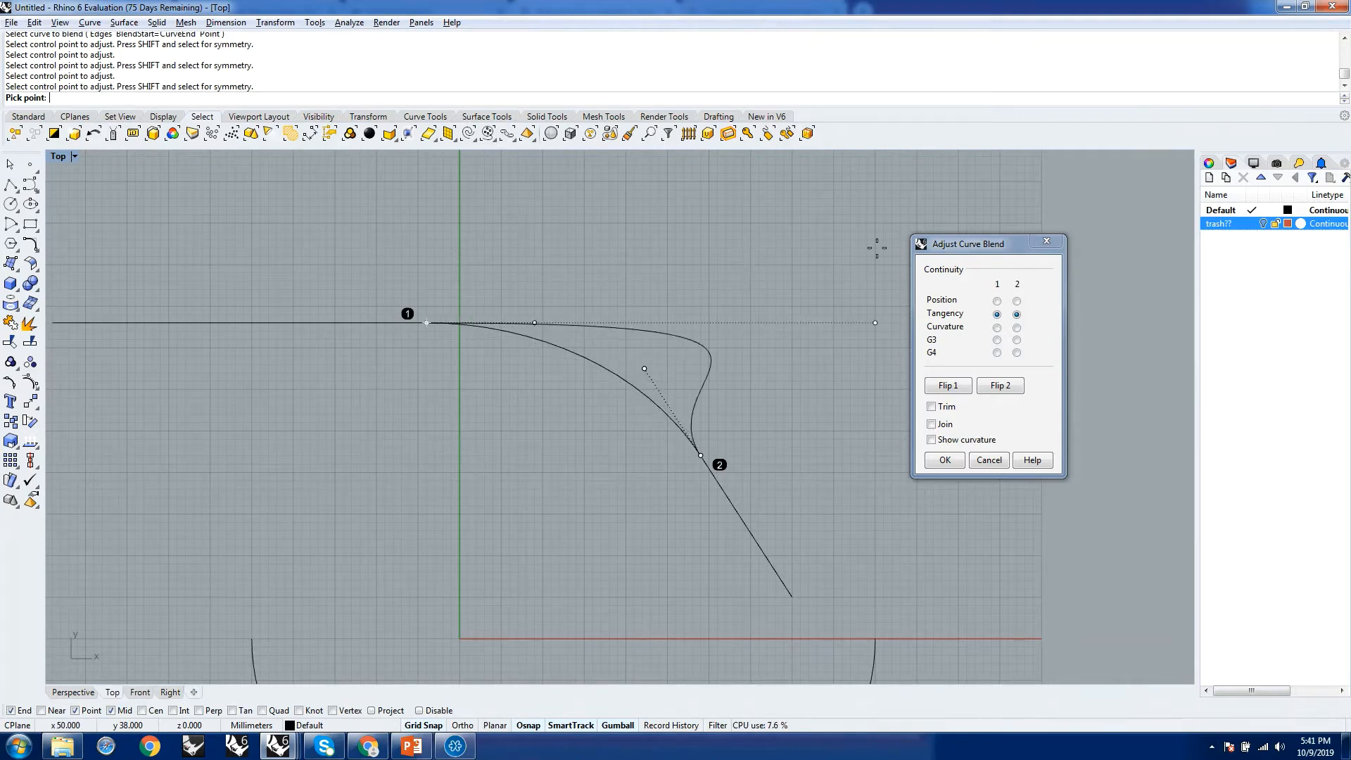
pyautogui.click(550, 269)
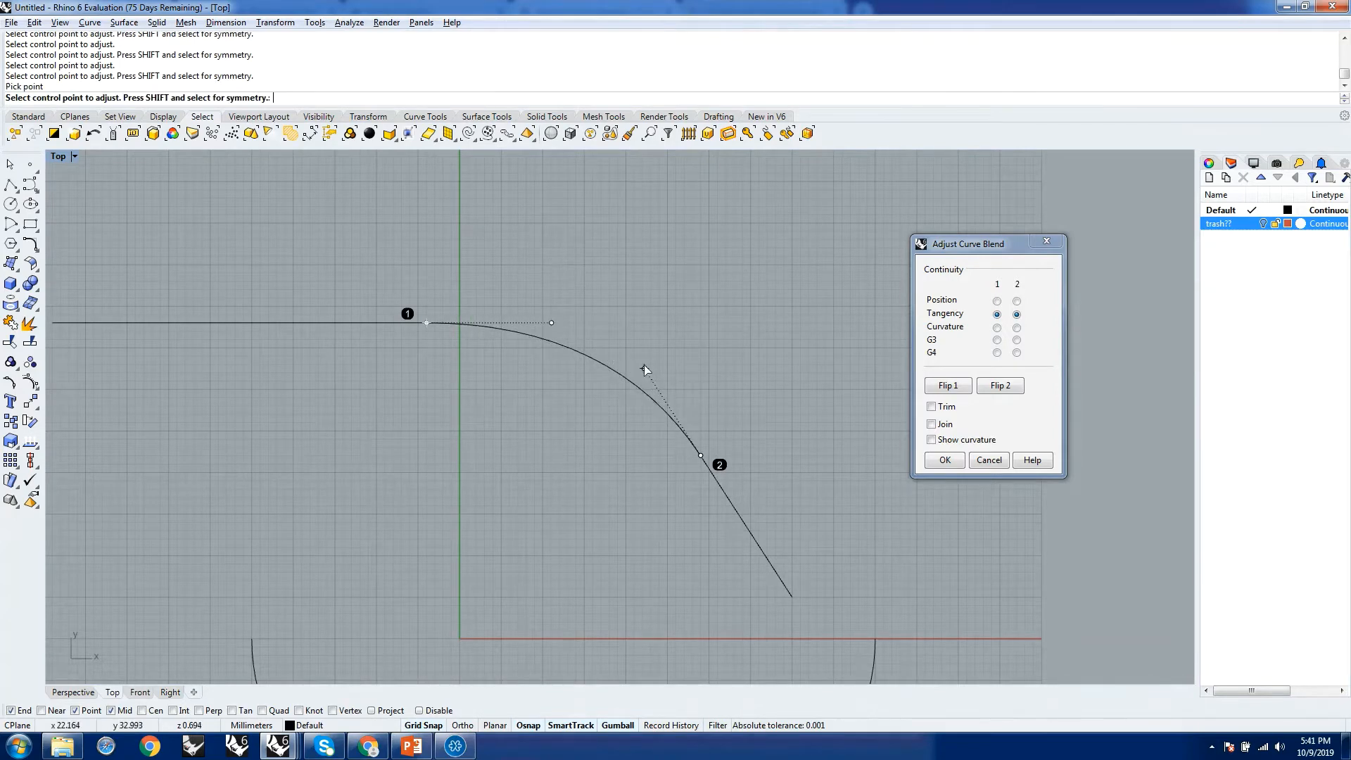
pyautogui.click(645, 369)
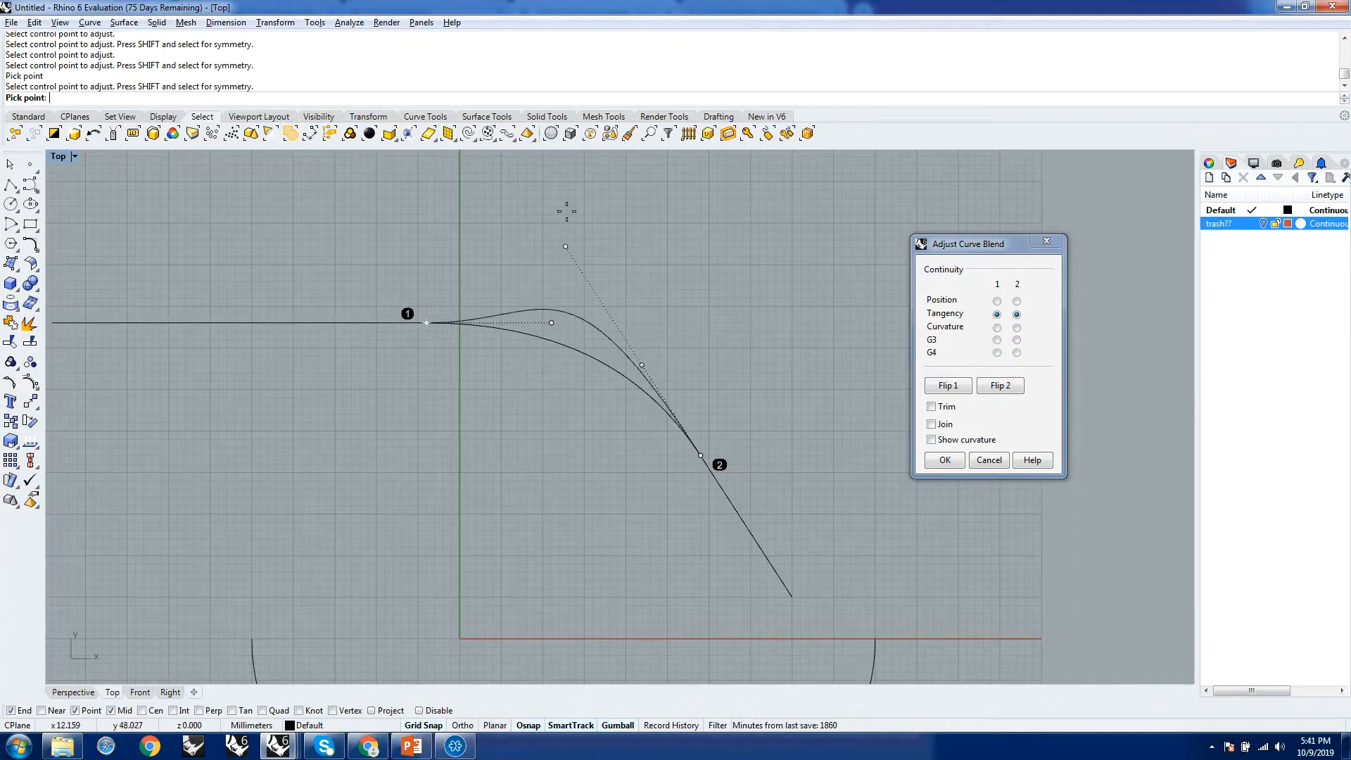
pyautogui.click(654, 342)
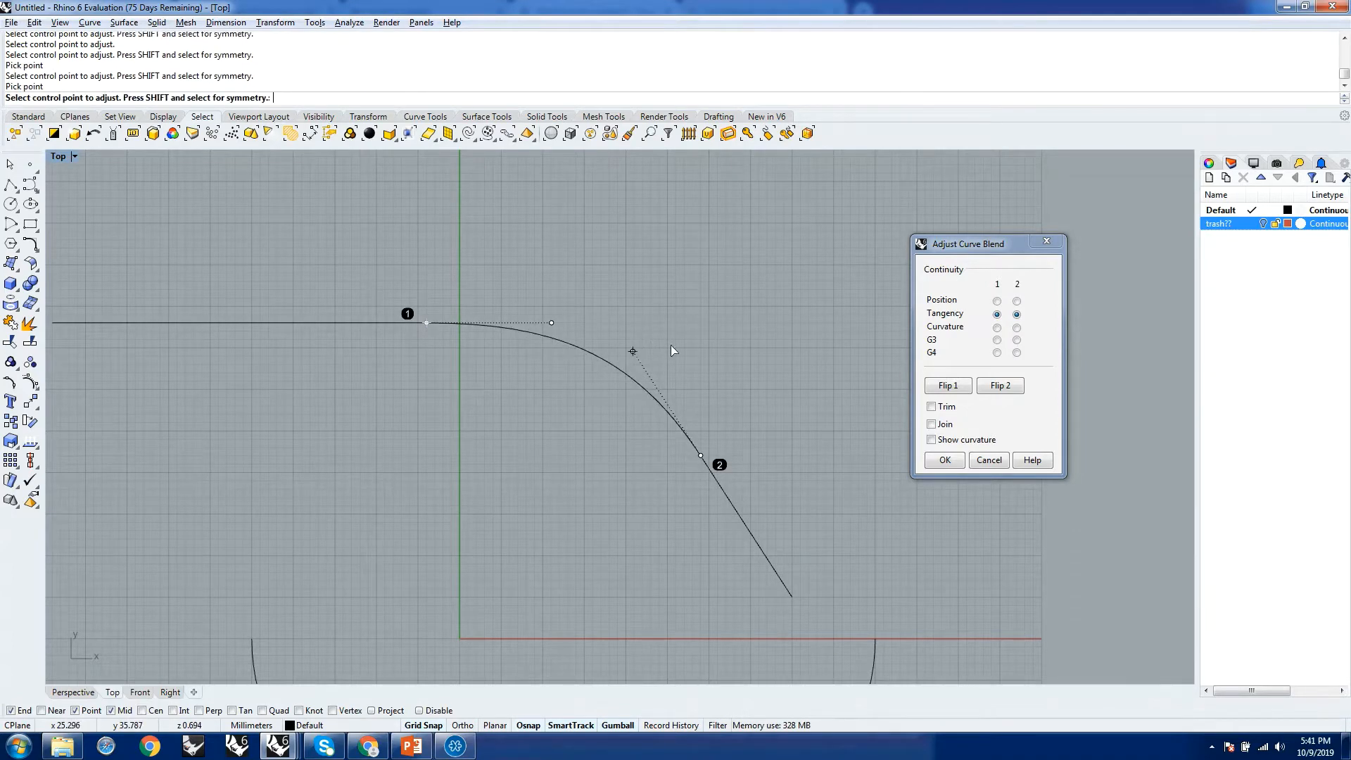
# Try Curvature continuity at both ends of the blend curve and adjust the handles at end 2 to reshape the bend
pyautogui.click(997, 328)
pyautogui.click(1017, 329)
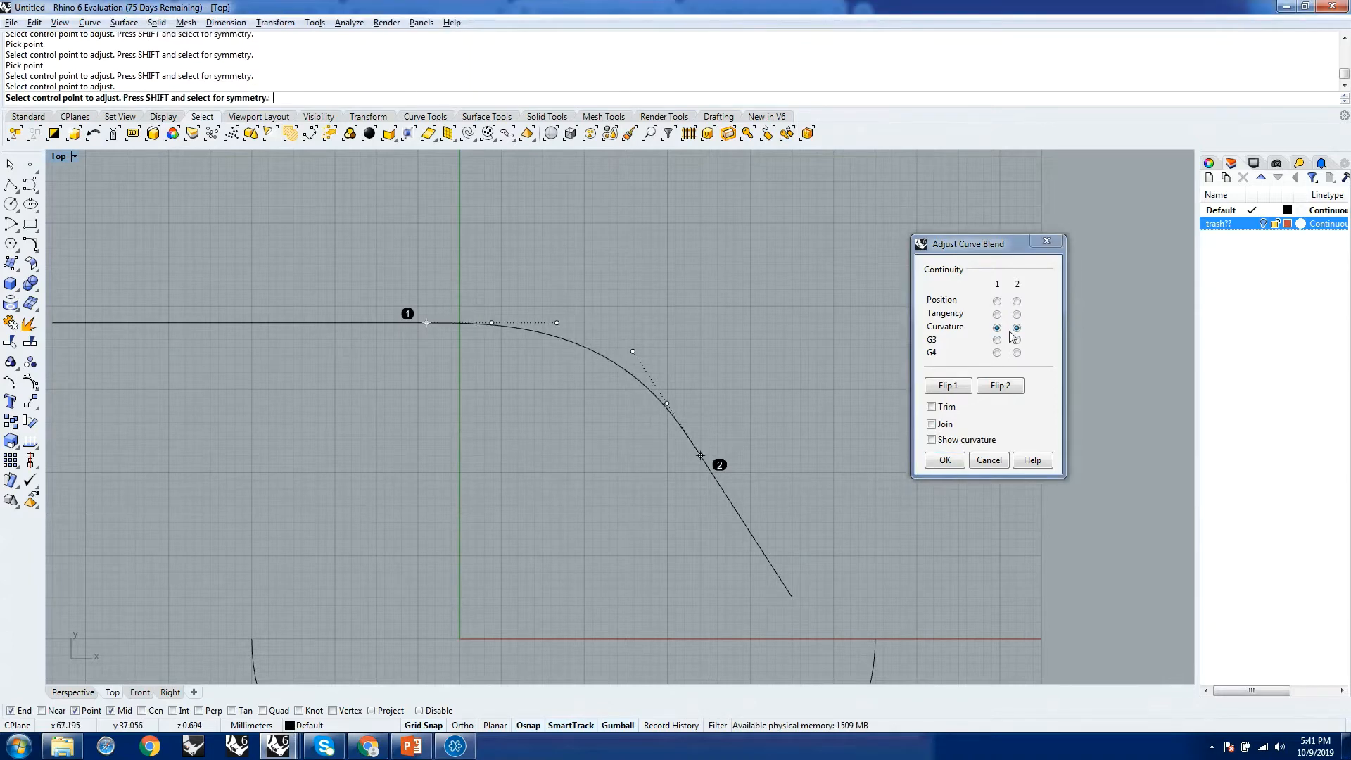
pyautogui.scroll(2, 665, 405)
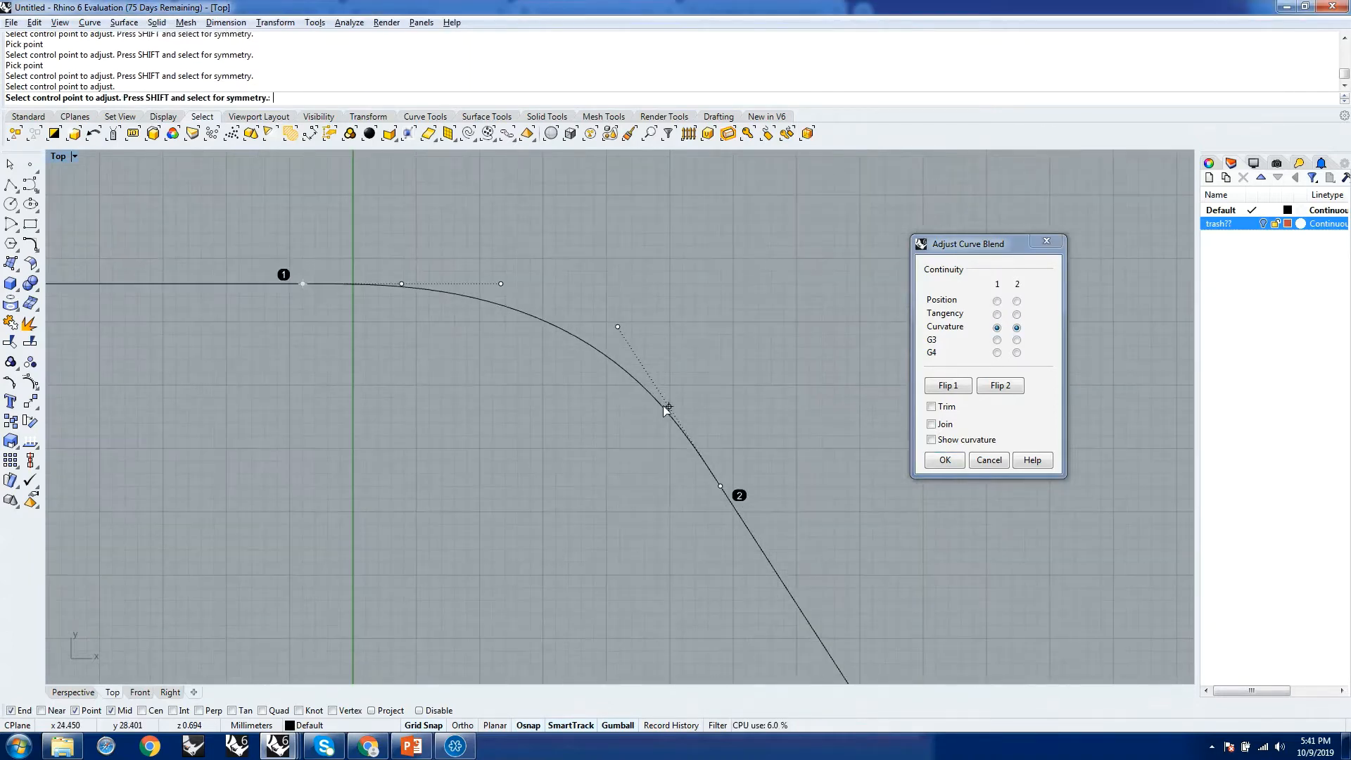
pyautogui.click(669, 410)
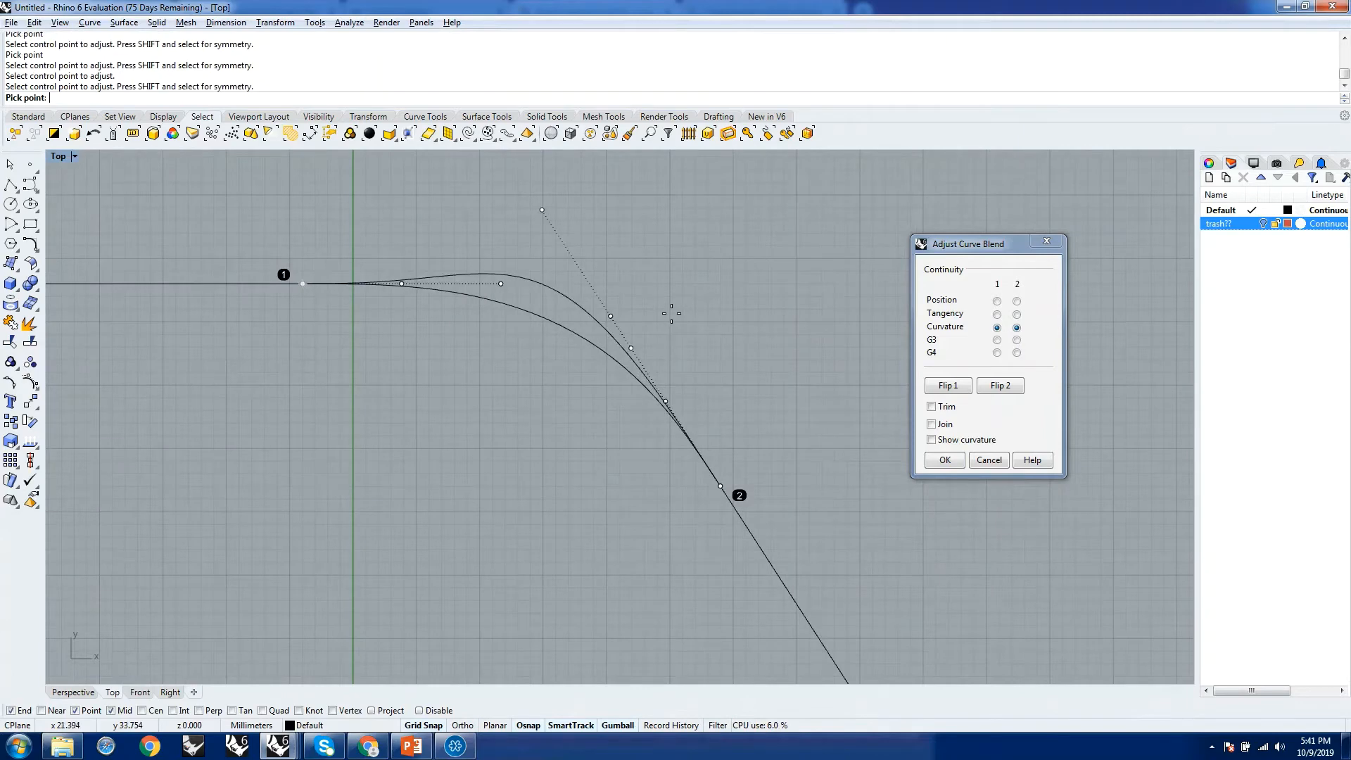
pyautogui.click(699, 386)
pyautogui.click(610, 317)
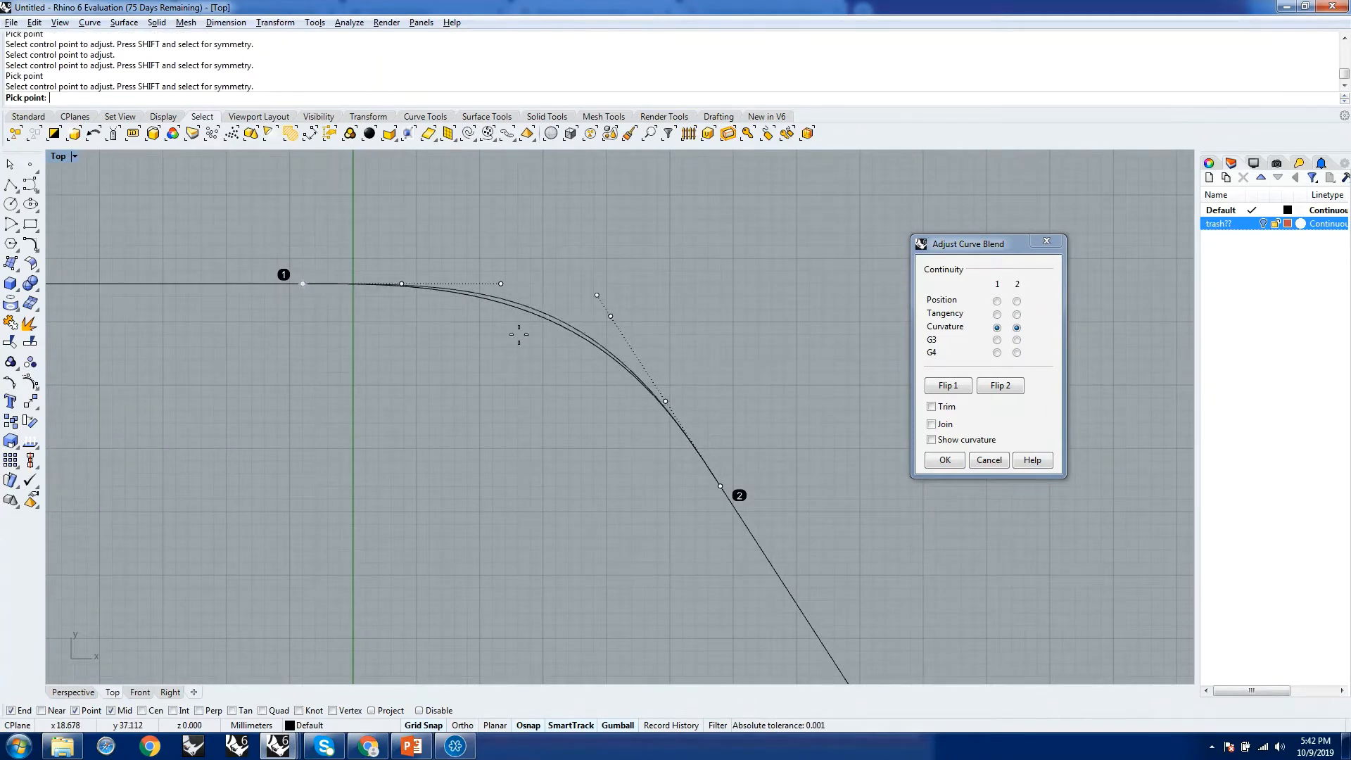
pyautogui.click(589, 284)
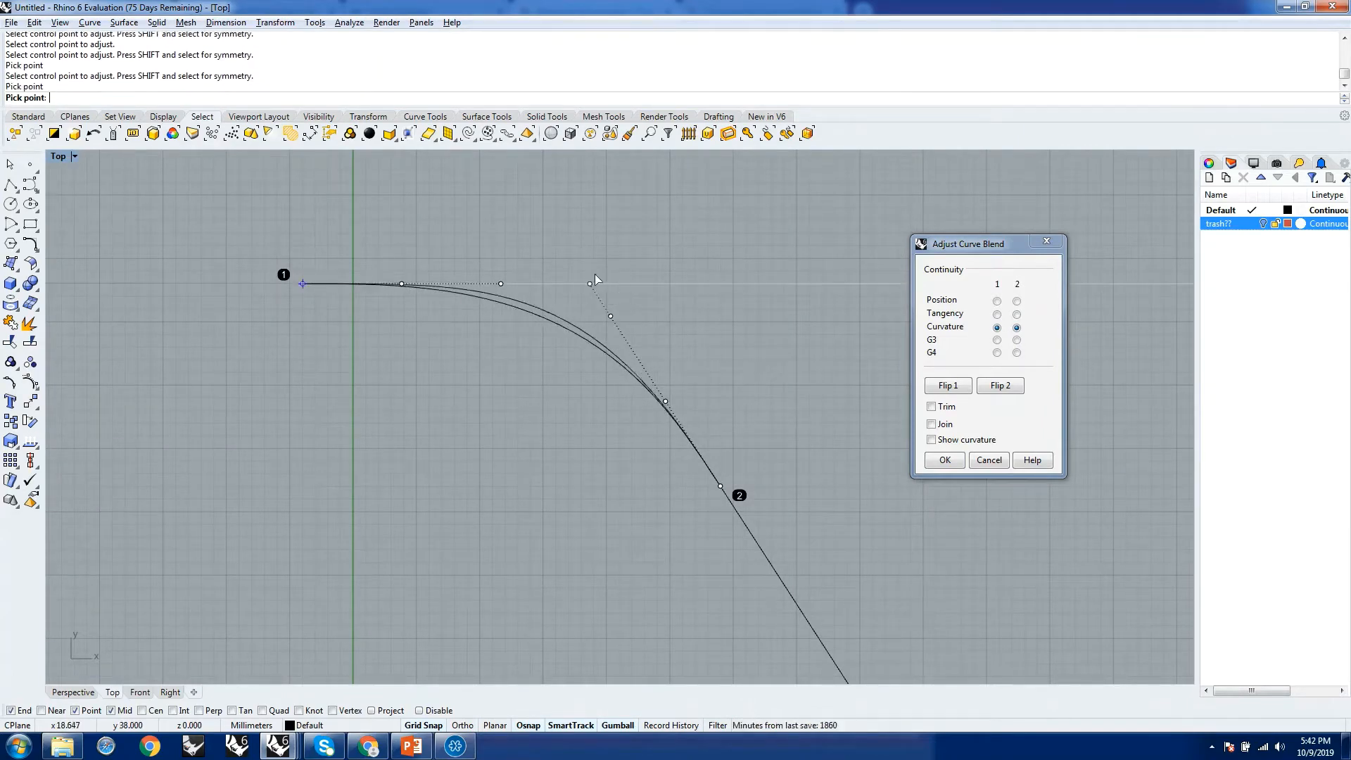
pyautogui.click(667, 403)
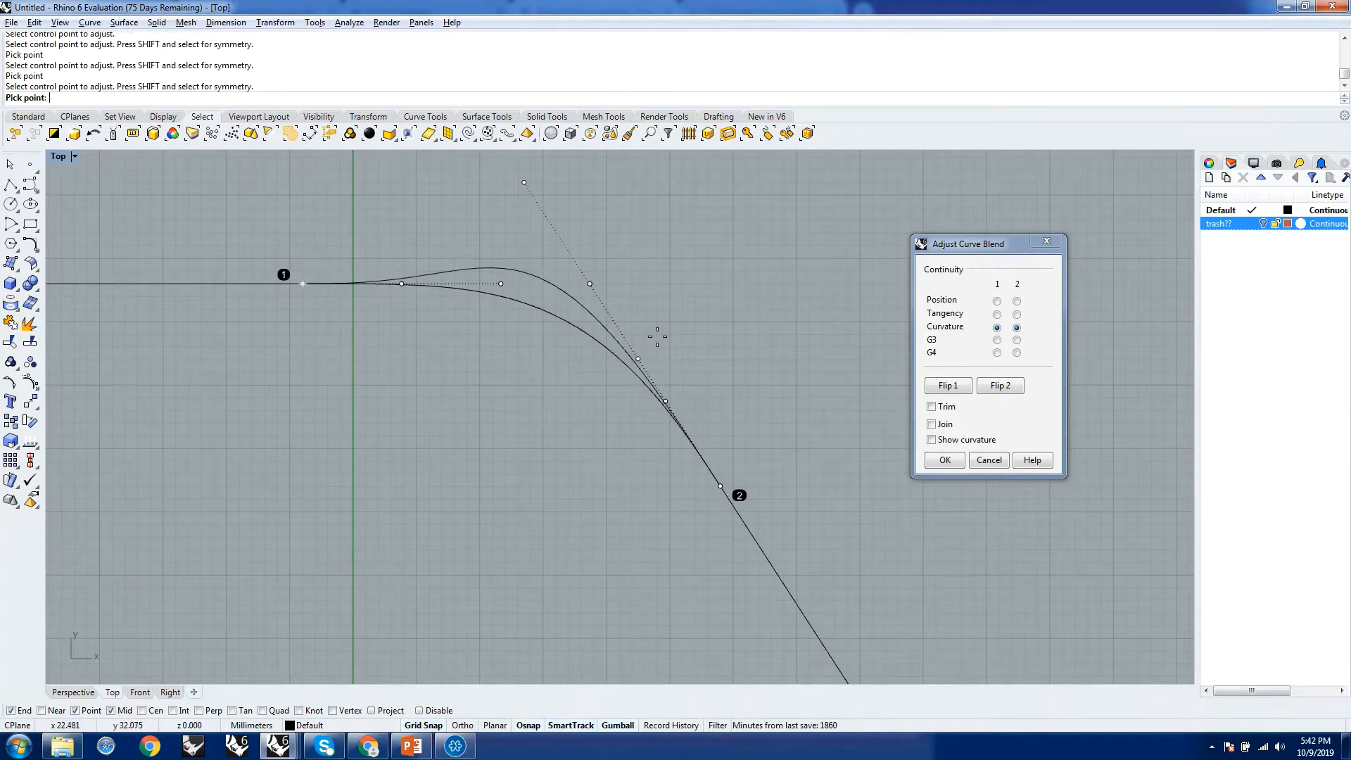
pyautogui.click(703, 401)
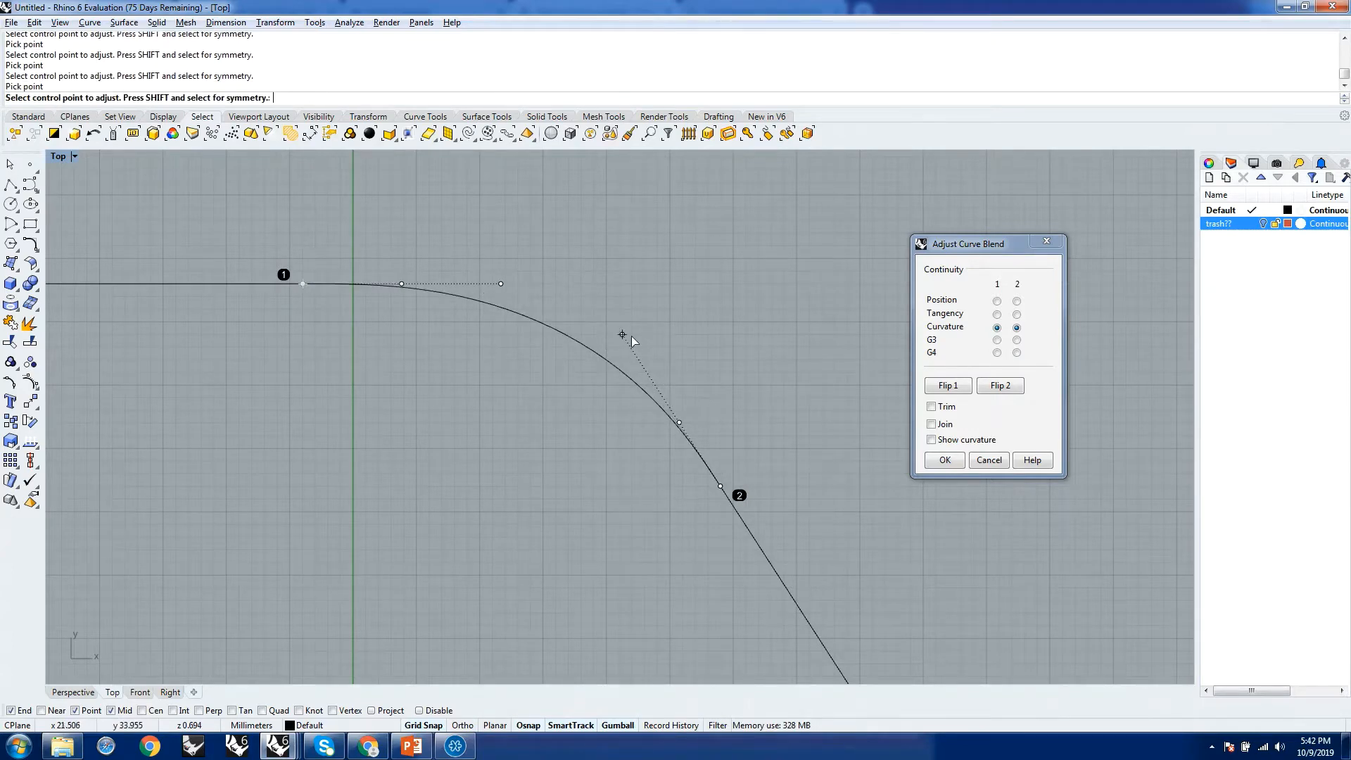
# Try G3 and then G4 continuity at both ends of the blend curve
pyautogui.click(997, 340)
pyautogui.click(1017, 339)
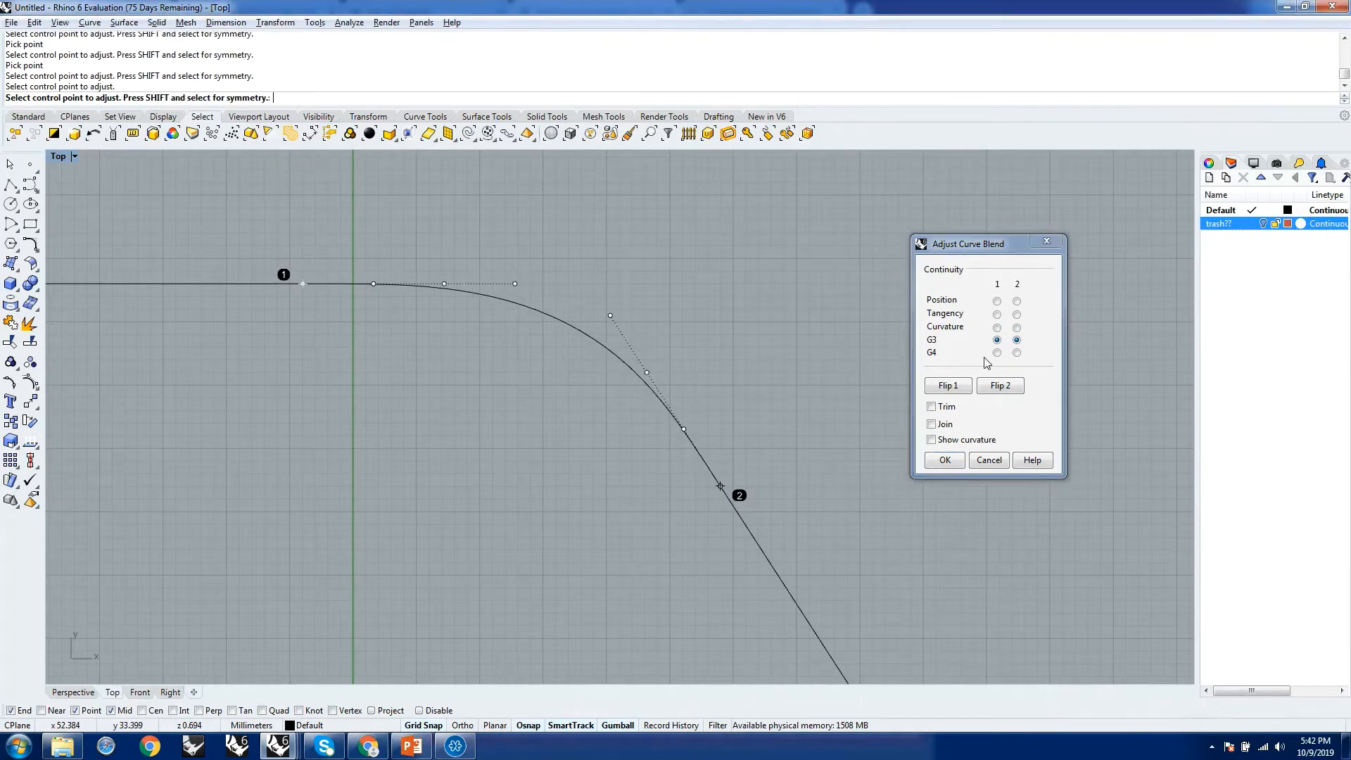
pyautogui.click(997, 353)
pyautogui.click(1016, 353)
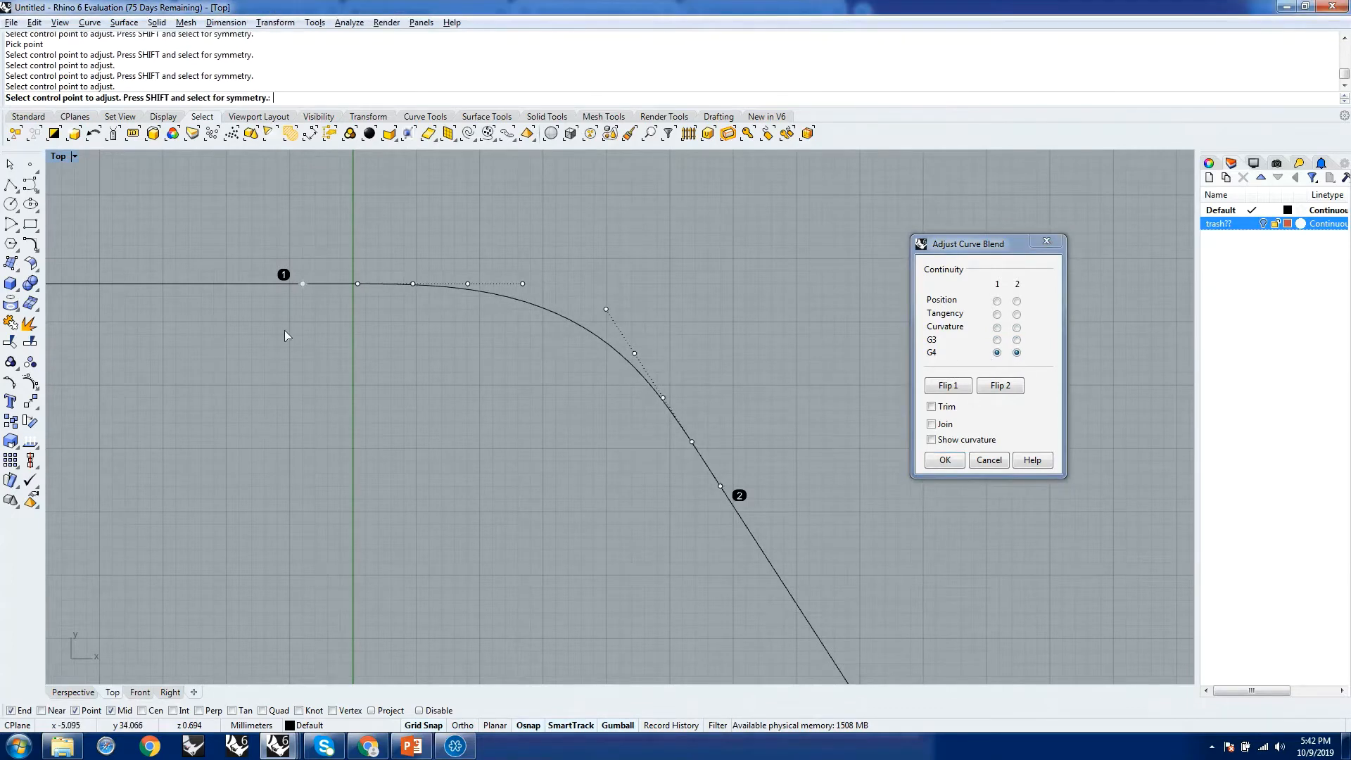
pyautogui.scroll(-2, 713, 367)
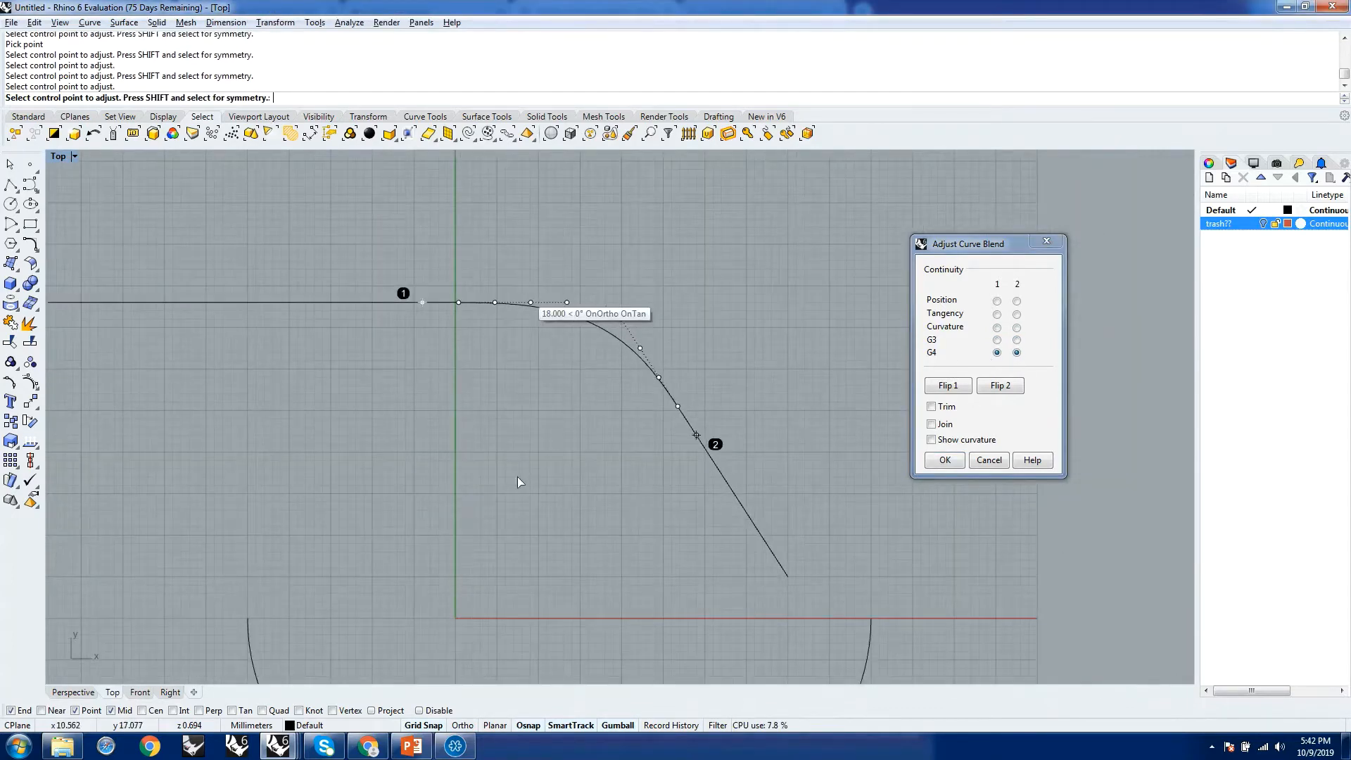
# Set Tangency continuity at both ends of the blend in the Perspective view and enable Trim and Join
pyautogui.click(72, 692)
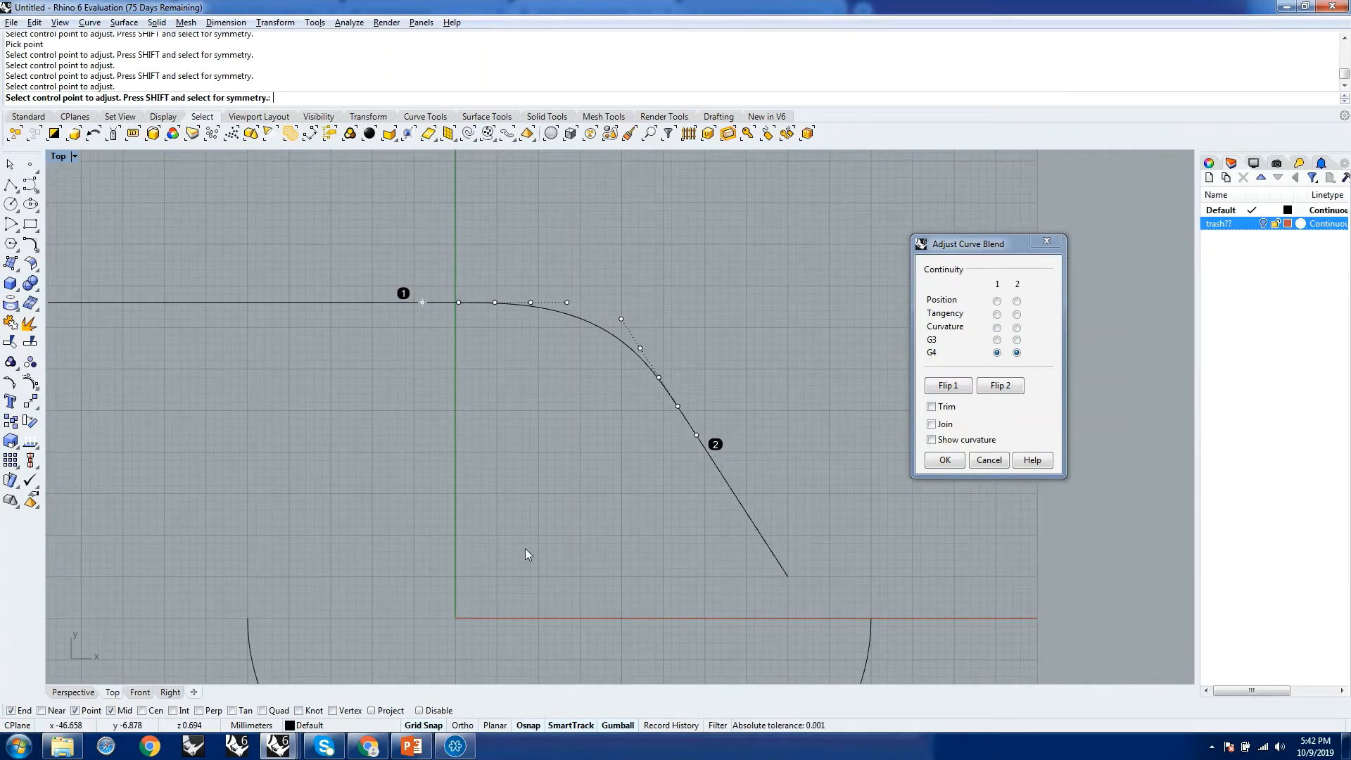
pyautogui.moveTo(525, 548); pyautogui.dragTo(761, 493, button='right')
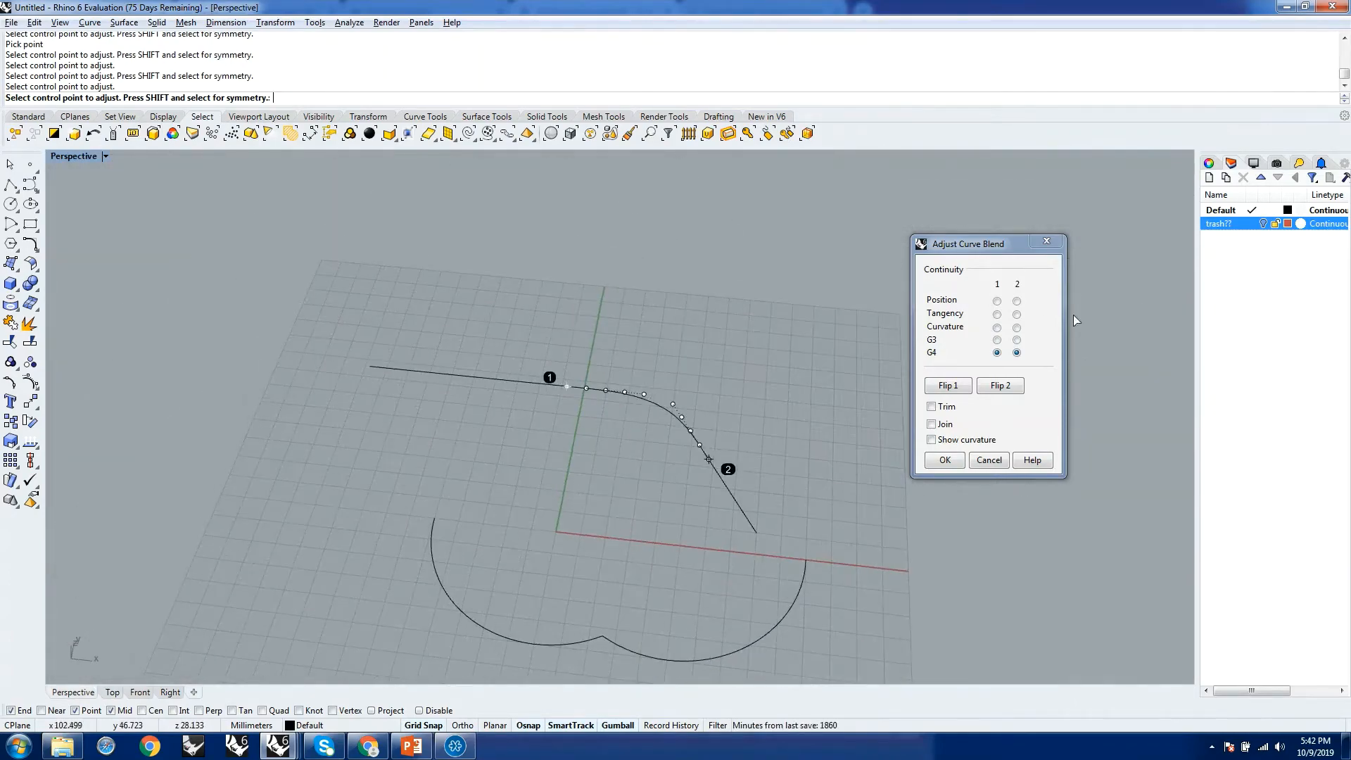
pyautogui.click(997, 314)
pyautogui.click(1016, 315)
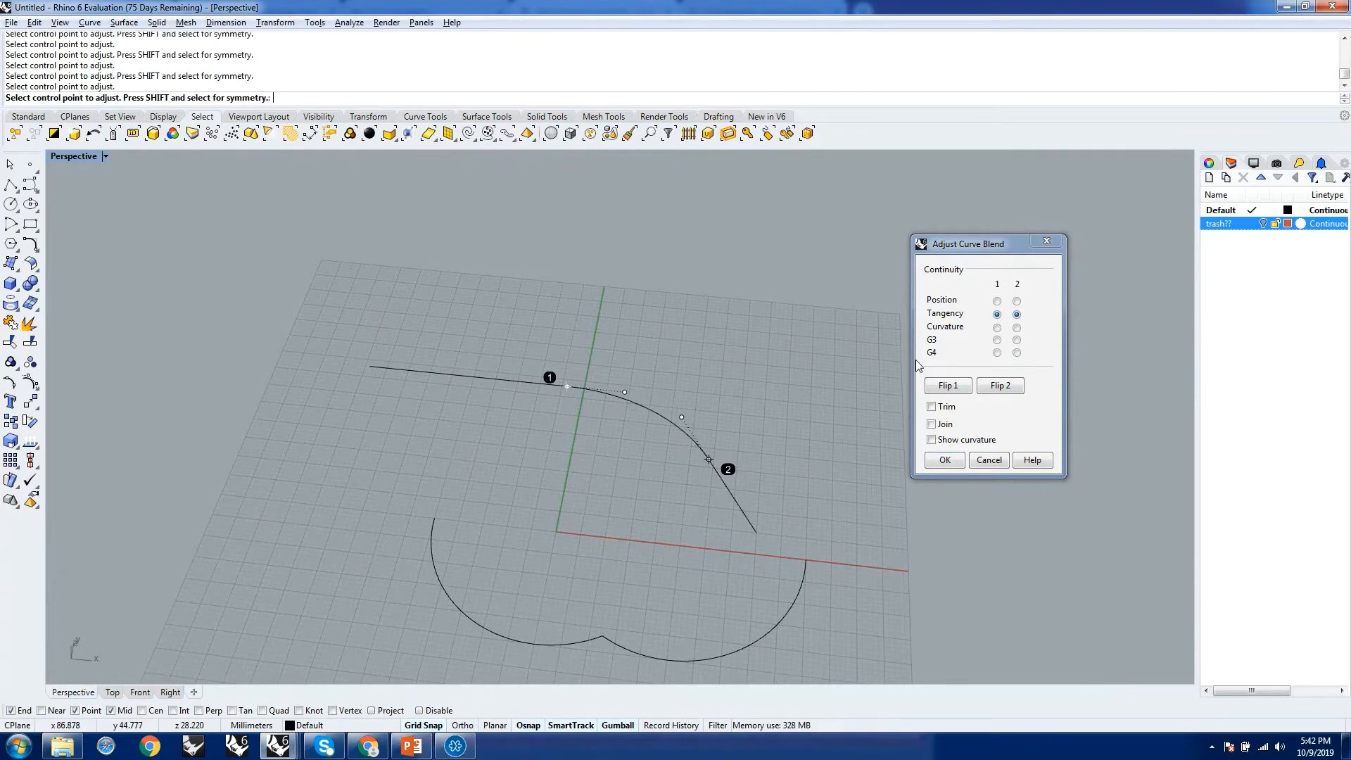
pyautogui.click(943, 407)
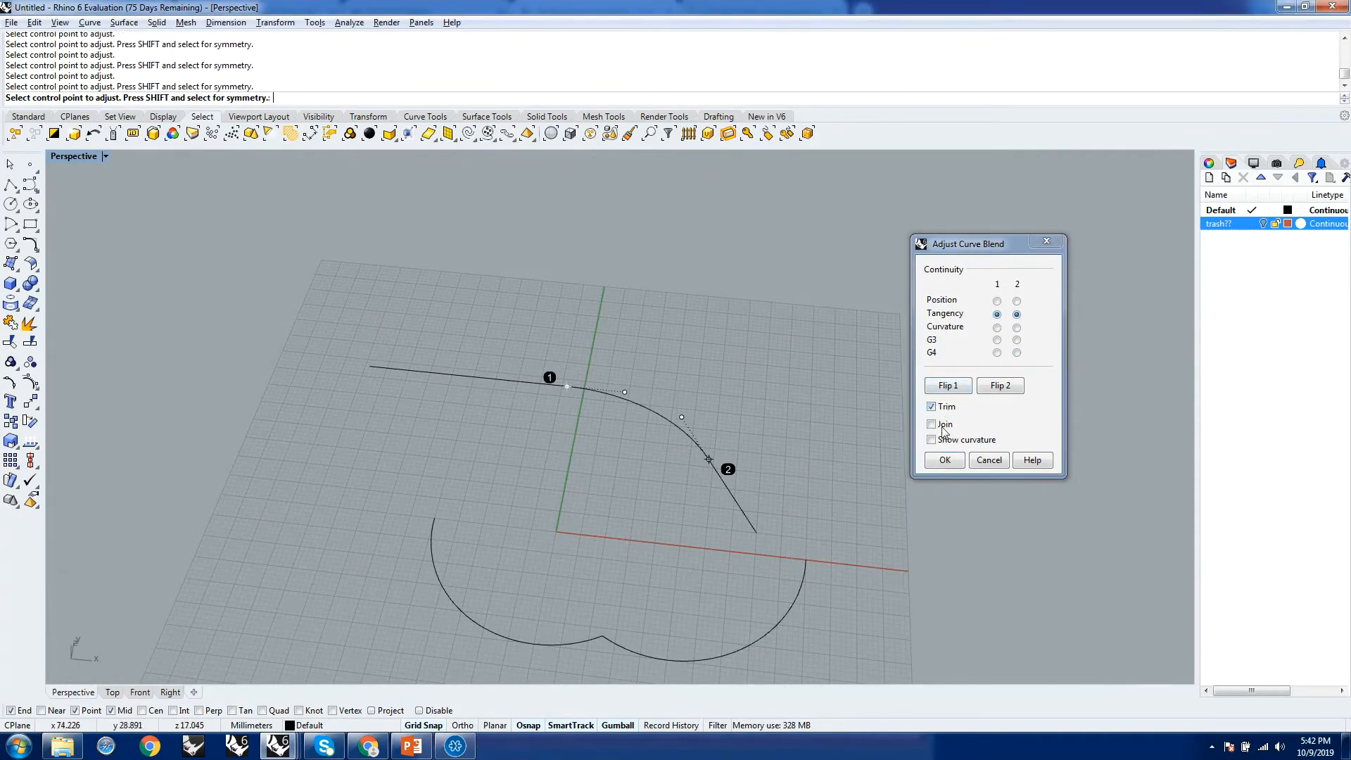
pyautogui.click(942, 425)
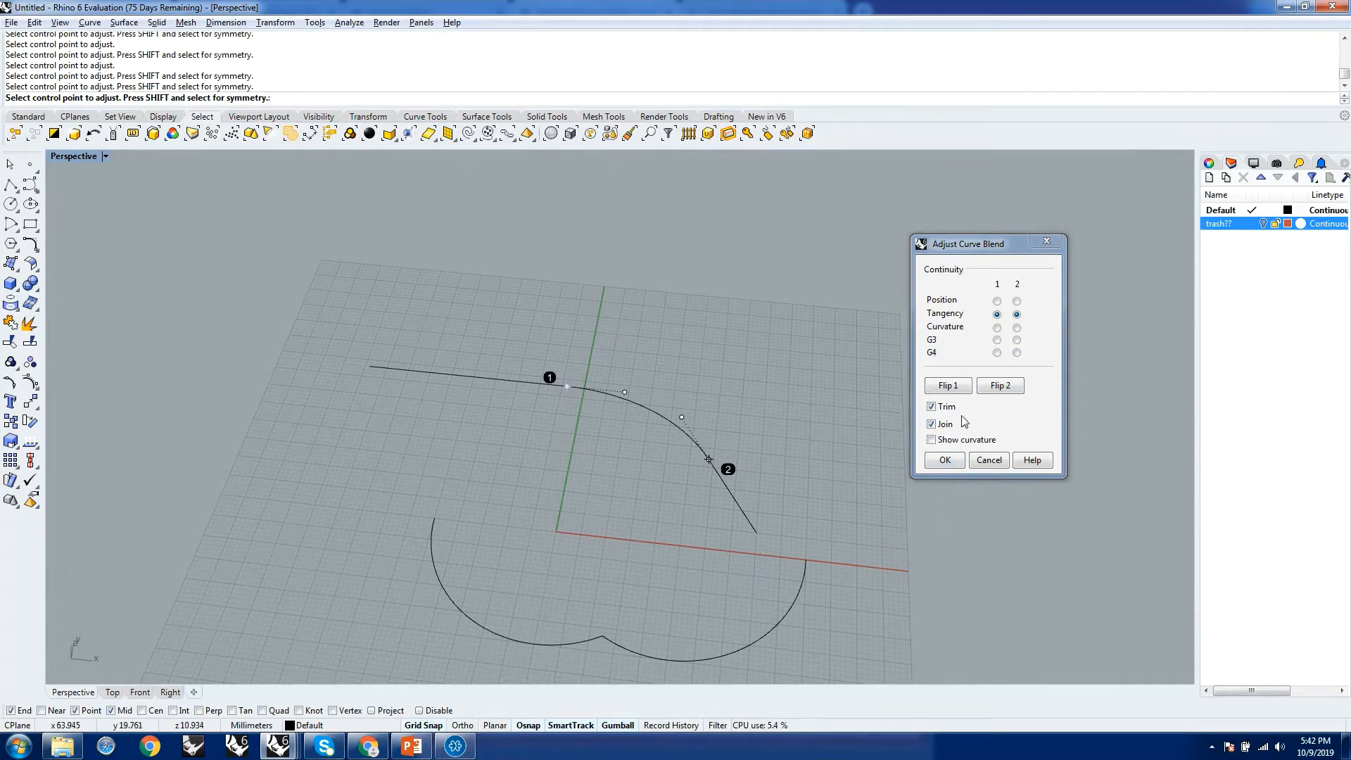
# Show the curvature graph on the blend curve, move its settings clear of the lines and examine the curvature near end 2
pyautogui.moveTo(574, 348)
pyautogui.mouseDown(button='right')
pyautogui.moveTo(603, 408)
pyautogui.moveTo(568, 373)
pyautogui.mouseUp(button='right')
pyautogui.scroll(2, 568, 372)
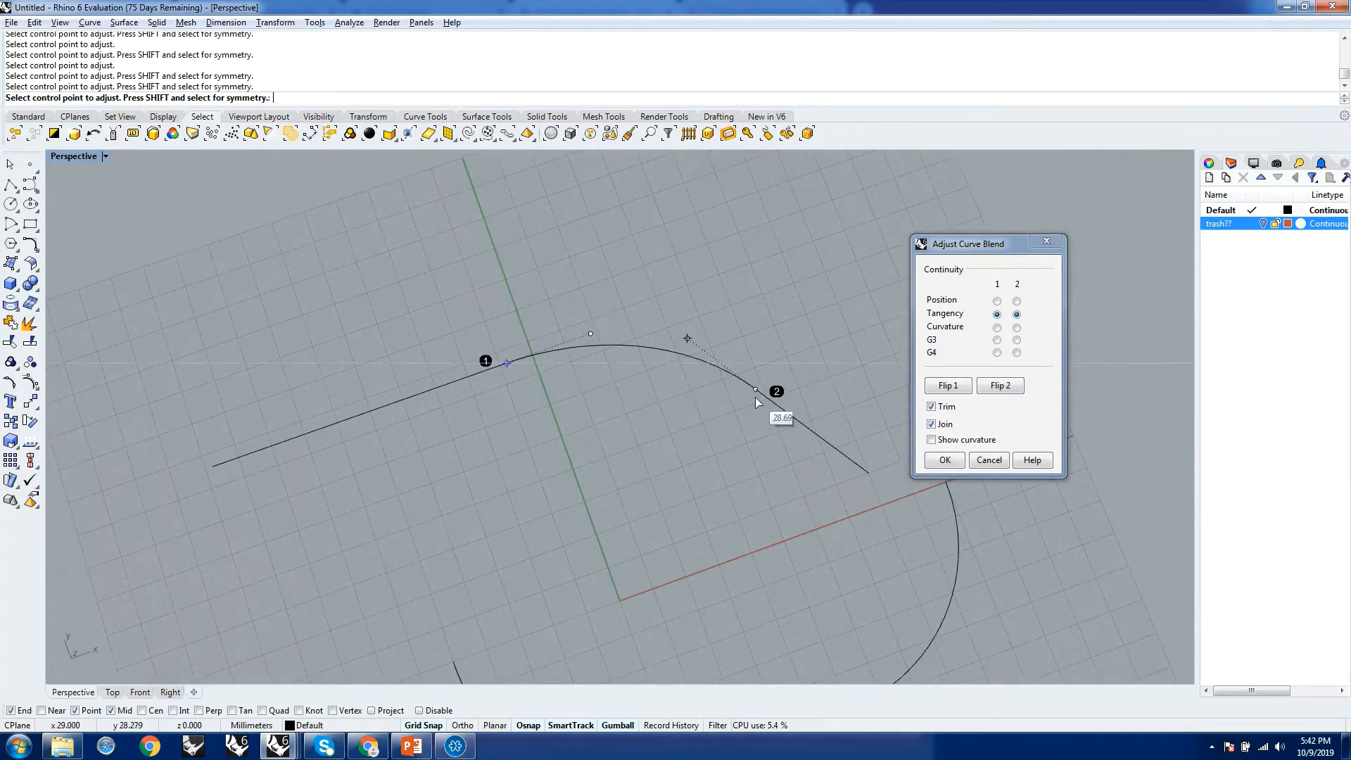
pyautogui.scroll(3, 786, 402)
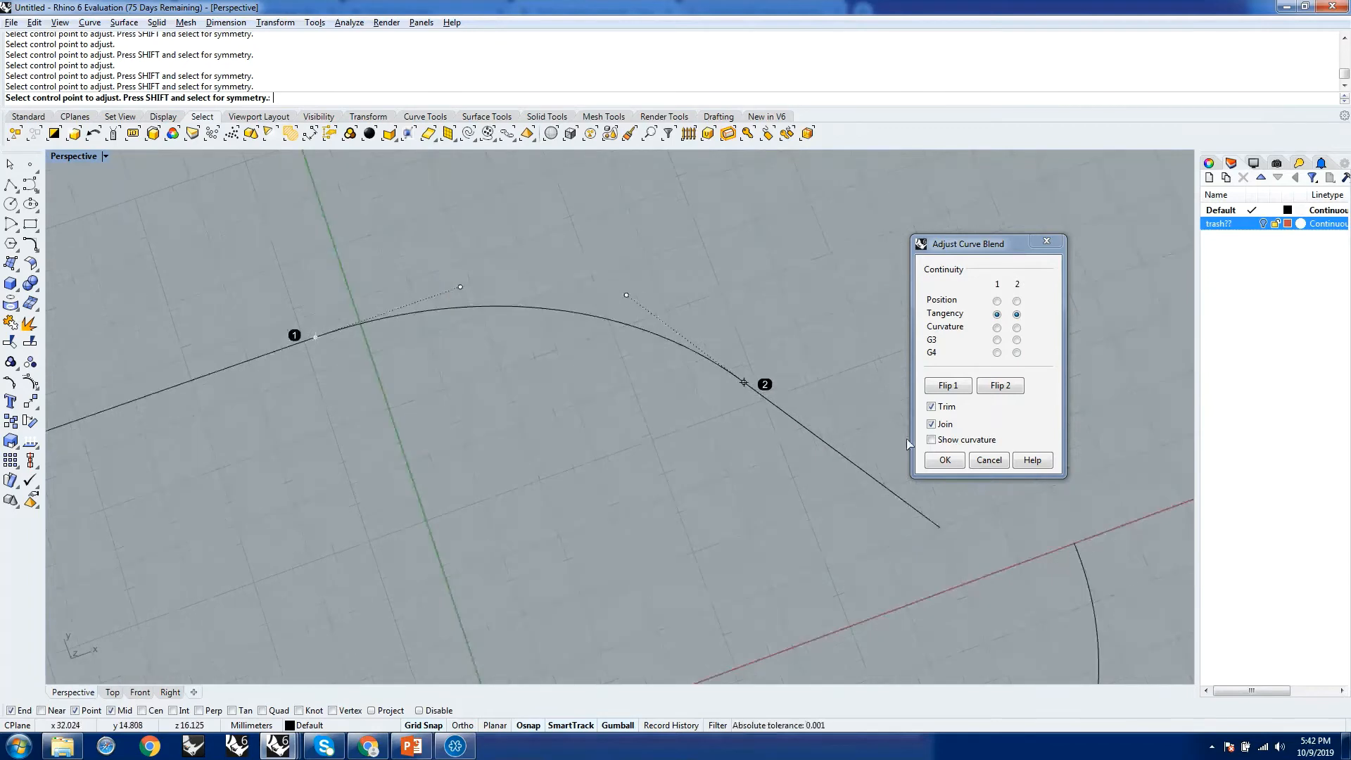
pyautogui.click(963, 440)
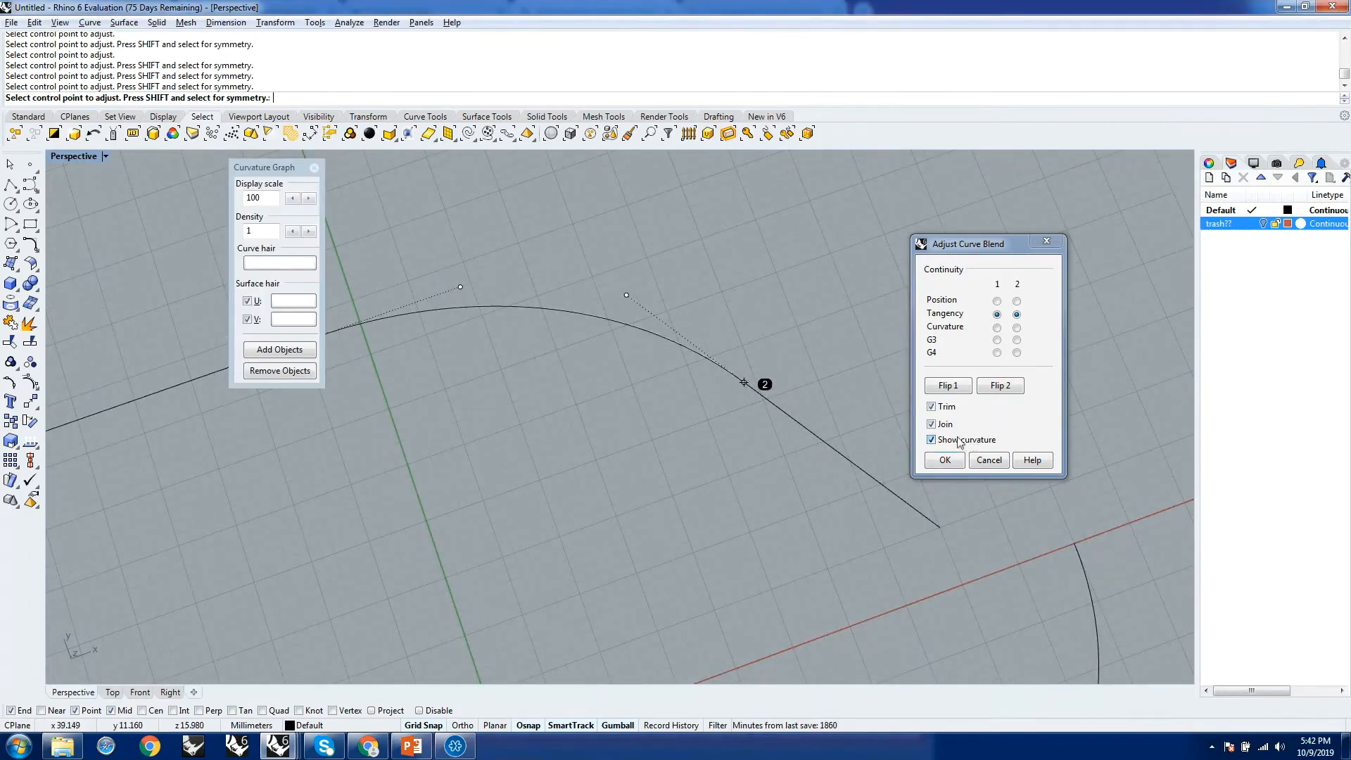
pyautogui.moveTo(261, 167); pyautogui.dragTo(102, 167)
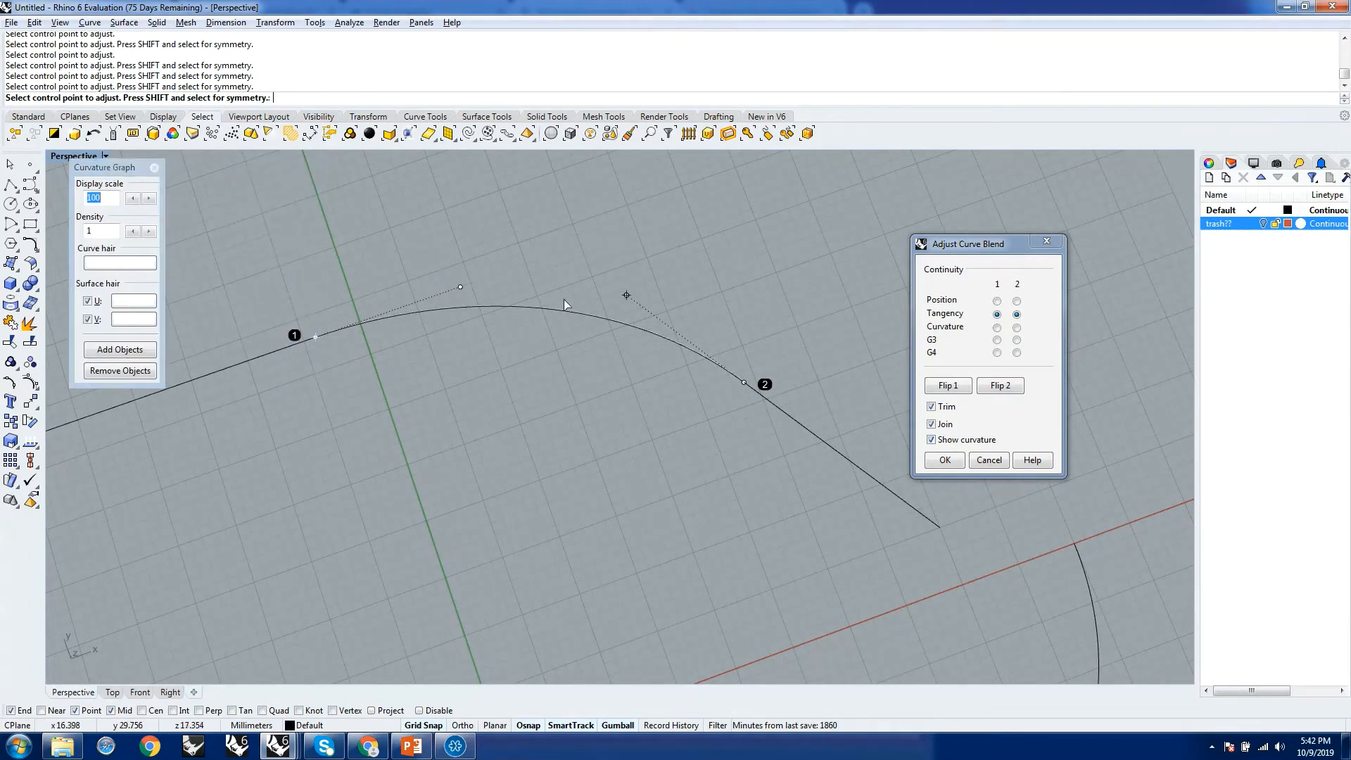
pyautogui.moveTo(564, 298); pyautogui.dragTo(791, 337, button='right')
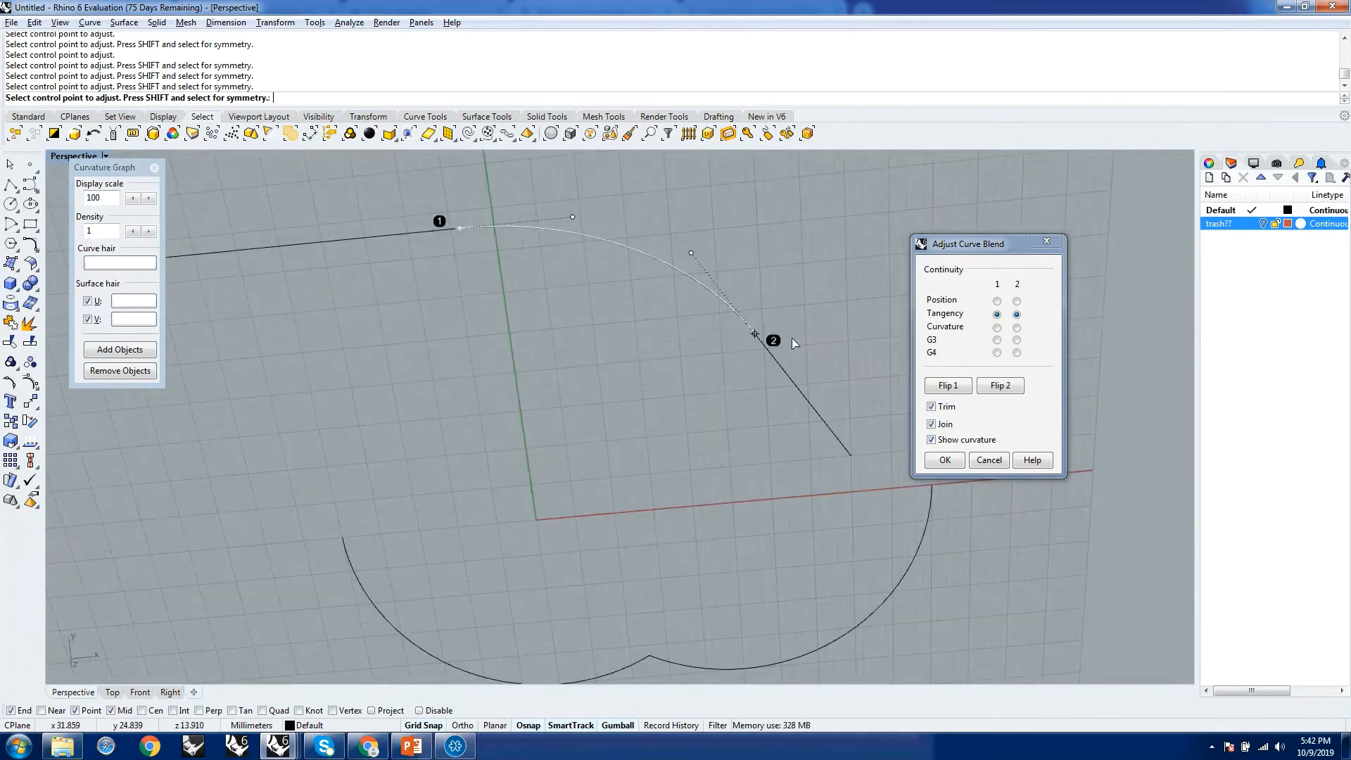
pyautogui.scroll(5, 792, 342)
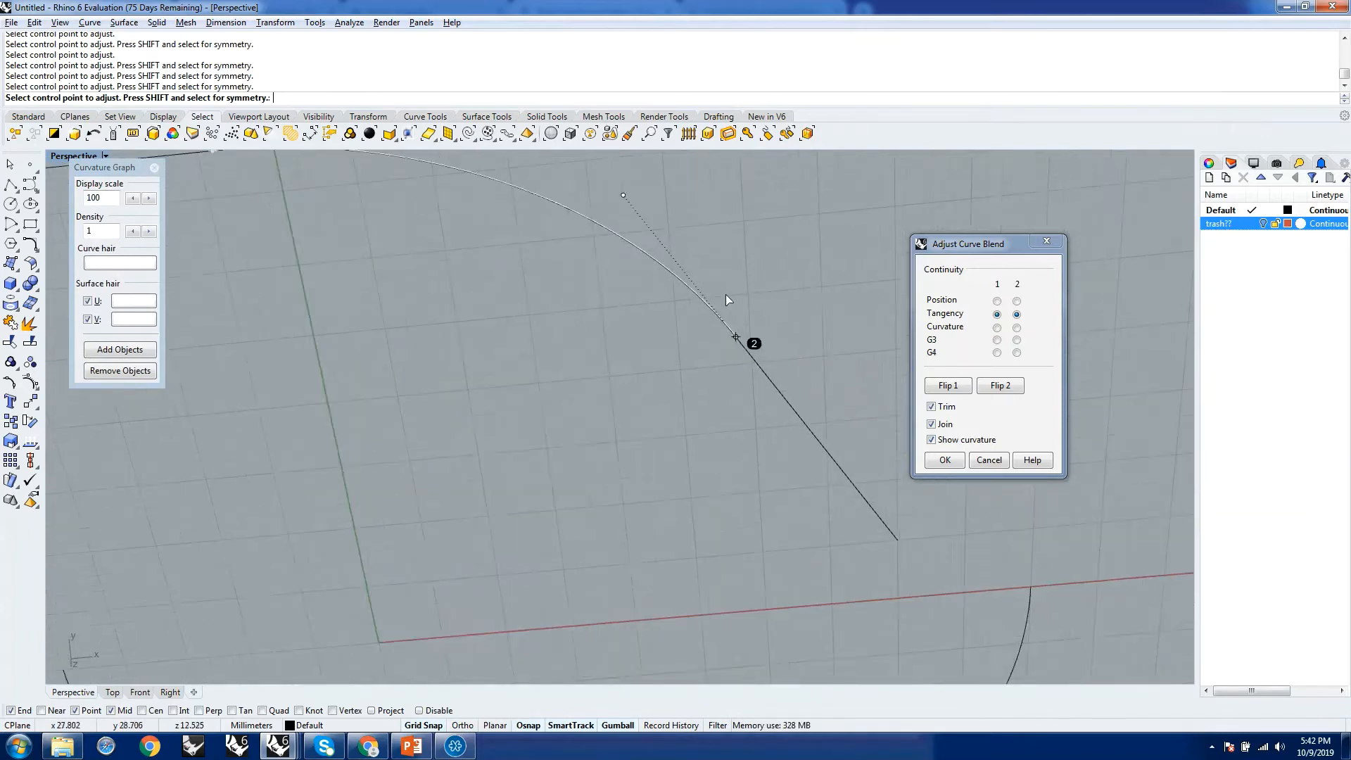
# Try Position continuity at both ends with the curvature graph on, and return both ends to Tangency
pyautogui.click(997, 300)
pyautogui.click(1016, 300)
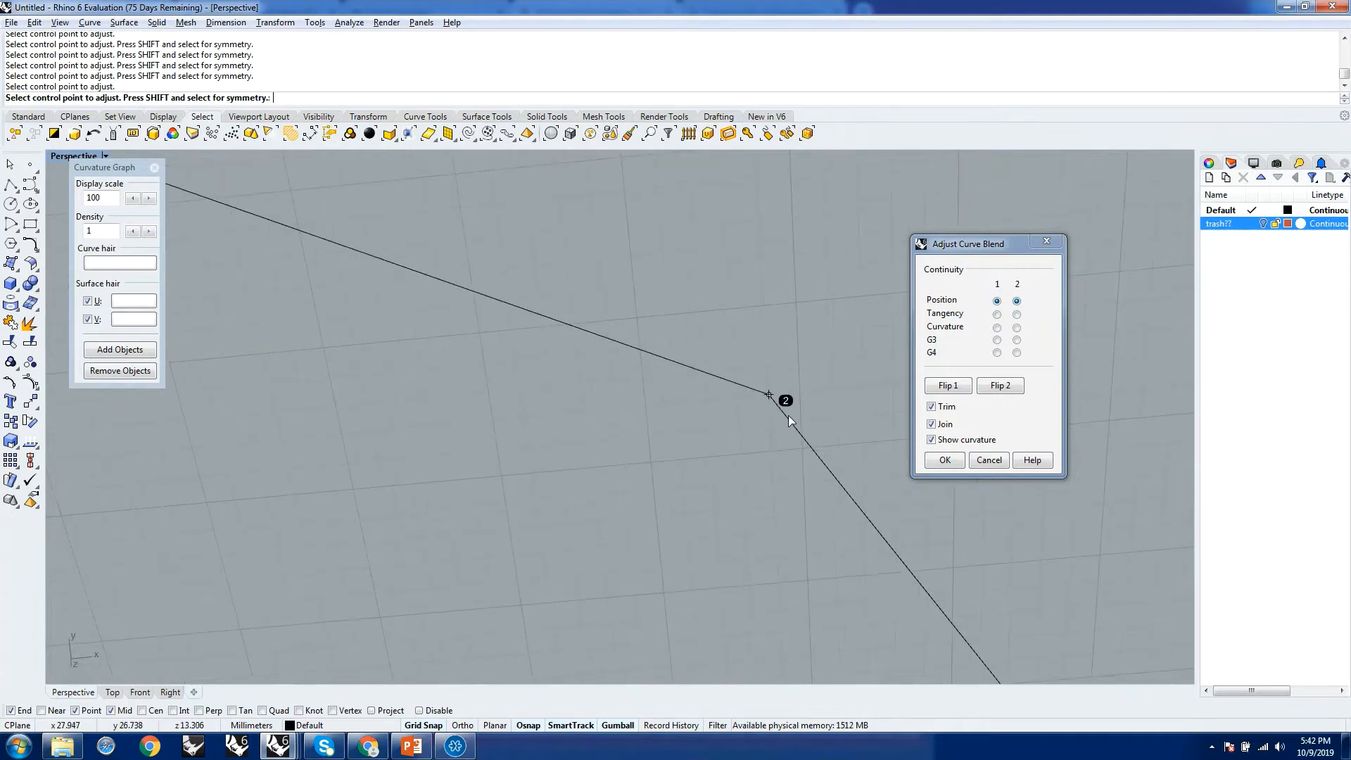
pyautogui.scroll(-5, 788, 416)
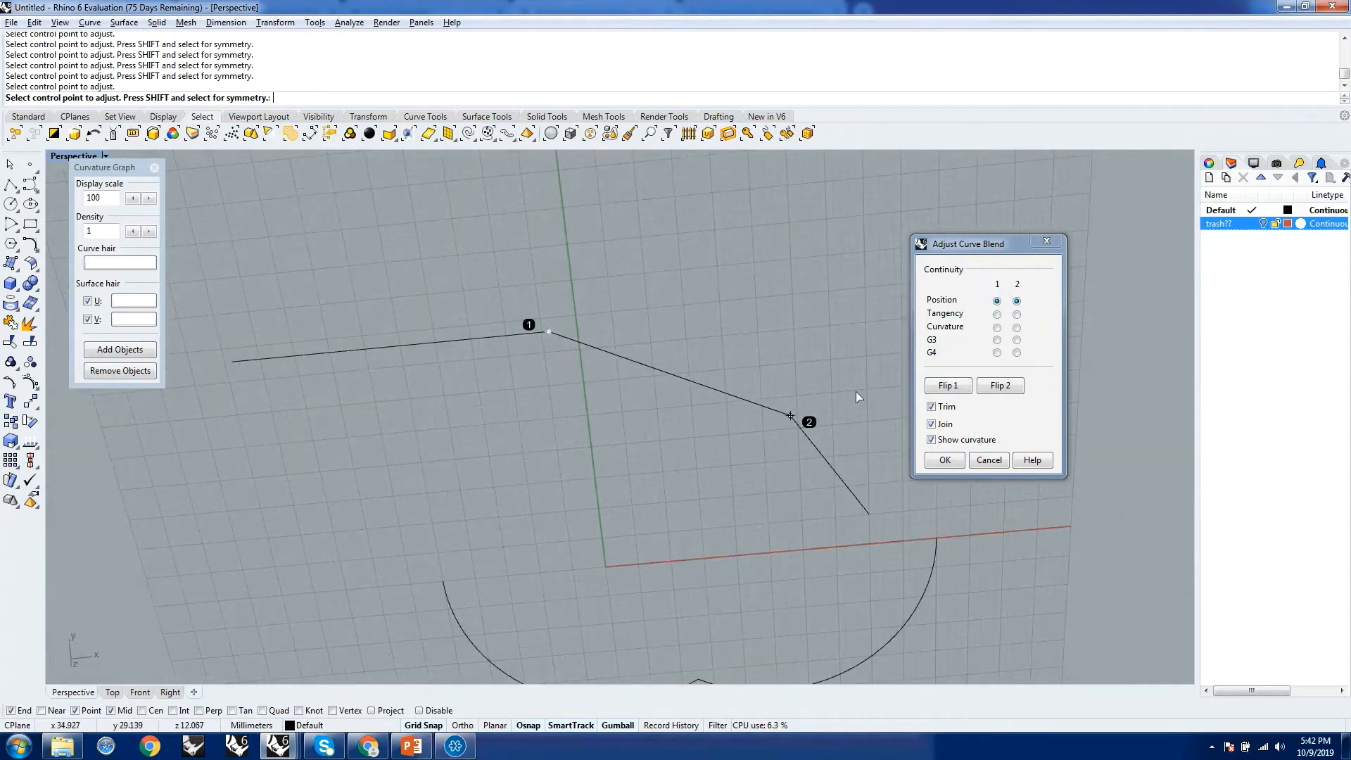
pyautogui.click(997, 314)
pyautogui.click(1017, 314)
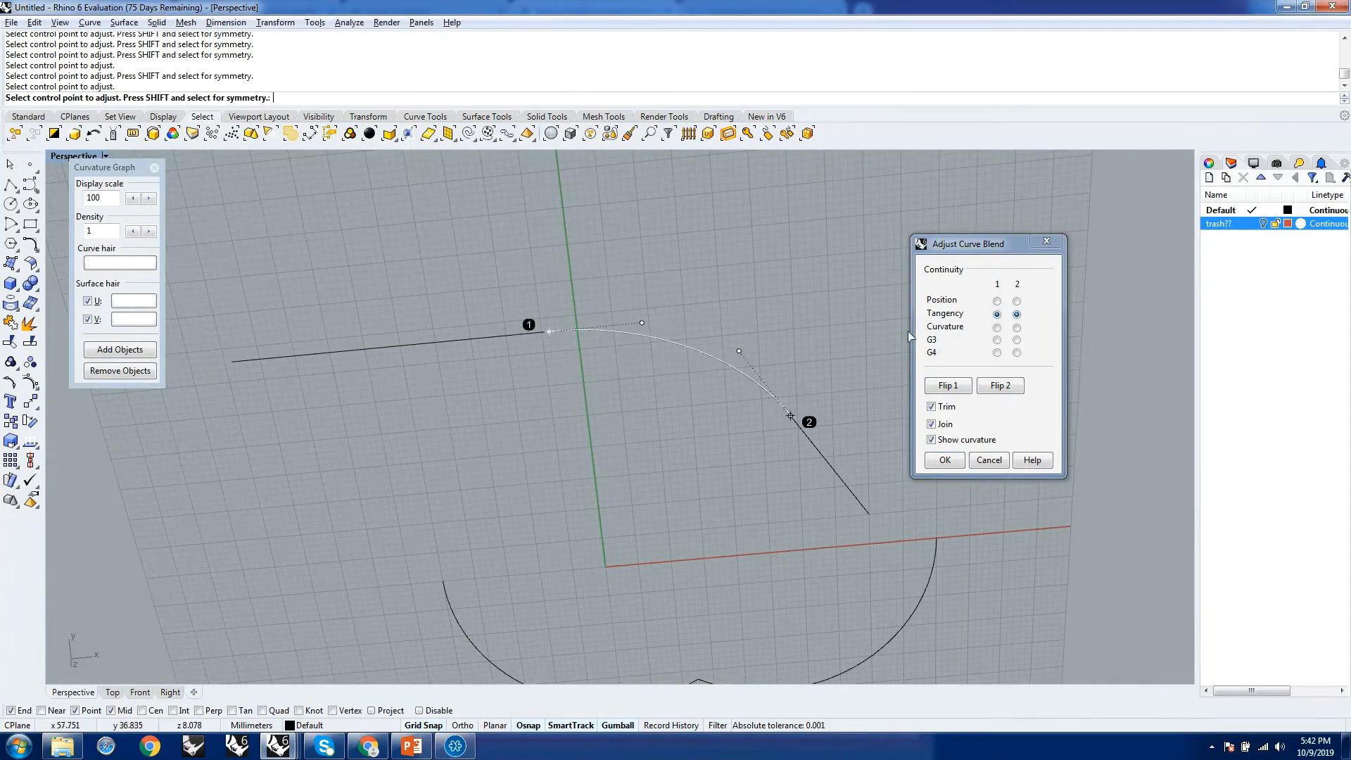
pyautogui.scroll(5, 739, 376)
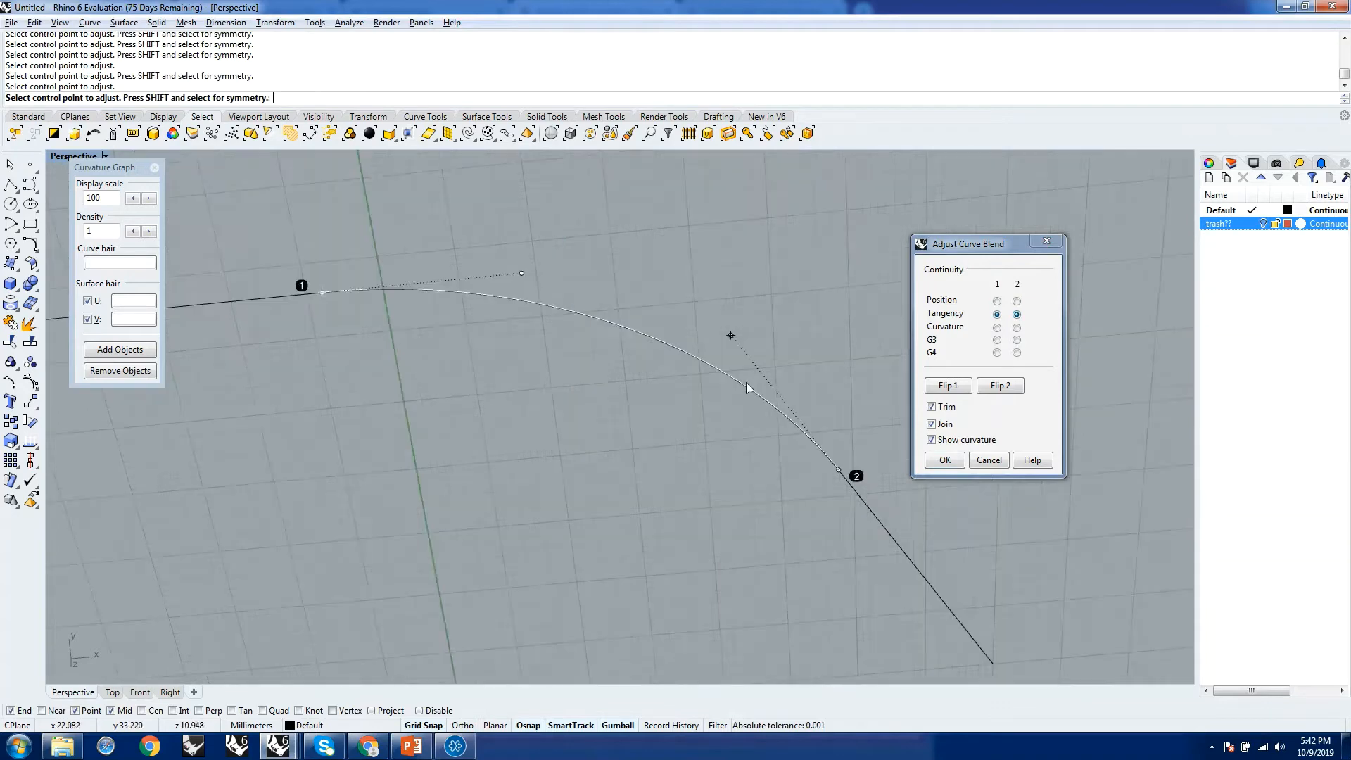
# Pull the tangent handle at end 2 close to its endpoint to sharpen the bend, and extend it back out
pyautogui.click(727, 309)
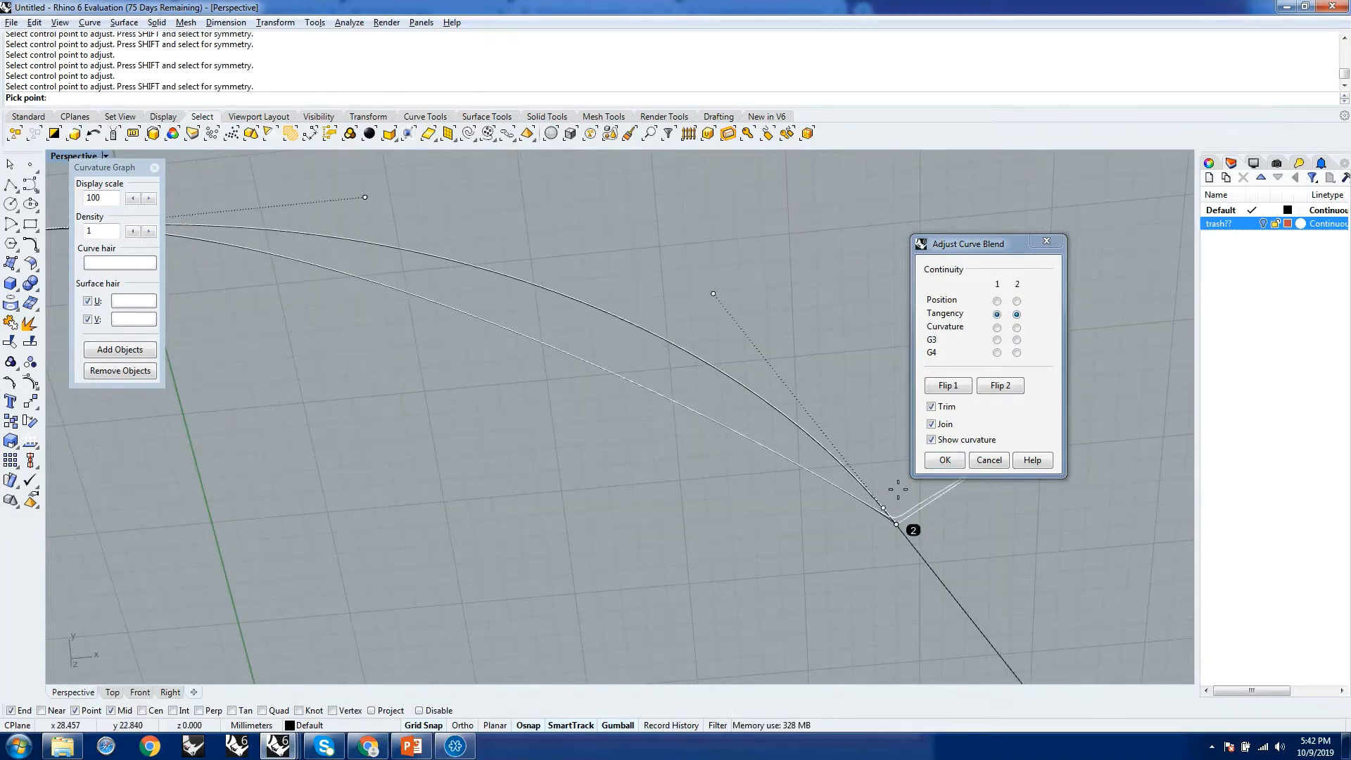
pyautogui.click(898, 488)
pyautogui.moveTo(757, 415); pyautogui.dragTo(791, 363, button='right')
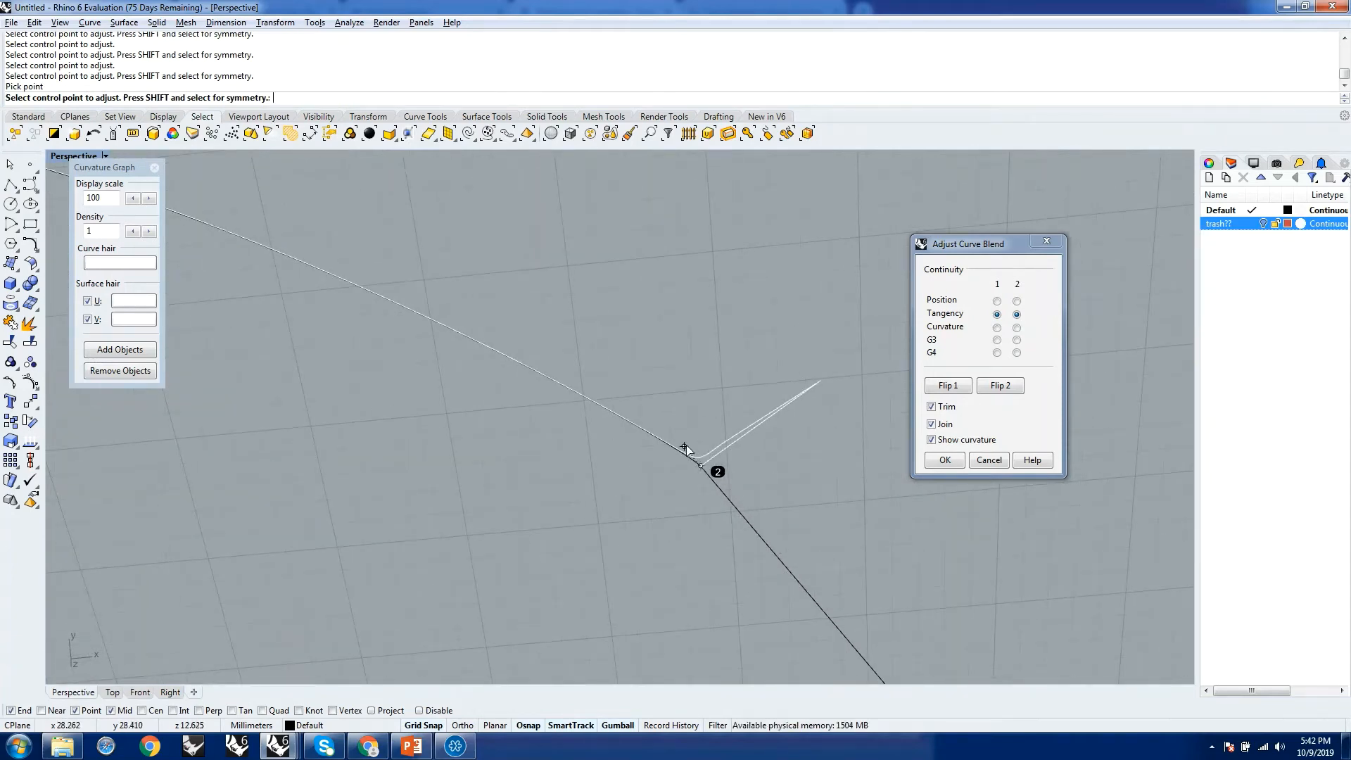
pyautogui.click(684, 446)
pyautogui.click(390, 206)
pyautogui.scroll(-3, 799, 397)
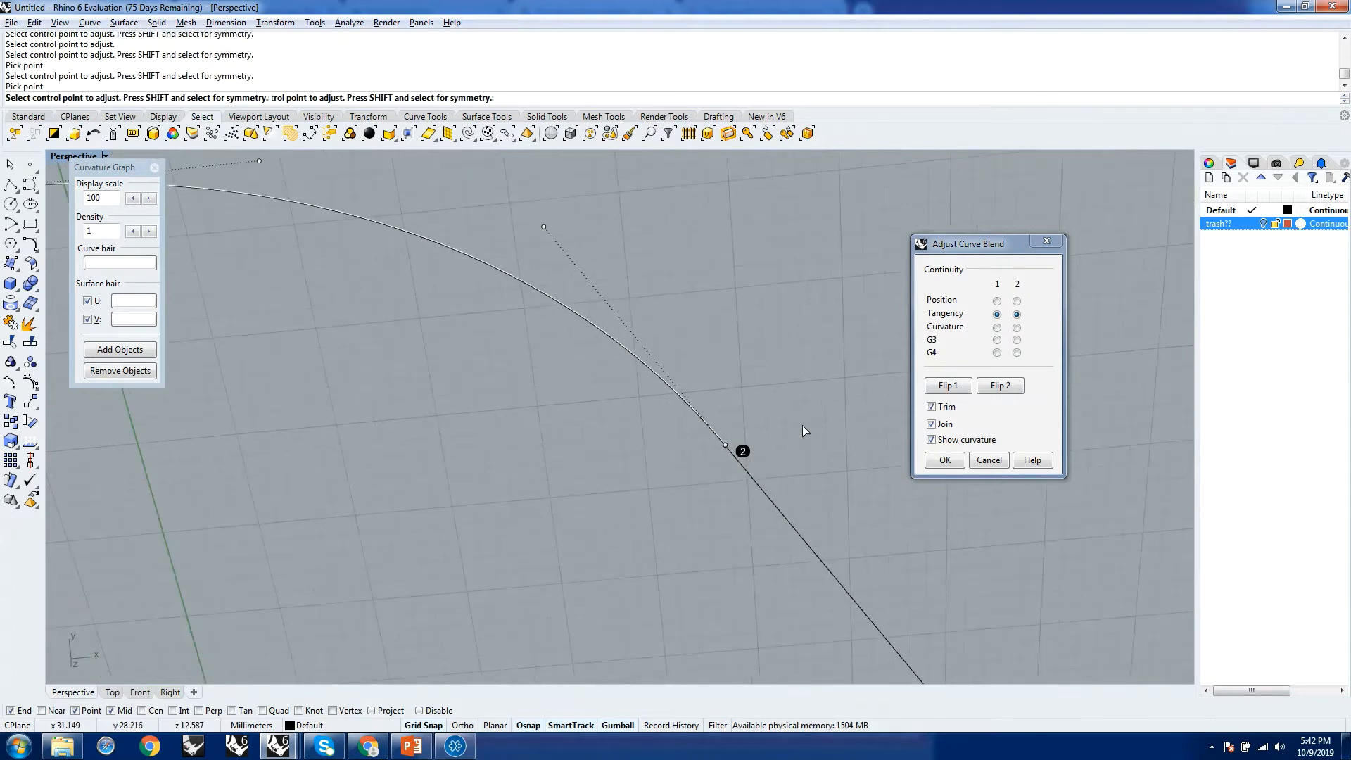
# Review the whole blend in the Perspective view and accept it with Tangency, Trim and Join applied
pyautogui.scroll(-3, 802, 427)
pyautogui.moveTo(465, 533); pyautogui.dragTo(514, 343, button='right')
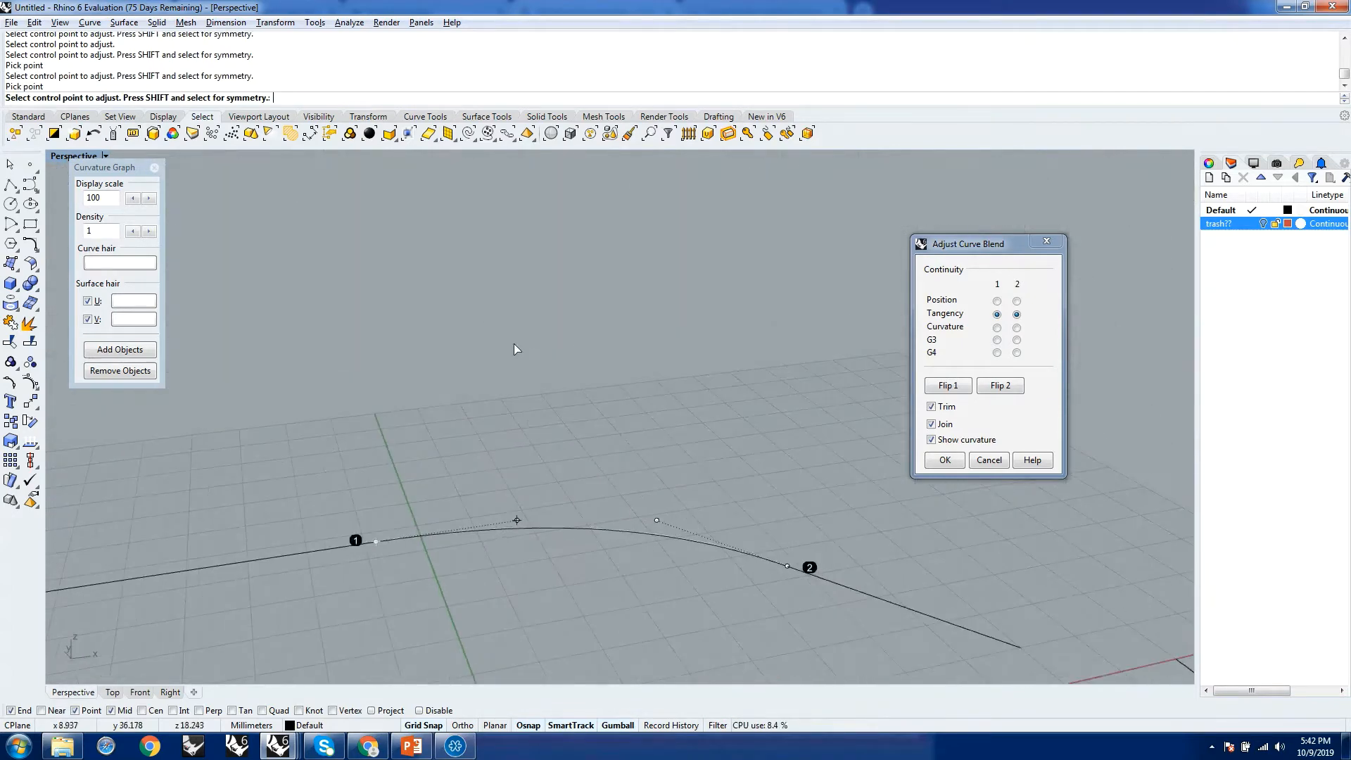
pyautogui.scroll(-3, 514, 344)
pyautogui.scroll(-3, 542, 370)
pyautogui.moveTo(593, 393); pyautogui.dragTo(595, 426, button='right')
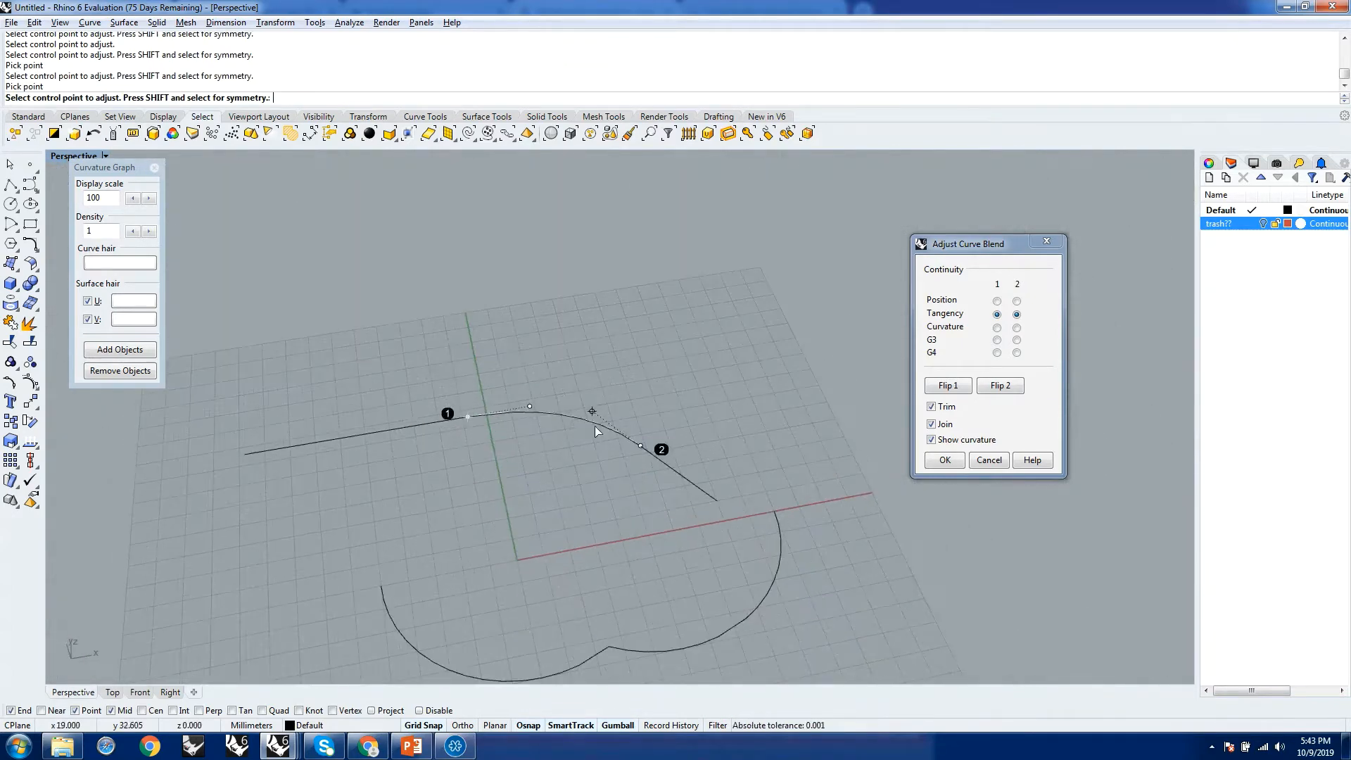
pyautogui.click(944, 460)
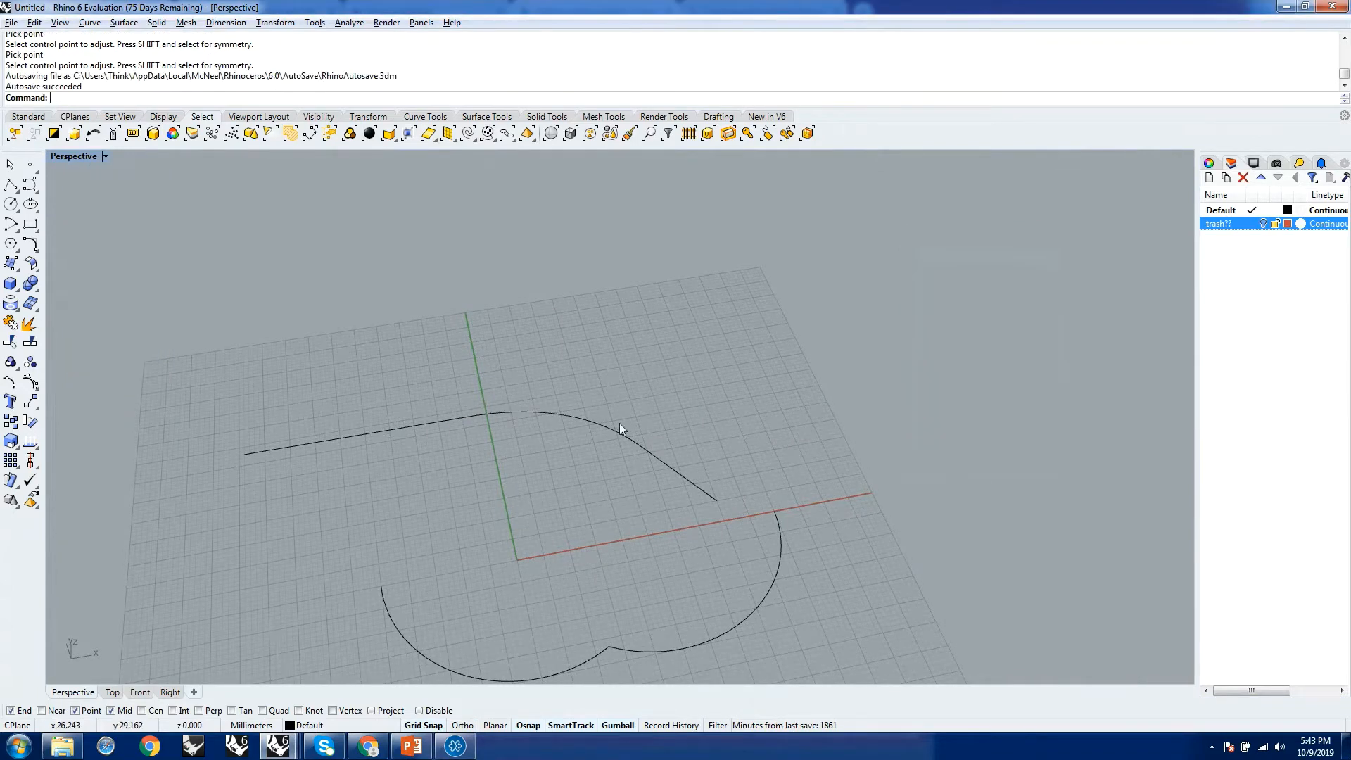
# Delete the joined demonstration curve made from the two lines and the blend, leaving only the two arcs
pyautogui.click(589, 420)
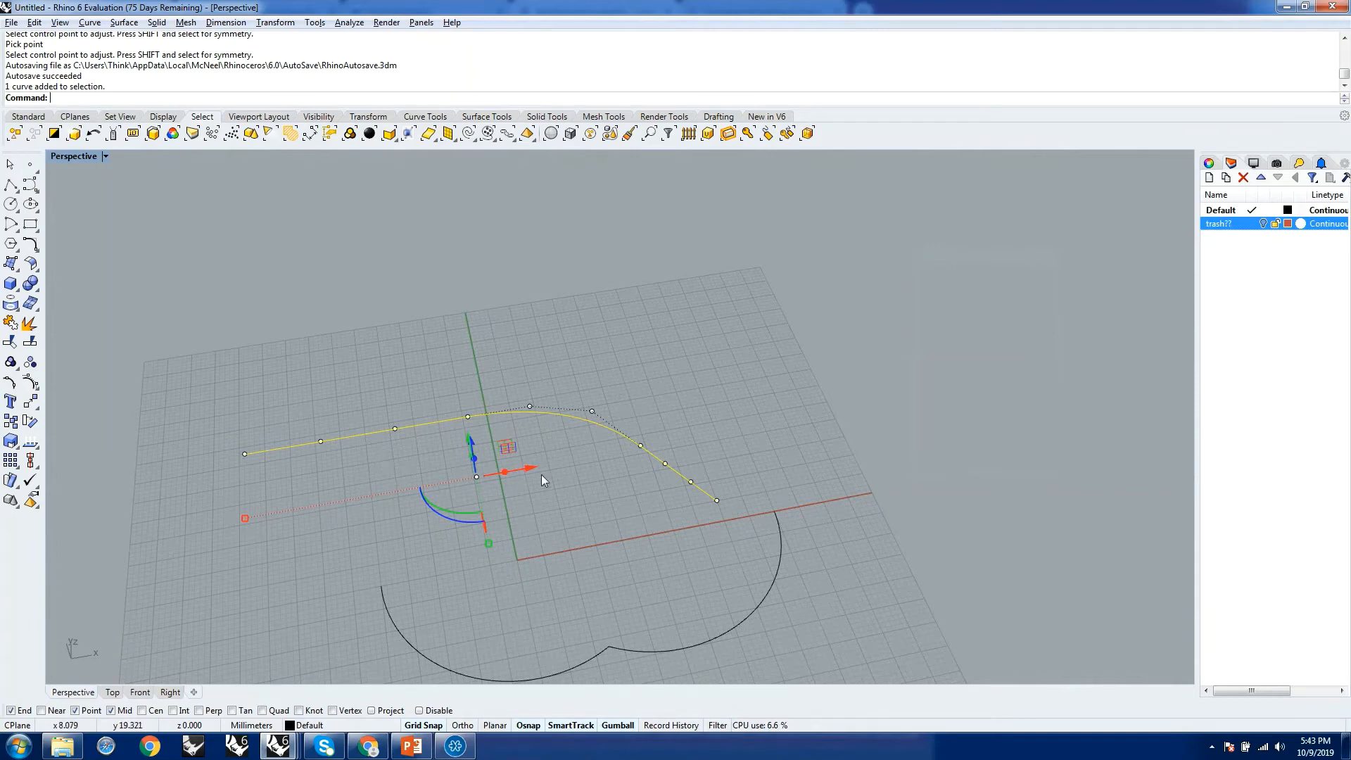
pyautogui.press('Delete')
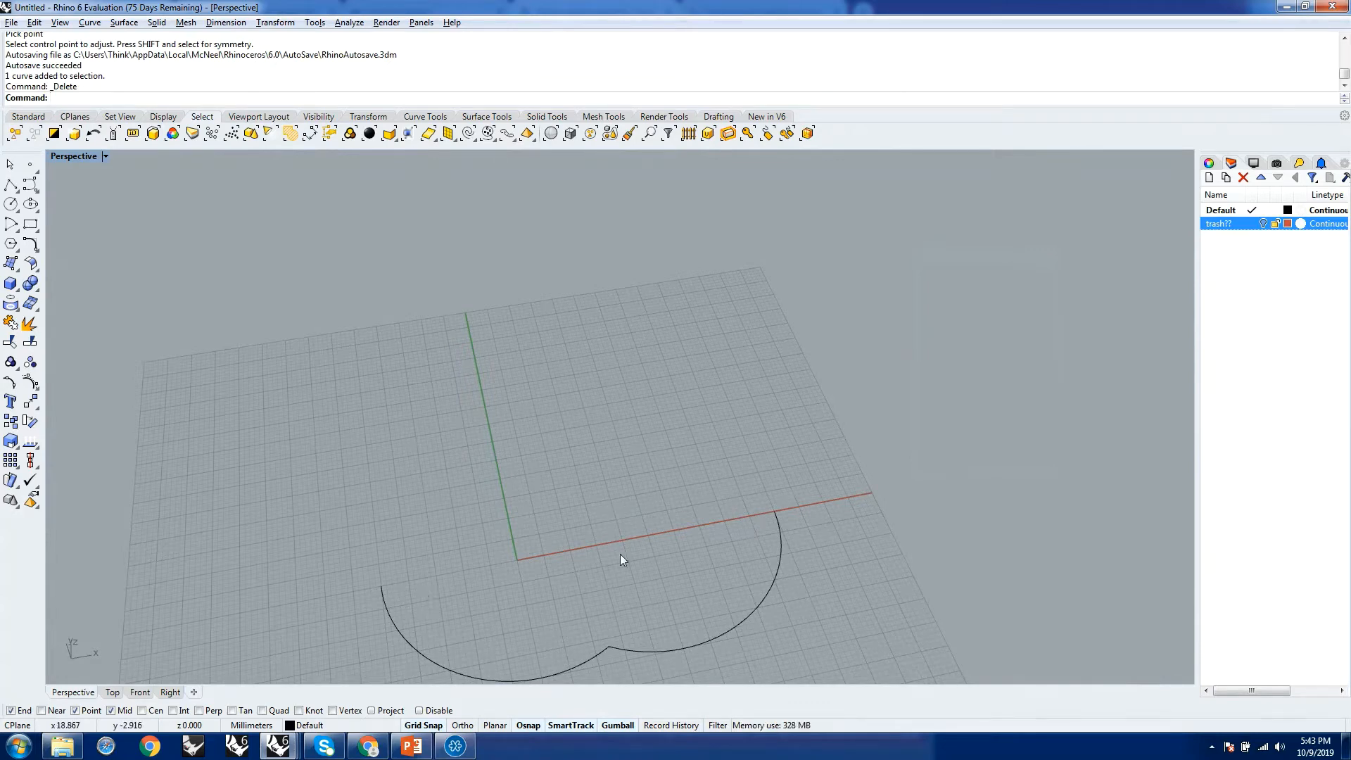
pyautogui.scroll(-5, 628, 542)
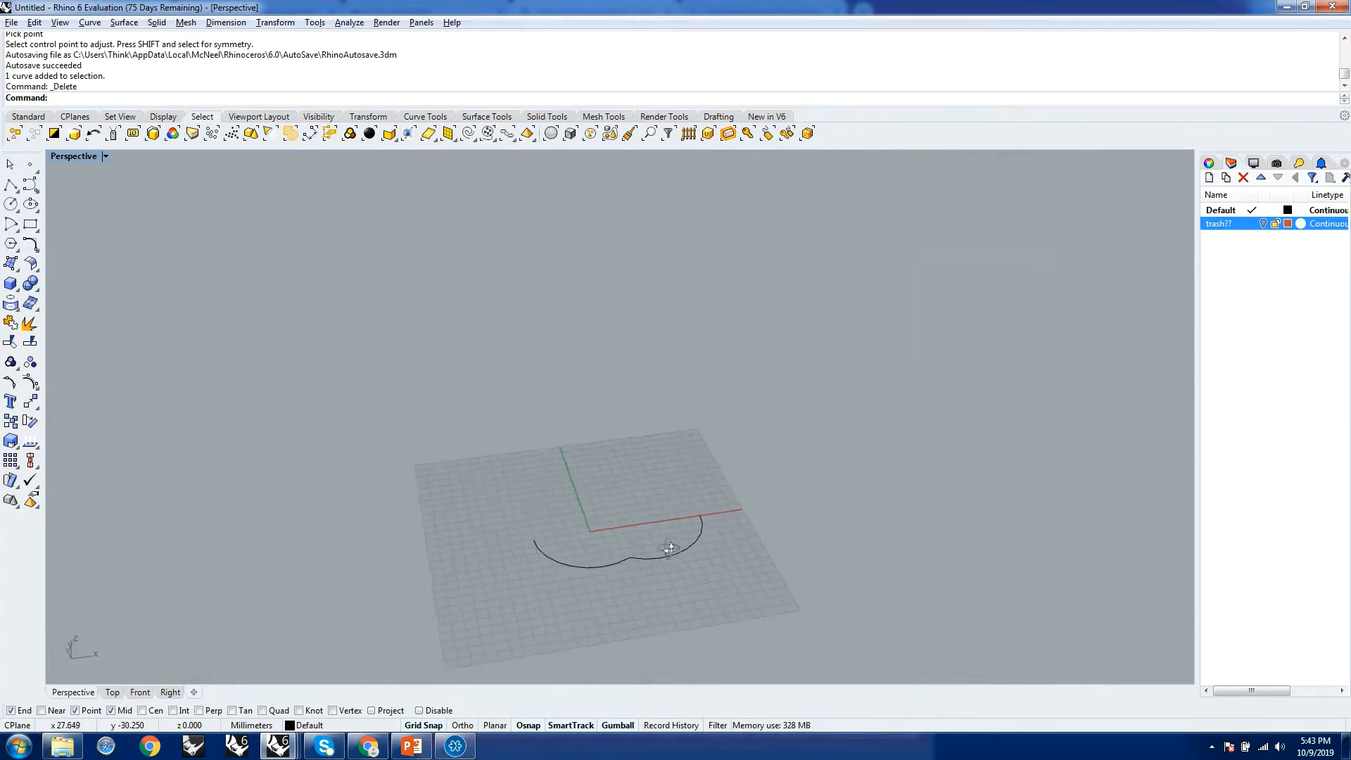
pyautogui.scroll(5, 635, 594)
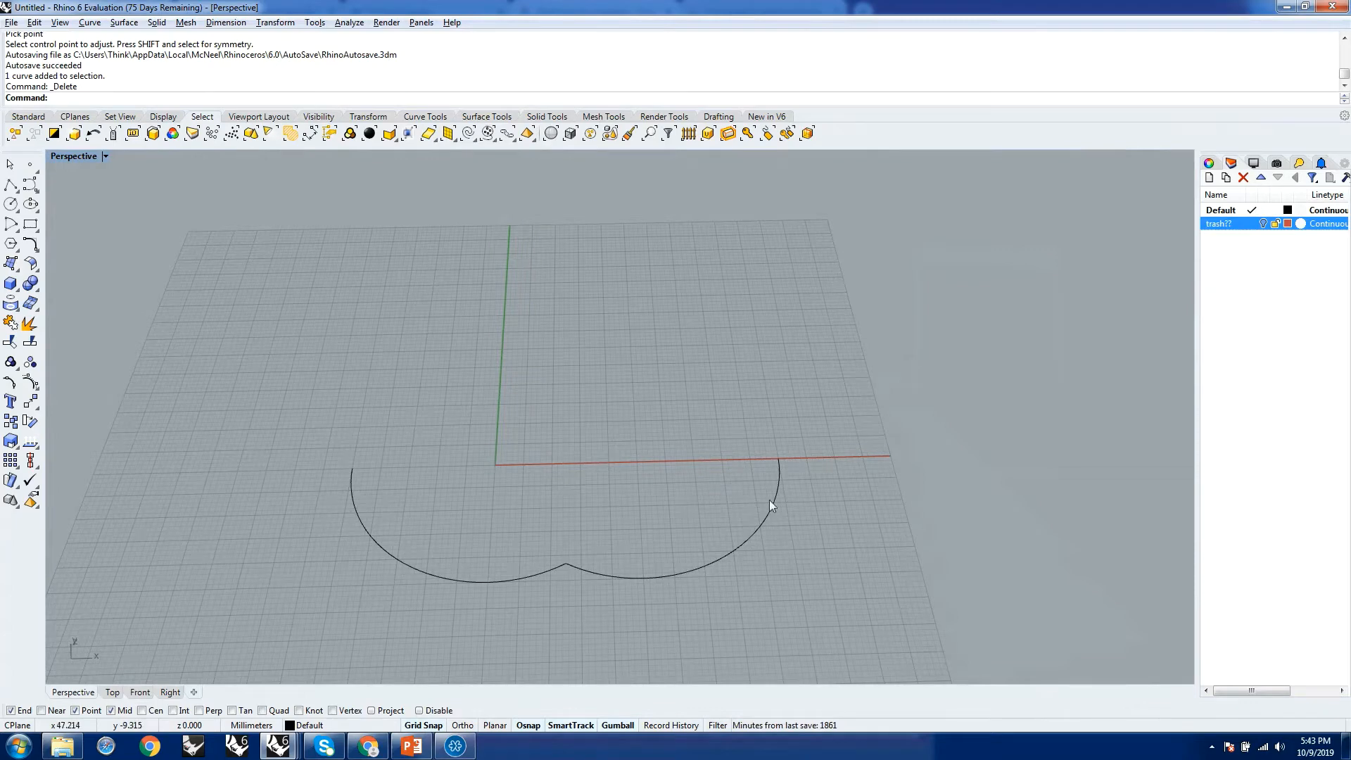
# Undo the deletion of the joined demonstration curve and the BlendCrv that made it, going back to two separate lines
pyautogui.moveTo(770, 500); pyautogui.dragTo(340, 194, button='right')
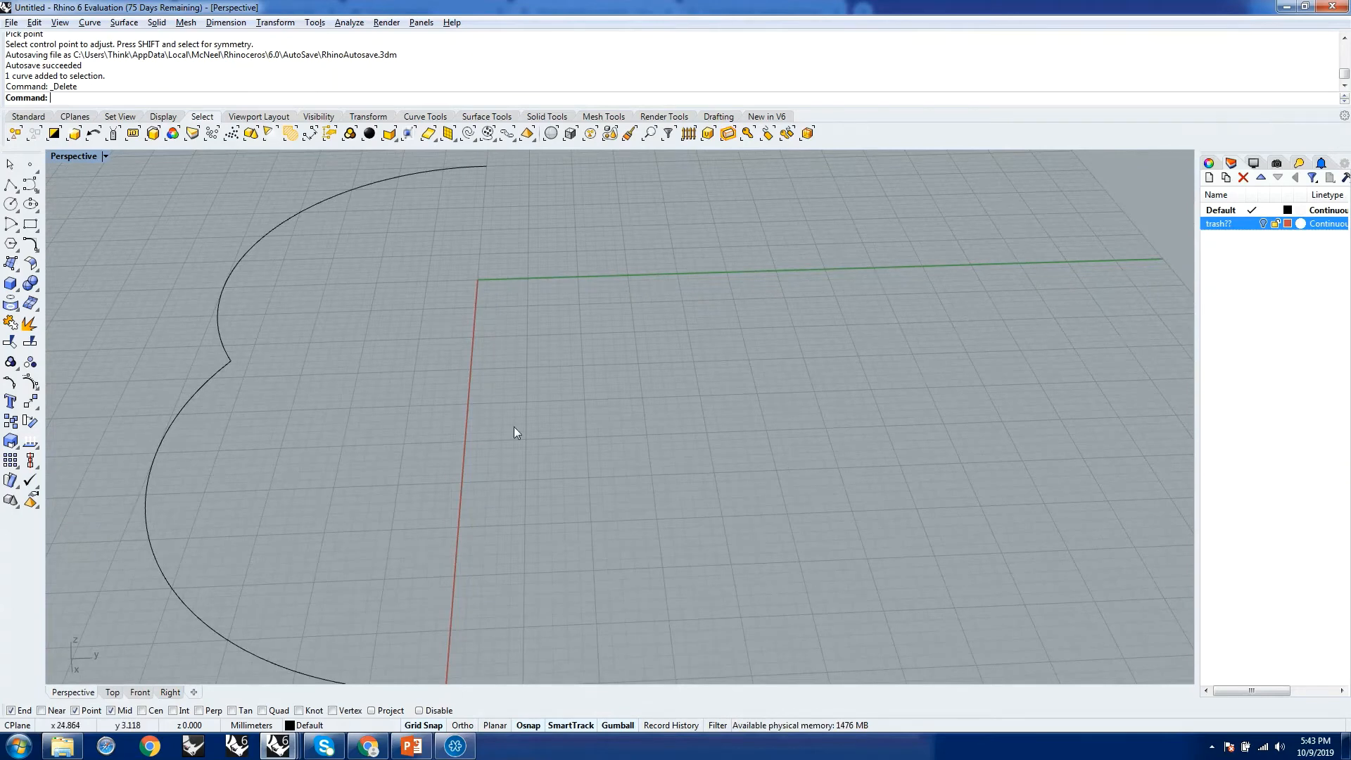
pyautogui.keyDown('ctrl'); pyautogui.moveTo(513, 426); pyautogui.dragTo(609, 518, button='right'); pyautogui.keyUp('ctrl')
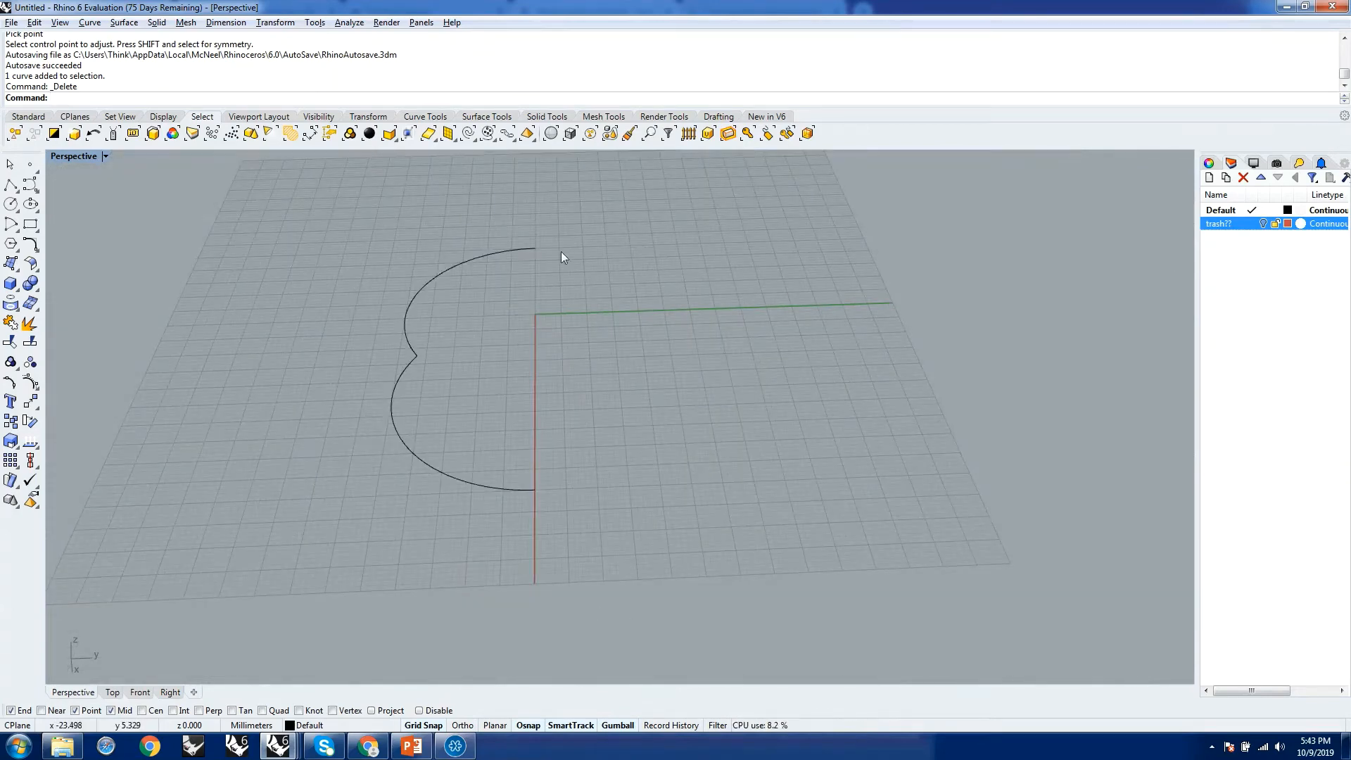
pyautogui.moveTo(434, 311); pyautogui.dragTo(661, 340, button='right')
pyautogui.hotkey('ctrl', 'z')
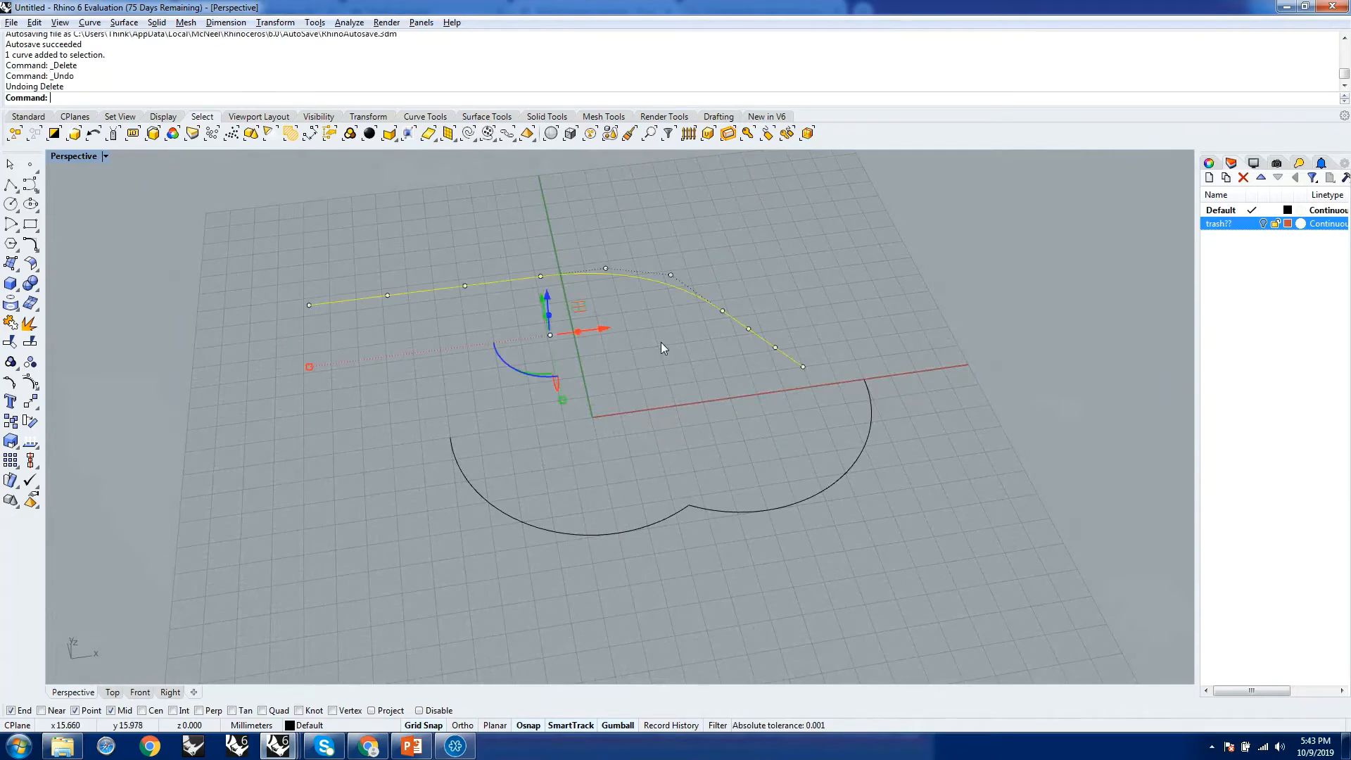
pyautogui.hotkey('ctrl', 'z')
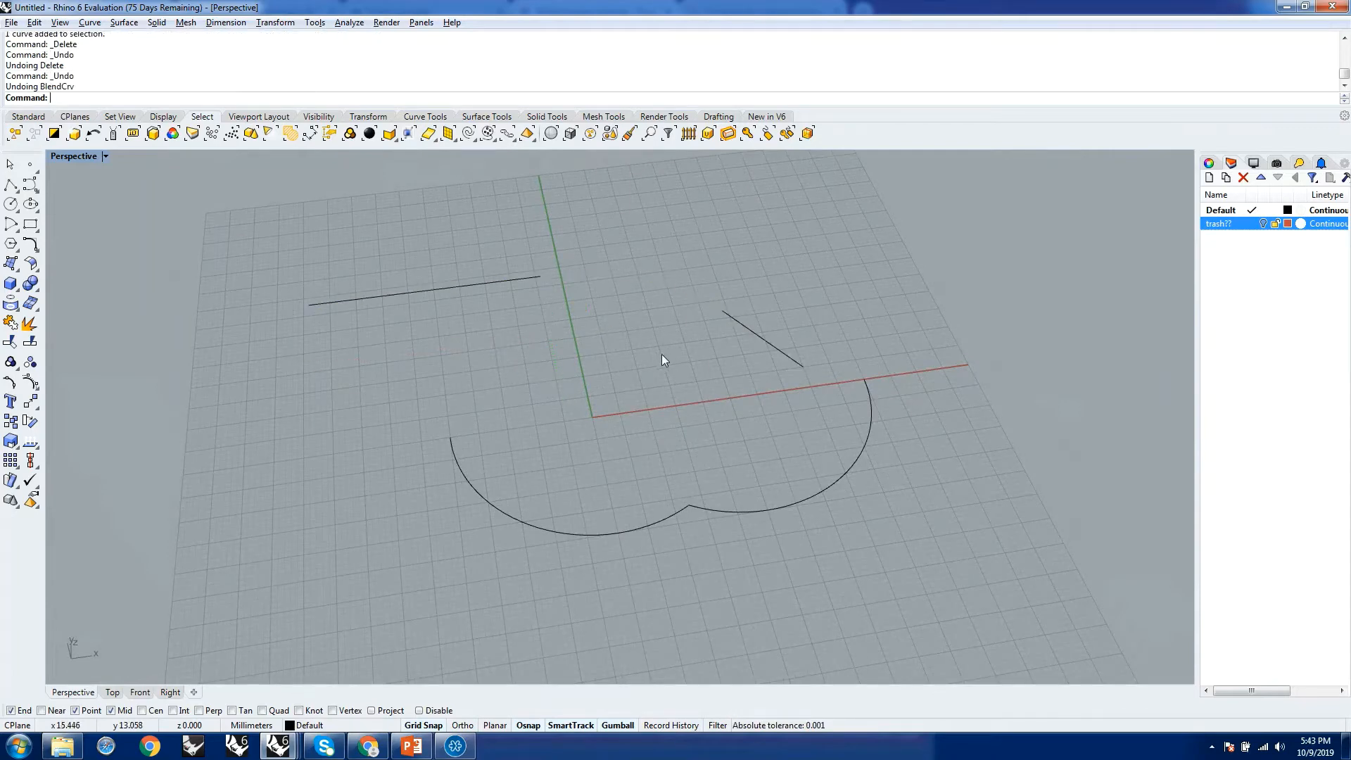
# Raise the short line vertically about 23 mm above the construction plane, leaving the long line on the grid
pyautogui.click(742, 324)
pyautogui.moveTo(769, 297); pyautogui.dragTo(779, 184)
pyautogui.click(909, 297)
pyautogui.moveTo(909, 297); pyautogui.dragTo(828, 327, button='right')
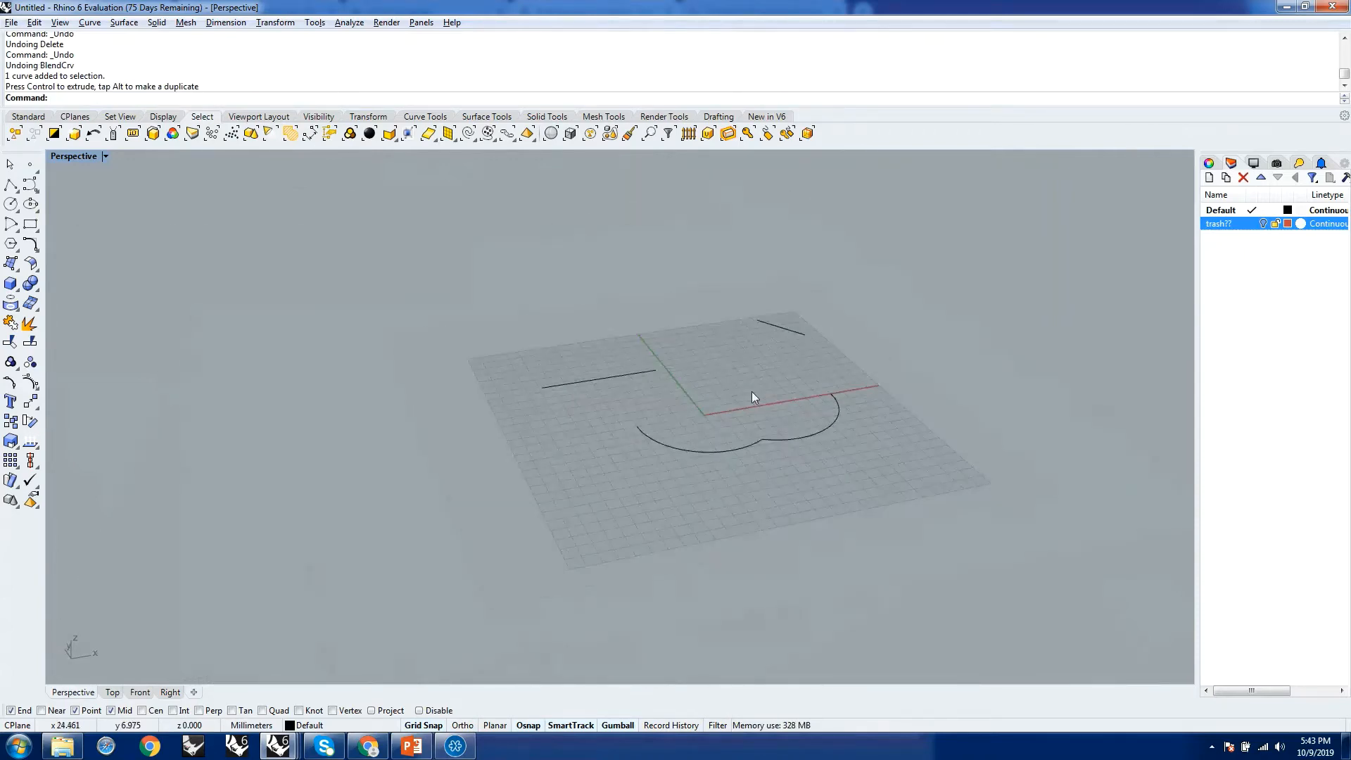
pyautogui.scroll(3, 751, 373)
# Try a BlendCrv with Tangency between the facing ends of the long line and the raised short line, and cancel it
pyautogui.write('BlendCrv')
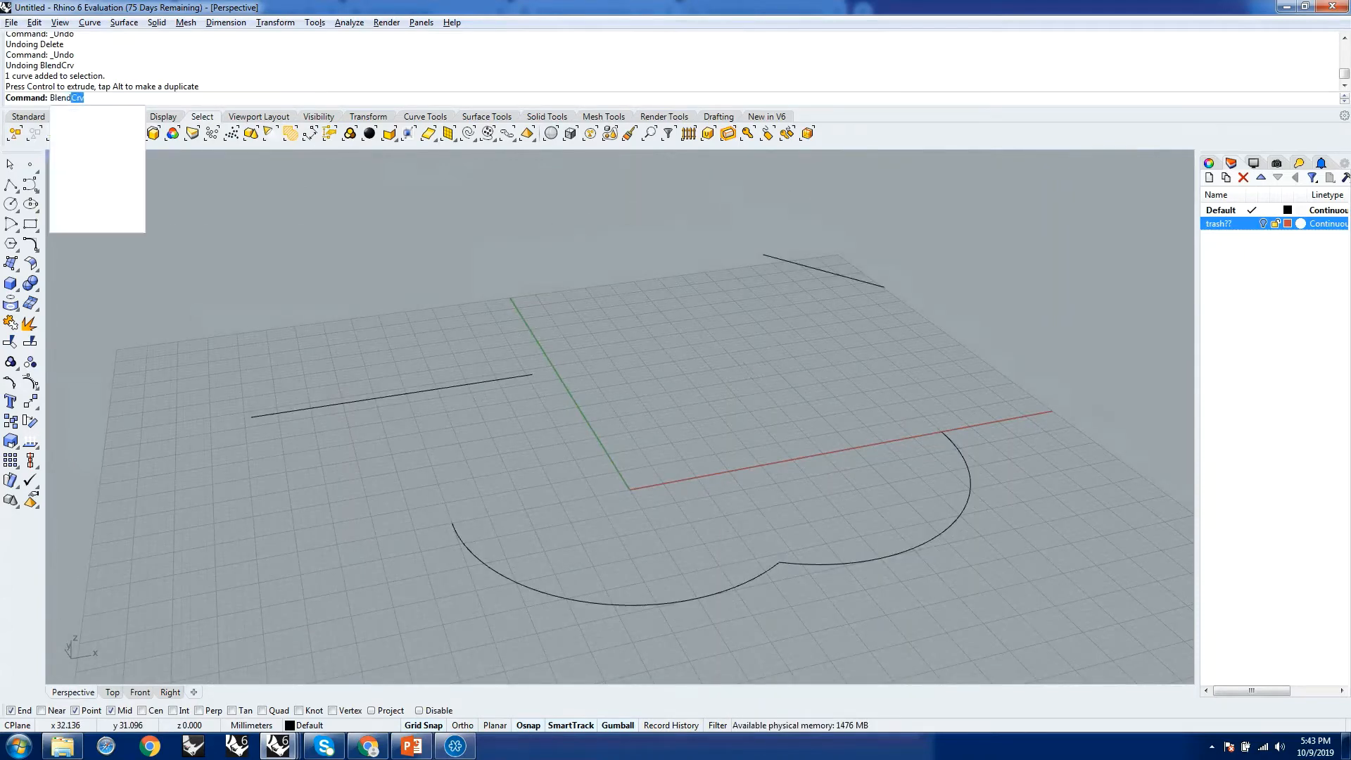
pyautogui.press('Return')
pyautogui.click(529, 378)
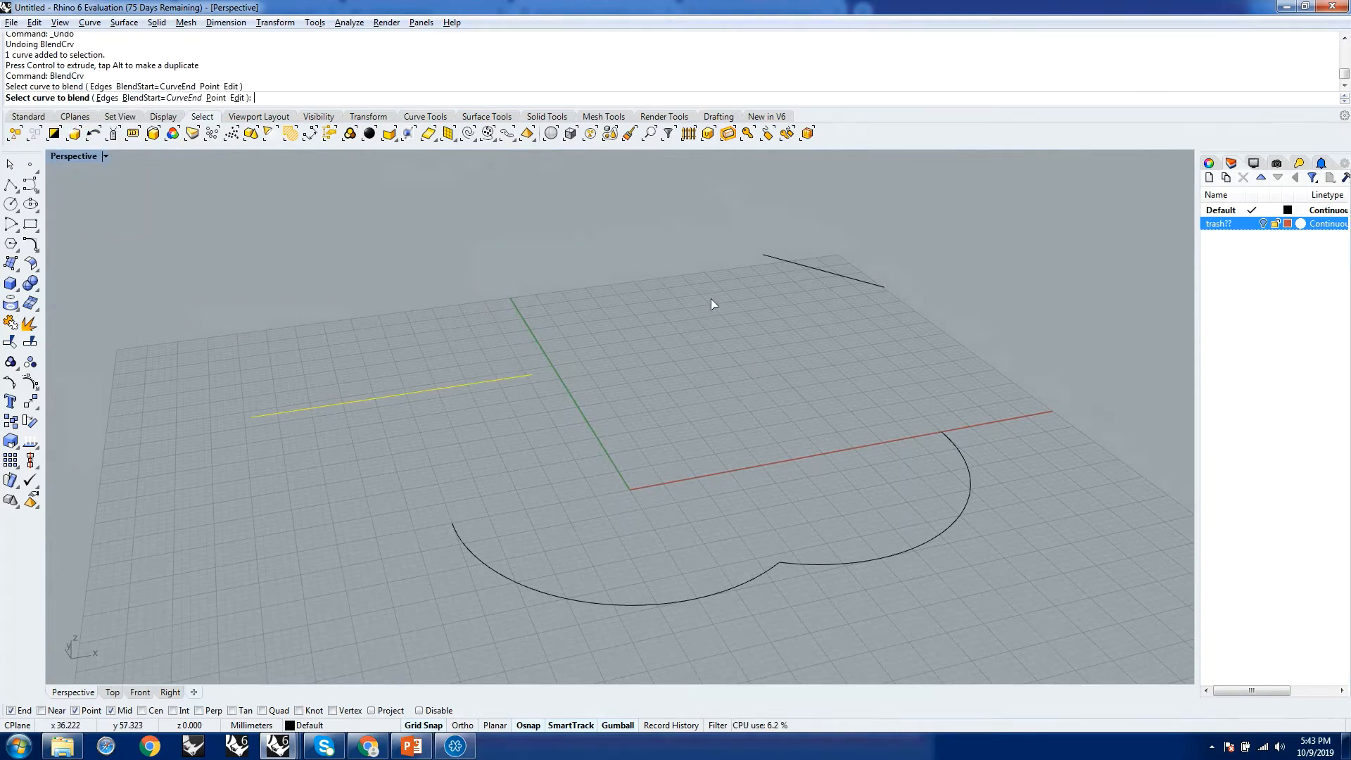
pyautogui.click(764, 254)
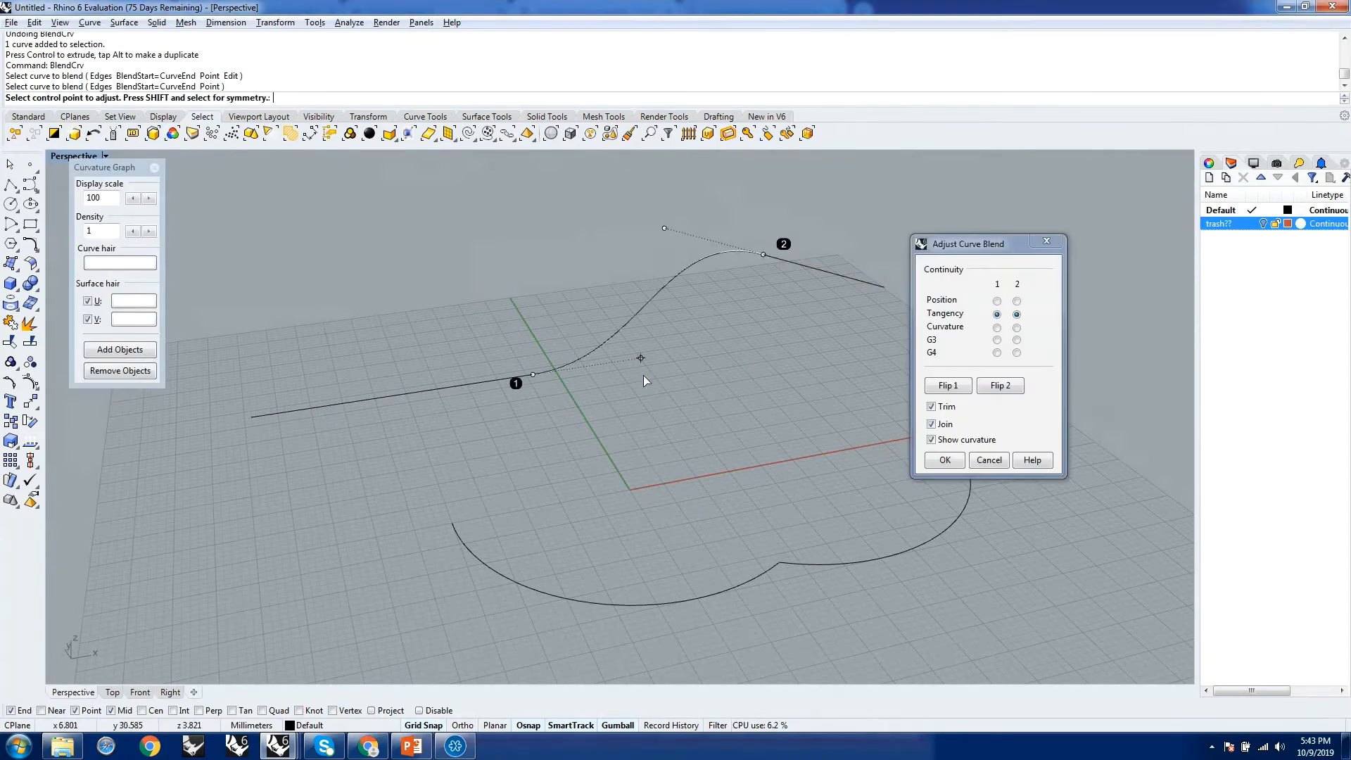
pyautogui.moveTo(501, 323); pyautogui.dragTo(774, 295, button='right')
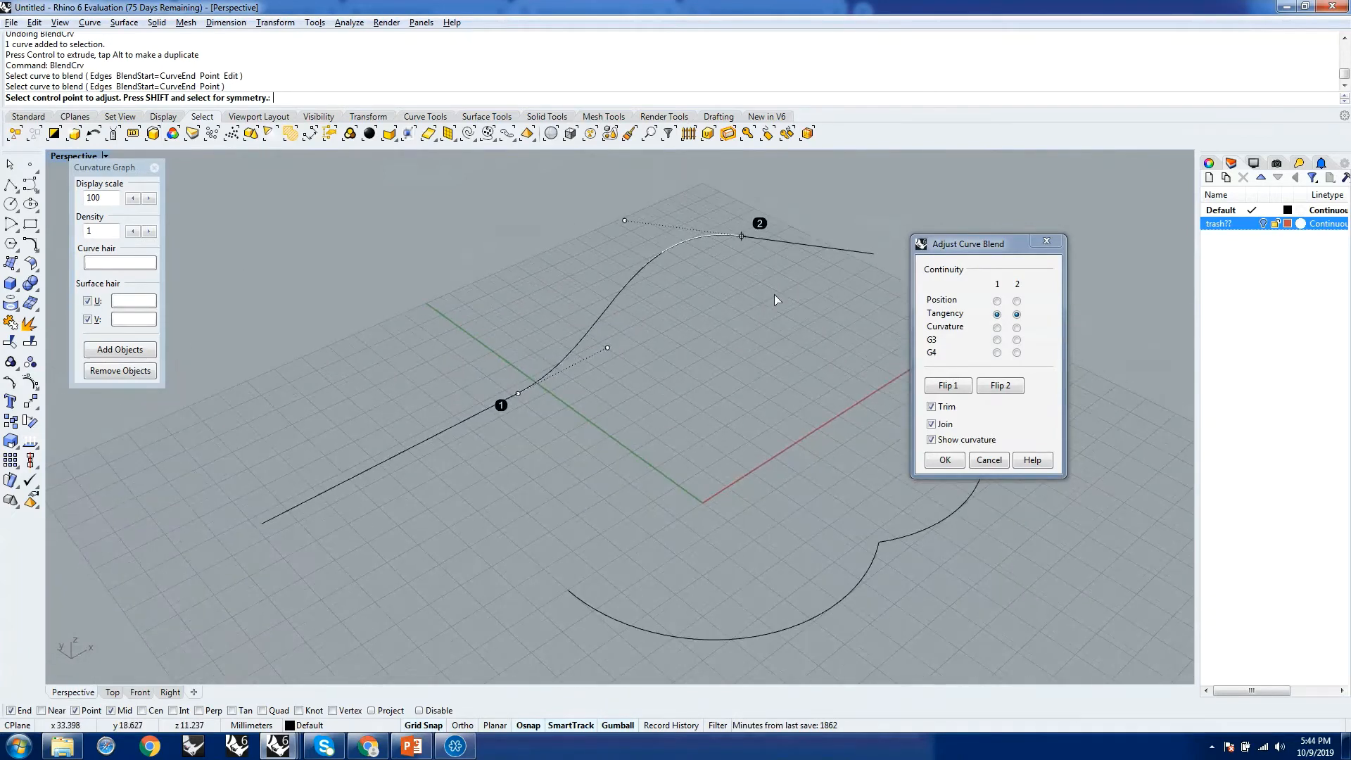
pyautogui.click(974, 463)
# Rotate the raised short line around the X axis about its midpoint to tilt it in space
pyautogui.click(779, 245)
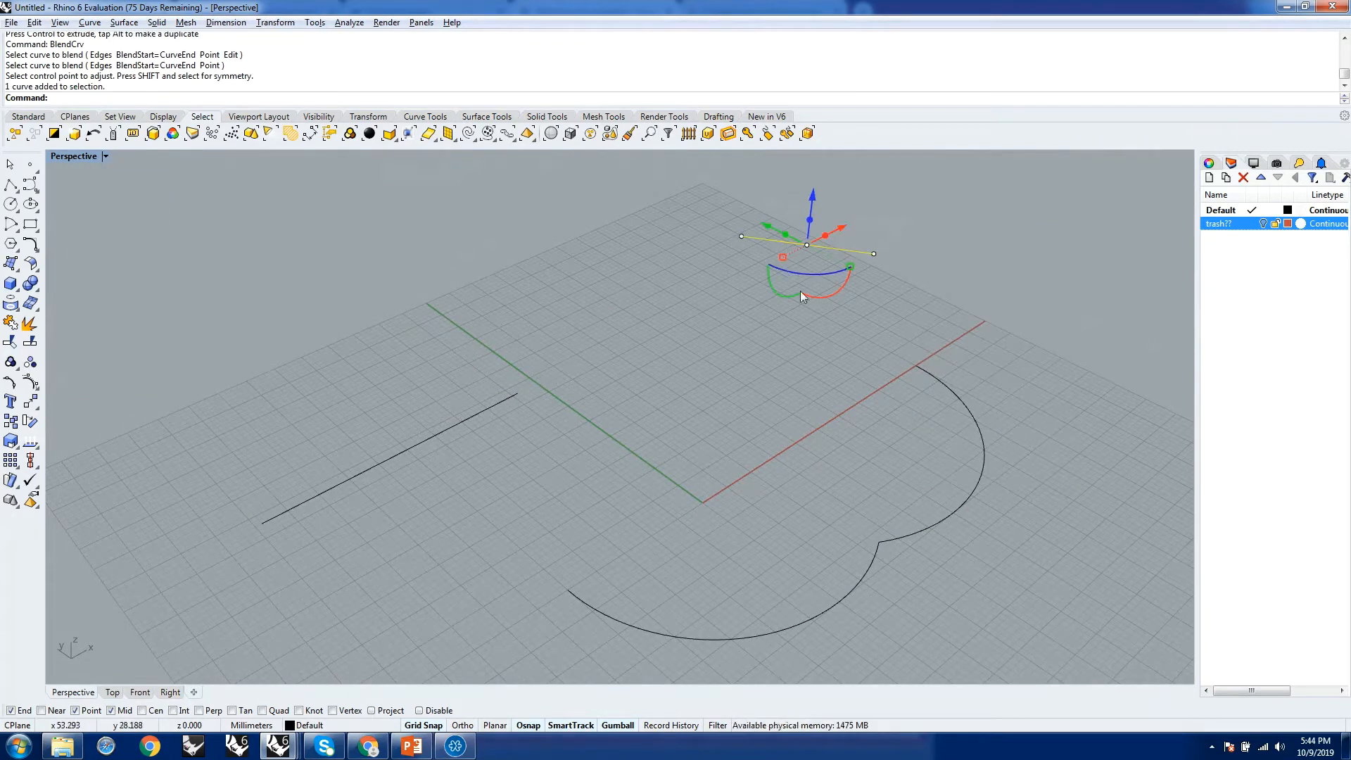
pyautogui.moveTo(809, 297); pyautogui.dragTo(852, 268)
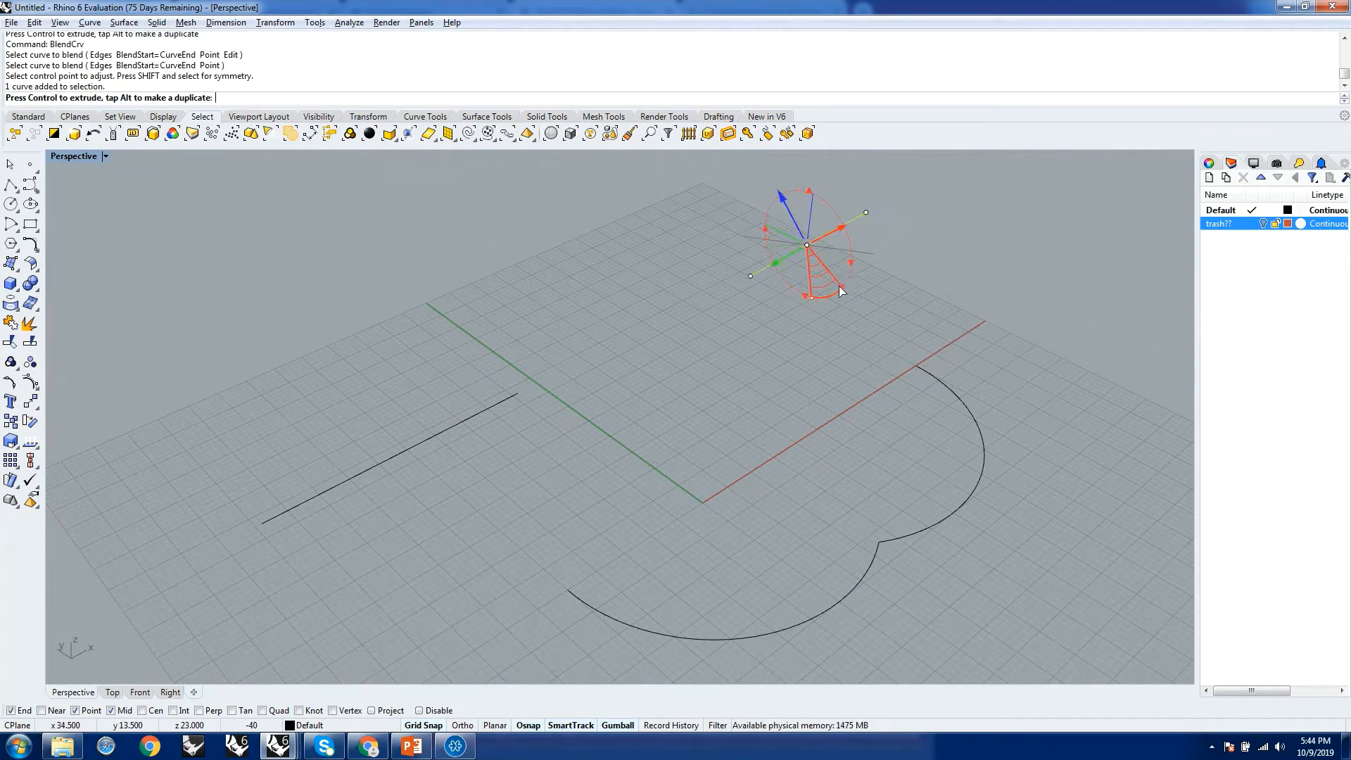
pyautogui.press('Escape')
pyautogui.moveTo(757, 361); pyautogui.dragTo(629, 347, button='right')
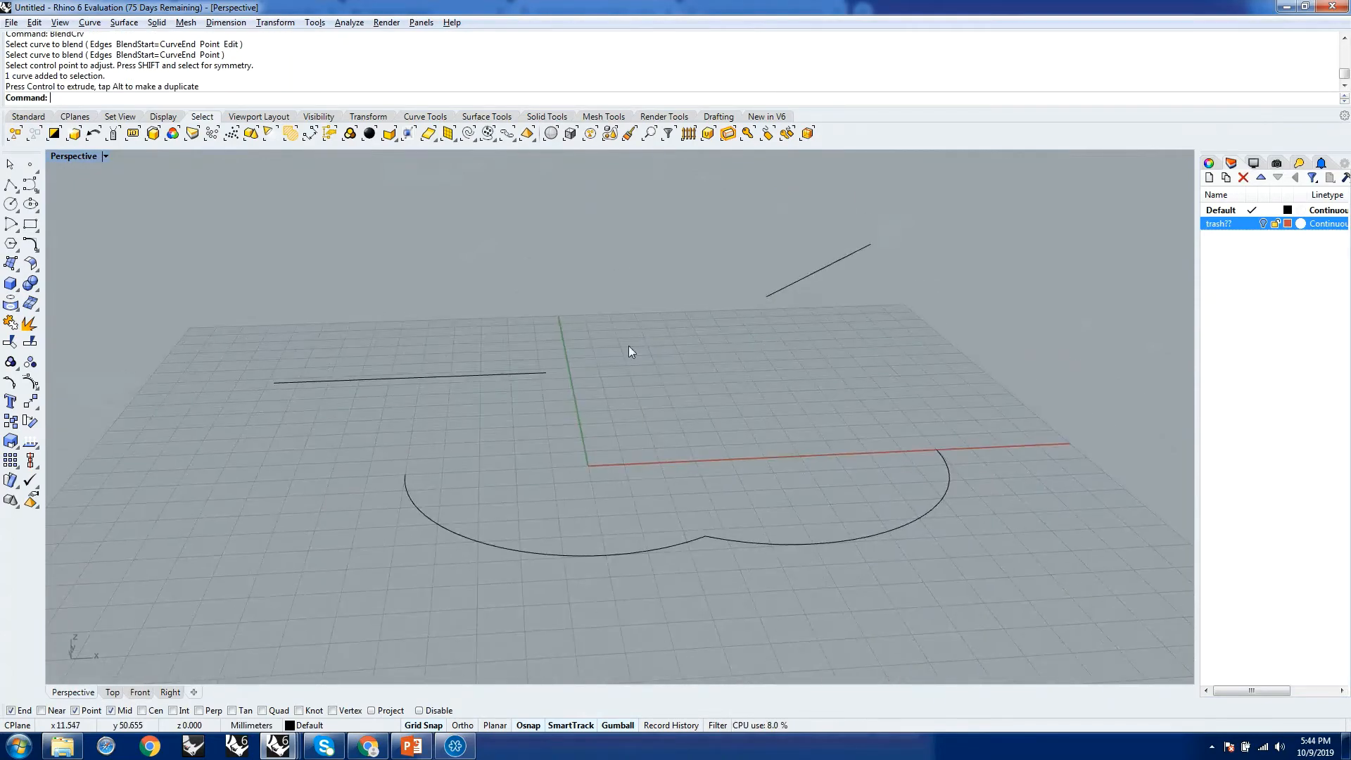
# Blend the facing ends of the long line and the tilted short line with BlendCrv, and inspect the 3D preview
pyautogui.write('BlendCrv')
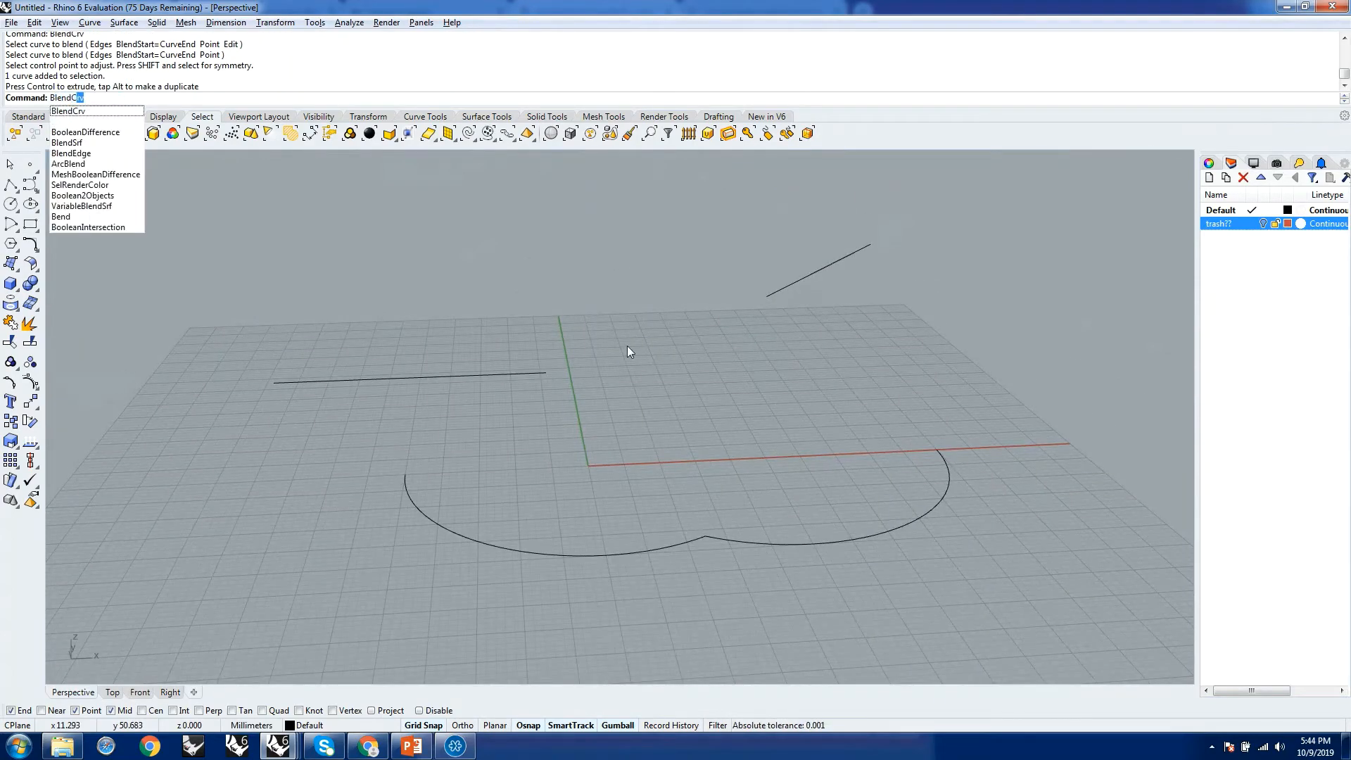
pyautogui.press('Return')
pyautogui.click(531, 371)
pyautogui.click(774, 294)
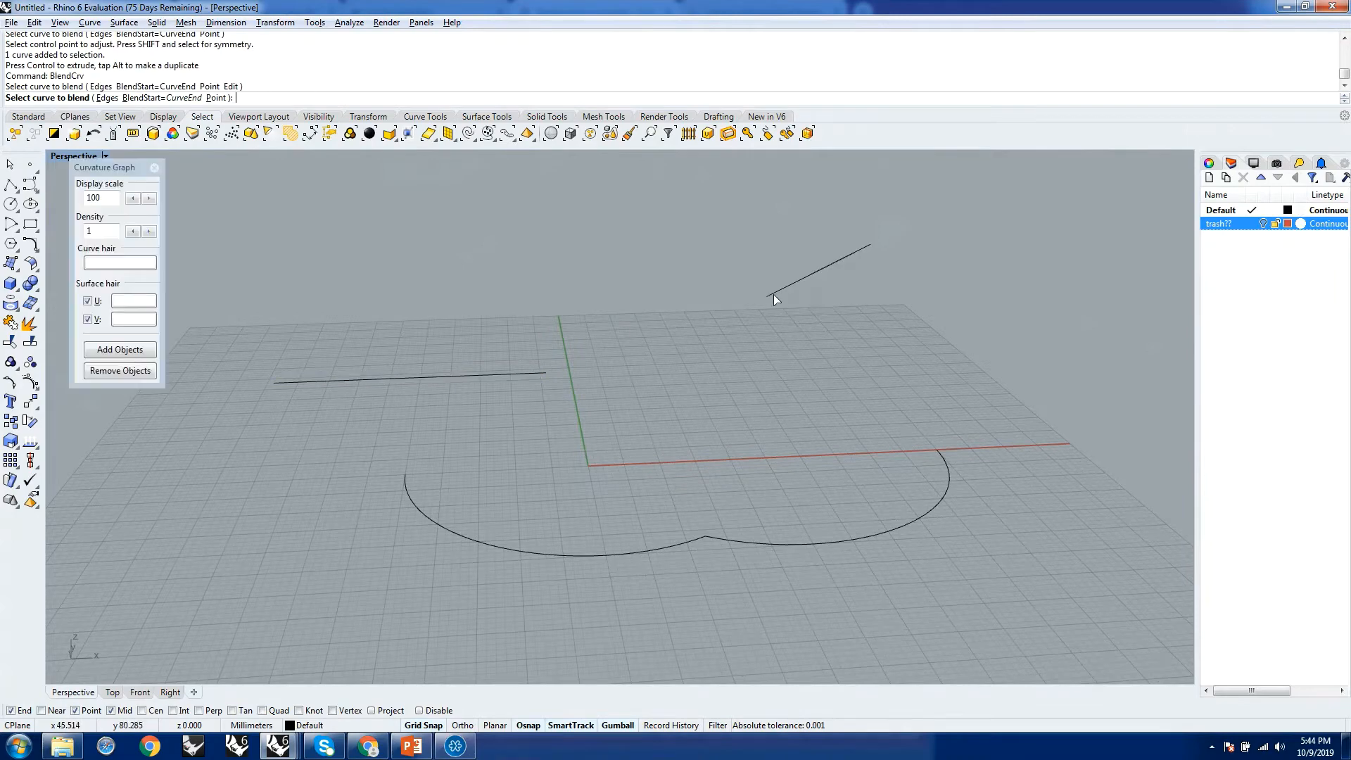
pyautogui.moveTo(623, 378); pyautogui.dragTo(701, 395, button='right')
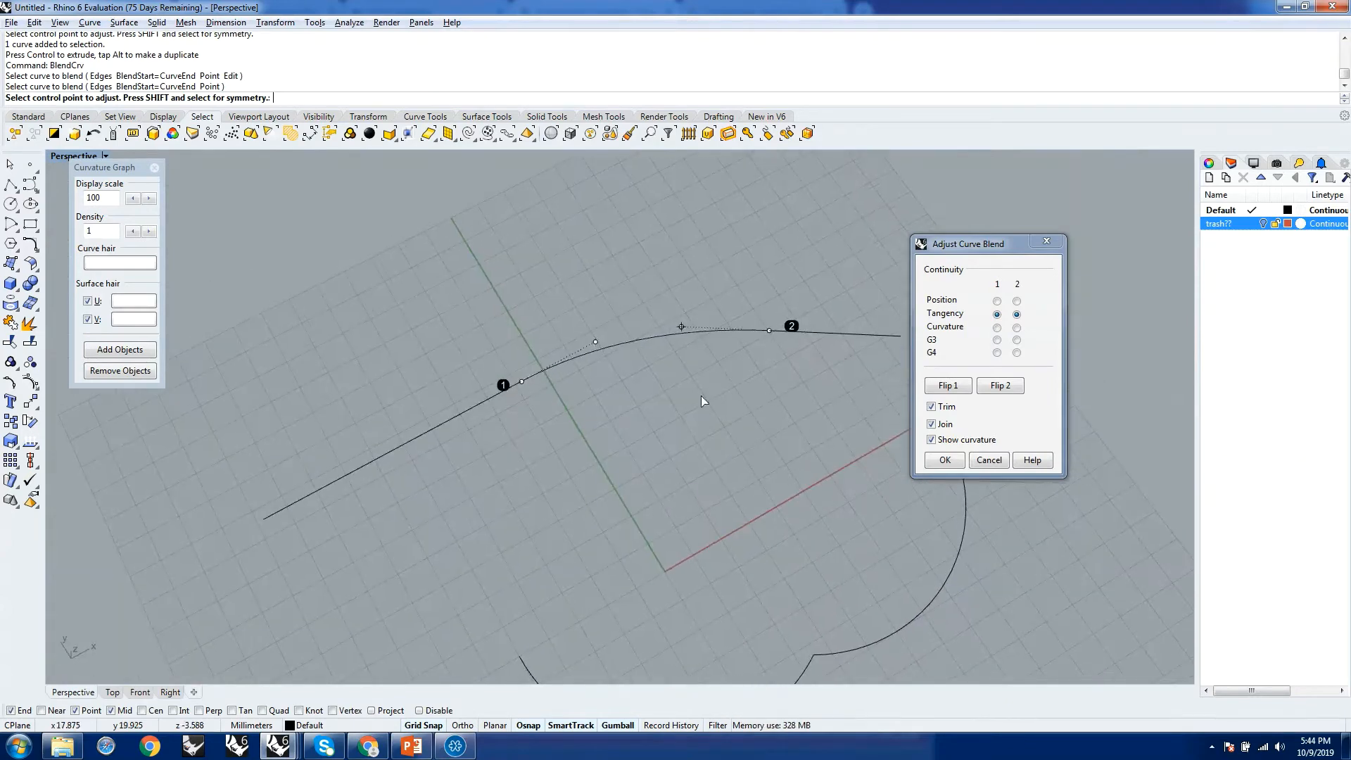
# Lengthen the blend's tangent handle at end 2, pull the end 1 handle slightly back, and accept the blend with Trim and Join
pyautogui.click(680, 328)
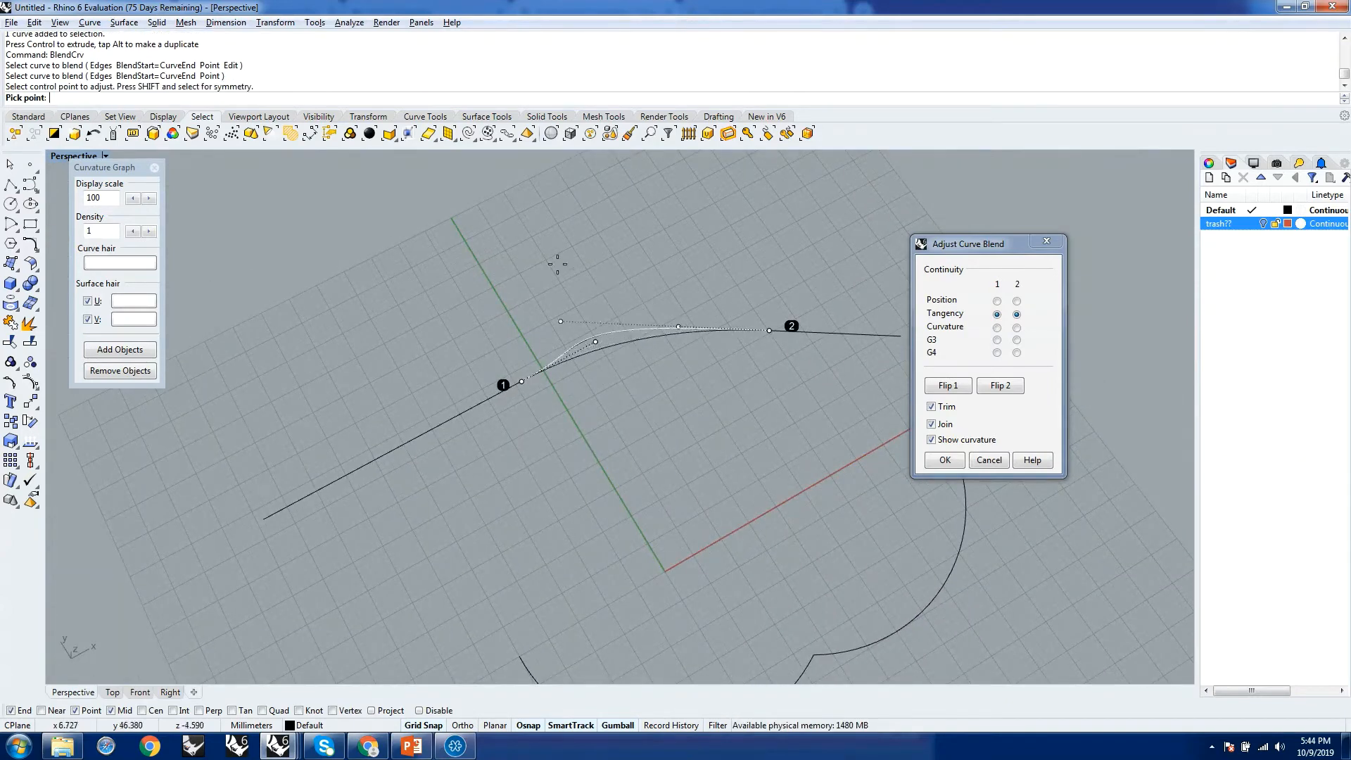
pyautogui.click(634, 267)
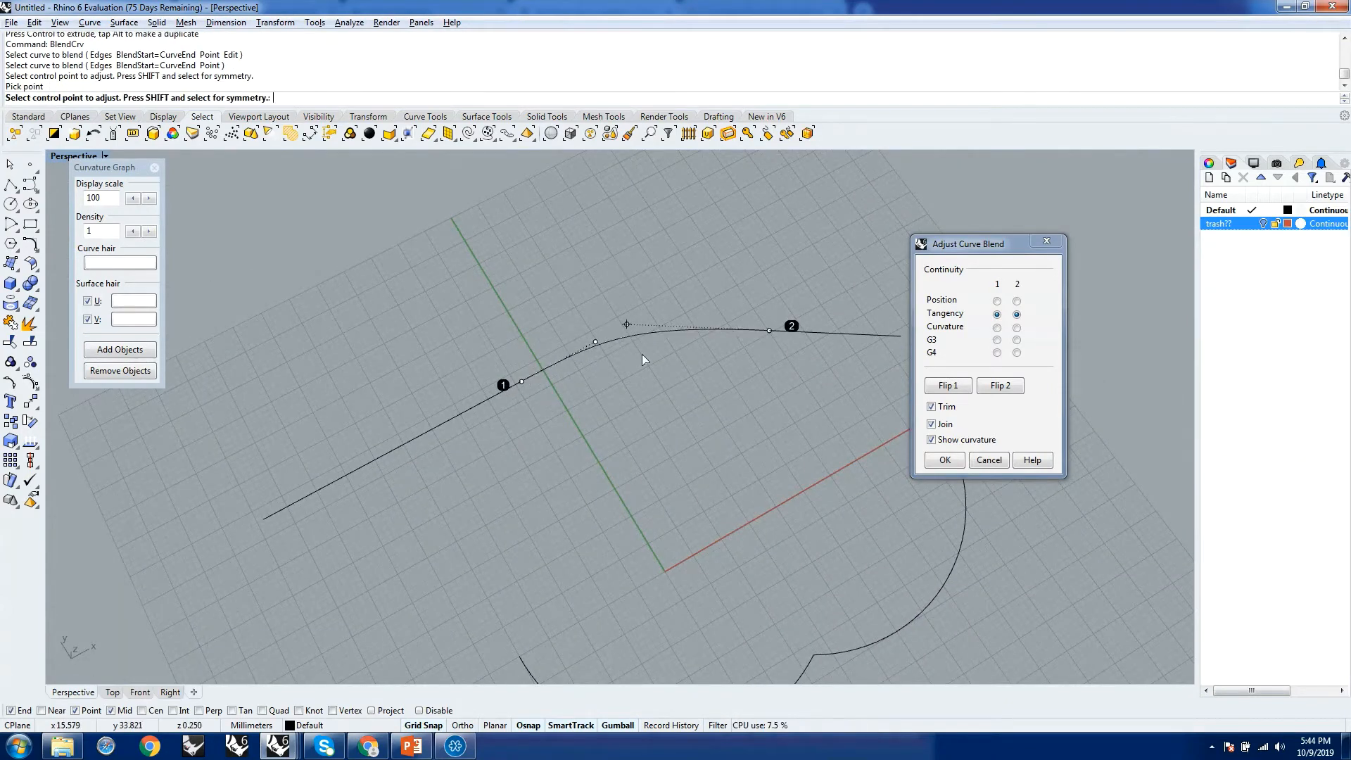
pyautogui.moveTo(674, 416); pyautogui.dragTo(485, 301, button='right')
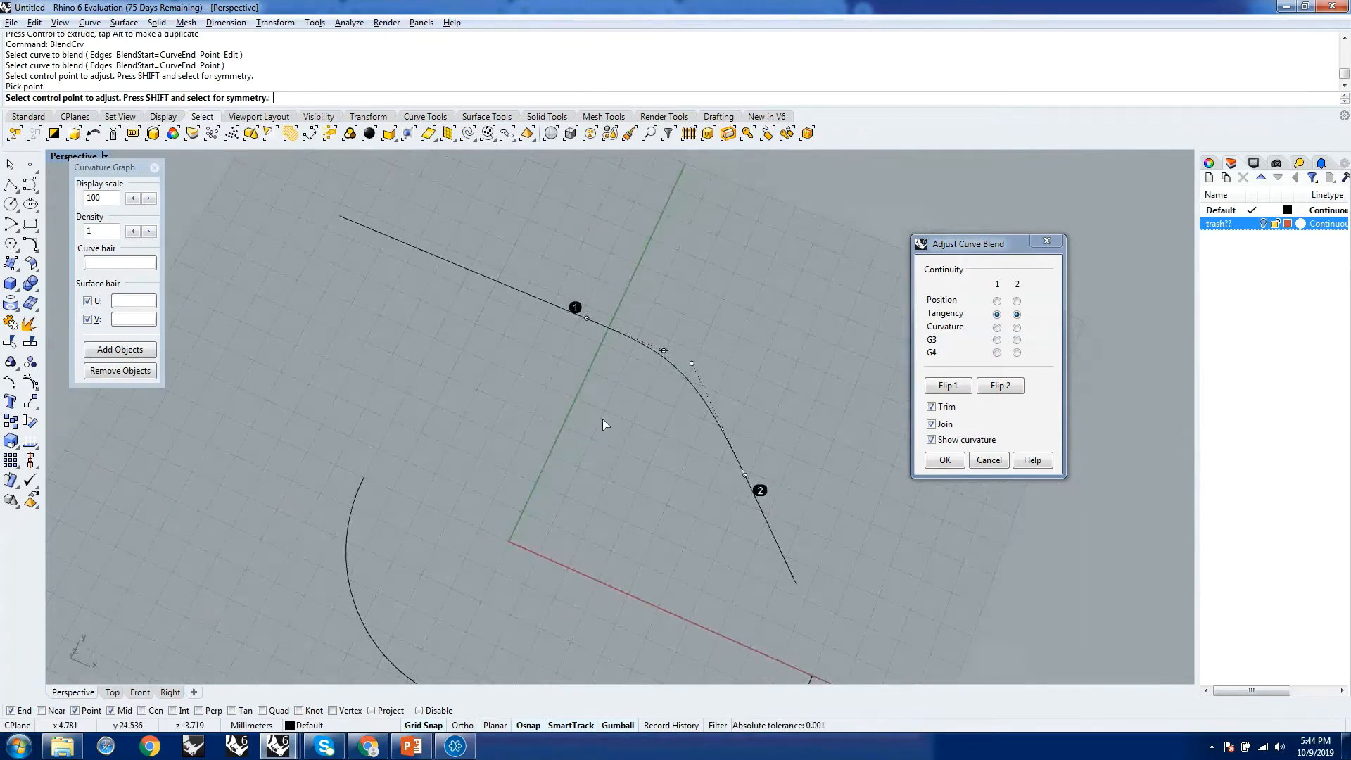
pyautogui.moveTo(602, 419); pyautogui.dragTo(580, 348, button='right')
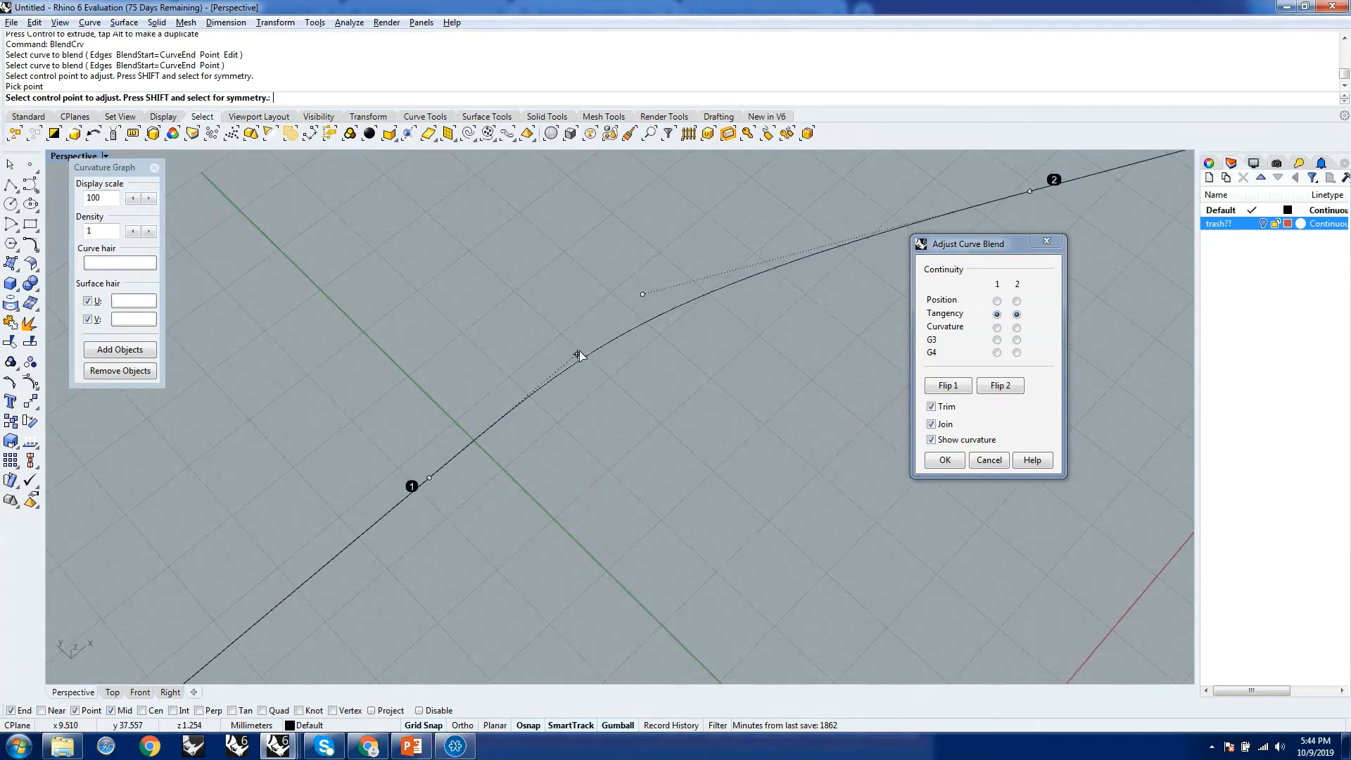
pyautogui.click(580, 349)
pyautogui.click(549, 377)
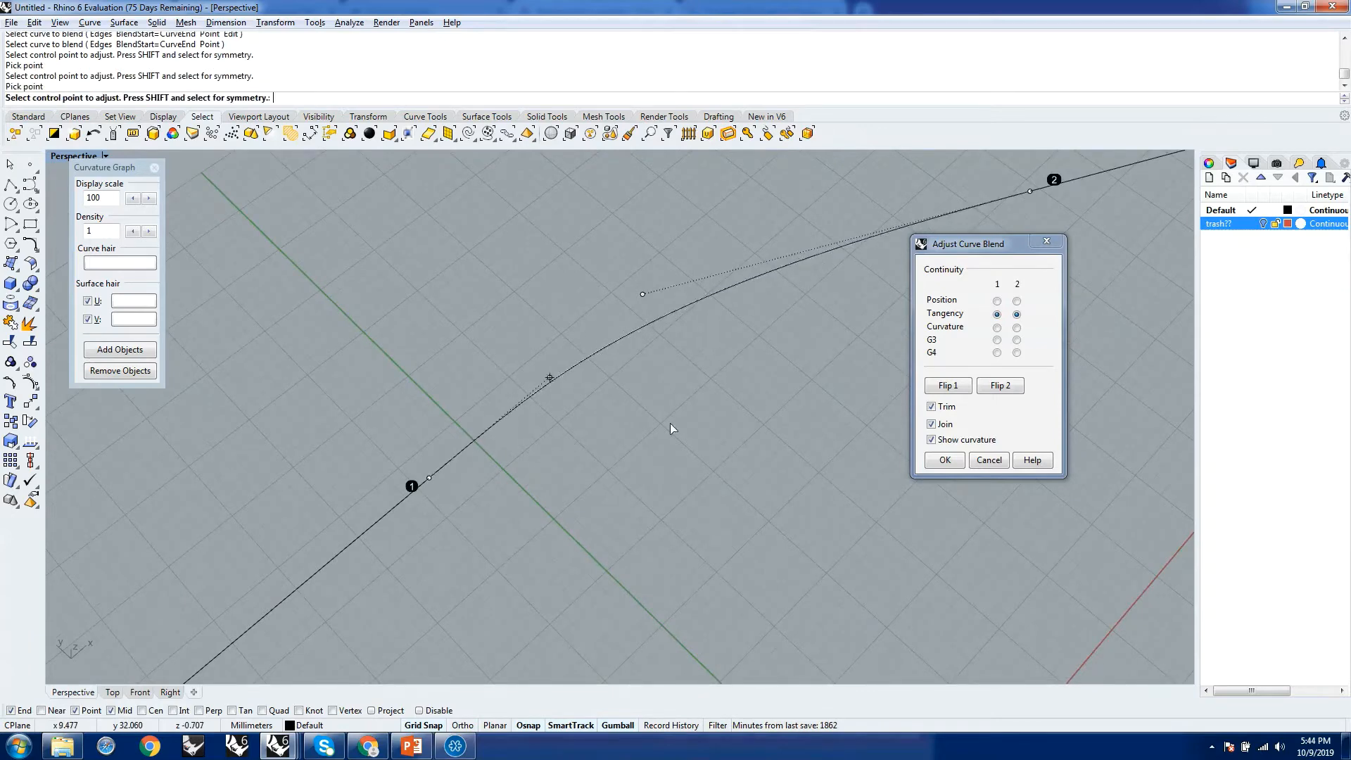
pyautogui.click(944, 461)
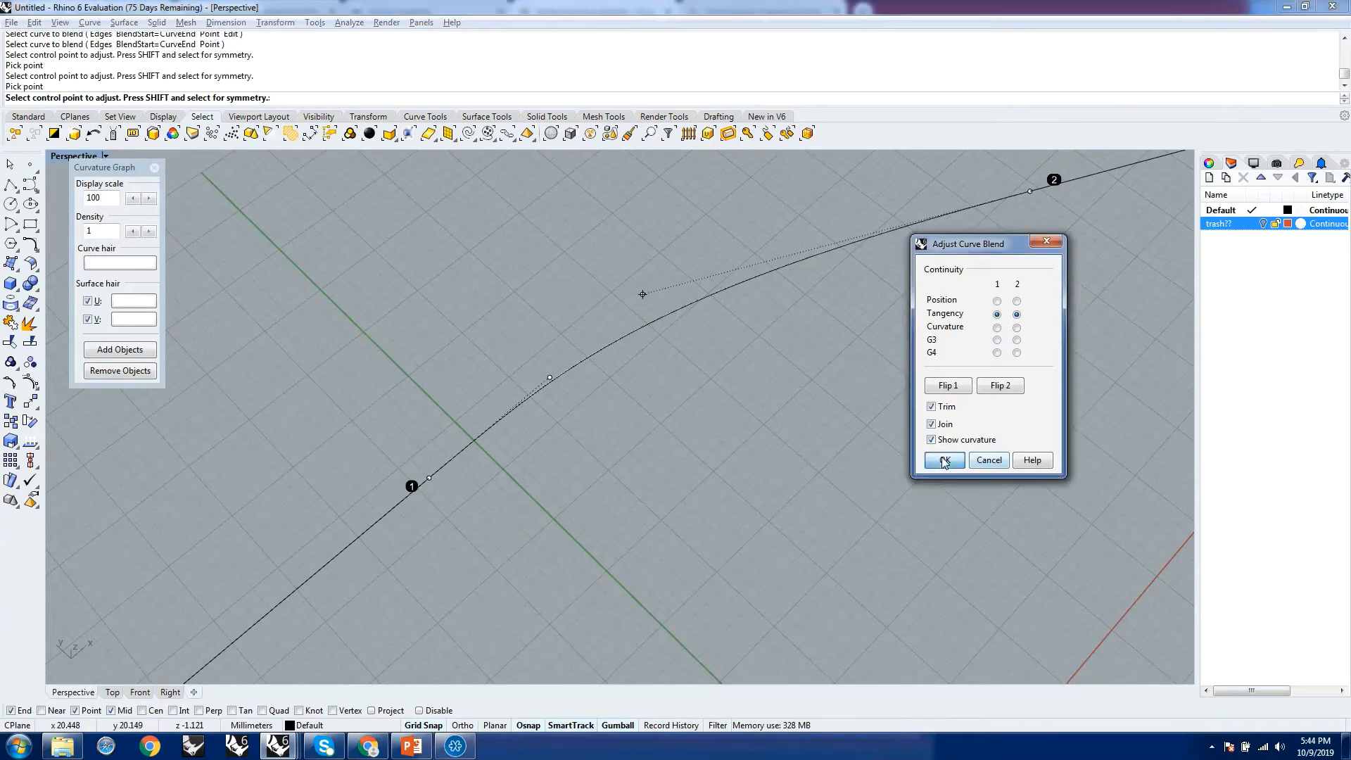
# Delete the joined 3D demonstration curve so that only the two arcs remain
pyautogui.scroll(-5, 541, 502)
pyautogui.click(522, 501)
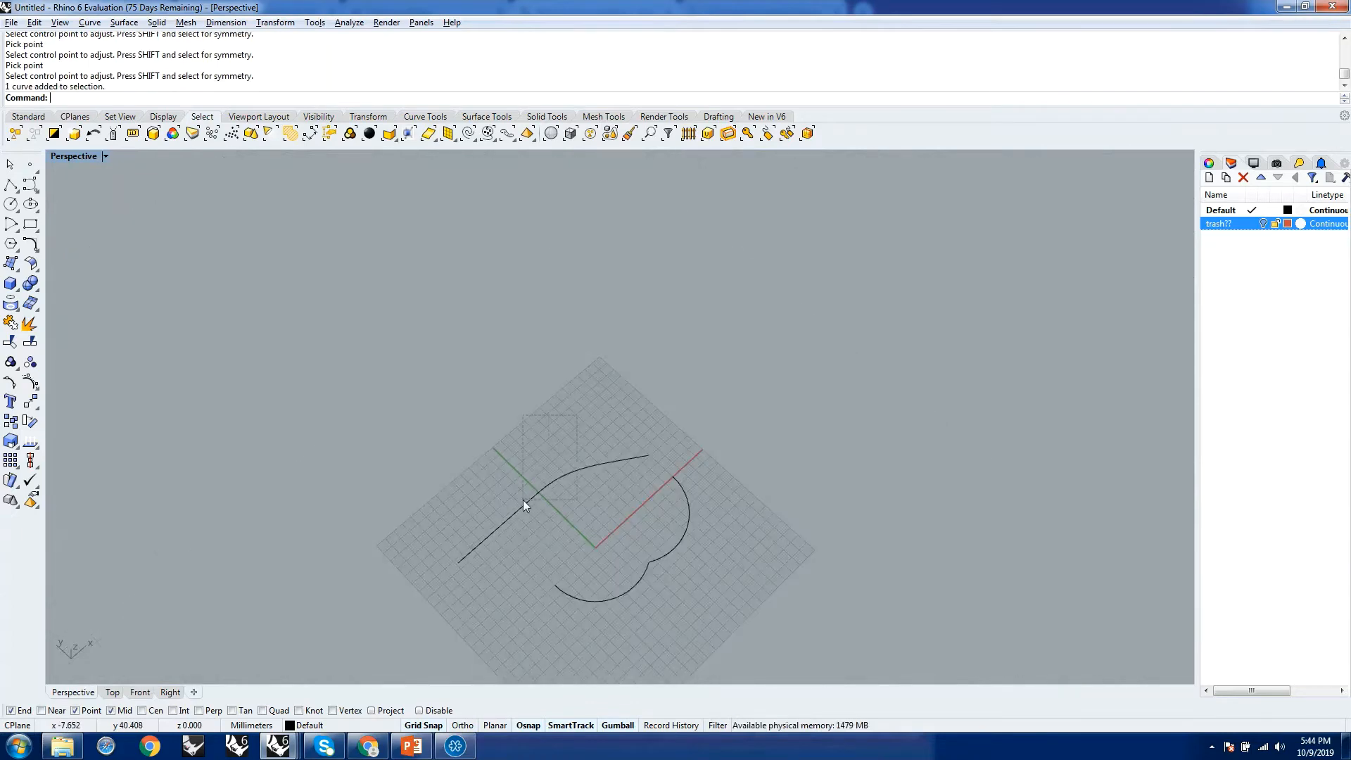
pyautogui.press('Delete')
pyautogui.scroll(-6, 610, 484)
pyautogui.moveTo(763, 513); pyautogui.dragTo(560, 492, button='right')
pyautogui.scroll(6, 563, 494)
pyautogui.scroll(4, 570, 493)
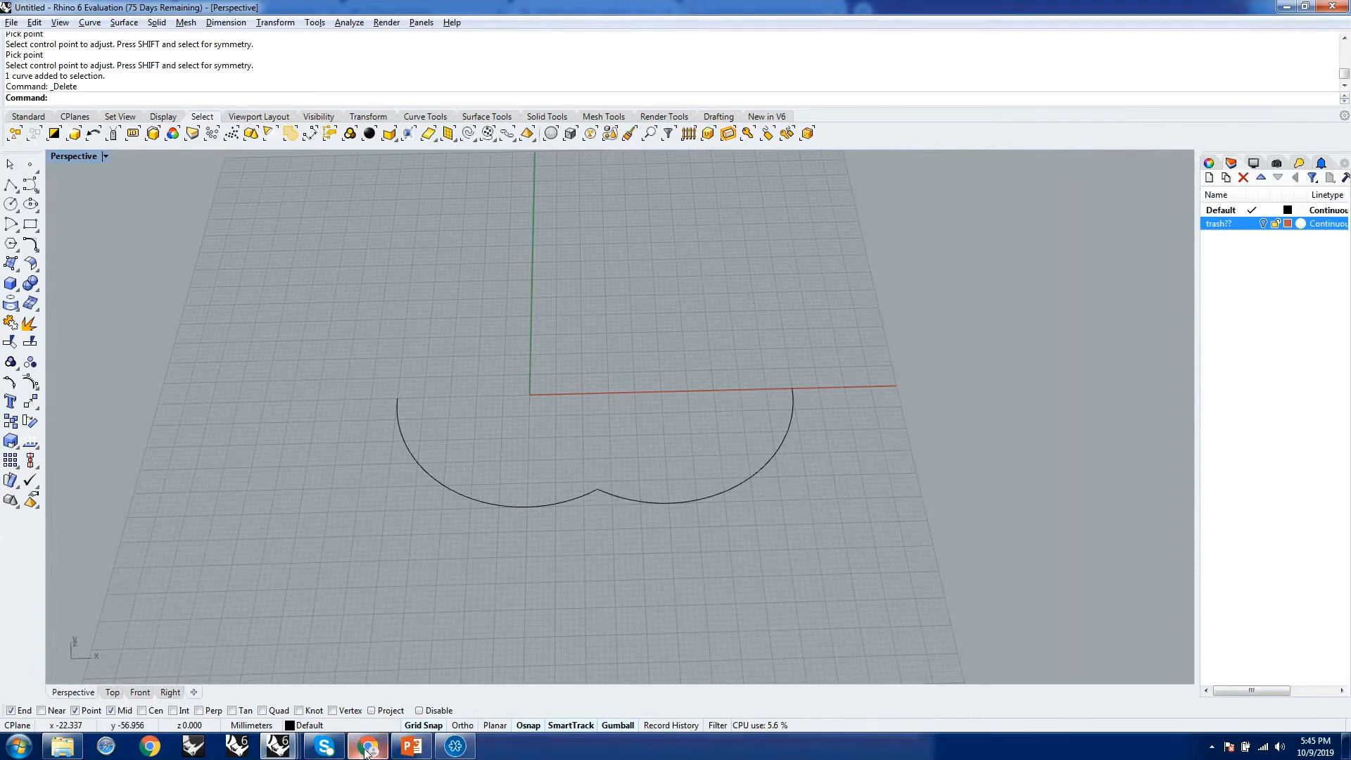
# Switch to Chrome, examine the Danish pavilion floor plan, and open the diagram of its interconnected exhibition loops
pyautogui.moveTo(366, 749)
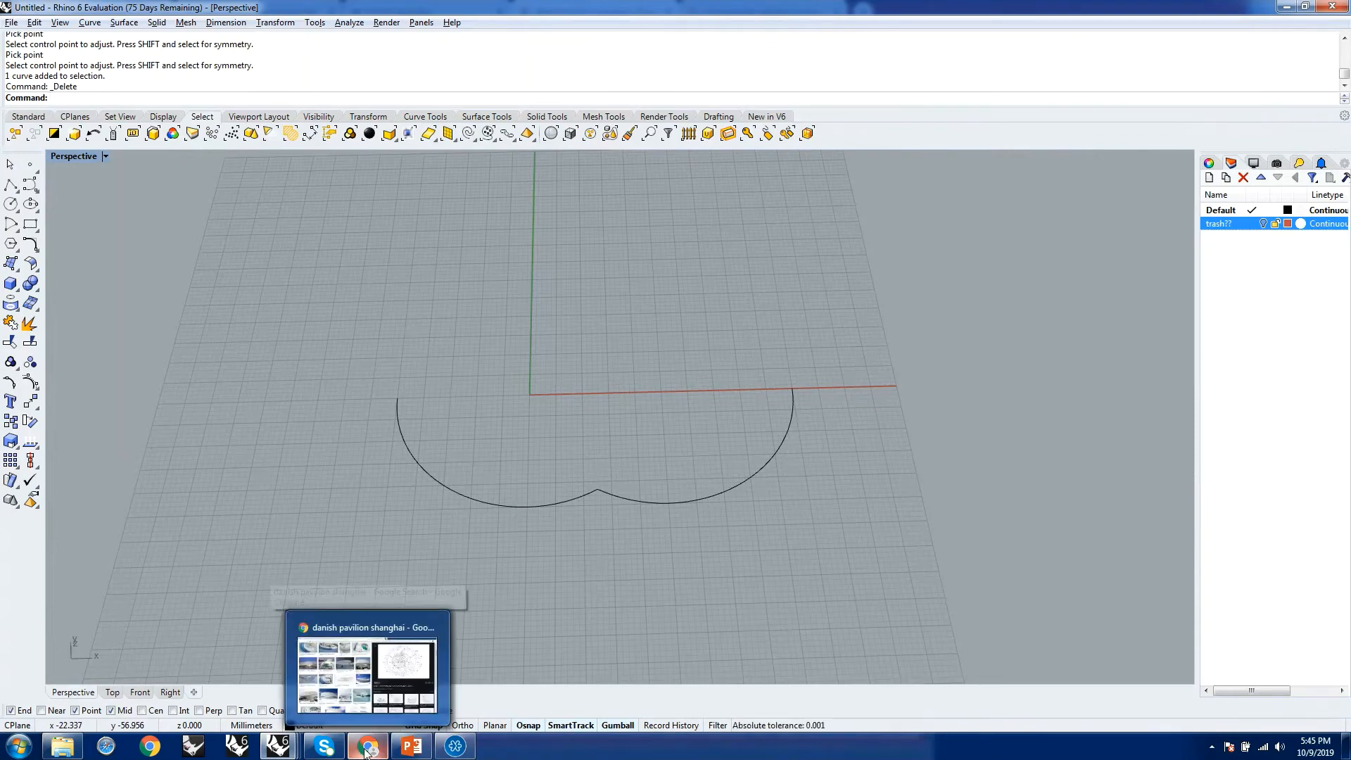
pyautogui.click(404, 676)
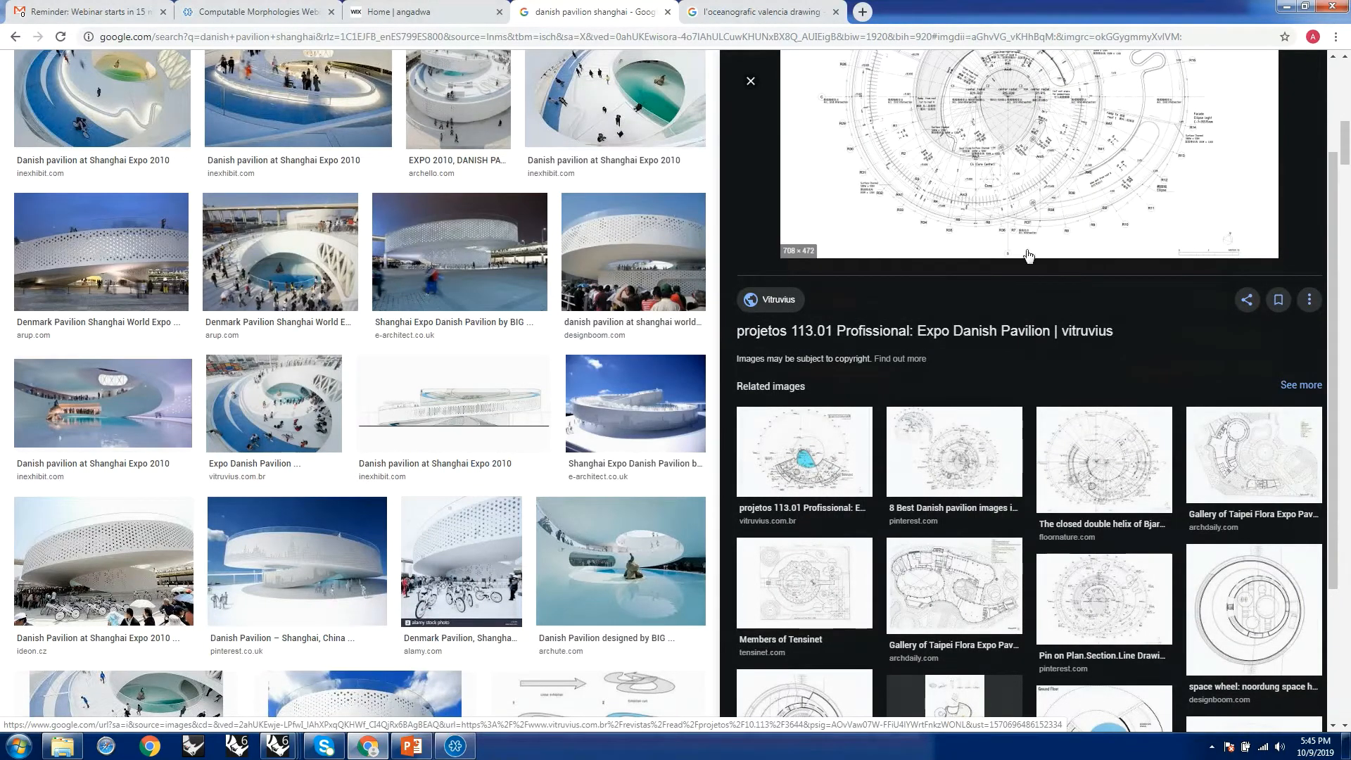
pyautogui.scroll(2, 1043, 224)
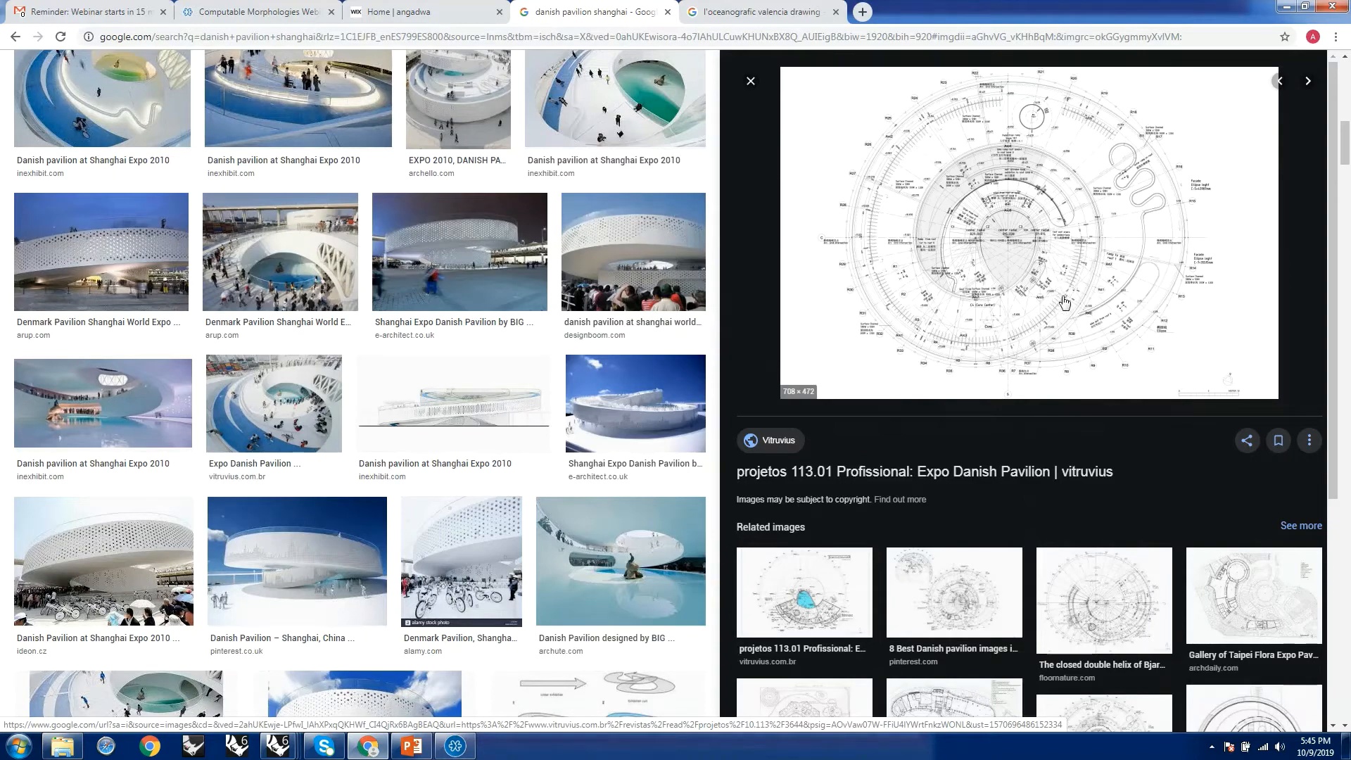
pyautogui.scroll(-3, 1064, 302)
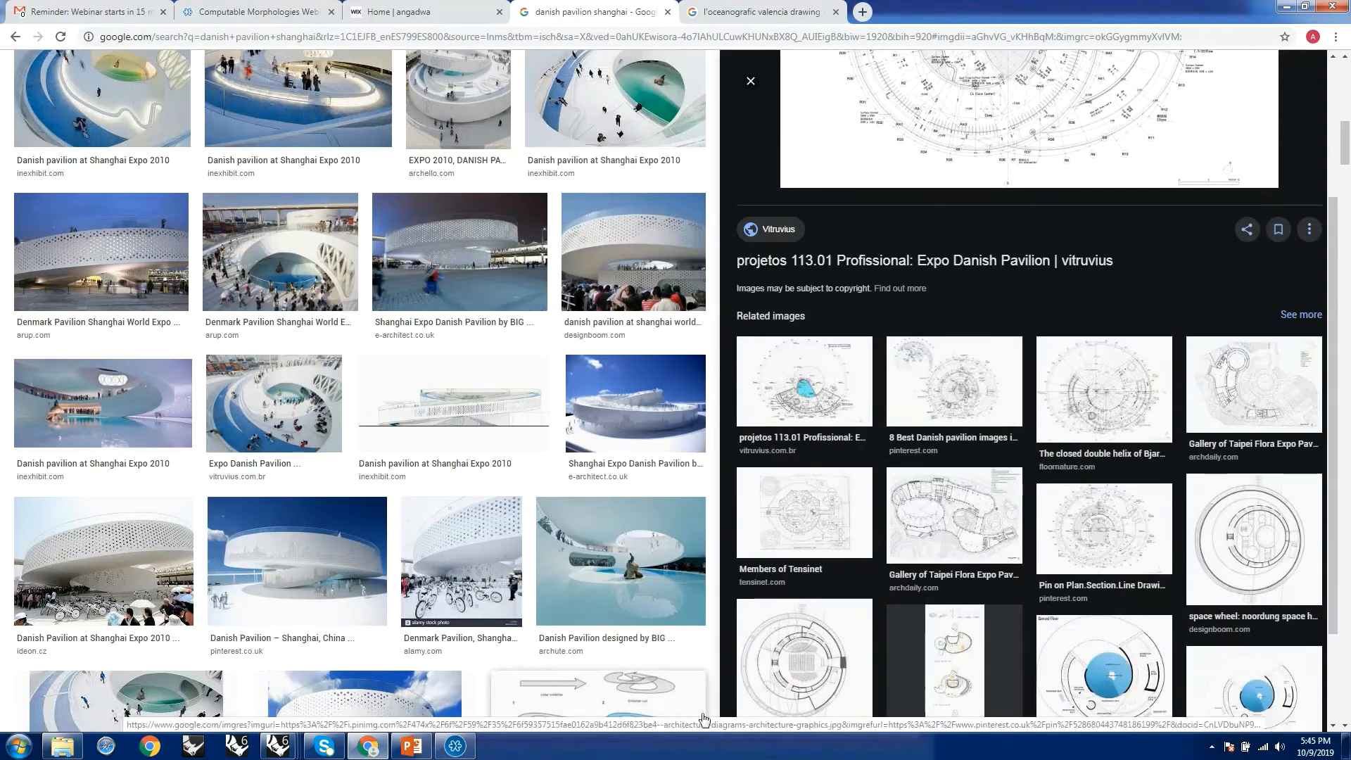
pyautogui.click(650, 688)
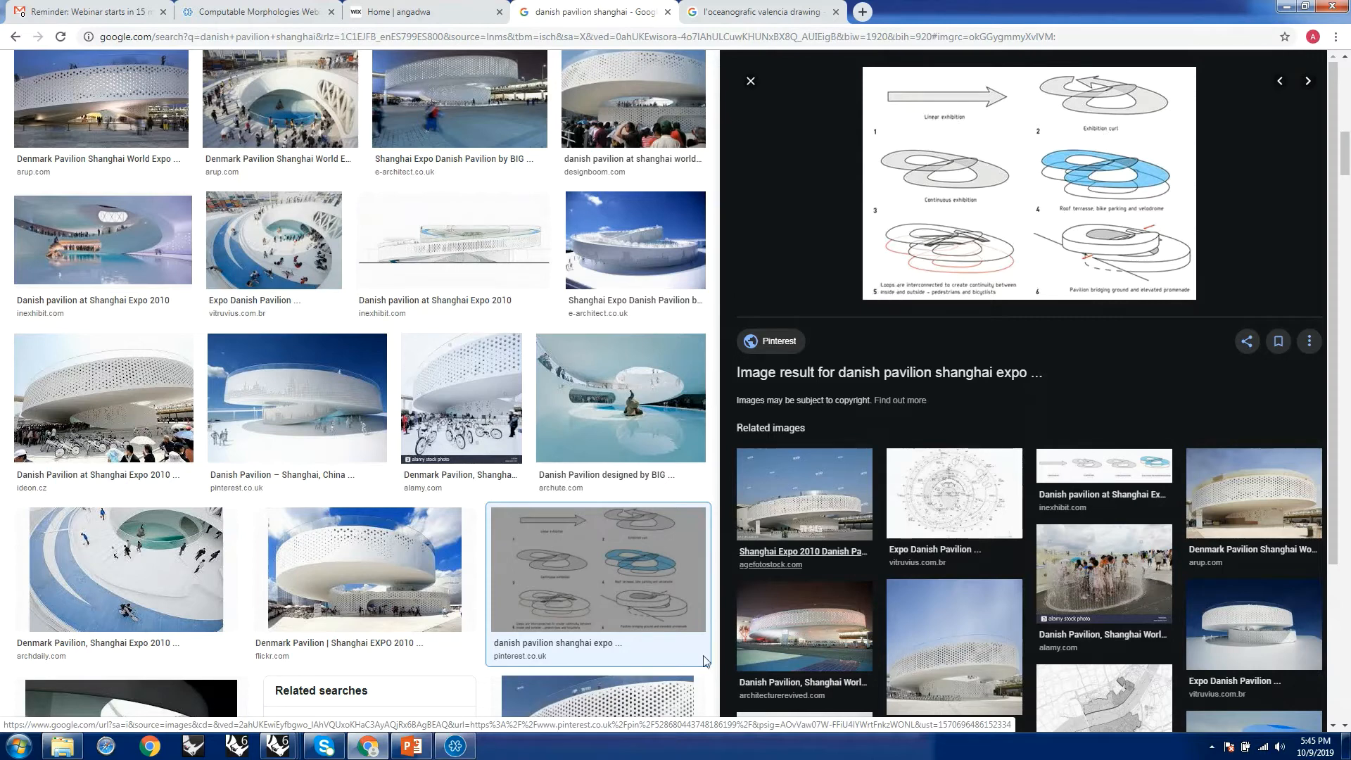
# Switch back to Rhino and move the arc that ends on the X axis 12.5 mm up in Z
pyautogui.moveTo(294, 748)
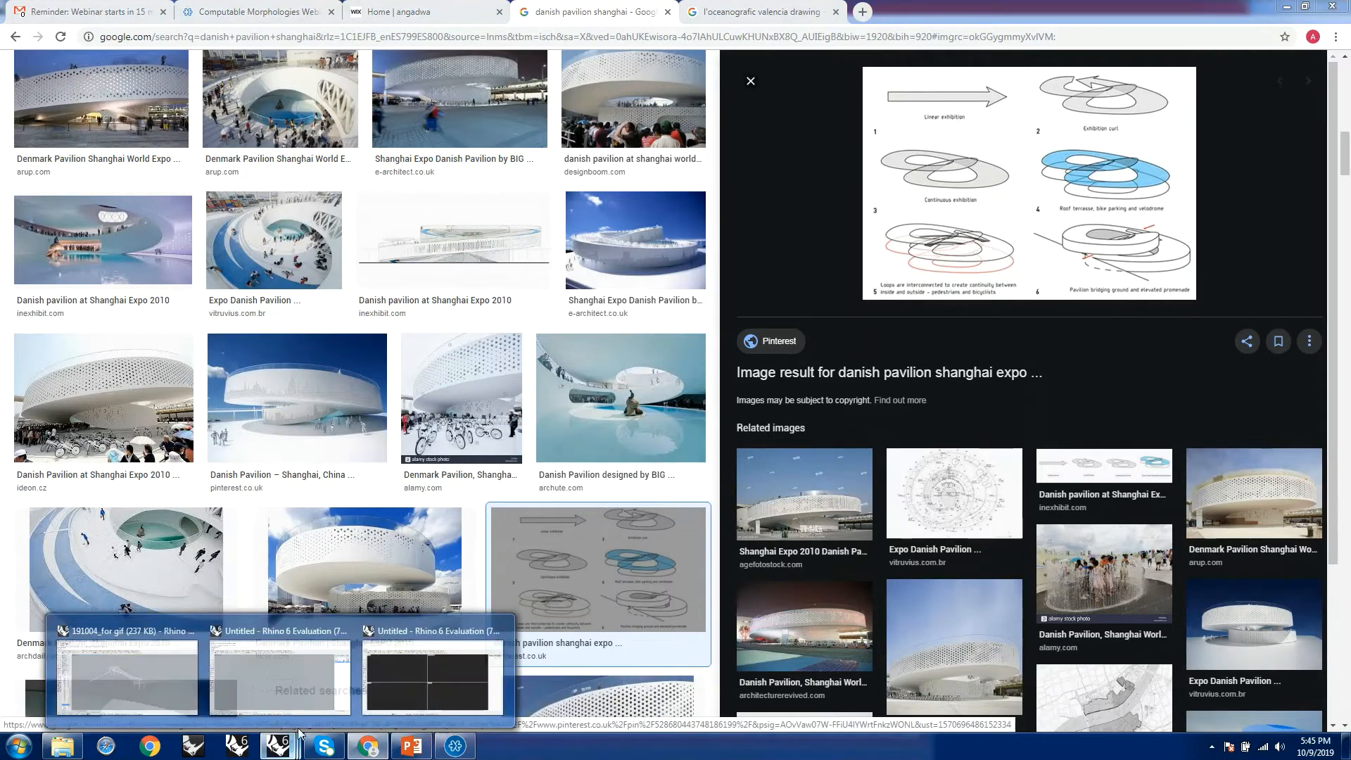
pyautogui.click(256, 682)
pyautogui.click(654, 501)
pyautogui.moveTo(780, 571); pyautogui.dragTo(746, 442, button='right')
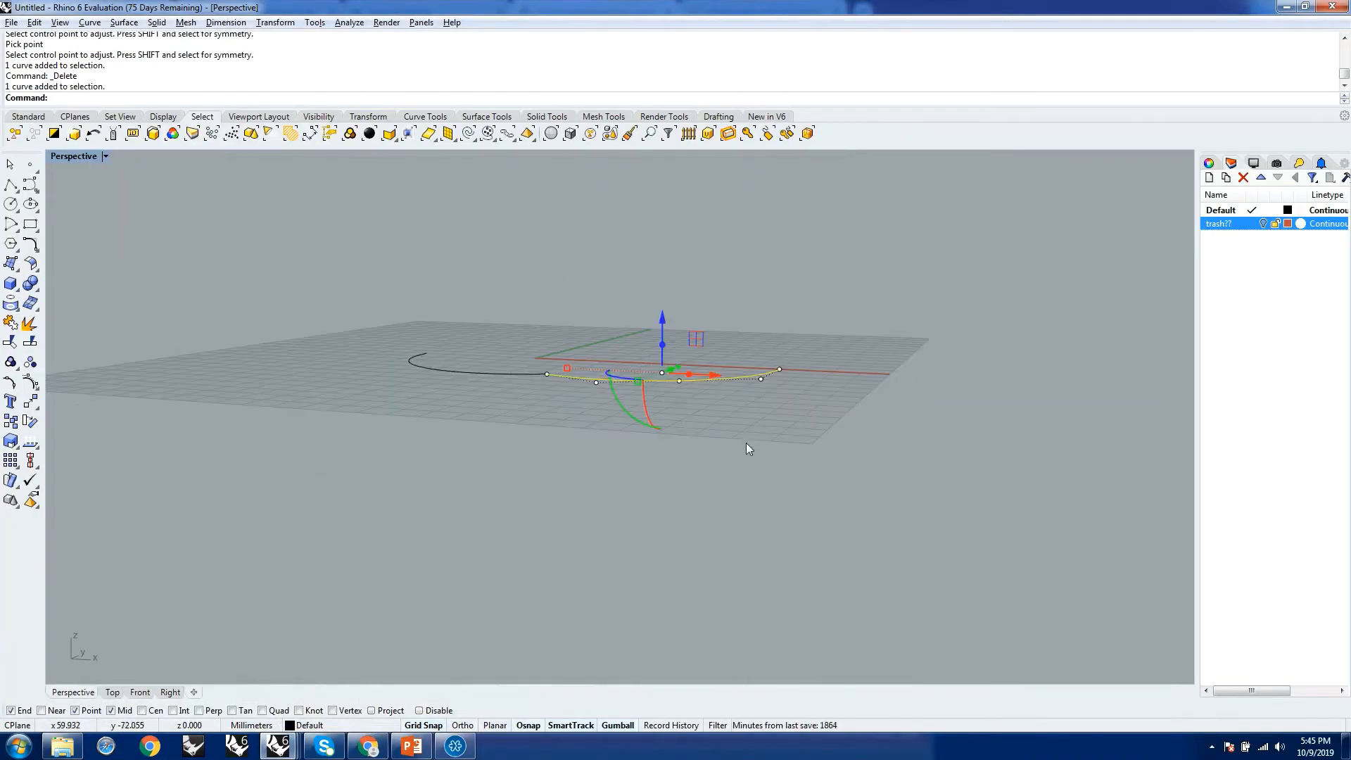
pyautogui.scroll(4, 640, 319)
pyautogui.scroll(2, 635, 319)
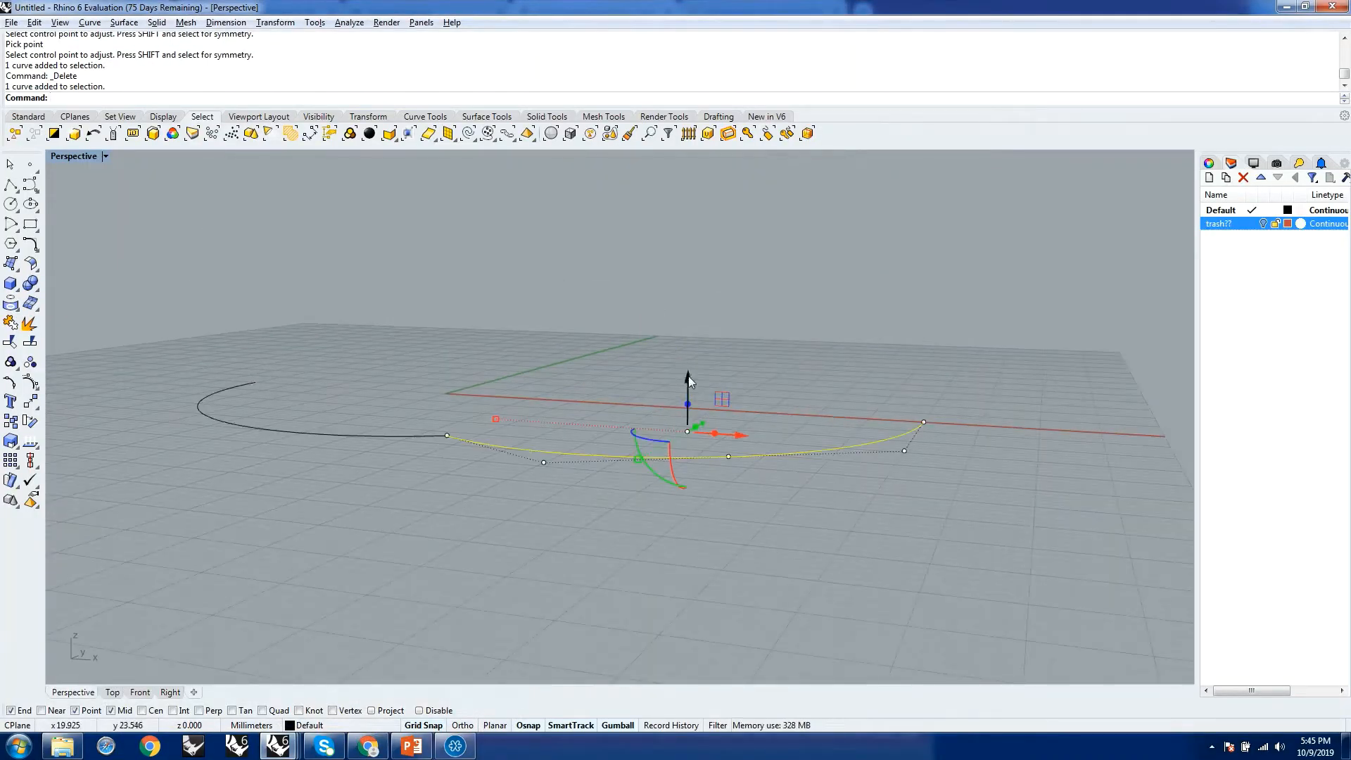
pyautogui.click(688, 376)
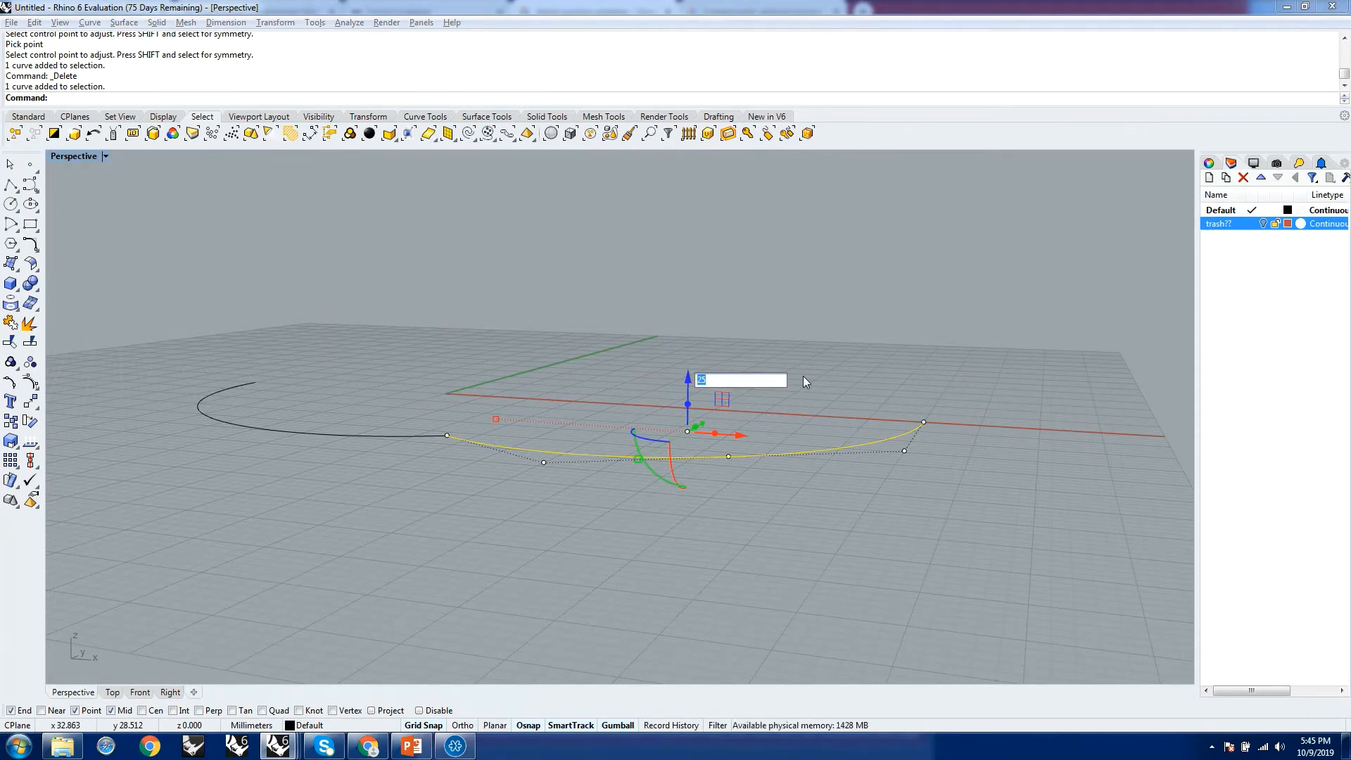
pyautogui.write('12.5')
pyautogui.press('Return')
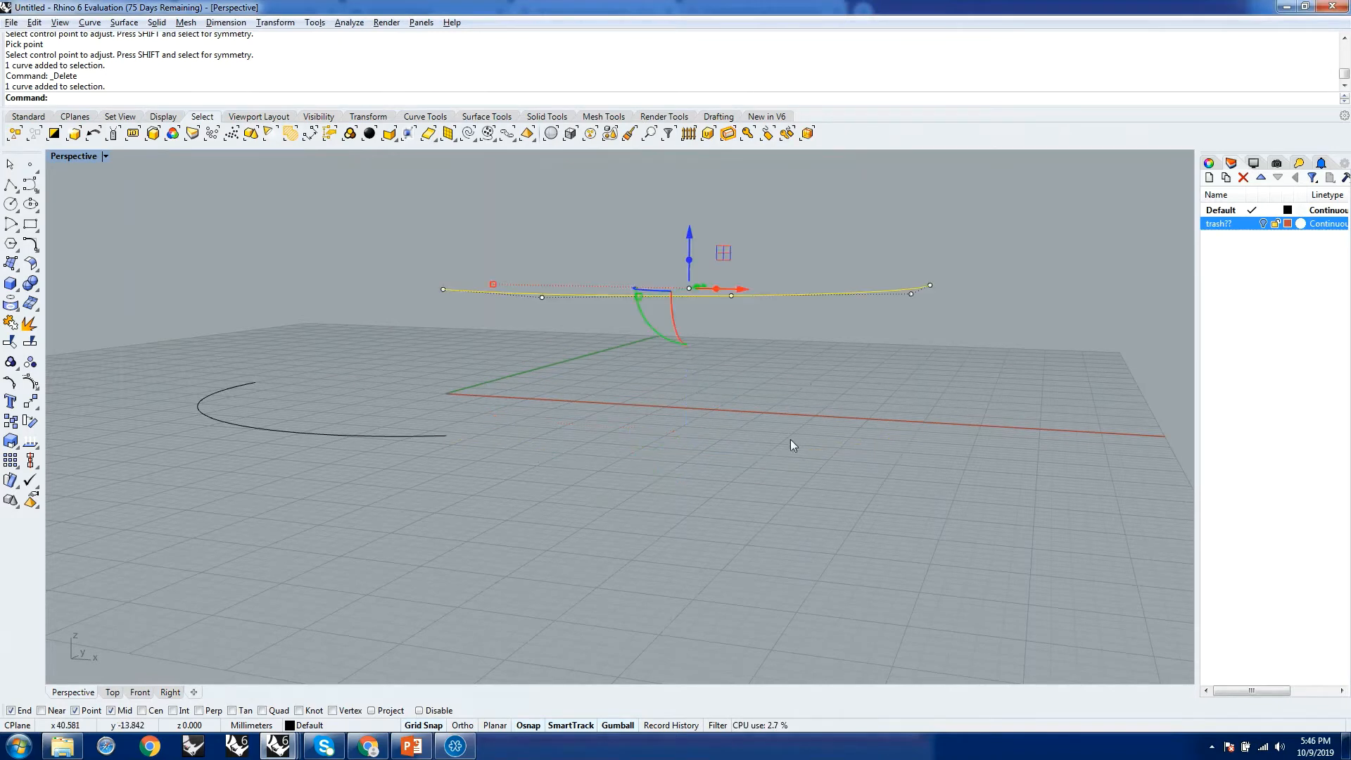
pyautogui.press('Escape')
# Start a BlendCrv between the outer ends of the raised arc and the lower arc, opposite their near-meeting inner ends
pyautogui.moveTo(551, 390); pyautogui.dragTo(708, 444, button='right')
pyautogui.click(751, 401)
pyautogui.click(525, 454)
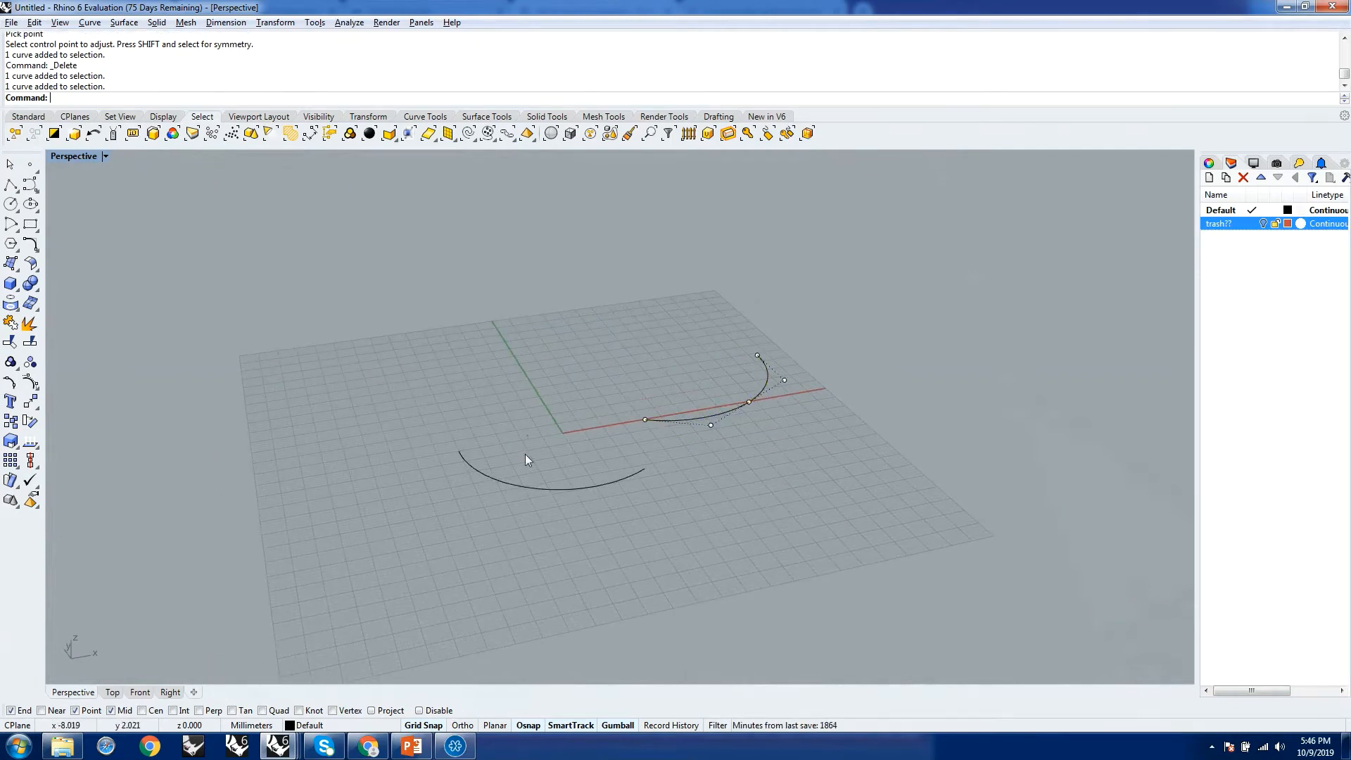
pyautogui.click(536, 489)
pyautogui.click(781, 528)
pyautogui.moveTo(826, 483); pyautogui.dragTo(787, 498, button='right')
pyautogui.write('blend')
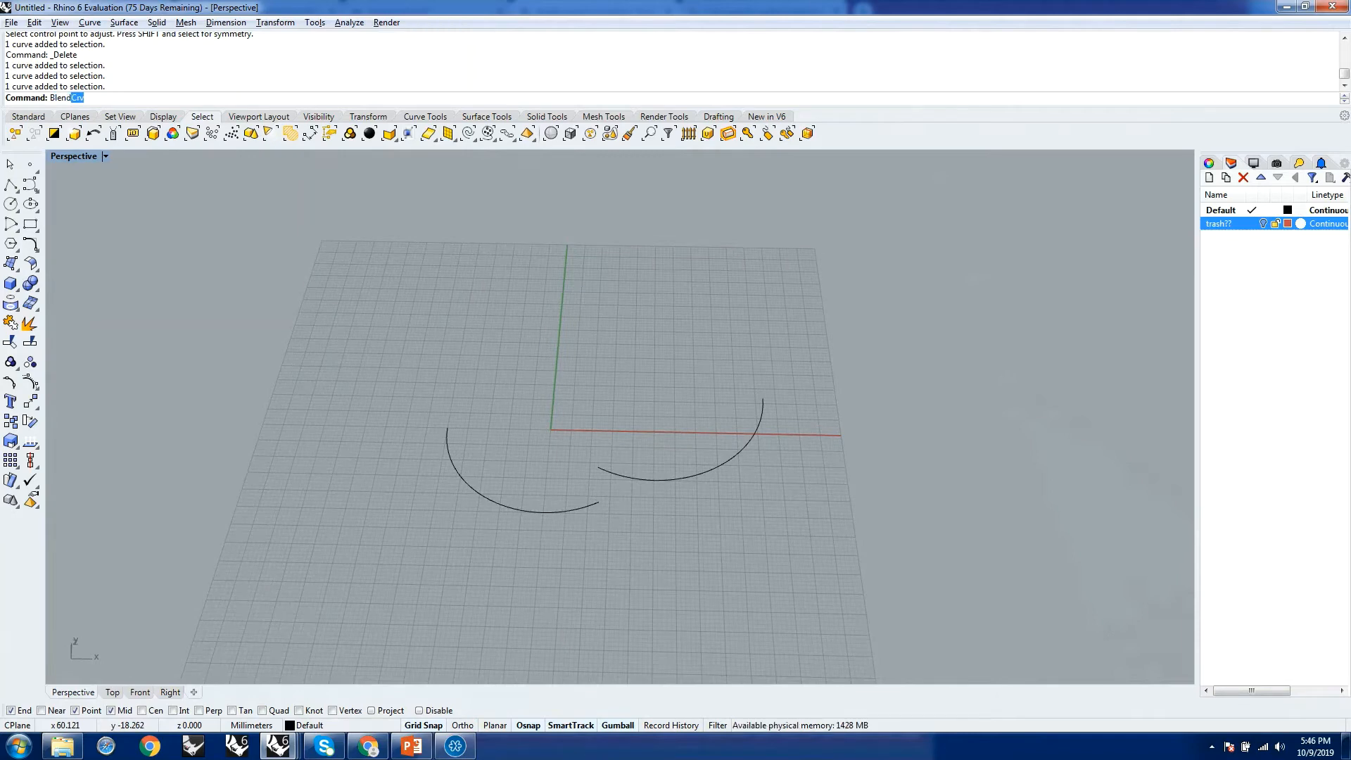
pyautogui.press('Return')
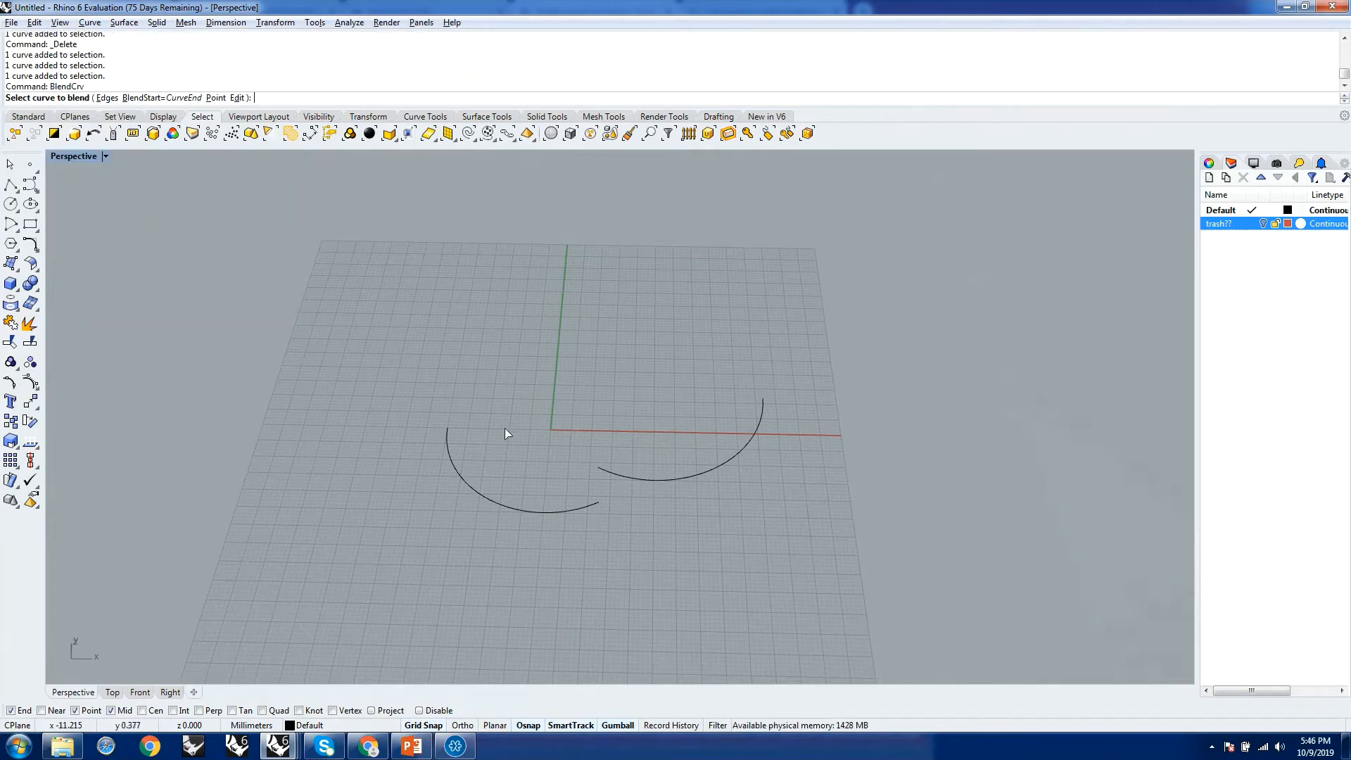
pyautogui.click(453, 434)
pyautogui.click(765, 416)
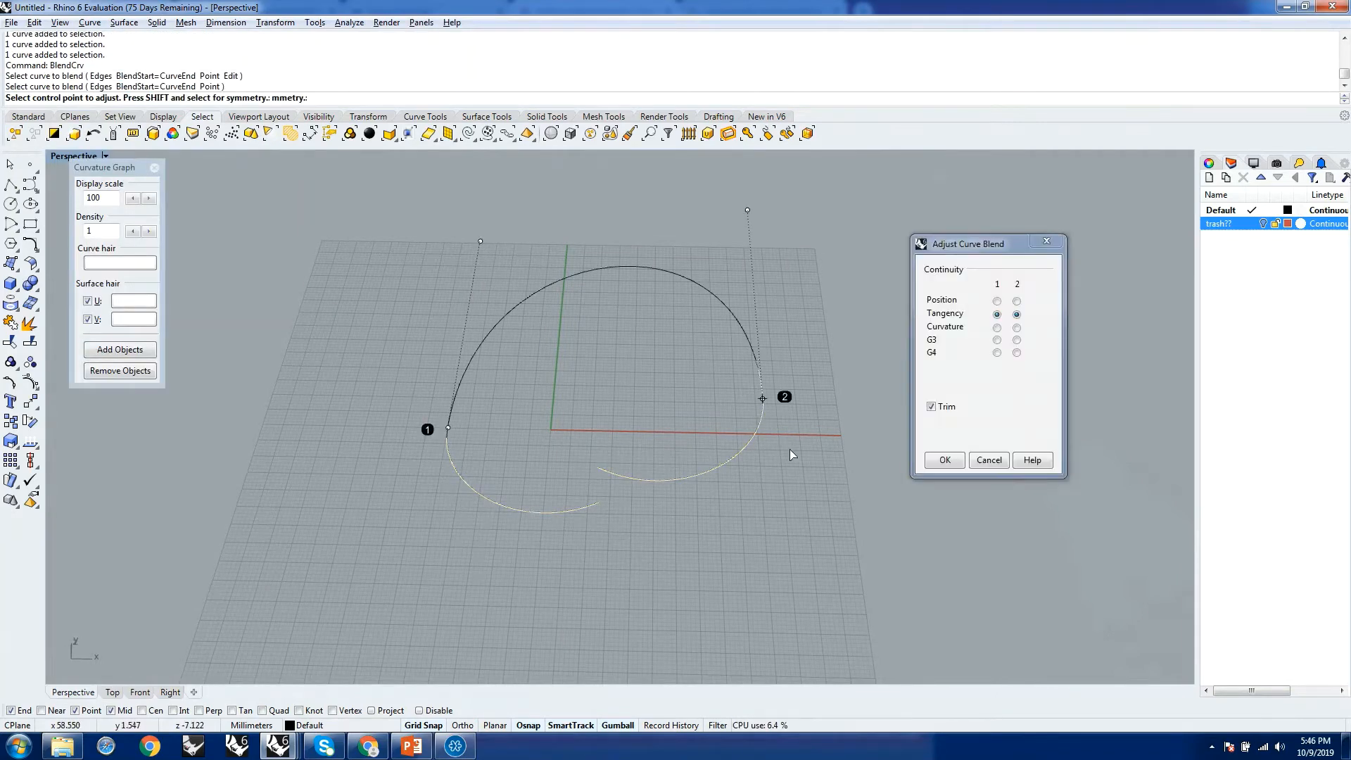
# In the Top view, shorten the blend's tangent handles at ends 1 and 2 to the same length, giving a rounder, symmetrical arch
pyautogui.moveTo(597, 373); pyautogui.dragTo(636, 288, button='right')
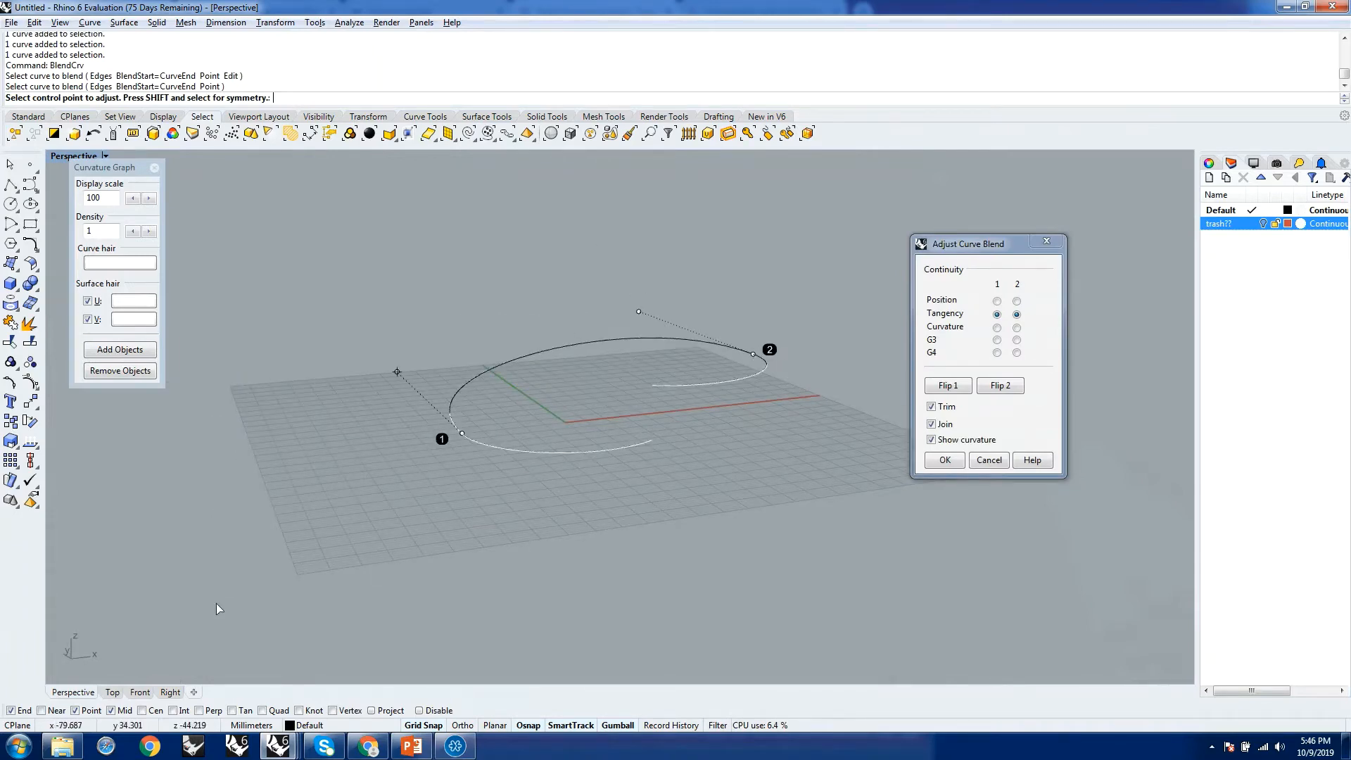
pyautogui.moveTo(653, 334); pyautogui.dragTo(577, 409, button='right')
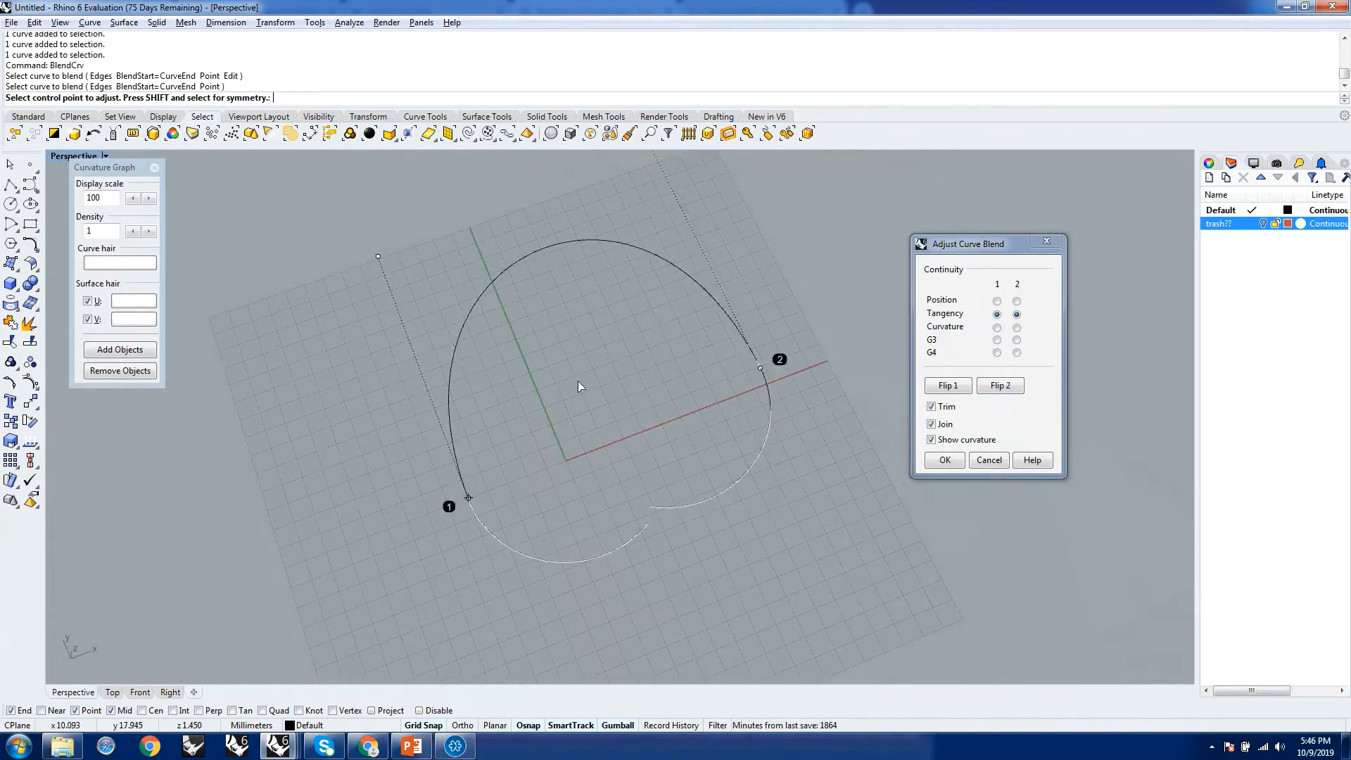
pyautogui.click(112, 692)
pyautogui.scroll(-5, 539, 573)
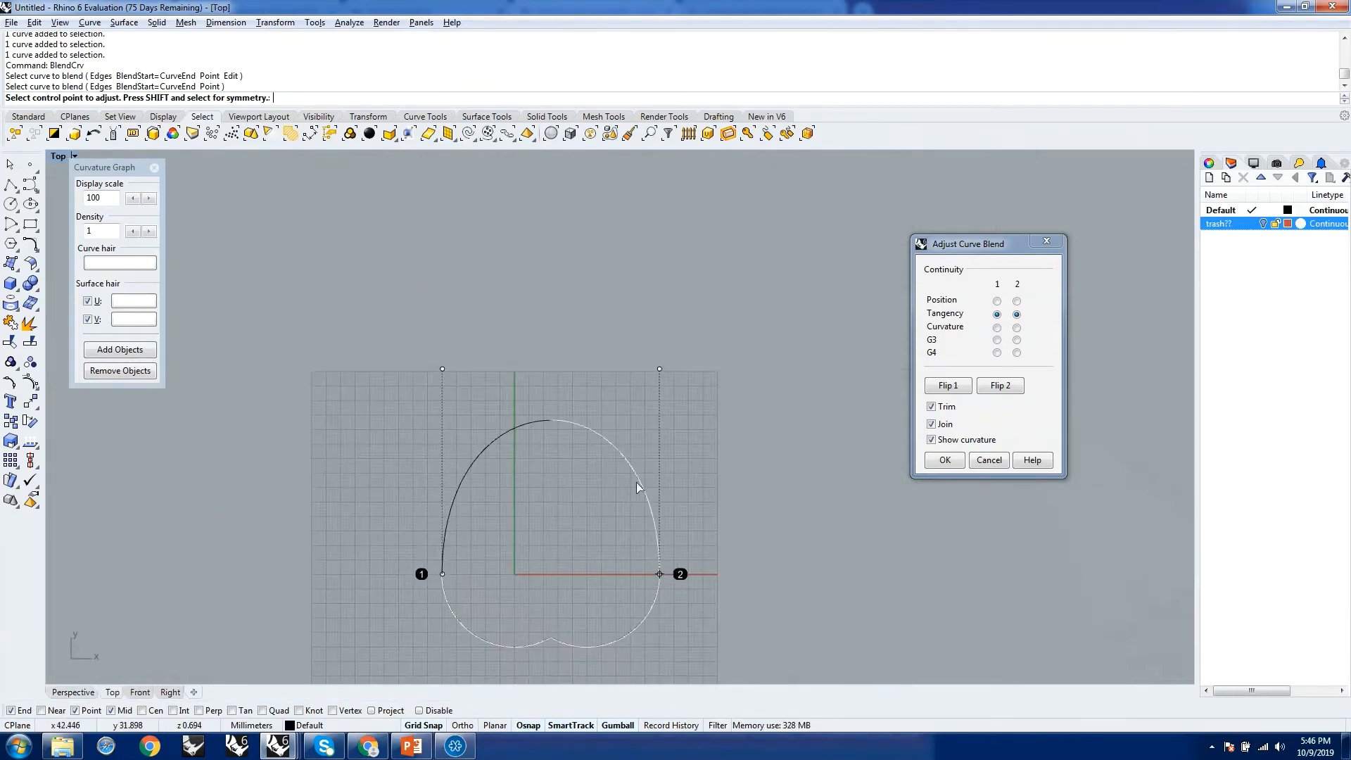
pyautogui.scroll(2, 582, 579)
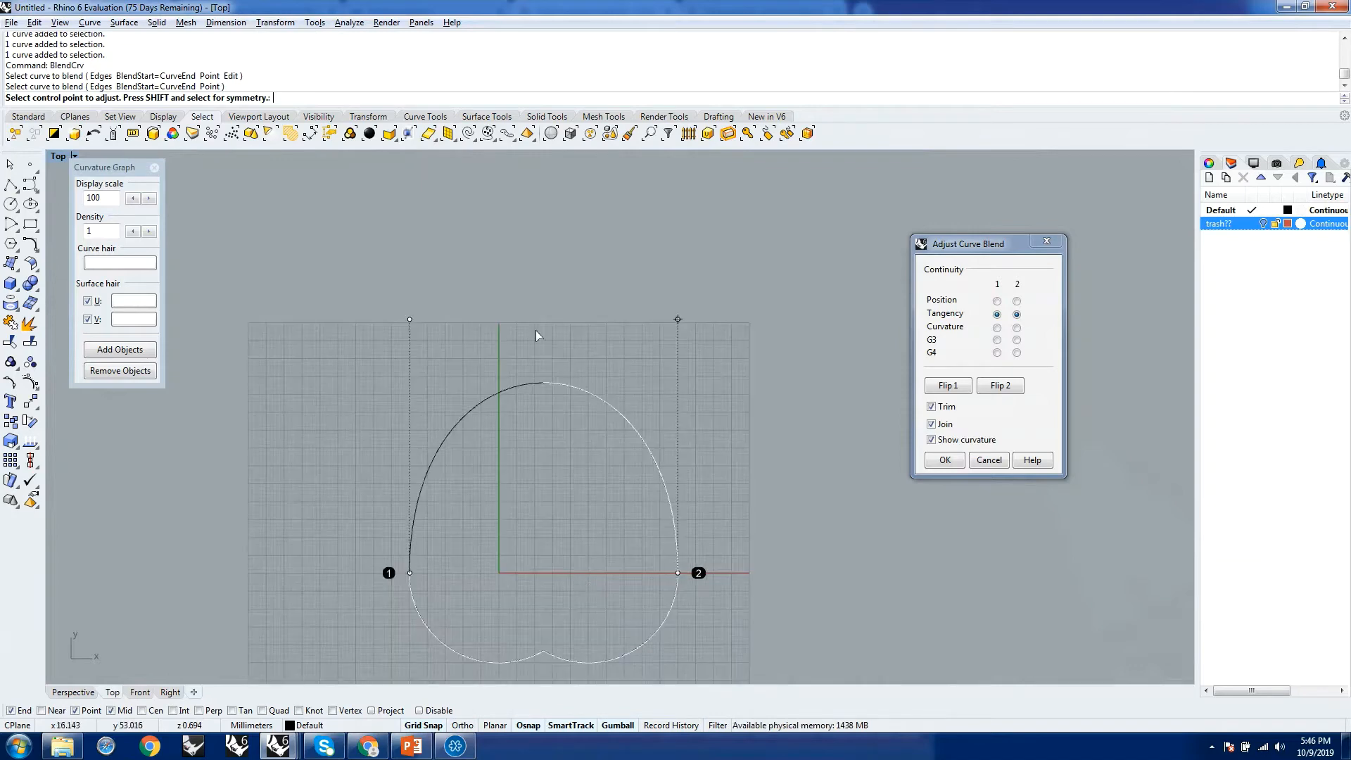
pyautogui.scroll(-4, 517, 279)
pyautogui.scroll(4, 546, 432)
pyautogui.click(396, 240)
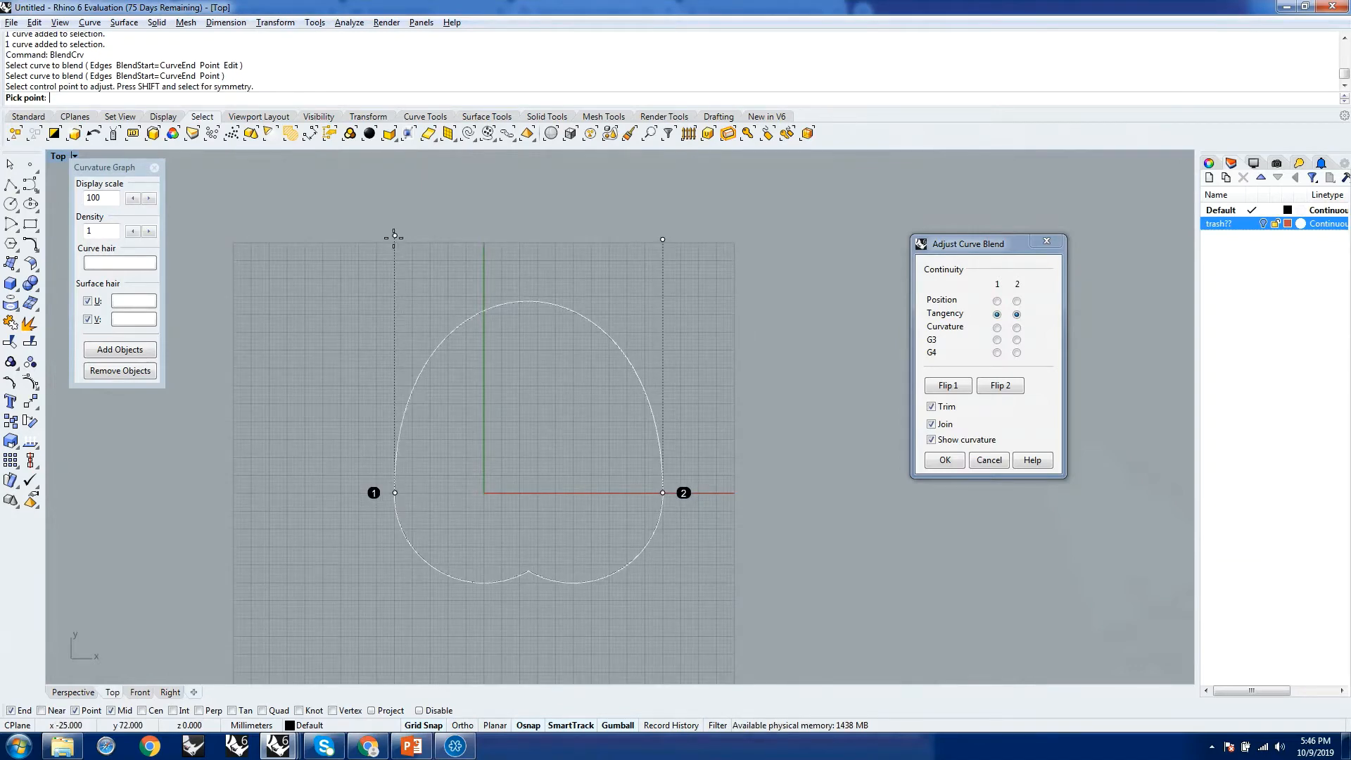
pyautogui.click(395, 296)
pyautogui.click(662, 240)
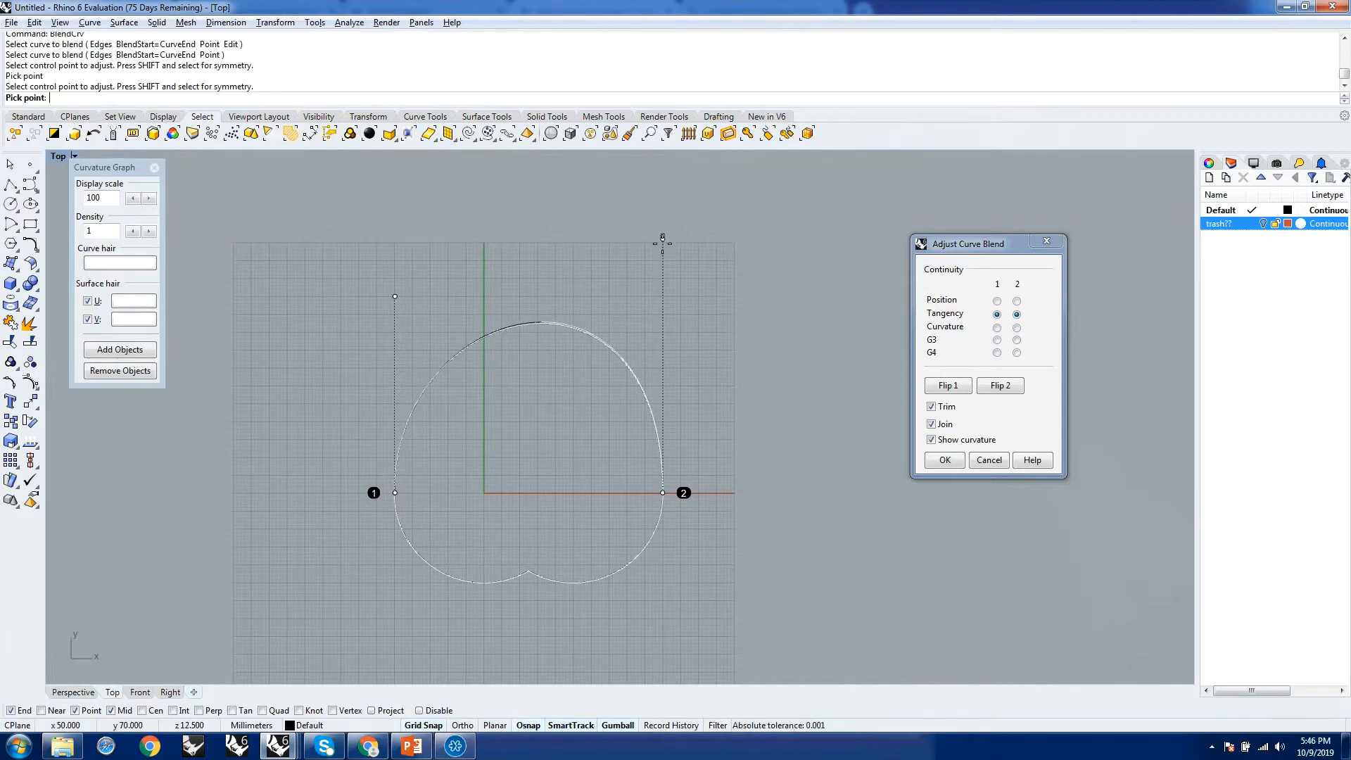
pyautogui.click(662, 296)
# Set the curve blend's continuity to Position at both ends 1 and 2
pyautogui.scroll(5, 644, 315)
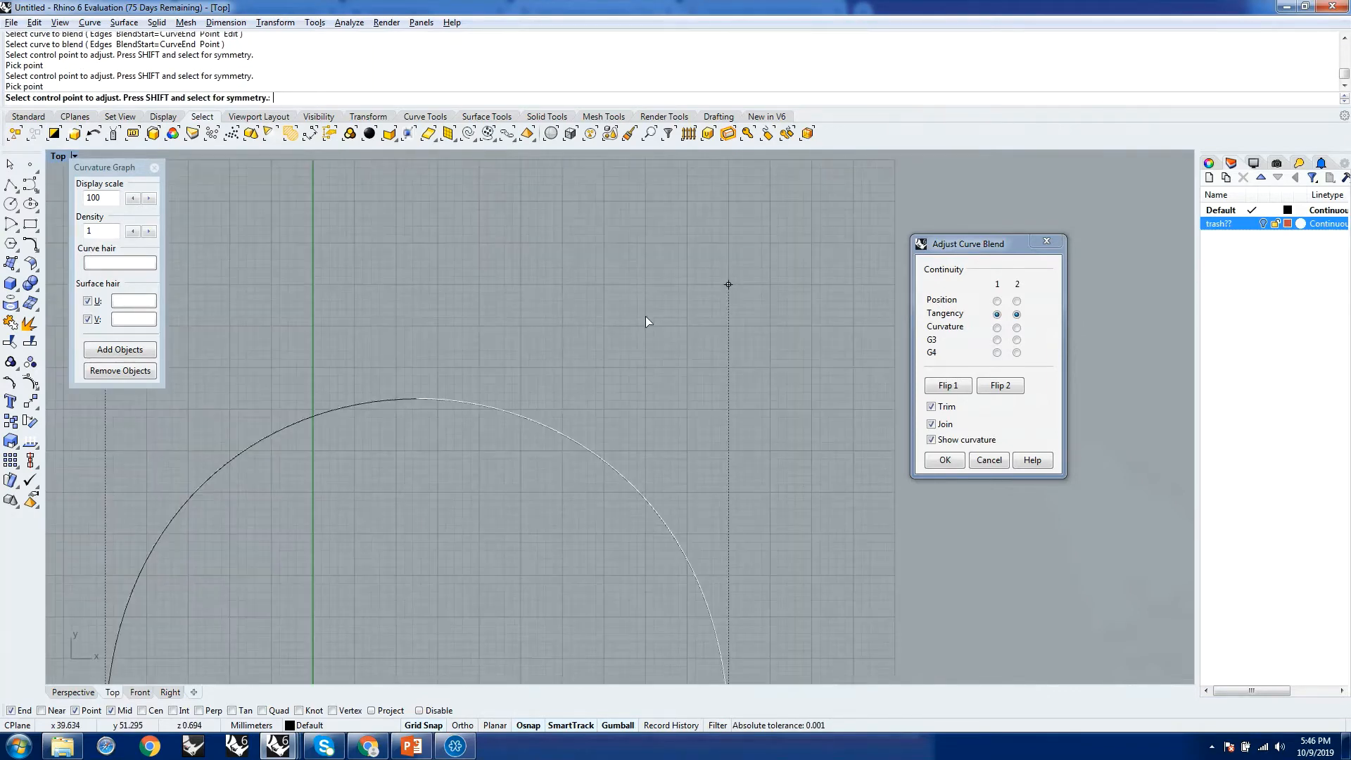
pyautogui.scroll(-3, 681, 322)
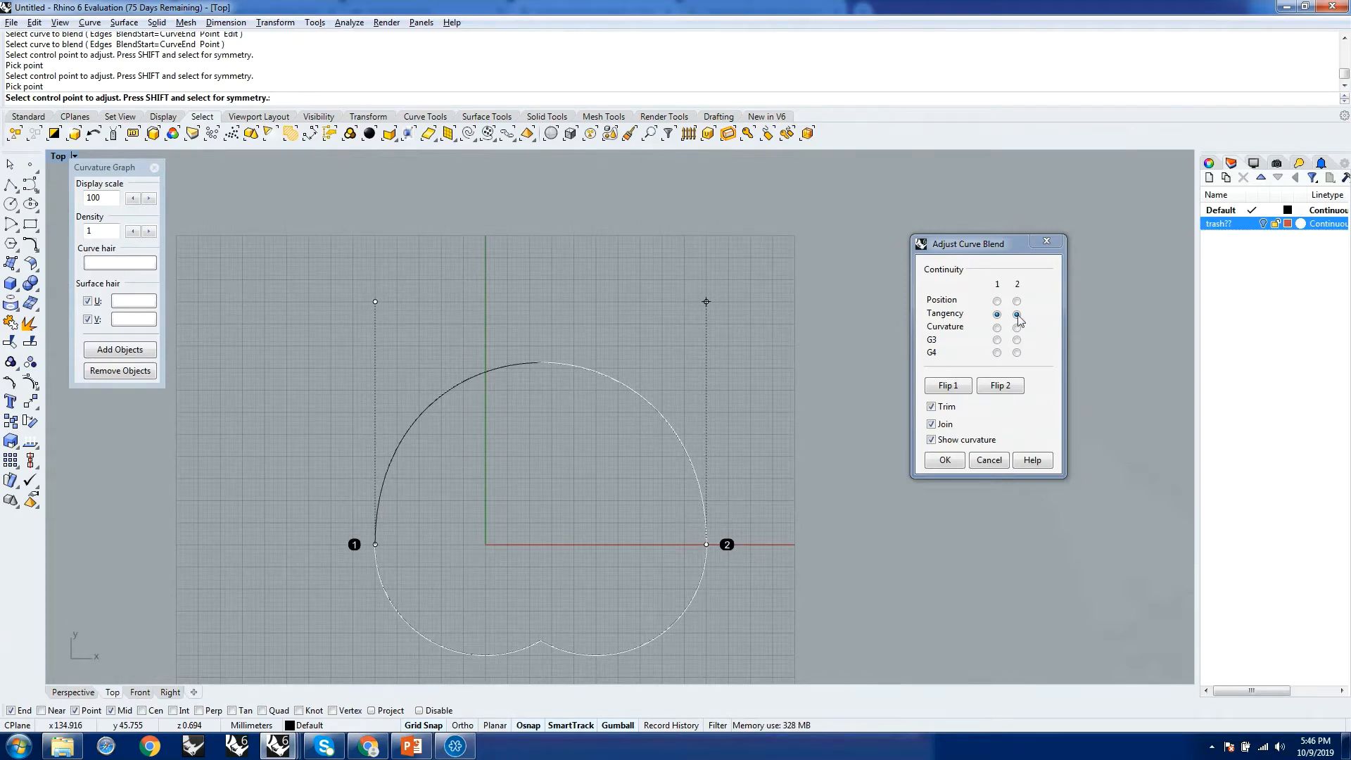
pyautogui.scroll(5, 695, 308)
pyautogui.scroll(-3, 757, 436)
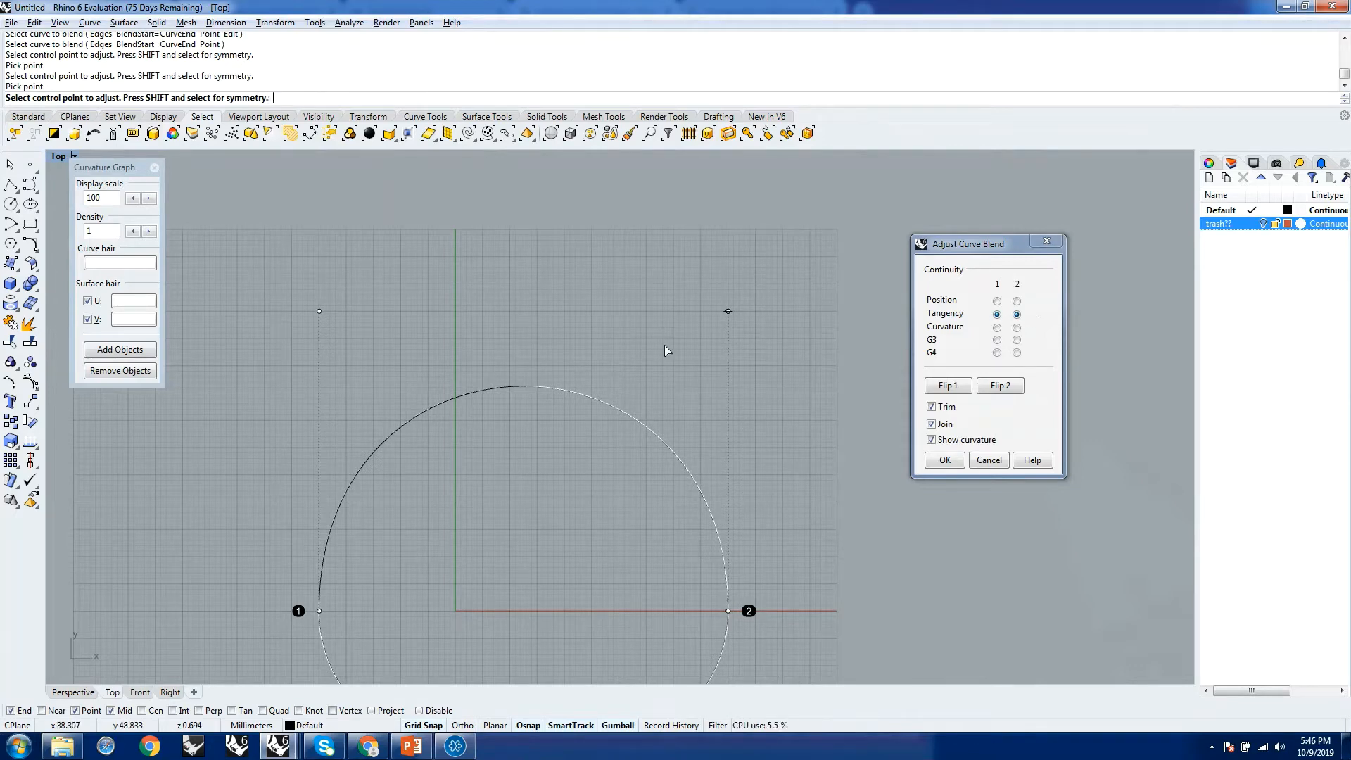
pyautogui.click(997, 301)
pyautogui.click(1016, 301)
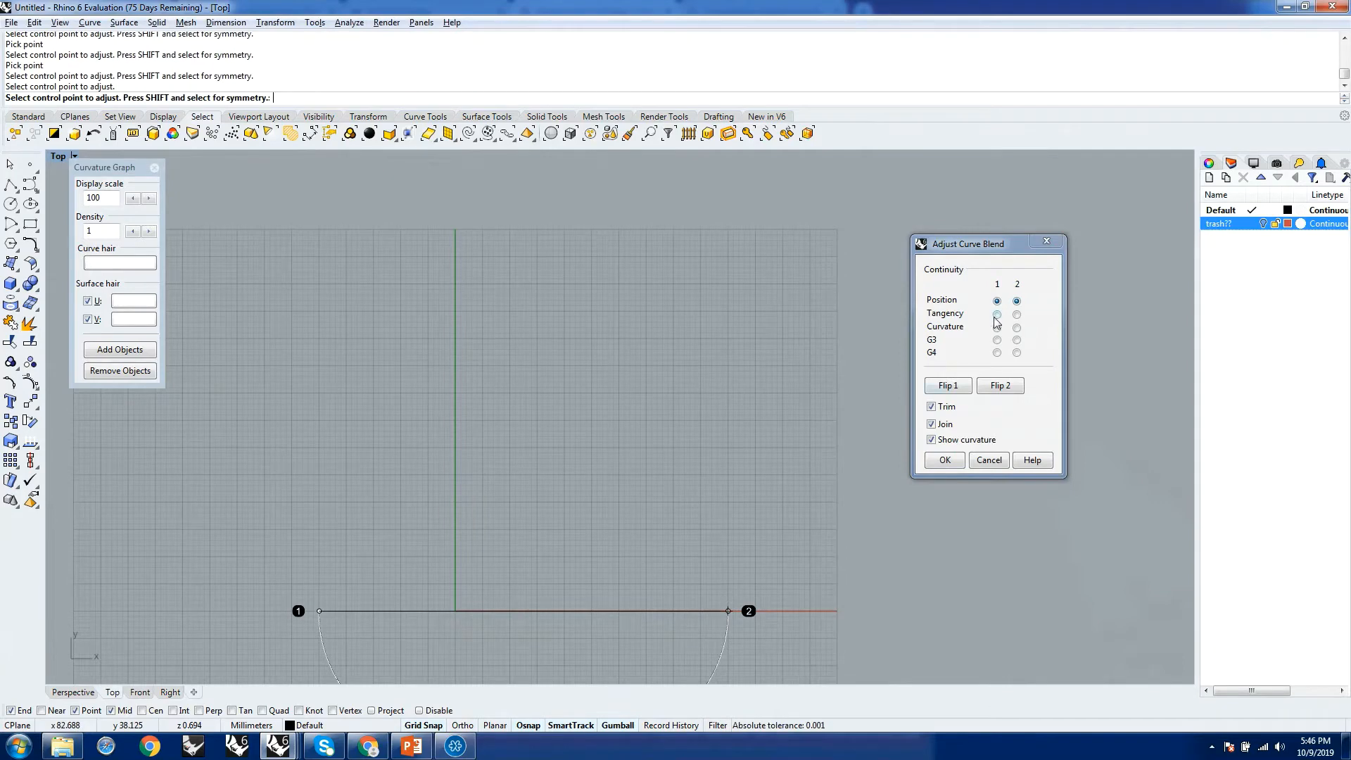
# Set tangency continuity at both ends of the blend and shorten both upper handles to the same height, about y 50
pyautogui.click(996, 314)
pyautogui.click(1016, 313)
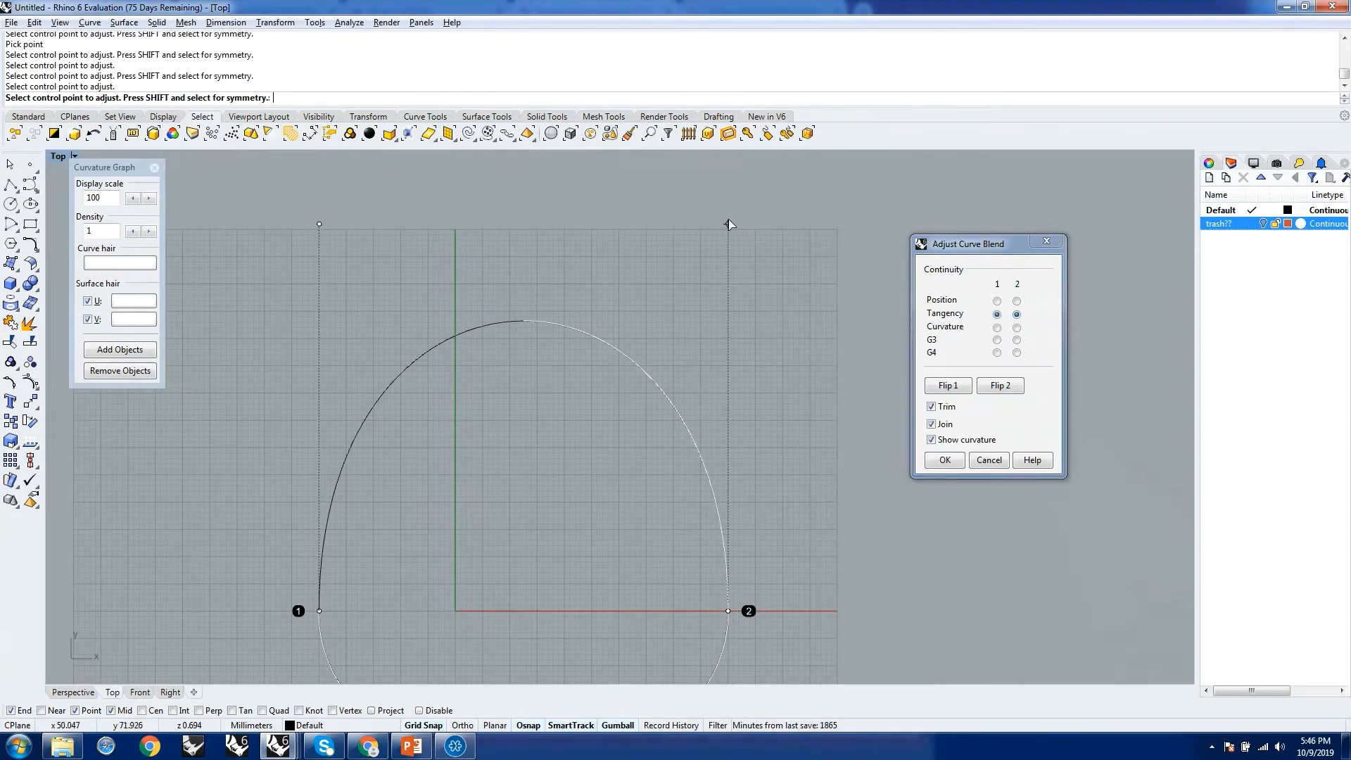
pyautogui.click(729, 223)
pyautogui.click(729, 338)
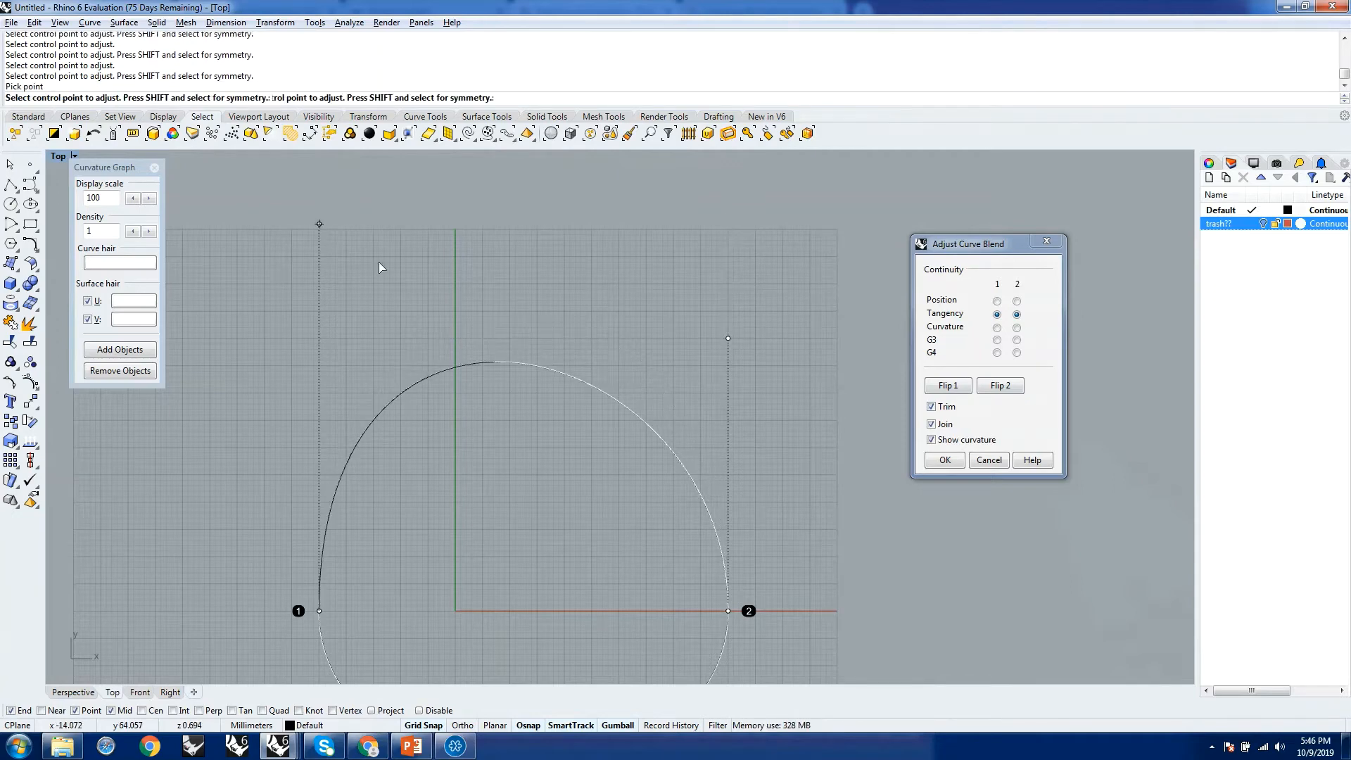
pyautogui.click(320, 224)
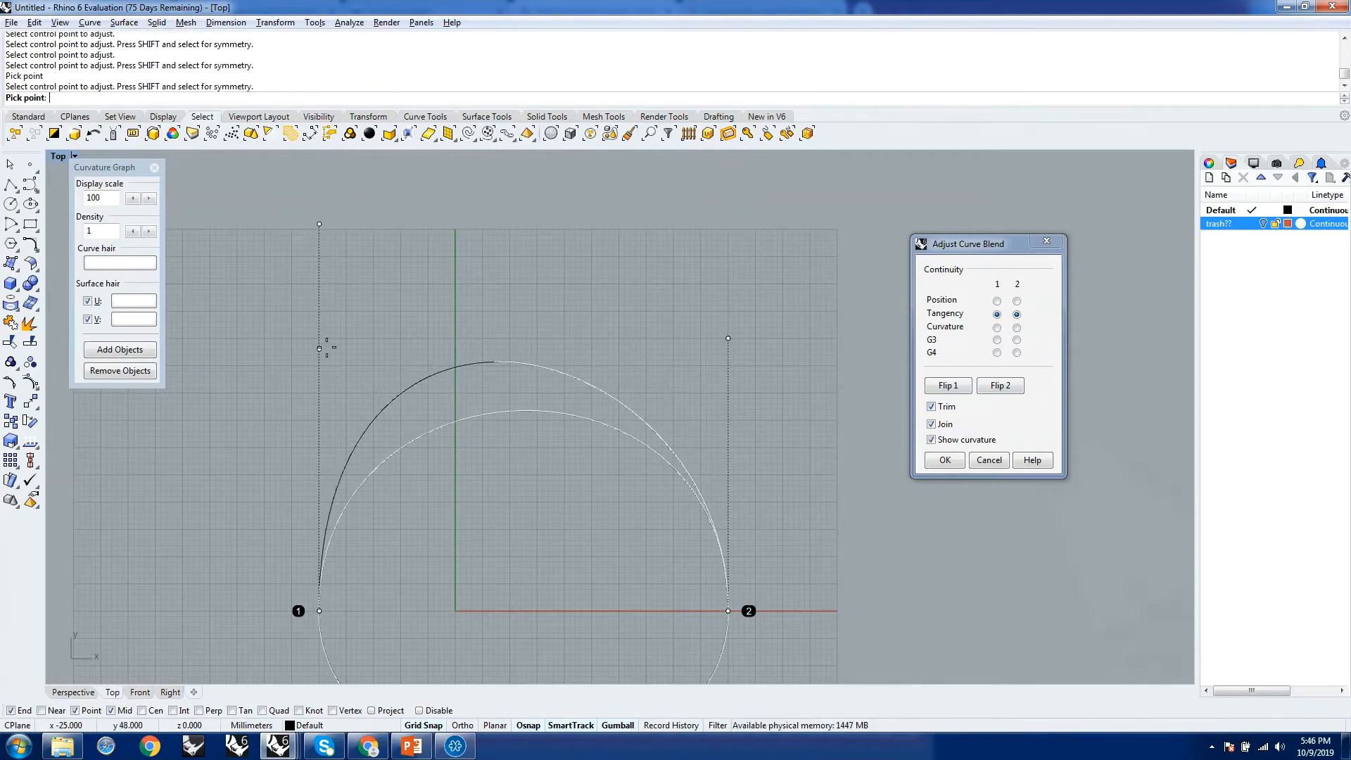
pyautogui.click(326, 339)
pyautogui.scroll(-2, 610, 362)
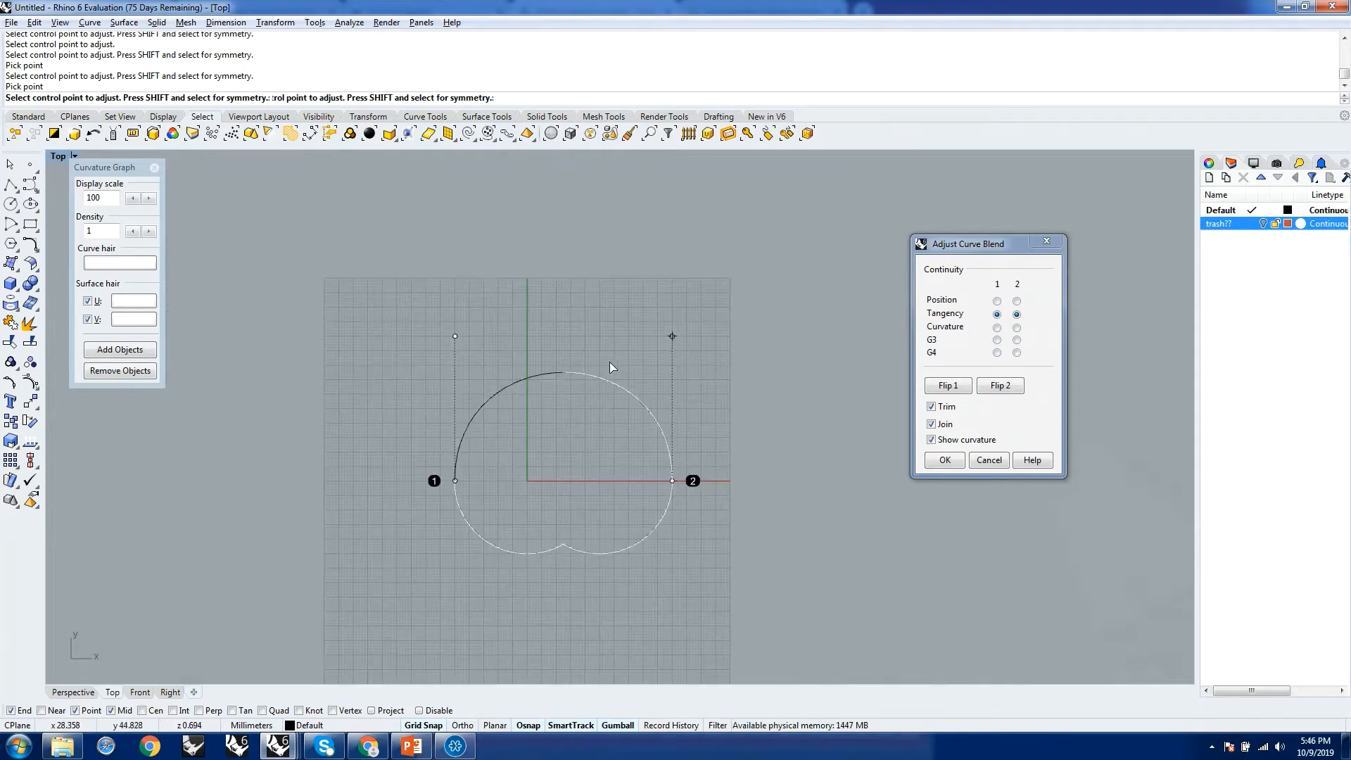
pyautogui.scroll(2, 590, 470)
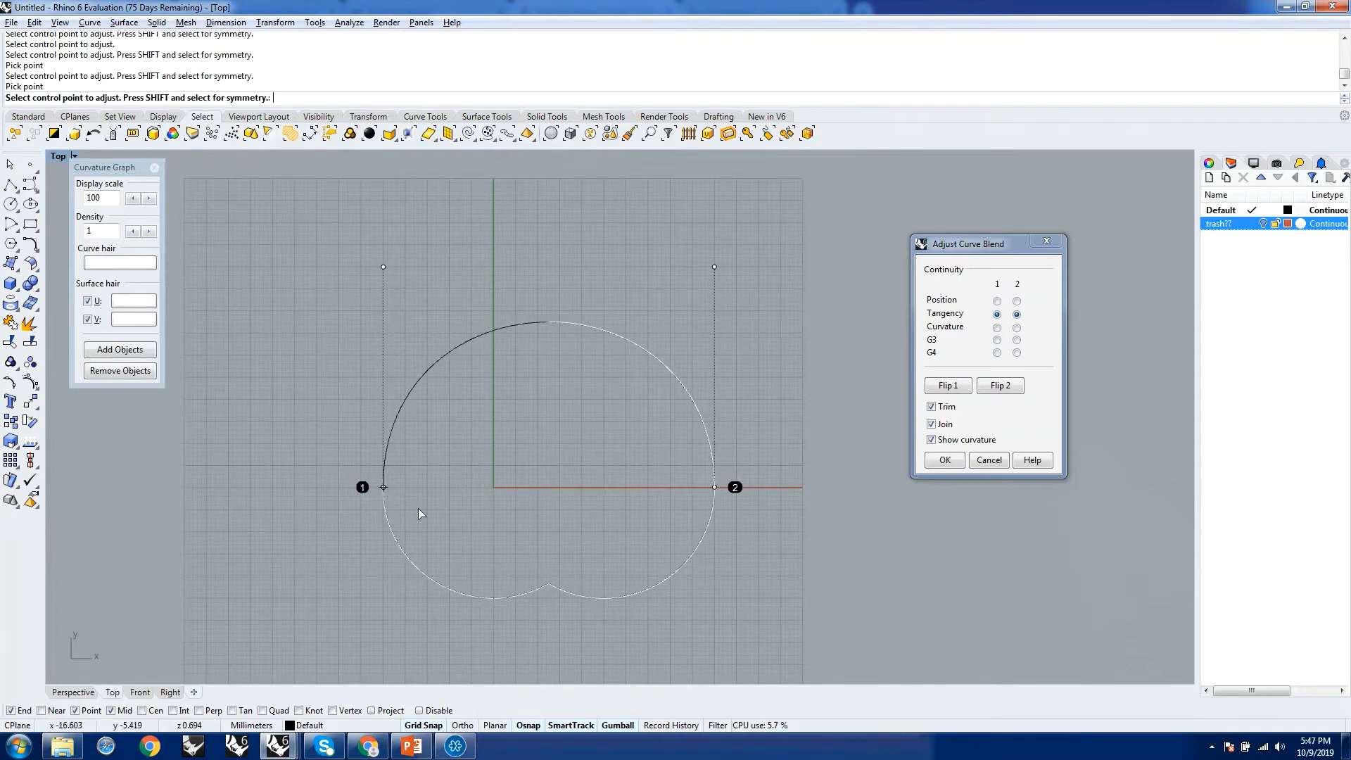
# Lower both tangent handles to about y 45 and create the upper blend with trimming and joining turned off
pyautogui.click(384, 268)
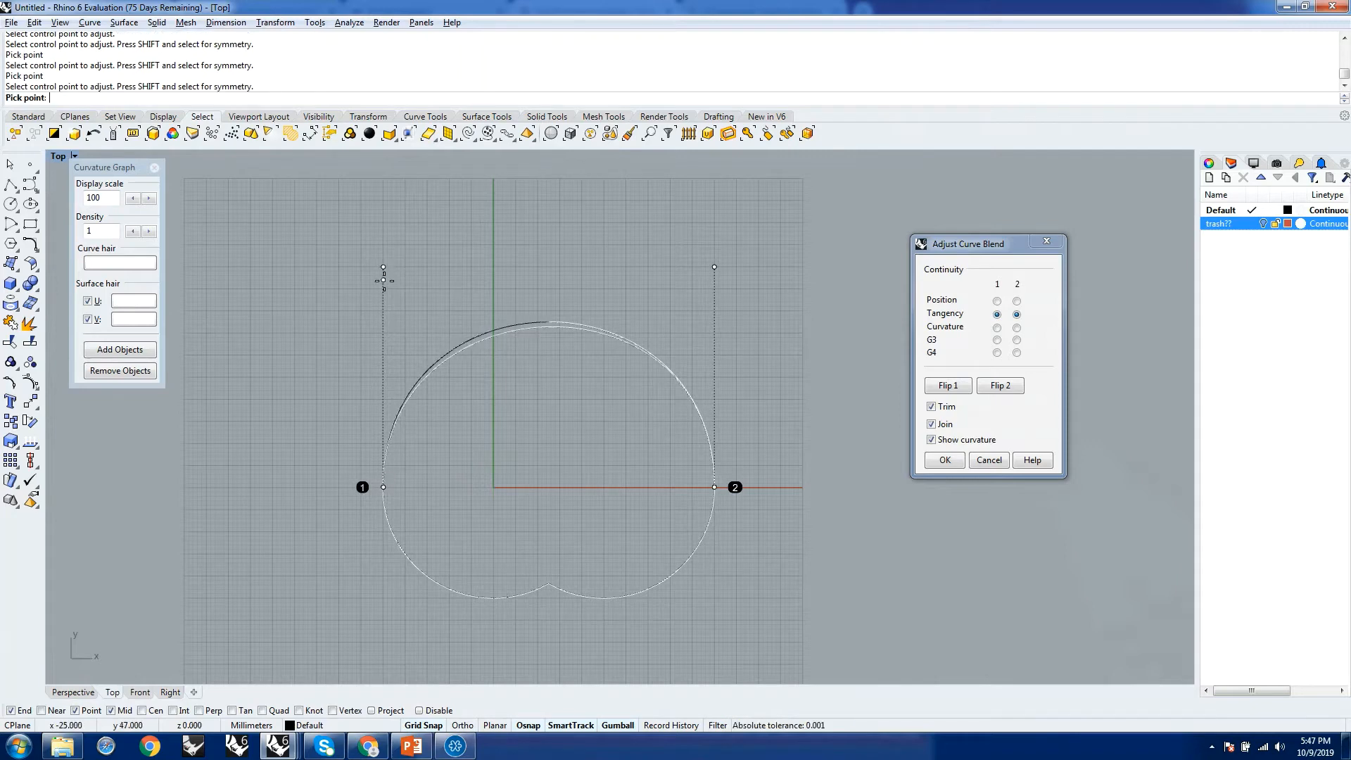
pyautogui.click(390, 290)
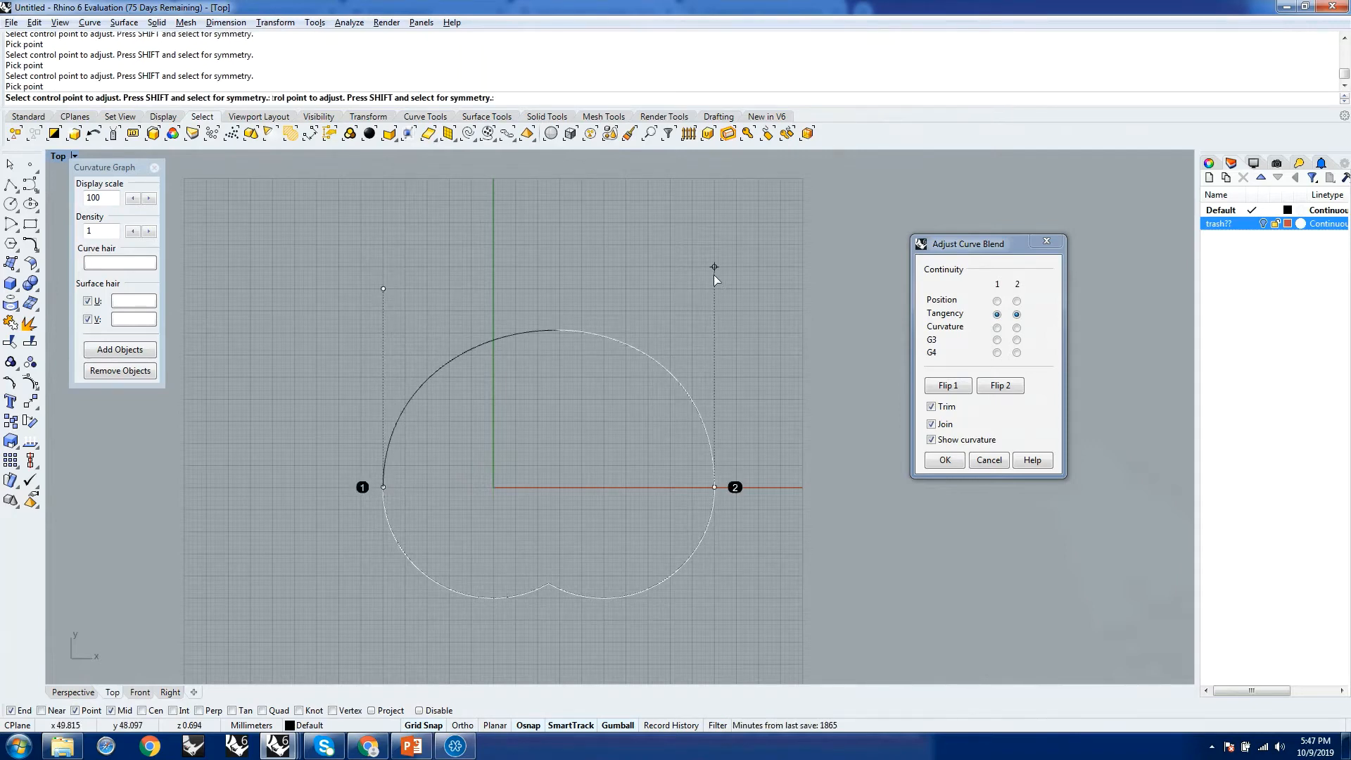
pyautogui.click(714, 269)
pyautogui.click(714, 288)
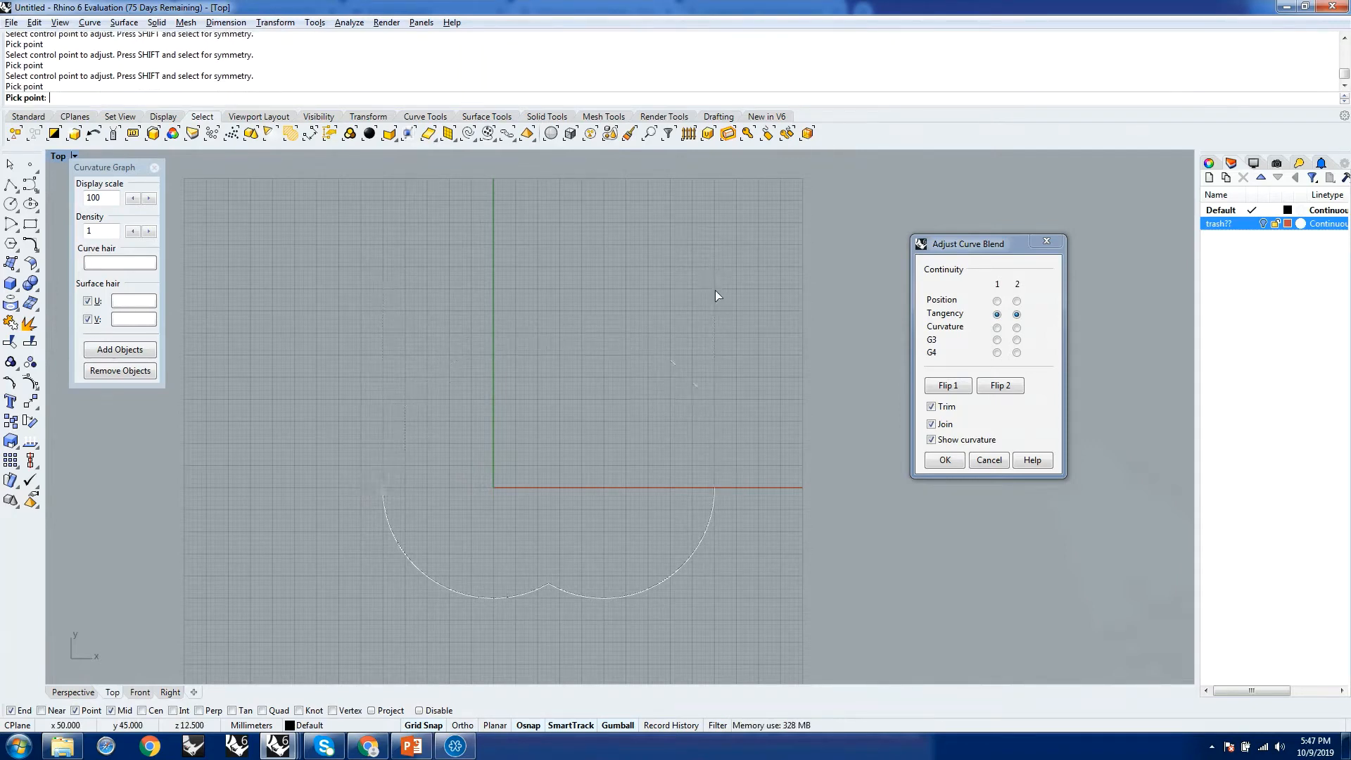
pyautogui.scroll(-2, 587, 323)
pyautogui.scroll(2, 589, 441)
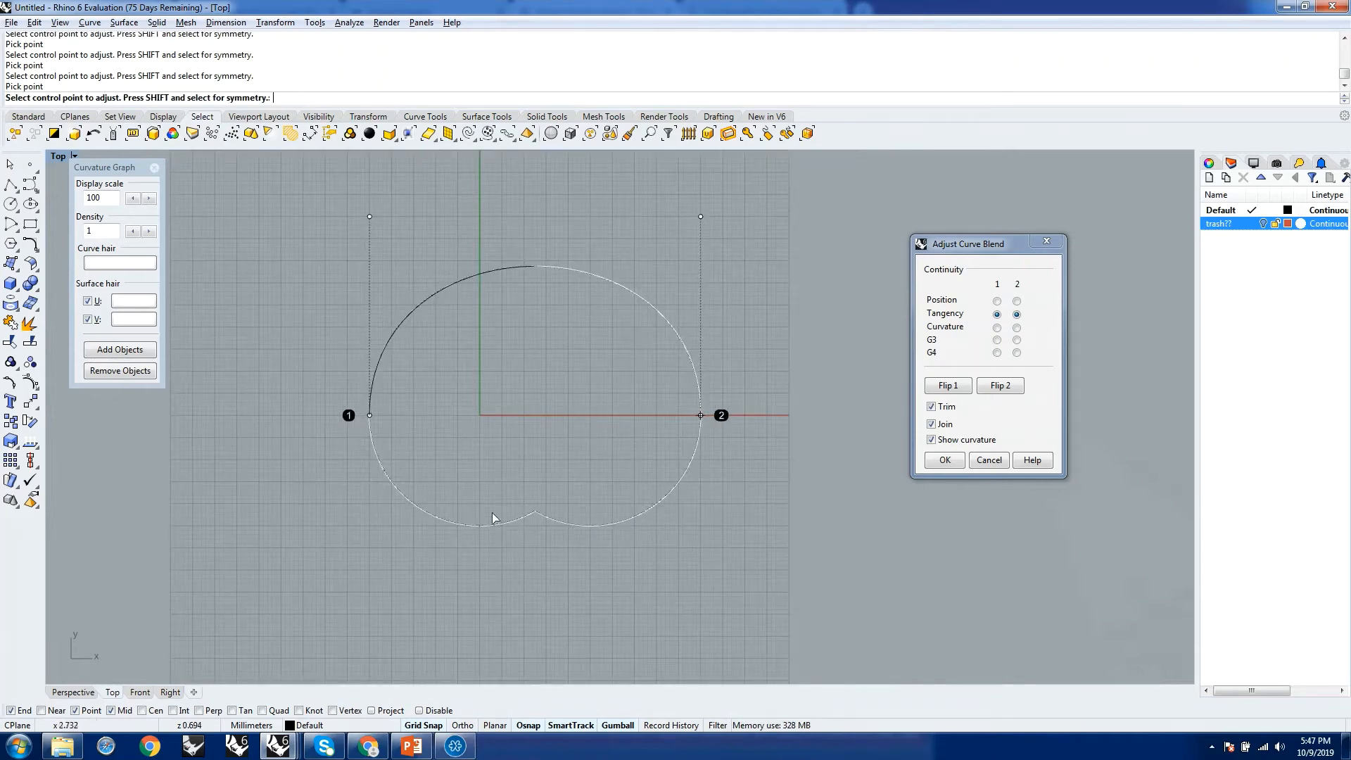
pyautogui.click(931, 407)
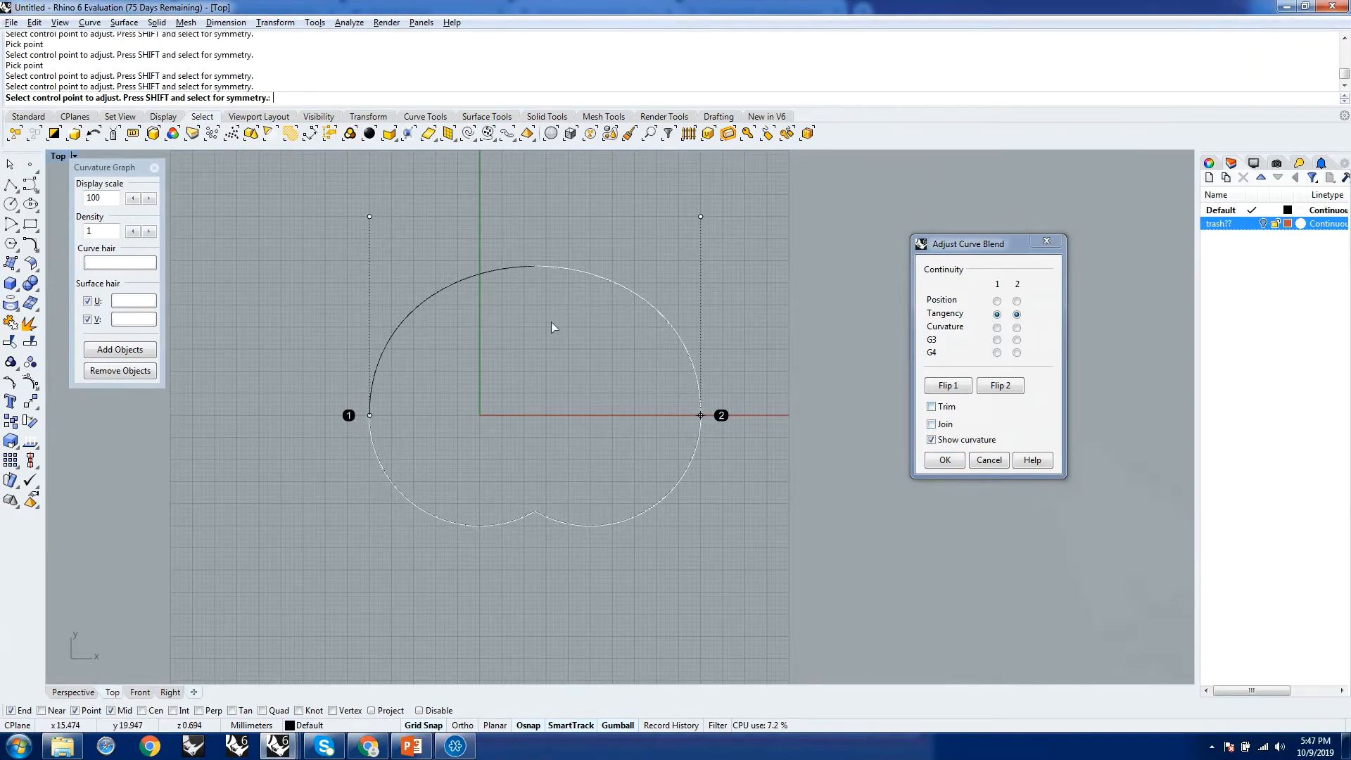
pyautogui.click(945, 460)
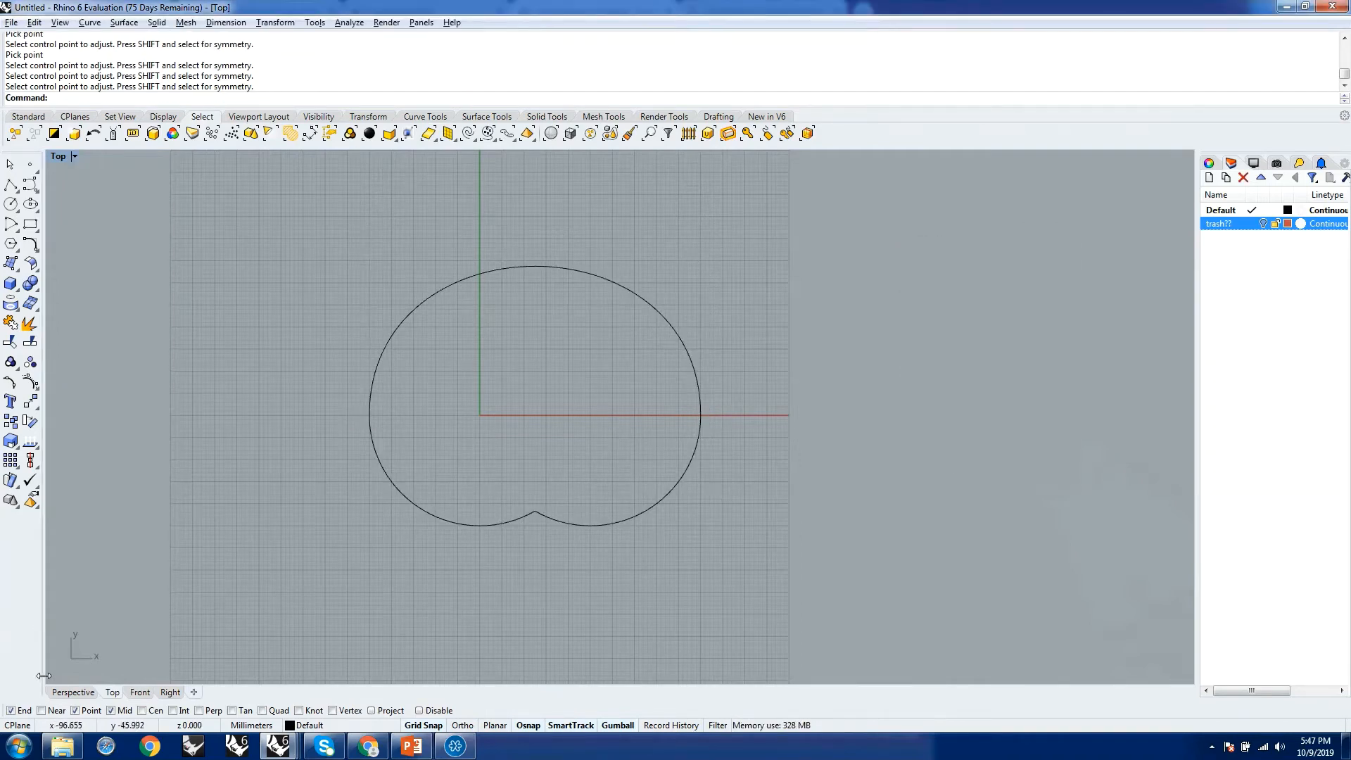
# Start a BlendCrv in the Perspective view between the facing open ends of the two lower arcs
pyautogui.click(72, 692)
pyautogui.moveTo(474, 553); pyautogui.dragTo(561, 541, button='right')
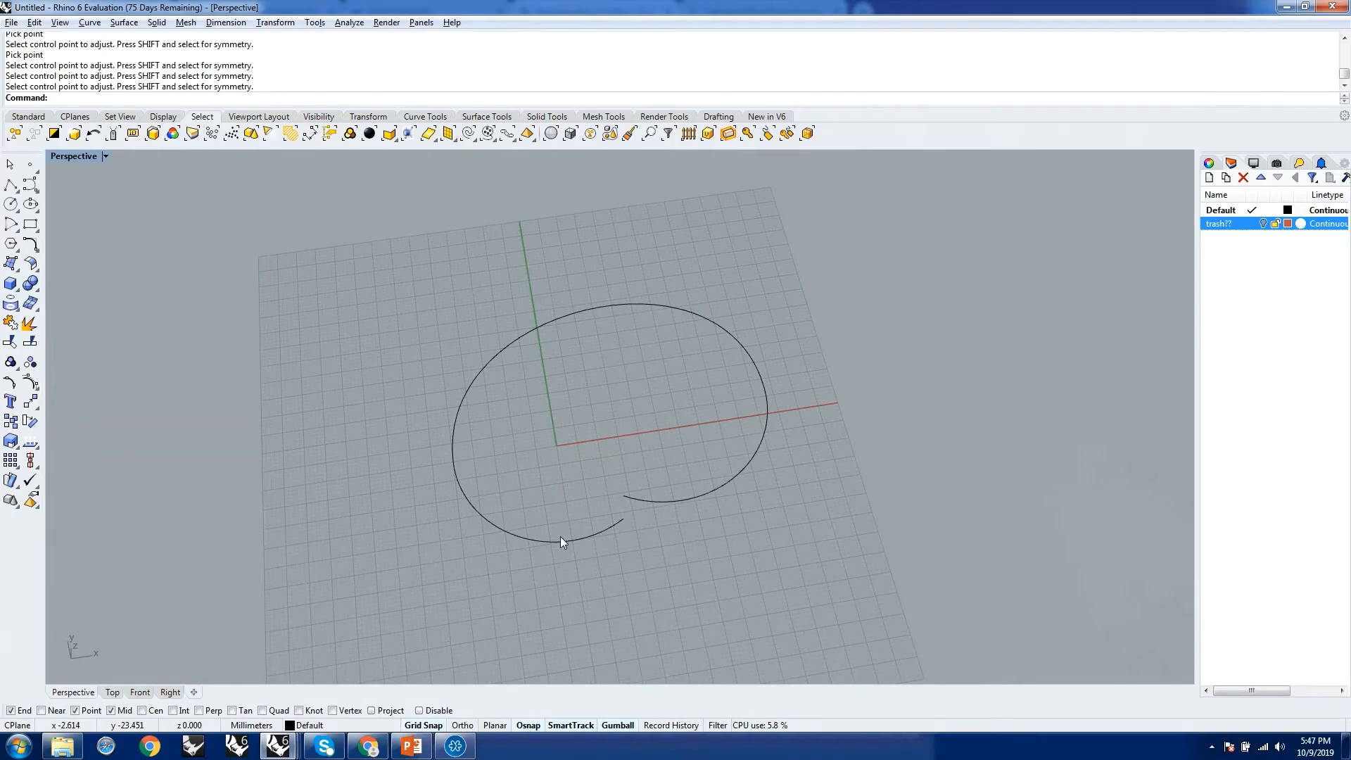
pyautogui.write('BlendCrv')
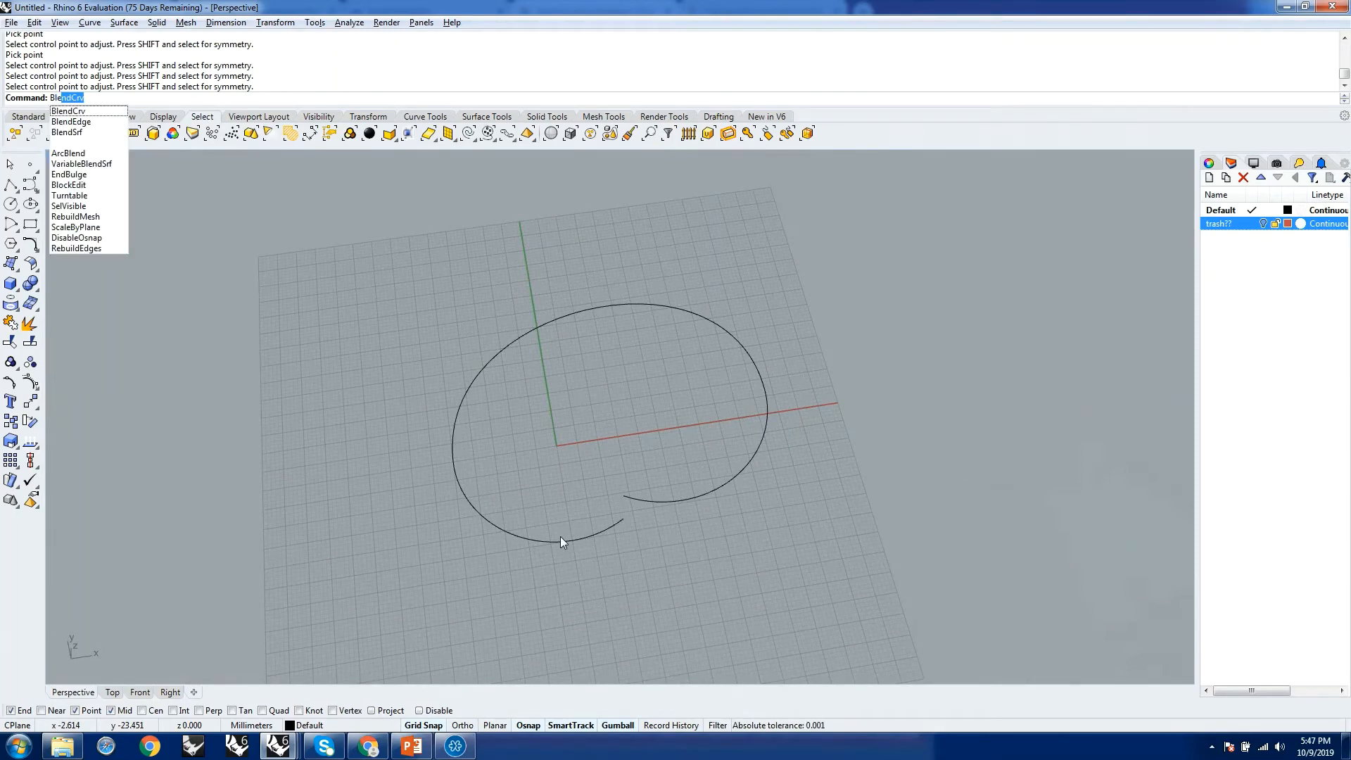
pyautogui.press('Return')
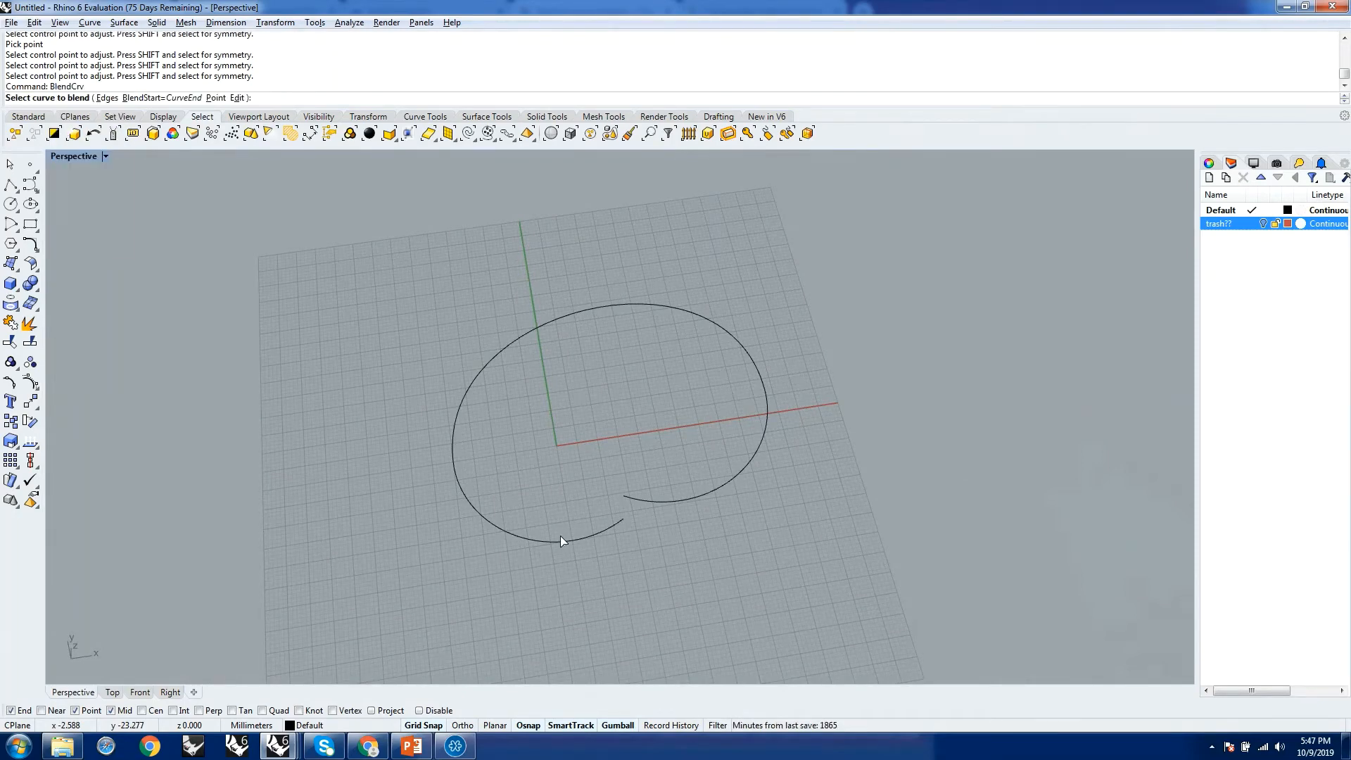
pyautogui.click(619, 521)
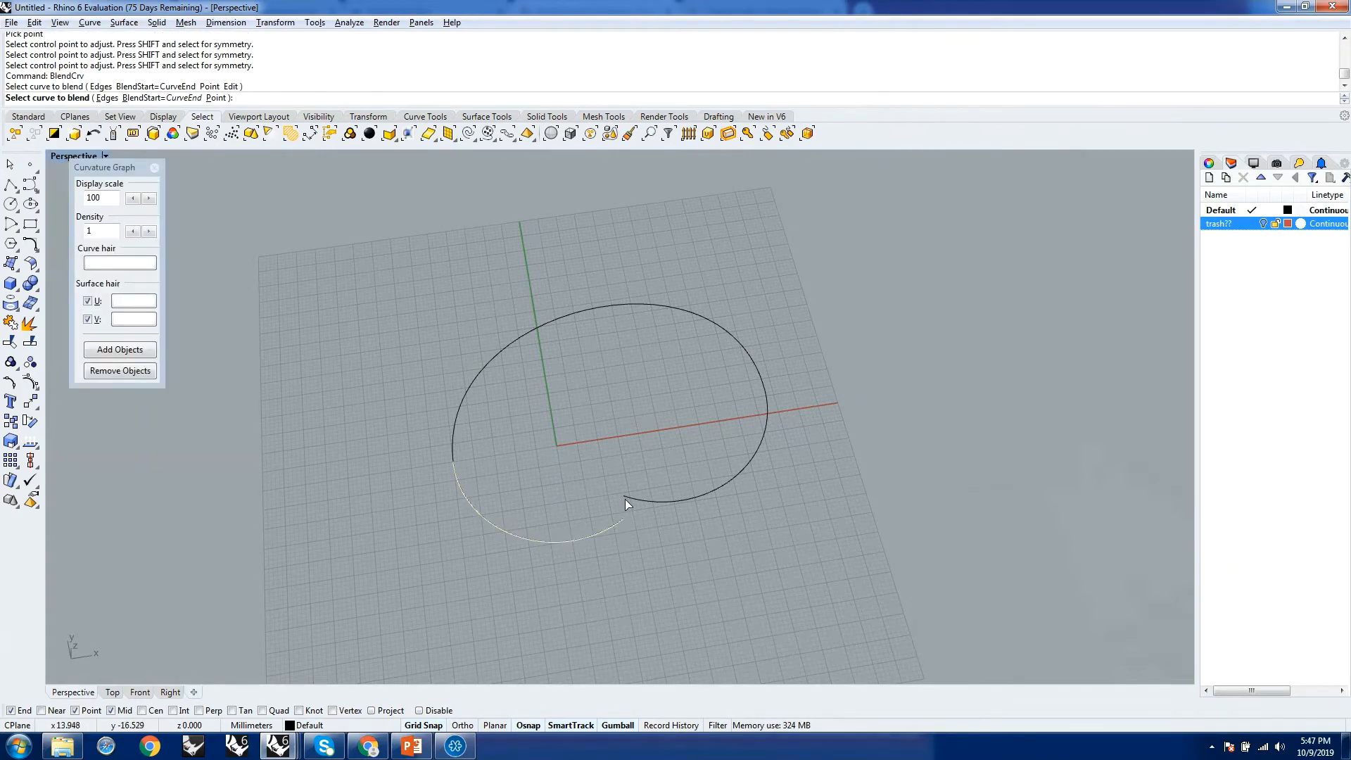
pyautogui.click(626, 497)
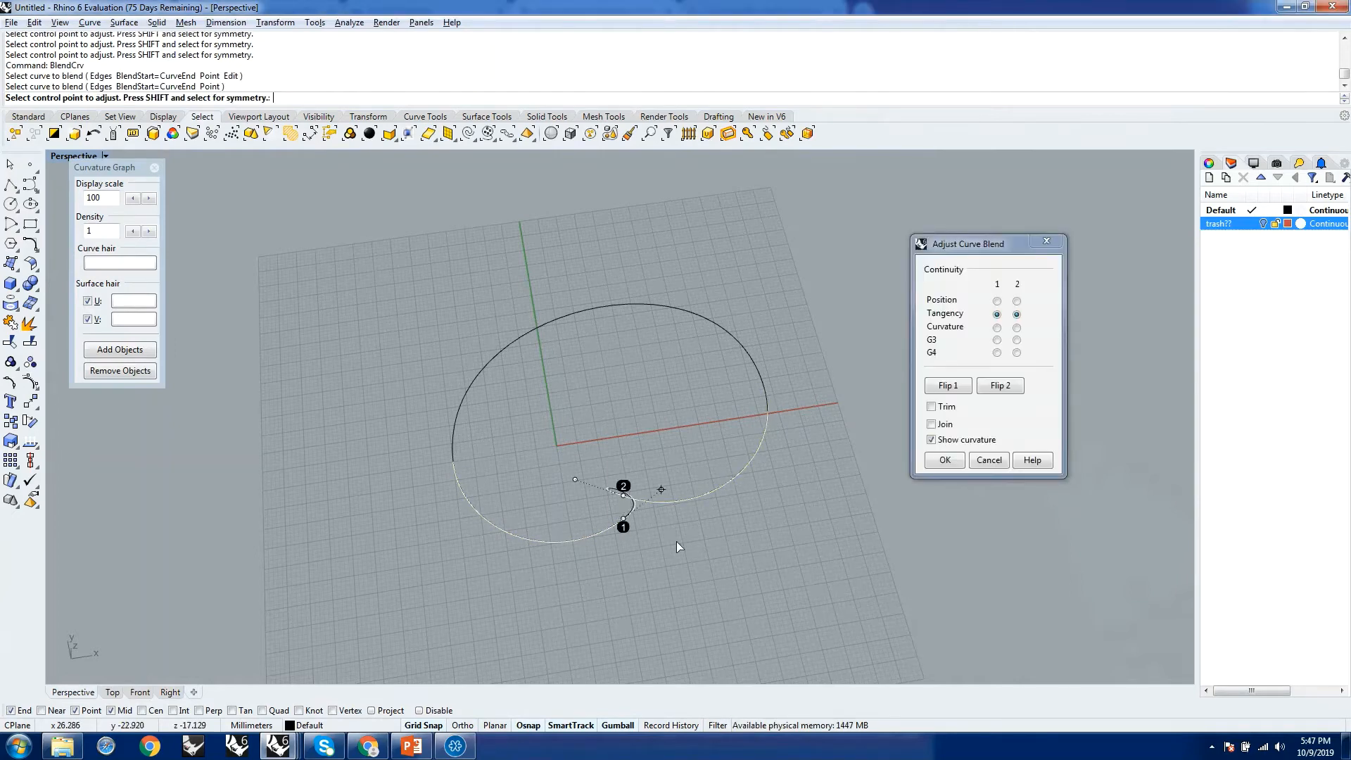
# Set curvature continuity at both ends of the new blend and work on it in the Top view
pyautogui.moveTo(677, 542); pyautogui.dragTo(497, 426, button='right')
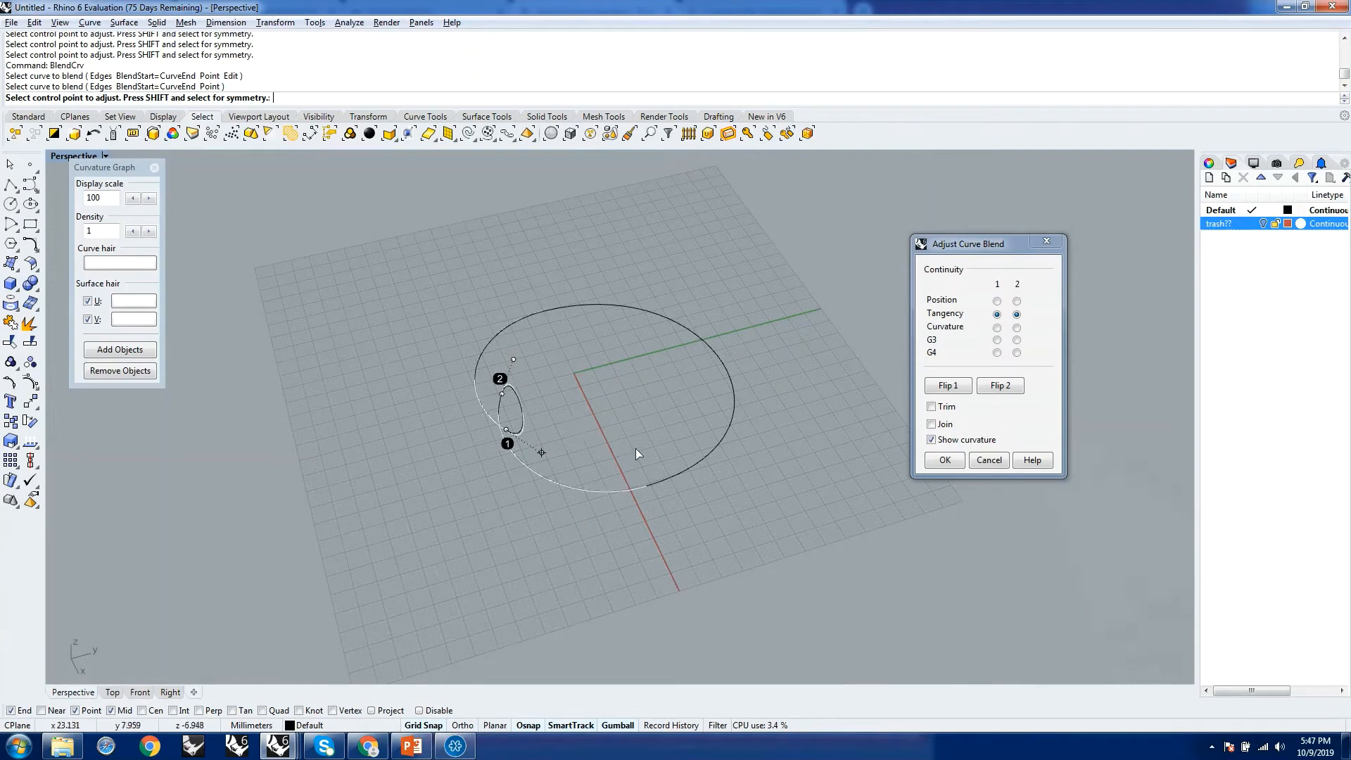
pyautogui.click(113, 693)
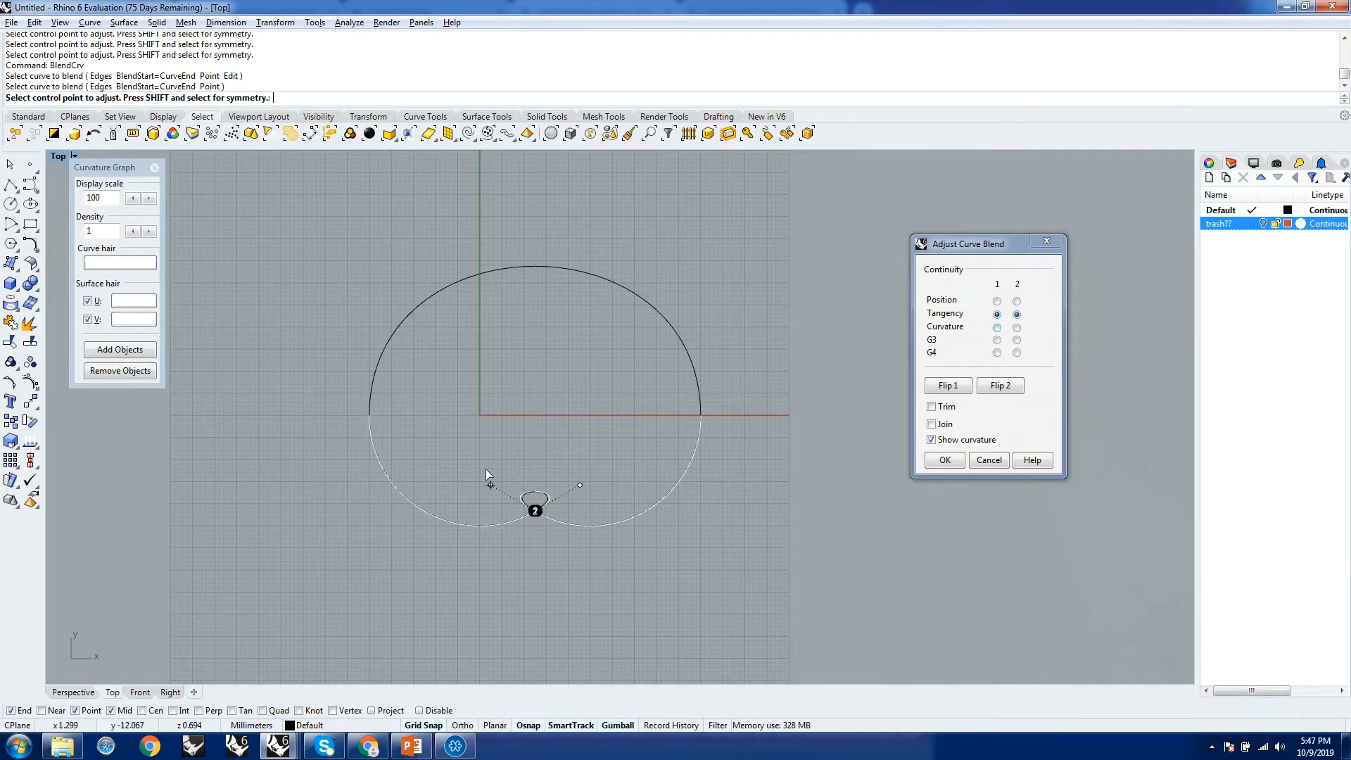
pyautogui.click(997, 327)
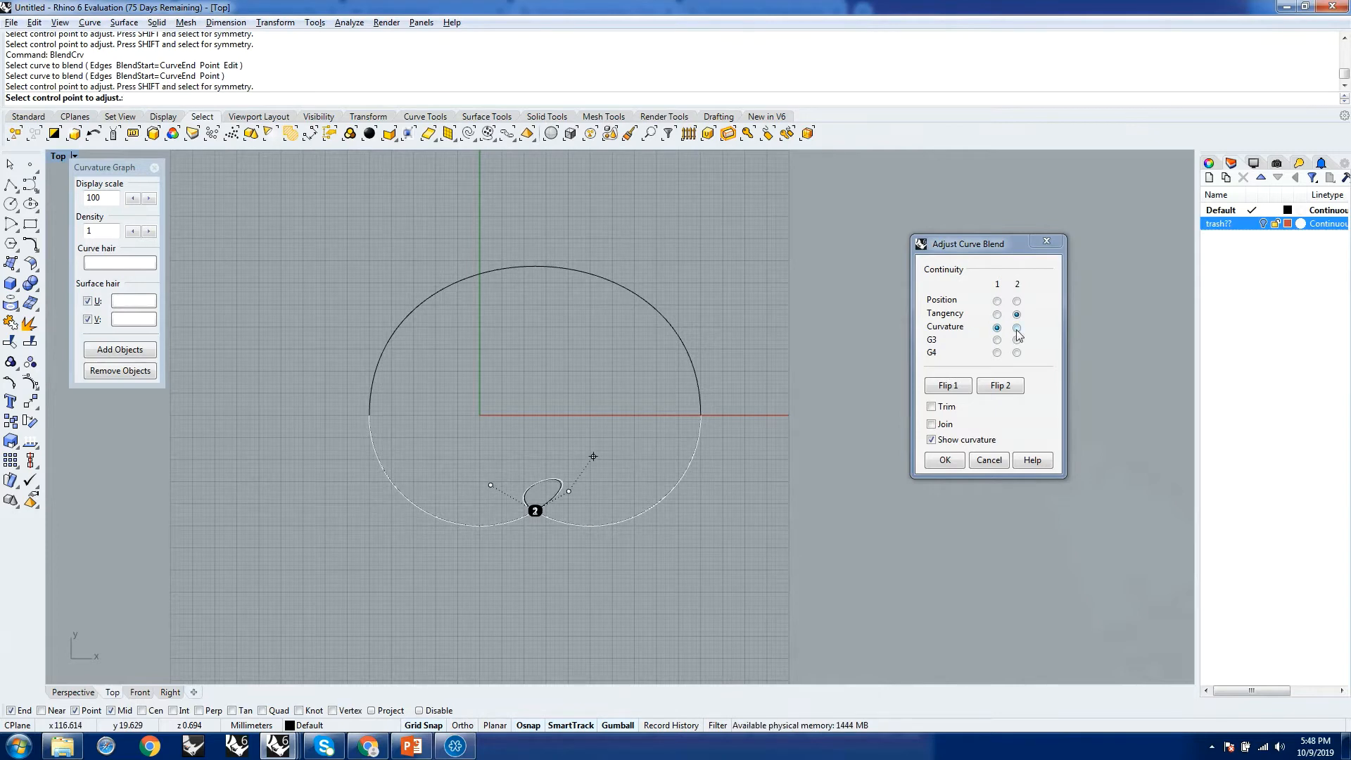
pyautogui.click(1016, 328)
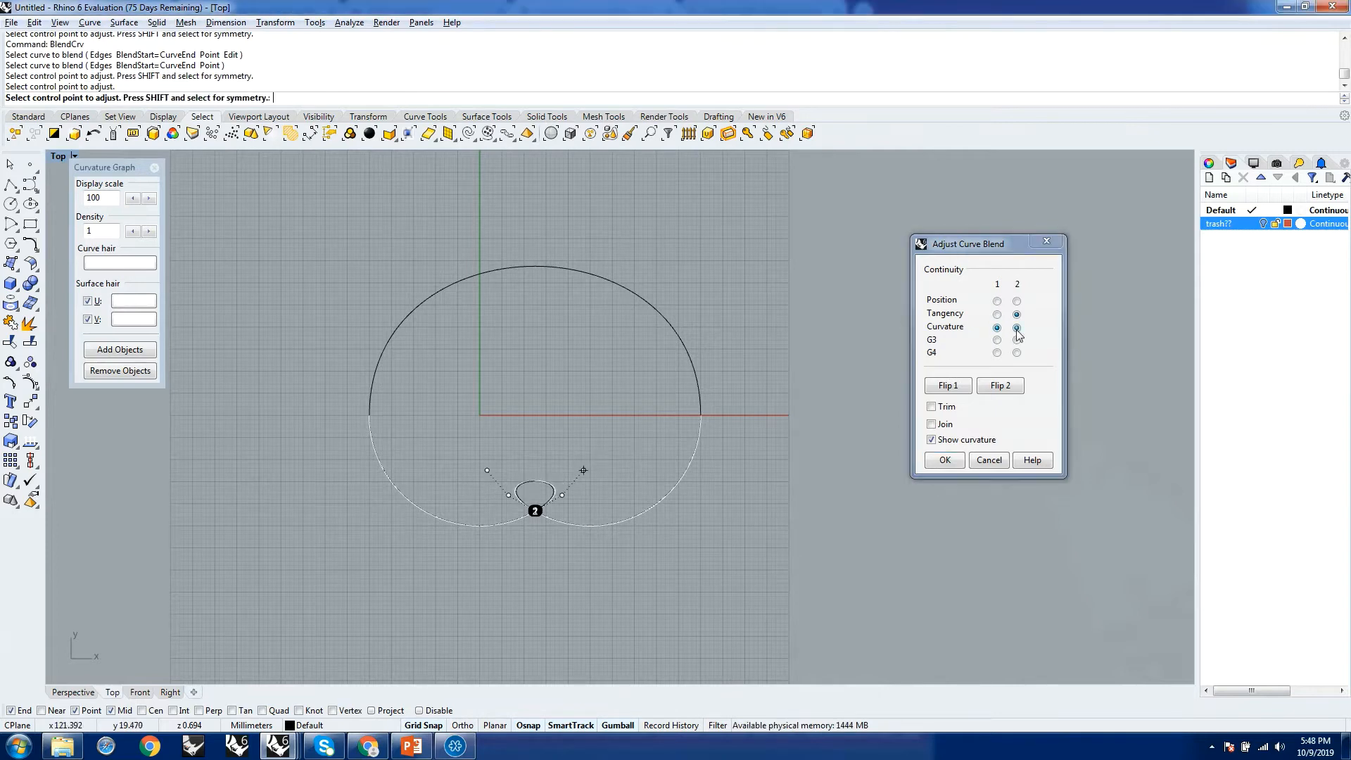
# Enlarge the blend into a symmetric loop by moving one handle to about (-9, -9) and the opposite handle to its mirrored position
pyautogui.click(508, 495)
pyautogui.click(445, 444)
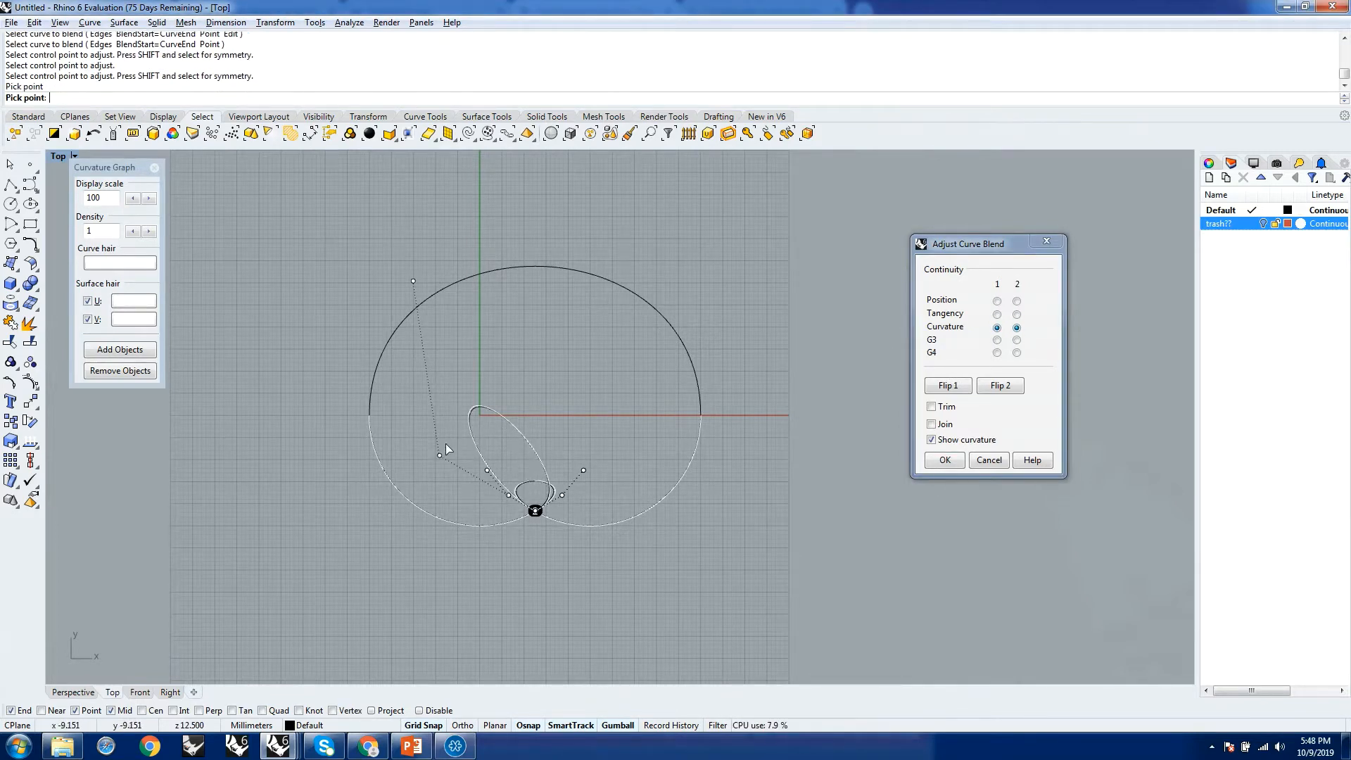
pyautogui.click(584, 470)
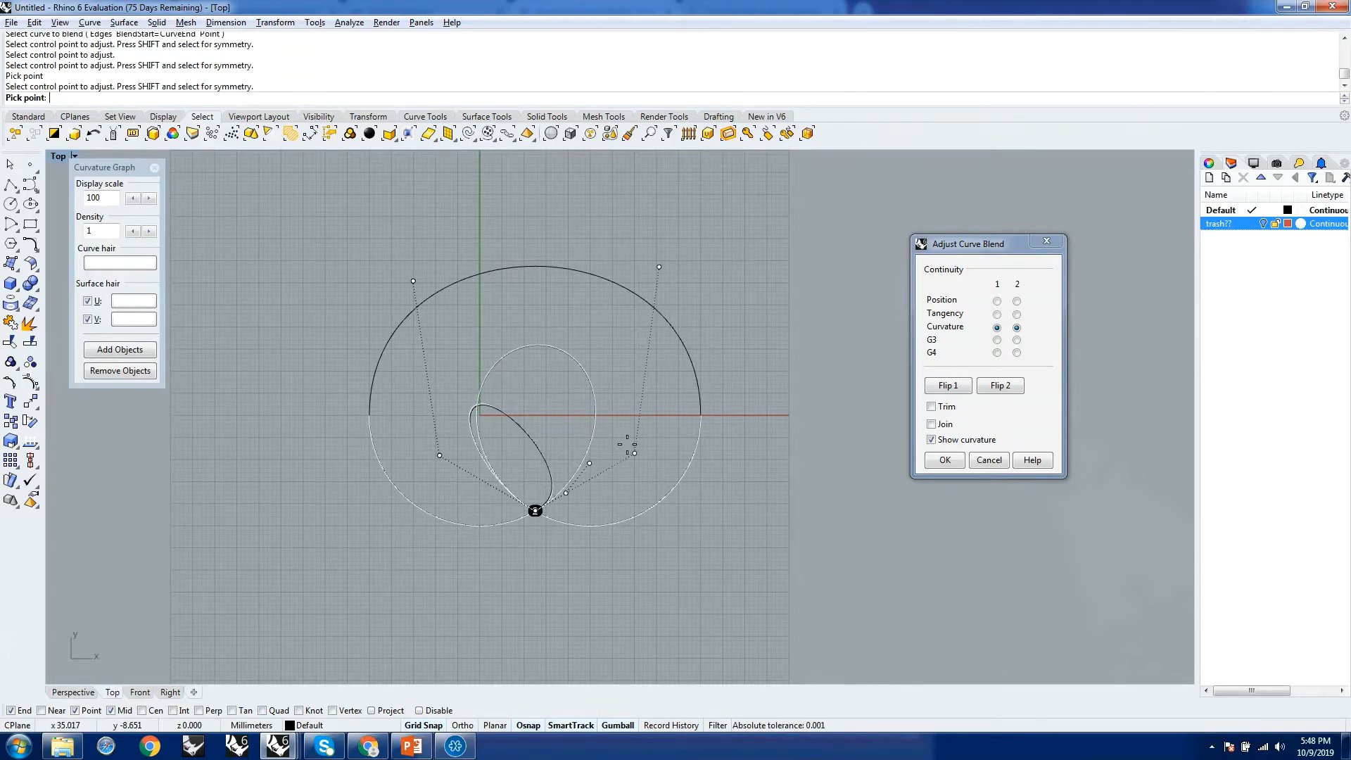
pyautogui.click(629, 454)
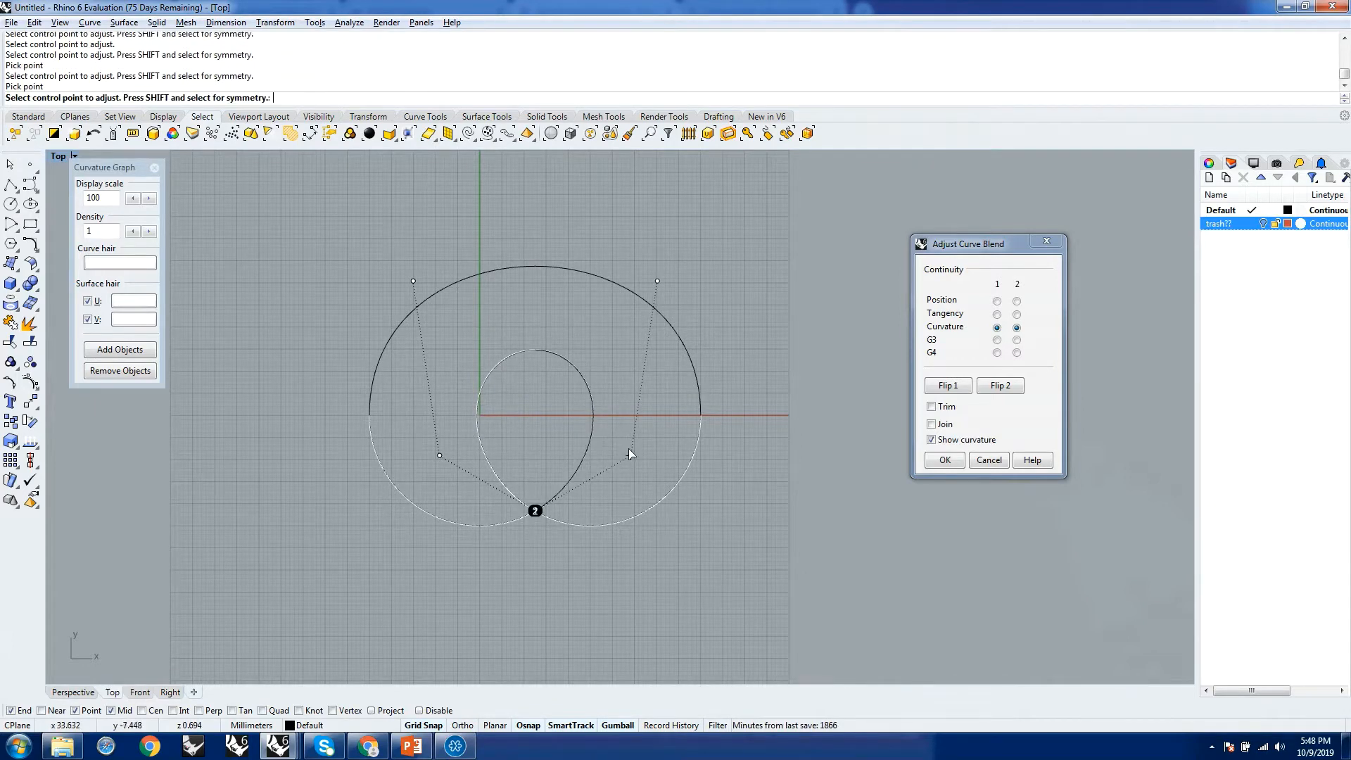
pyautogui.scroll(6, 532, 364)
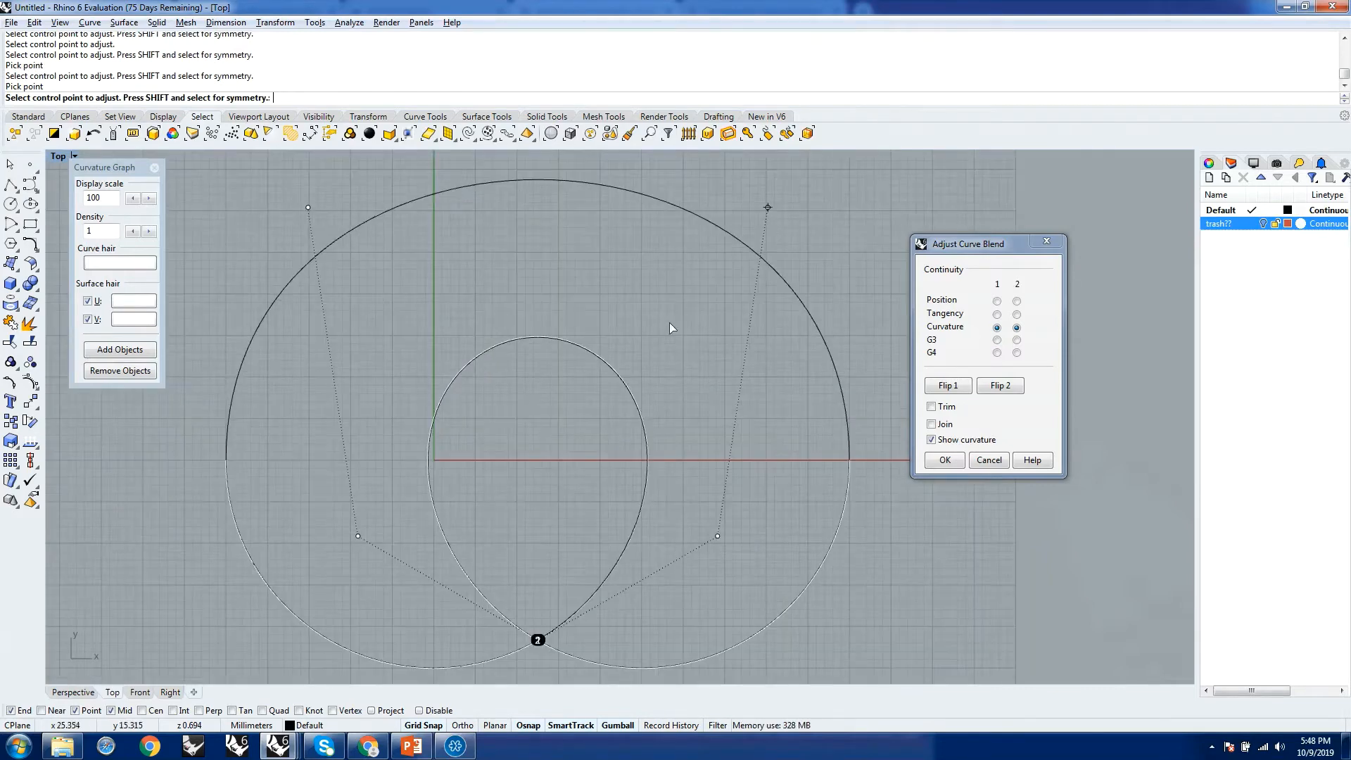
# Move the two outermost blend handles inward and down until each lies vertically above its inner handle at matching heights
pyautogui.scroll(-4, 680, 364)
pyautogui.click(736, 261)
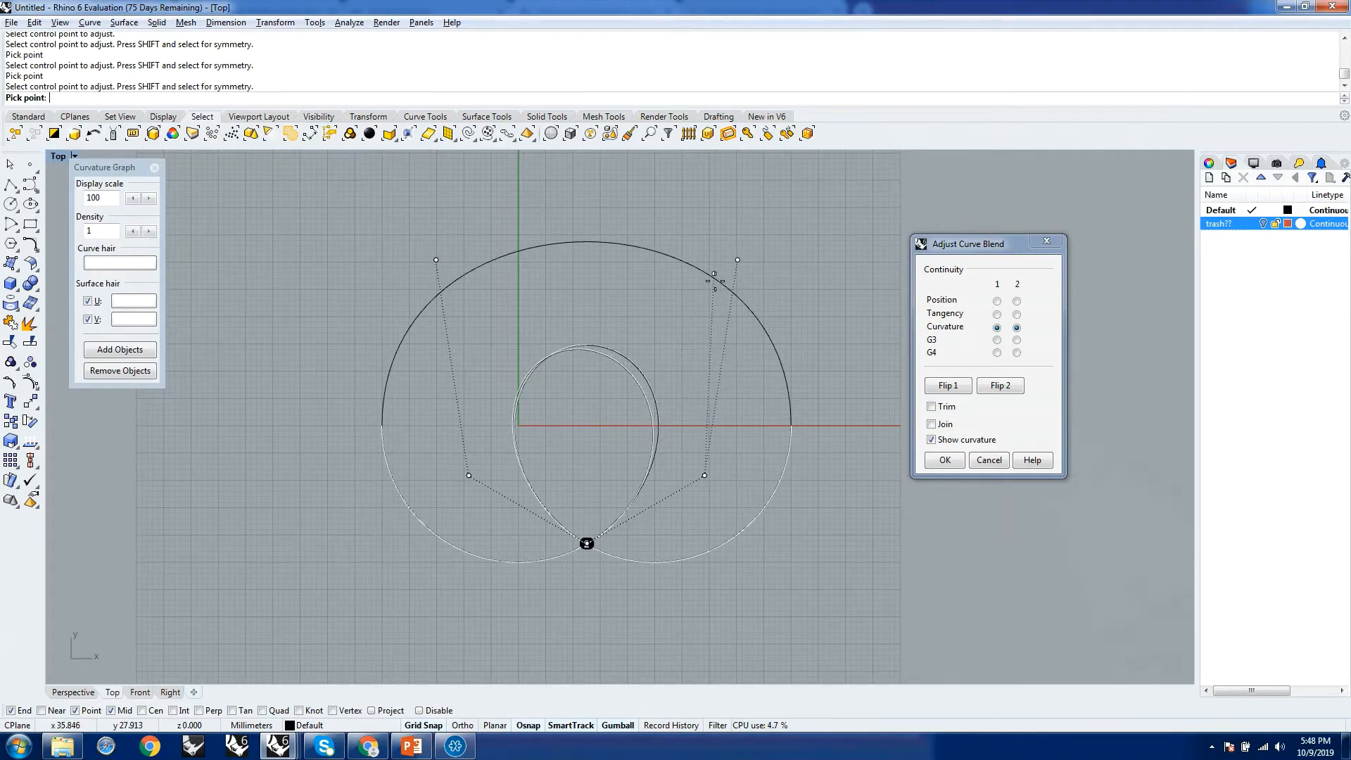
pyautogui.click(714, 289)
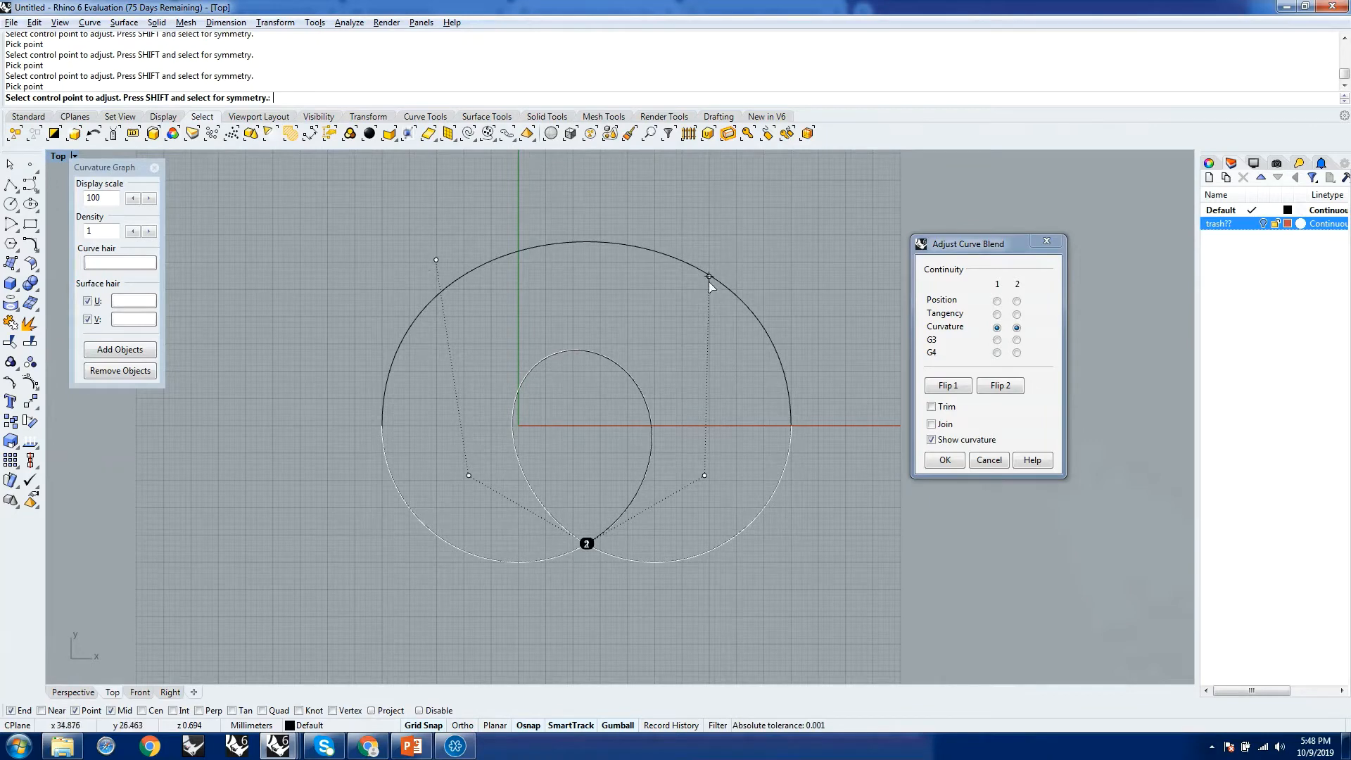
pyautogui.click(709, 277)
pyautogui.click(704, 280)
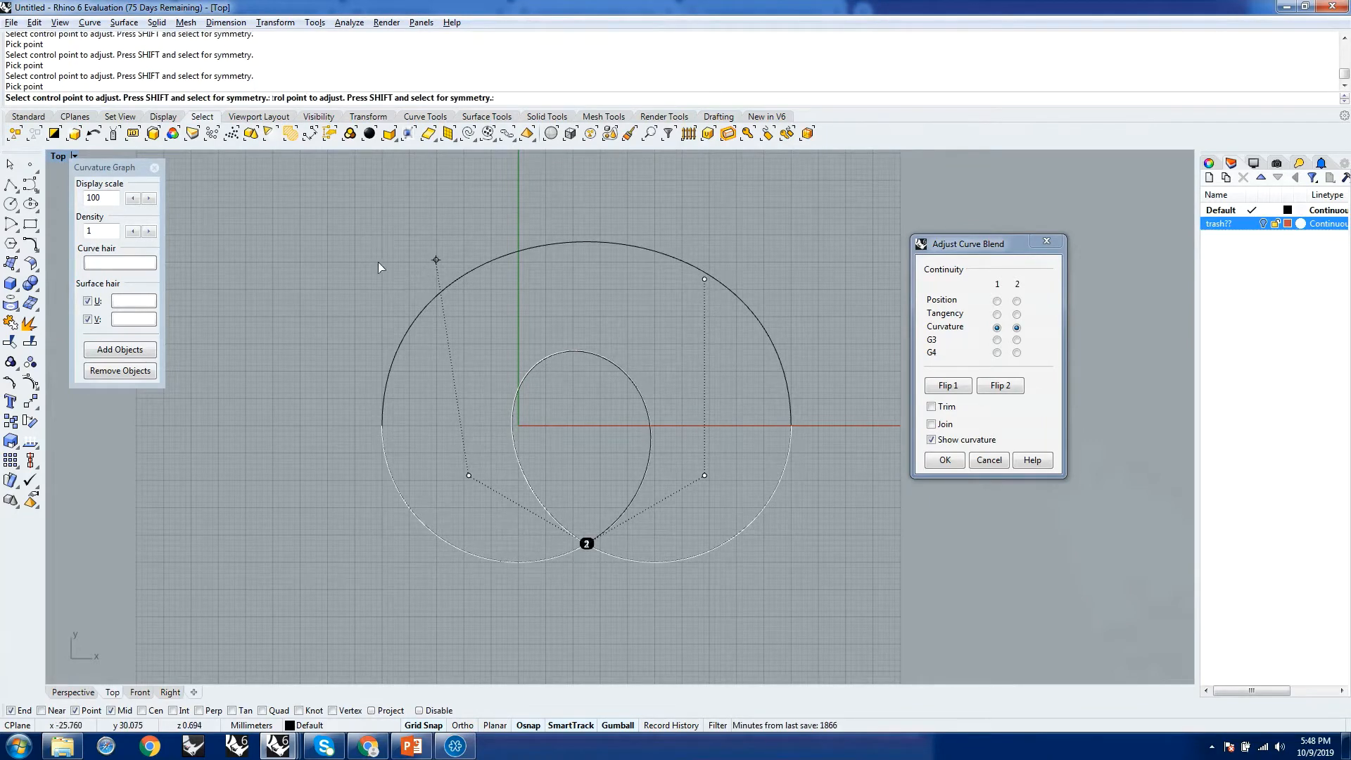
pyautogui.click(436, 260)
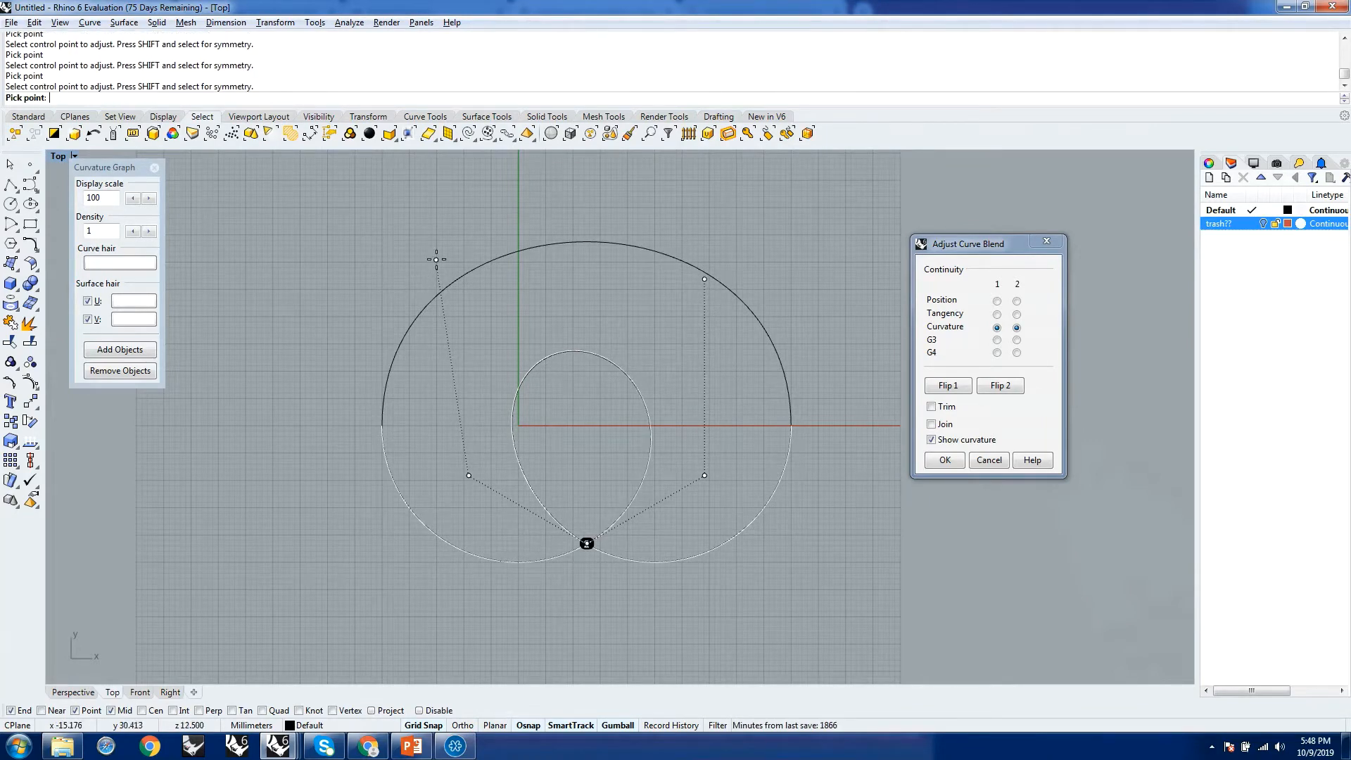
pyautogui.click(469, 279)
pyautogui.scroll(-6, 630, 386)
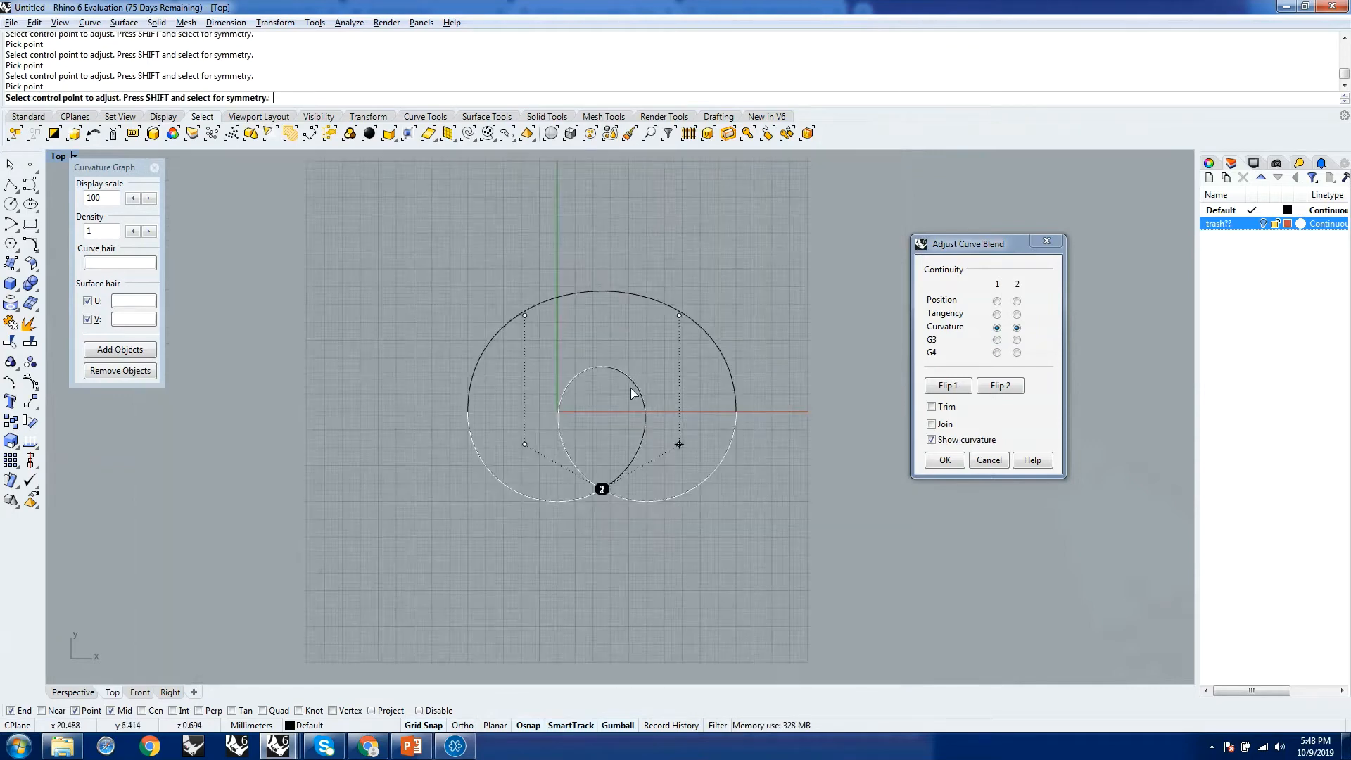
pyautogui.scroll(6, 669, 475)
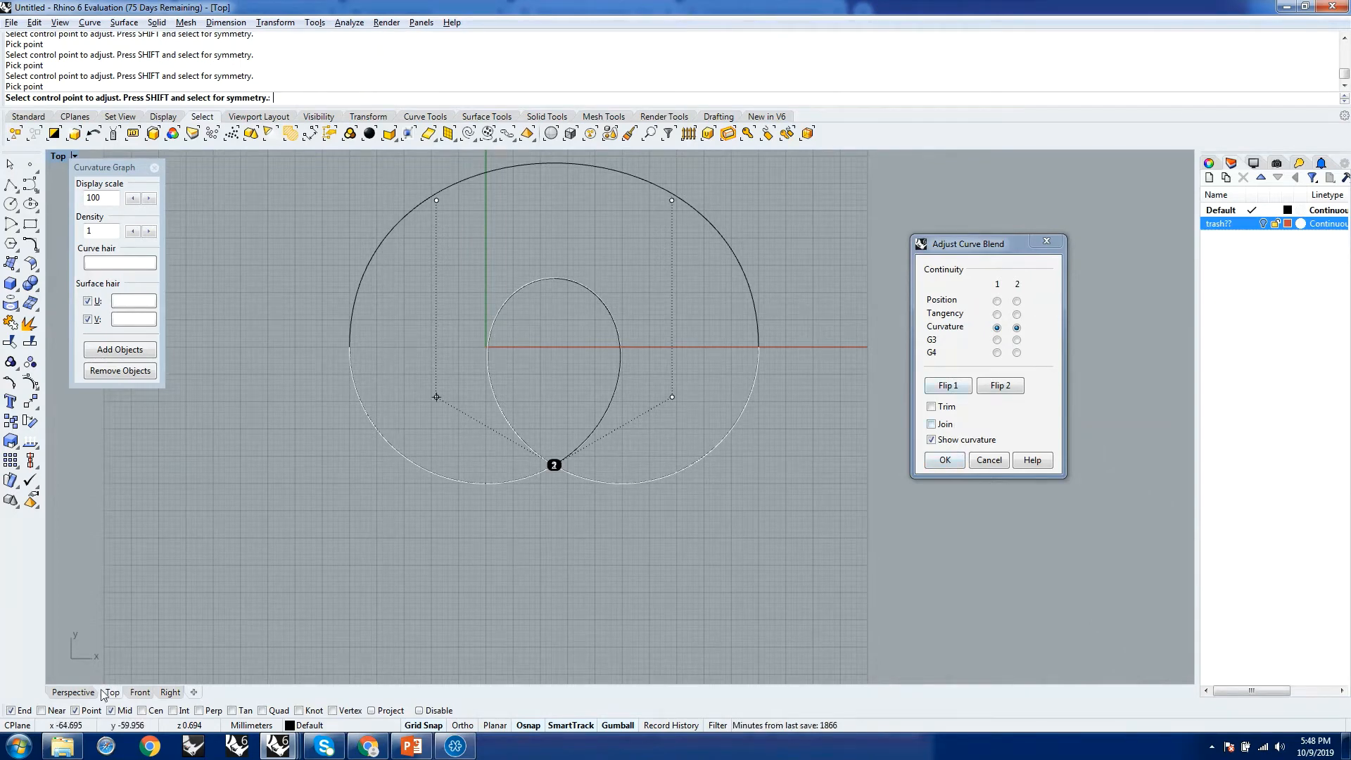
# Check the loop from several angles in the Perspective view and accept the curve blend
pyautogui.hotkey('ctrl', 'F4')
pyautogui.moveTo(422, 576); pyautogui.dragTo(706, 456, button='right')
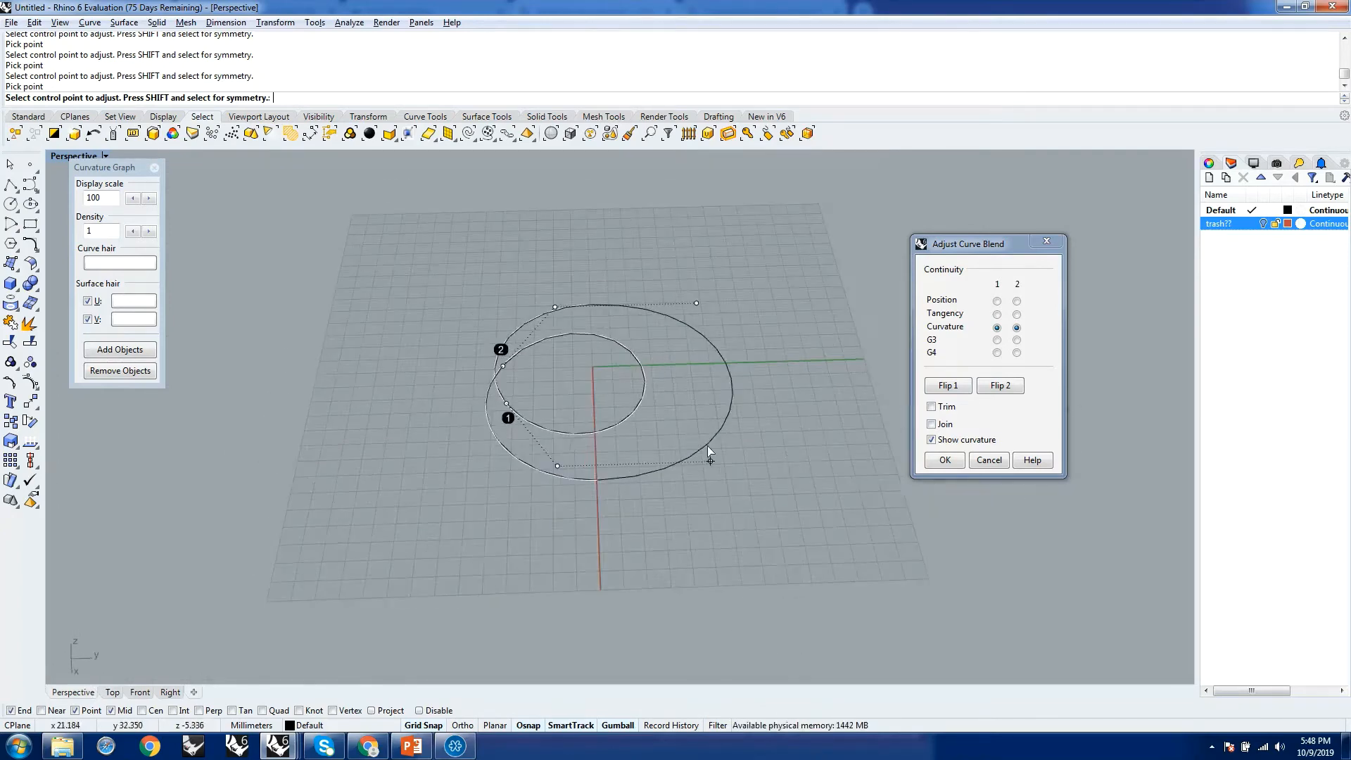
pyautogui.moveTo(438, 492); pyautogui.dragTo(743, 558, button='right')
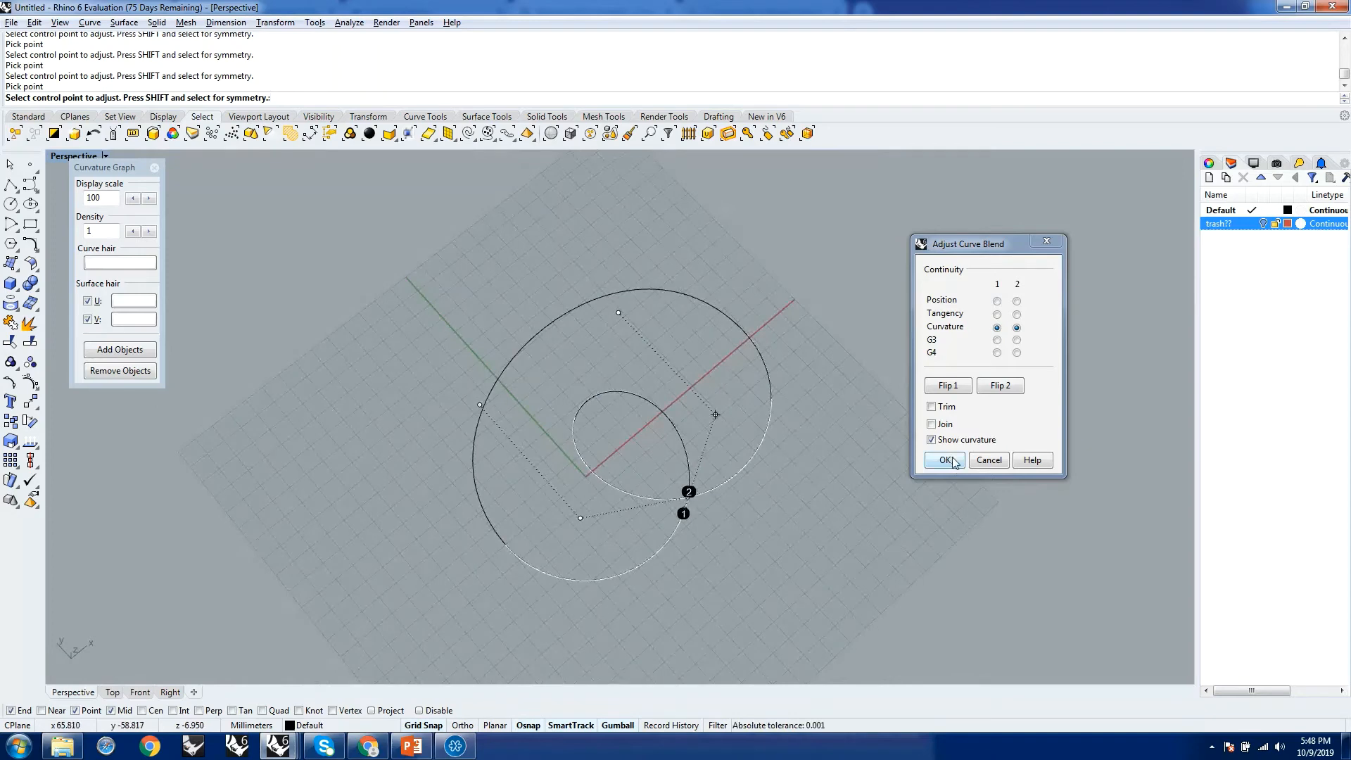
pyautogui.click(955, 465)
pyautogui.moveTo(873, 546); pyautogui.dragTo(699, 520, button='right')
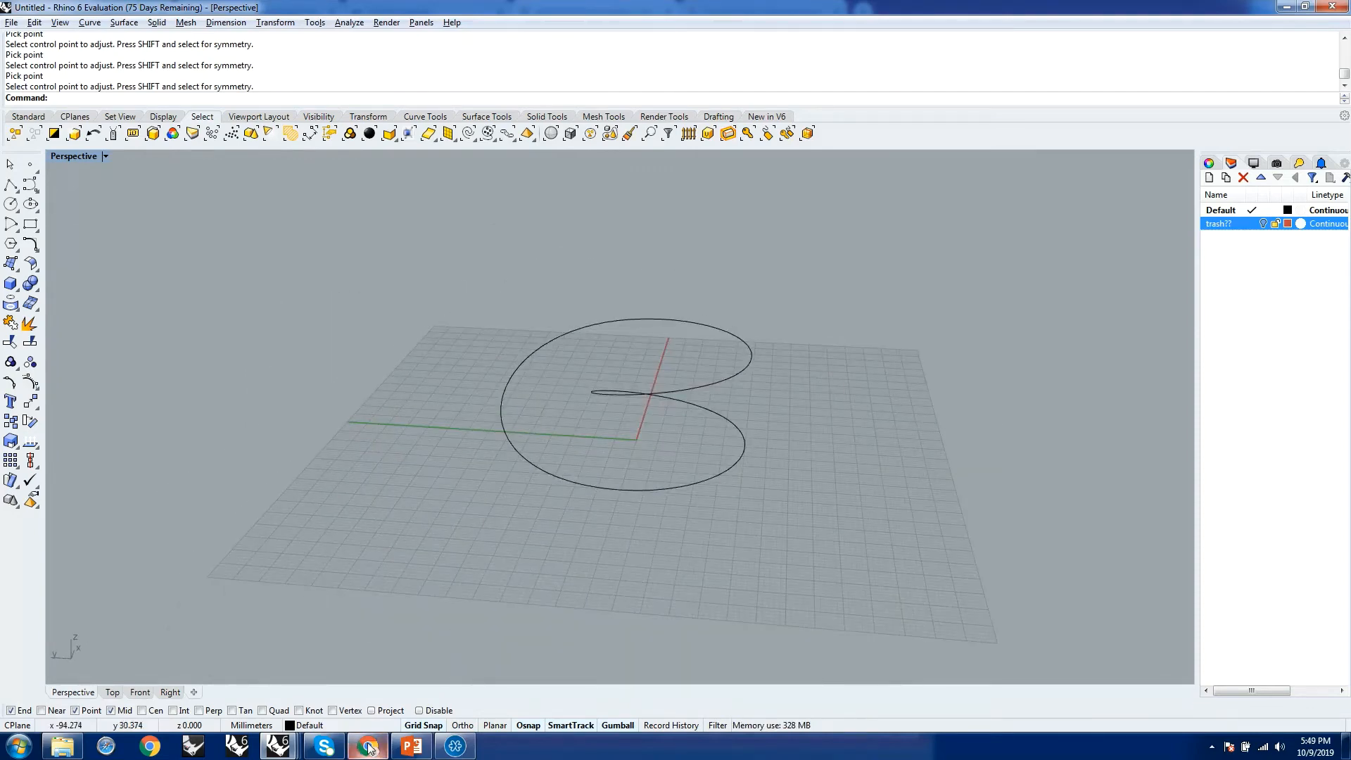
# Switch to the webinar window to check the attendees' Q&A
pyautogui.moveTo(369, 747)
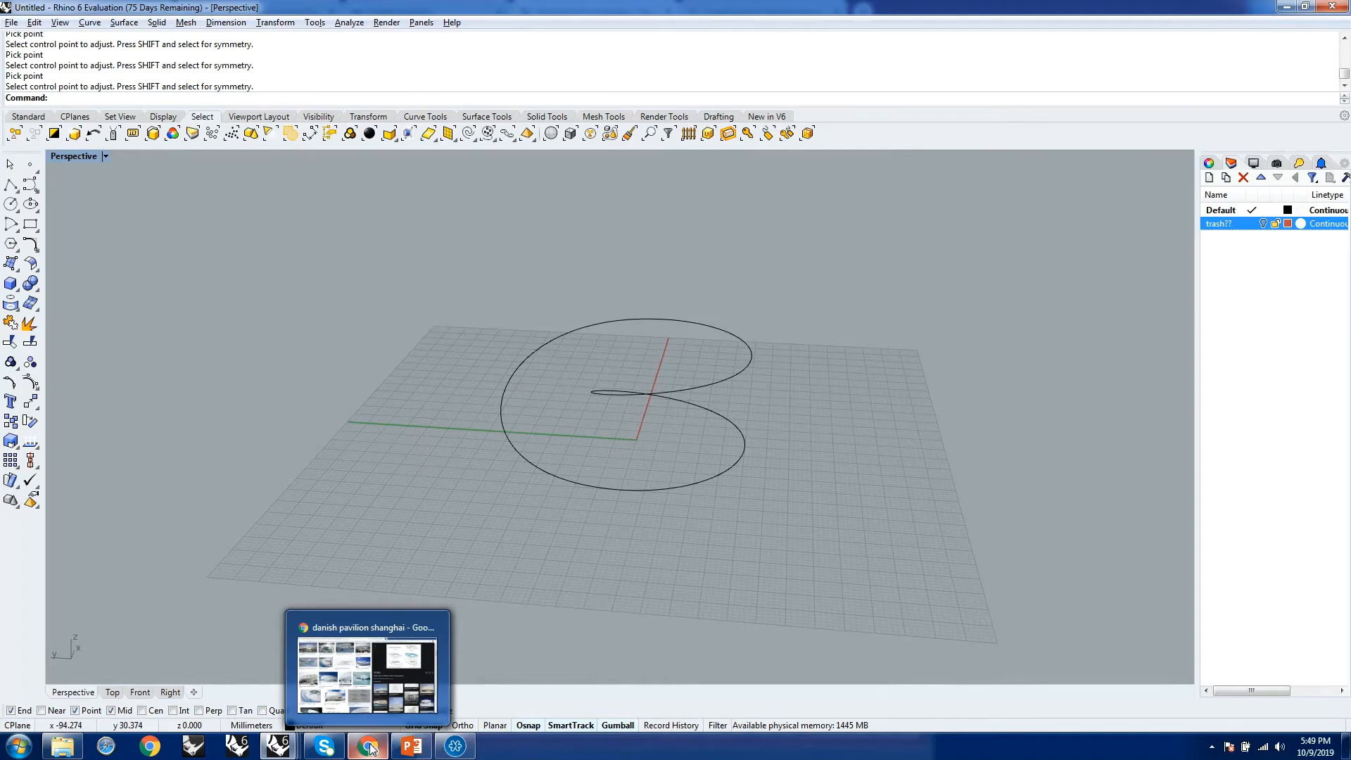
pyautogui.click(456, 747)
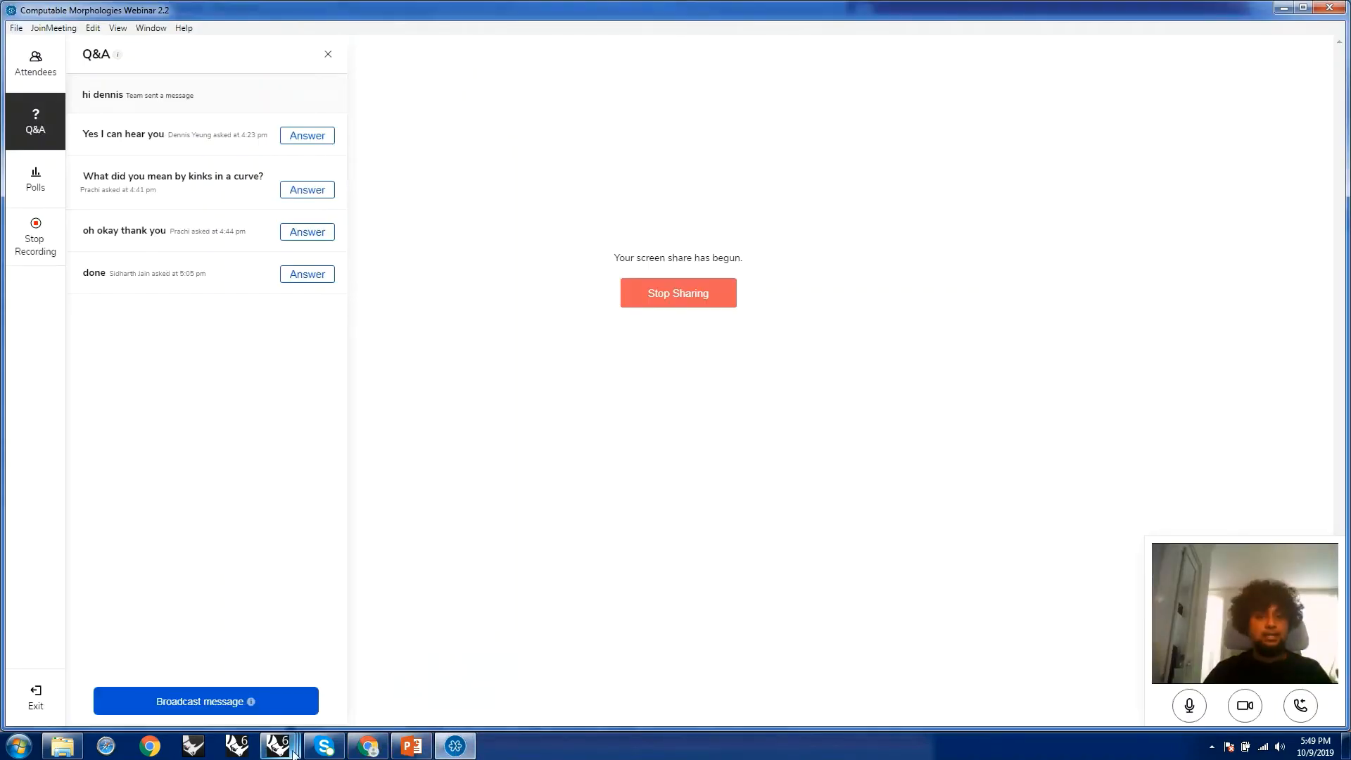
# Switch back to Rhino and inspect the finished loop from above, briefly selecting all of its curves
pyautogui.moveTo(293, 750)
pyautogui.click(282, 685)
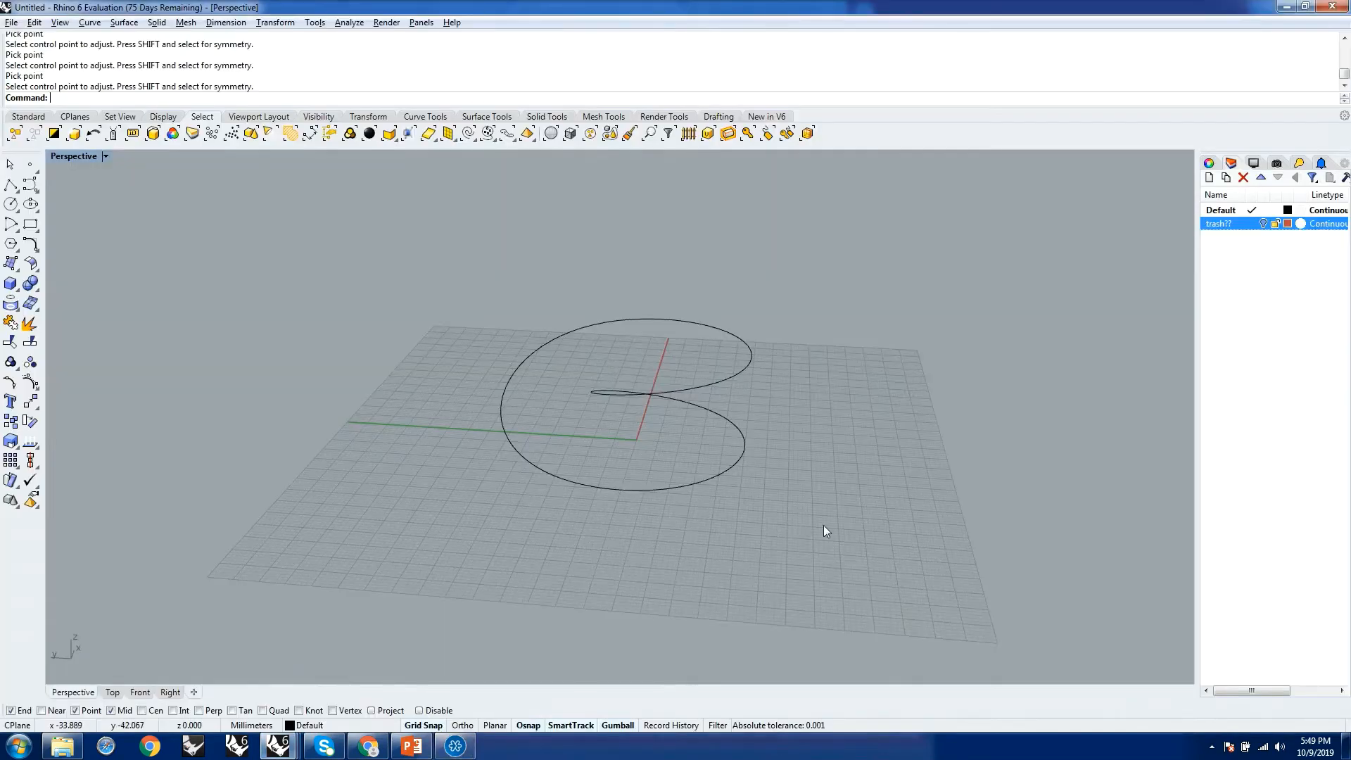
pyautogui.moveTo(823, 525); pyautogui.dragTo(678, 557, button='right')
pyautogui.scroll(-9, 689, 536)
pyautogui.scroll(5, 679, 542)
pyautogui.moveTo(551, 292); pyautogui.dragTo(841, 527)
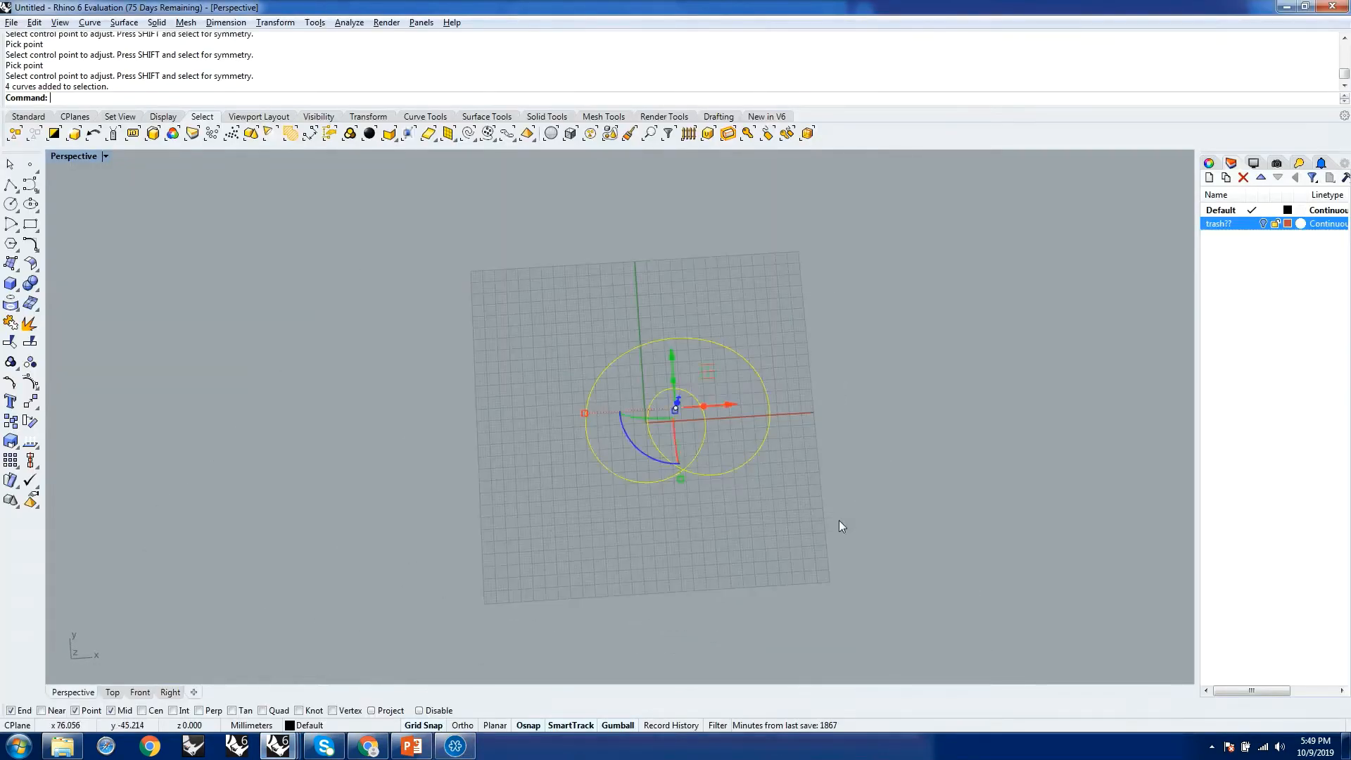
pyautogui.click(890, 511)
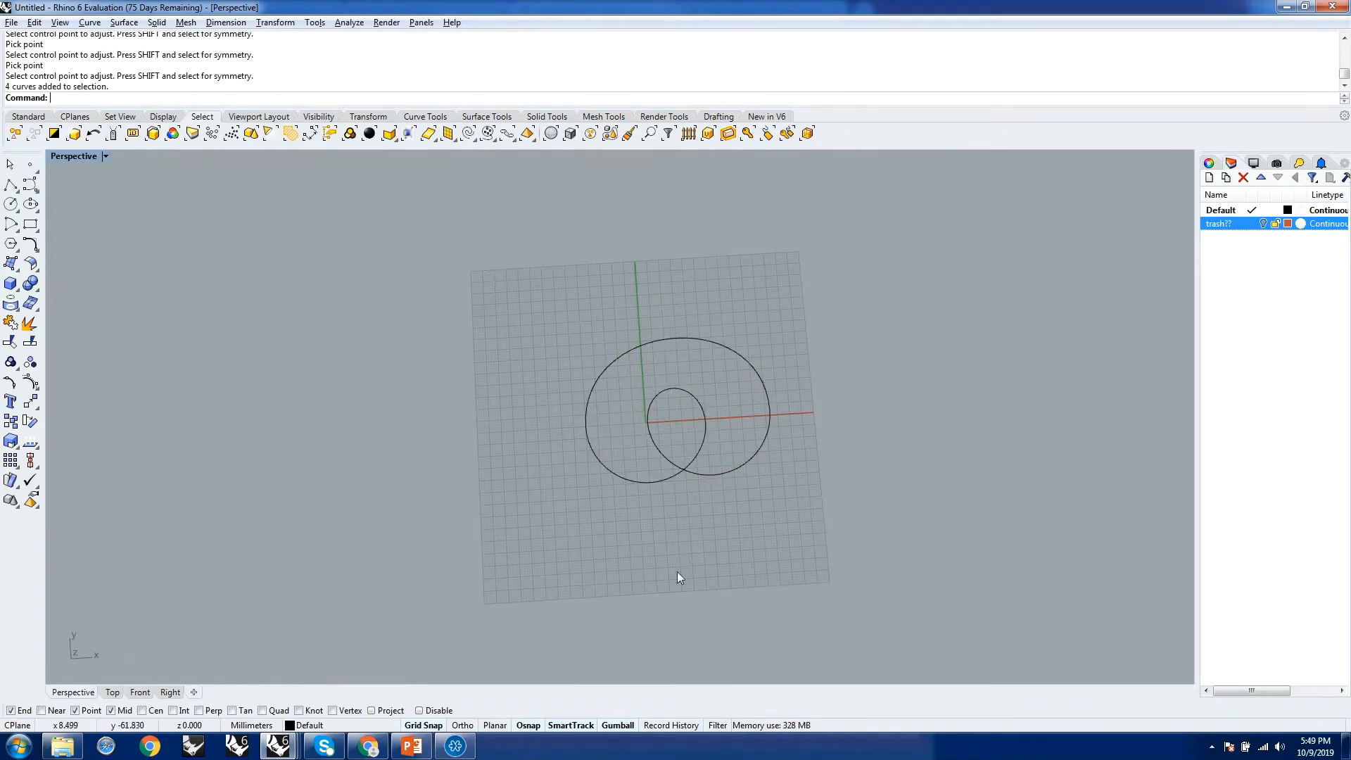
# Draw a circle of radius 25 mm centred at (0, -70), below the existing loop
pyautogui.scroll(-2, 664, 584)
pyautogui.scroll(4, 677, 547)
pyautogui.write('c')
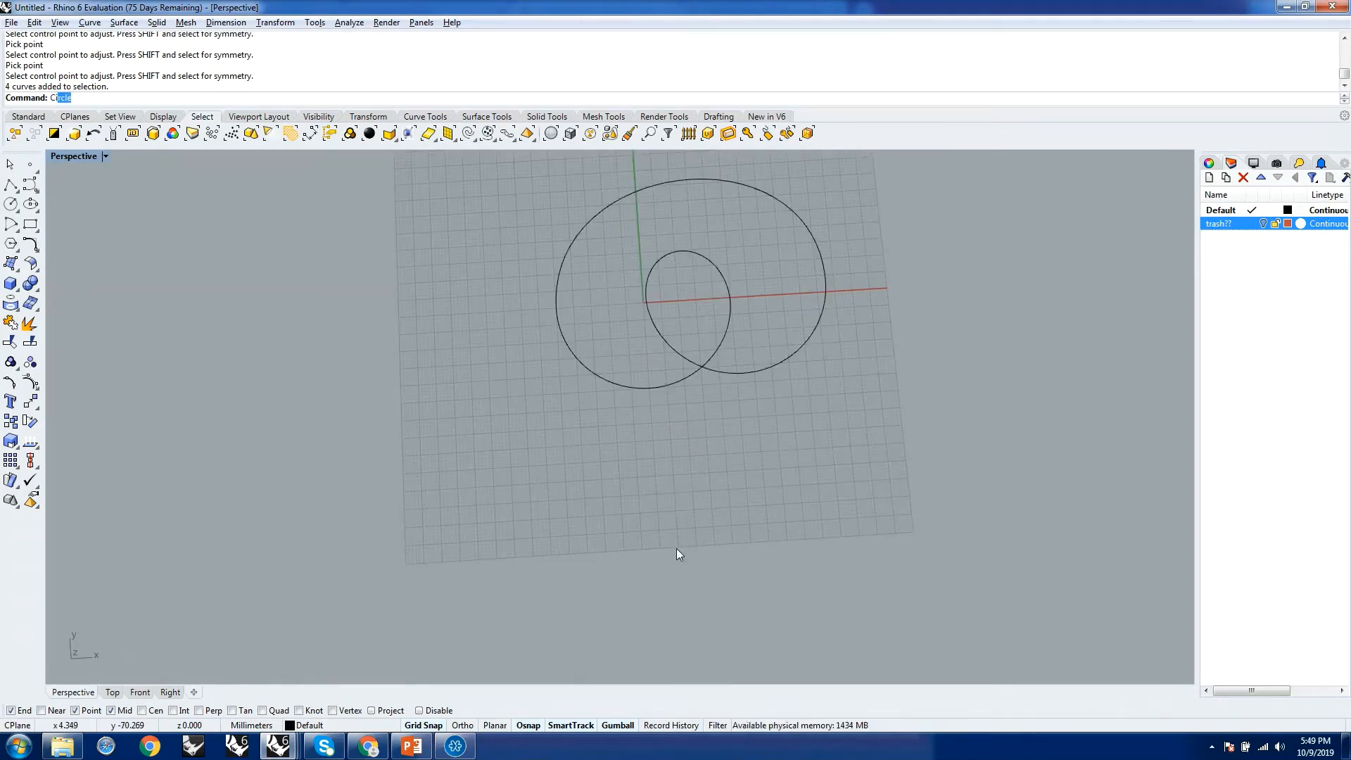
pyautogui.write('ircl')
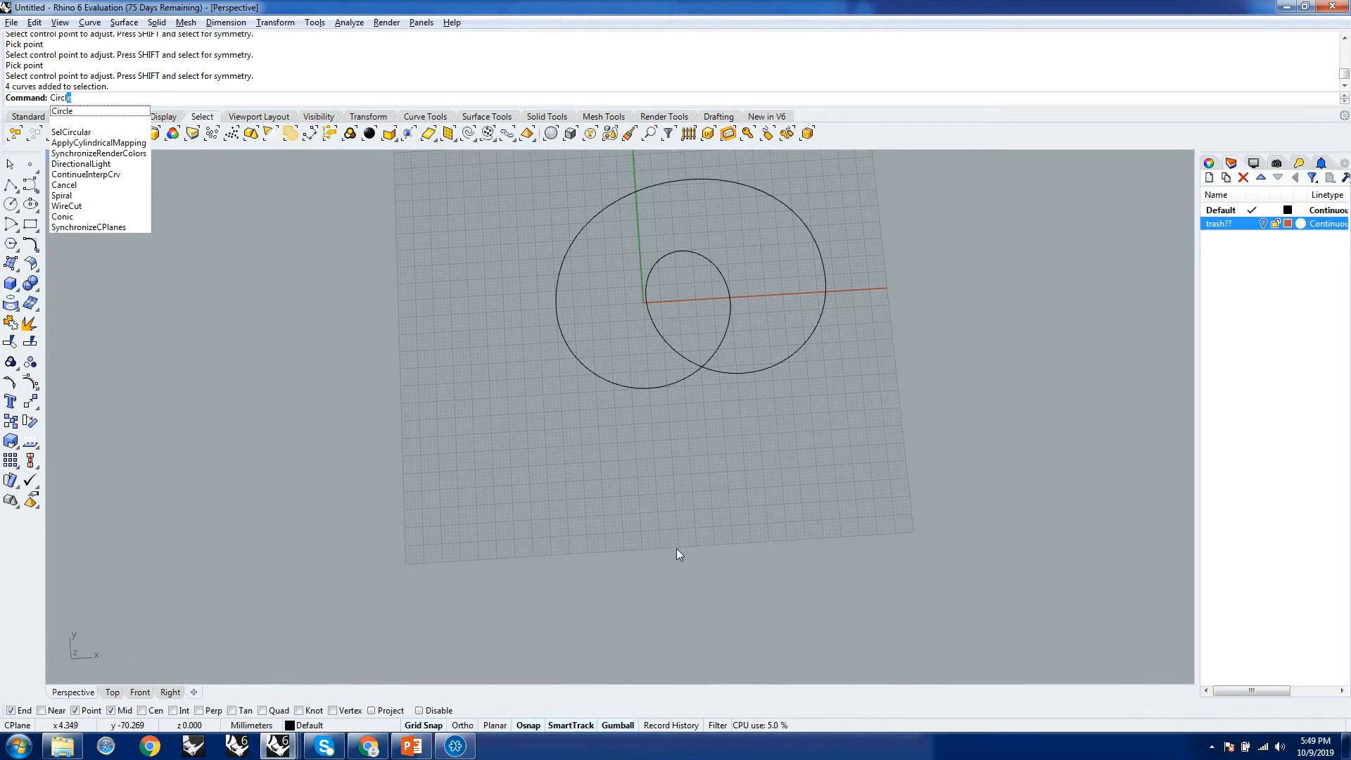
pyautogui.write('e')
pyautogui.press('Return')
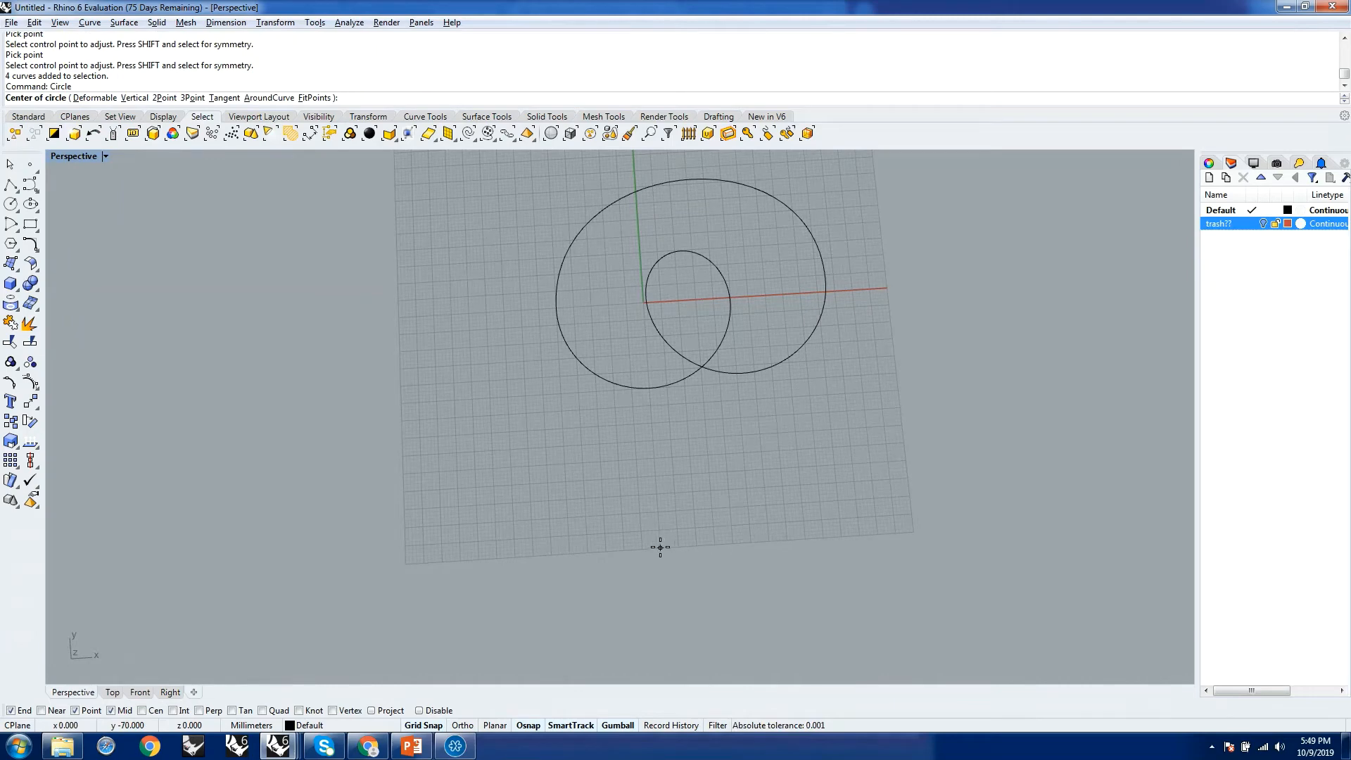
pyautogui.click(660, 547)
pyautogui.write('25')
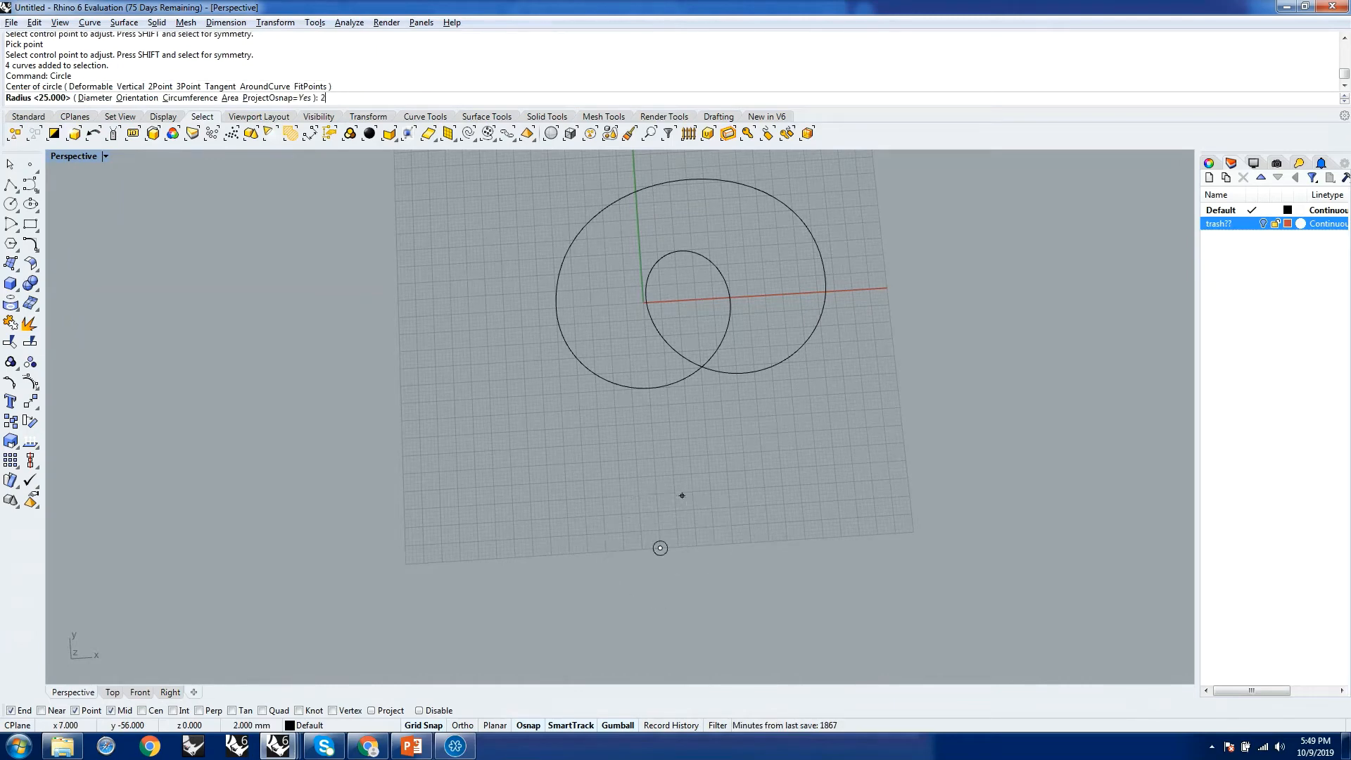
pyautogui.press('Return')
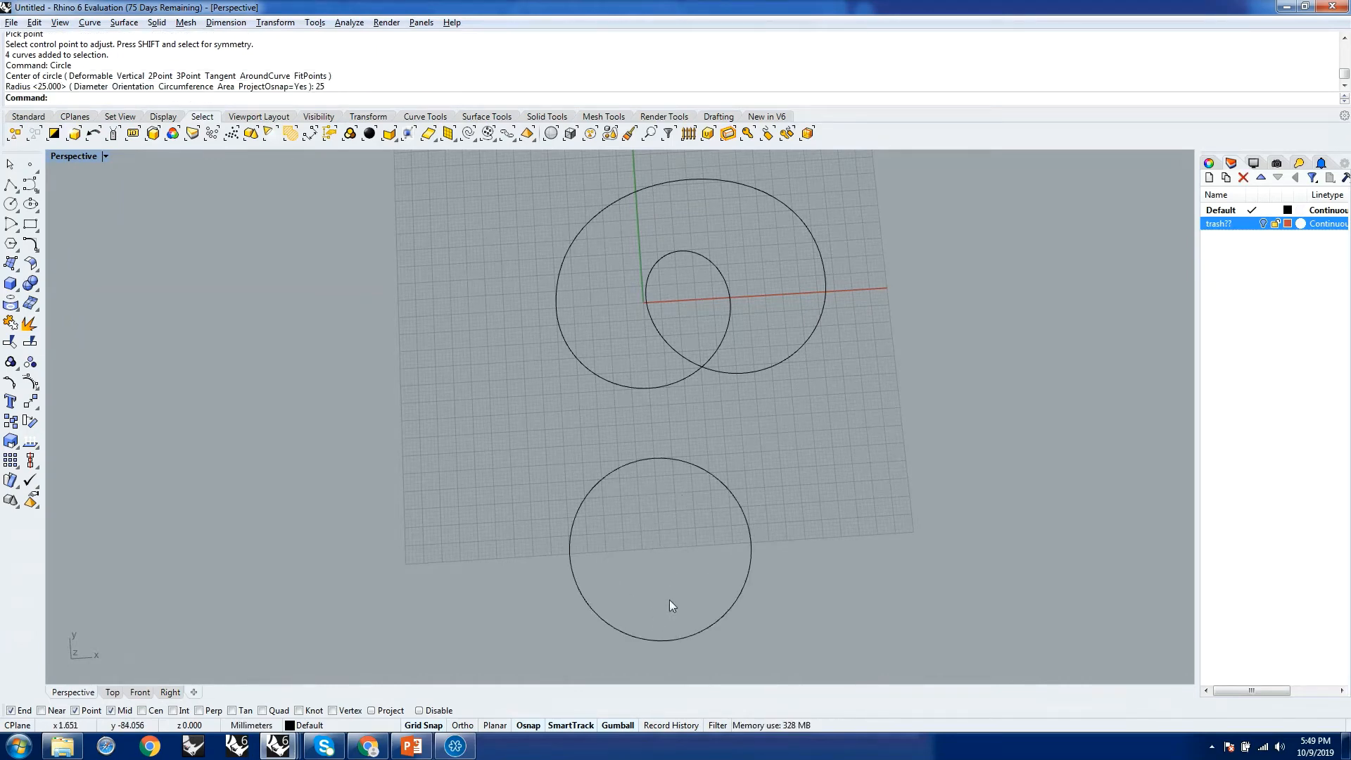
# Copy the new circle 25 mm along the X axis so the two circles overlap
pyautogui.moveTo(771, 499); pyautogui.dragTo(692, 556)
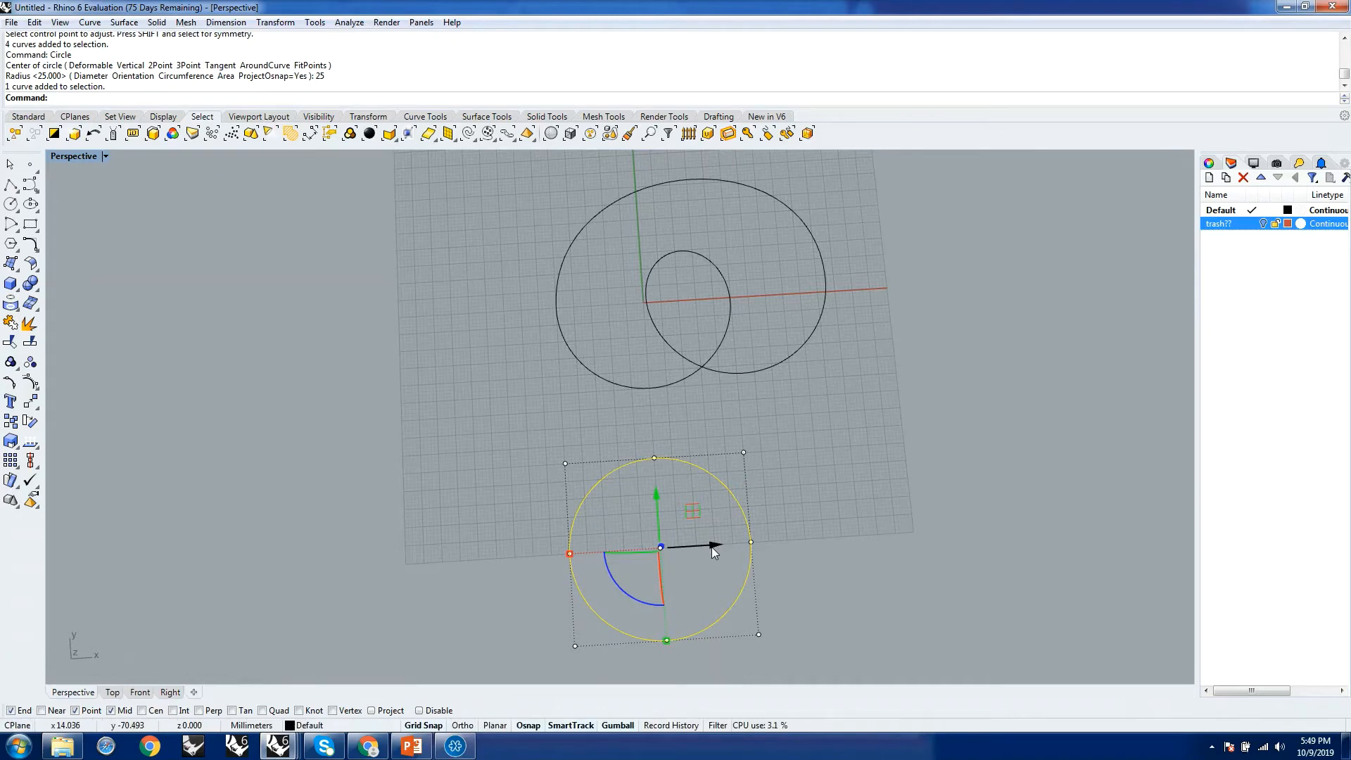
pyautogui.click(713, 552)
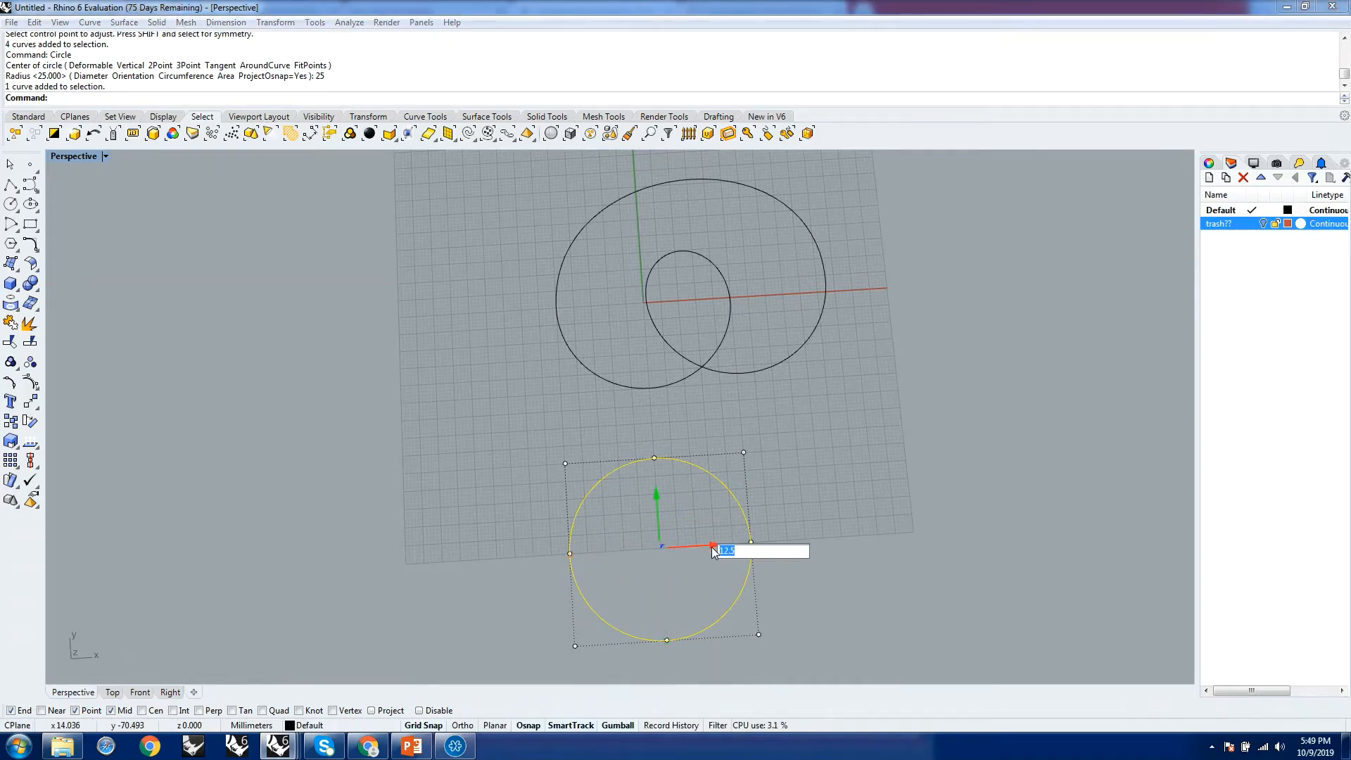
pyautogui.write('25')
pyautogui.press('Return')
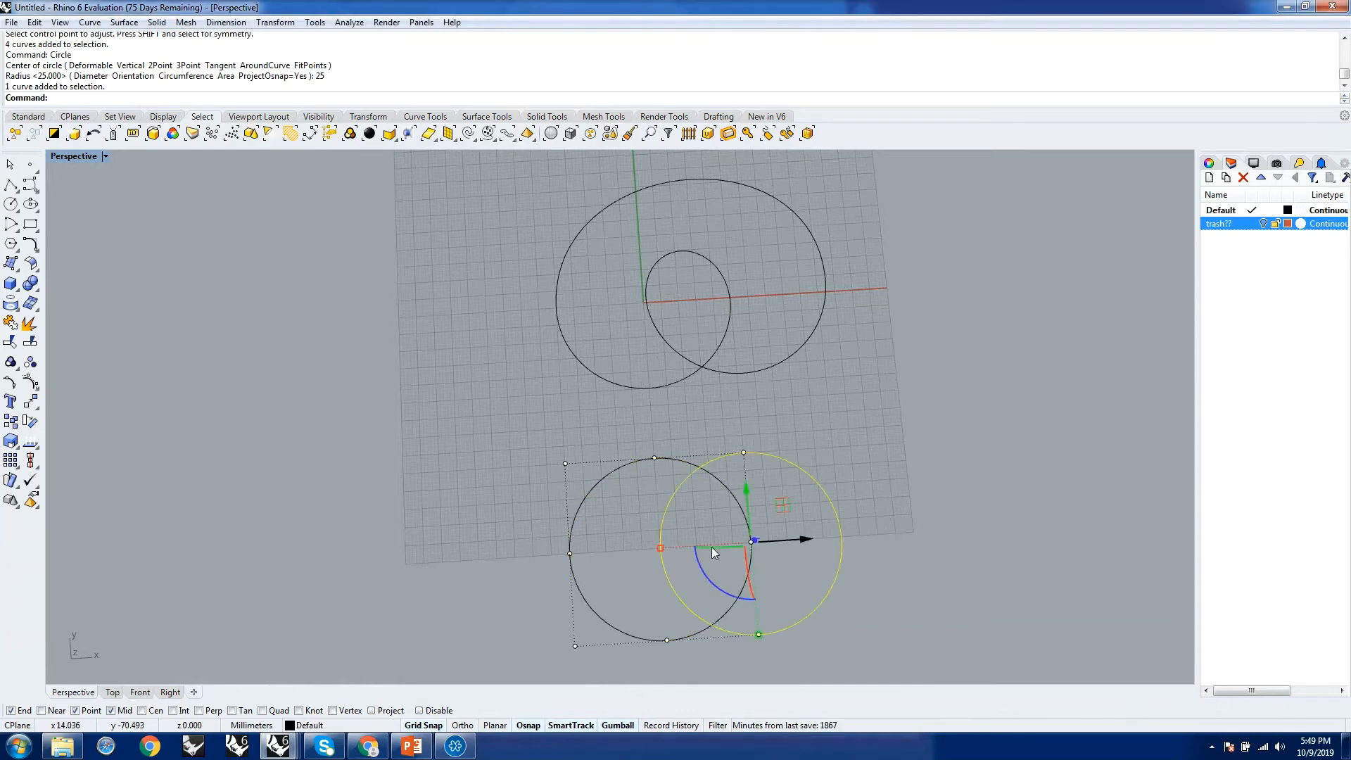
pyautogui.click(860, 510)
# Draw a straight line through both circle centres, from the first circle's outer edge to the second circle's outer edge
pyautogui.moveTo(867, 562); pyautogui.dragTo(754, 440, button='right')
pyautogui.scroll(-7, 754, 440)
pyautogui.scroll(2, 709, 607)
pyautogui.scroll(6, 829, 386)
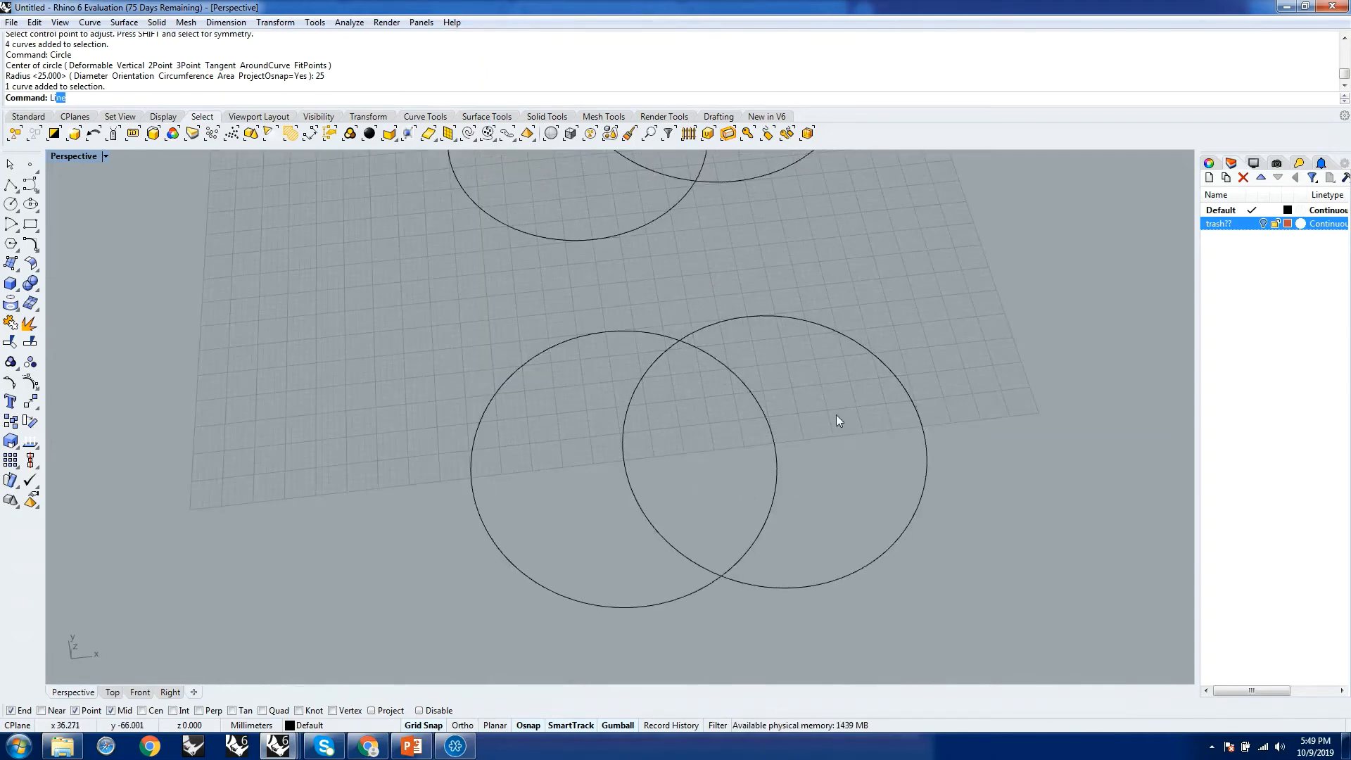
pyautogui.write('line')
pyautogui.press('Return')
pyautogui.click(470, 478)
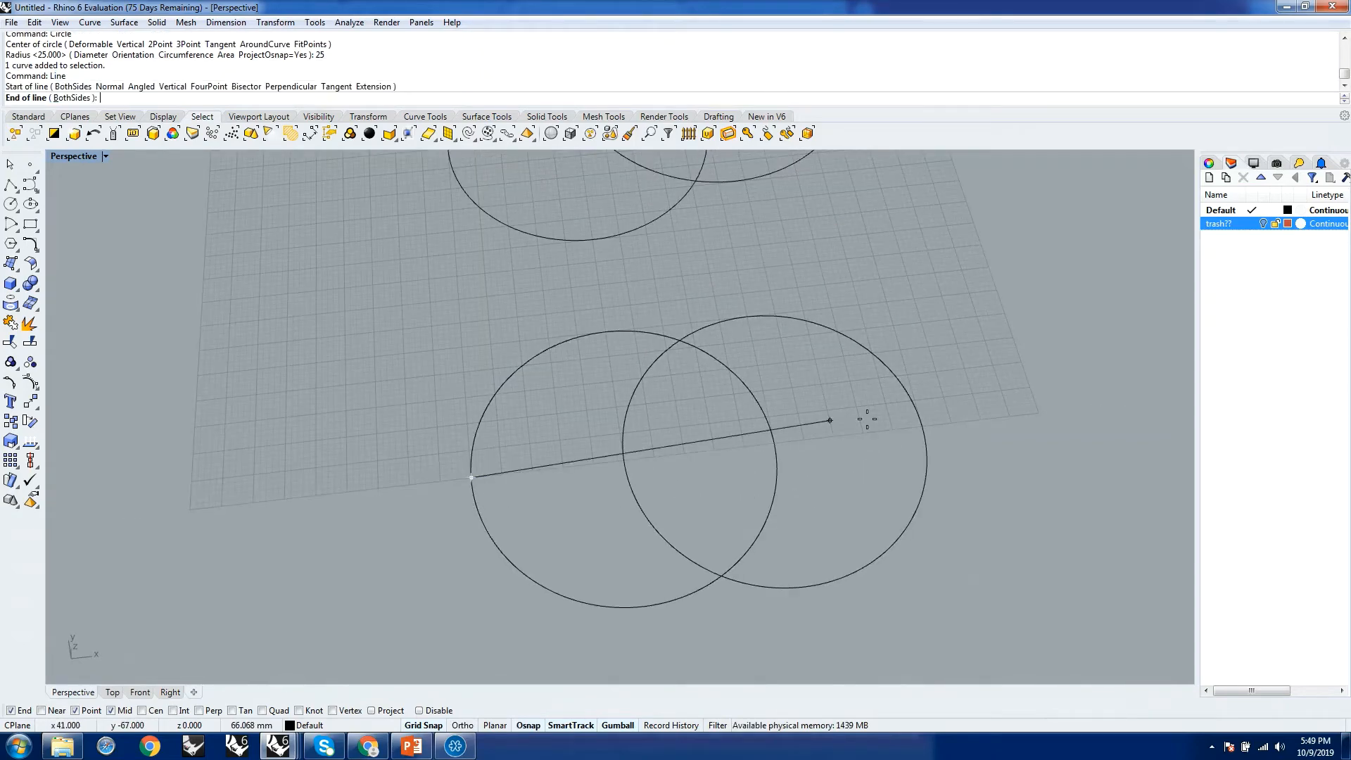
pyautogui.click(923, 426)
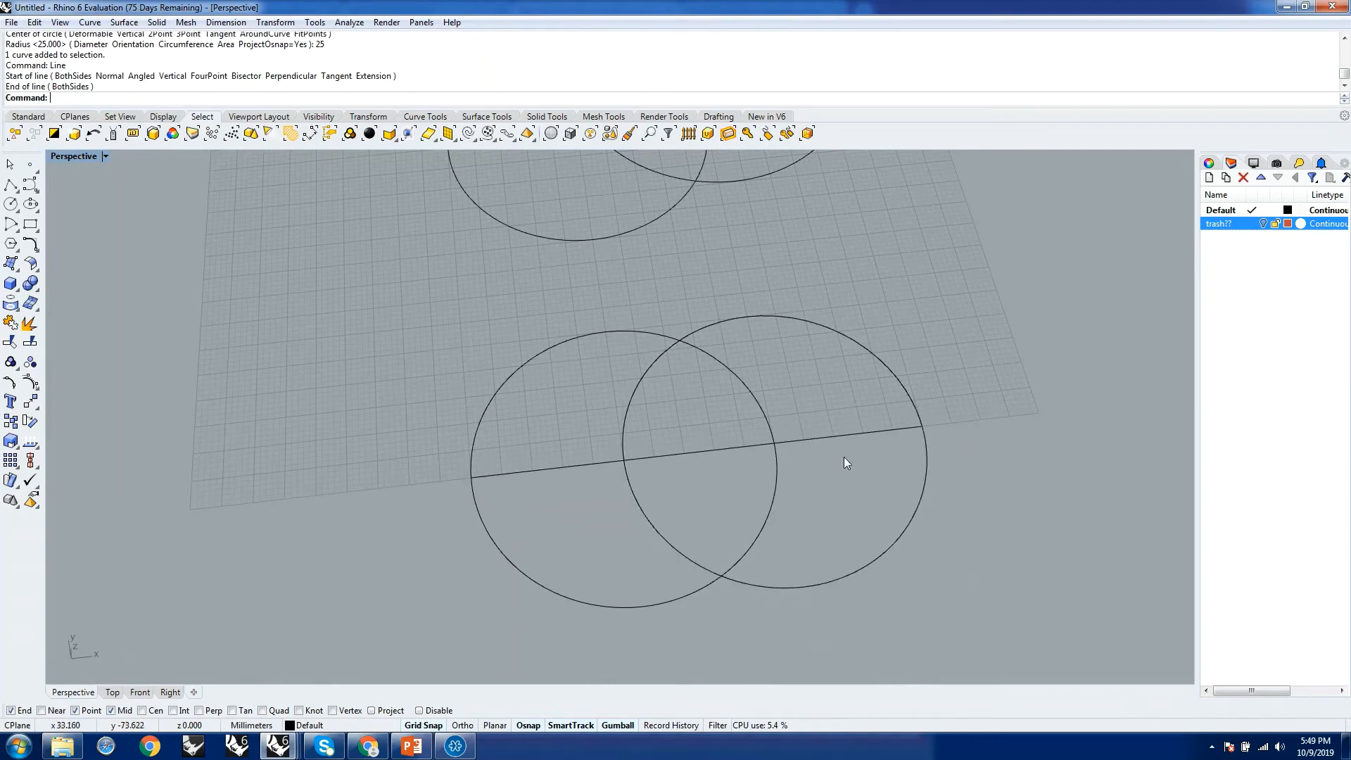
# Trim away the upper halves of both circles, using the straight line as the cutting object
pyautogui.scroll(-5, 845, 462)
pyautogui.moveTo(905, 503); pyautogui.dragTo(682, 482, button='right')
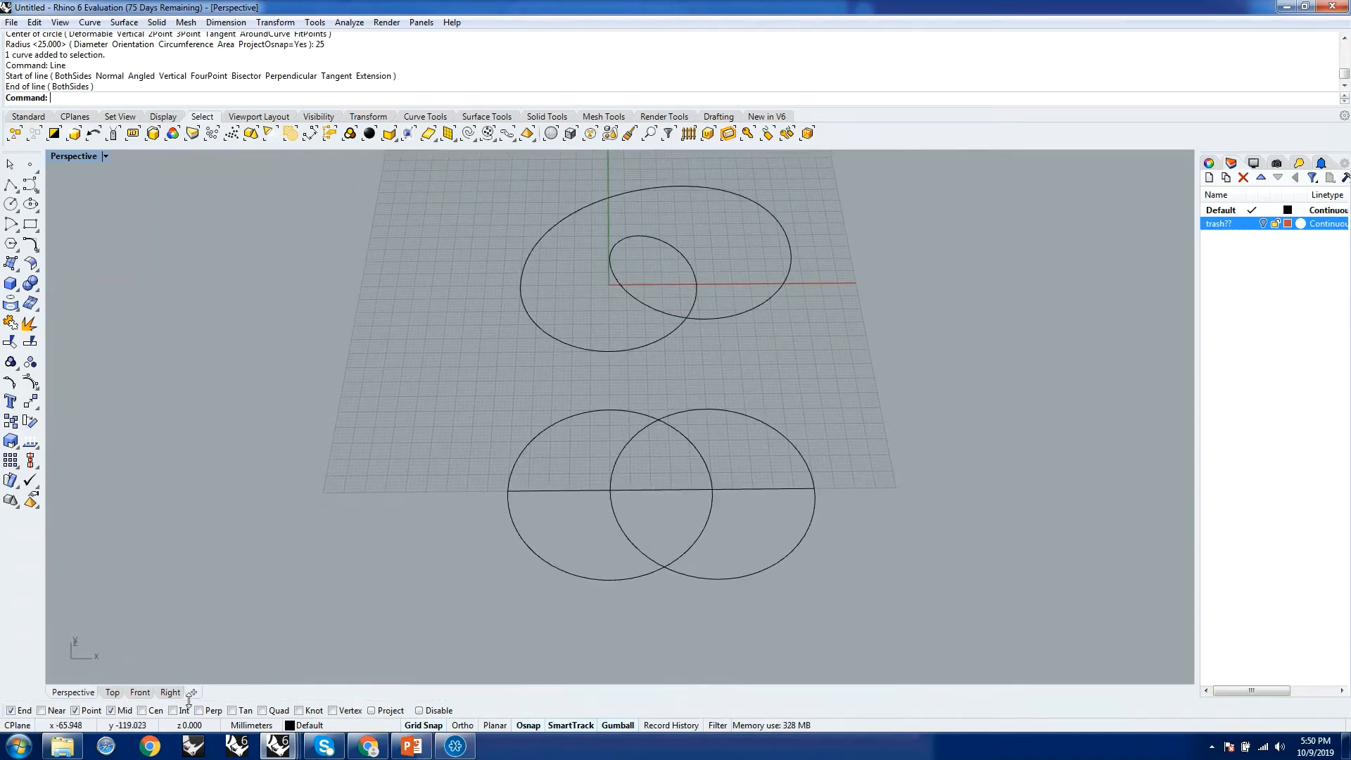
pyautogui.write('Trim')
pyautogui.press('Return')
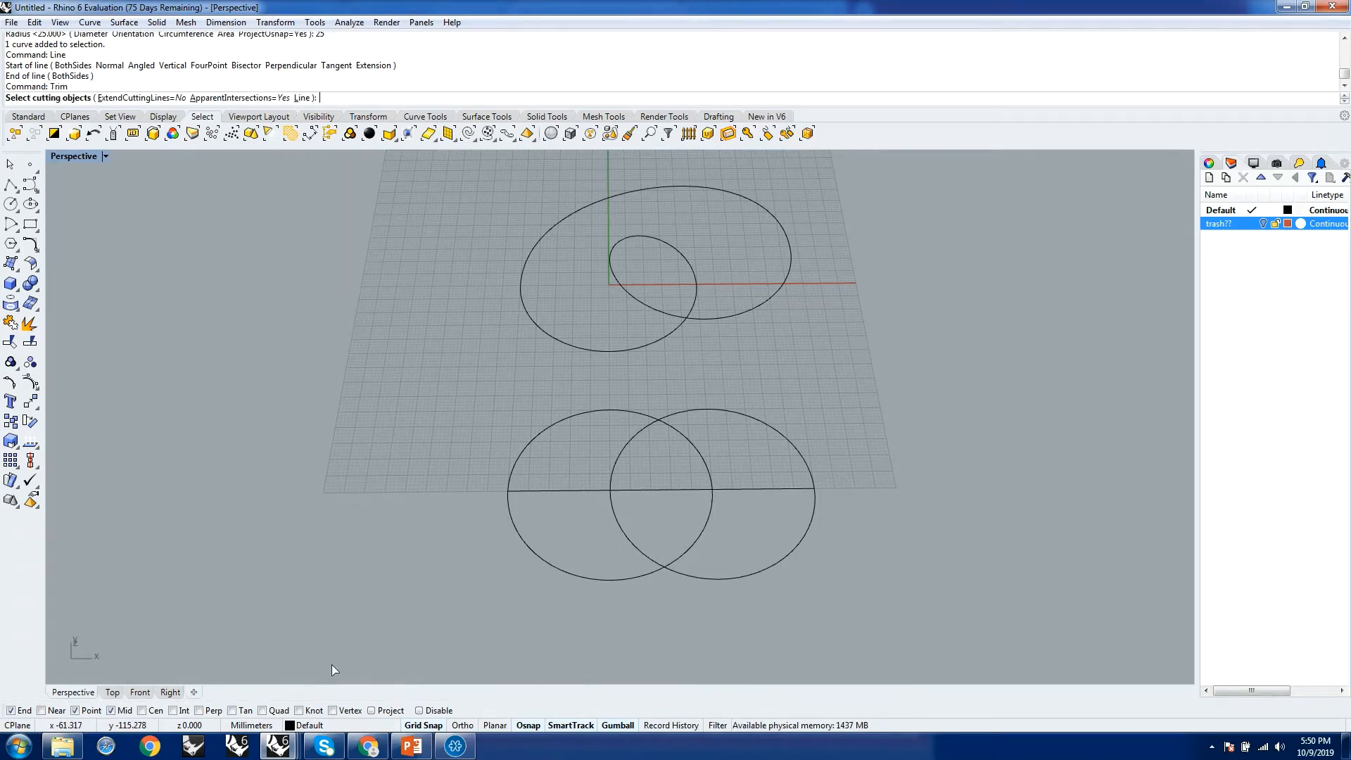
pyautogui.click(660, 490)
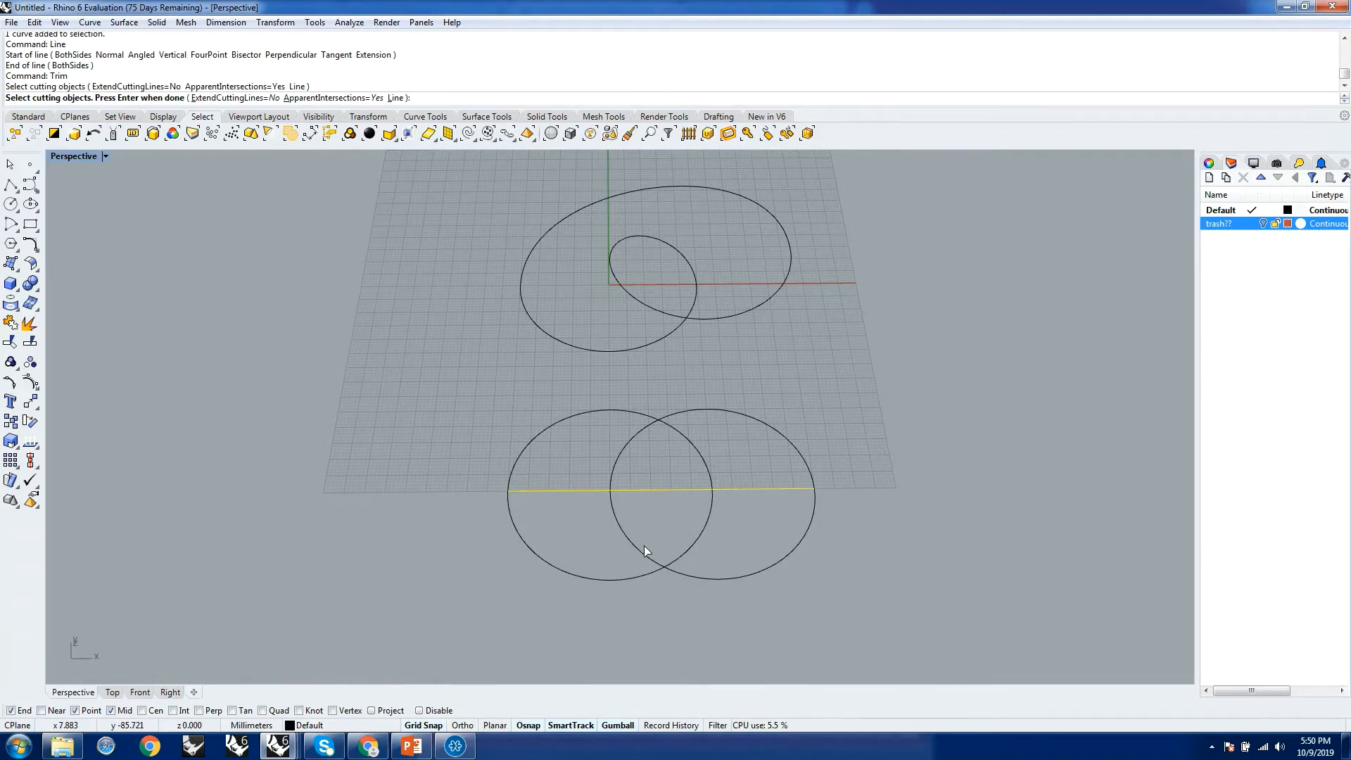
pyautogui.press('Return')
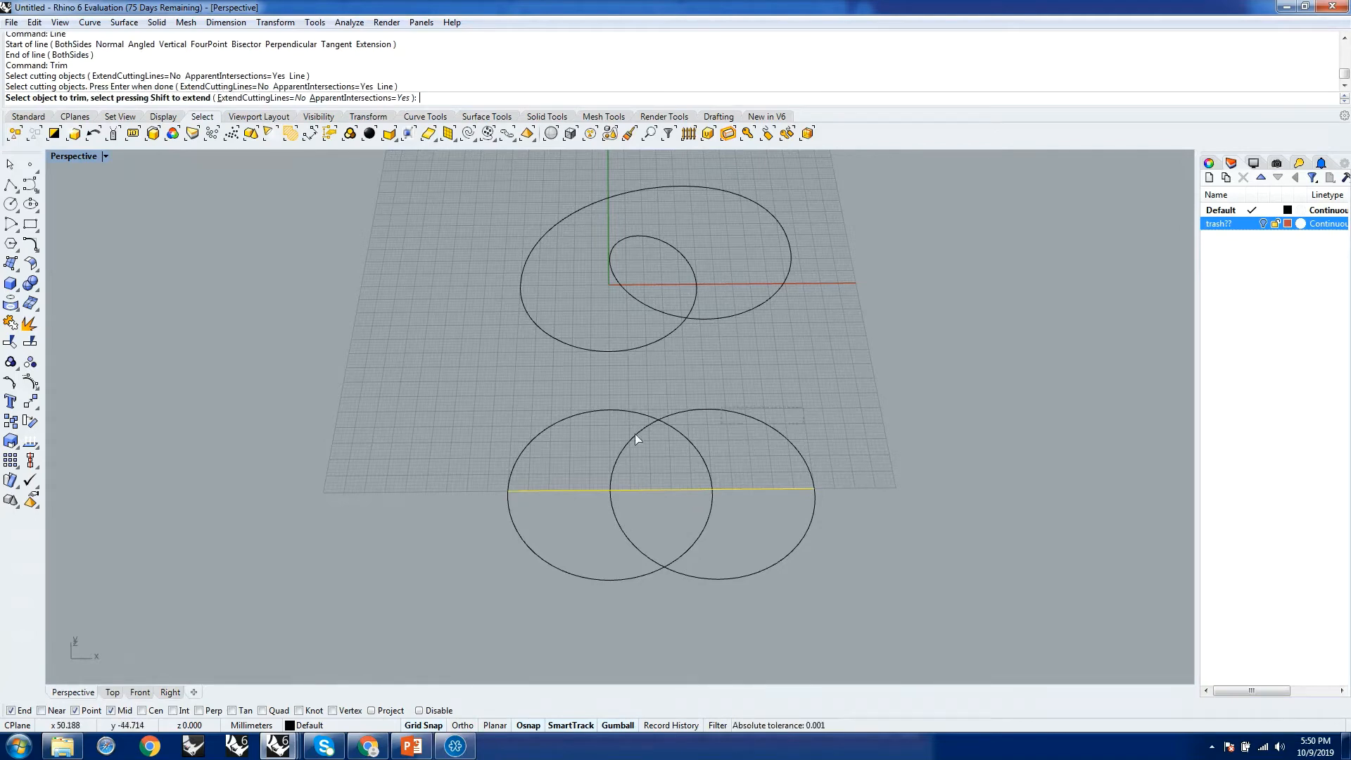
pyautogui.moveTo(488, 454); pyautogui.dragTo(487, 454)
pyautogui.press('Return')
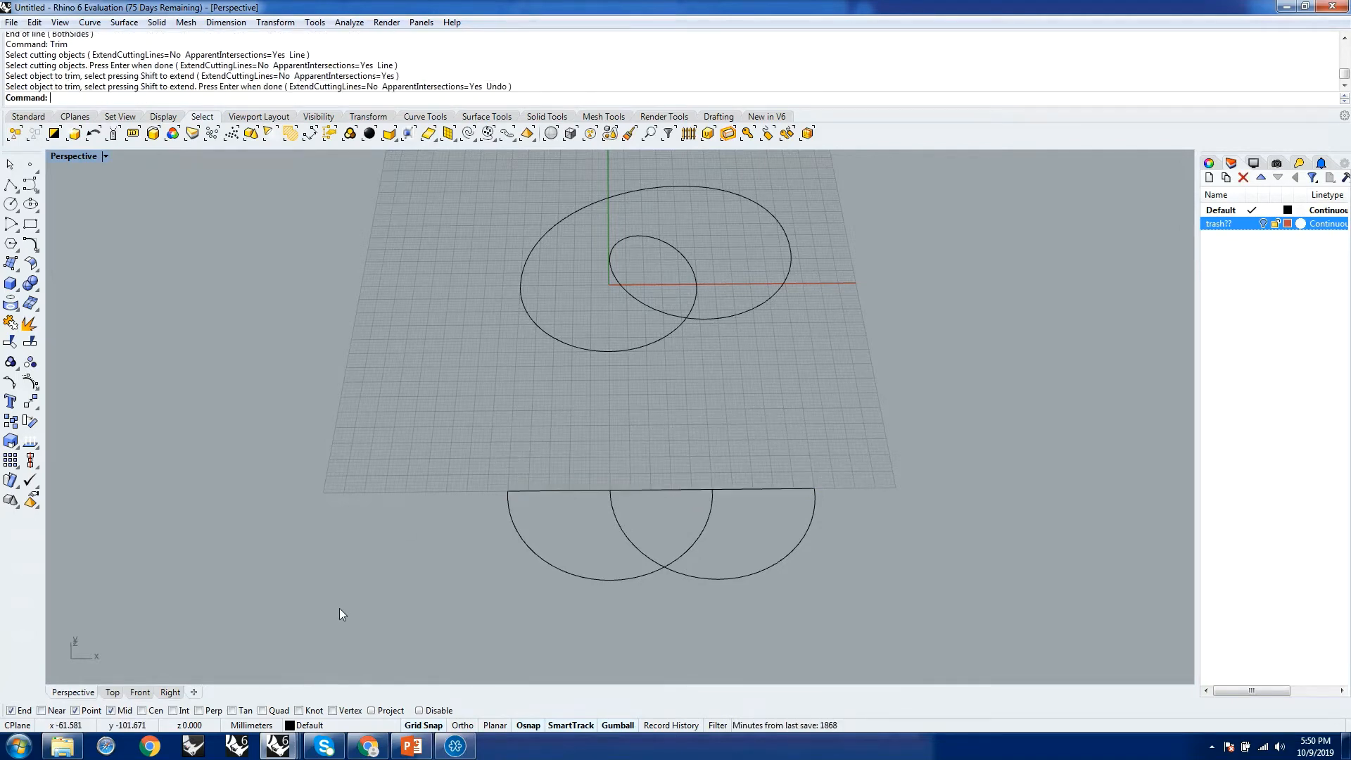
# Trim the two overlapping inner arc segments against each other, keeping only the outer arcs that meet at a cusp
pyautogui.press('Return')
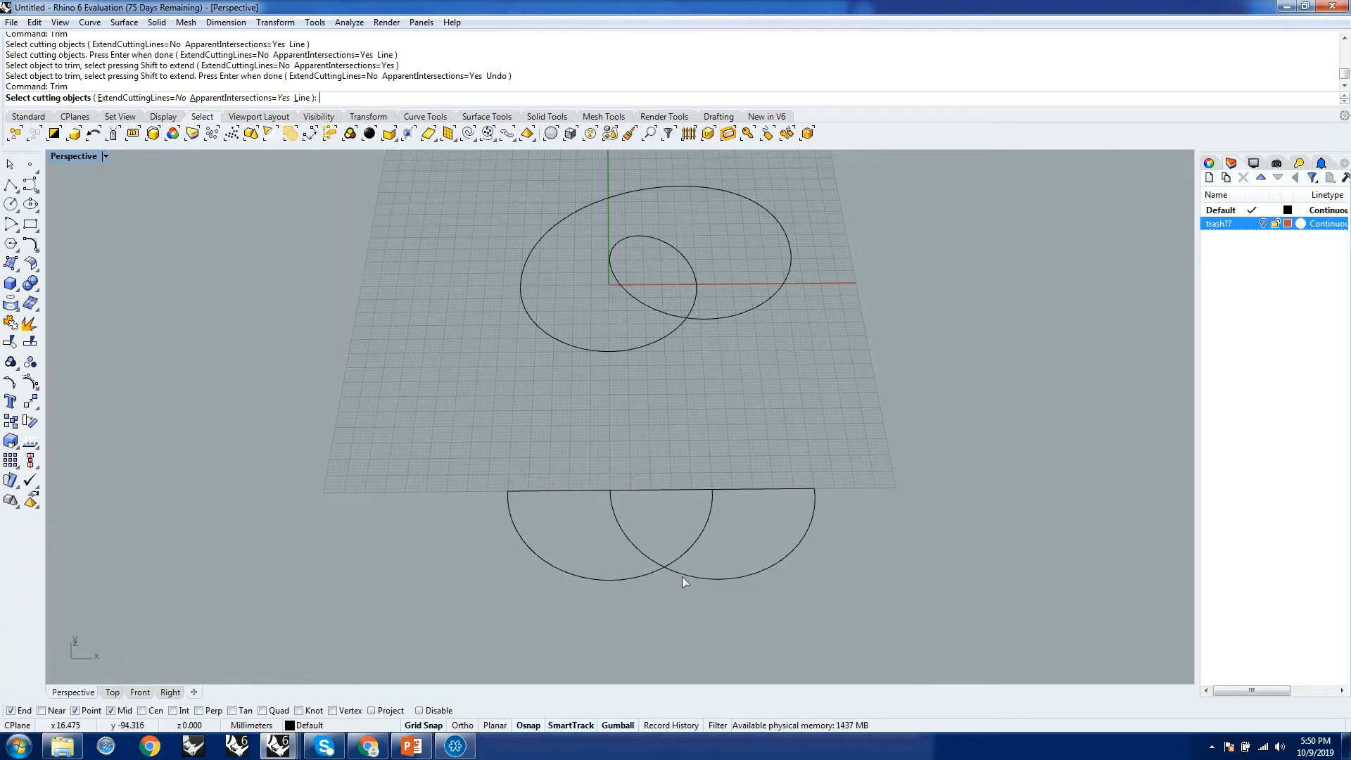
pyautogui.moveTo(706, 556); pyautogui.dragTo(632, 586)
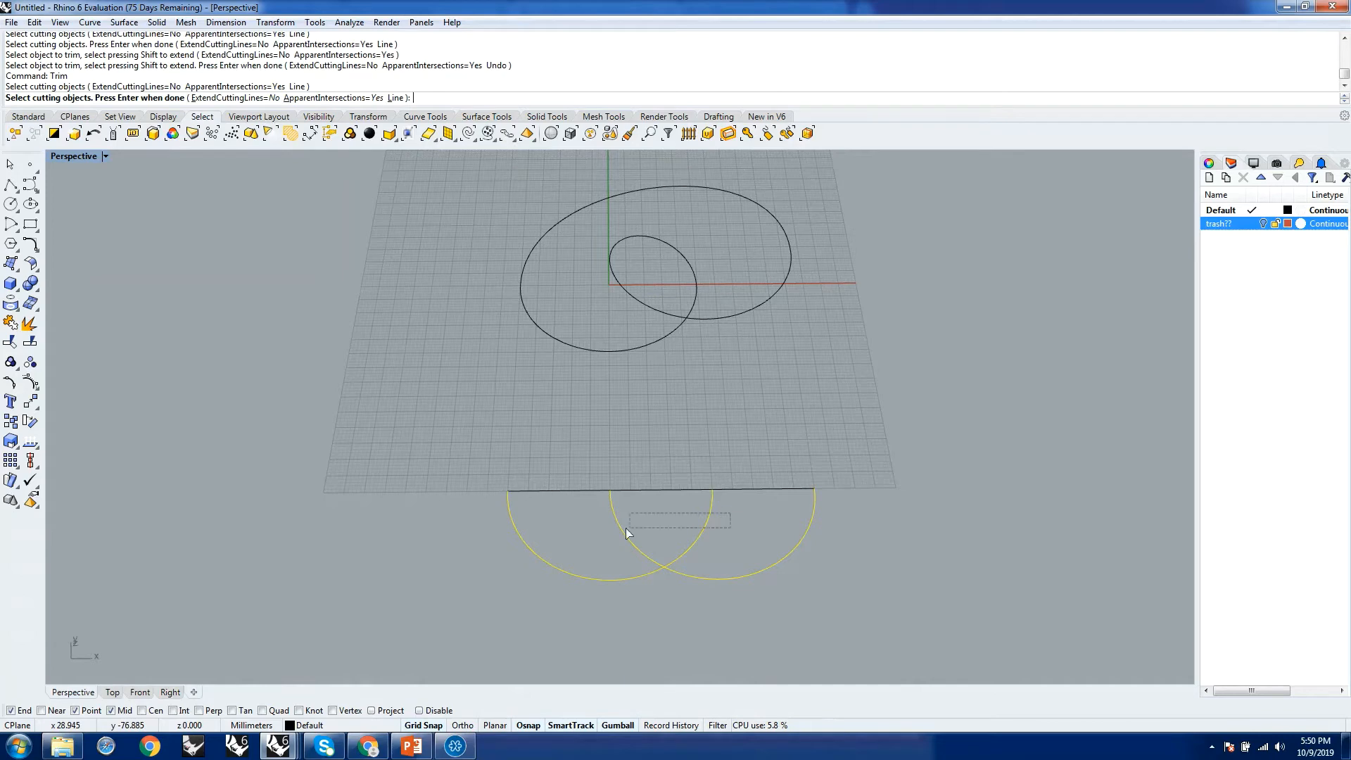
pyautogui.moveTo(626, 533); pyautogui.dragTo(591, 535)
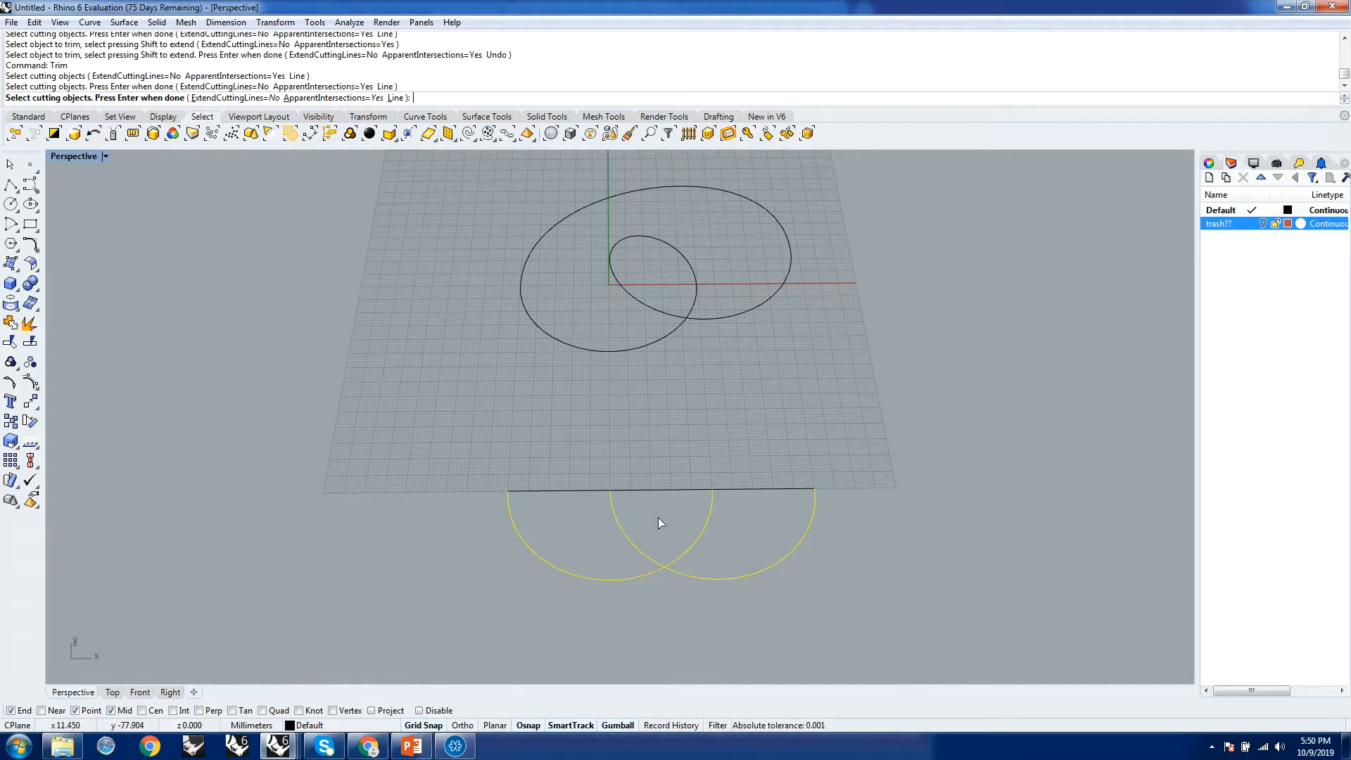
pyautogui.press('Return')
pyautogui.moveTo(630, 535); pyautogui.dragTo(633, 536)
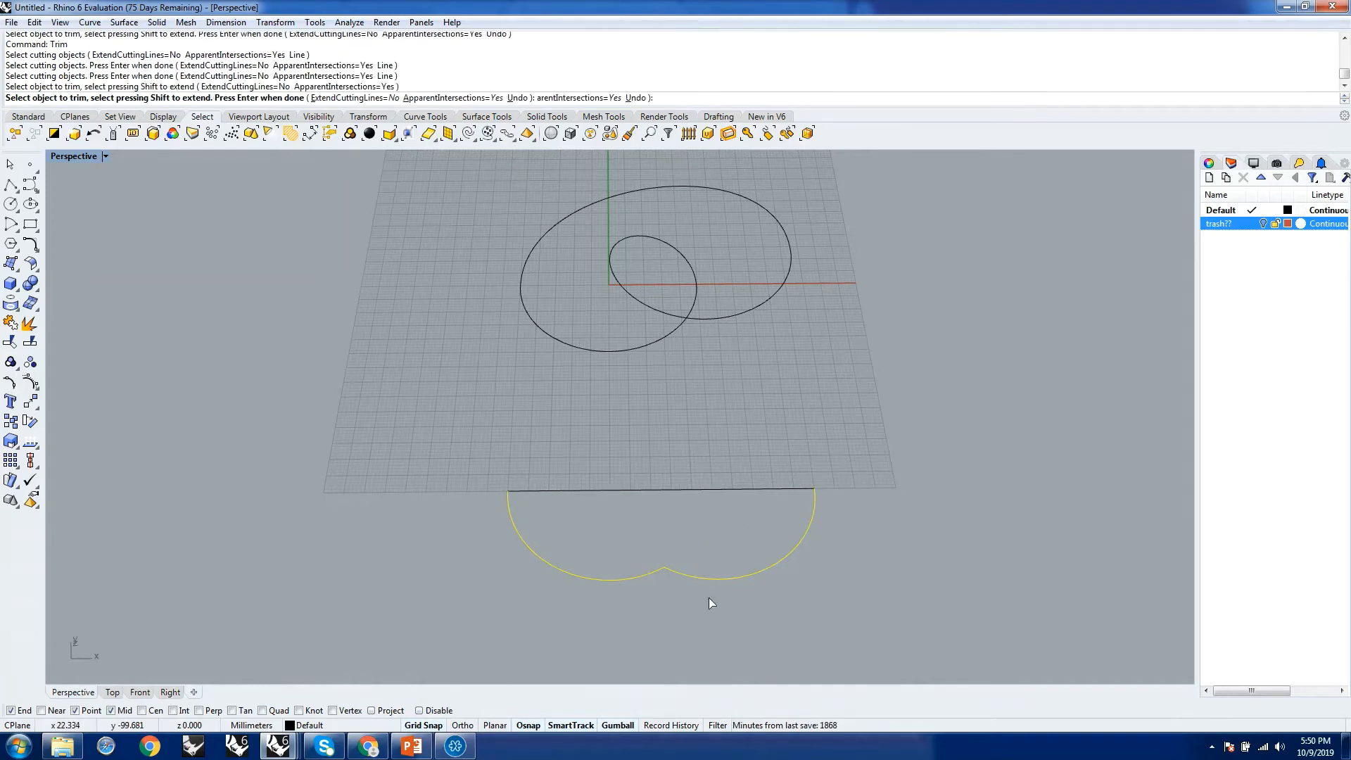
pyautogui.press('Return')
# Delete the straight cutting line above the two remaining arcs
pyautogui.moveTo(767, 612); pyautogui.dragTo(822, 561, button='right')
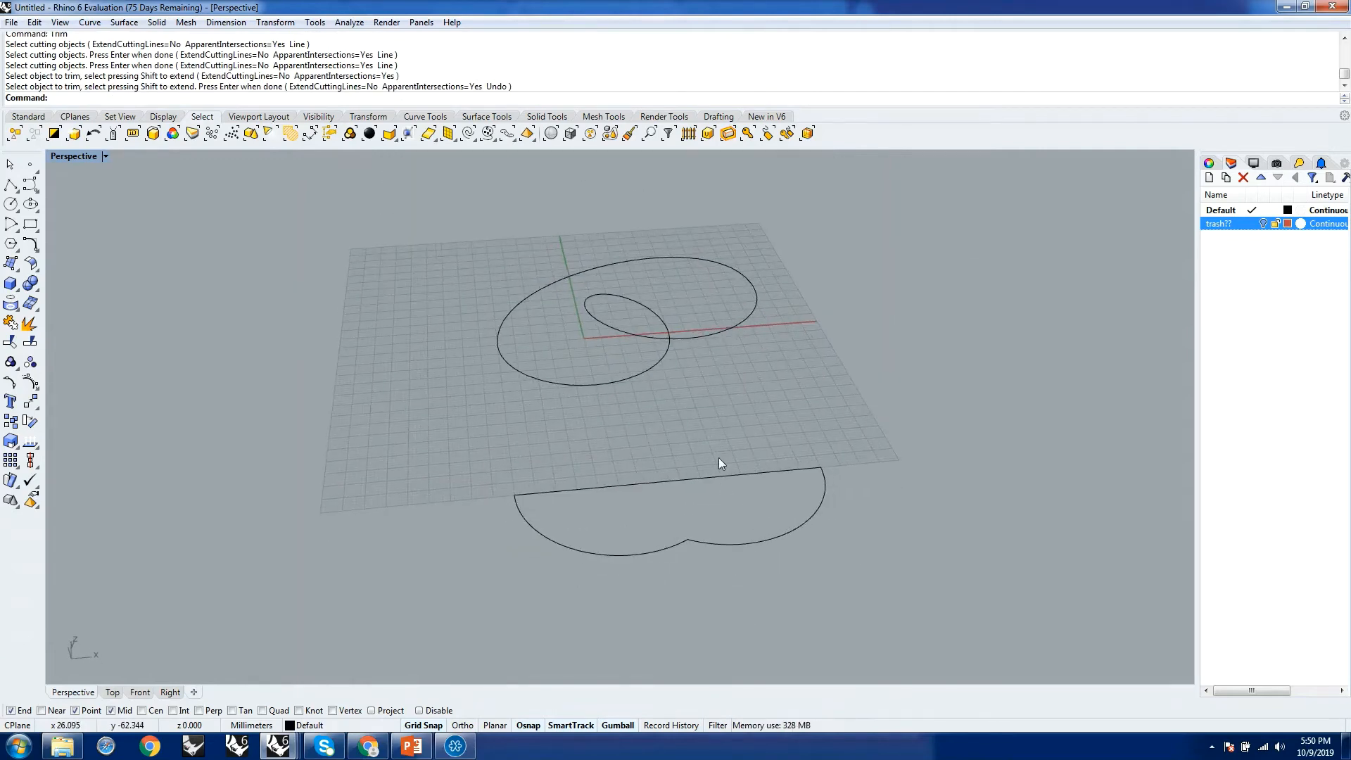
pyautogui.click(718, 476)
pyautogui.press('Delete')
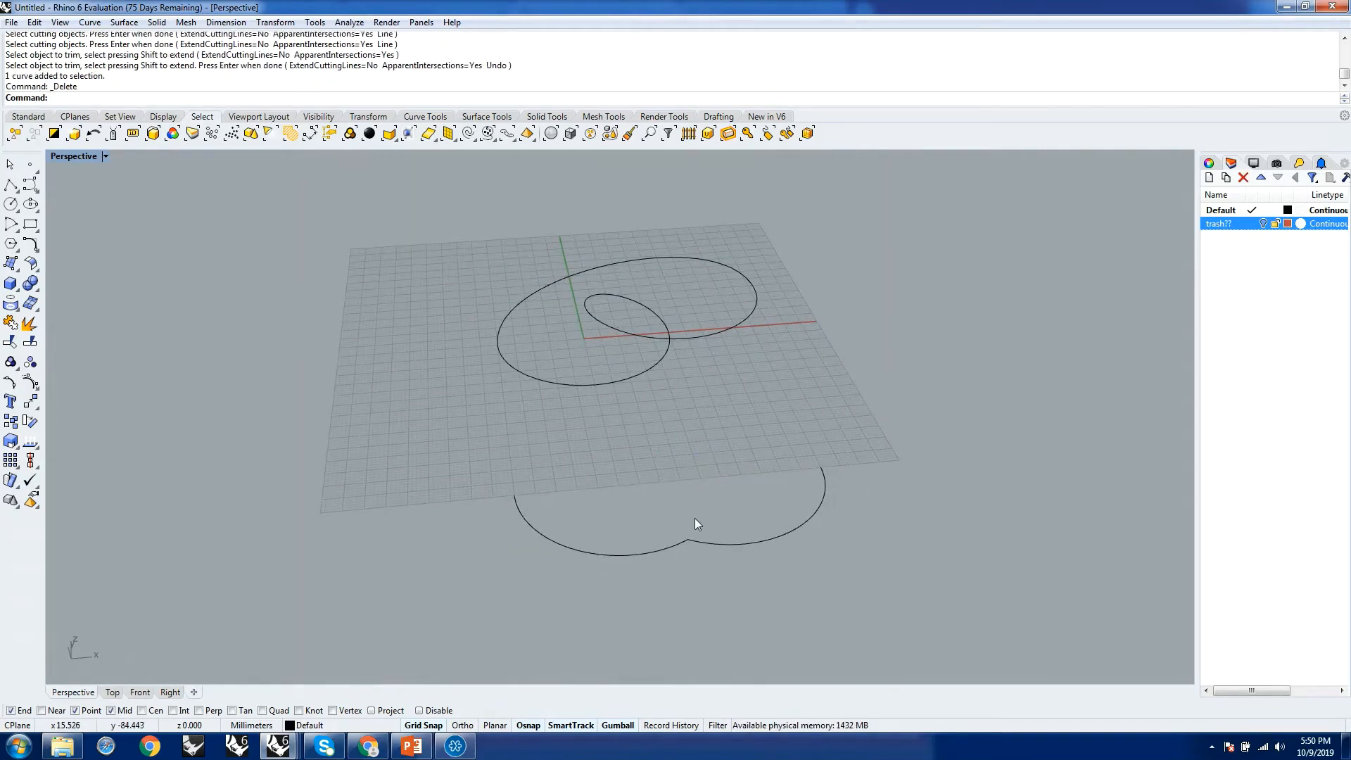
# Raise the arc on the positive X side 12.5 mm along the Z axis
pyautogui.click(744, 541)
pyautogui.click(764, 470)
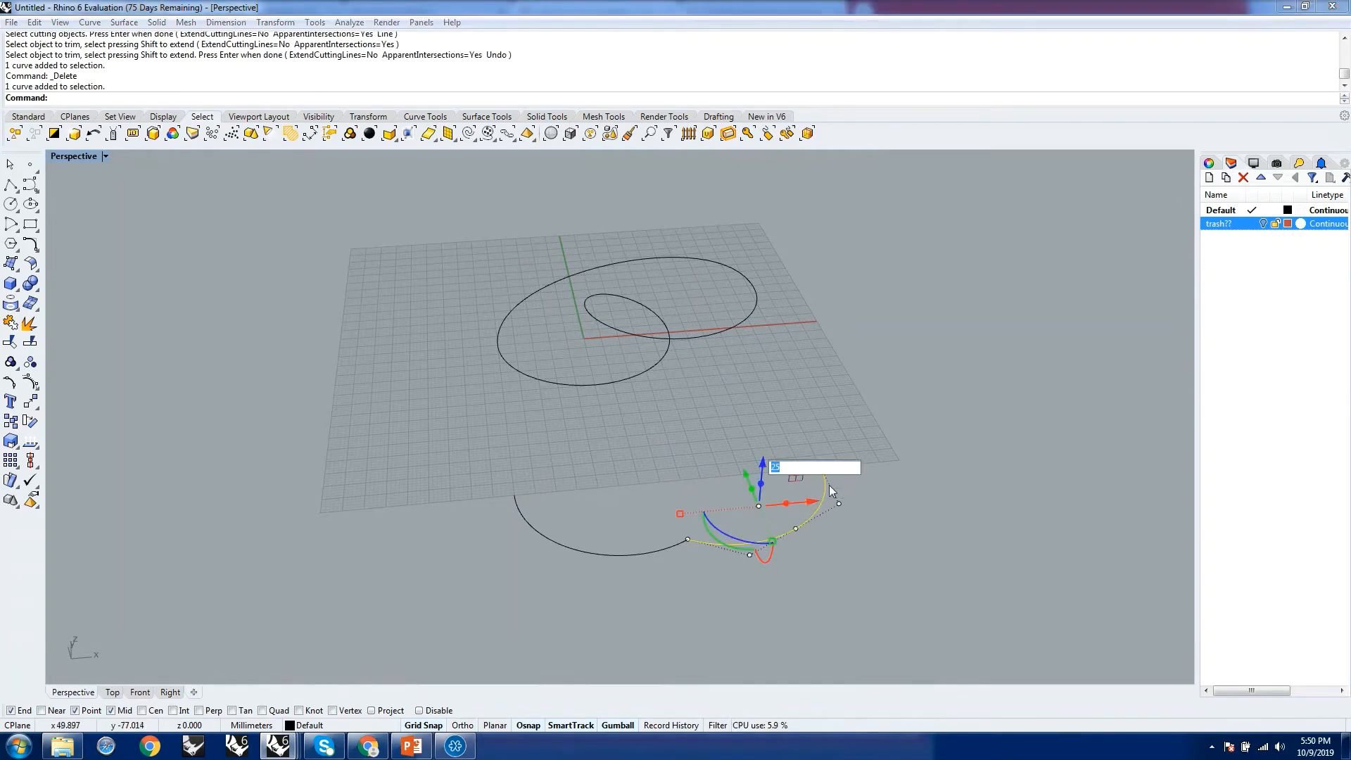
pyautogui.write('12.5')
pyautogui.press('Return')
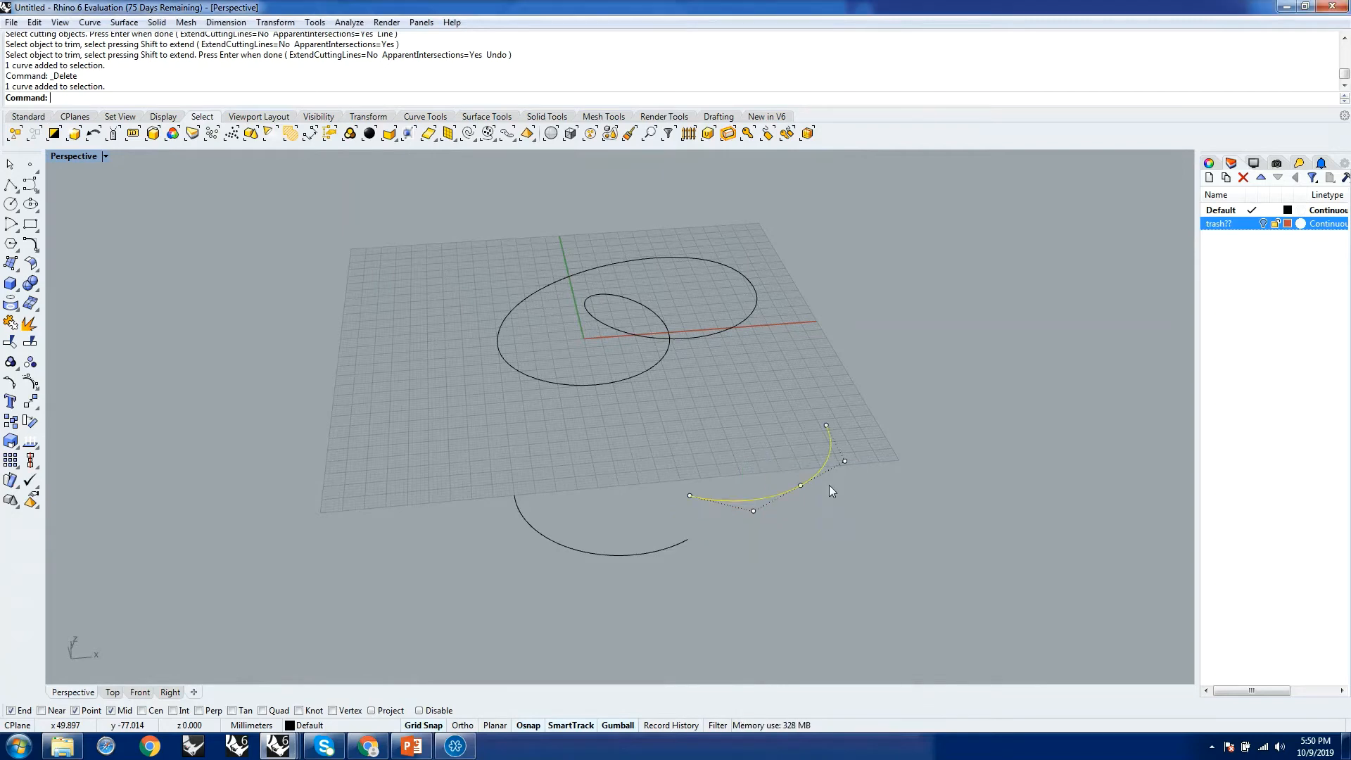
pyautogui.click(757, 554)
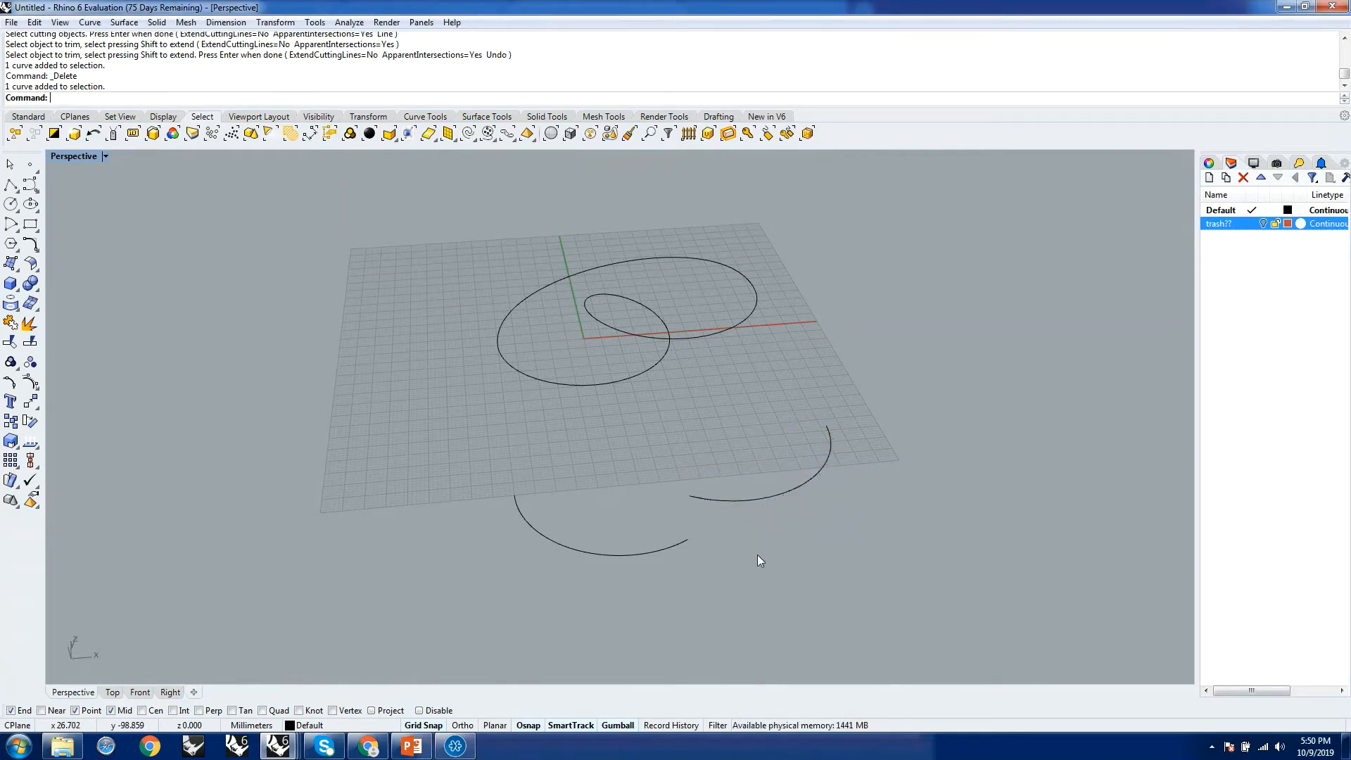
# Create an adjustable curve blend between the two arcs' outer ends, with Tangency continuity at both ends
pyautogui.moveTo(842, 542); pyautogui.dragTo(777, 585, button='right')
pyautogui.write('BlendCrv')
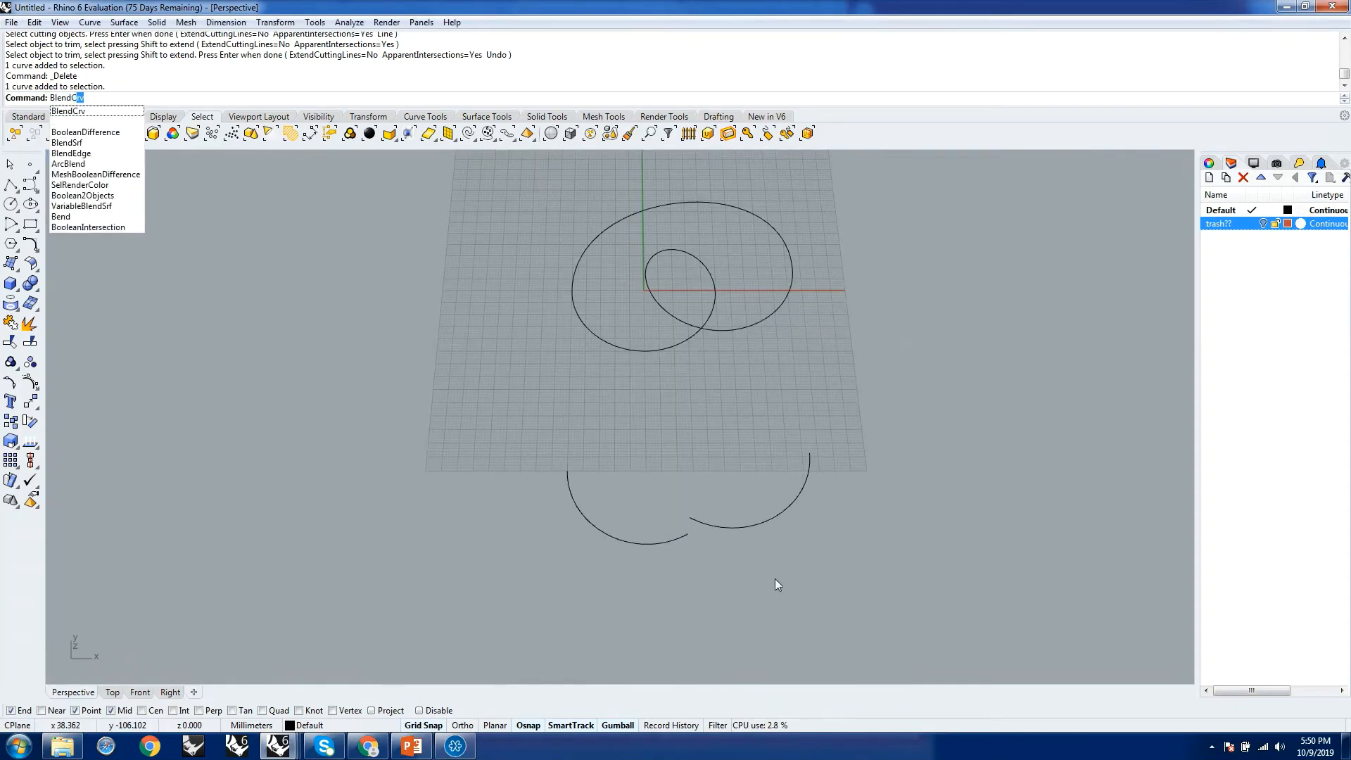
pyautogui.press('Return')
pyautogui.click(568, 477)
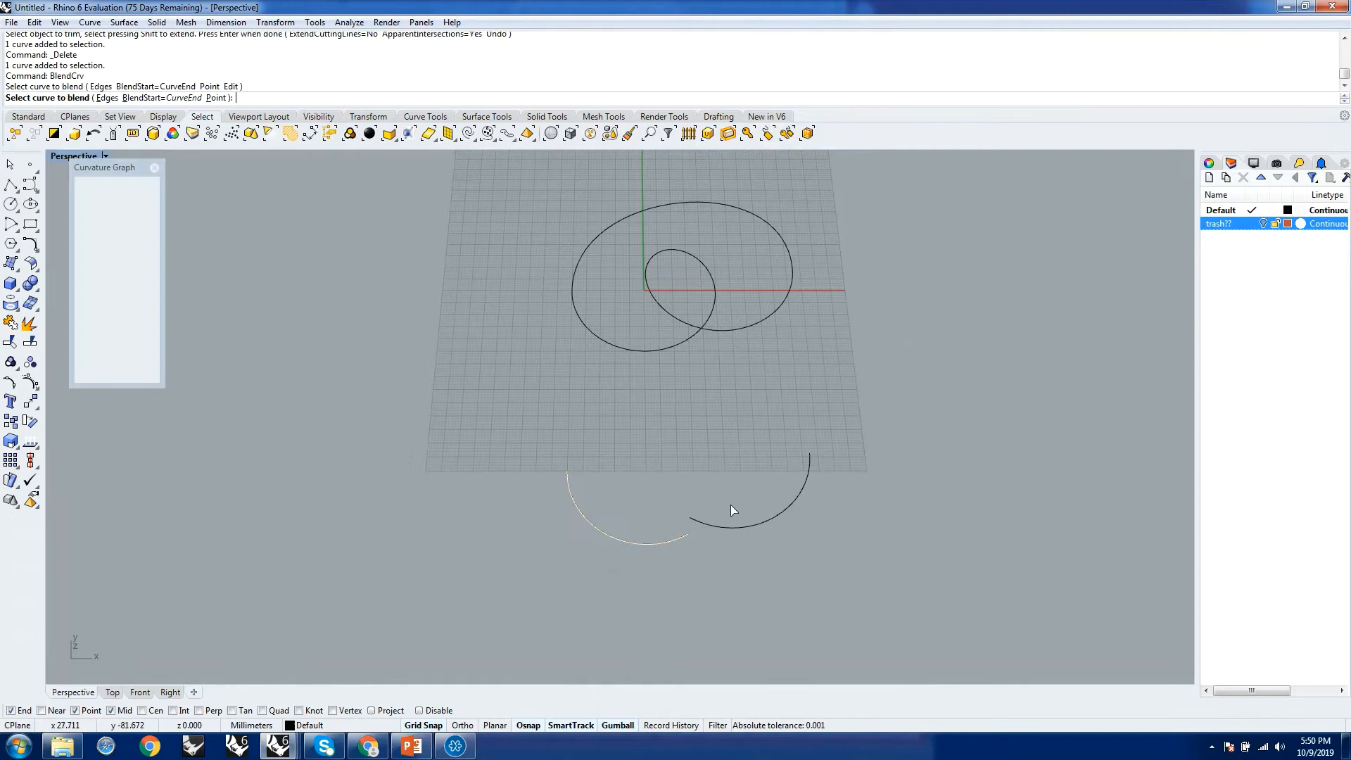
pyautogui.click(809, 460)
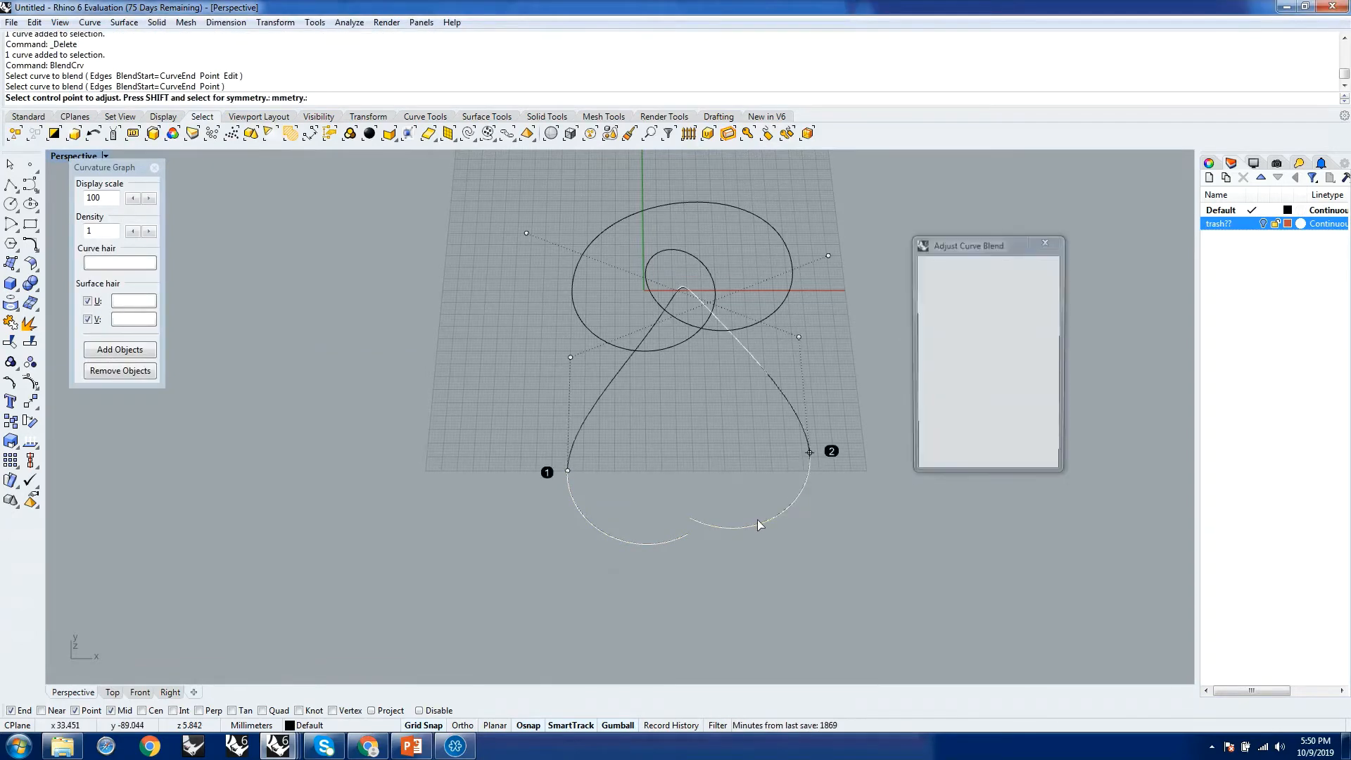
pyautogui.click(1017, 325)
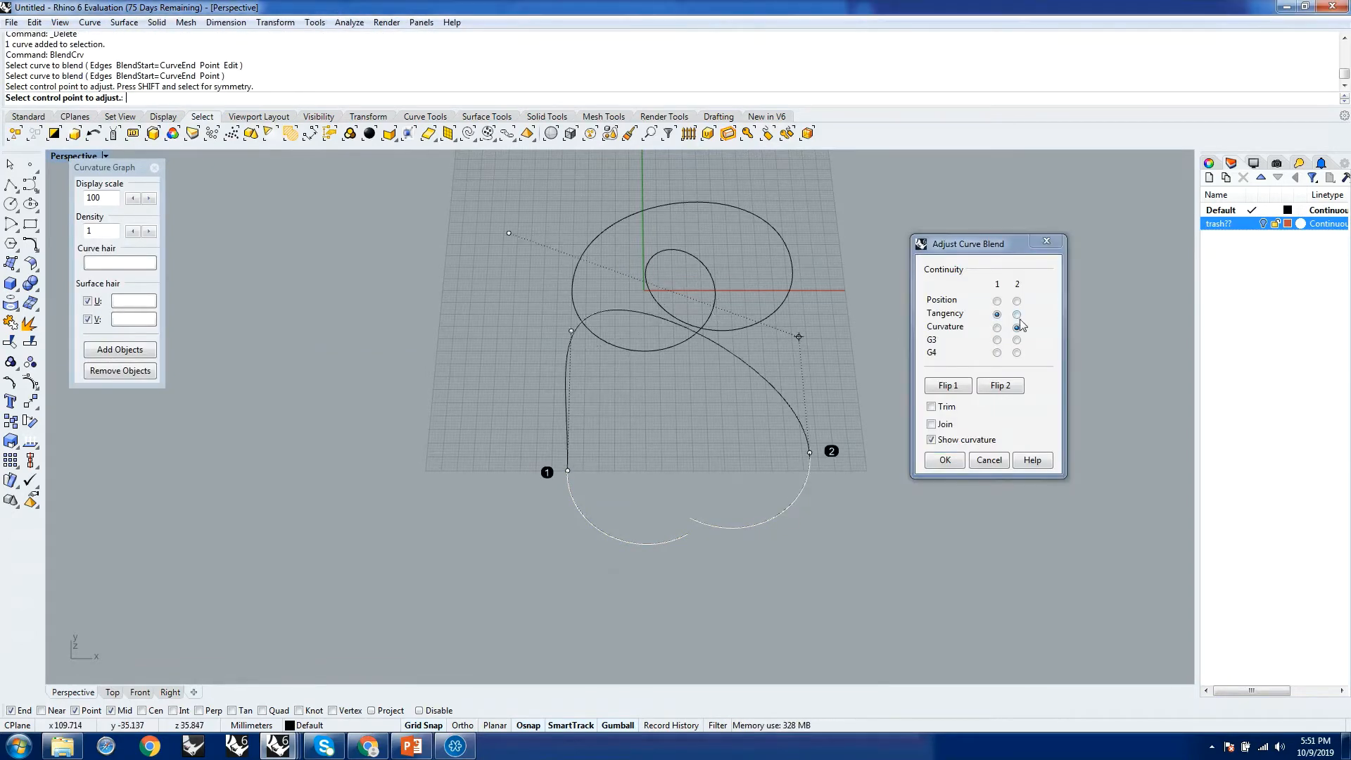
pyautogui.click(1017, 315)
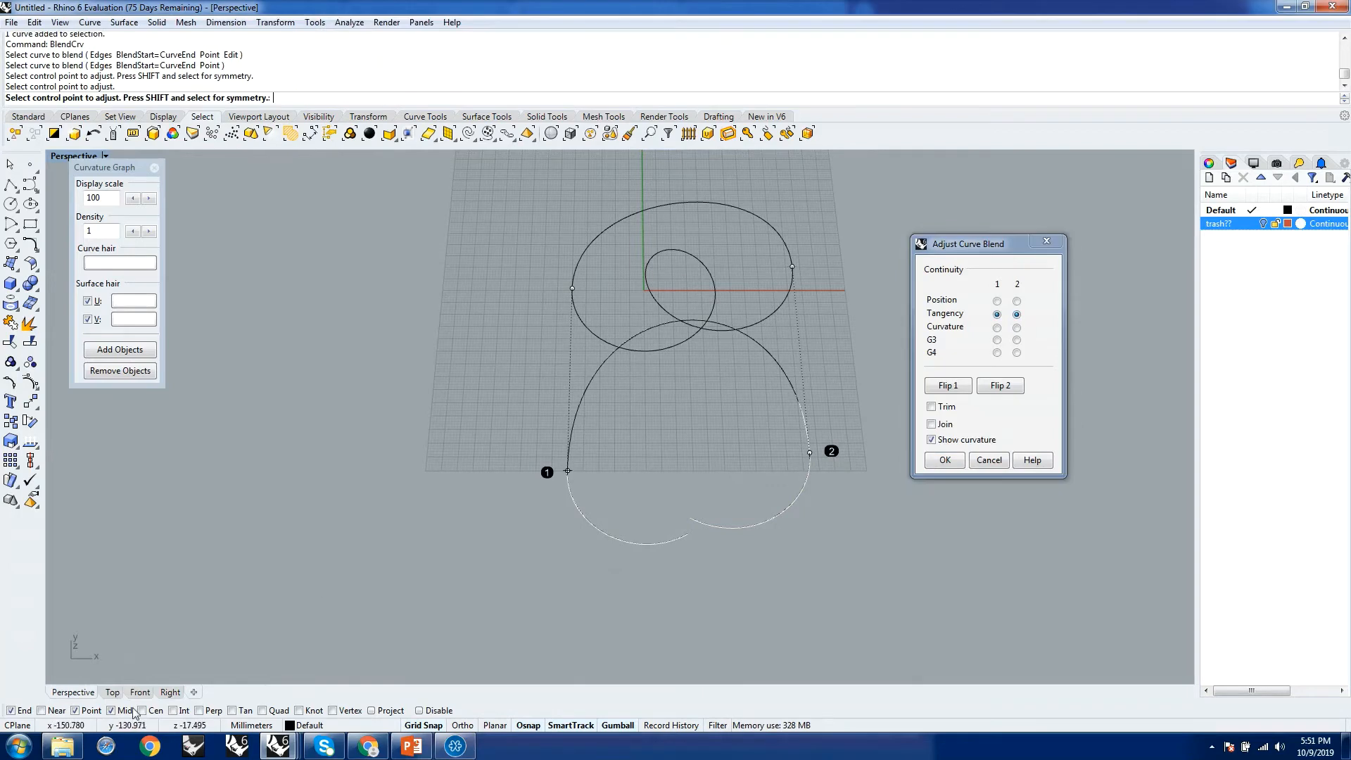
# In the Top view, shorten the tangent handles at both ends of the outer blend to flatten its arch
pyautogui.click(113, 693)
pyautogui.scroll(-3, 584, 520)
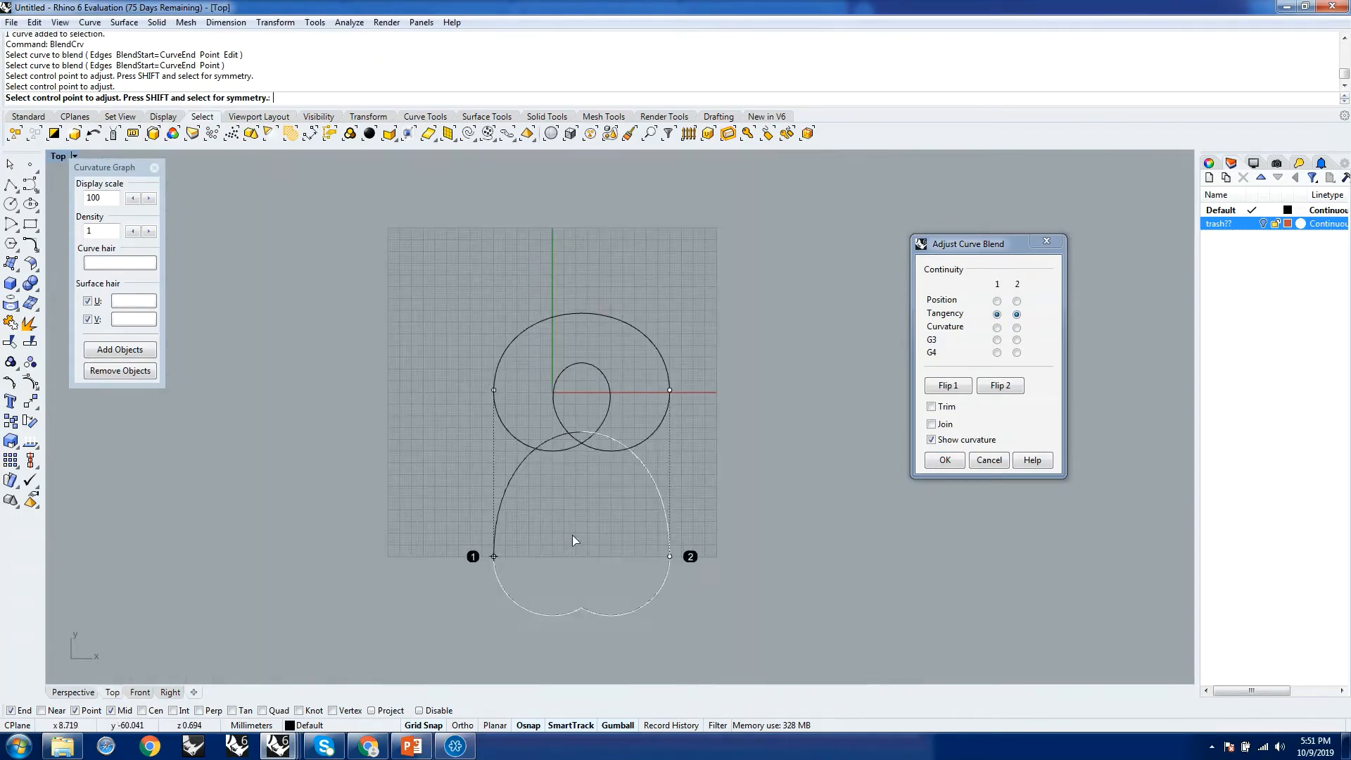
pyautogui.scroll(2, 572, 535)
pyautogui.click(475, 359)
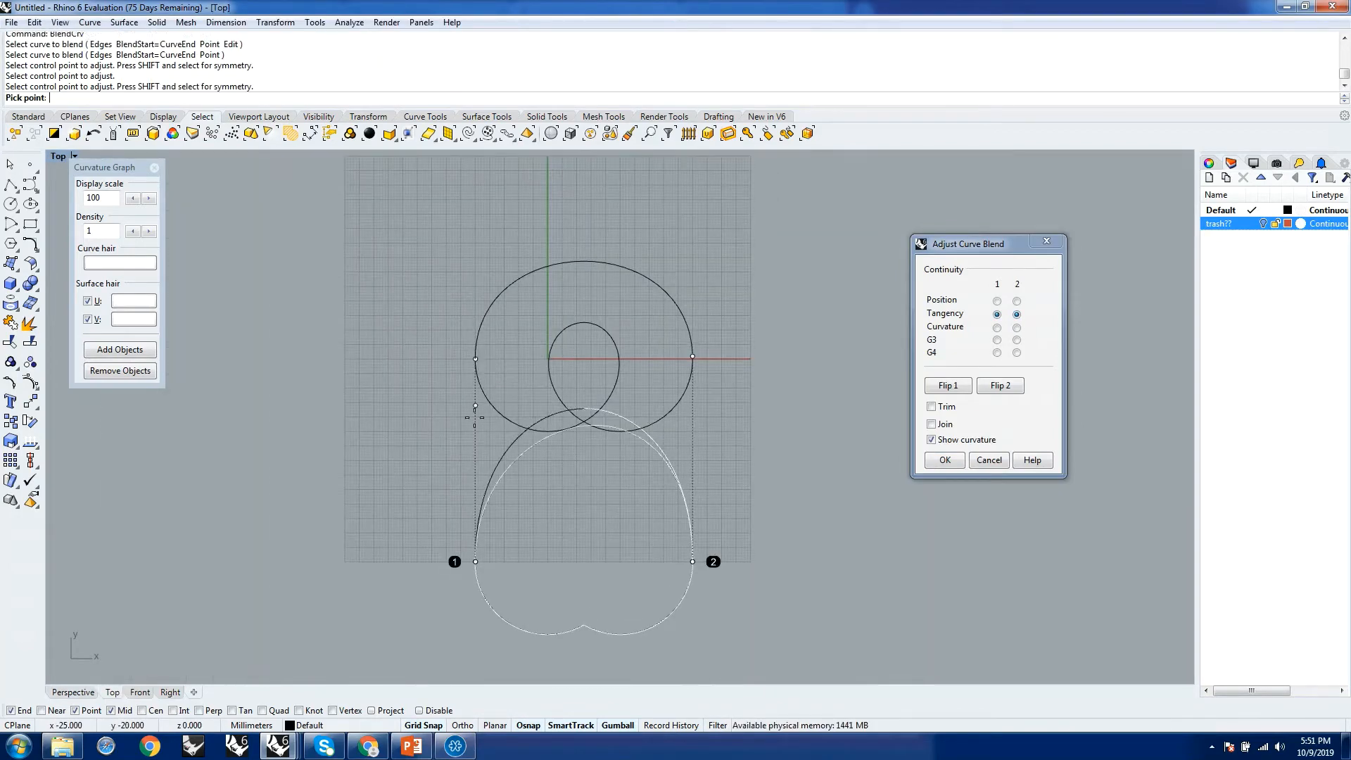
pyautogui.click(476, 473)
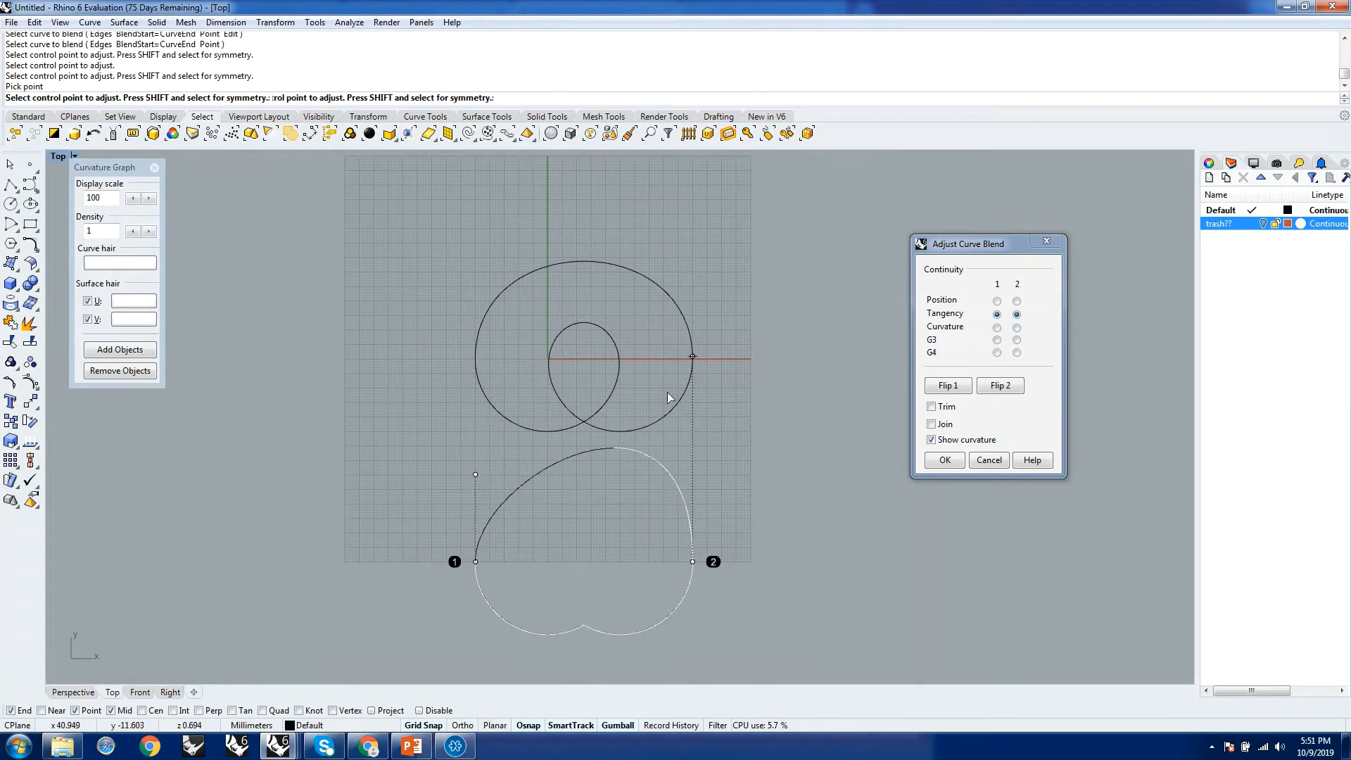
pyautogui.click(693, 358)
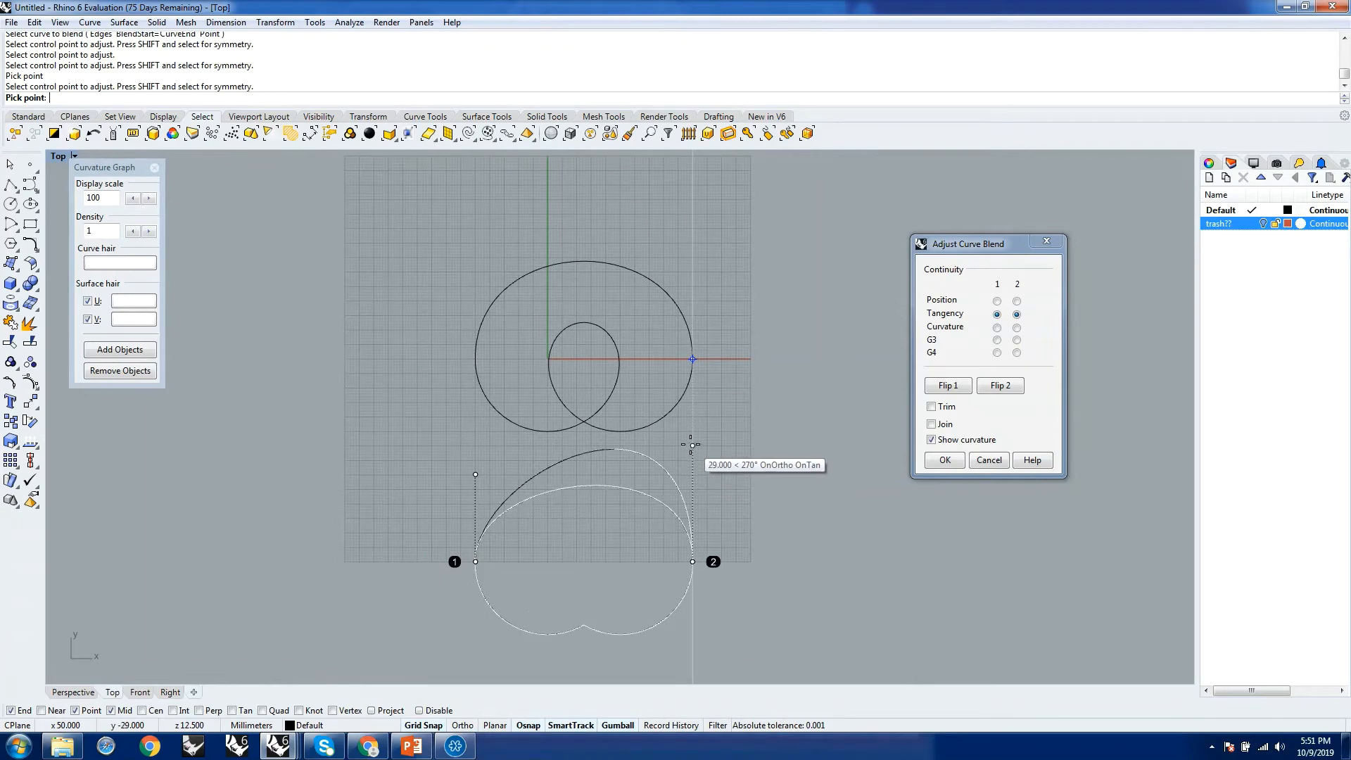
pyautogui.click(692, 444)
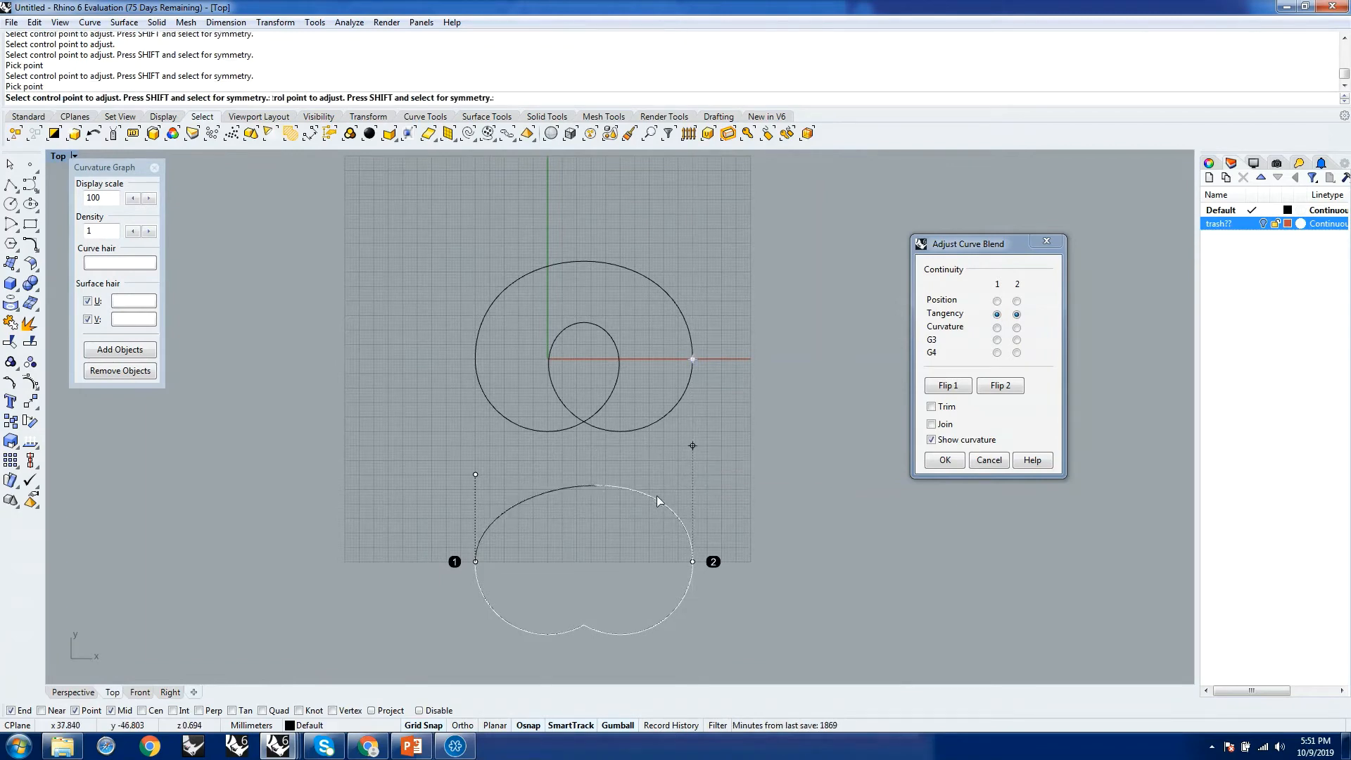
# Even out the outer blend's two tangent handles, placing both level with the bottom of the neighbouring profile, and accept the blend
pyautogui.scroll(3, 656, 495)
pyautogui.click(380, 463)
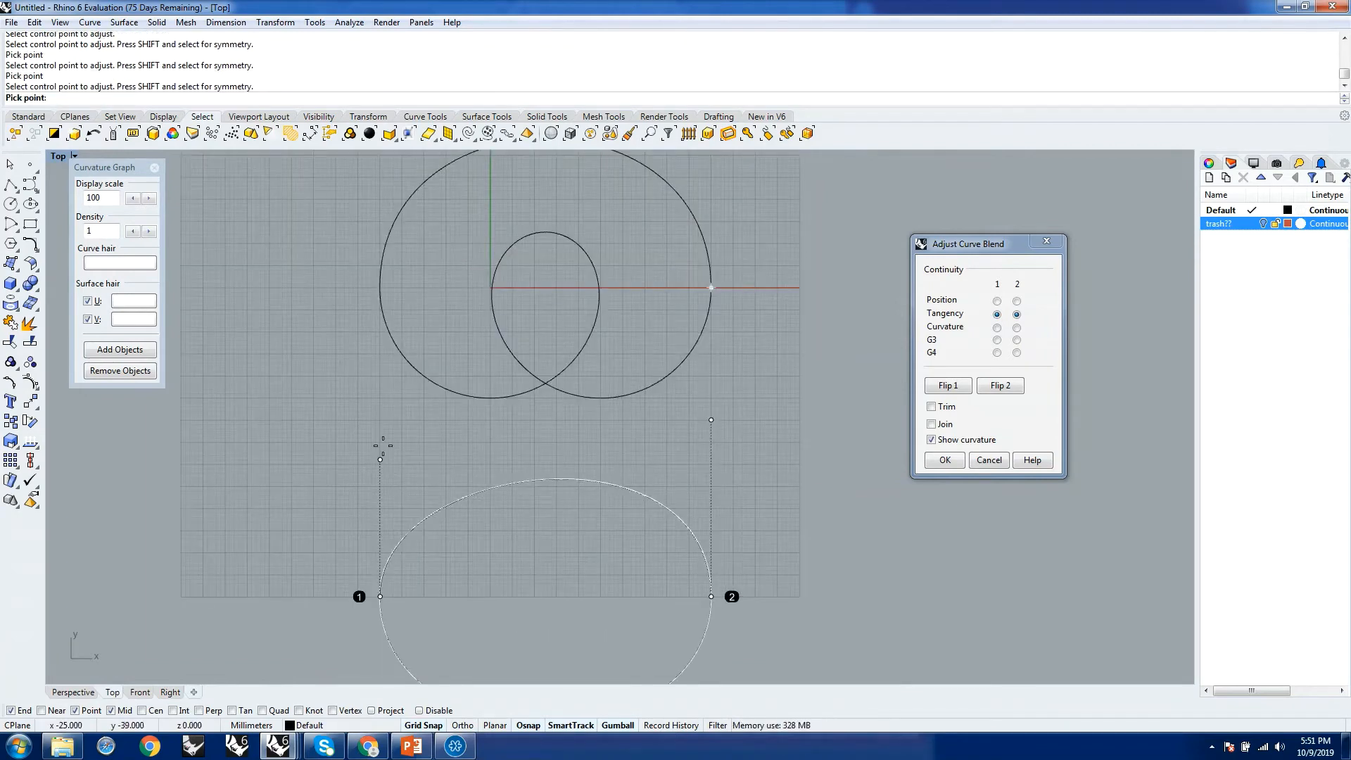
pyautogui.click(380, 397)
pyautogui.click(710, 420)
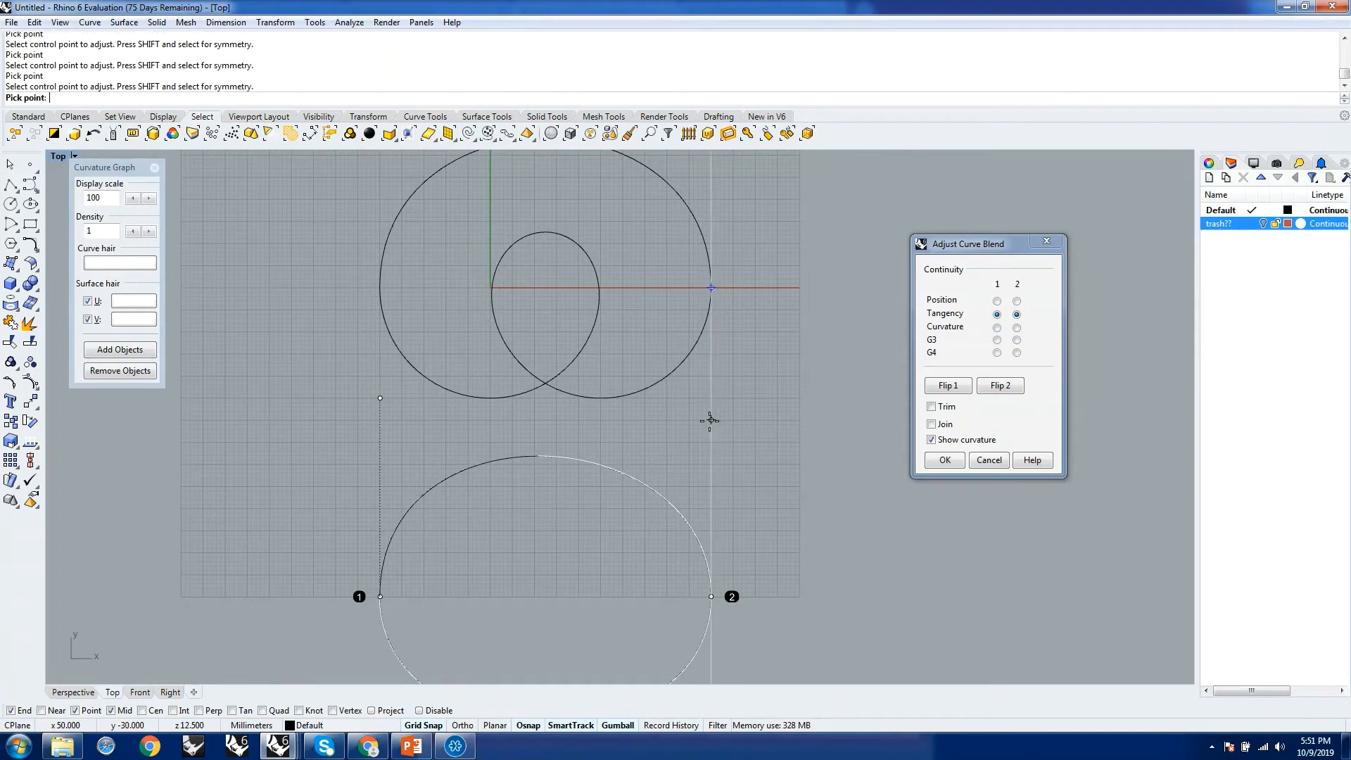
pyautogui.click(712, 398)
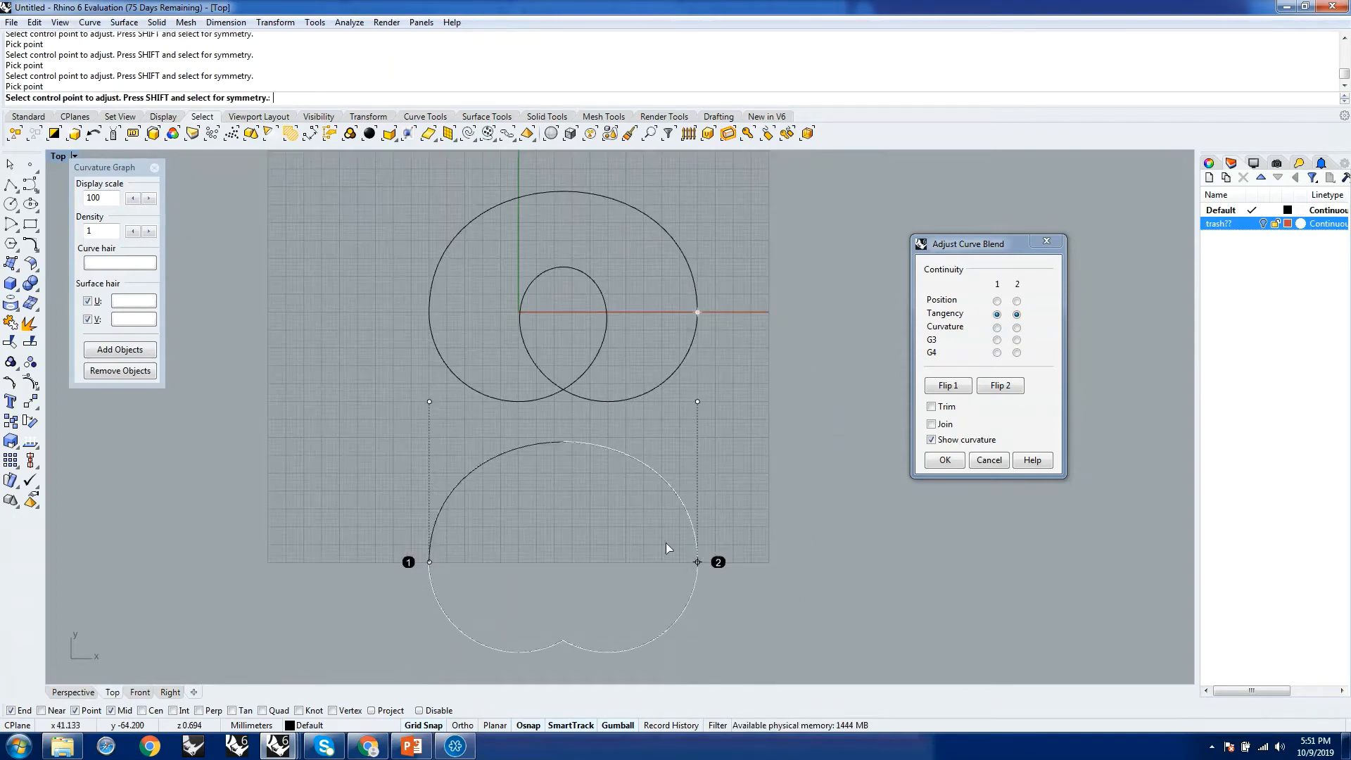
pyautogui.scroll(-1, 642, 417)
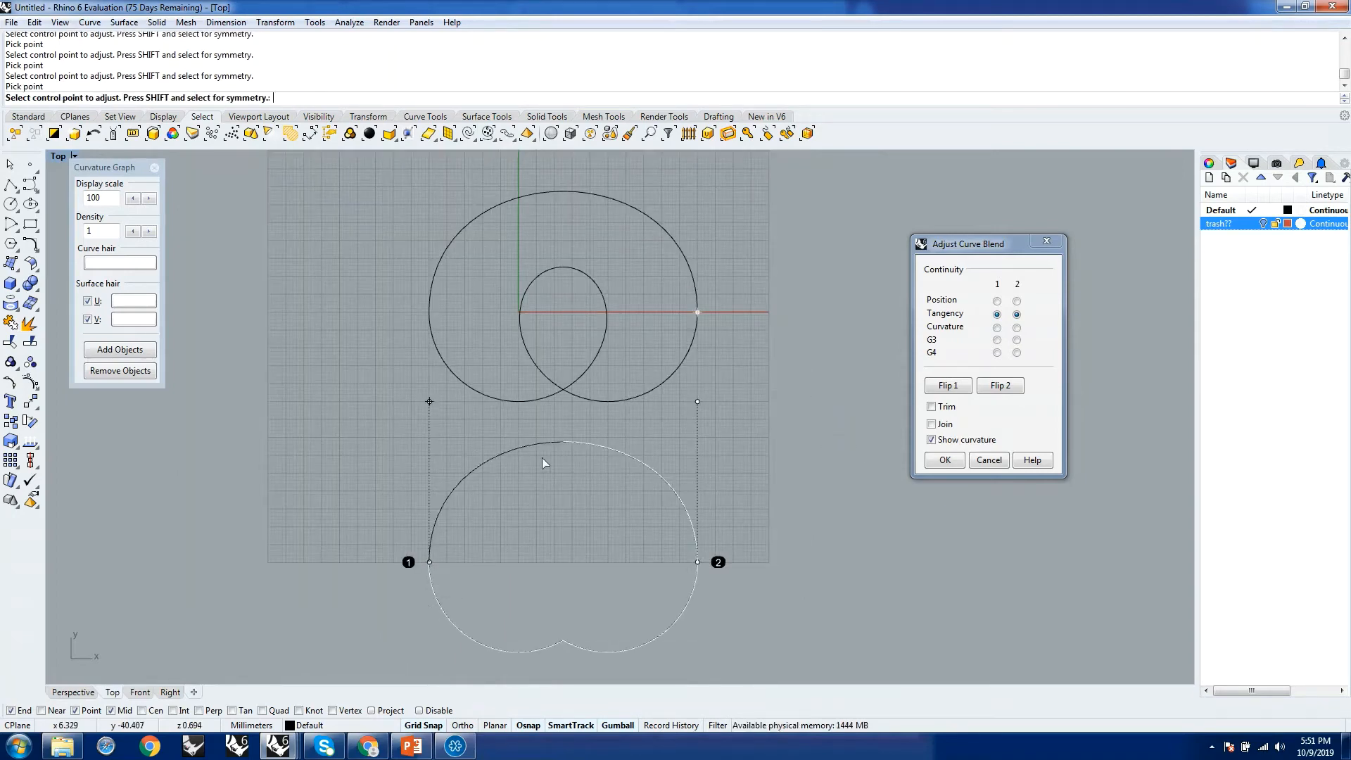
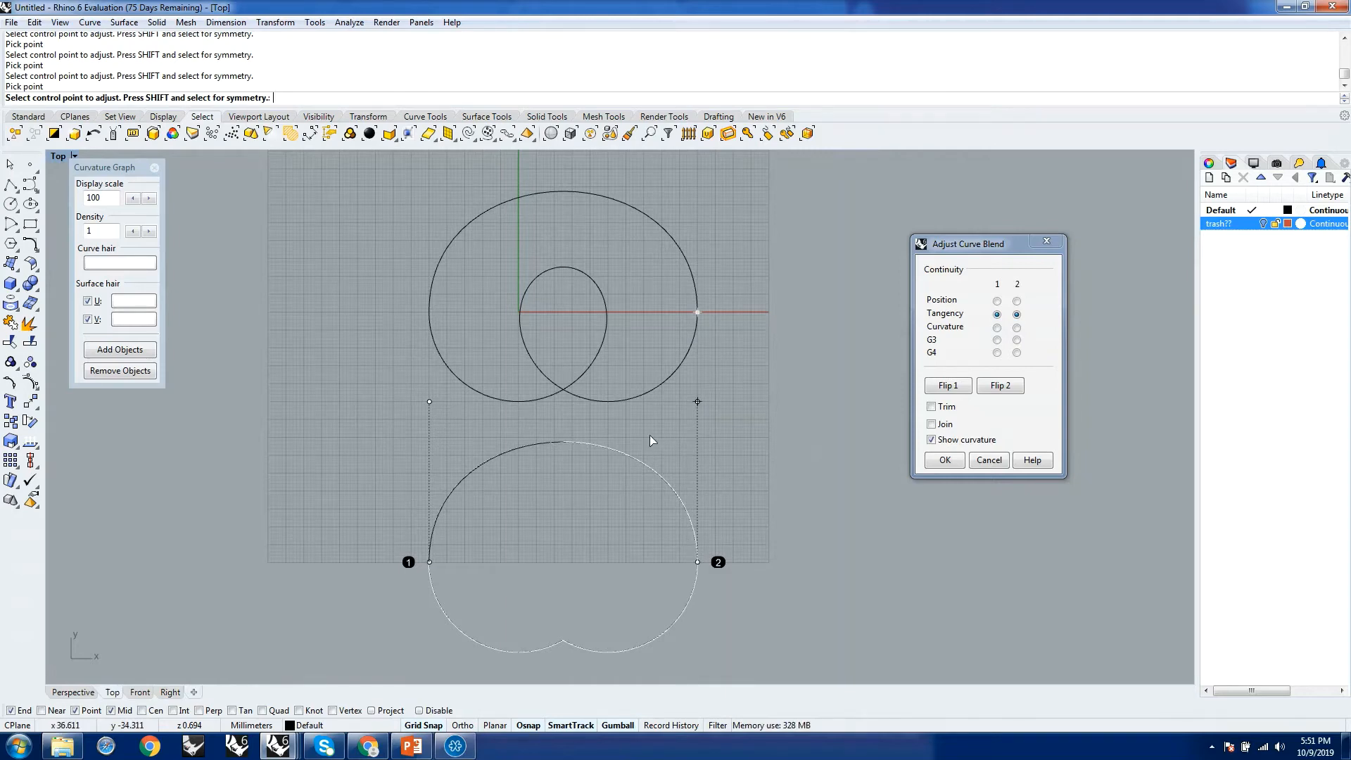
pyautogui.scroll(4, 648, 434)
pyautogui.scroll(-2, 792, 395)
pyautogui.scroll(3, 532, 489)
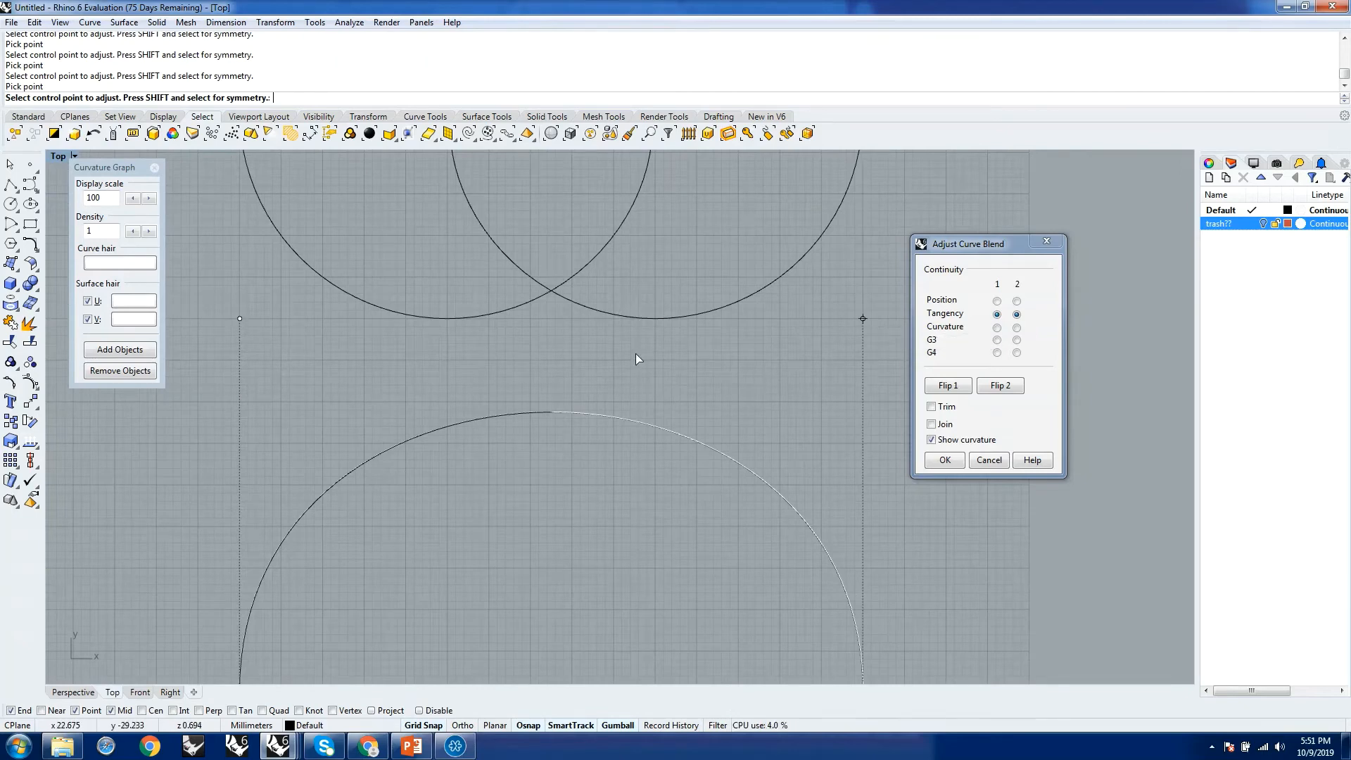
pyautogui.scroll(-6, 635, 353)
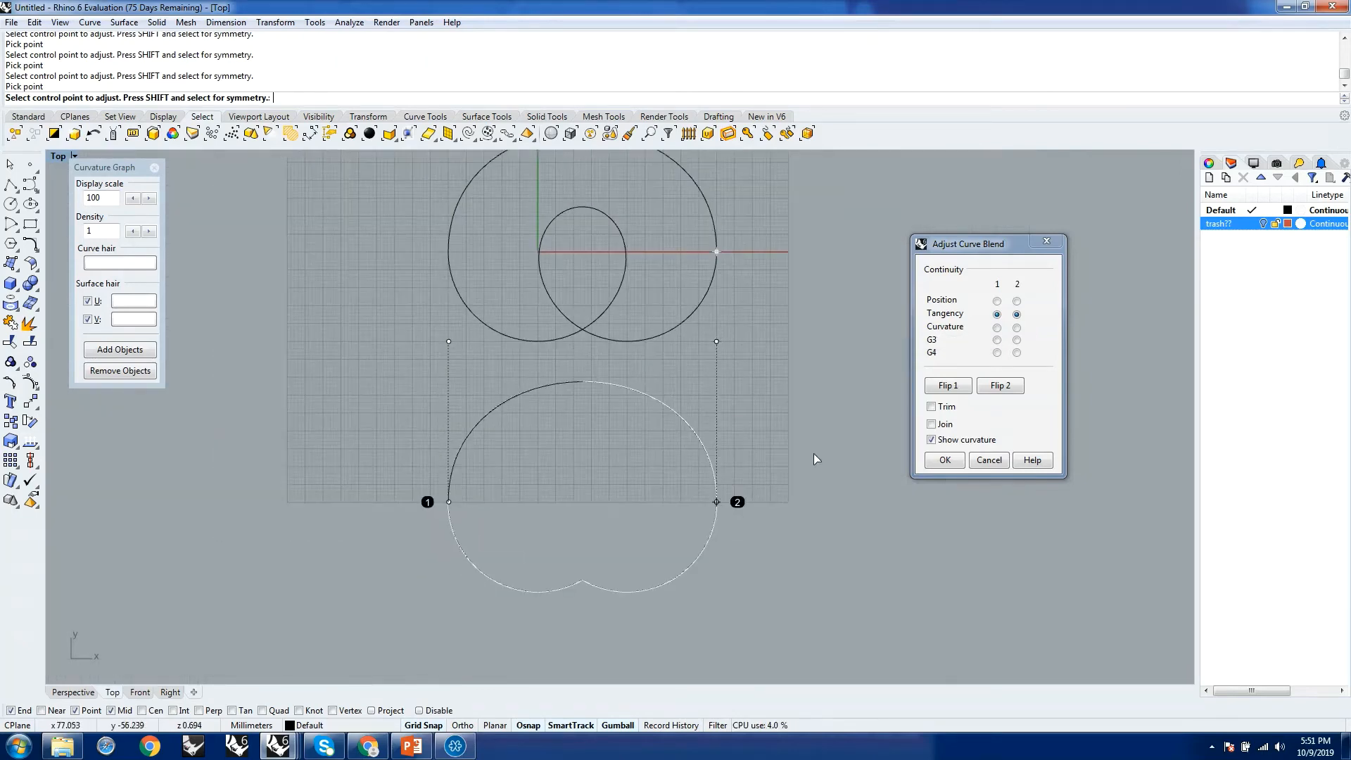
pyautogui.click(946, 460)
# Start an adjustable curve blend between the two arc ends at the cusp, with Curvature continuity at both ends
pyautogui.rightClick(564, 588)
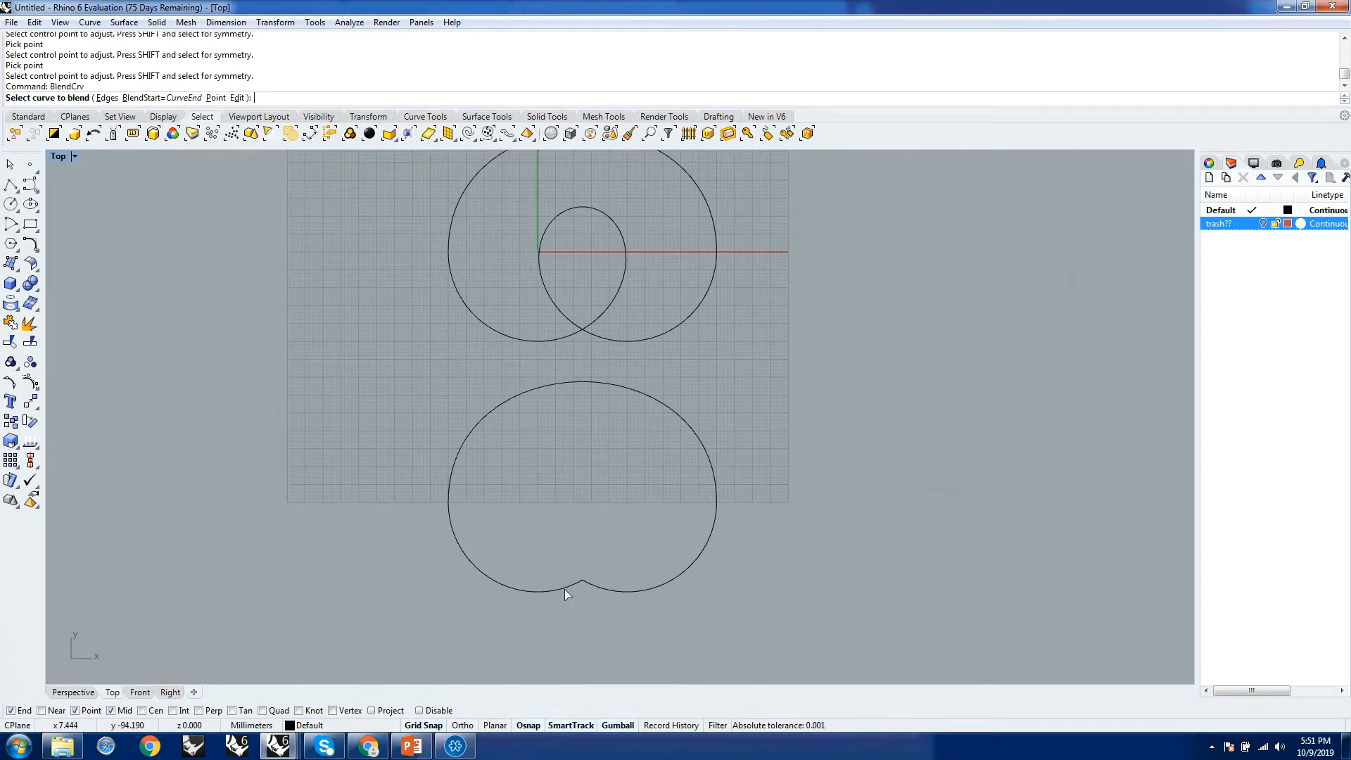
pyautogui.click(567, 588)
pyautogui.click(590, 585)
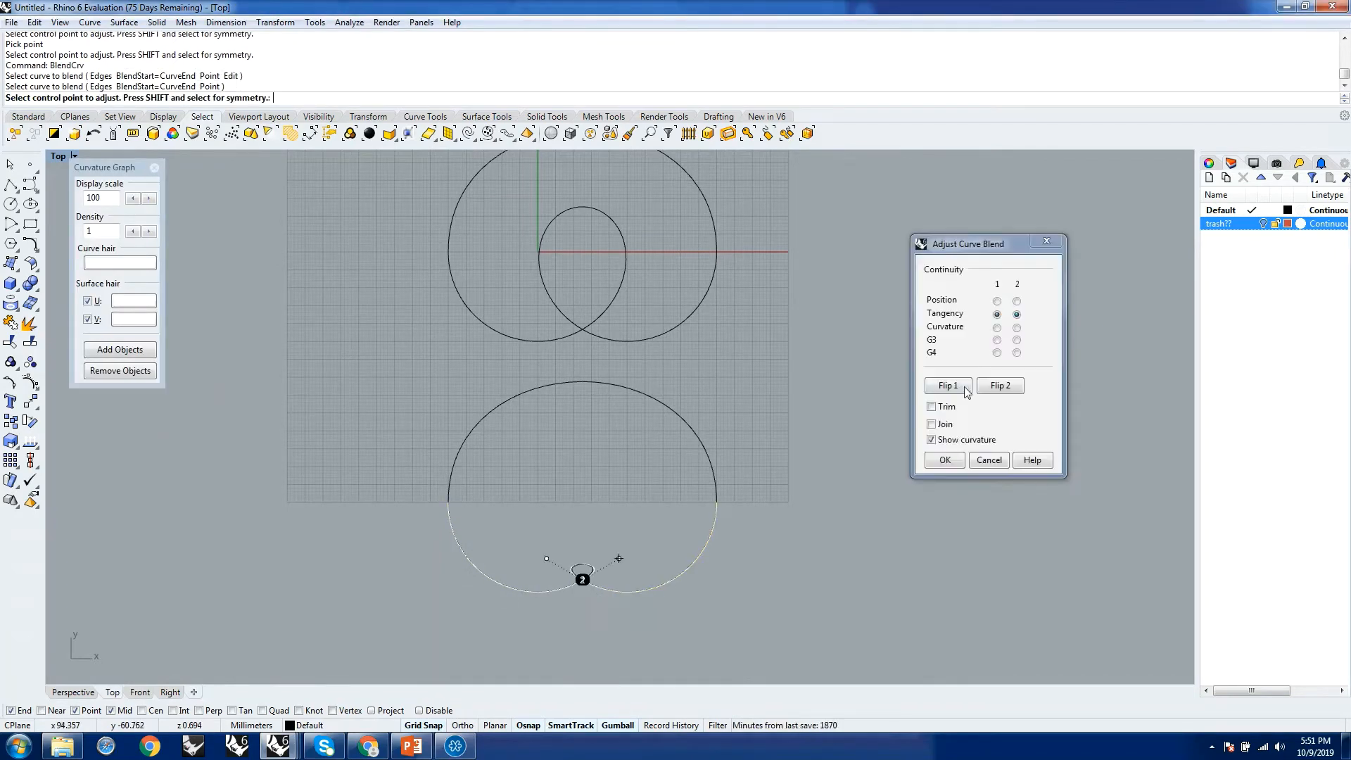
pyautogui.click(997, 328)
pyautogui.click(1017, 328)
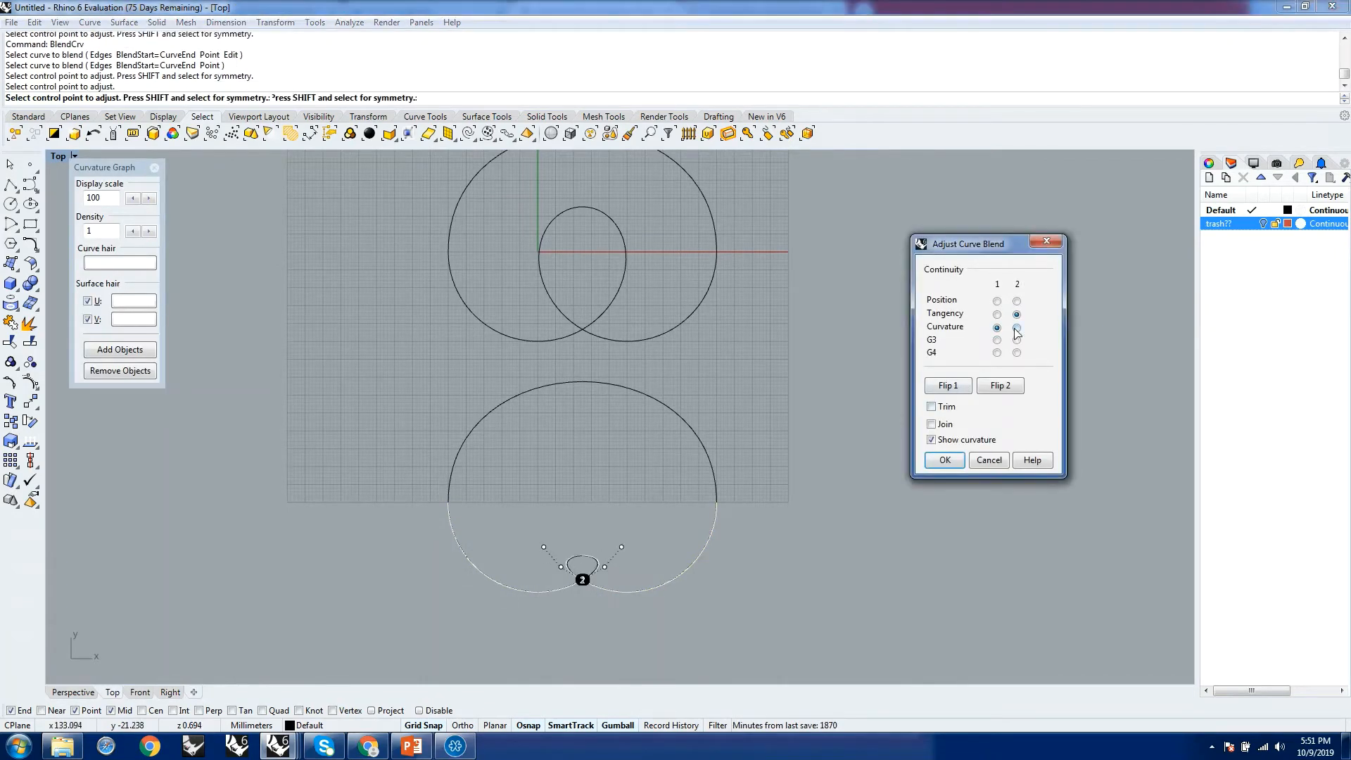
# Pull the inner blend's first handle on each side outward from the cusp to enlarge it into a rounded loop
pyautogui.scroll(5, 597, 532)
pyautogui.click(541, 586)
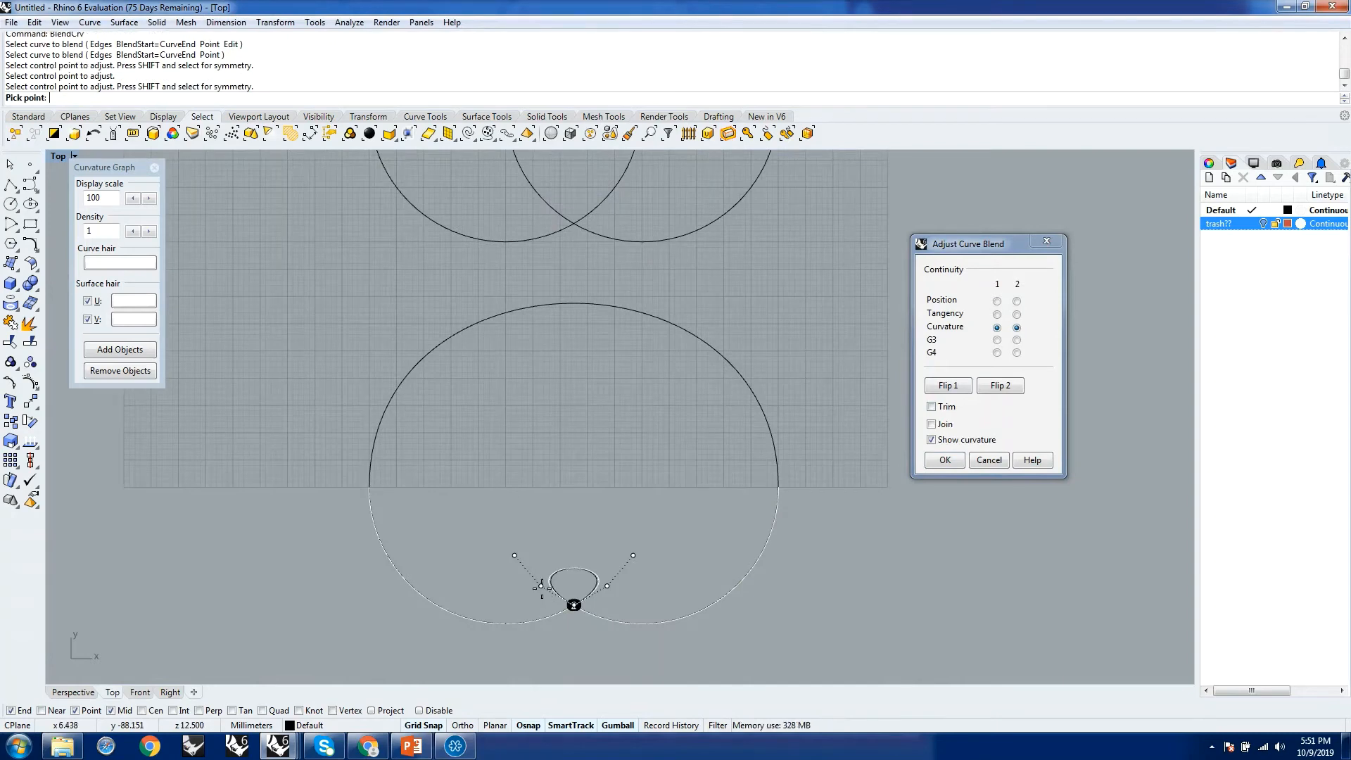
pyautogui.click(466, 541)
pyautogui.click(606, 586)
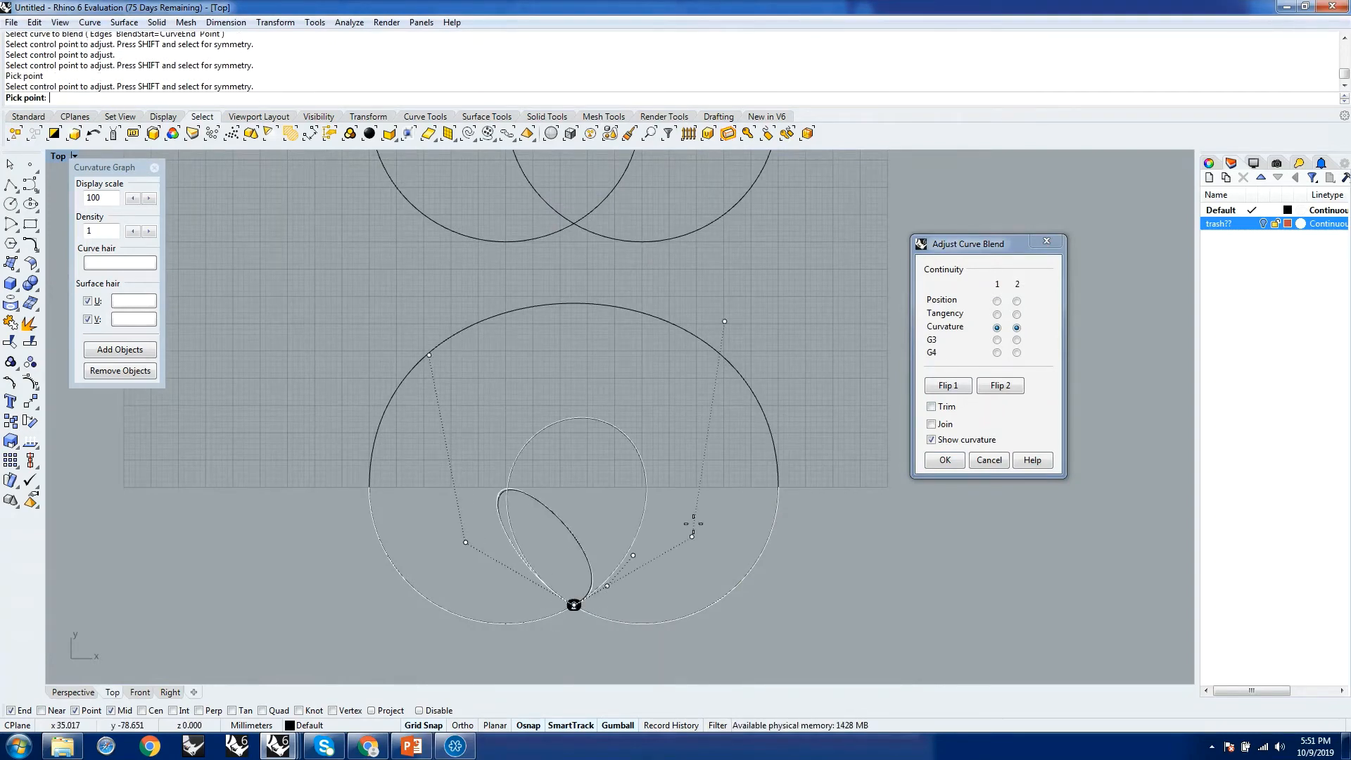
pyautogui.click(677, 544)
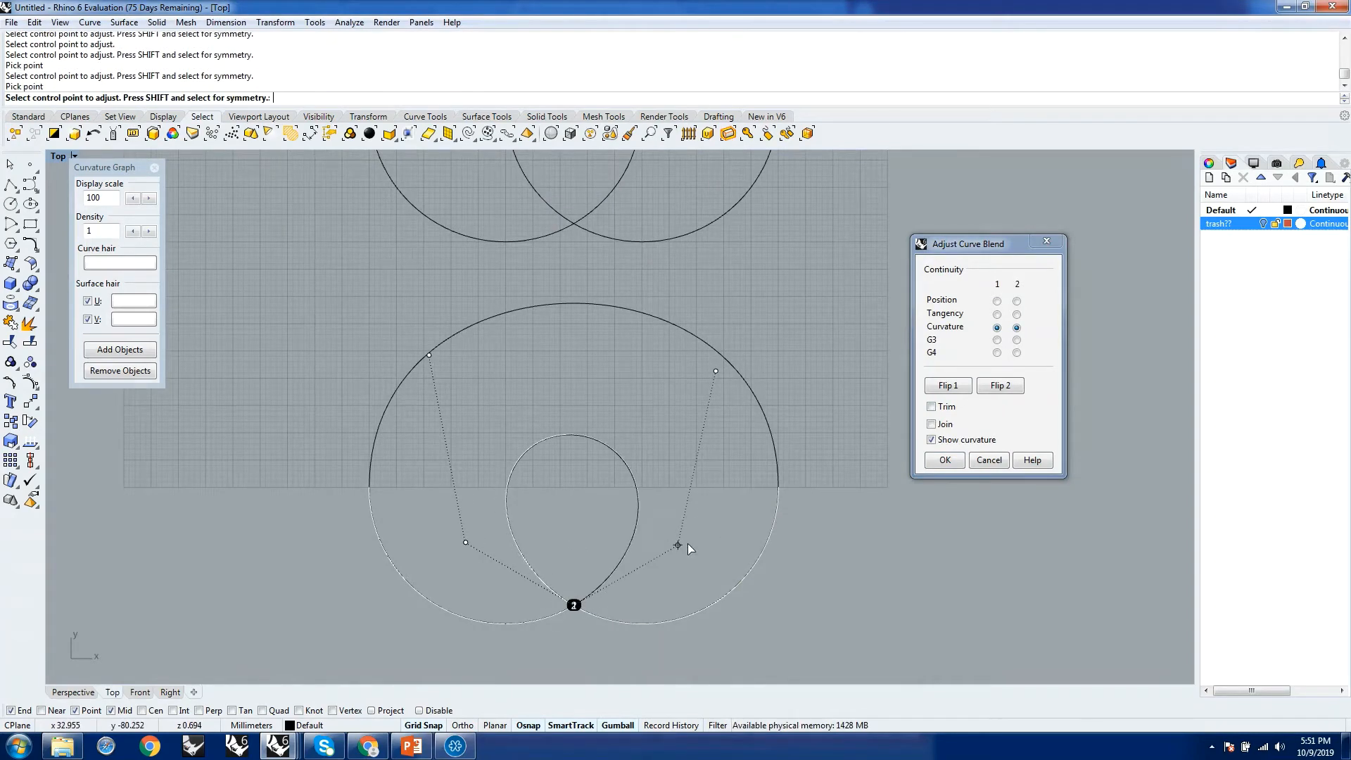
# Match the end 2 handle to the opposite one for a symmetrical inner loop, accept the blend and return to the Perspective view
pyautogui.scroll(3, 579, 568)
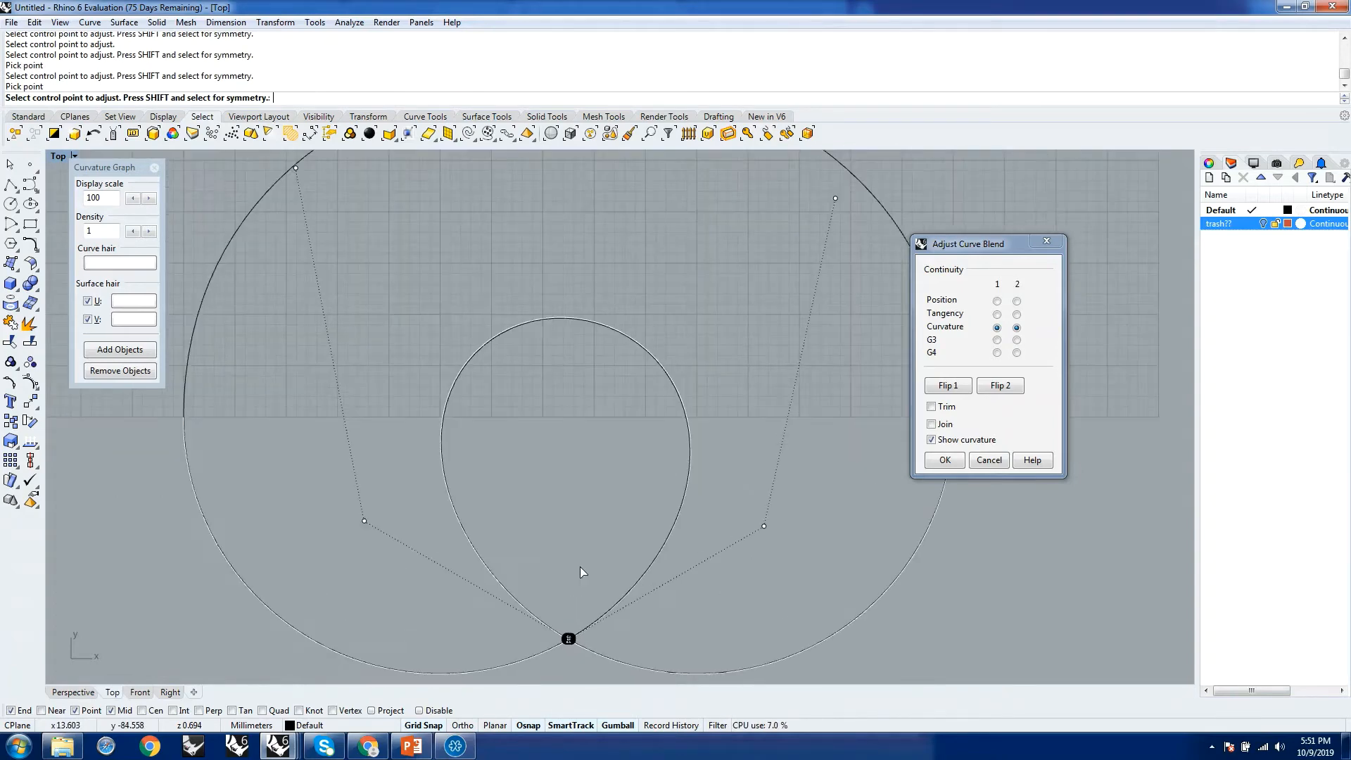
pyautogui.click(764, 527)
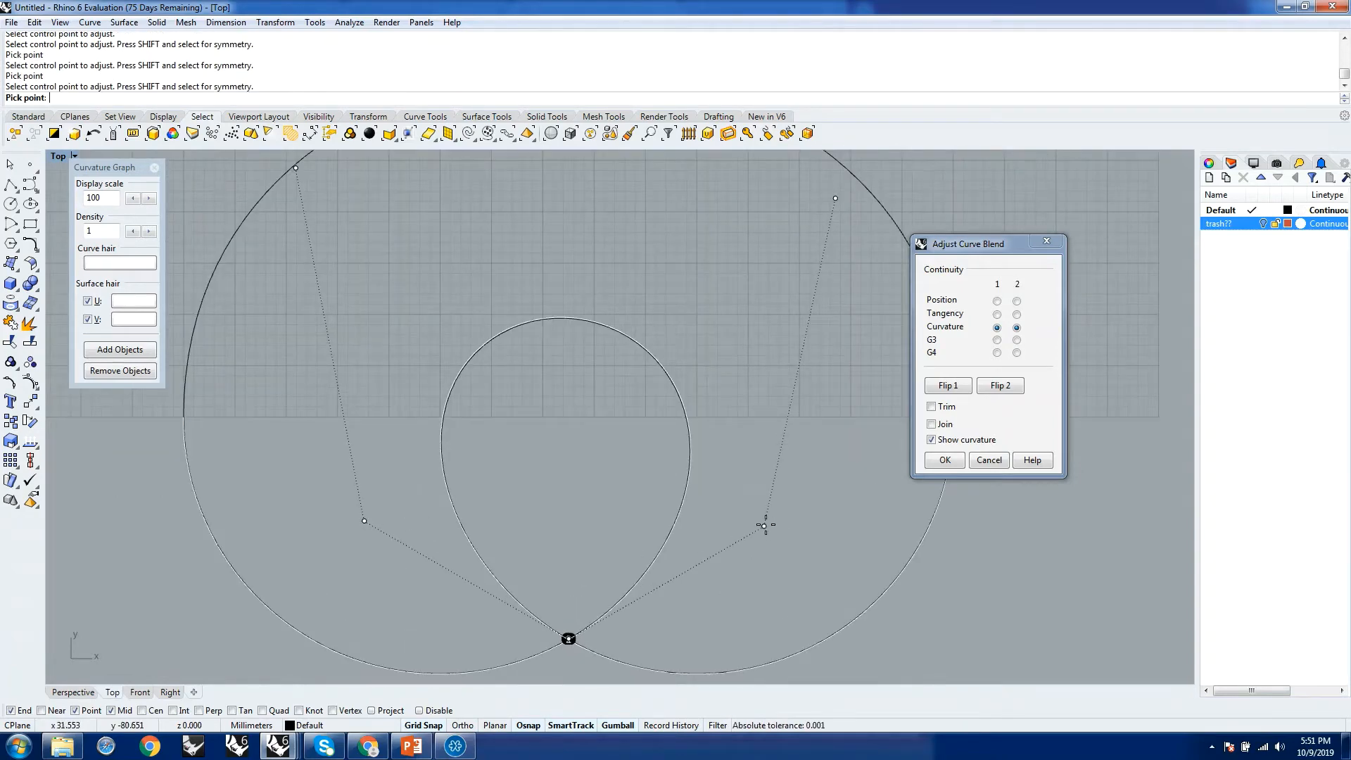
pyautogui.click(768, 521)
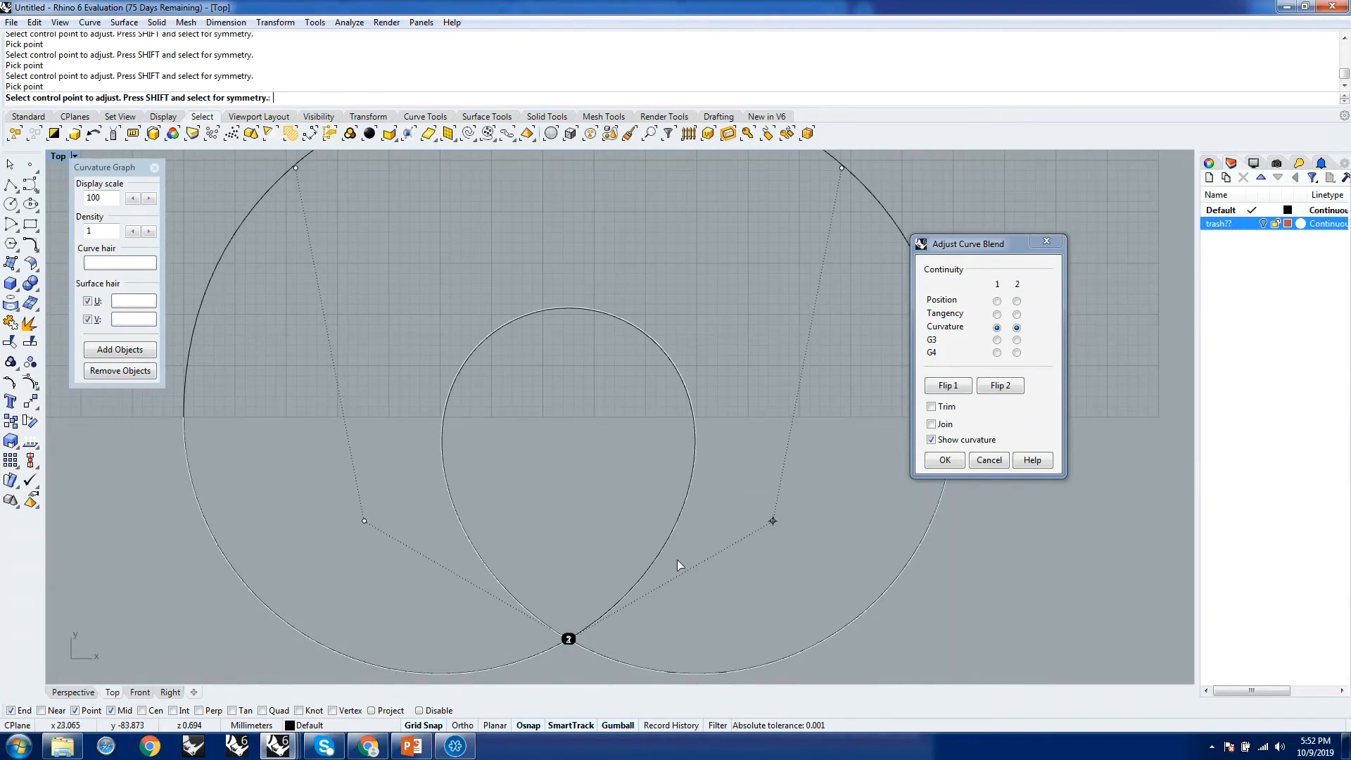
pyautogui.scroll(-3, 677, 560)
pyautogui.press('Return')
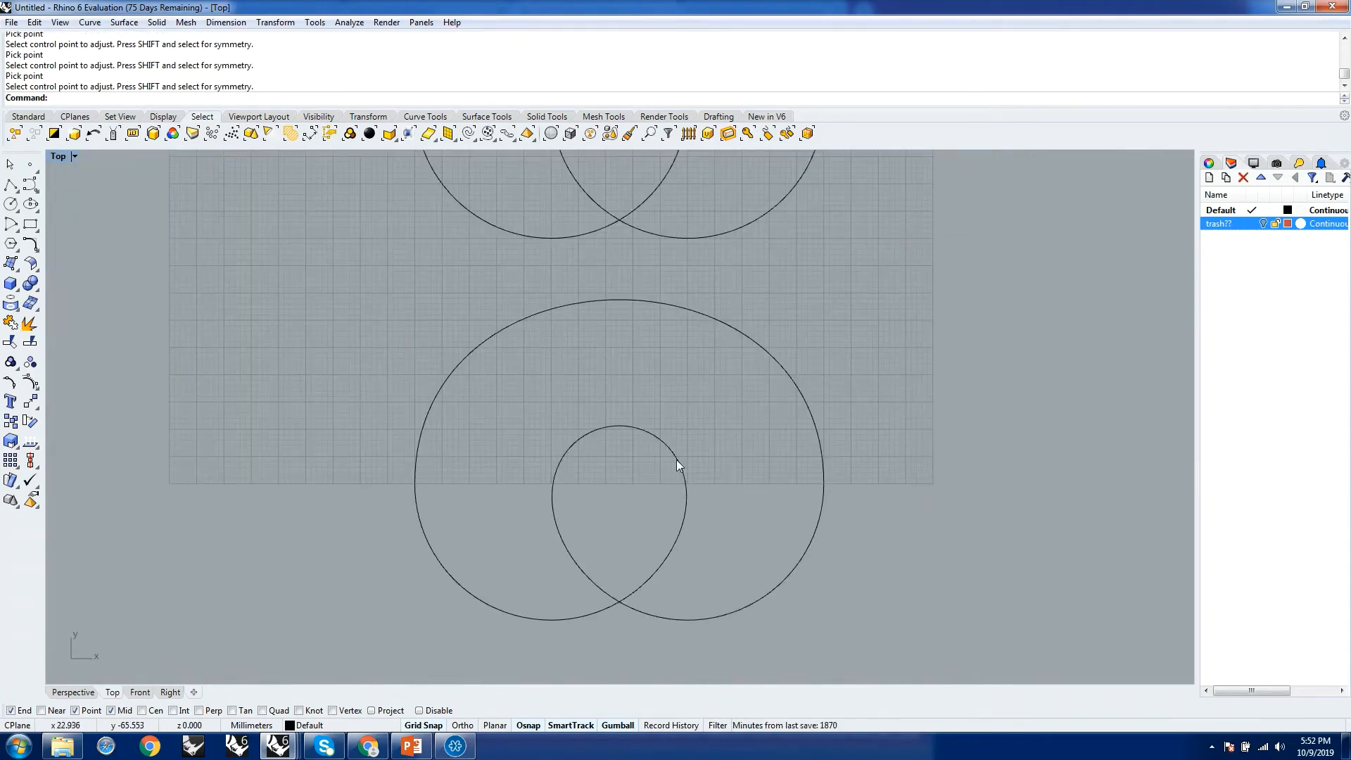
pyautogui.scroll(-4, 596, 503)
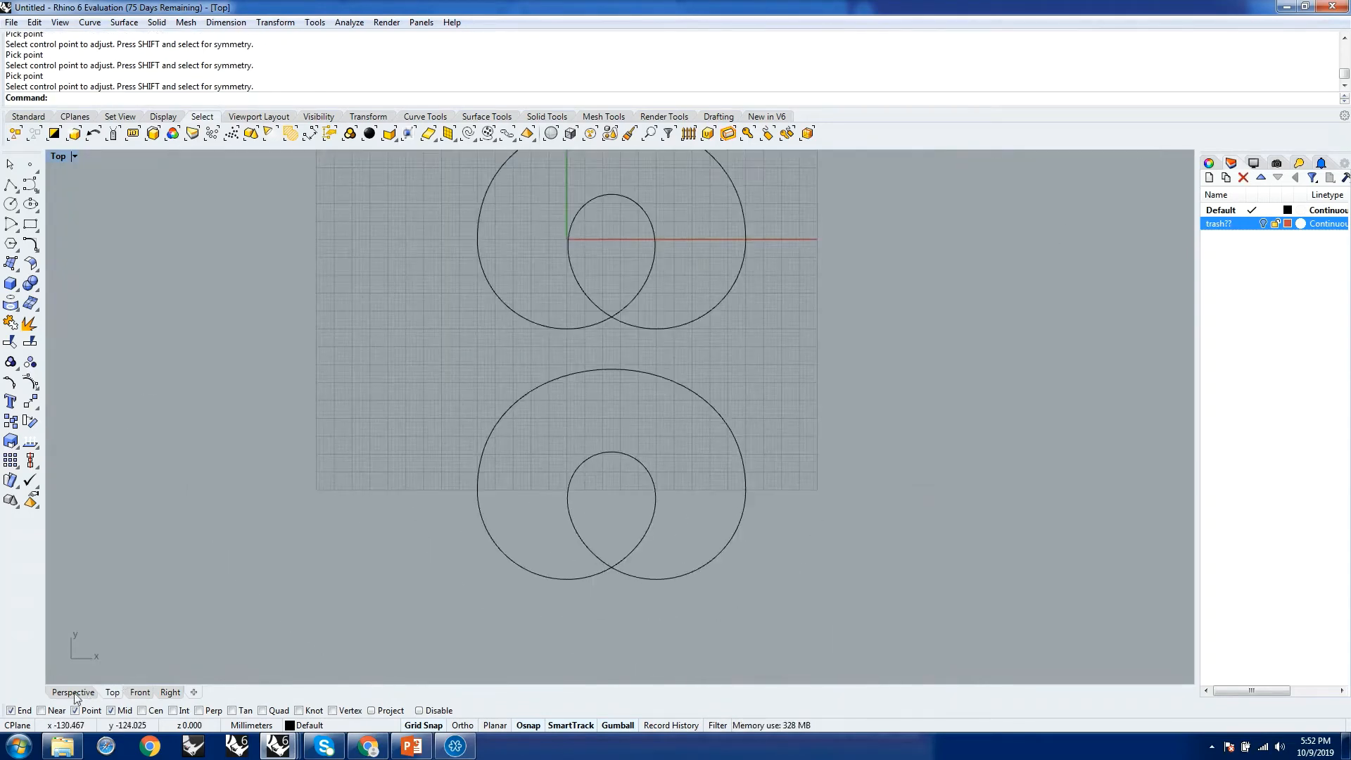
pyautogui.click(93, 692)
pyautogui.moveTo(461, 589); pyautogui.dragTo(688, 502, button='right')
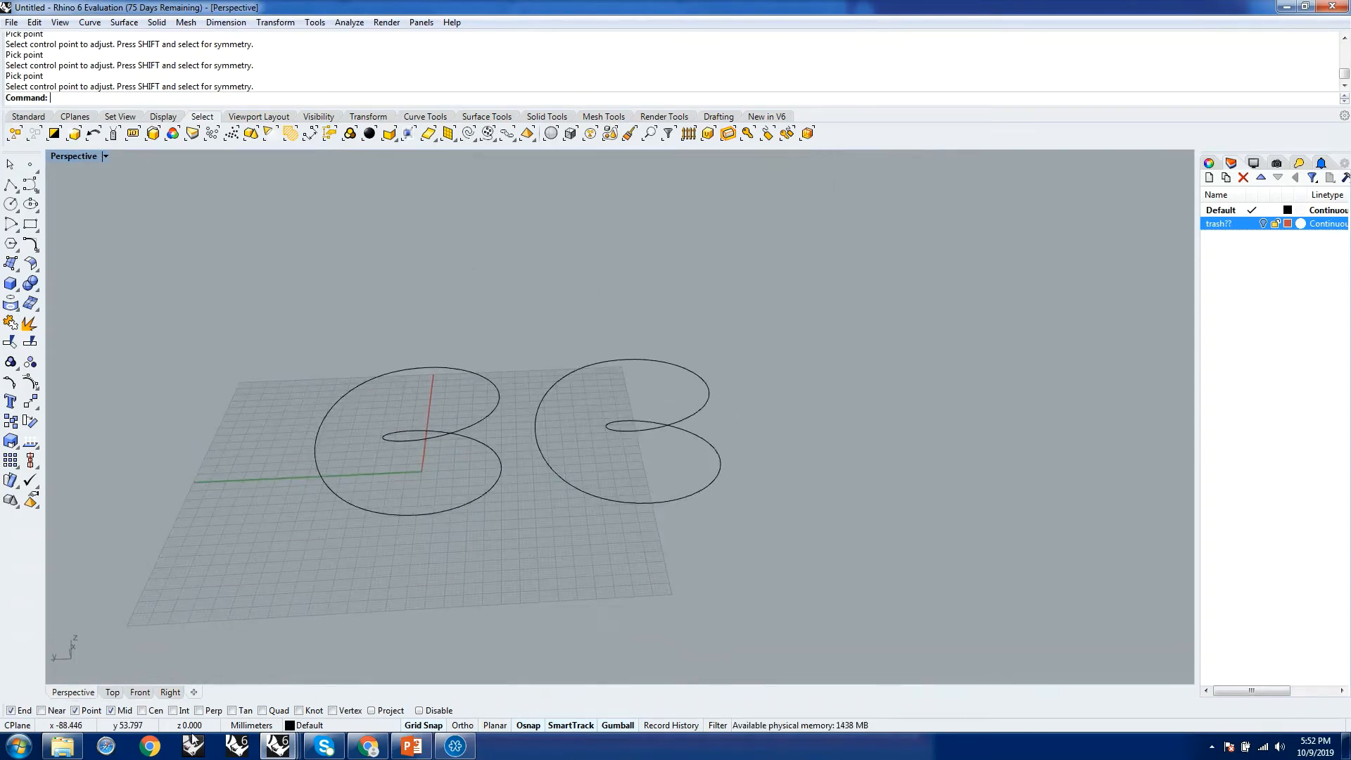
# Switch to the webinar window to check the Q&A messages and attendee list, then return to the Rhino model
pyautogui.click(457, 746)
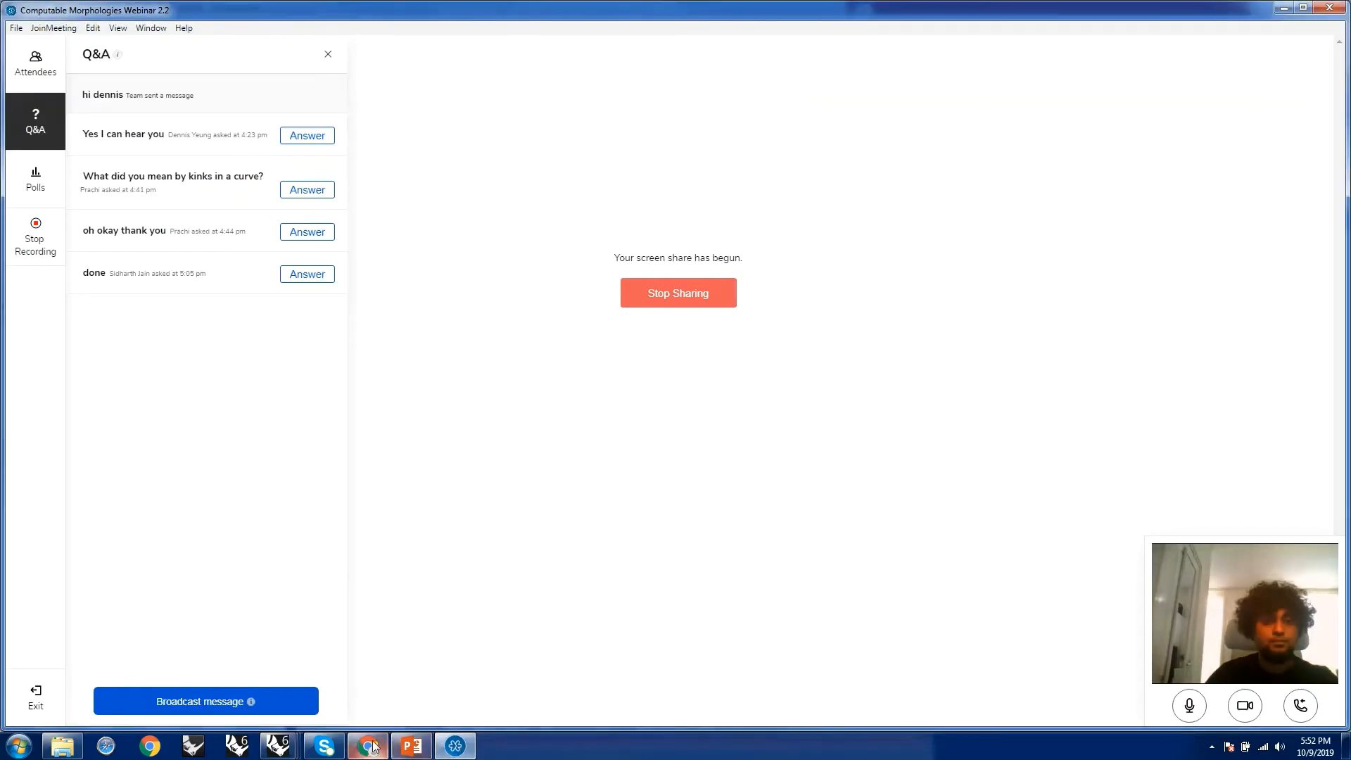
pyautogui.moveTo(291, 750)
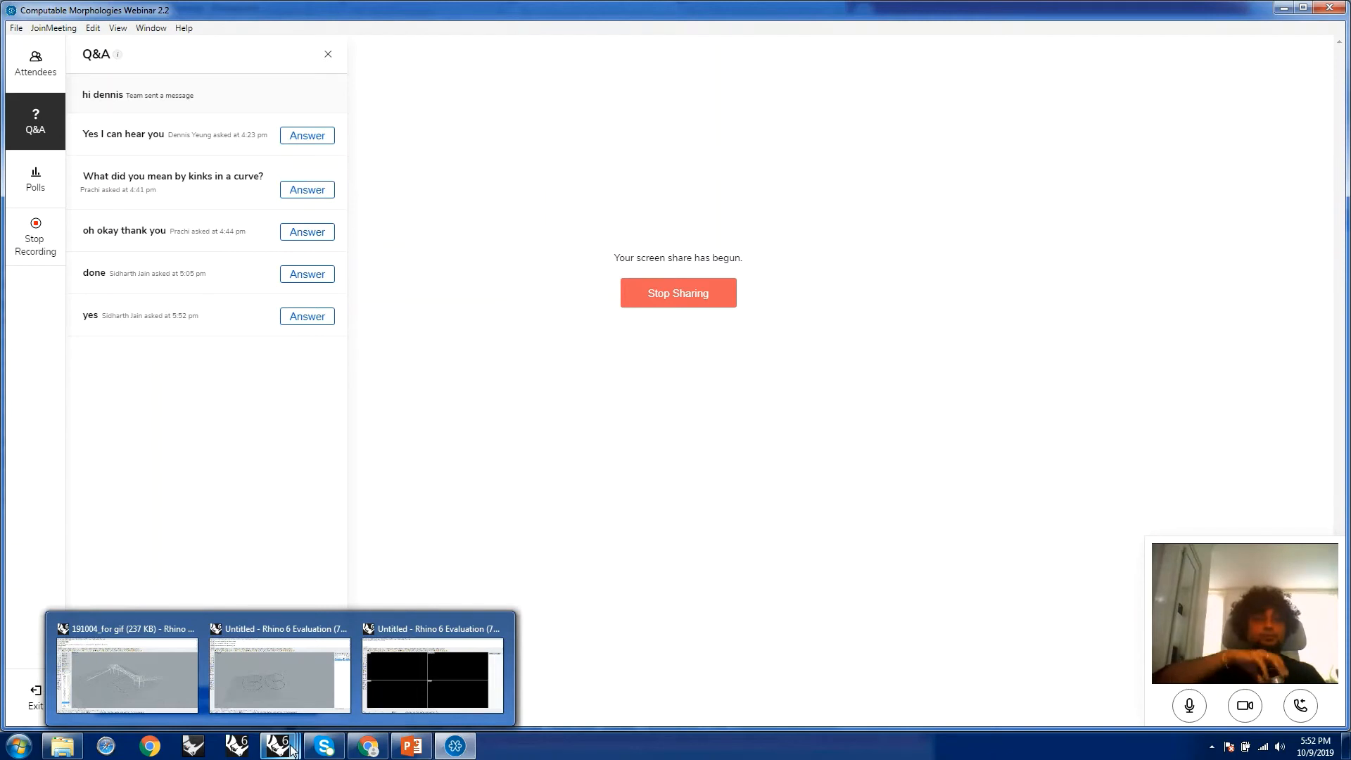
pyautogui.click(35, 65)
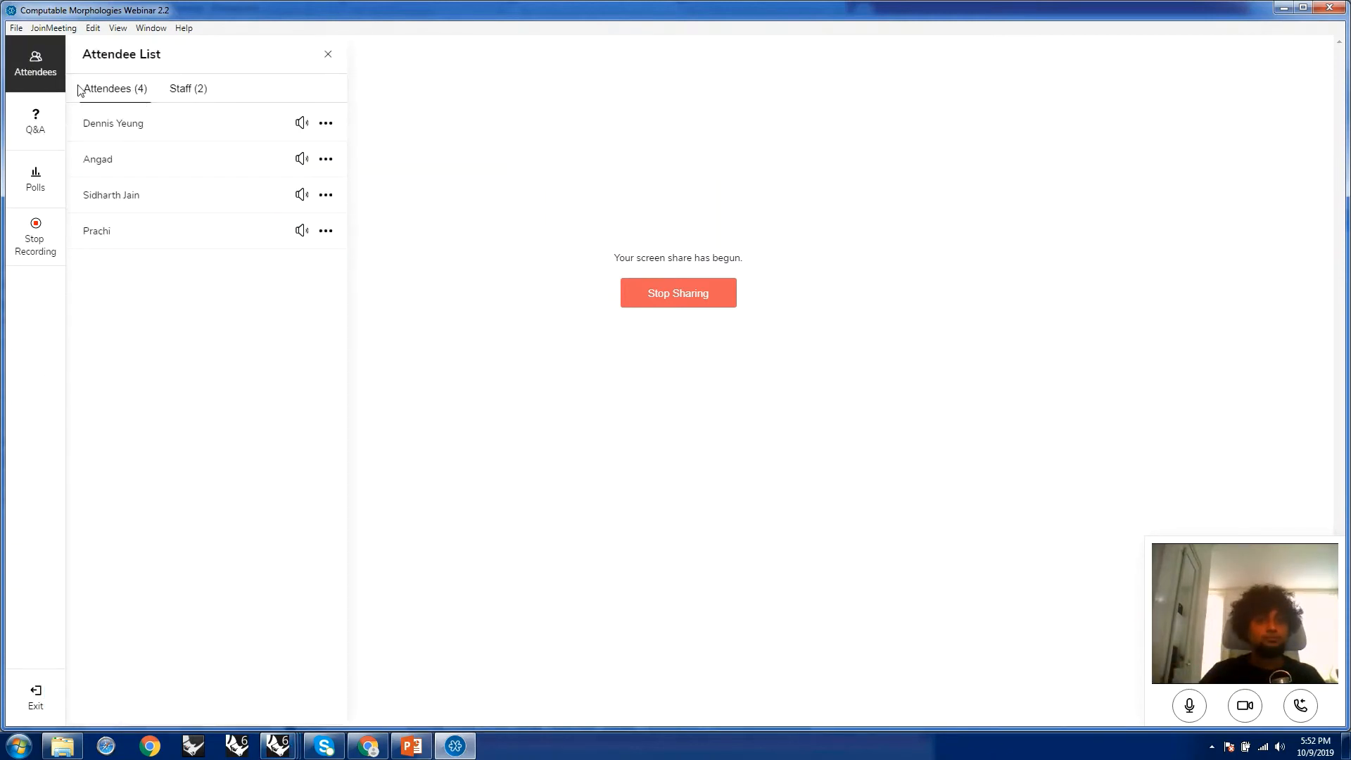
pyautogui.click(39, 130)
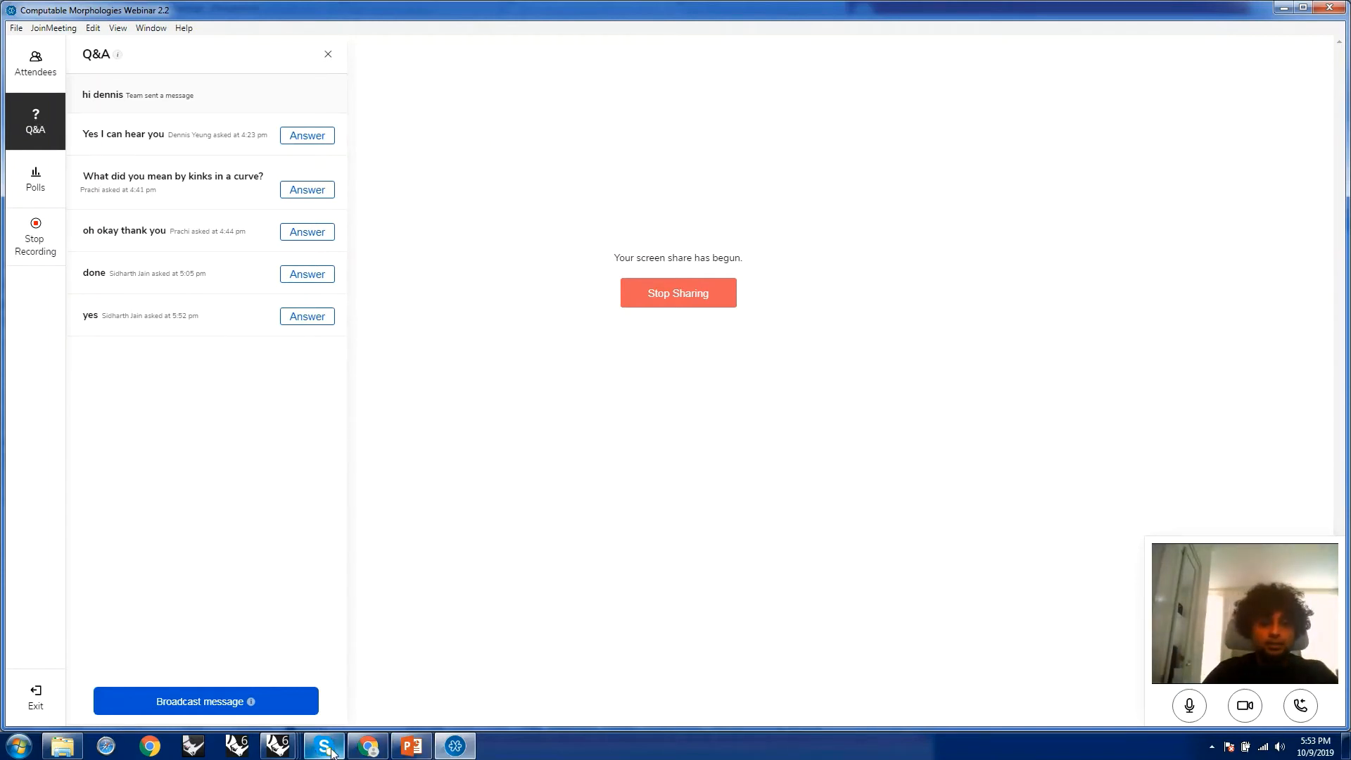
pyautogui.moveTo(280, 750)
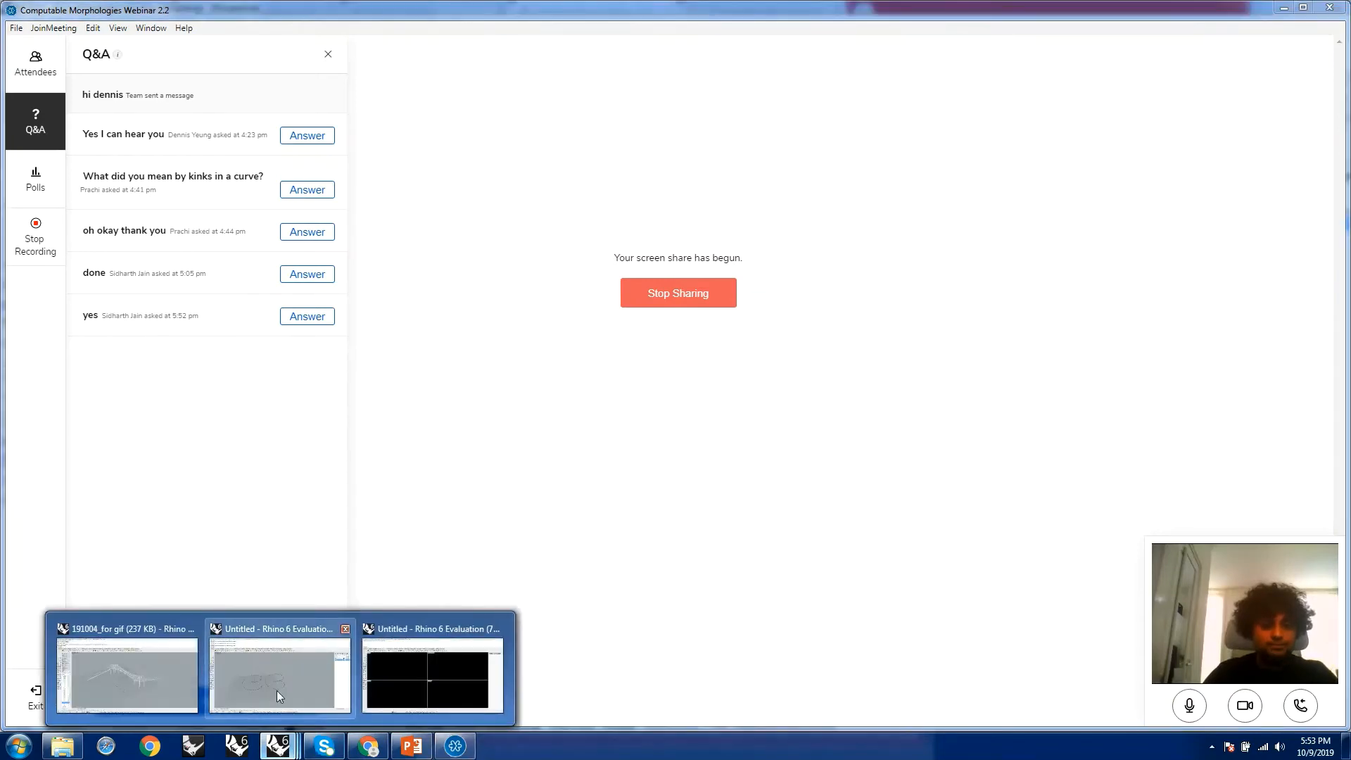
pyautogui.click(277, 690)
pyautogui.moveTo(686, 569); pyautogui.dragTo(605, 450, button='right')
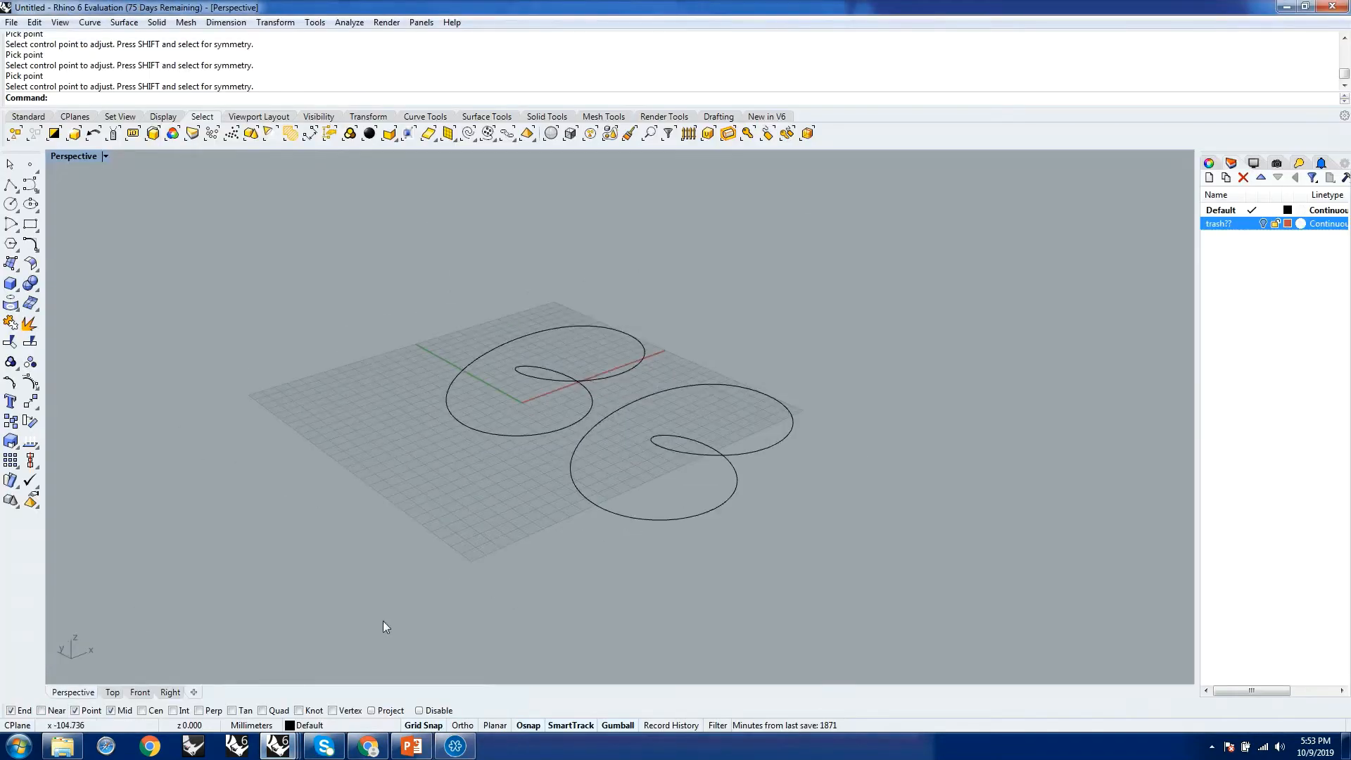
# Switch to Chrome to view the Danish pavilion loop diagrams, then return to Rhino and examine both looping profiles from above
pyautogui.moveTo(378, 751)
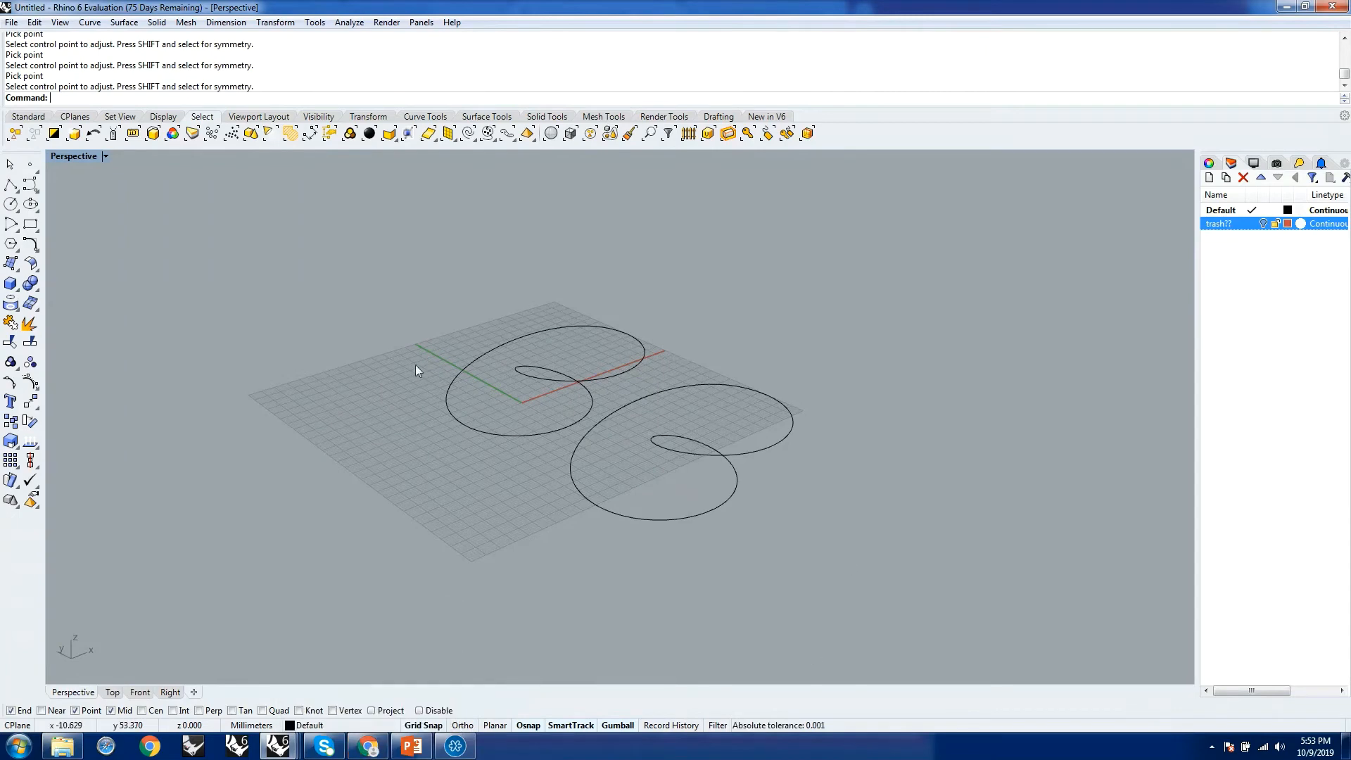
pyautogui.click(370, 747)
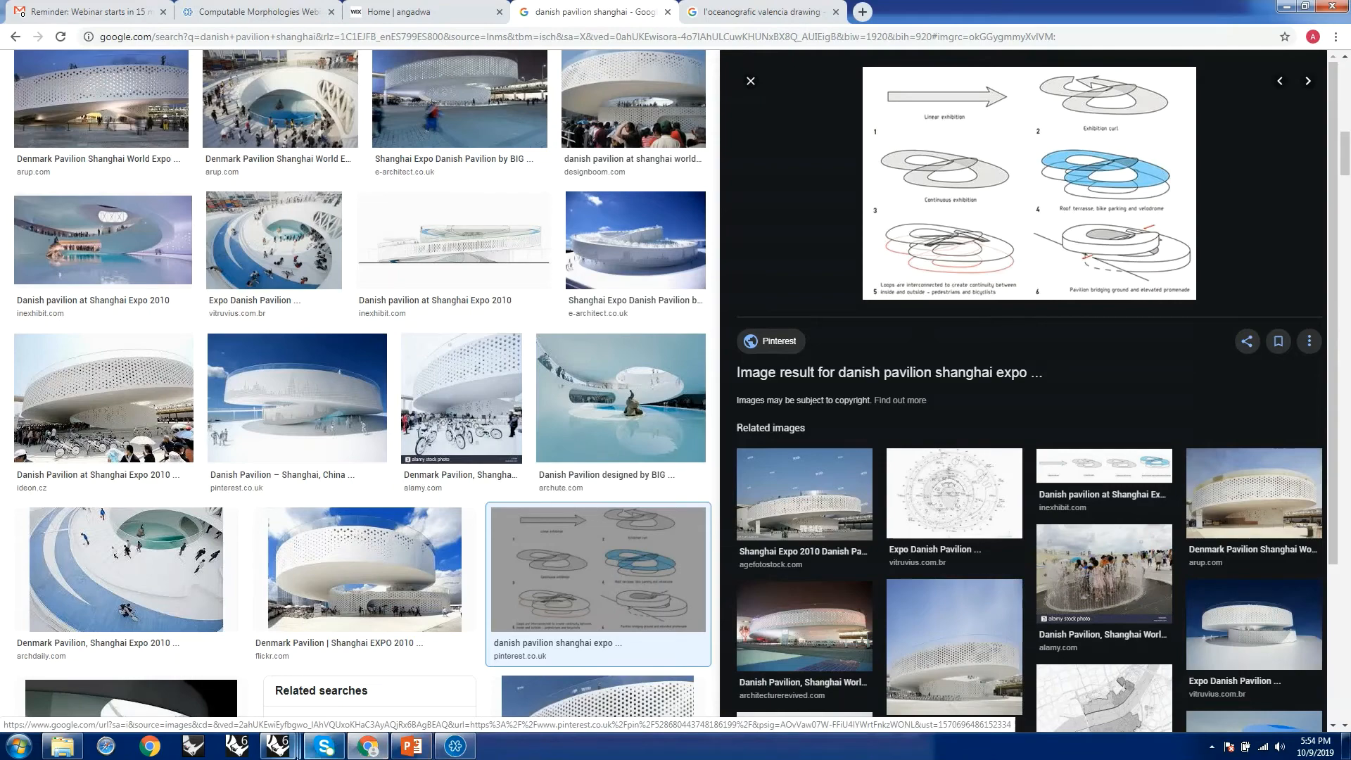
pyautogui.moveTo(278, 746)
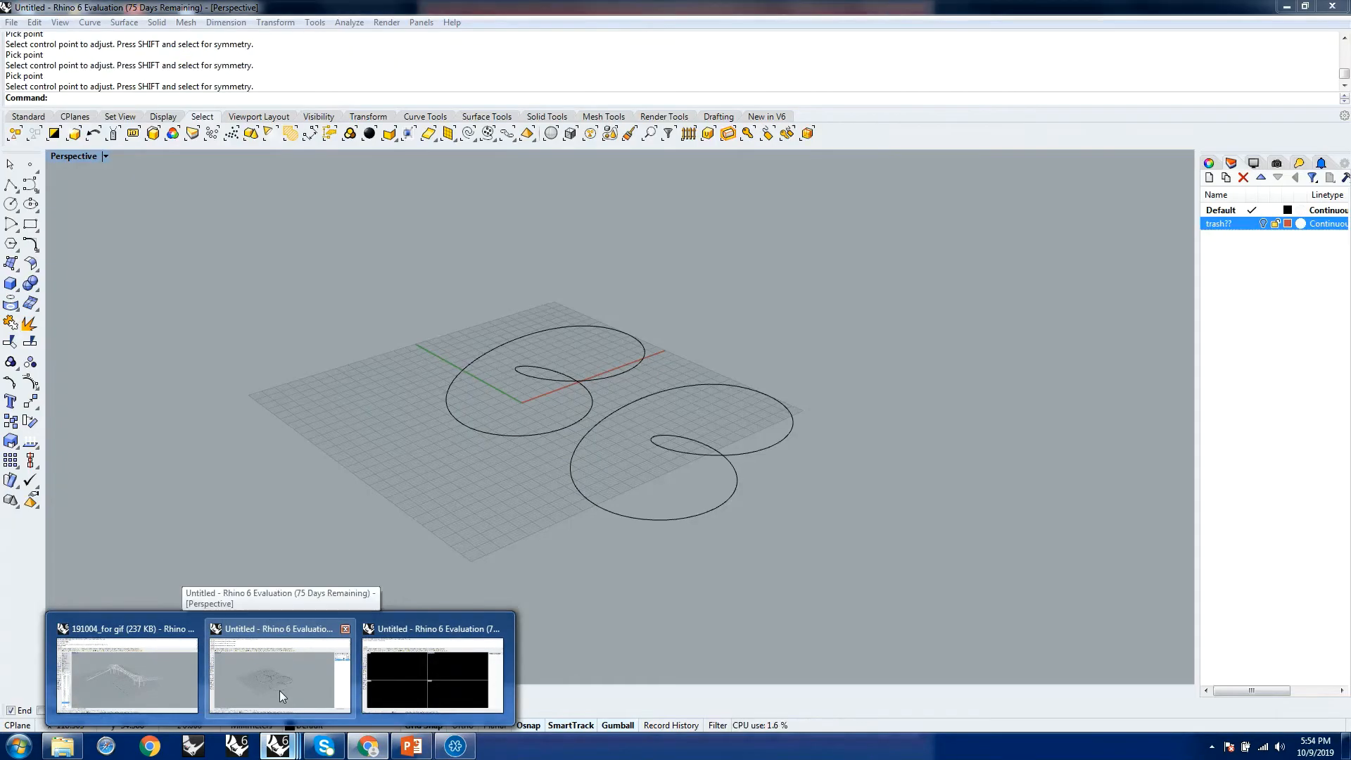
pyautogui.click(280, 690)
pyautogui.moveTo(796, 411); pyautogui.dragTo(626, 549, button='right')
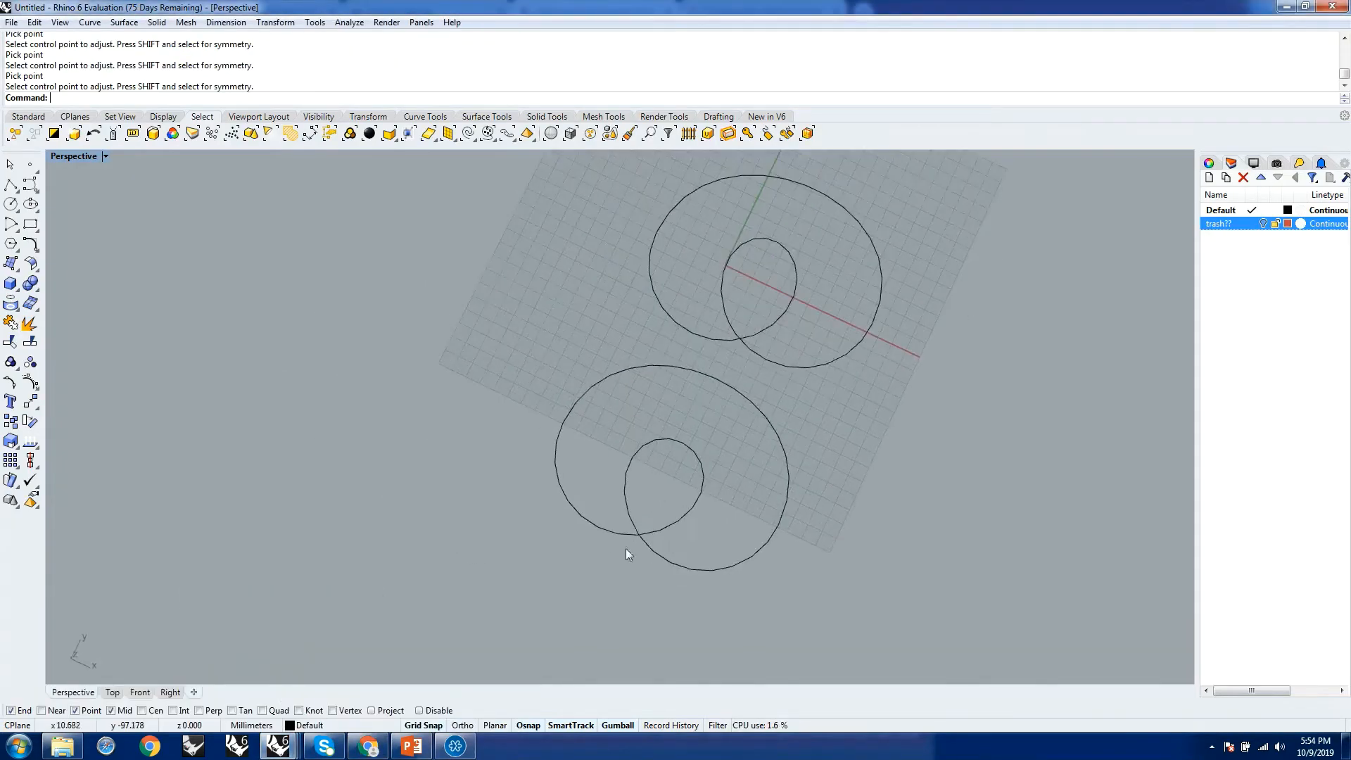
pyautogui.scroll(-7, 746, 504)
pyautogui.scroll(6, 695, 468)
pyautogui.moveTo(695, 469); pyautogui.dragTo(712, 464, button='right')
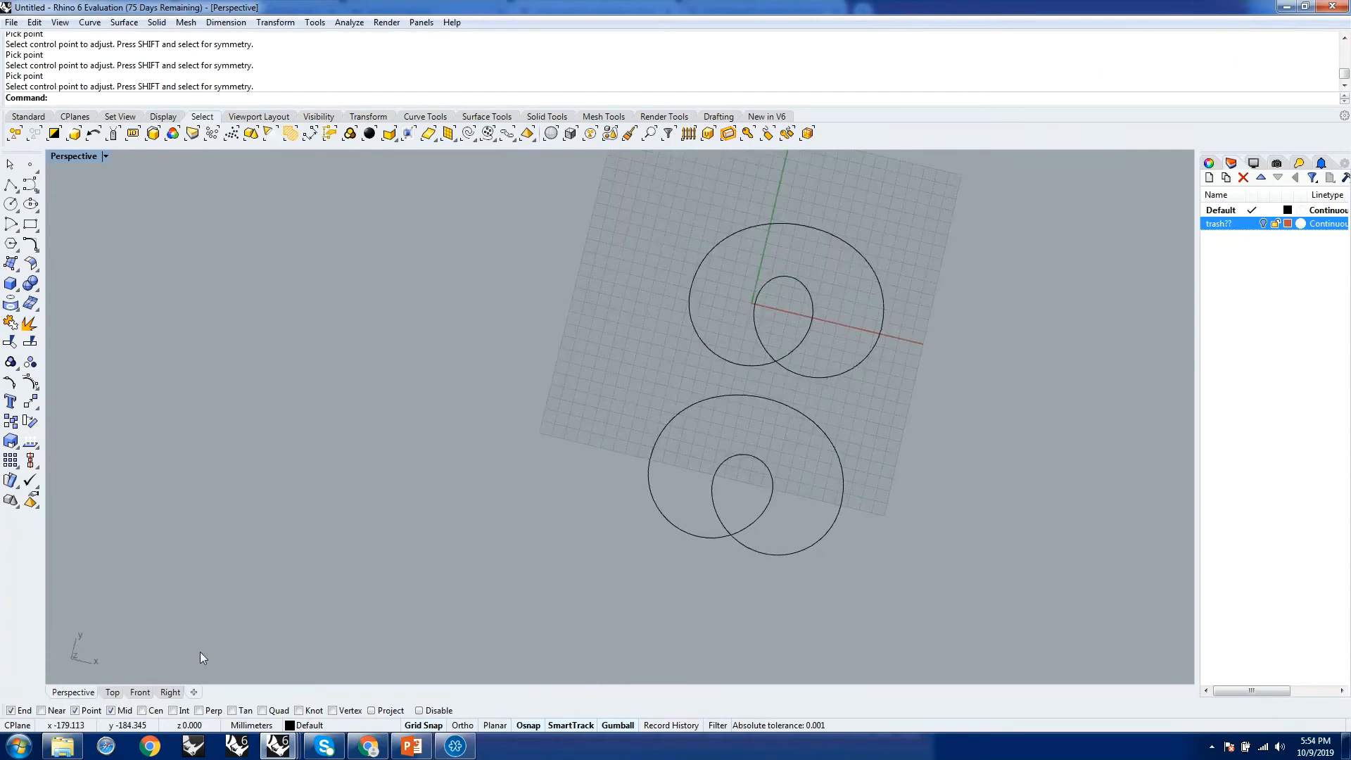
# Move the four curves of the second looping profile off the grid, well clear of the first profile
pyautogui.scroll(-3, 767, 300)
pyautogui.scroll(8, 759, 335)
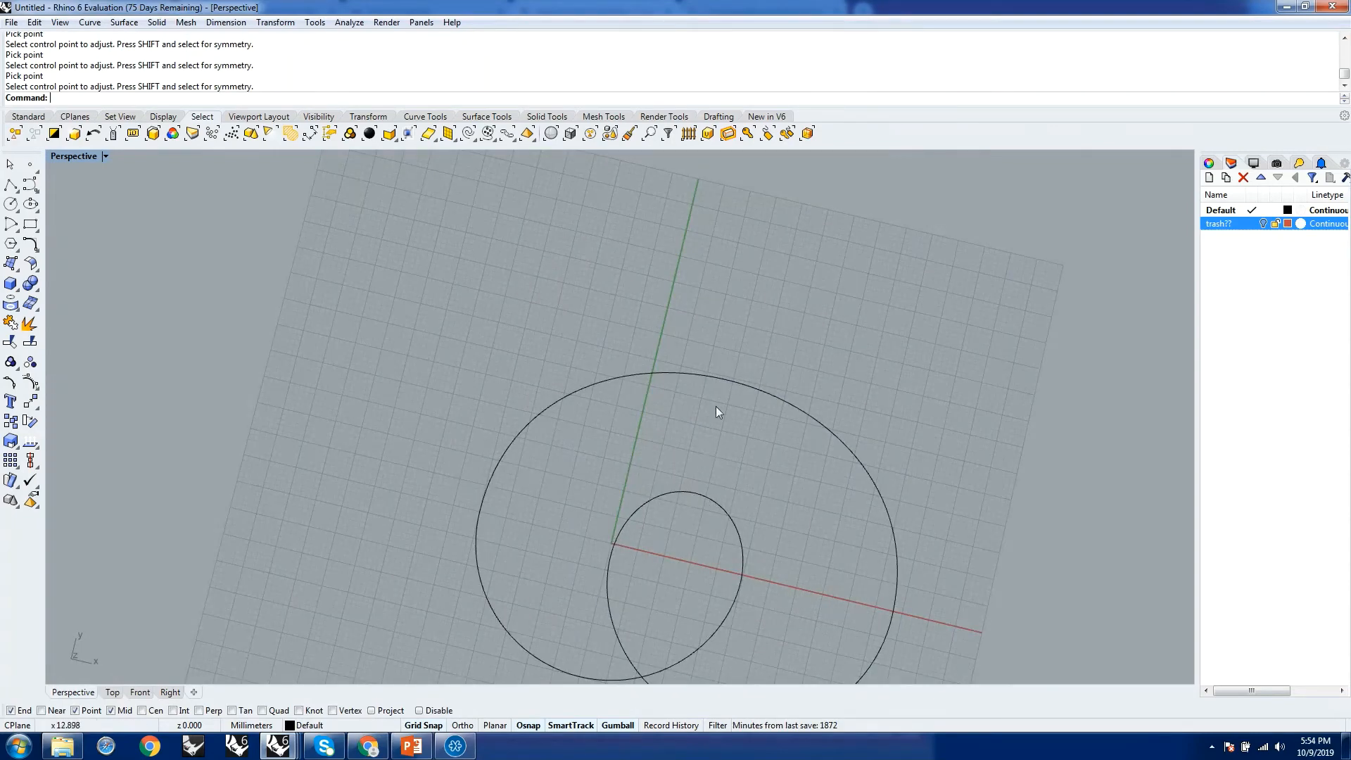
pyautogui.scroll(-3, 707, 408)
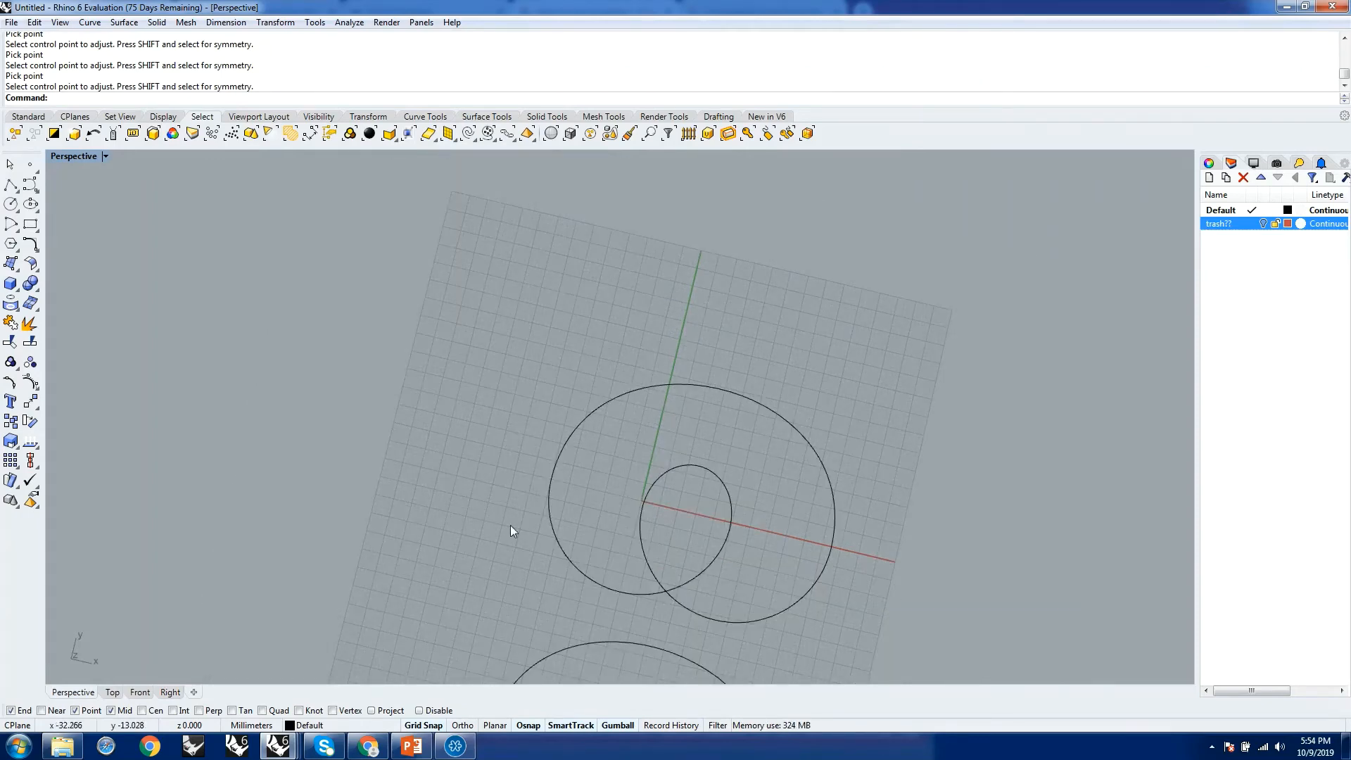
pyautogui.scroll(-4, 702, 335)
pyautogui.scroll(2, 666, 546)
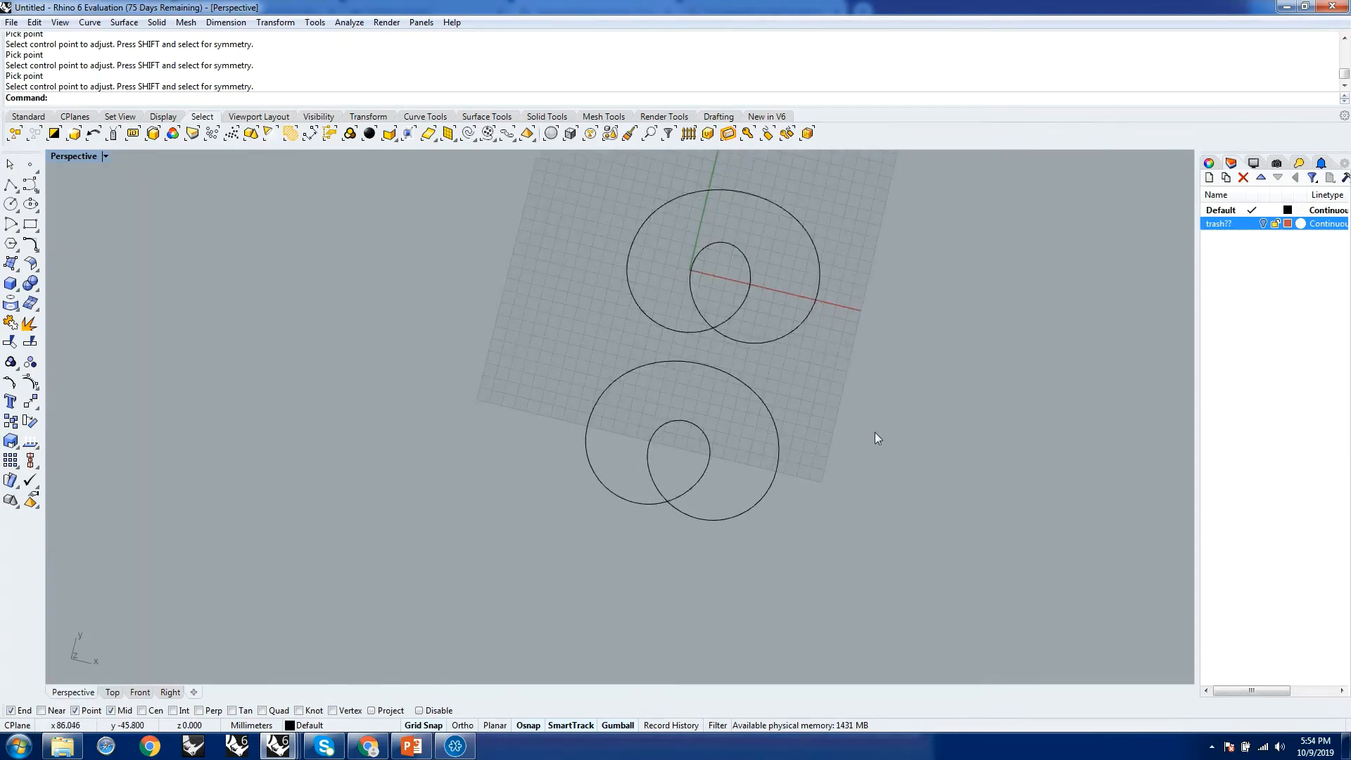
pyautogui.moveTo(875, 437); pyautogui.dragTo(649, 549)
pyautogui.moveTo(733, 448); pyautogui.dragTo(429, 374)
pyautogui.click(678, 428)
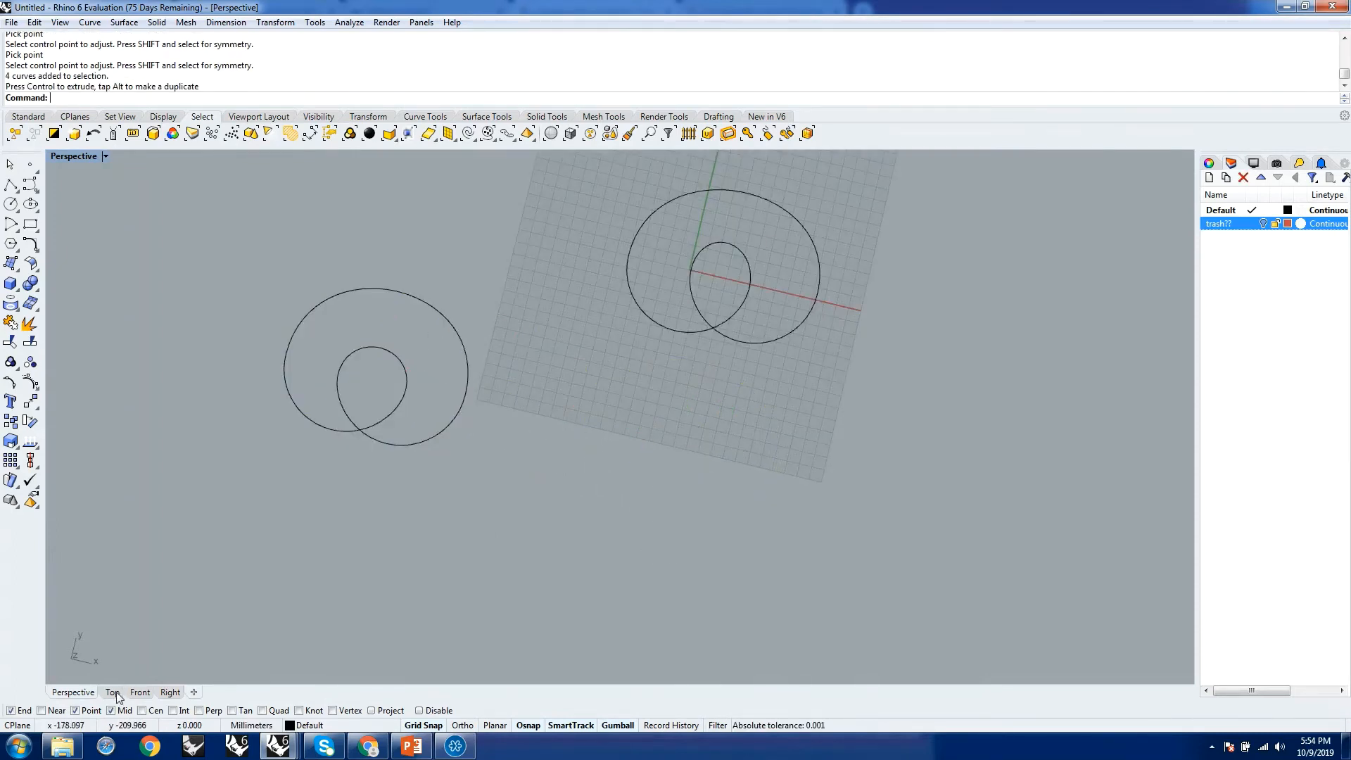
# In the Top view, draw a vertical line about 19.4 mm long from the inner loop's midpoint to just inside the outer loop
pyautogui.moveTo(572, 519); pyautogui.dragTo(619, 493, button='right')
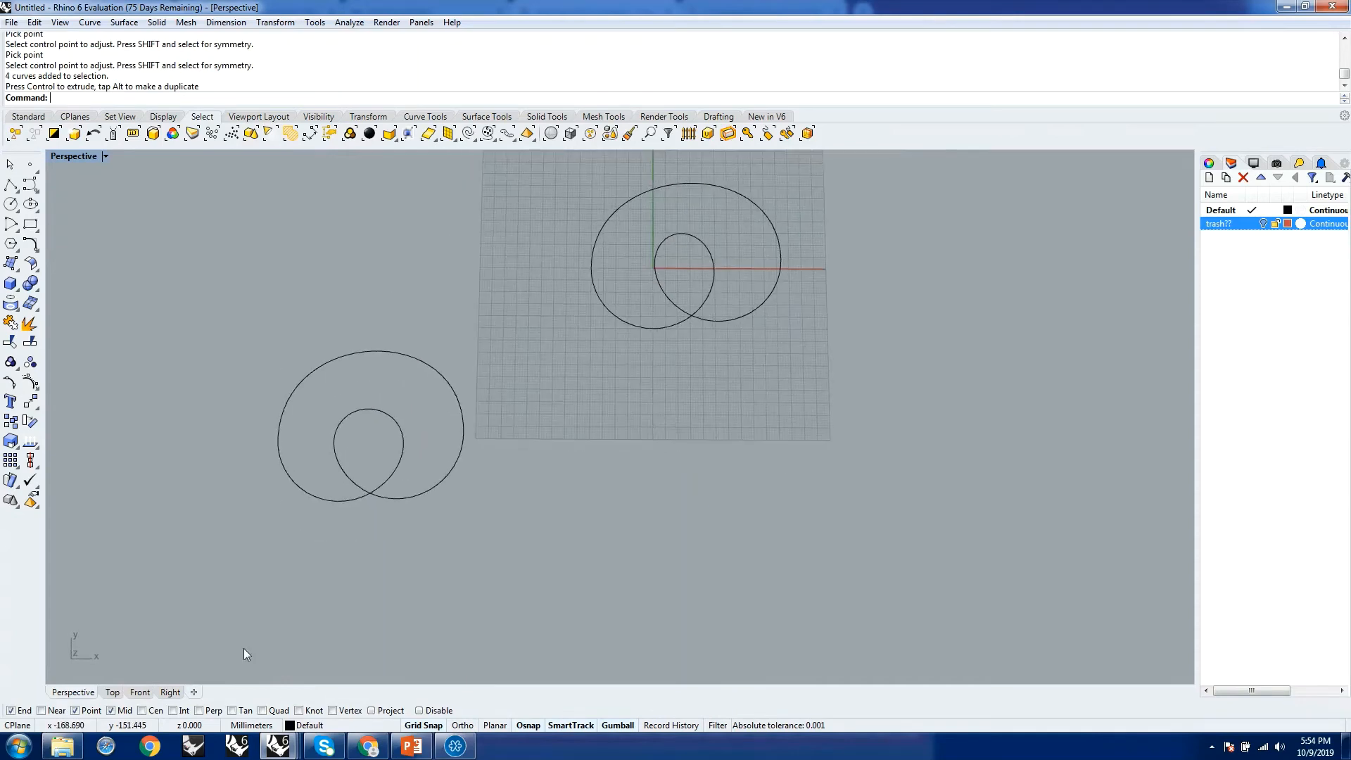
pyautogui.click(112, 692)
pyautogui.scroll(6, 618, 290)
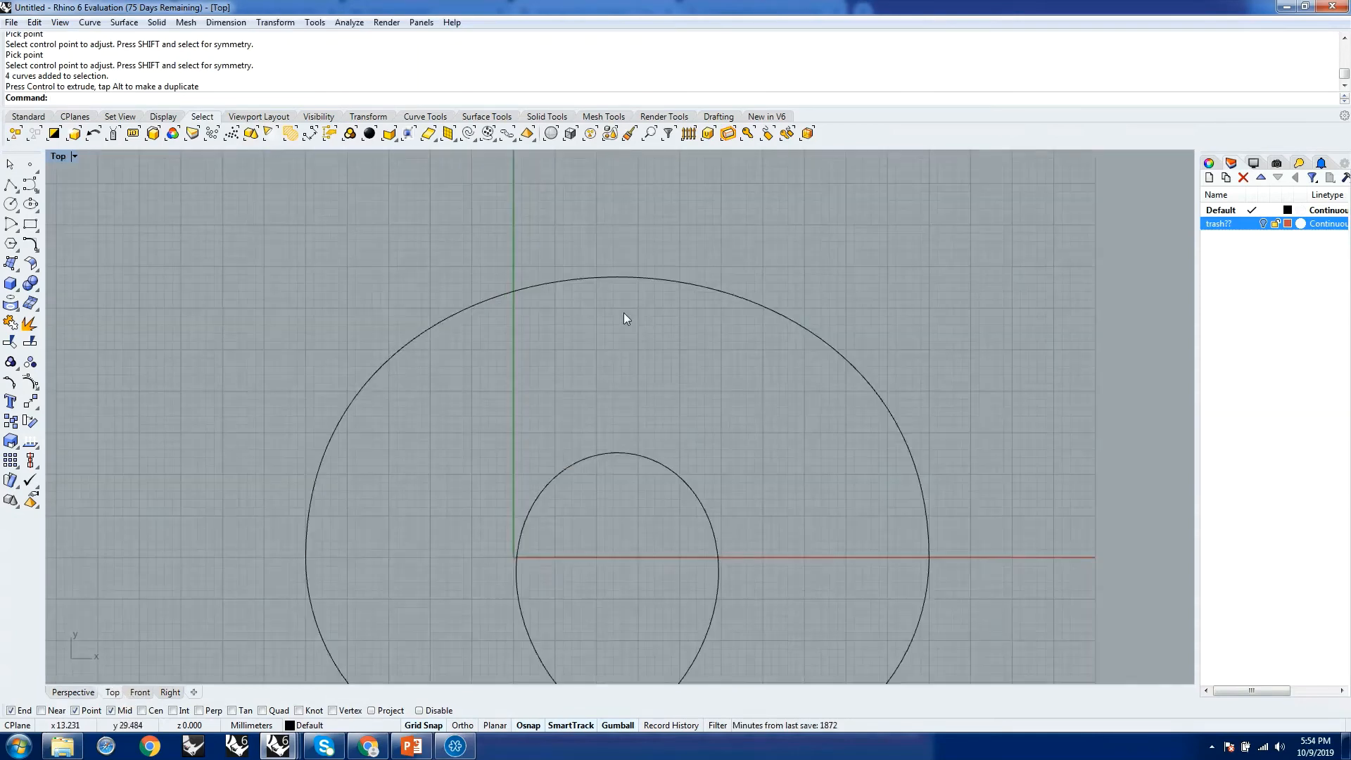
pyautogui.write('line')
pyautogui.press('Return')
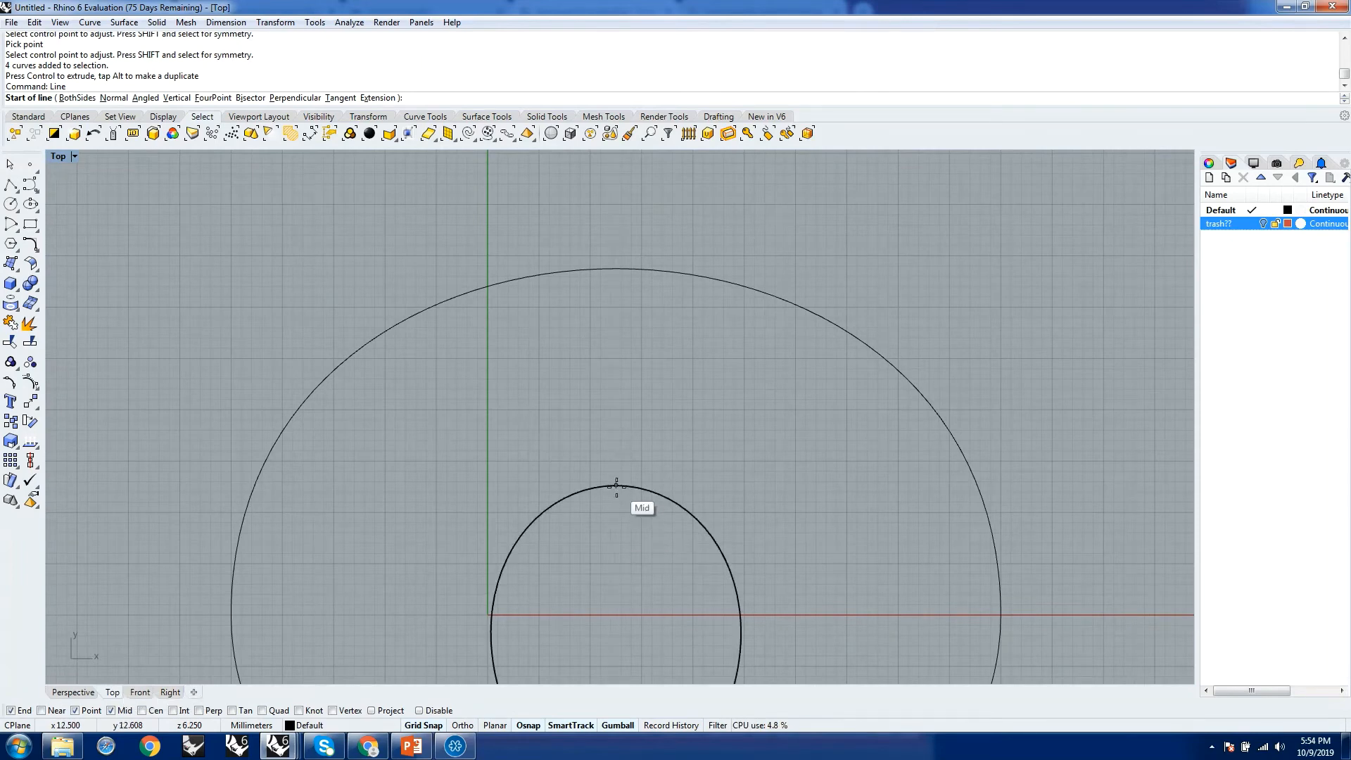
pyautogui.click(617, 486)
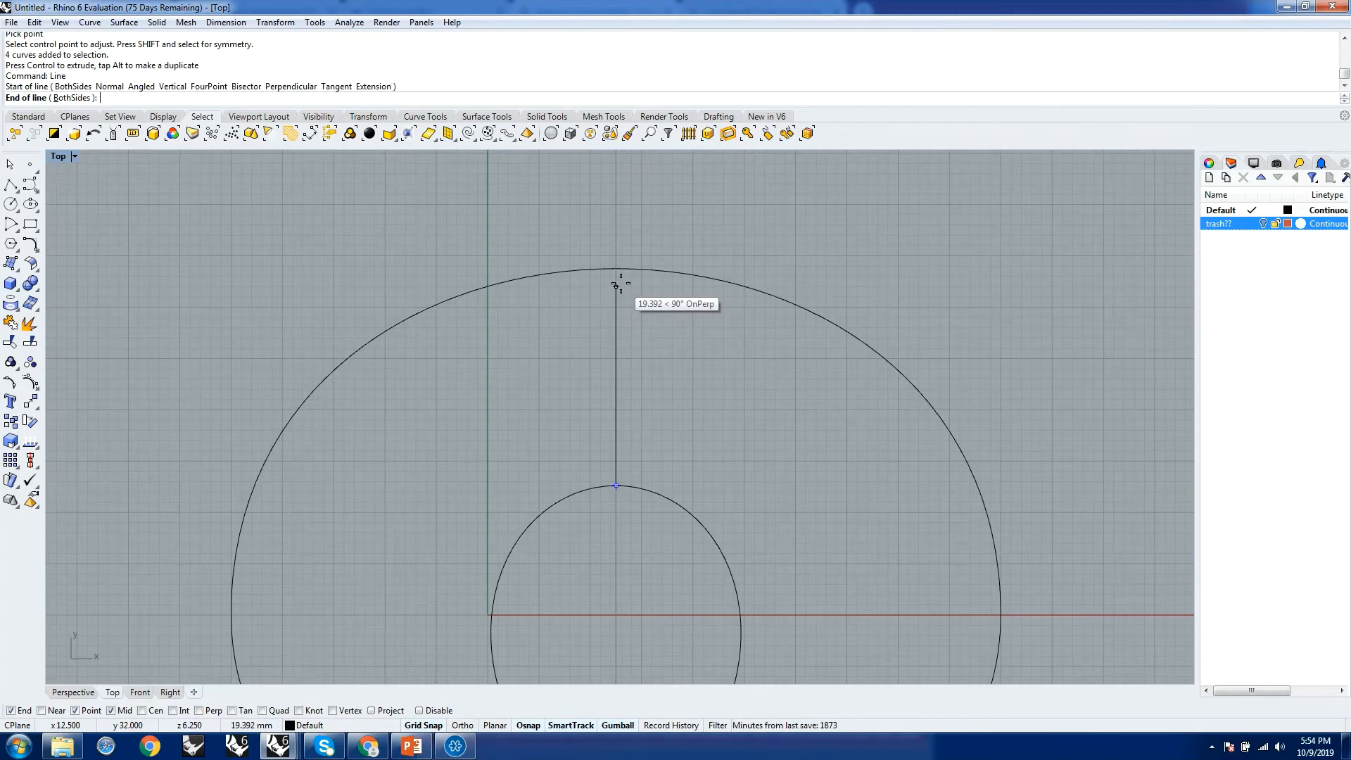
pyautogui.scroll(-3, 616, 285)
pyautogui.scroll(5, 616, 285)
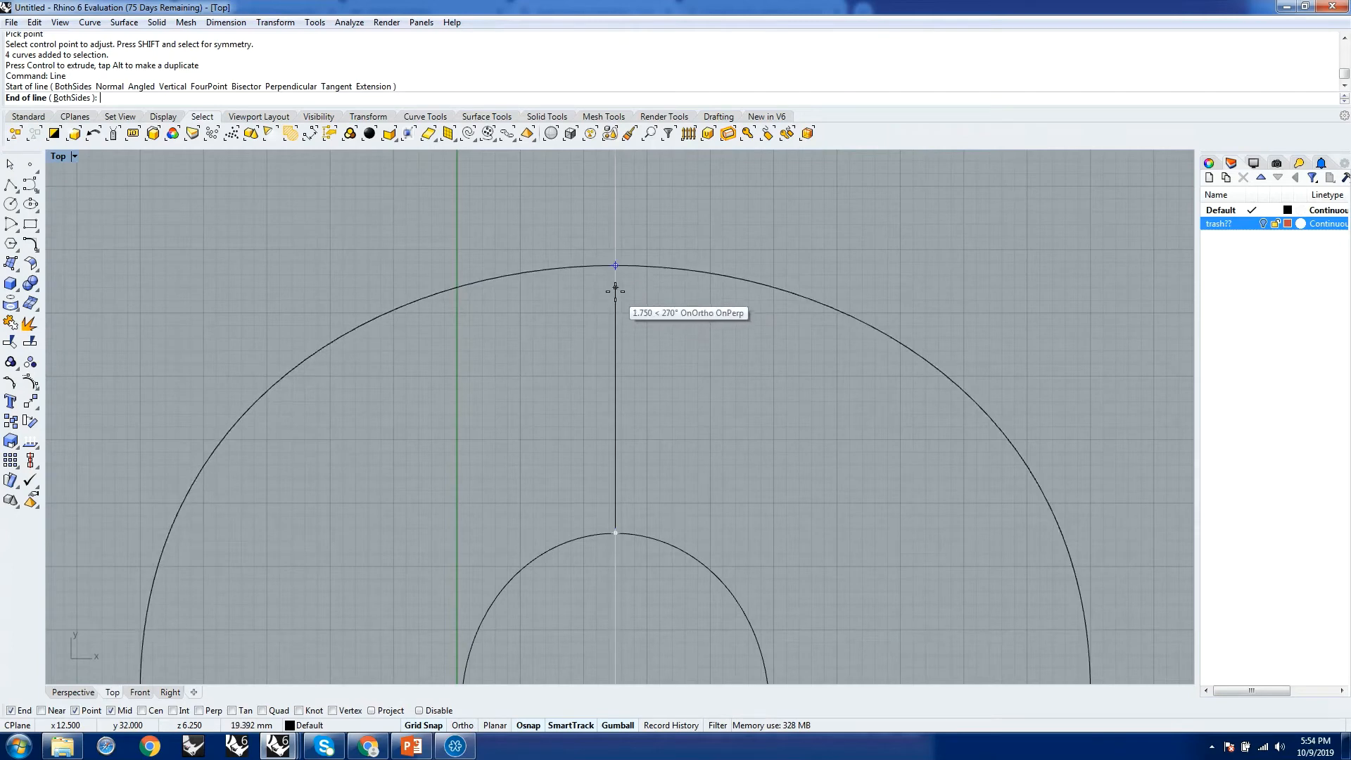
pyautogui.click(615, 288)
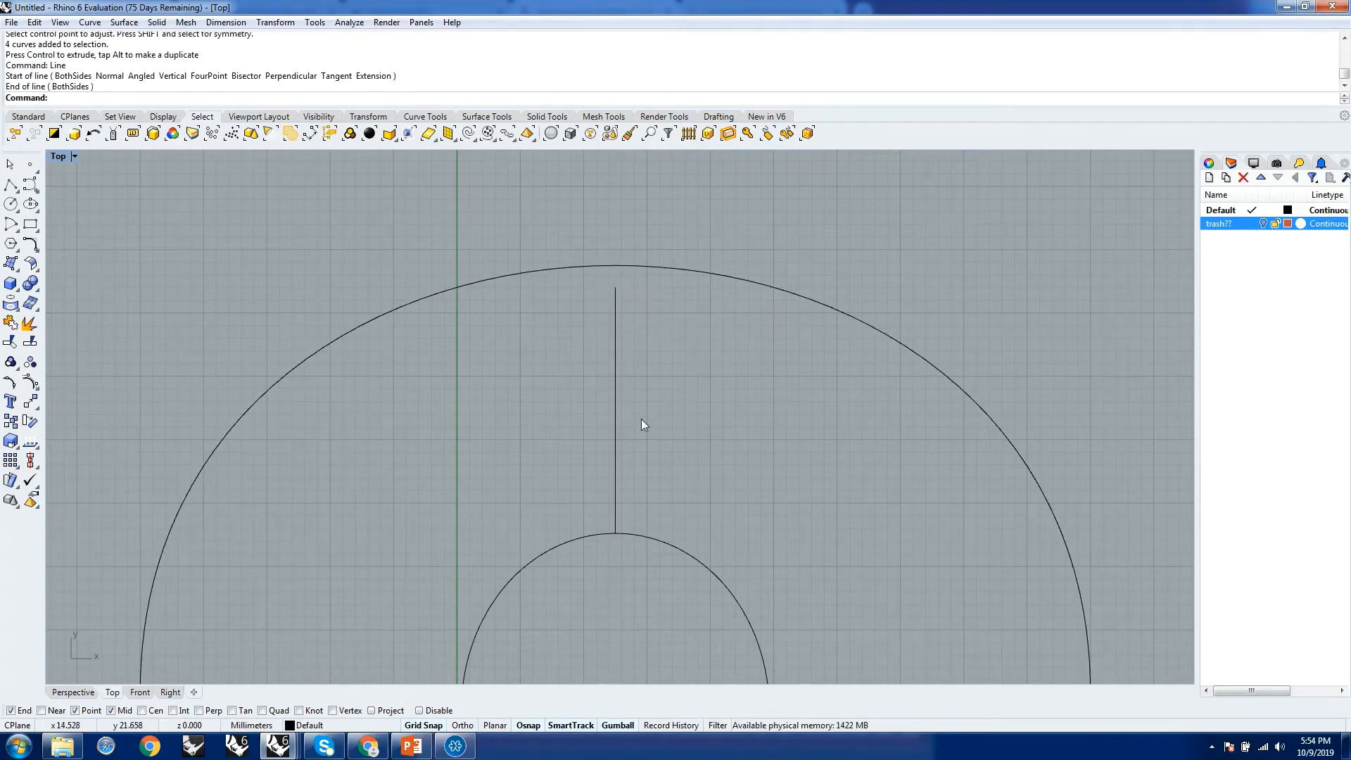
pyautogui.scroll(-5, 634, 420)
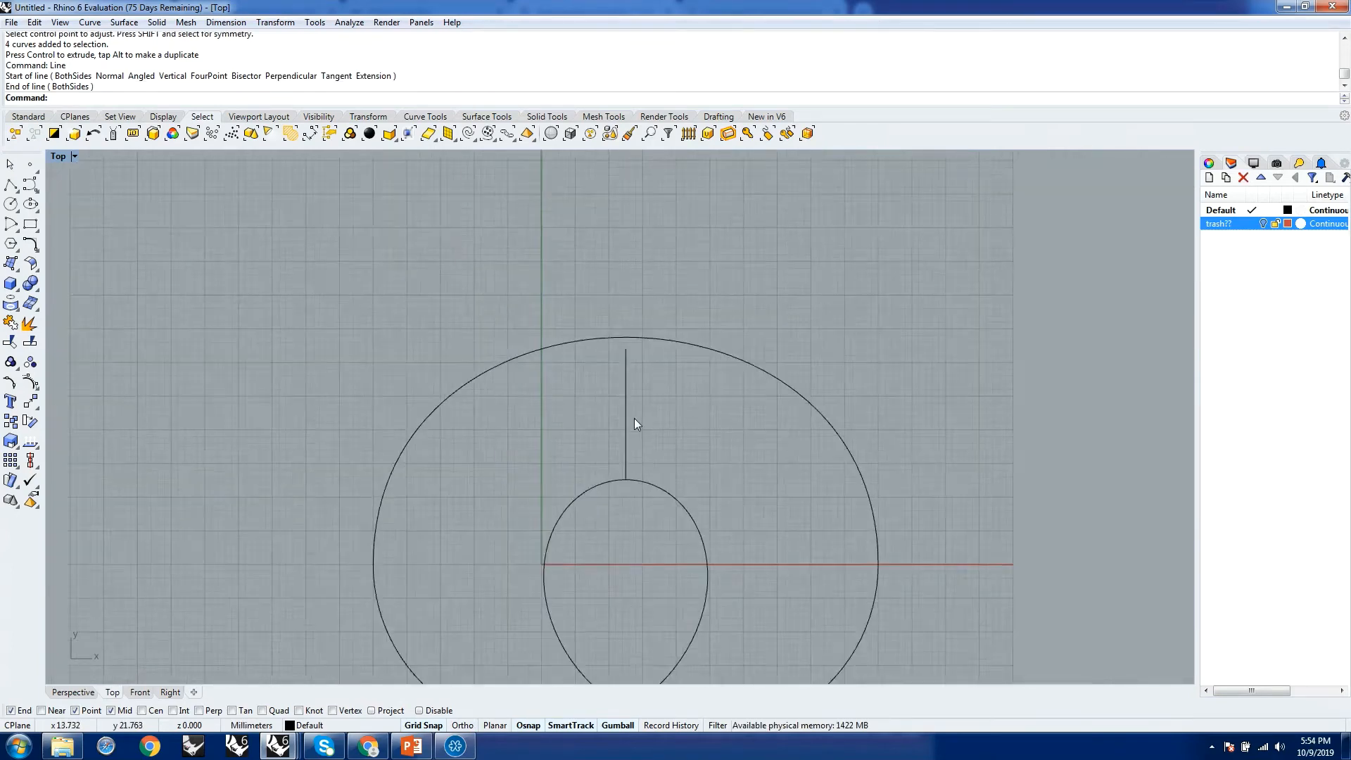
# Return to the Perspective view and examine the line's position relative to the inner and outer loops from several angles
pyautogui.click(73, 693)
pyautogui.moveTo(422, 531); pyautogui.dragTo(286, 486, button='right')
pyautogui.scroll(10, 286, 481)
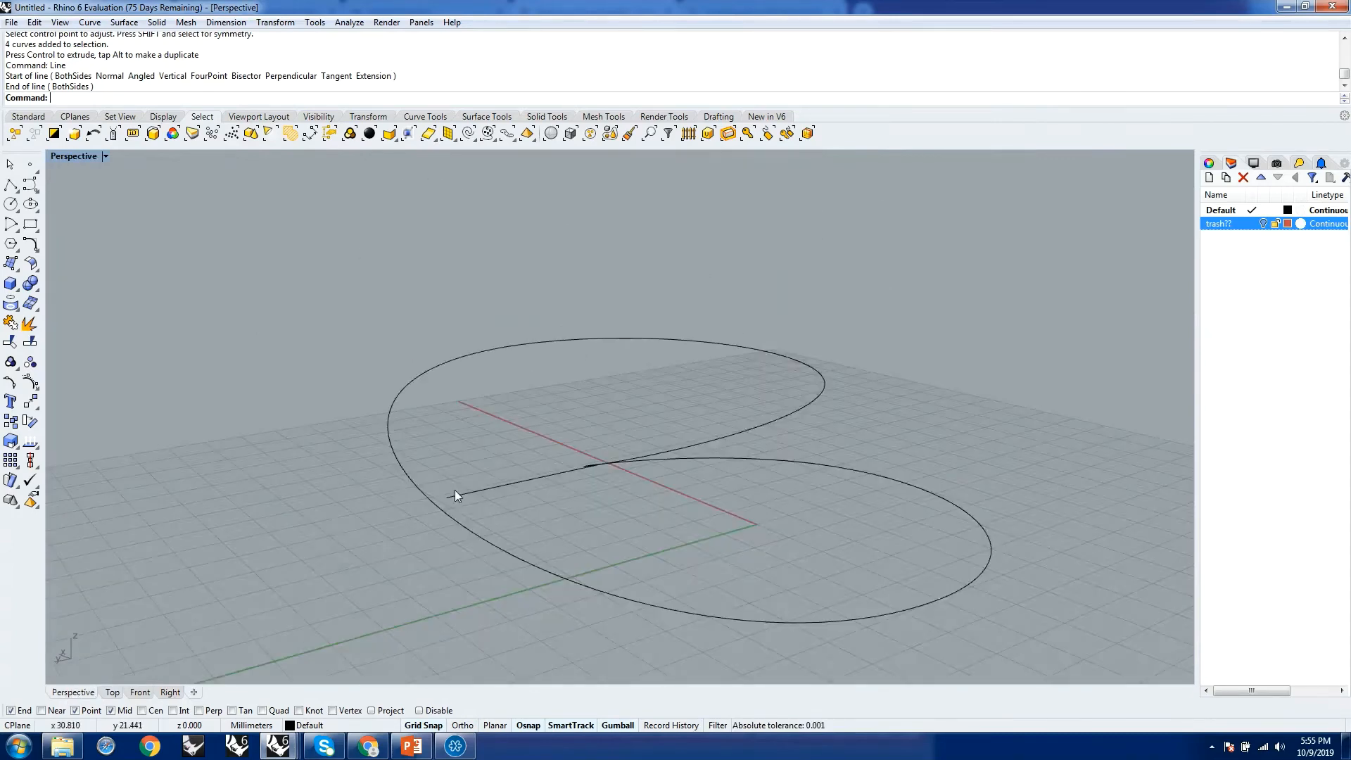
pyautogui.moveTo(456, 490); pyautogui.dragTo(636, 499, button='right')
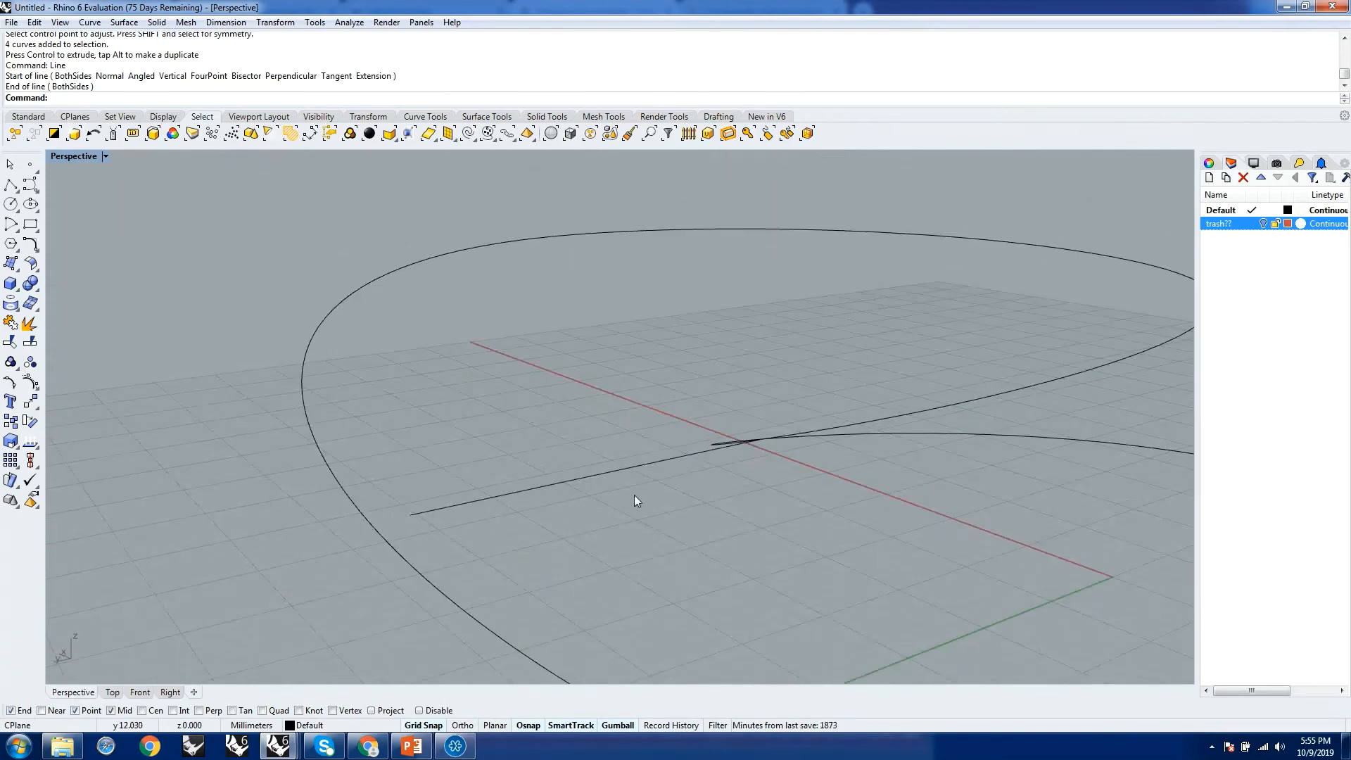
pyautogui.scroll(-12, 610, 554)
pyautogui.moveTo(732, 442); pyautogui.dragTo(563, 608, button='right')
pyautogui.scroll(3, 555, 510)
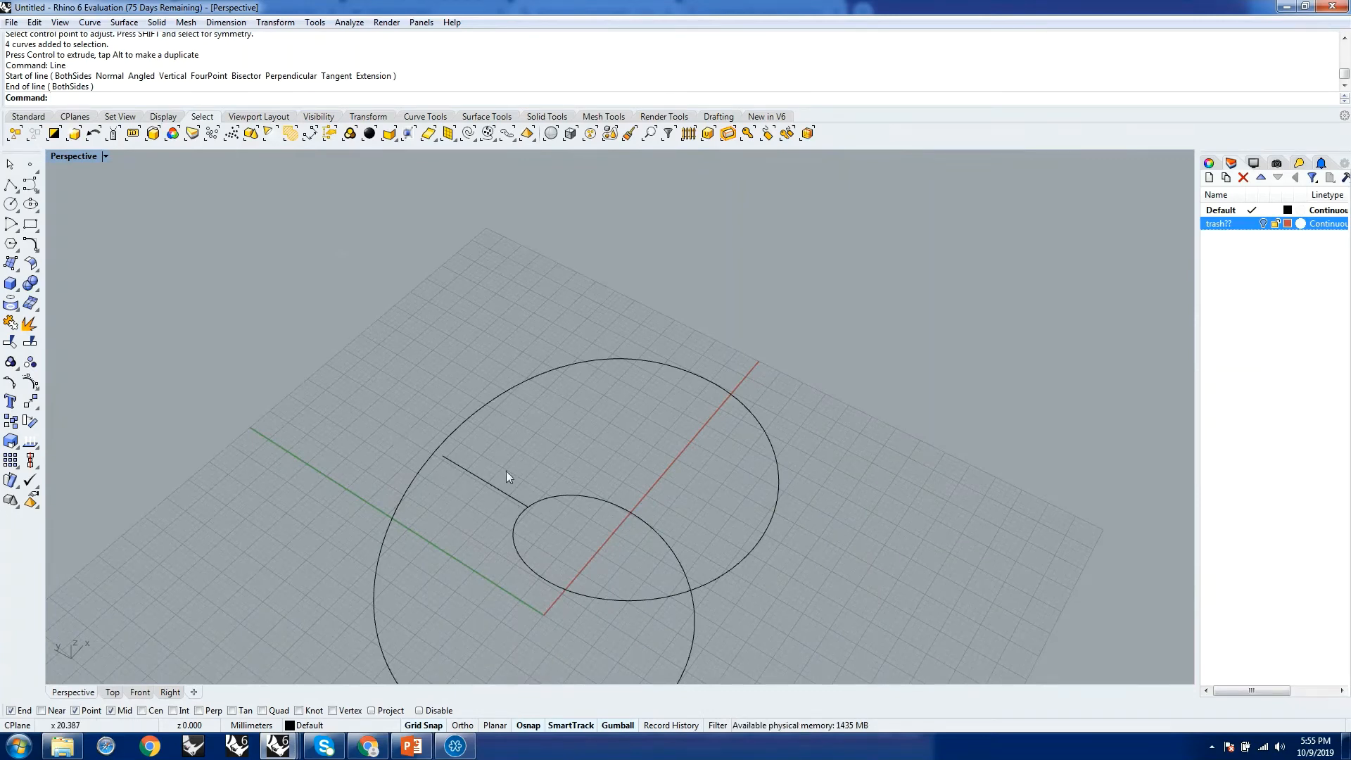
pyautogui.scroll(-4, 466, 455)
pyautogui.moveTo(517, 465); pyautogui.dragTo(415, 538, button='right')
pyautogui.scroll(5, 526, 303)
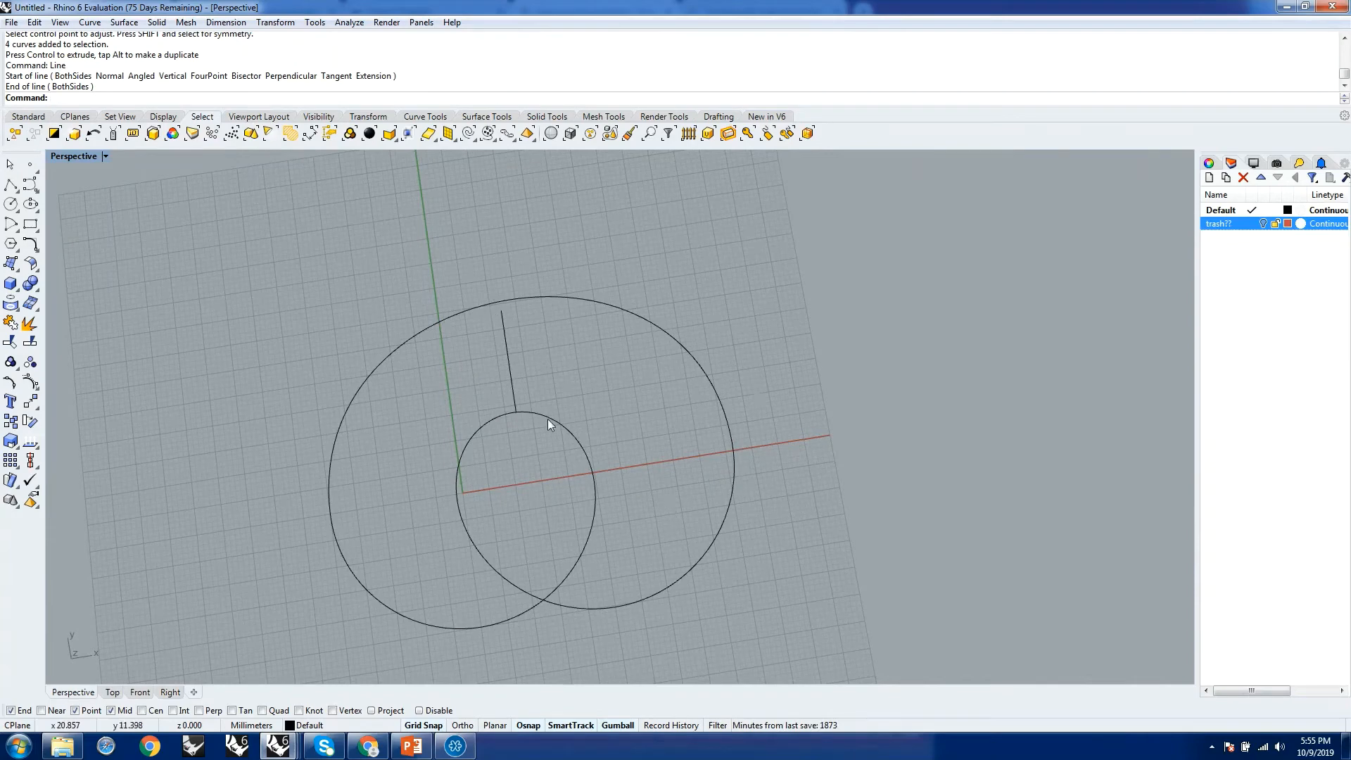
pyautogui.scroll(-5, 619, 425)
pyautogui.moveTo(619, 425); pyautogui.dragTo(644, 426, button='right')
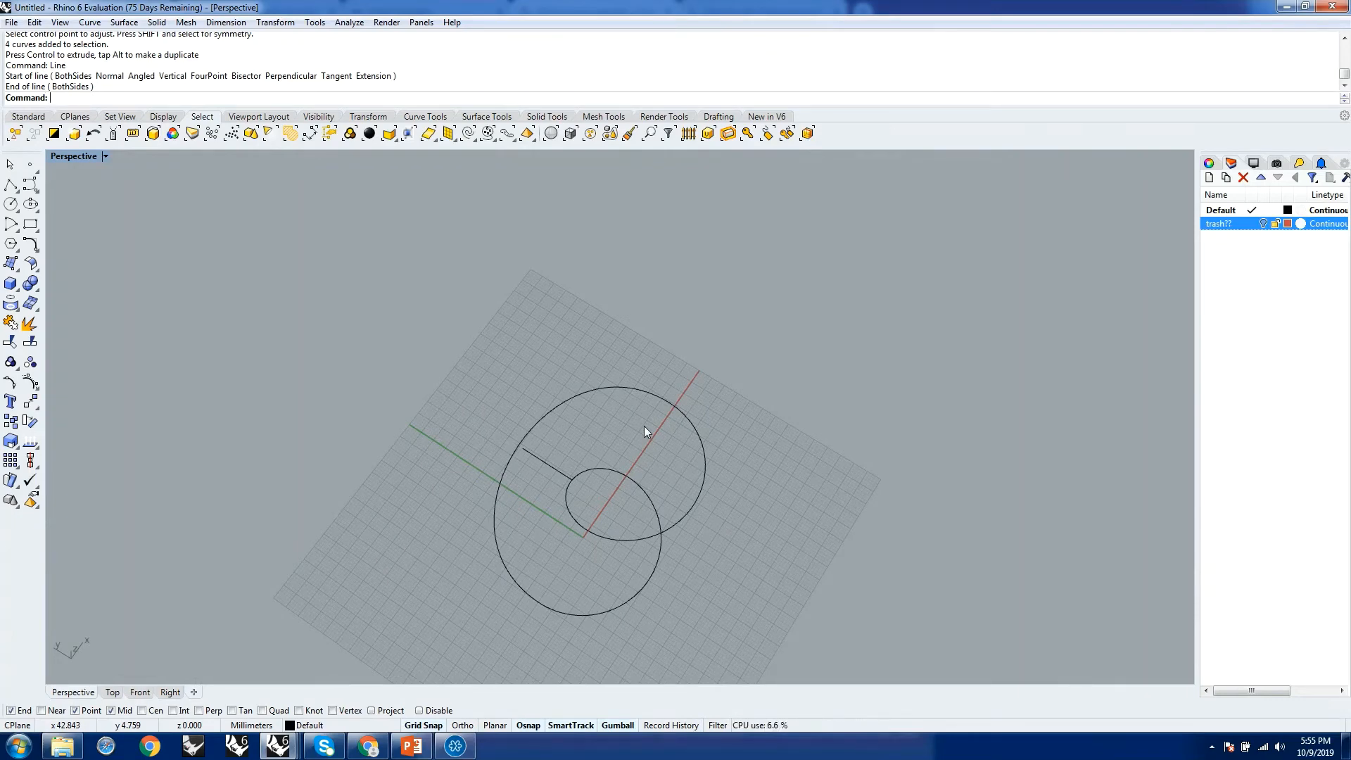
pyautogui.scroll(-2, 644, 425)
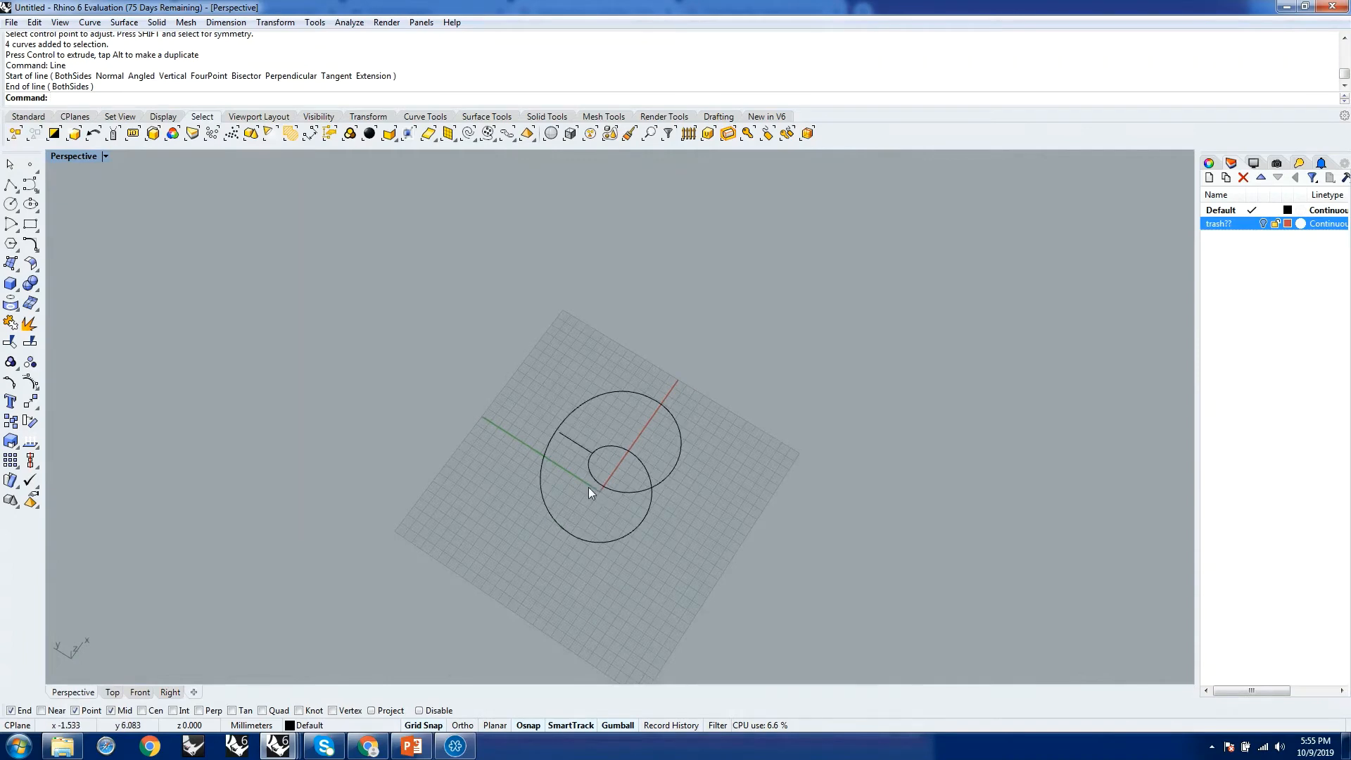
pyautogui.scroll(2, 590, 486)
pyautogui.moveTo(591, 482); pyautogui.dragTo(685, 373, button='right')
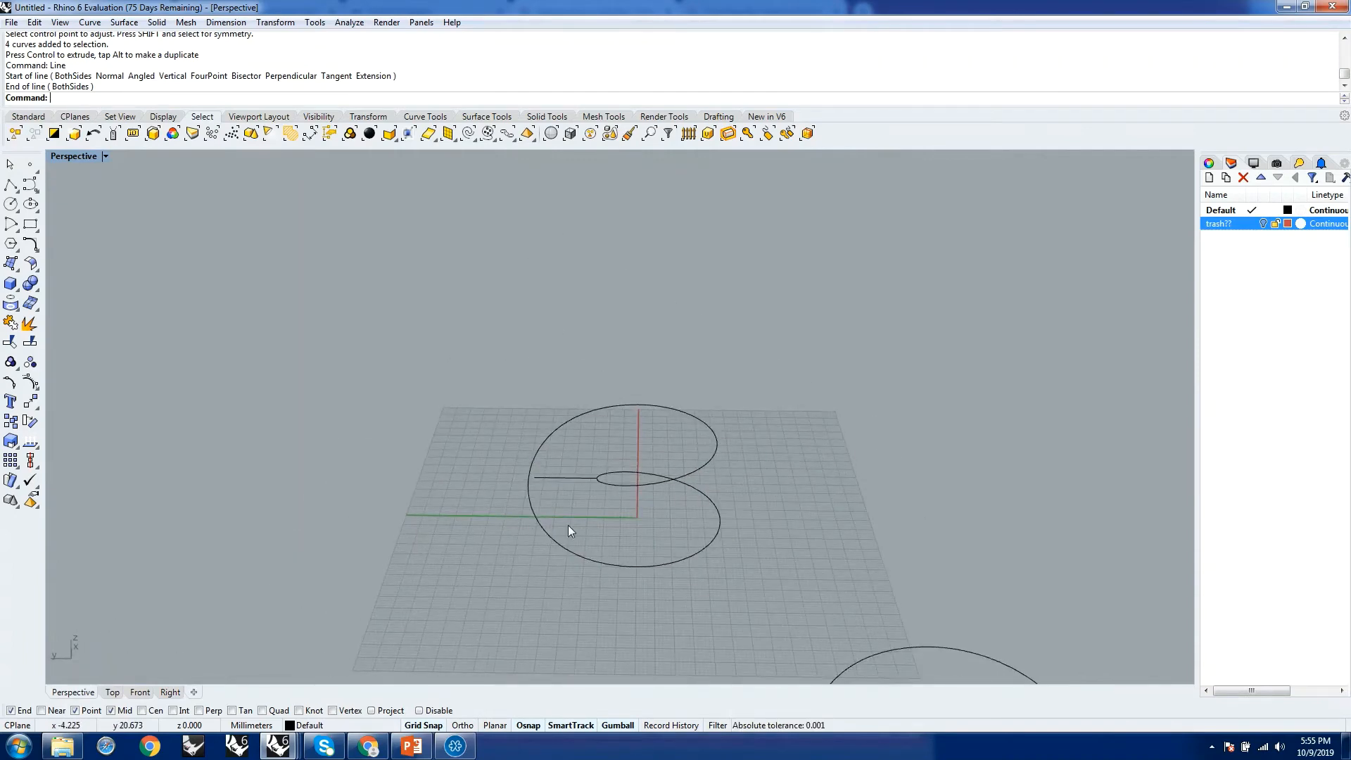
pyautogui.scroll(2, 570, 478)
pyautogui.moveTo(571, 480); pyautogui.dragTo(681, 456, button='right')
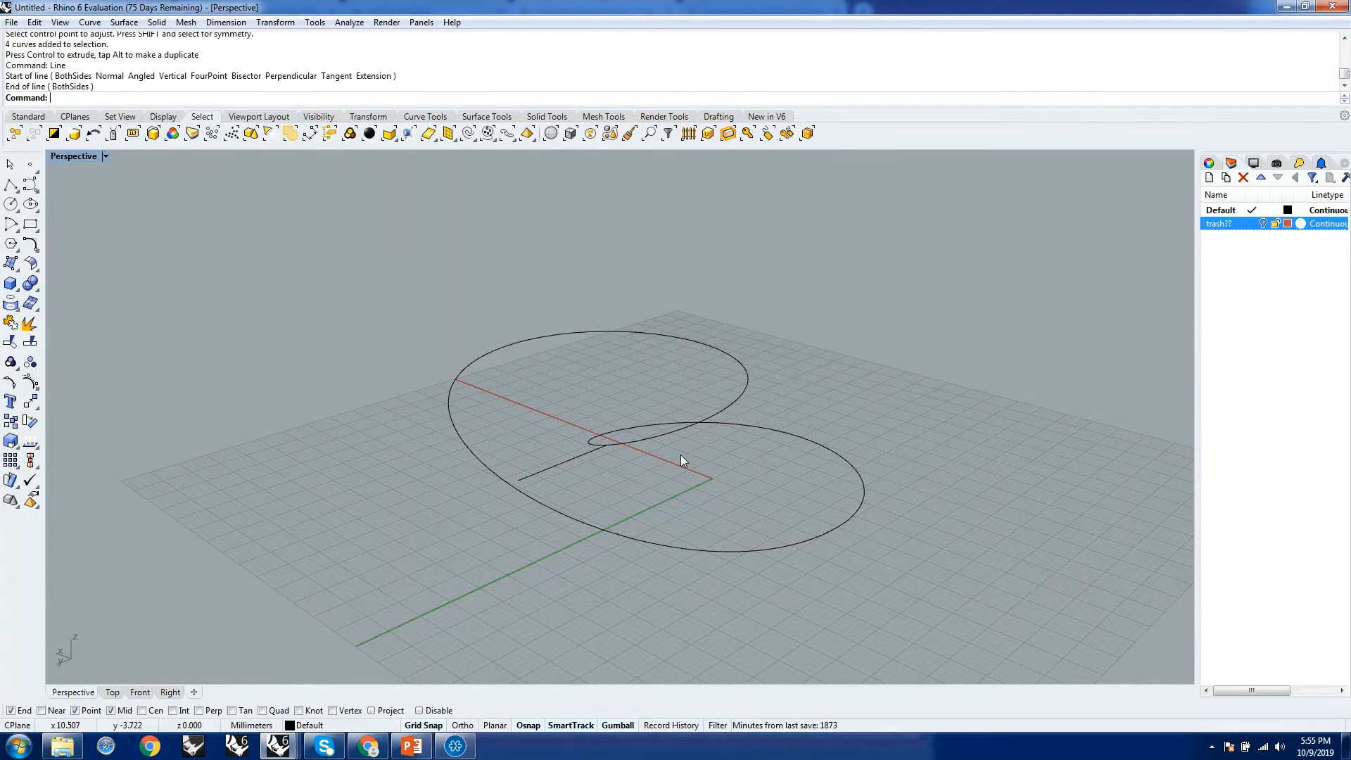
# Select the profile's arcs and blend curves one at a time to inspect the separate segments, then clear the selection
pyautogui.click(641, 438)
pyautogui.click(769, 496)
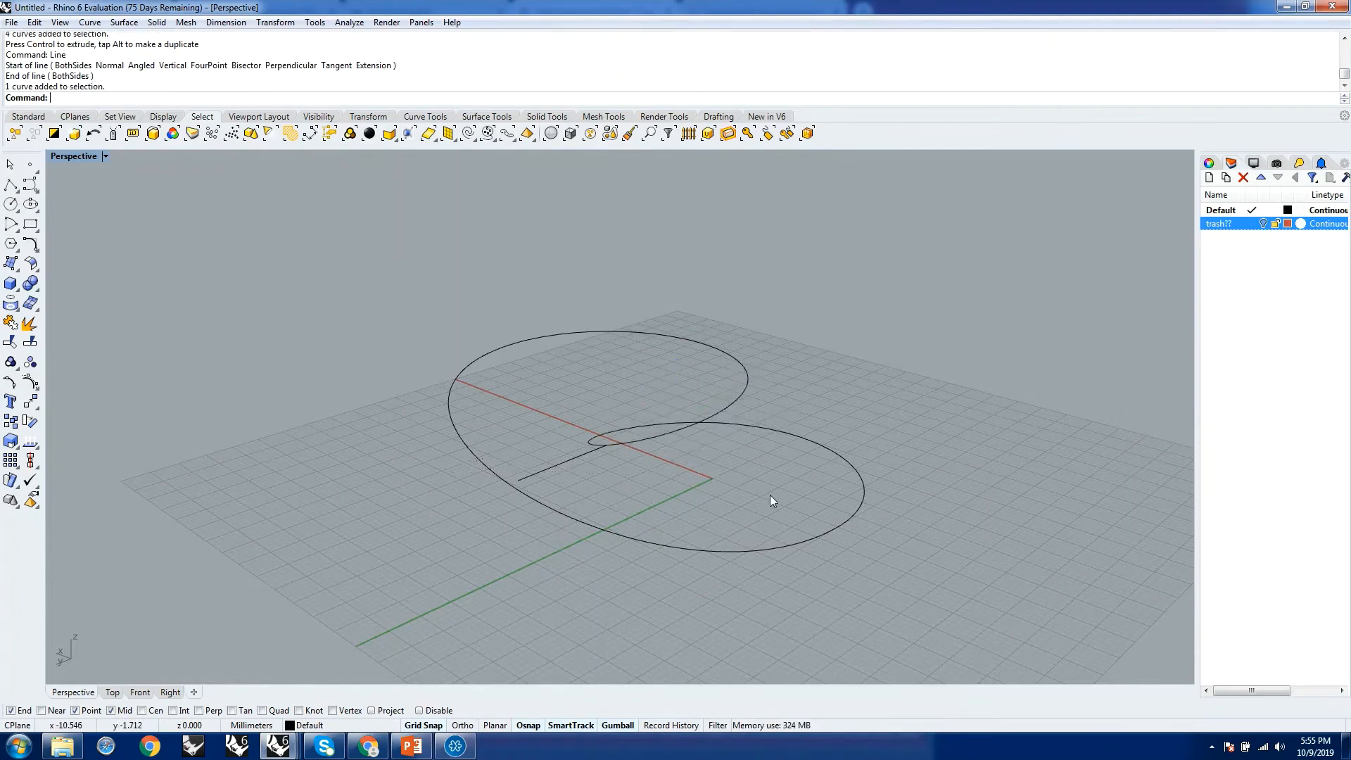
pyautogui.scroll(4, 665, 428)
pyautogui.click(665, 427)
pyautogui.click(705, 308)
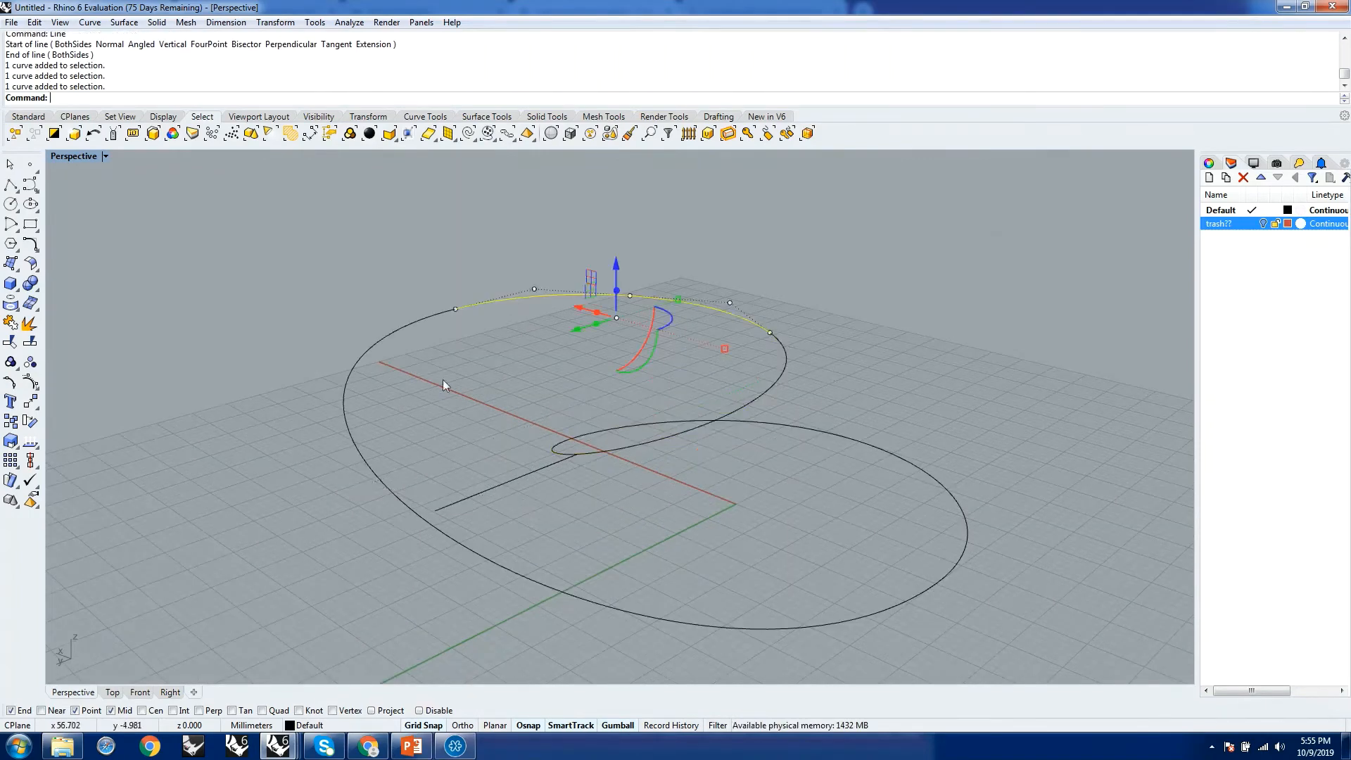
pyautogui.click(393, 344)
pyautogui.click(373, 348)
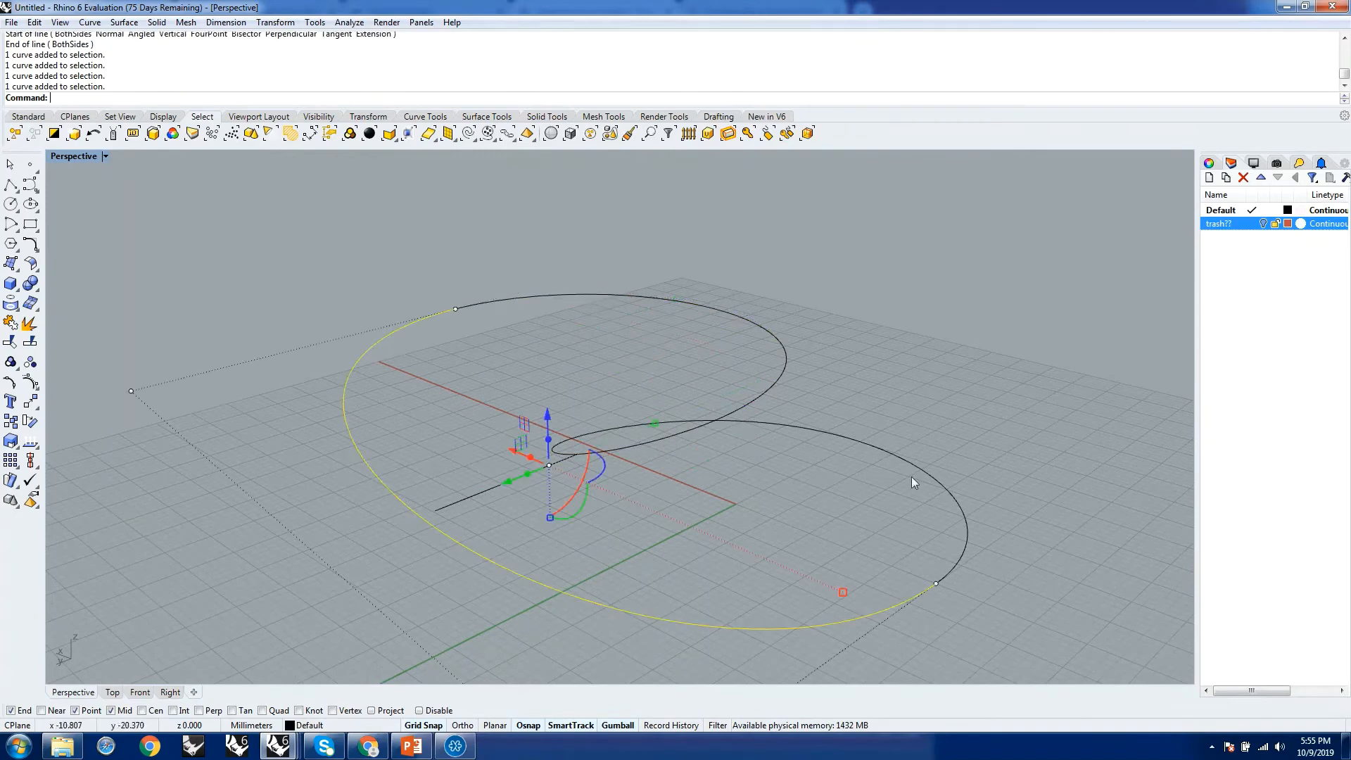
pyautogui.click(967, 536)
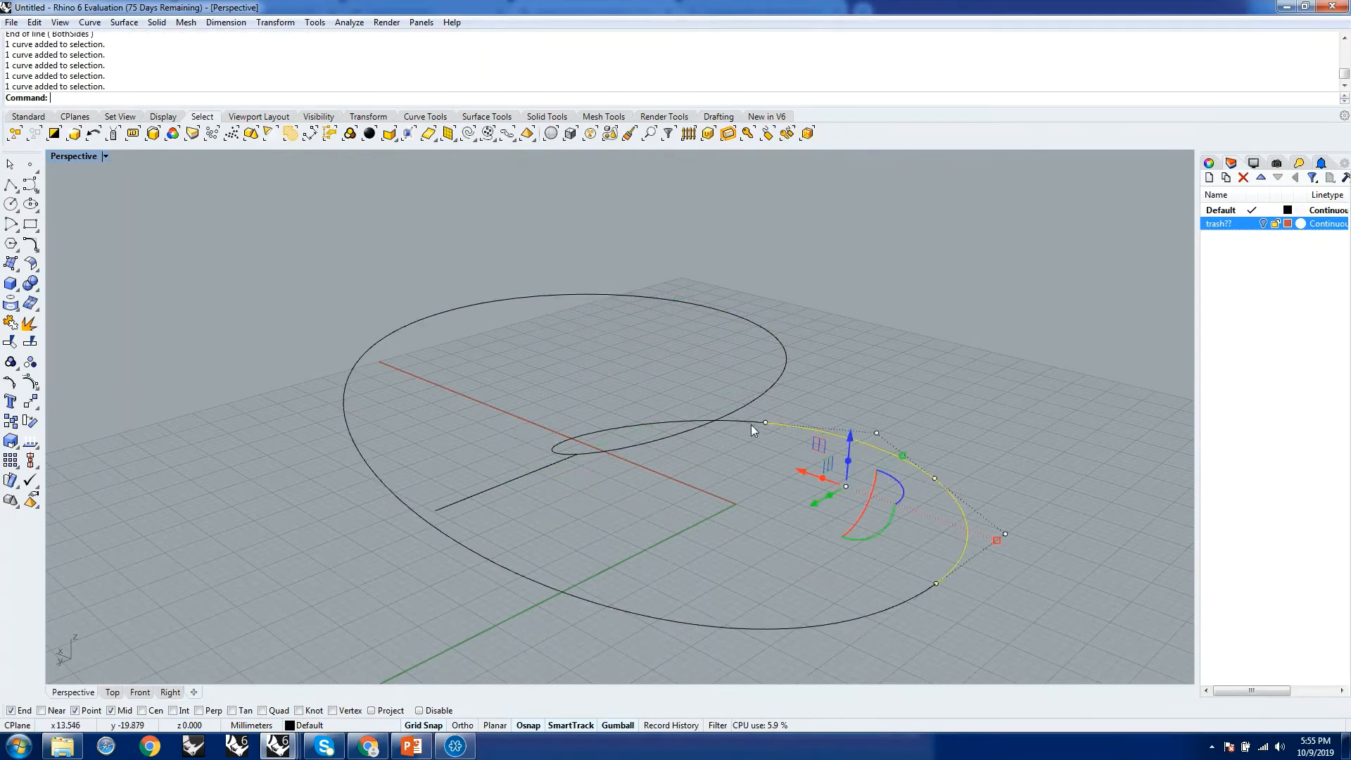
pyautogui.click(706, 424)
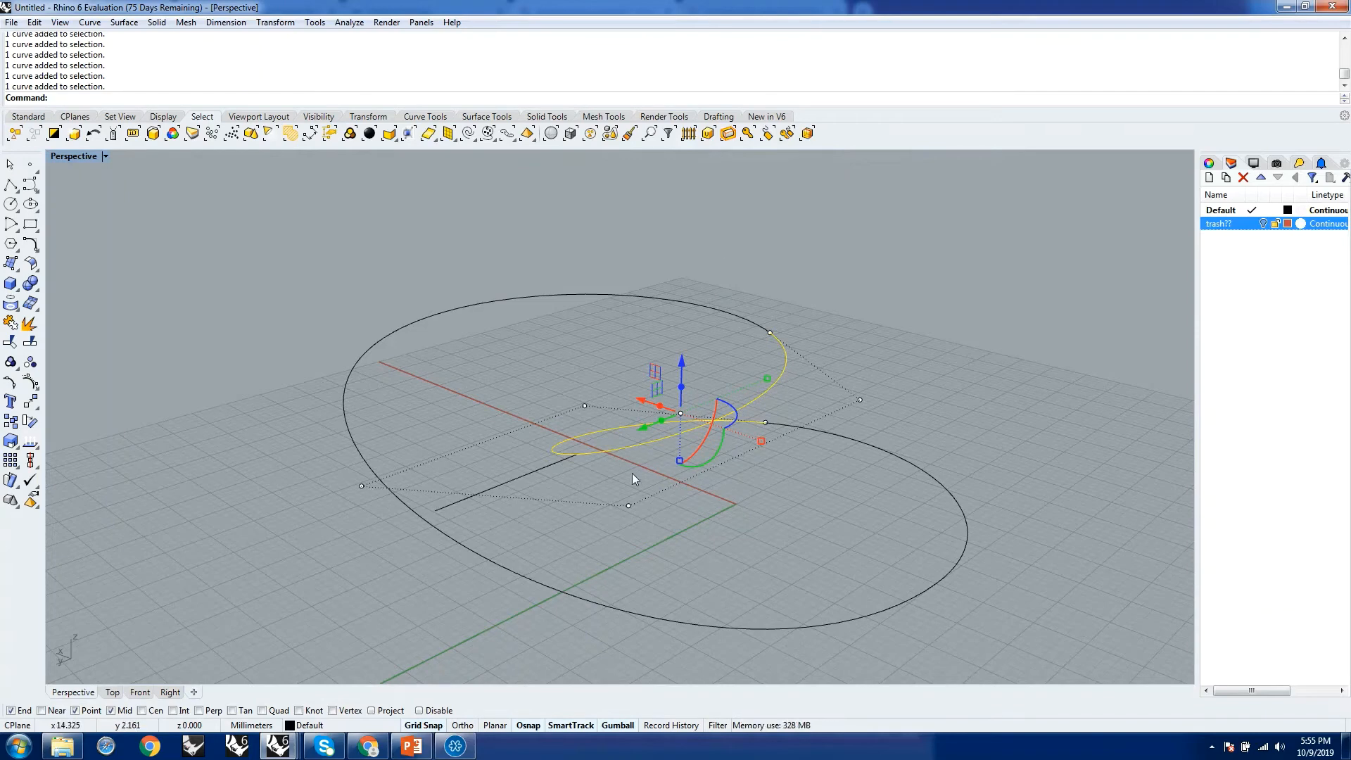
pyautogui.click(593, 356)
pyautogui.scroll(-3, 785, 407)
pyautogui.moveTo(785, 406); pyautogui.dragTo(824, 400, button='right')
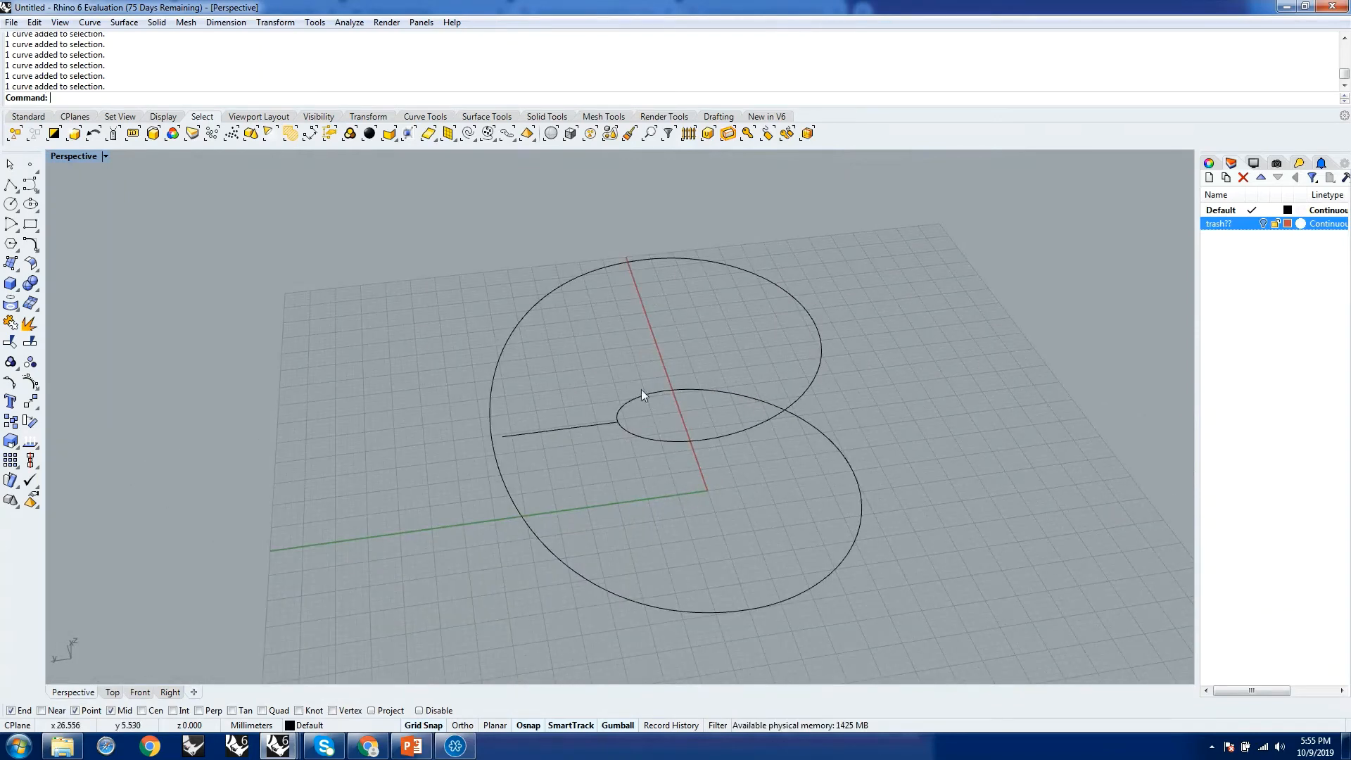
pyautogui.click(817, 396)
pyautogui.click(813, 320)
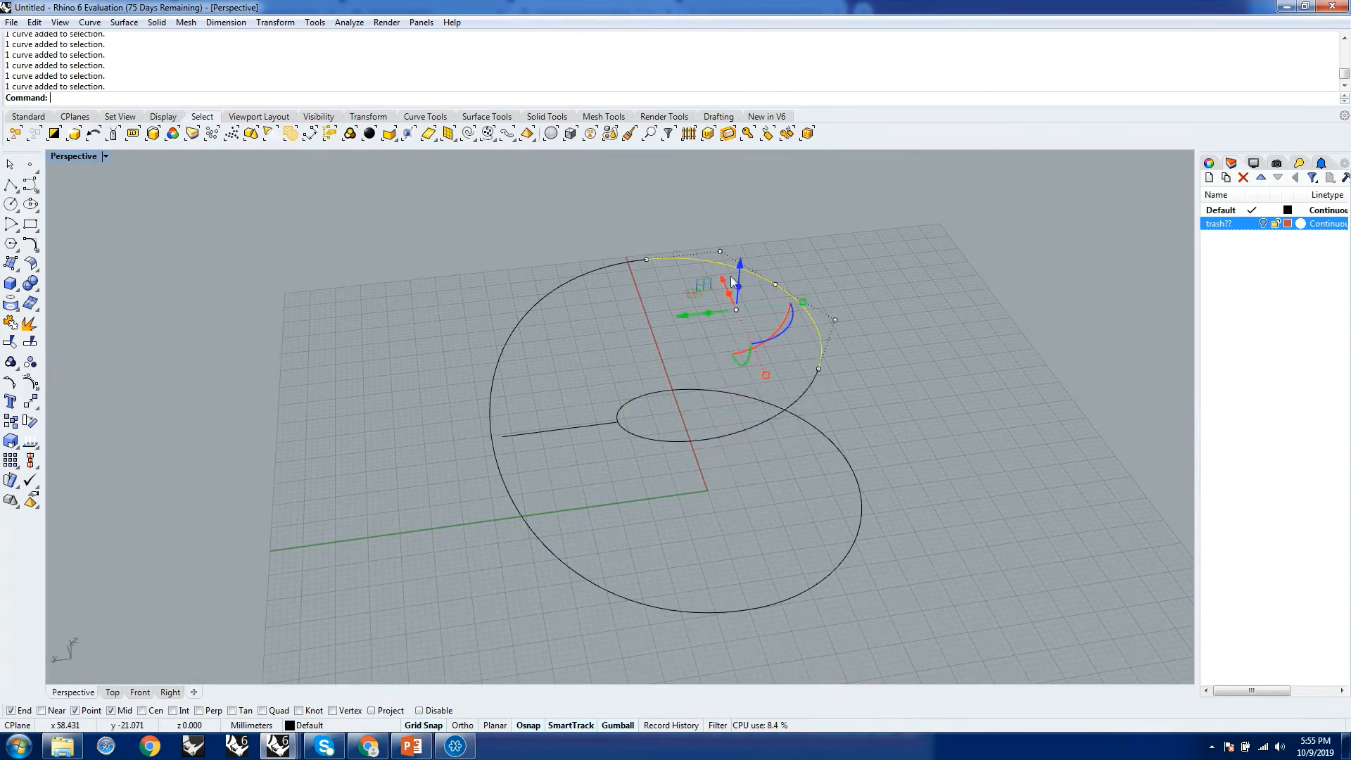
pyautogui.click(615, 265)
pyautogui.click(923, 417)
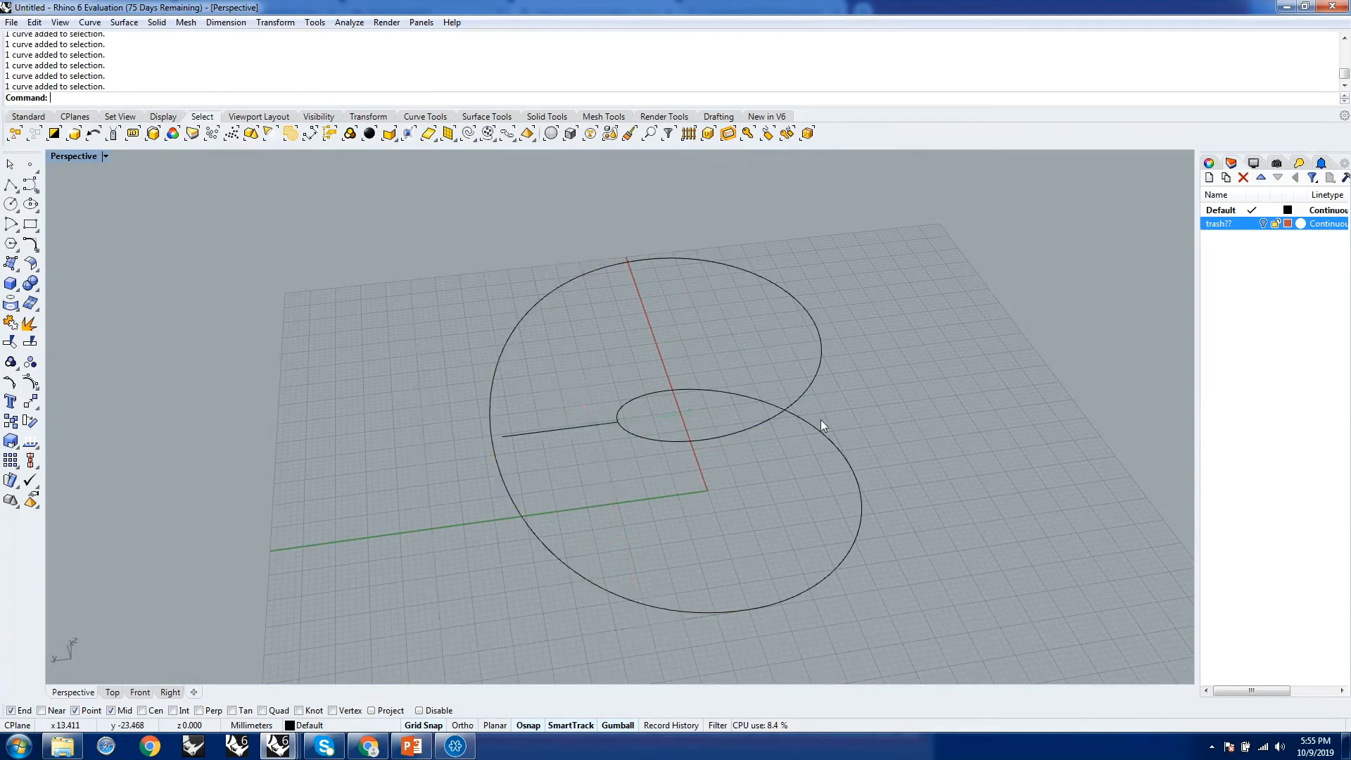
# Join the inner blend, both arcs and the outer blend into one closed looping curve
pyautogui.moveTo(820, 419); pyautogui.dragTo(777, 432, button='right')
pyautogui.write('join')
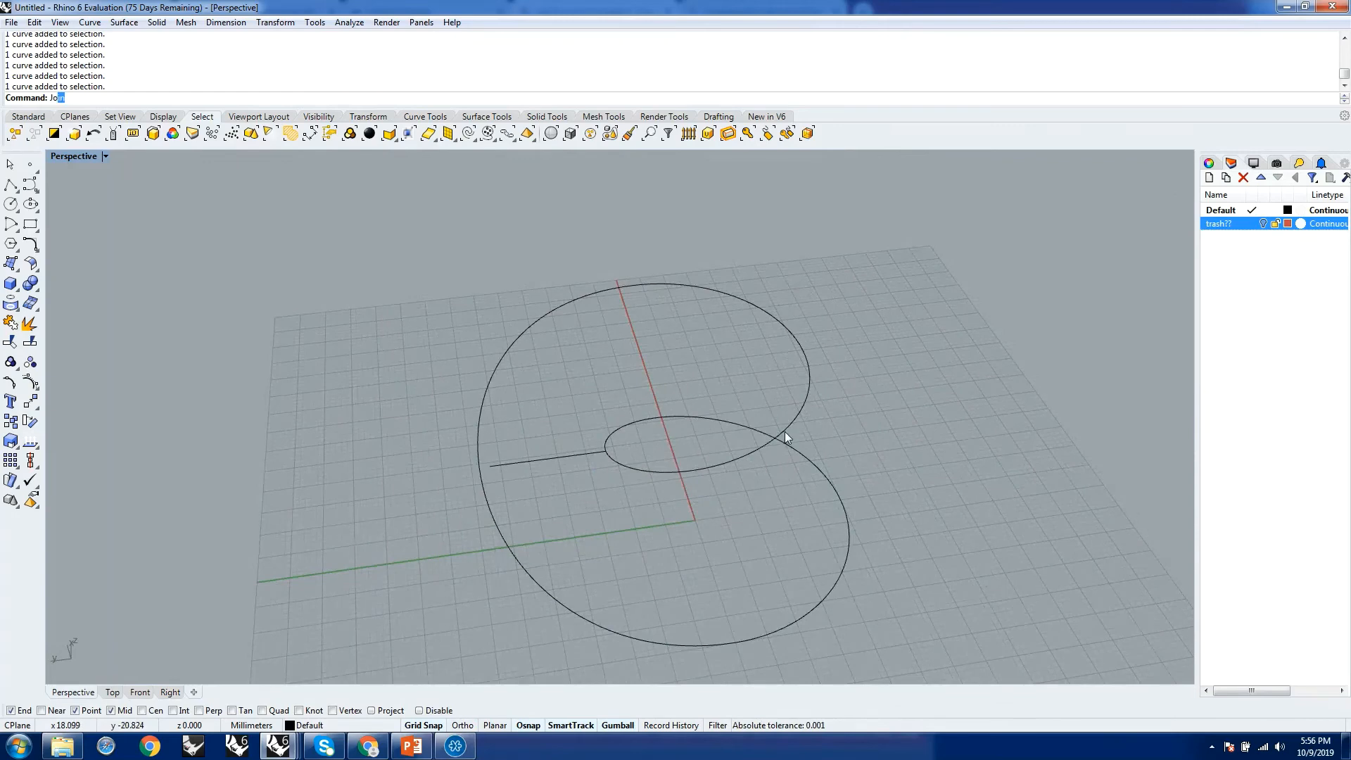
pyautogui.press('Return')
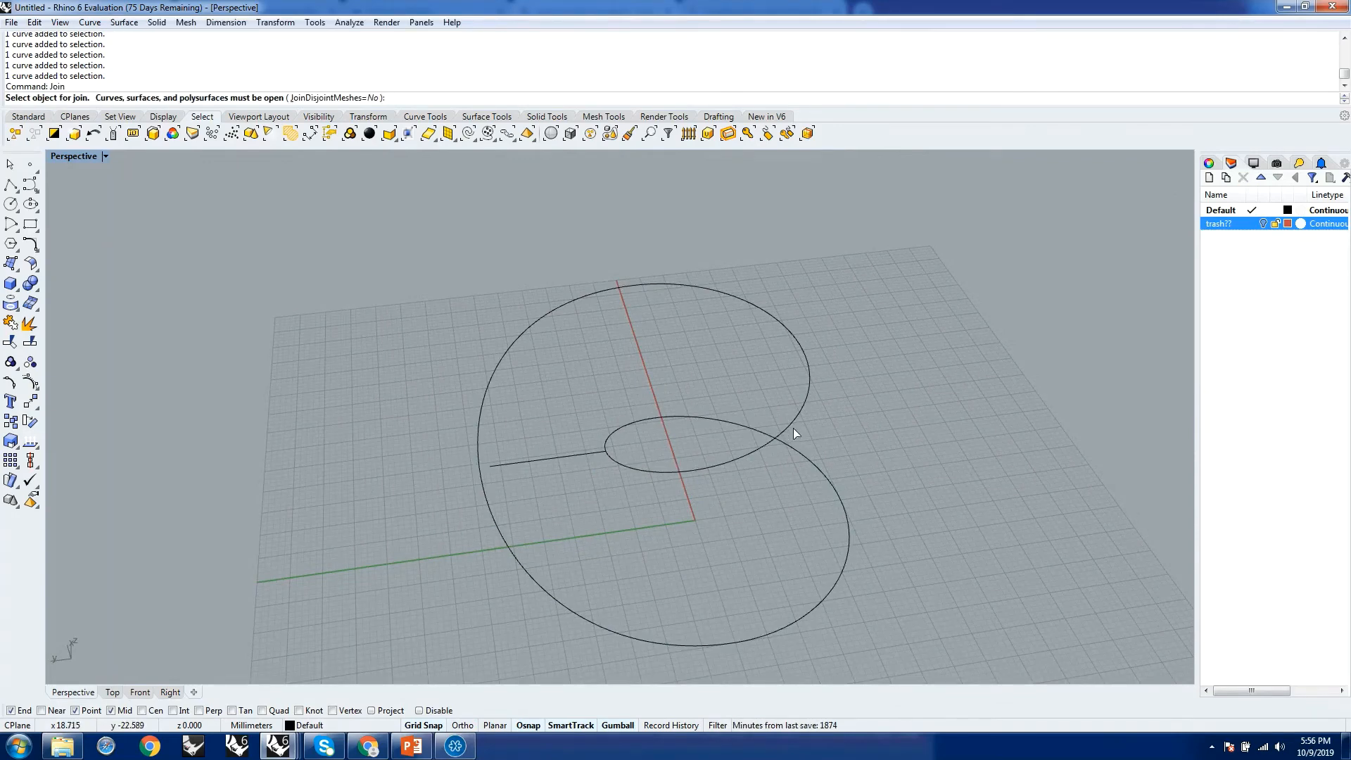
pyautogui.click(626, 466)
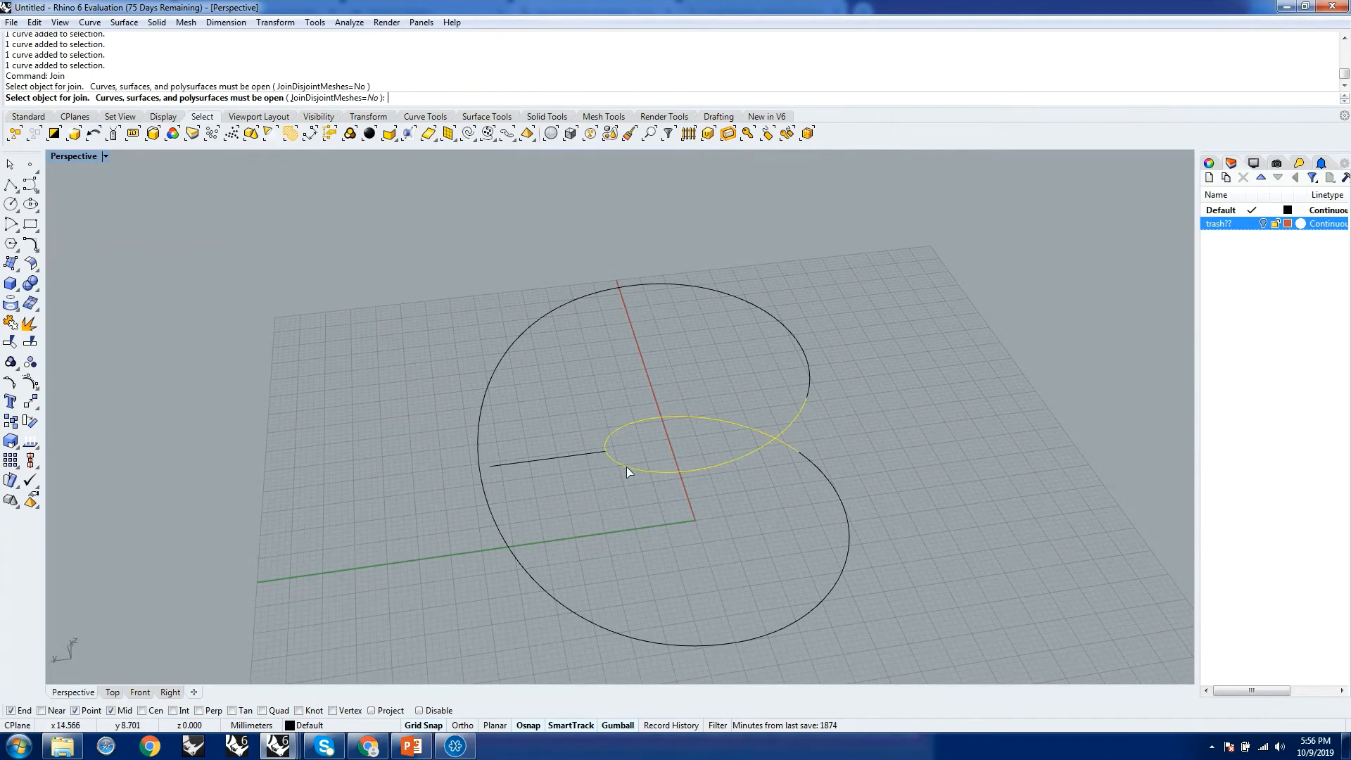
pyautogui.click(810, 386)
pyautogui.click(611, 307)
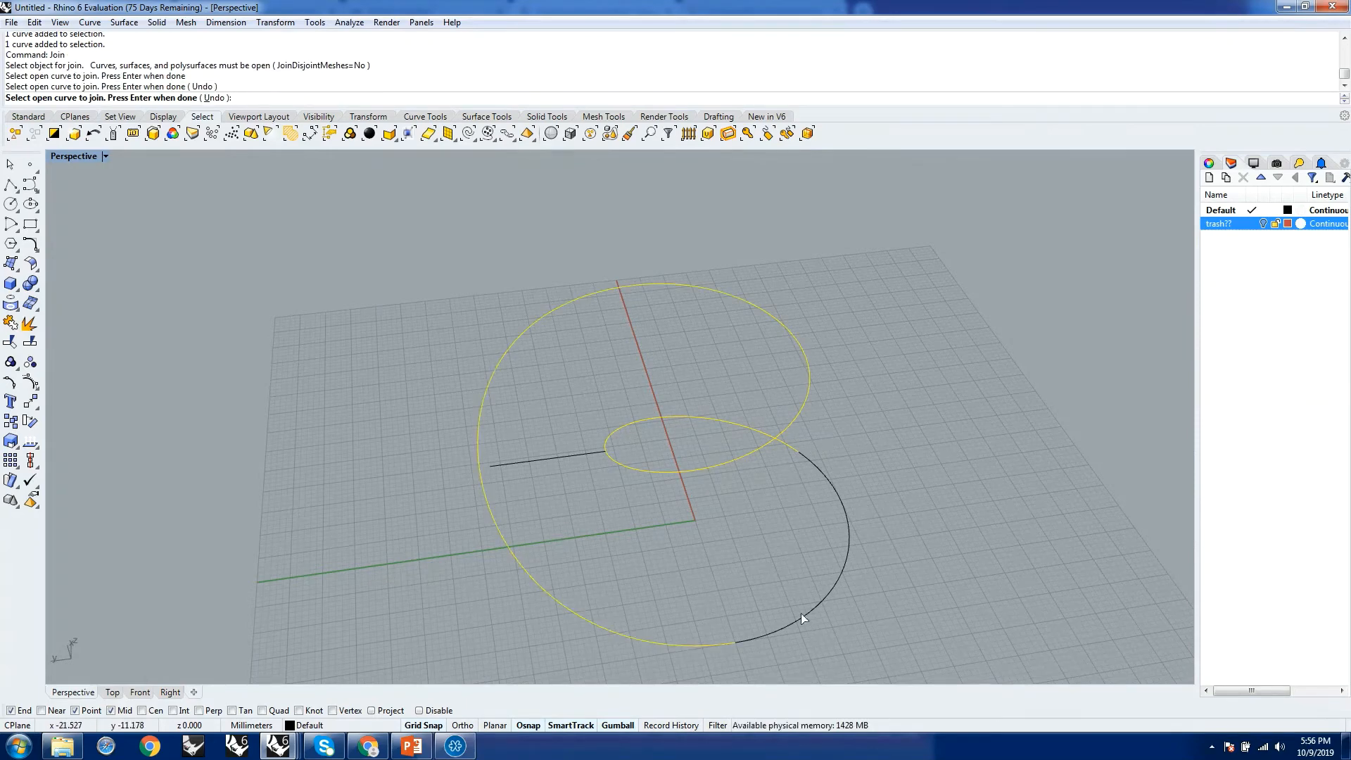
pyautogui.click(773, 632)
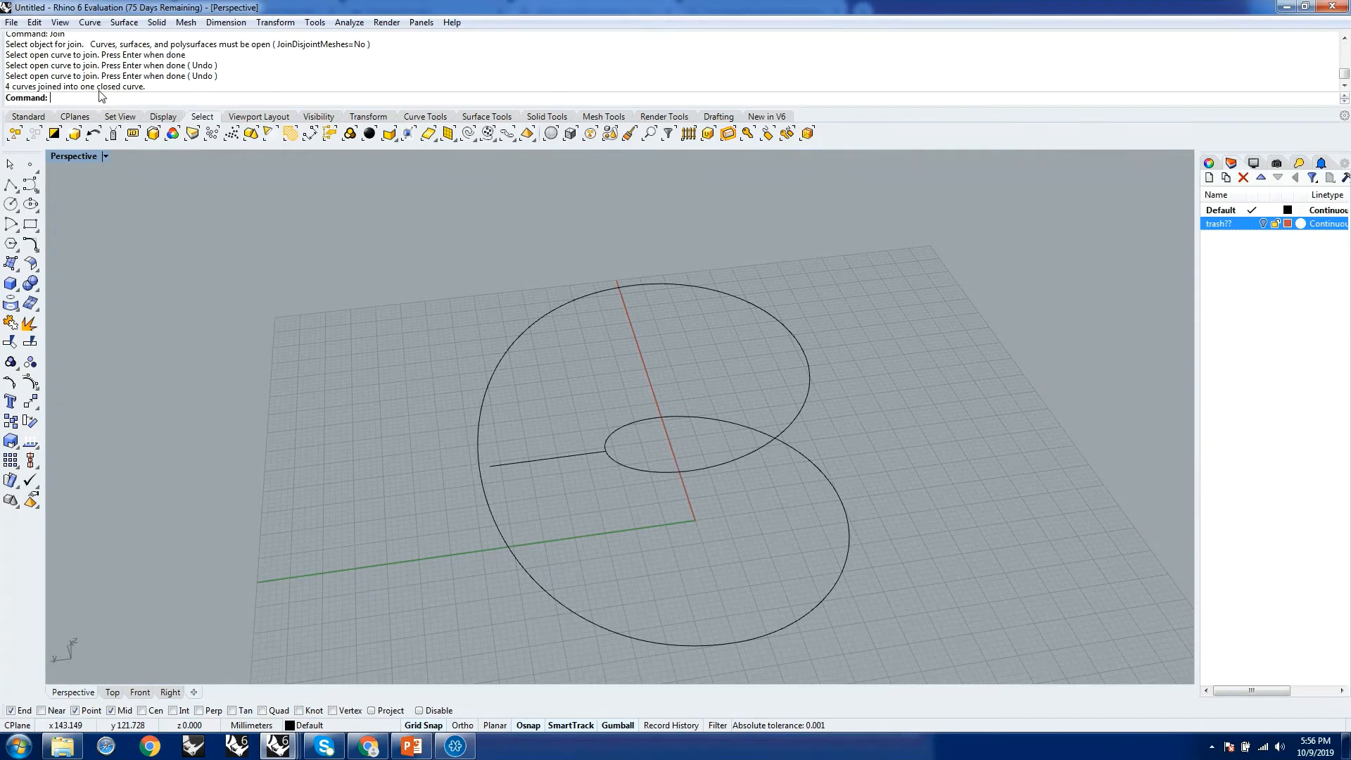
# Select the joined profile to check it as a single curve, then select it together with the line and clear the selection
pyautogui.click(807, 396)
pyautogui.click(922, 433)
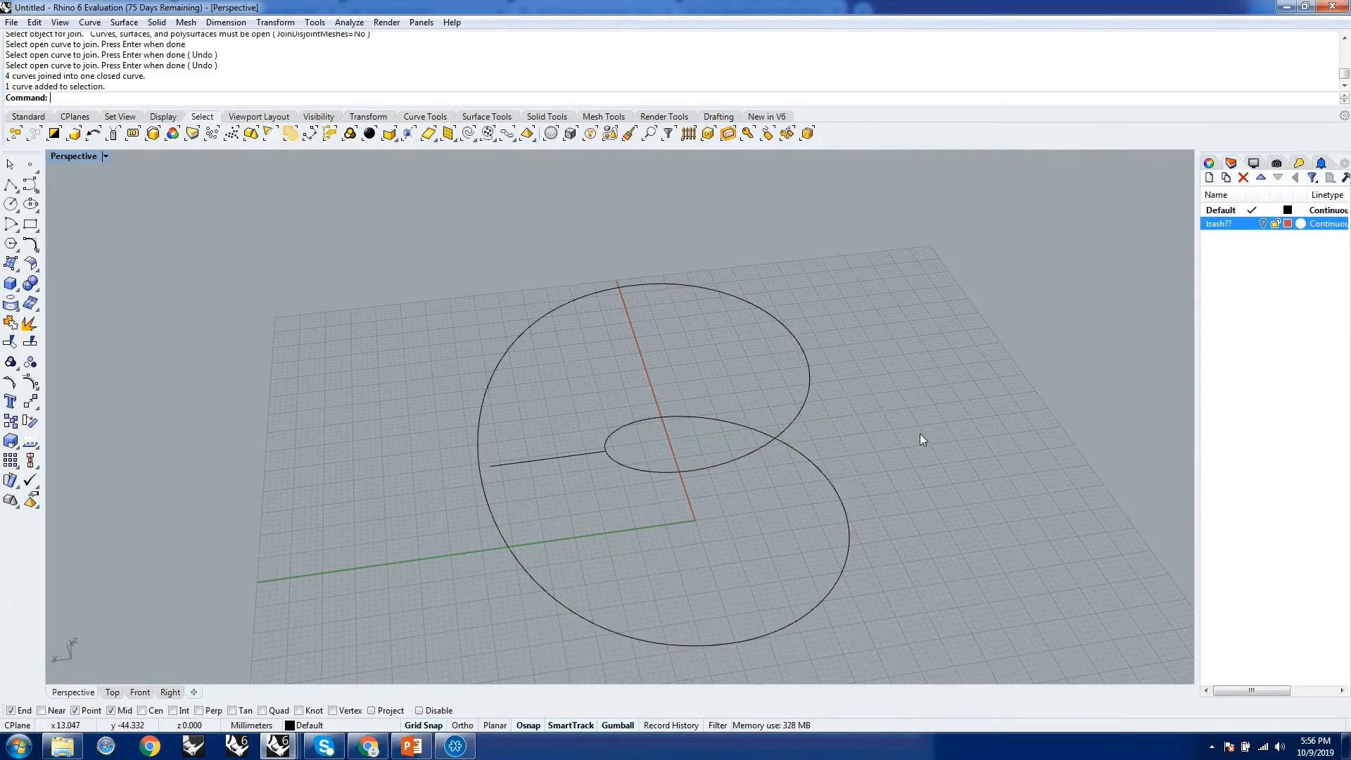
pyautogui.scroll(-3, 893, 445)
pyautogui.moveTo(524, 272); pyautogui.dragTo(960, 617)
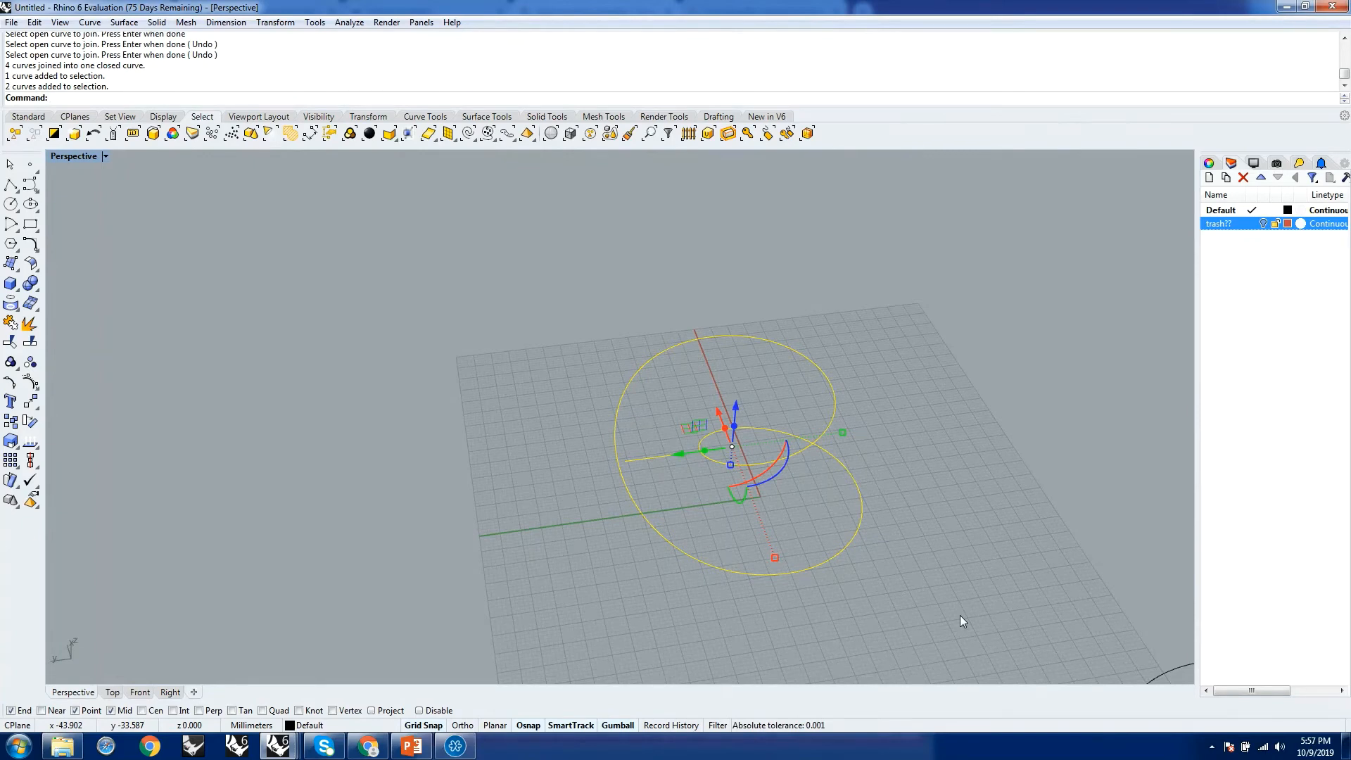
pyautogui.click(920, 449)
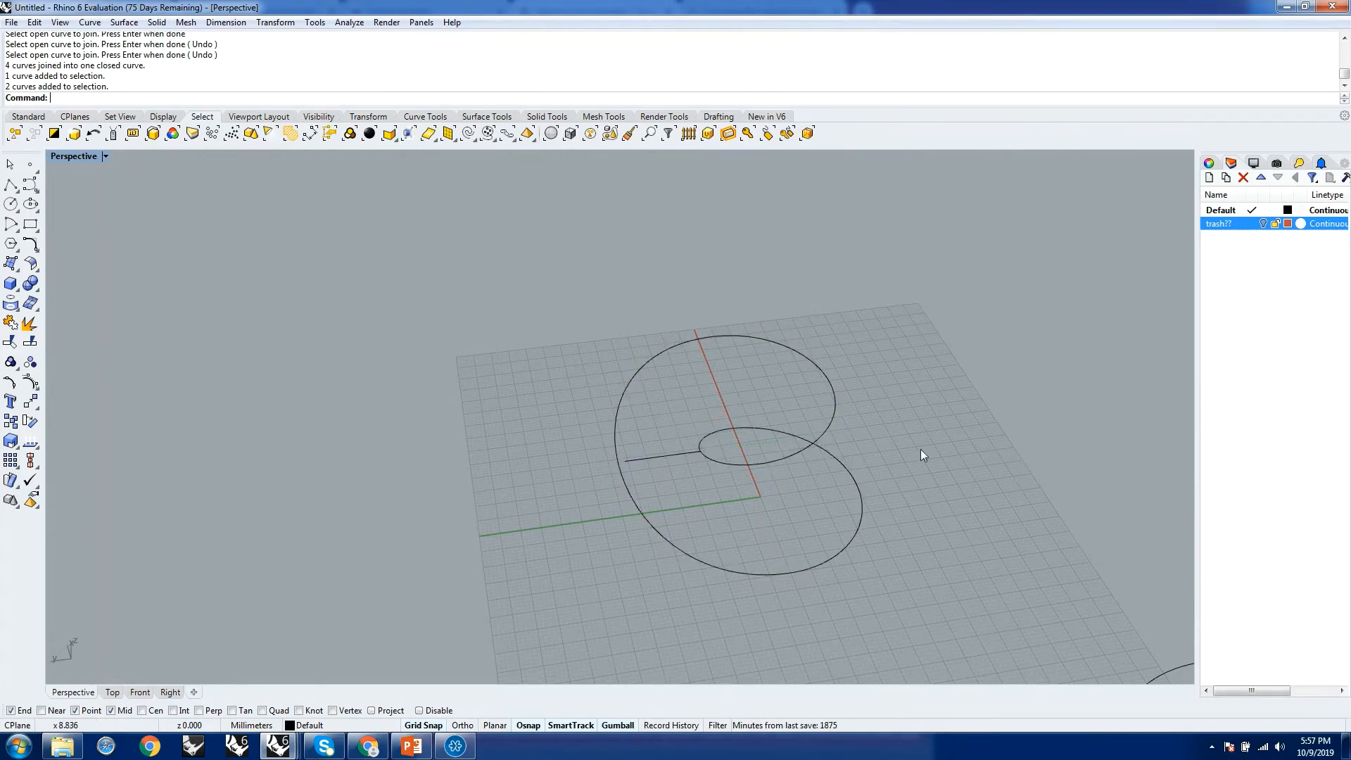
# Select the joined looping profile and examine it with the cross-section line from several angles, clearing the selection
pyautogui.click(808, 451)
pyautogui.moveTo(968, 411); pyautogui.dragTo(875, 473, button='right')
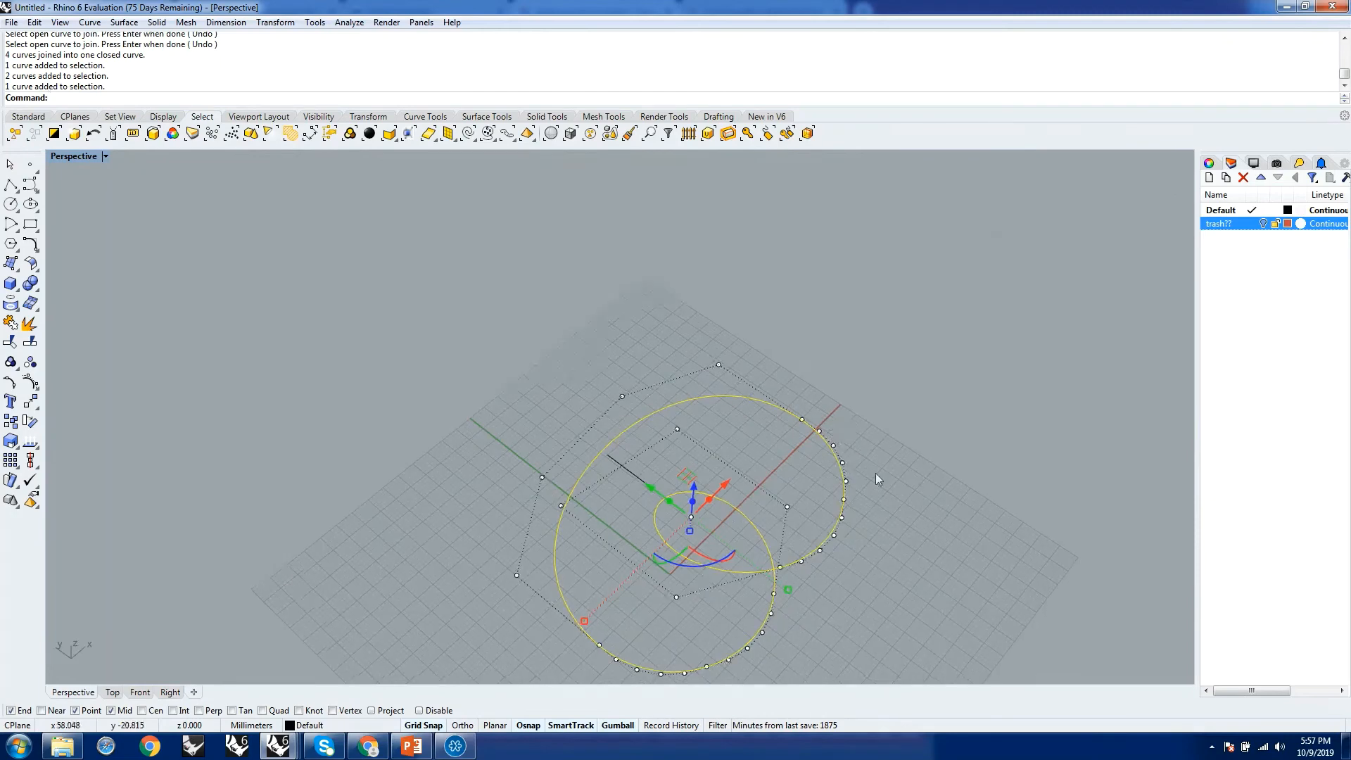
pyautogui.moveTo(926, 563); pyautogui.dragTo(833, 419, button='right')
pyautogui.moveTo(398, 432); pyautogui.dragTo(607, 513, button='right')
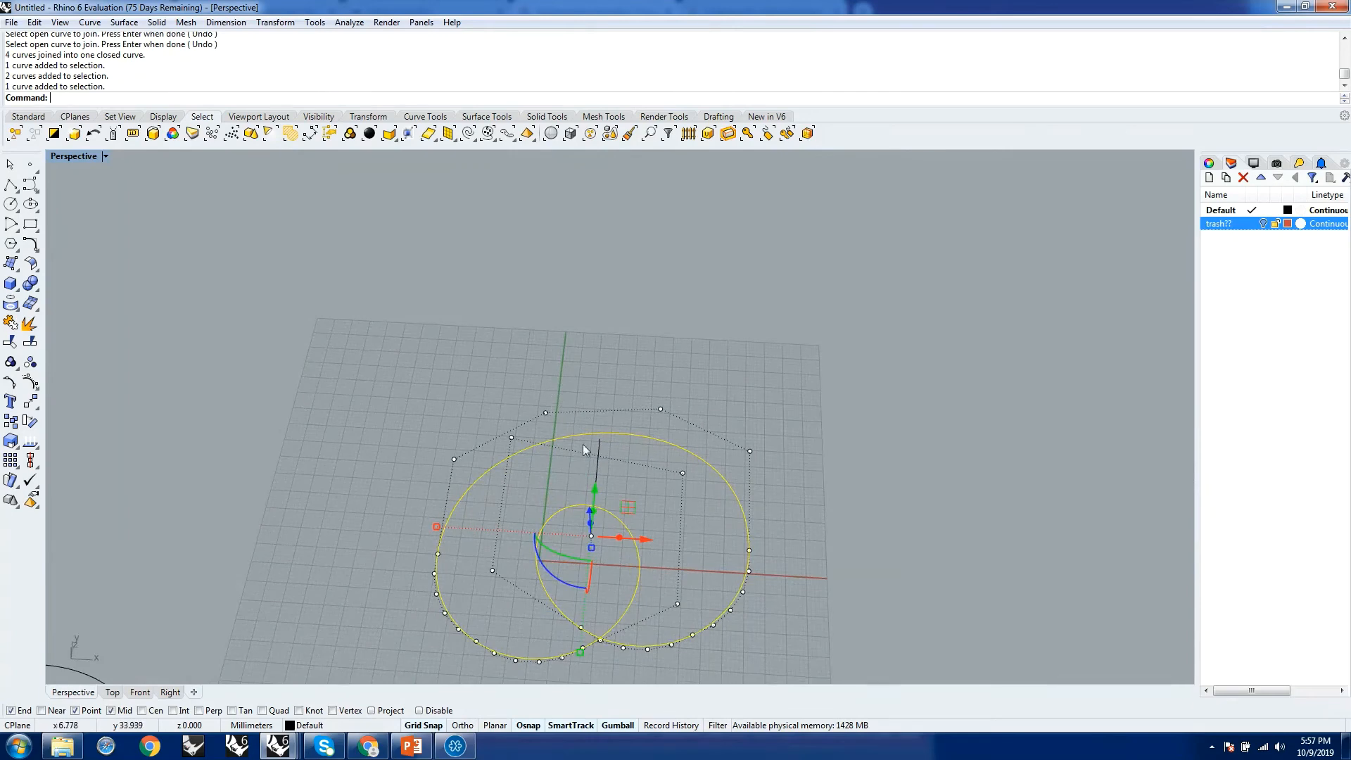
pyautogui.moveTo(806, 446); pyautogui.dragTo(760, 383, button='right')
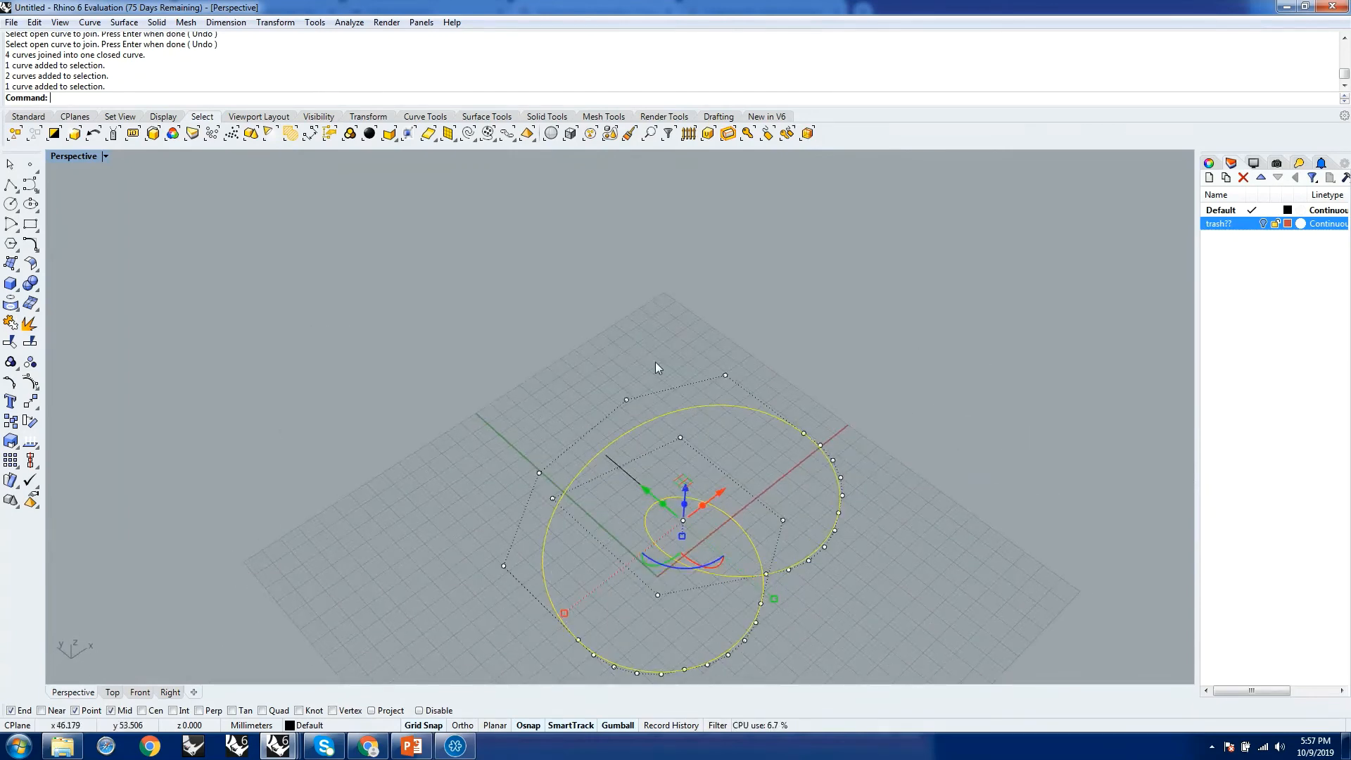
pyautogui.click(879, 398)
pyautogui.moveTo(820, 420); pyautogui.dragTo(724, 435, button='right')
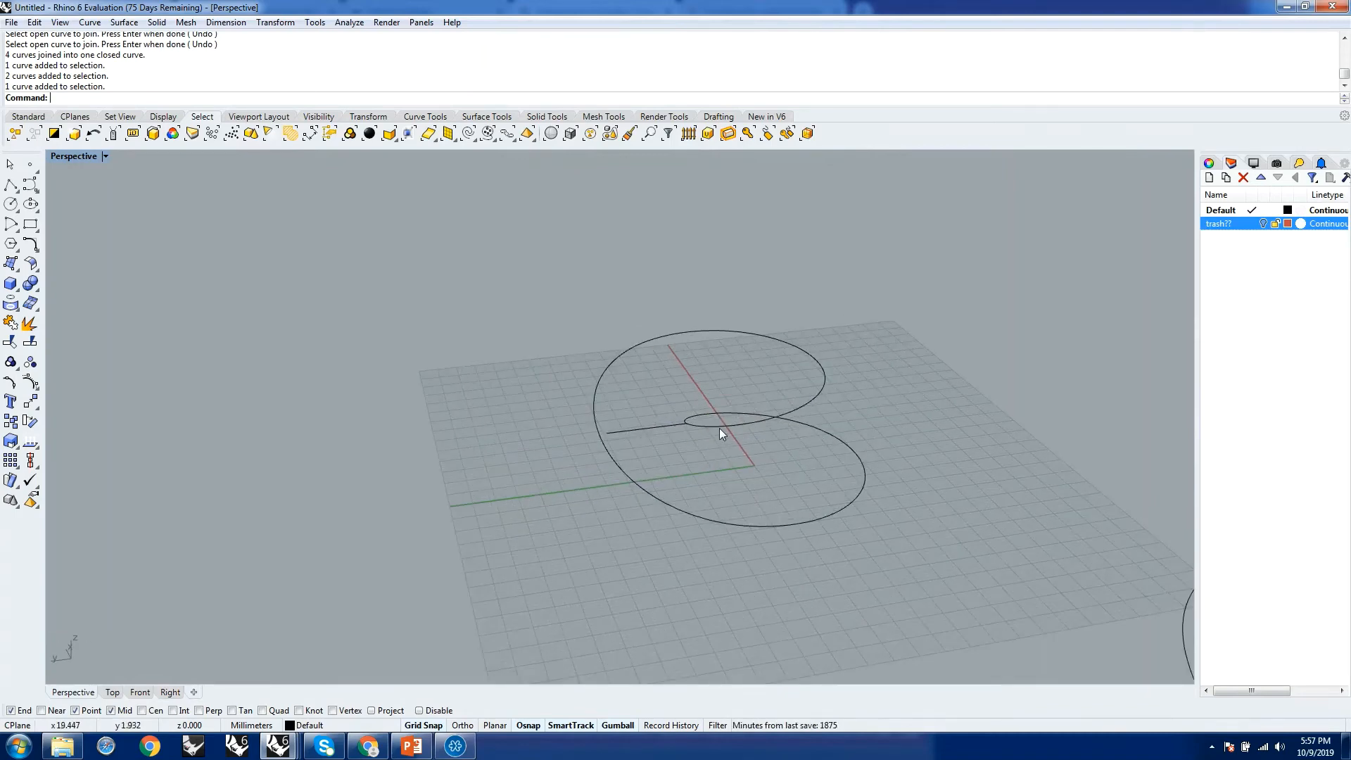
pyautogui.click(719, 426)
pyautogui.click(660, 462)
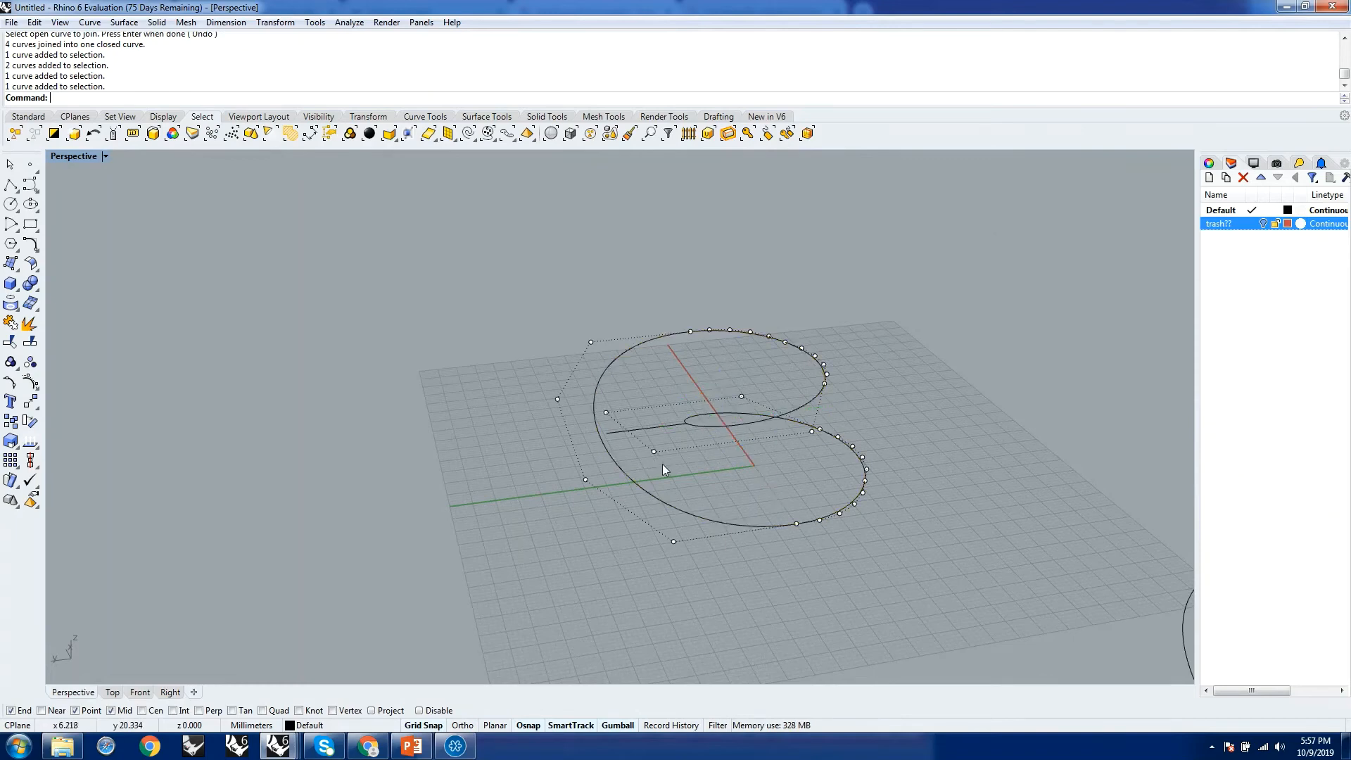
# Start a Sweep1 using the joined looping curve as the rail and the connecting line as the cross section
pyautogui.scroll(5, 656, 441)
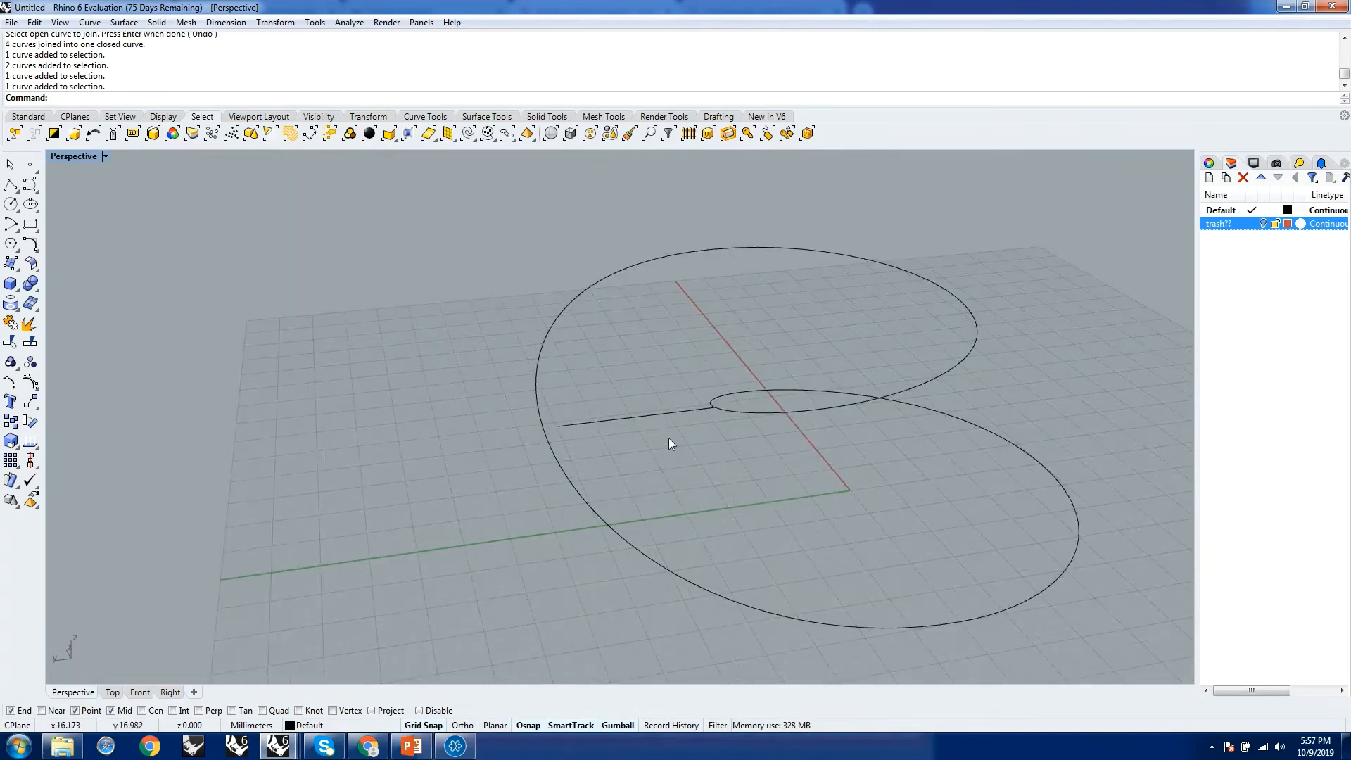
pyautogui.scroll(-3, 704, 451)
pyautogui.write('Sw')
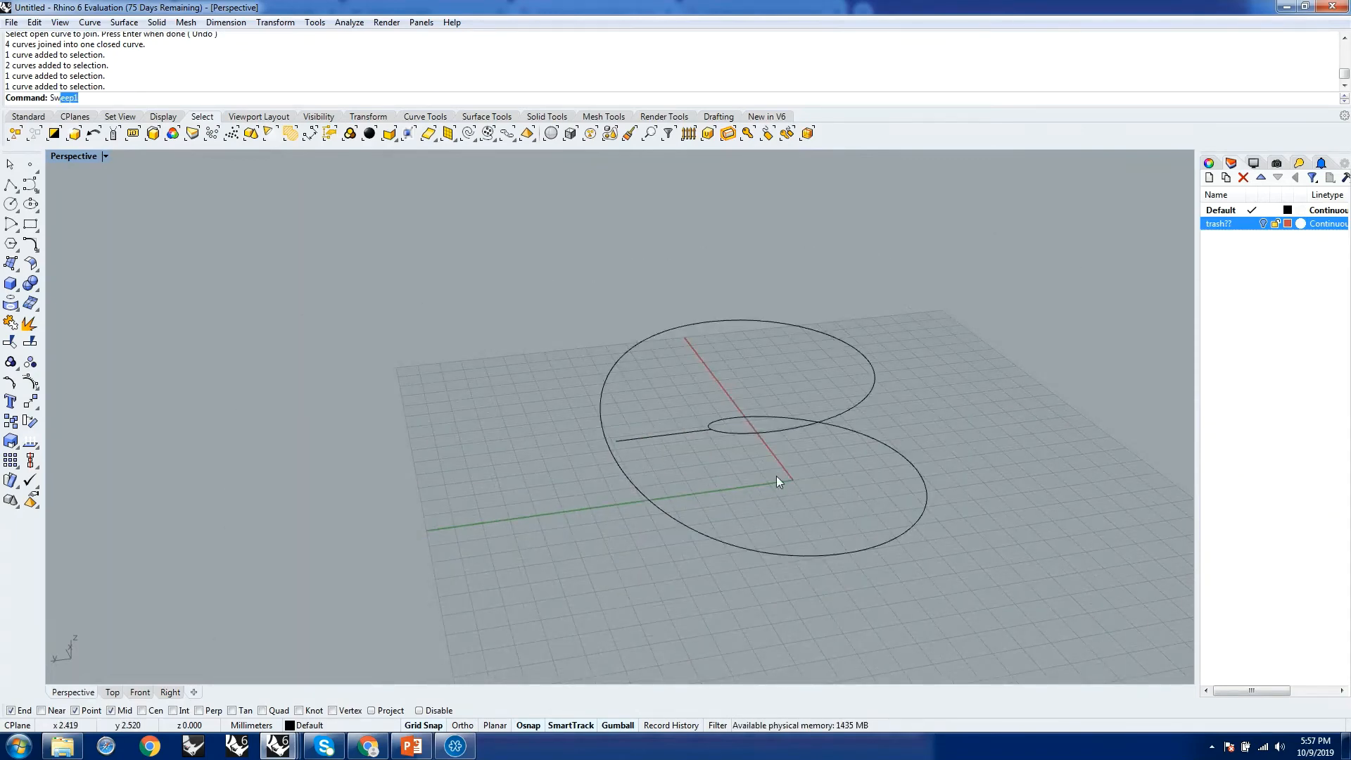
pyautogui.write('eep')
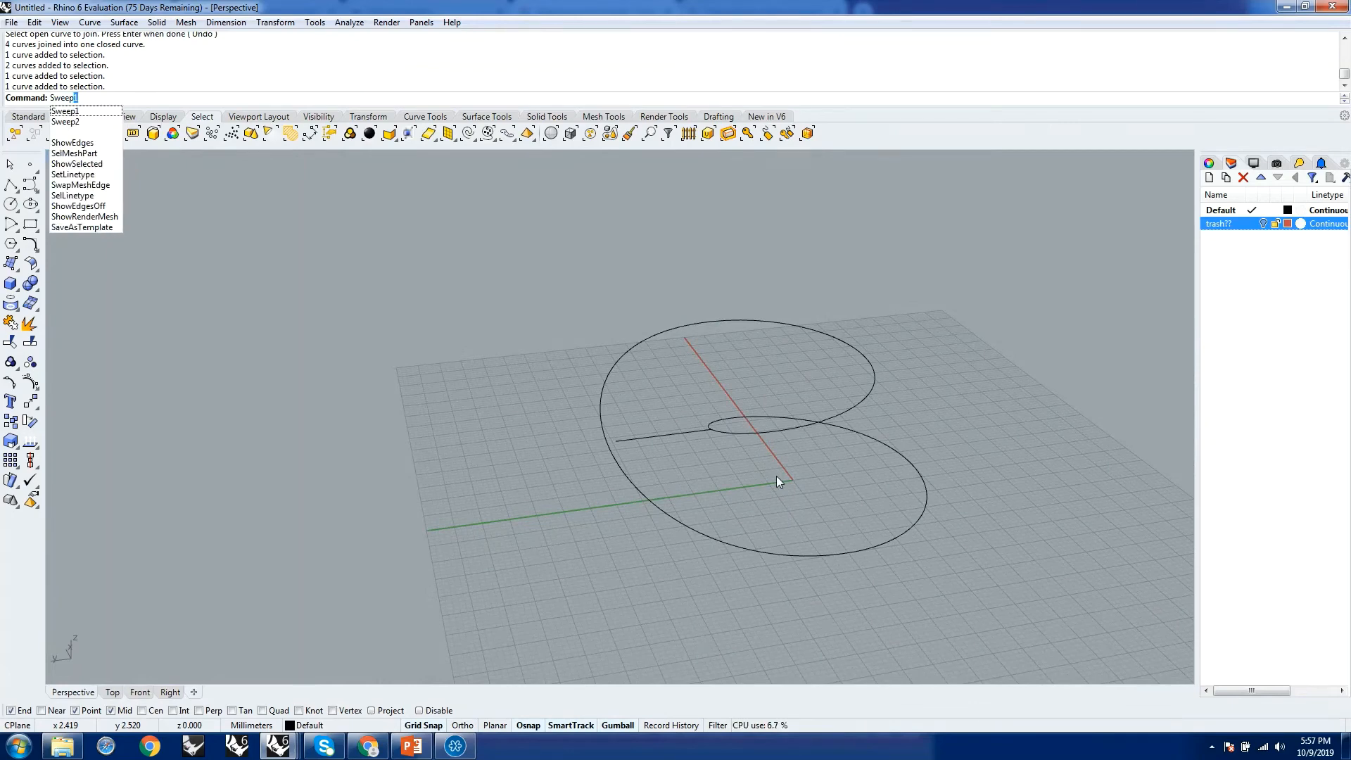
pyautogui.press('Return')
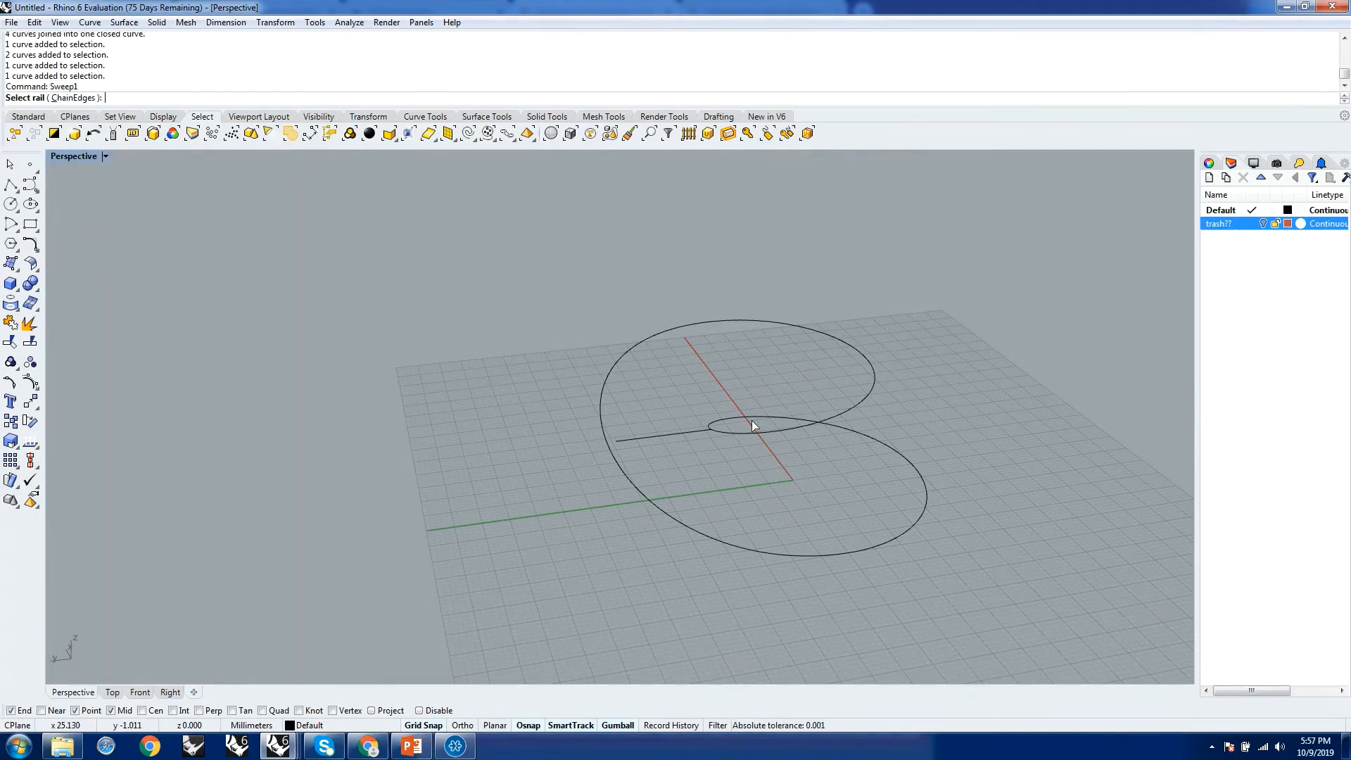
pyautogui.click(738, 432)
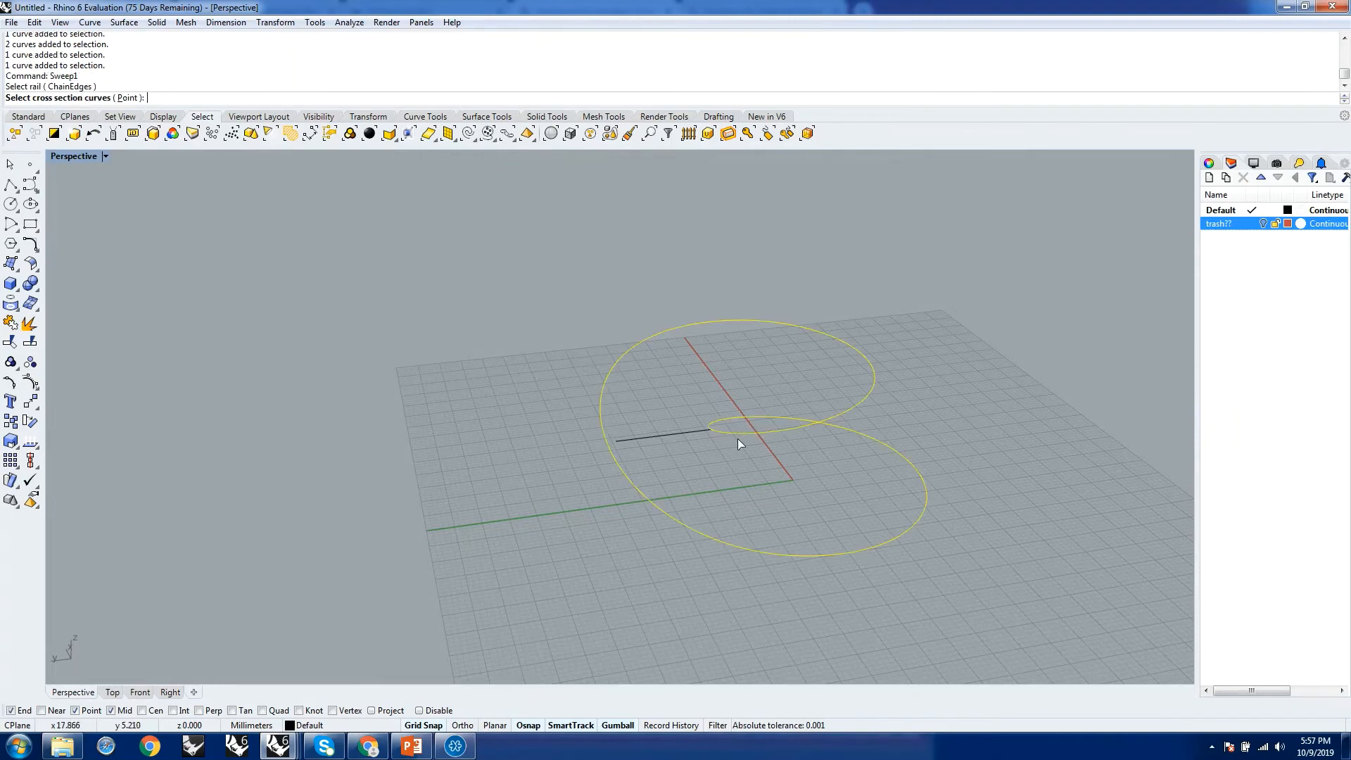
pyautogui.click(683, 434)
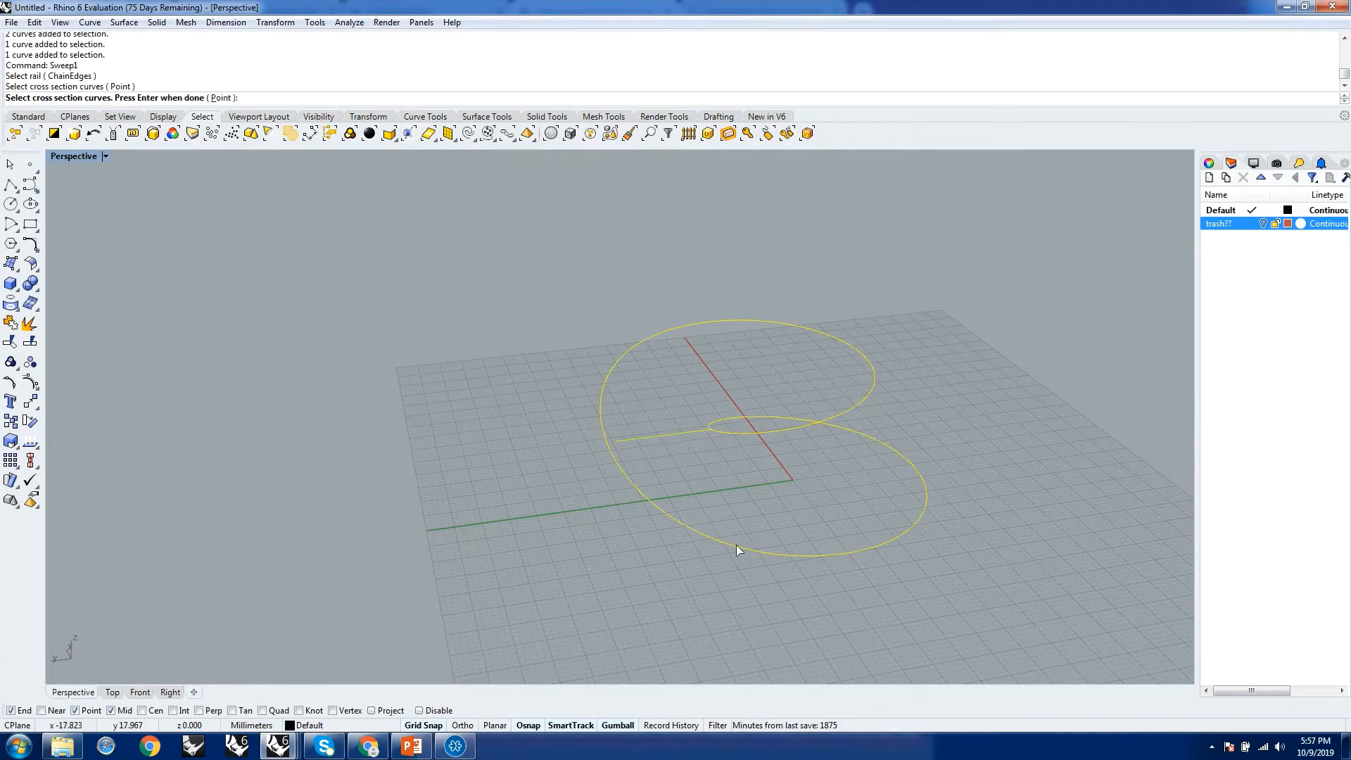
pyautogui.press('Return')
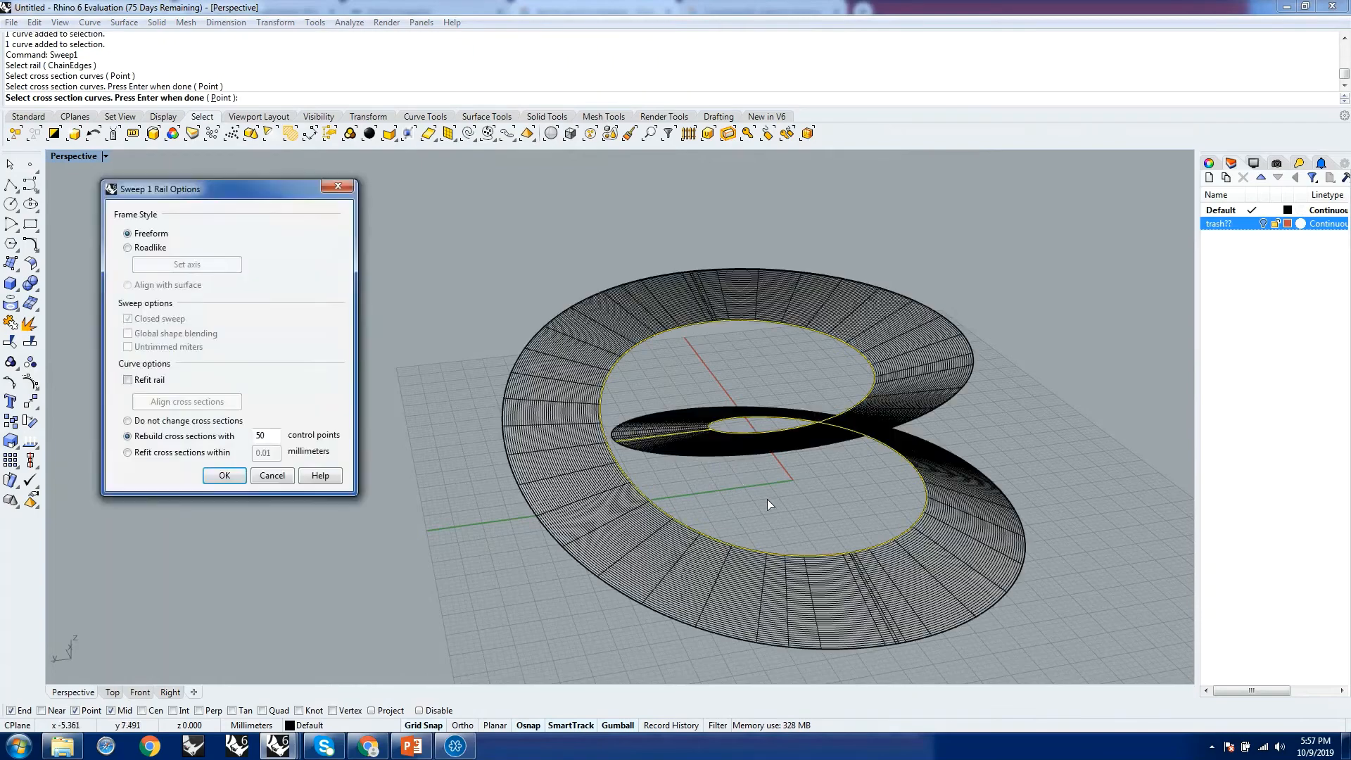
# Examine the Freeform sweep preview from the side and above to check how the band tilts around the loops
pyautogui.moveTo(1010, 436); pyautogui.dragTo(757, 437, button='right')
pyautogui.scroll(-7, 764, 443)
pyautogui.moveTo(835, 561); pyautogui.dragTo(820, 512, button='right')
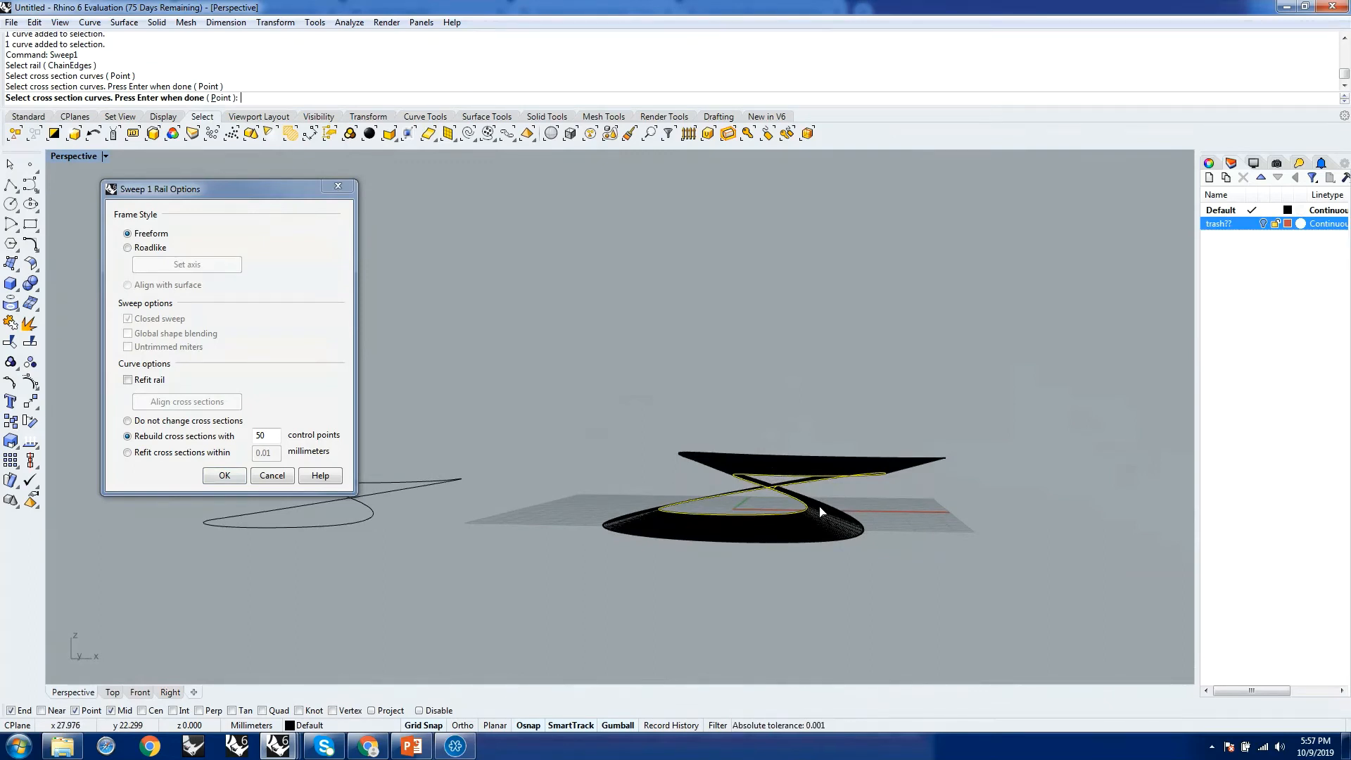
pyautogui.moveTo(684, 486); pyautogui.dragTo(769, 491, button='right')
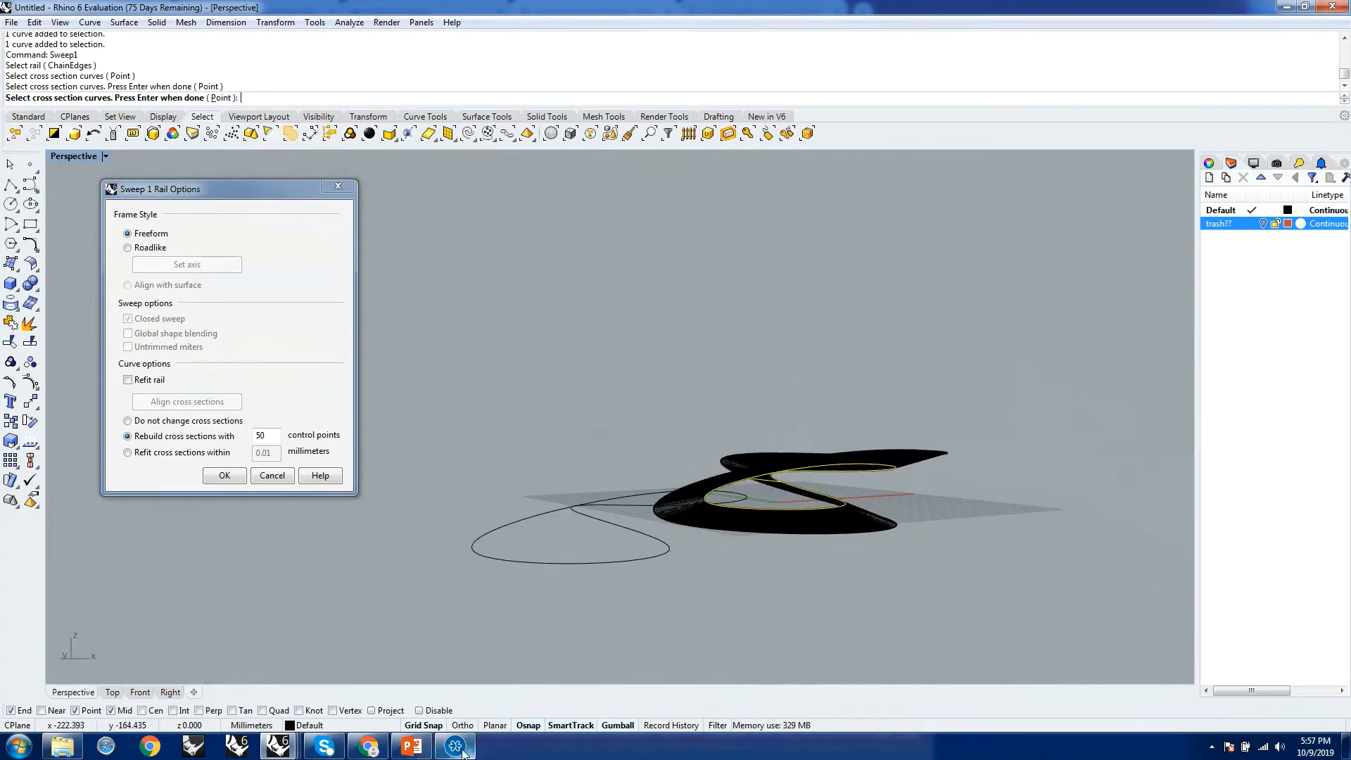
pyautogui.moveTo(884, 500); pyautogui.dragTo(889, 575, button='right')
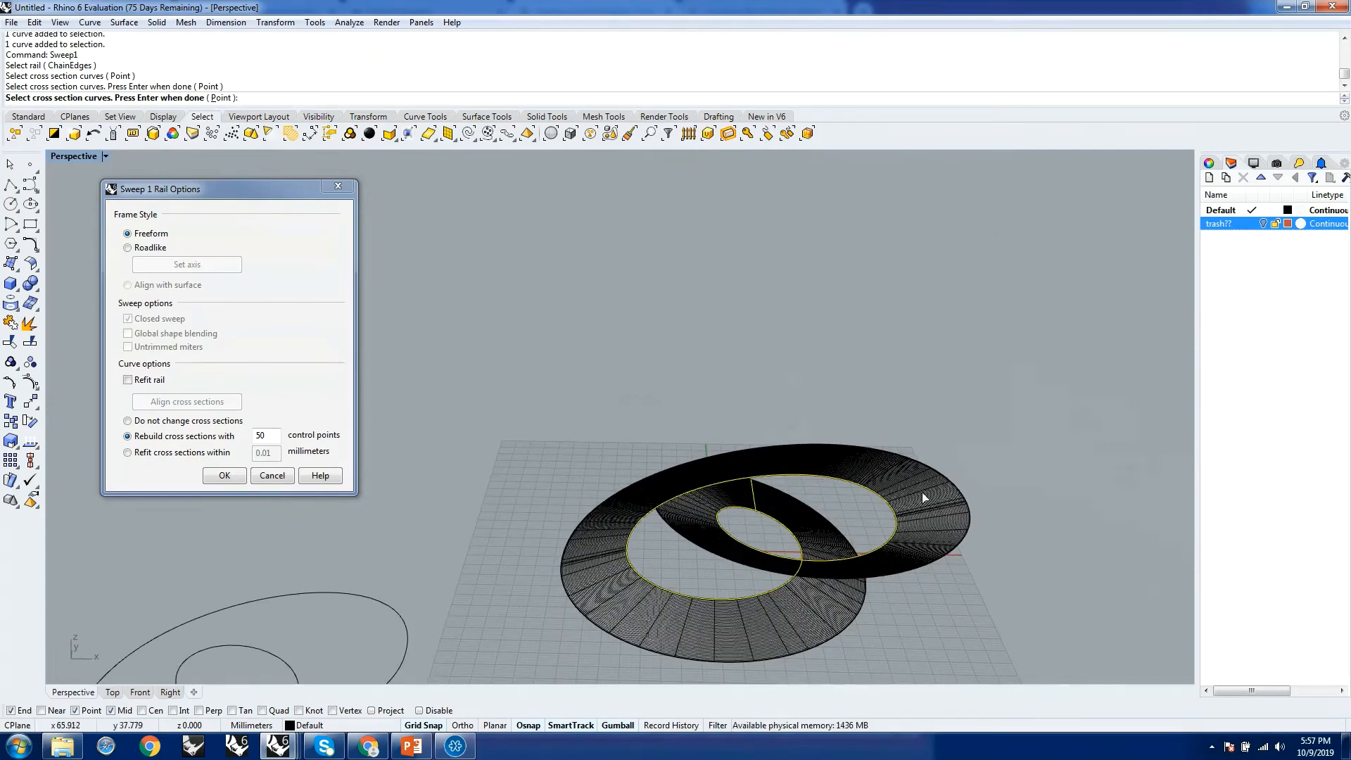
pyautogui.moveTo(767, 508); pyautogui.dragTo(735, 577, button='right')
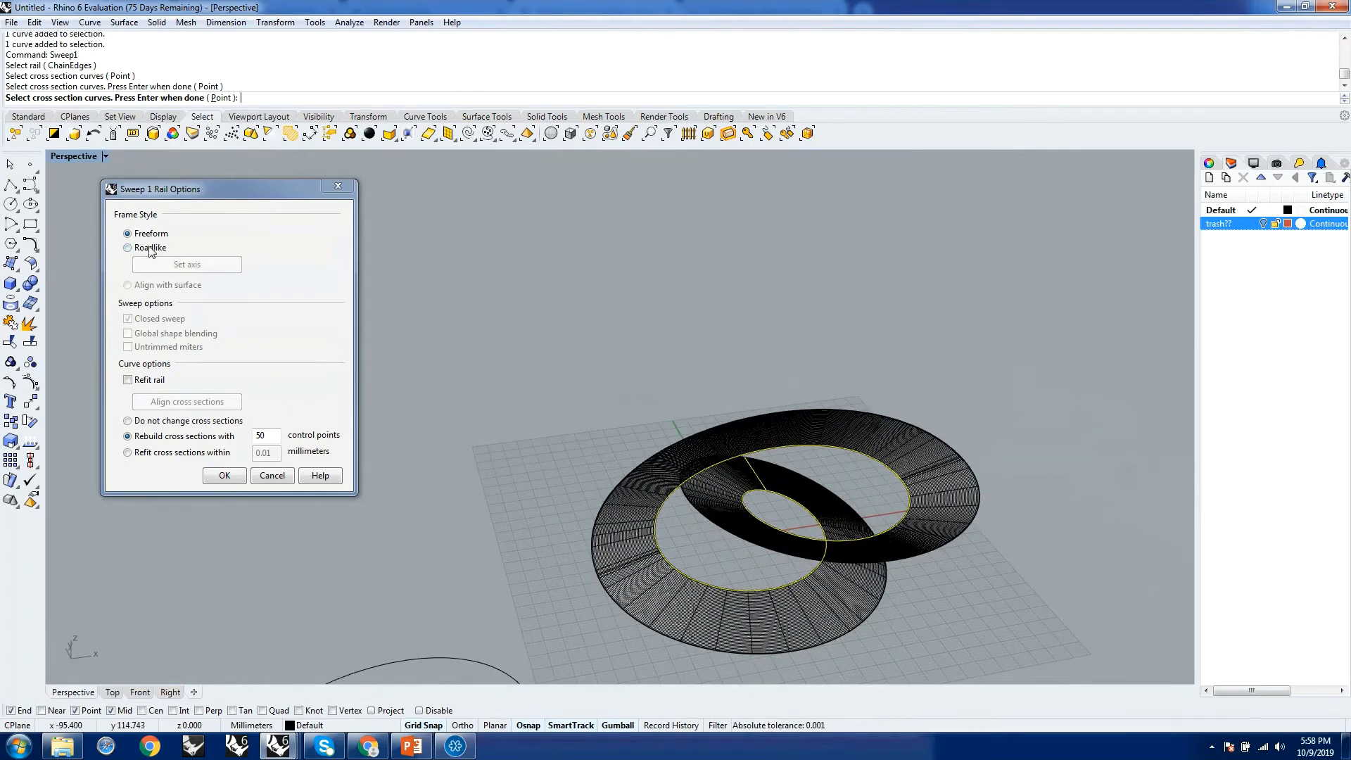
# Set the sweep's frame style to Roadlike and inspect the updated preview up close
pyautogui.click(128, 248)
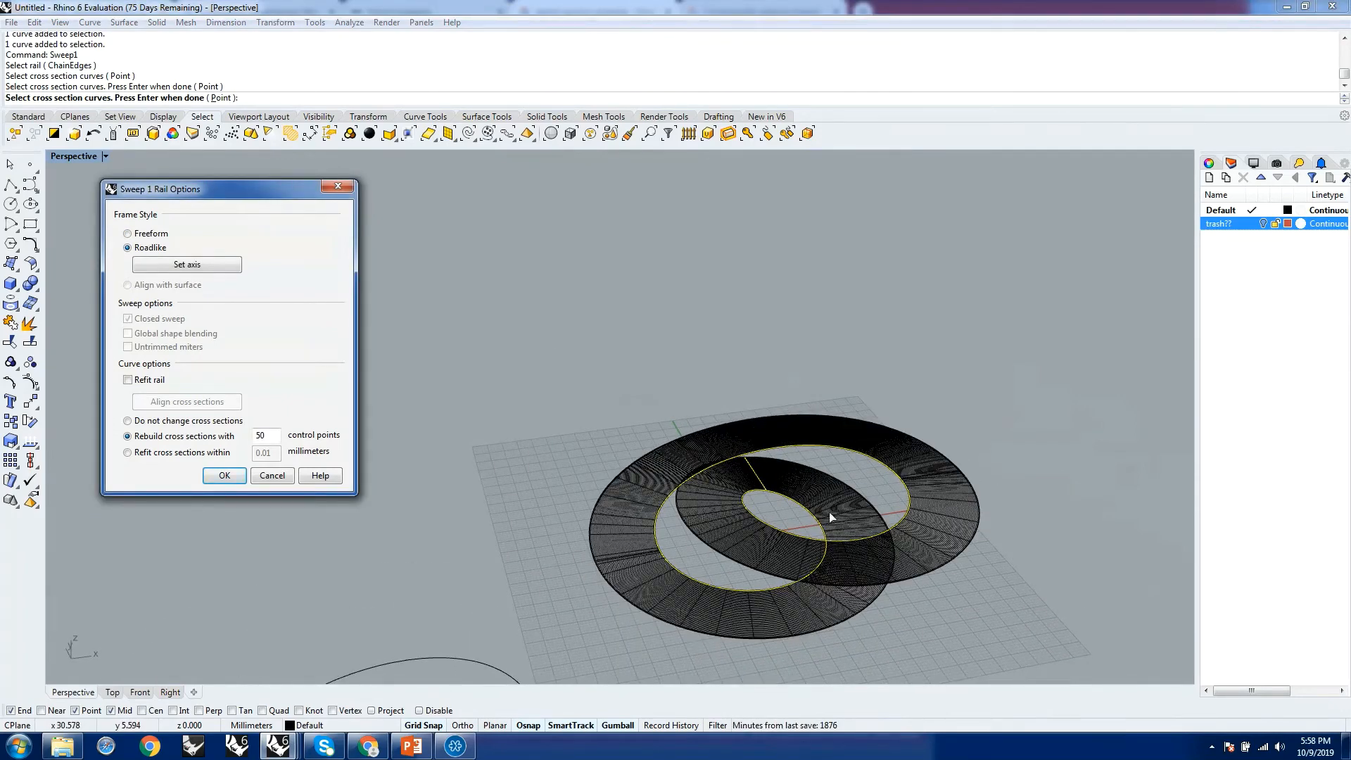
pyautogui.moveTo(836, 499); pyautogui.dragTo(800, 483, button='right')
pyautogui.scroll(3, 860, 540)
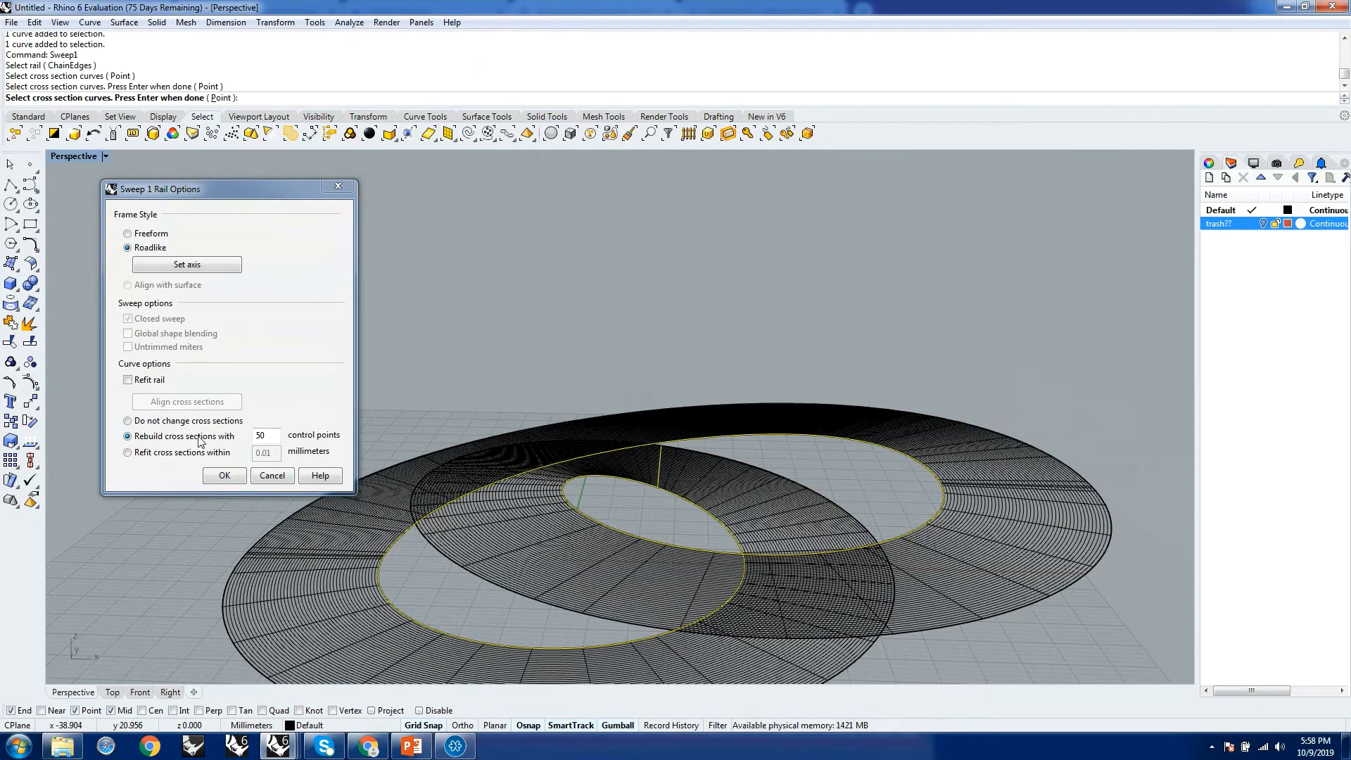
# Try the sweep with the cross sections left unchanged and inspect the preview
pyautogui.click(164, 420)
pyautogui.click(166, 421)
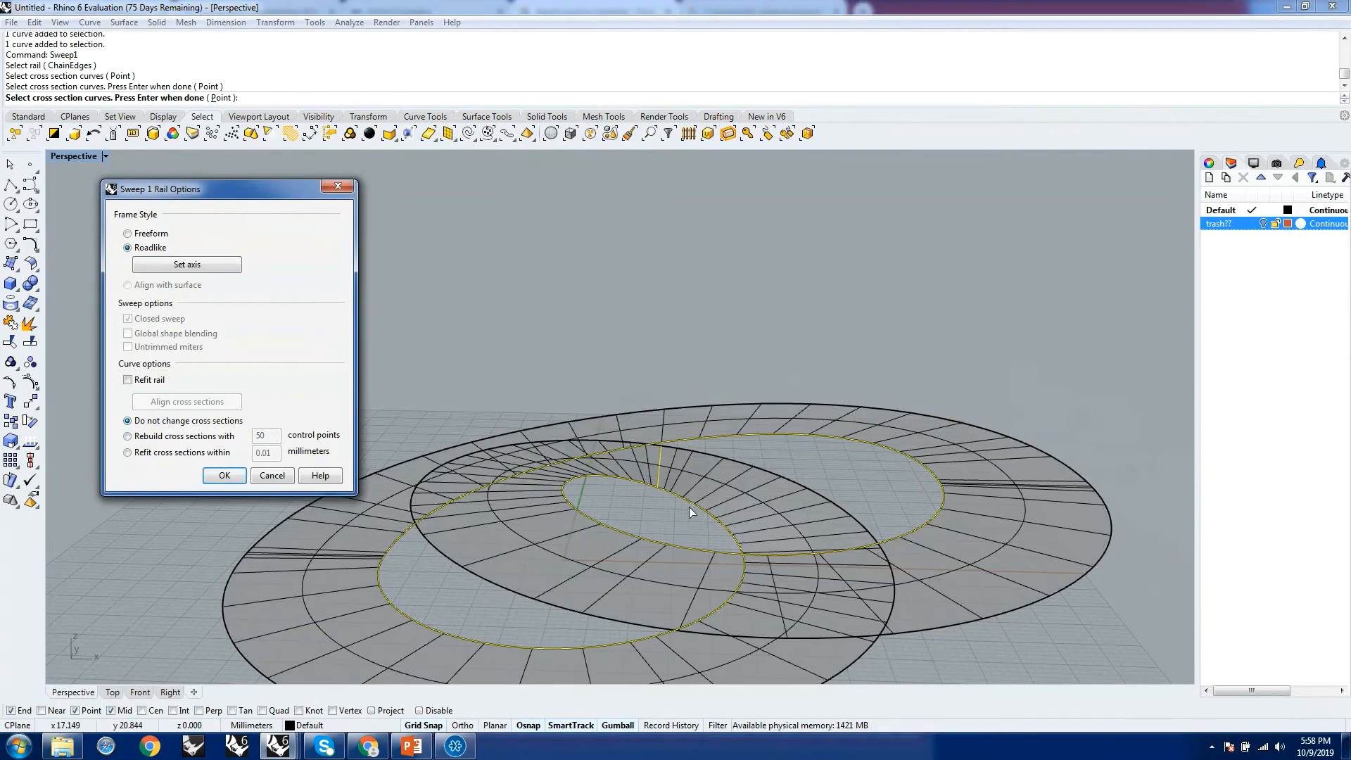
pyautogui.moveTo(746, 508)
pyautogui.mouseDown(button='right')
pyautogui.moveTo(786, 470)
pyautogui.moveTo(736, 507)
pyautogui.mouseUp(button='right')
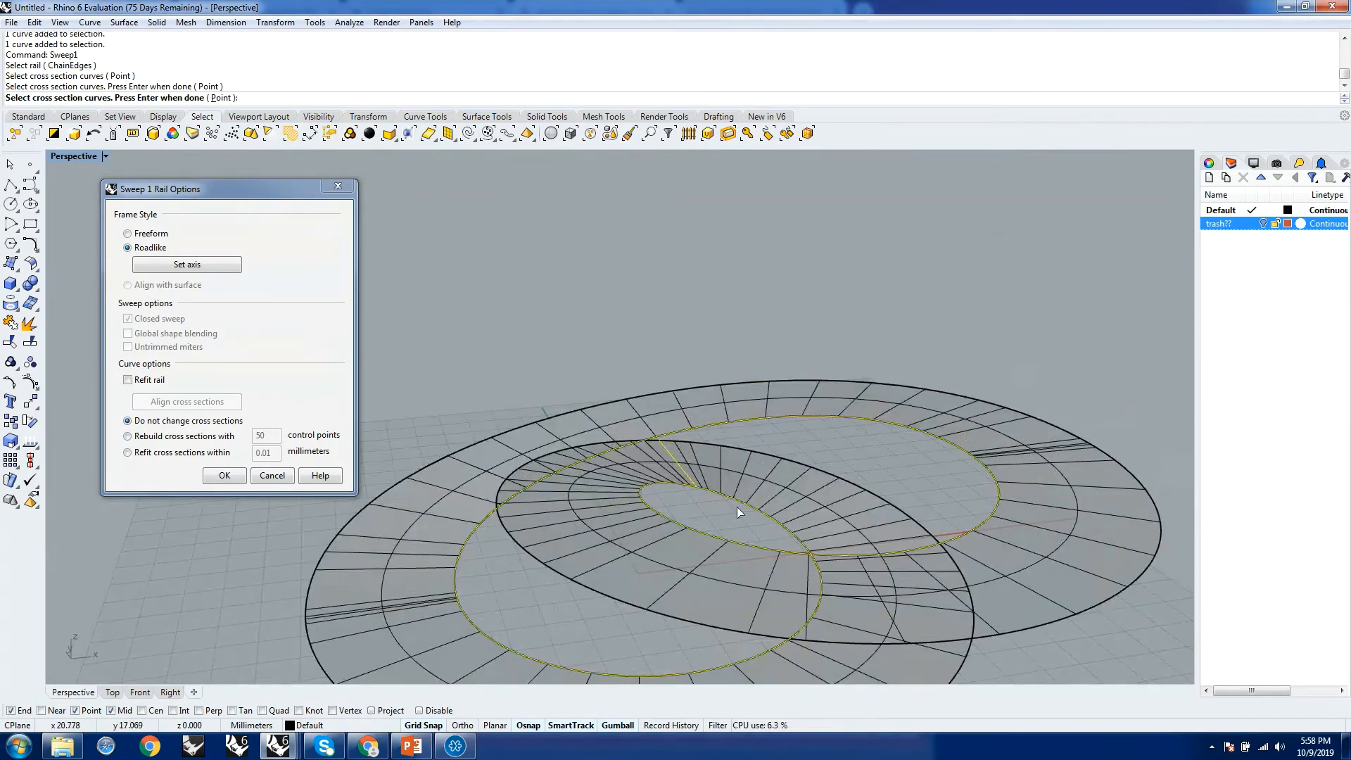
# Rebuild the sweep's cross sections with 50 control points and create the looping surface
pyautogui.click(181, 437)
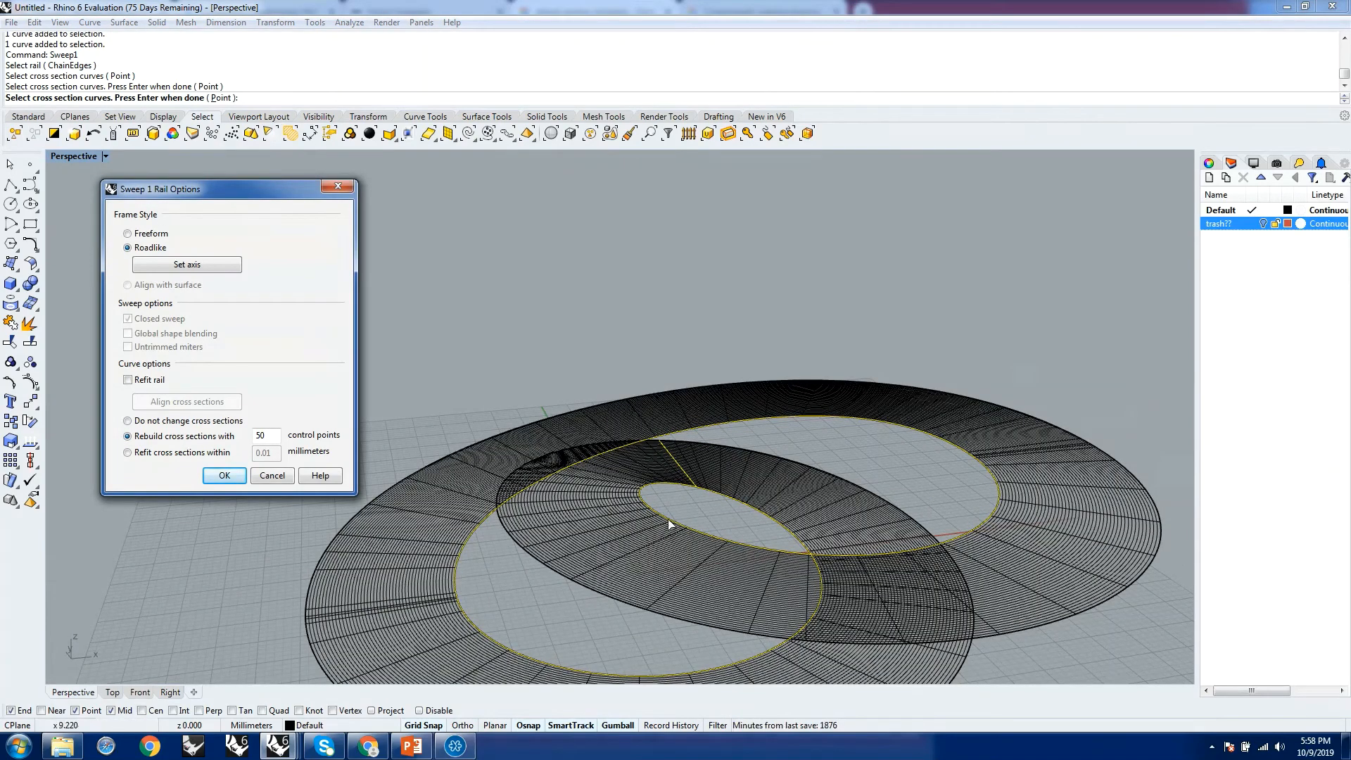
pyautogui.click(224, 476)
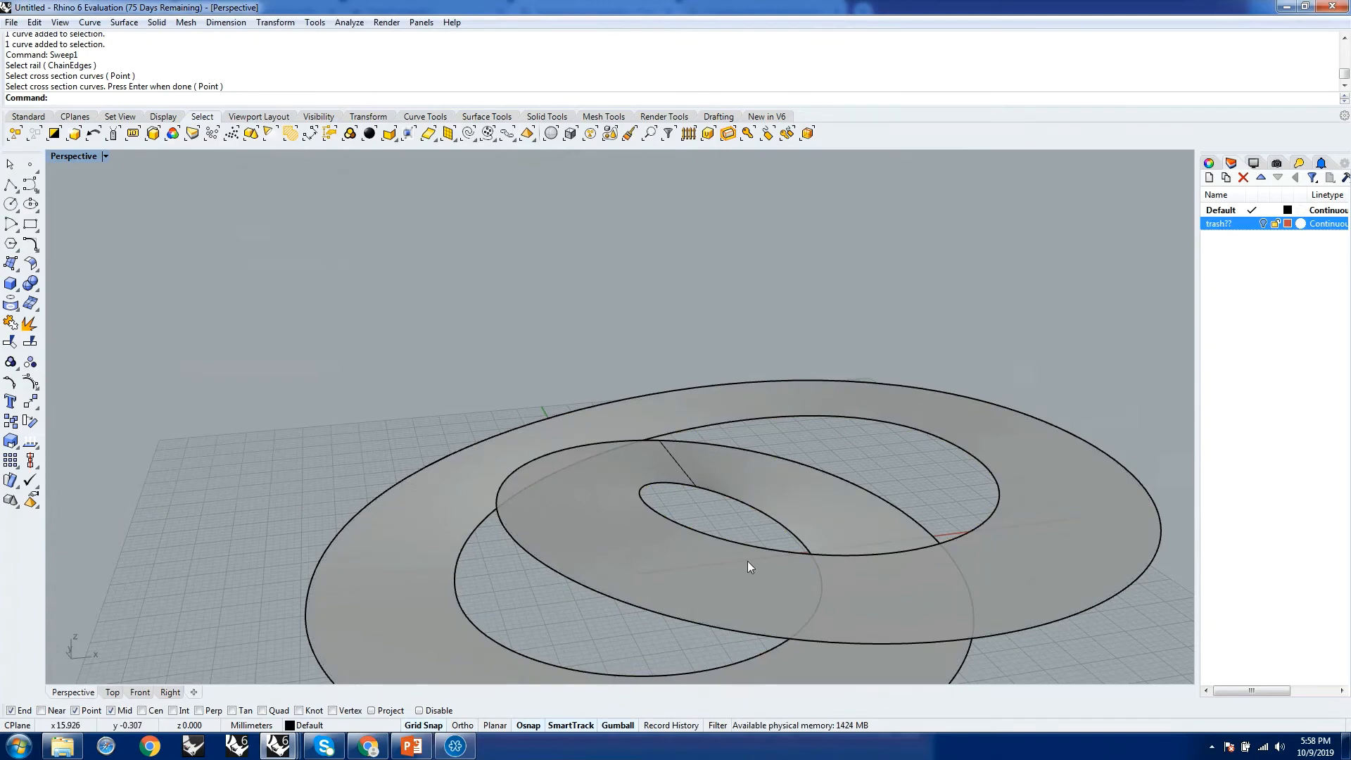
# Examine the swept surface from several angles and distances to check its continuity around both loops
pyautogui.moveTo(747, 560); pyautogui.dragTo(857, 519, button='right')
pyautogui.scroll(-6, 641, 457)
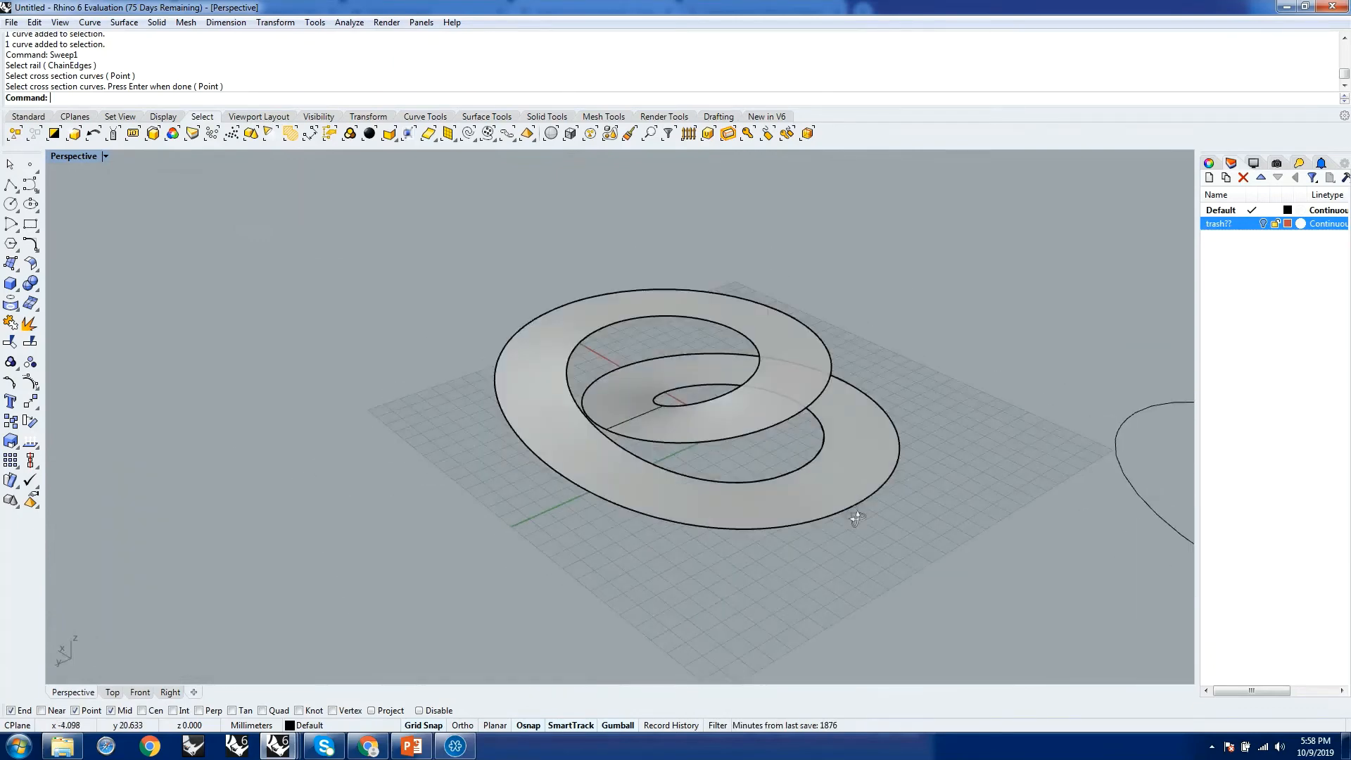
pyautogui.scroll(9, 691, 395)
pyautogui.moveTo(936, 493); pyautogui.dragTo(823, 455, button='right')
pyautogui.scroll(-9, 656, 483)
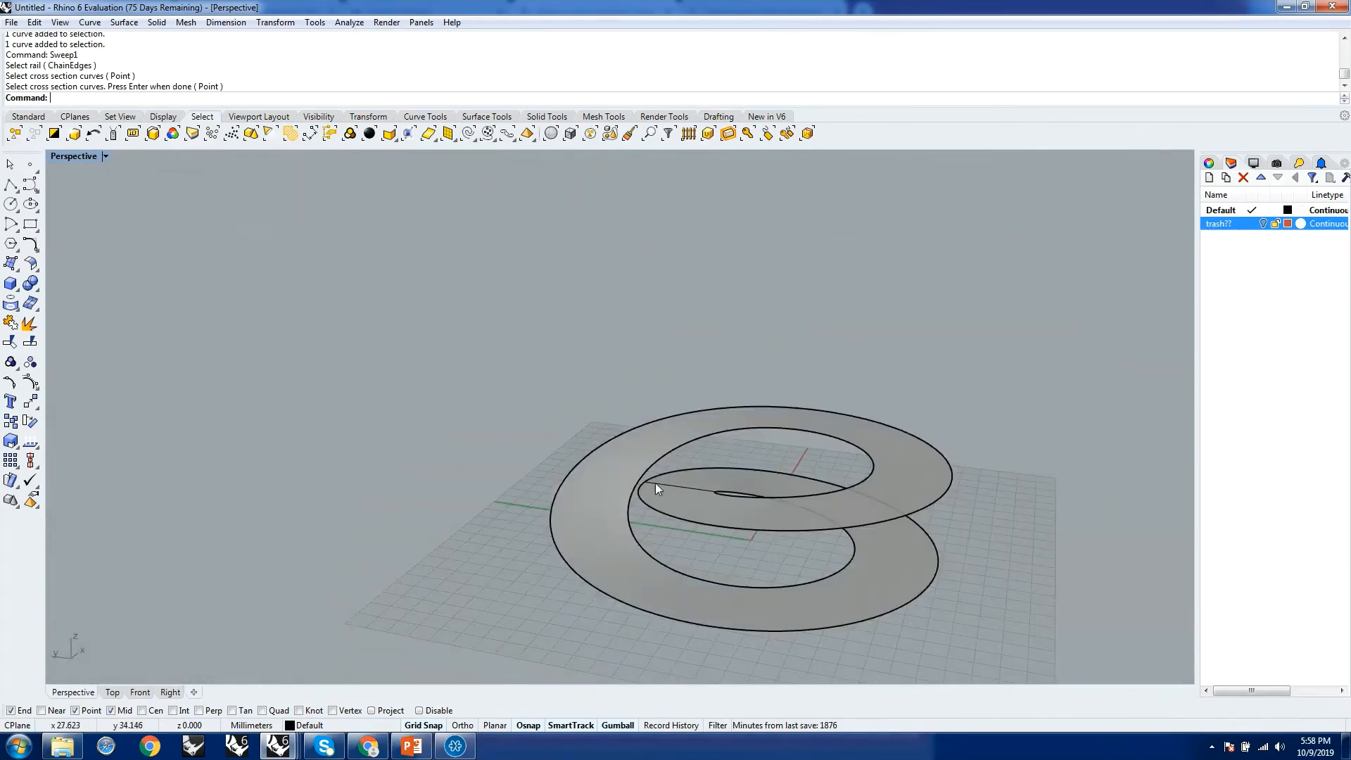
pyautogui.scroll(-4, 656, 483)
pyautogui.moveTo(796, 528); pyautogui.dragTo(587, 512, button='right')
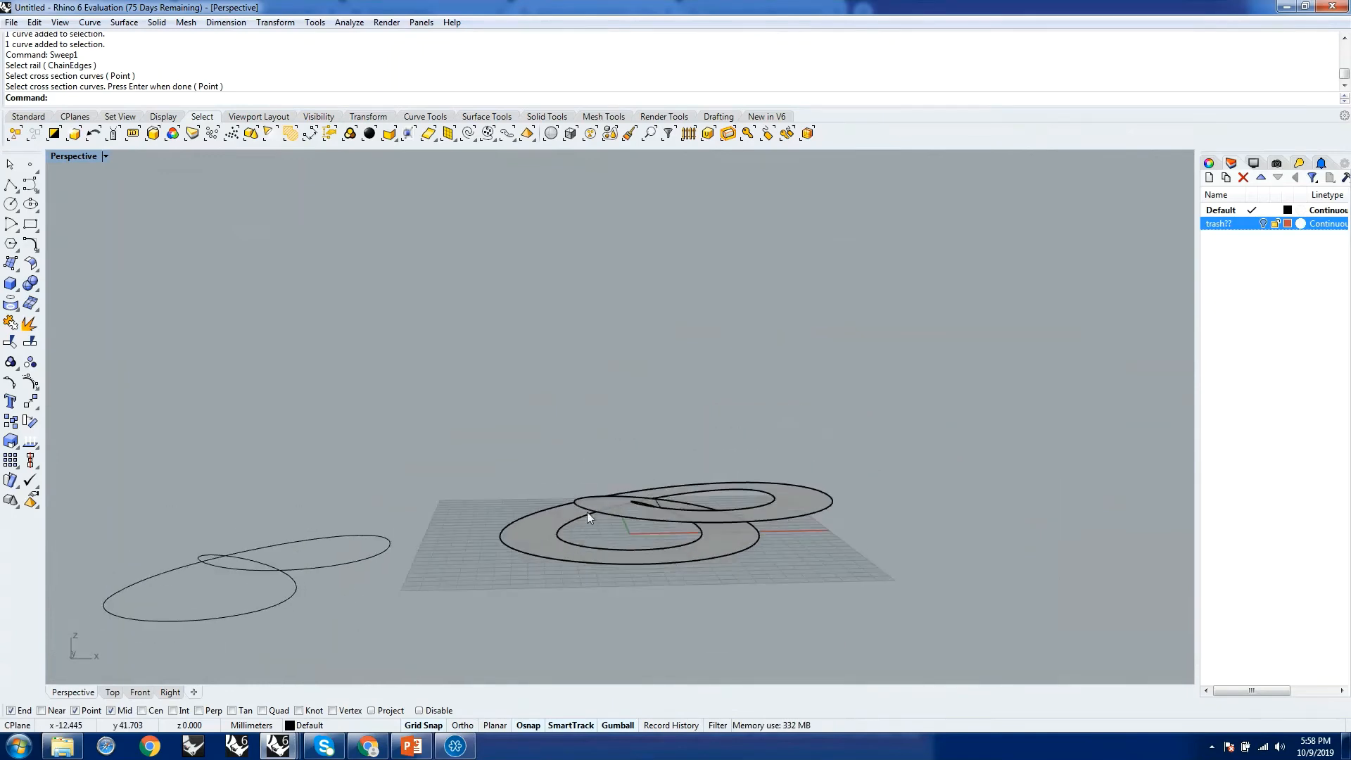
# Switch to Chrome to view the Danish pavilion's loop diagrams, and return to the Rhino model
pyautogui.click(370, 747)
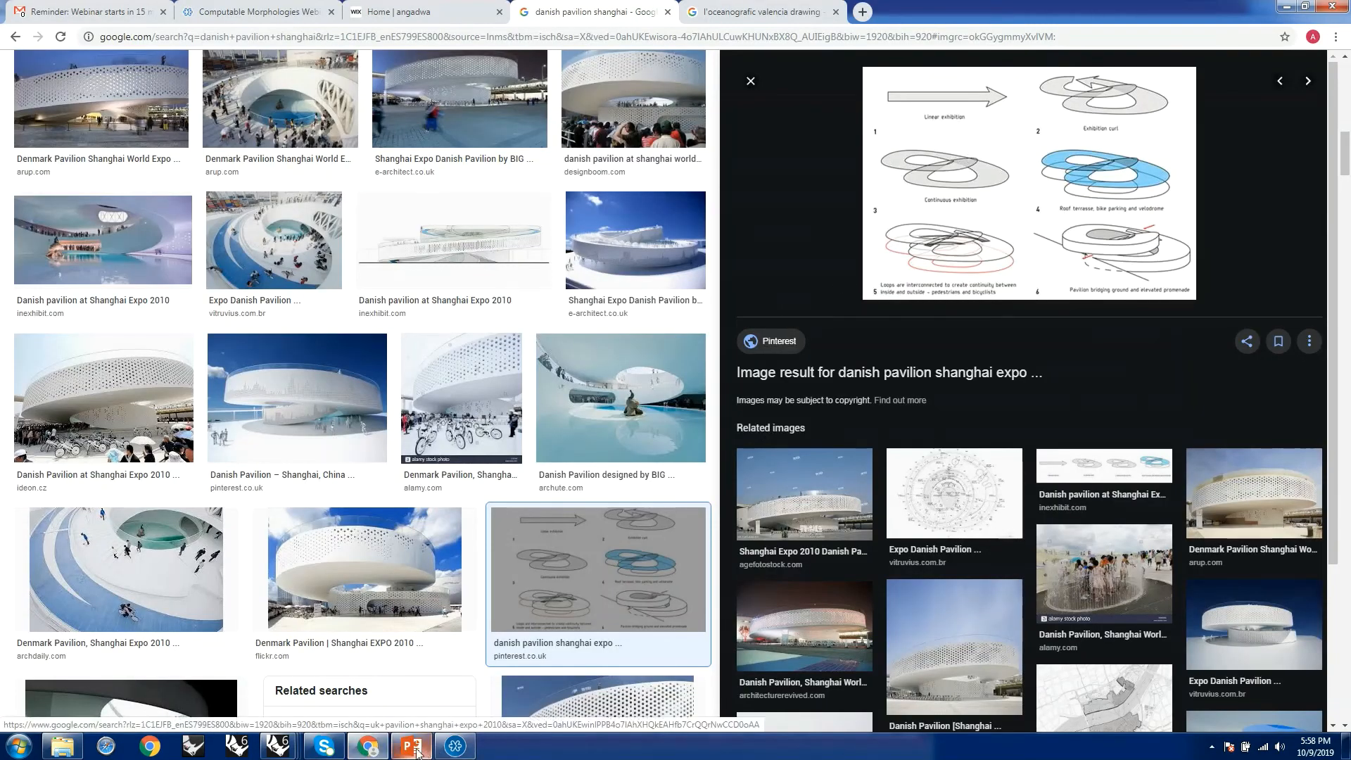
pyautogui.click(279, 747)
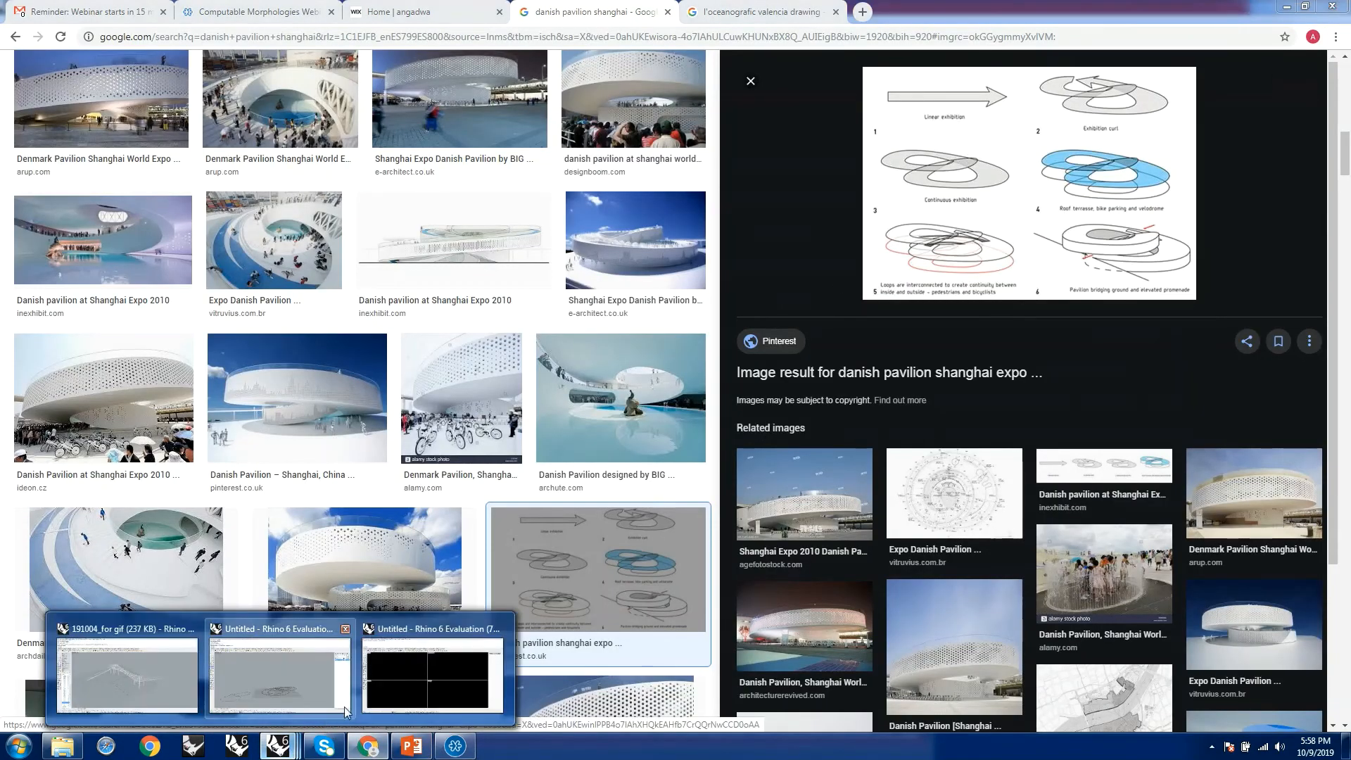
pyautogui.click(280, 677)
# Select the swept surface to check it as a single continuous surface, and clear the selection
pyautogui.moveTo(851, 534); pyautogui.dragTo(817, 562, button='right')
pyautogui.scroll(4, 818, 562)
pyautogui.click(823, 492)
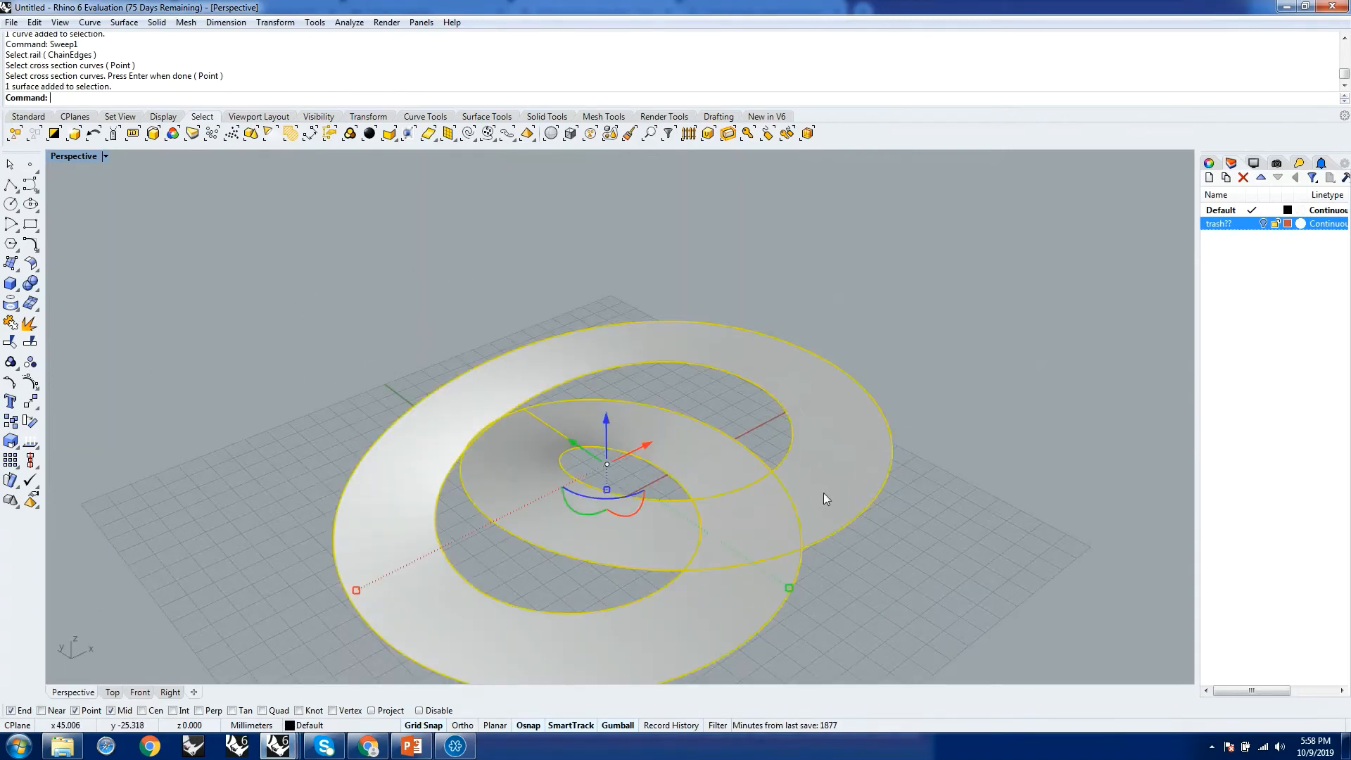
pyautogui.click(978, 521)
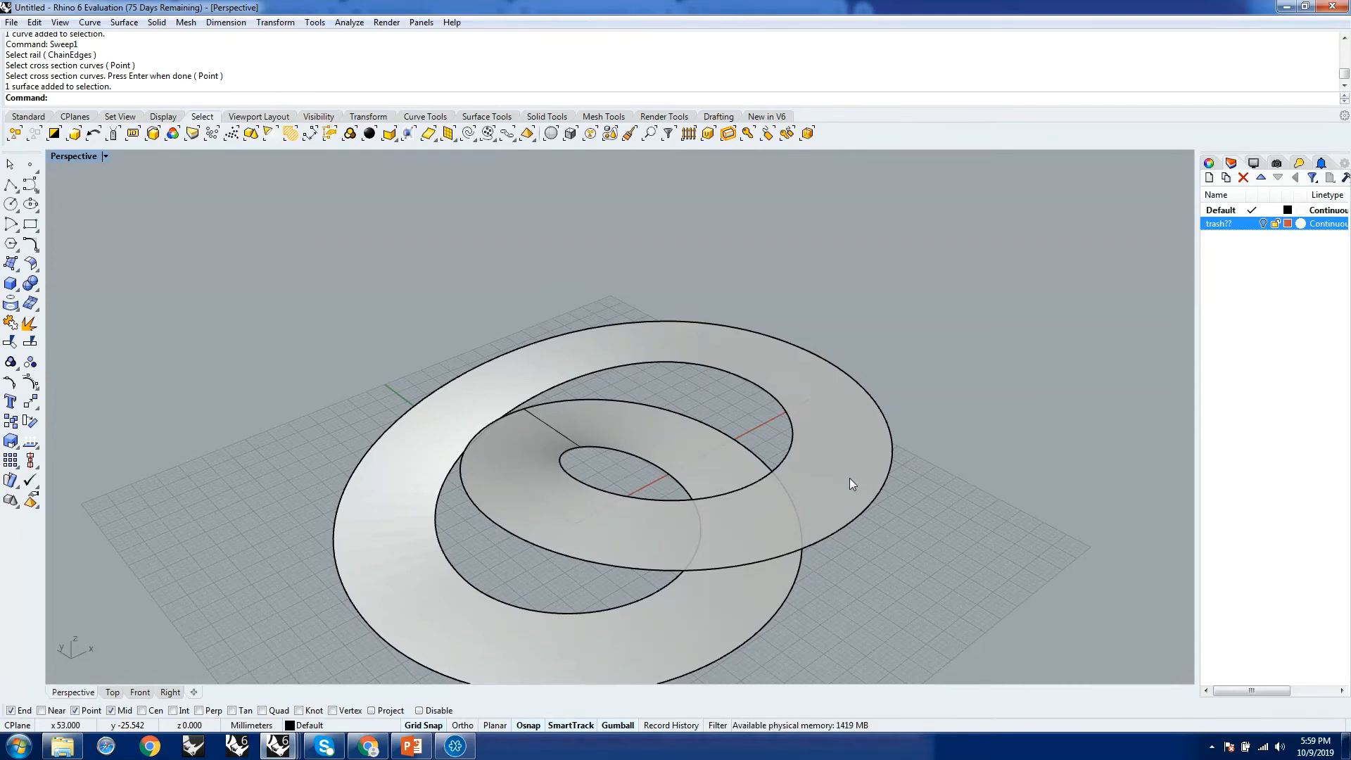
# Extrude the swept looping surface upward by 10 mm as a solid with ExtrudeSrf
pyautogui.write('ExtrudeS')
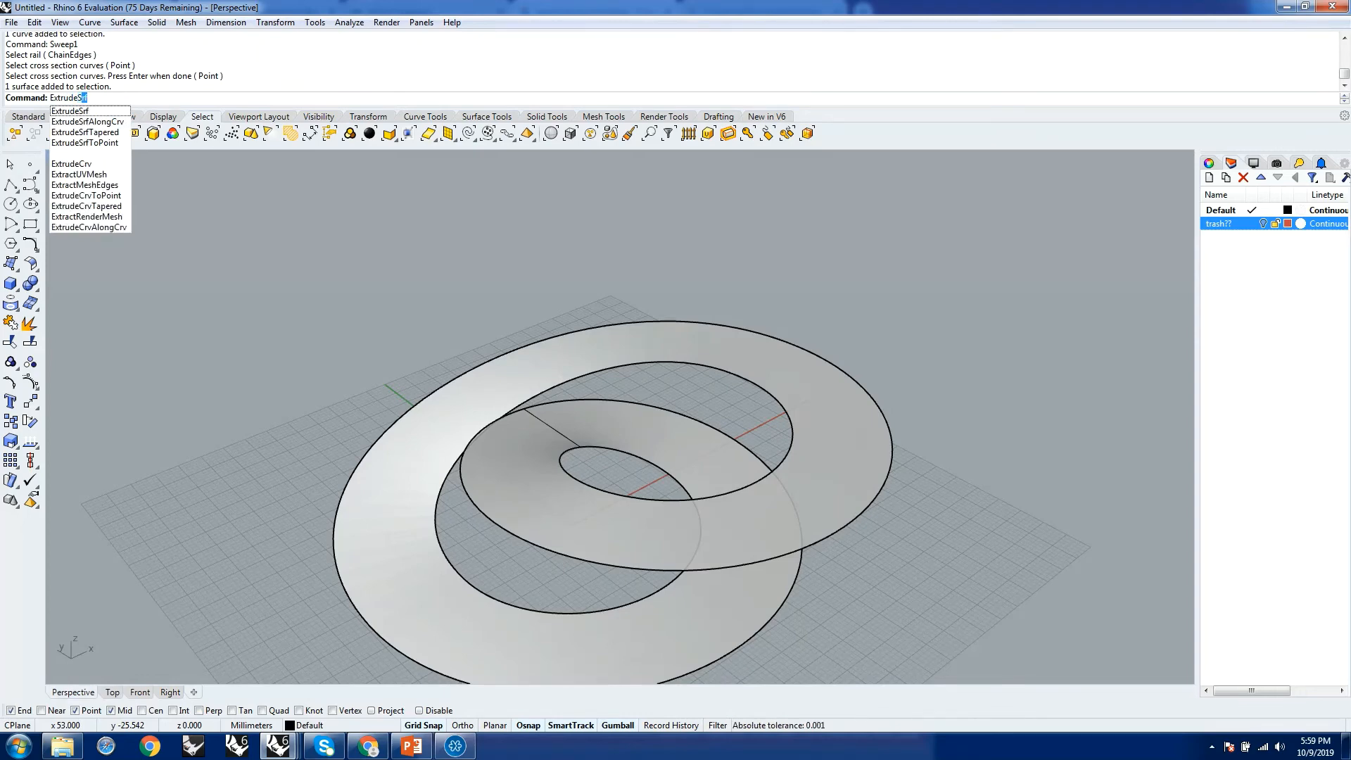
pyautogui.press('Return')
pyautogui.click(832, 480)
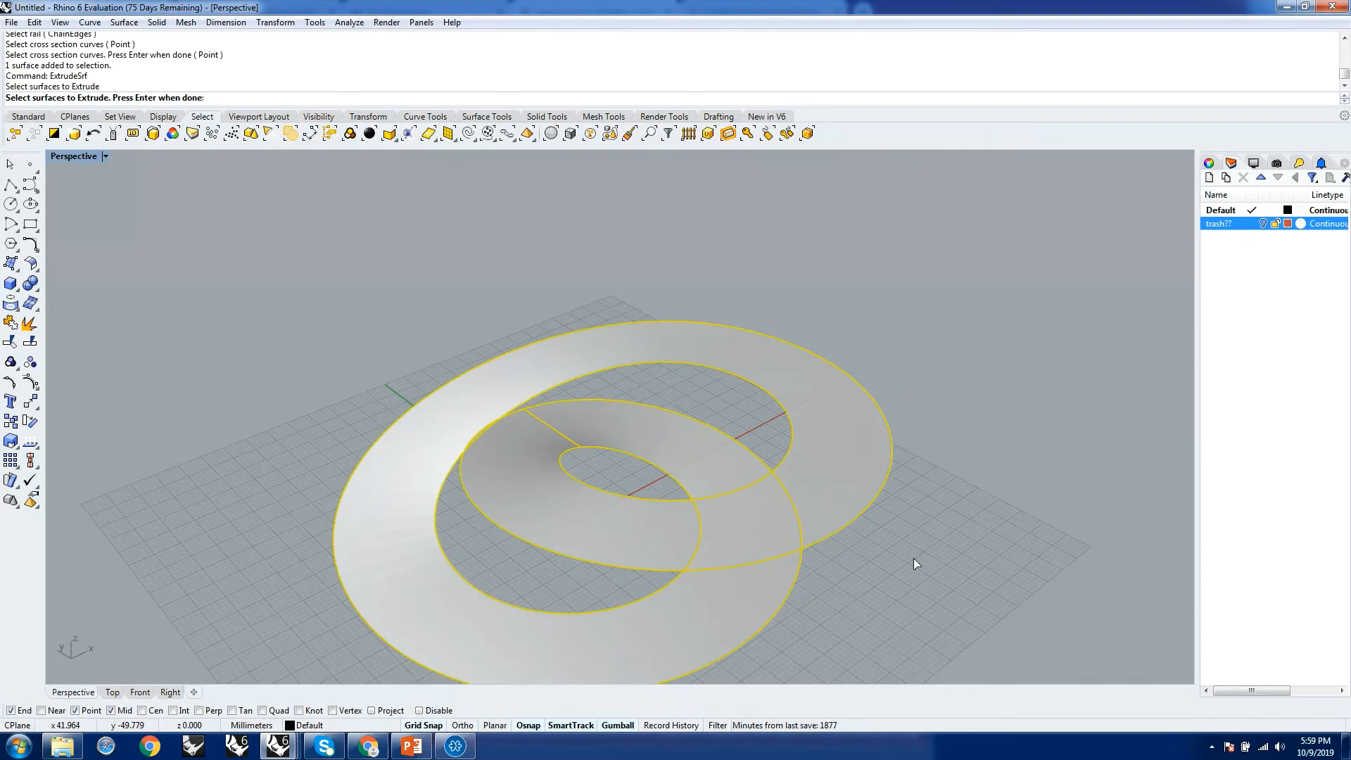
pyautogui.press('Return')
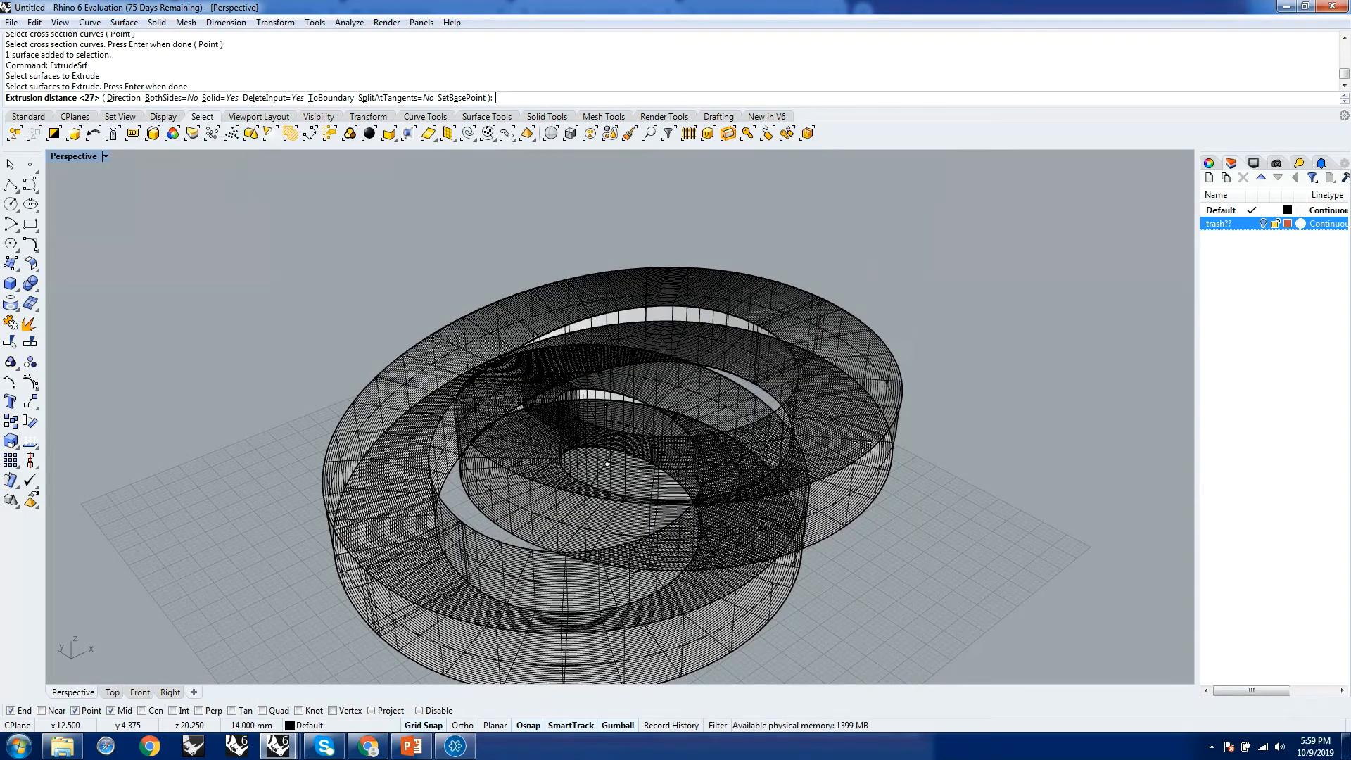
pyautogui.write('10')
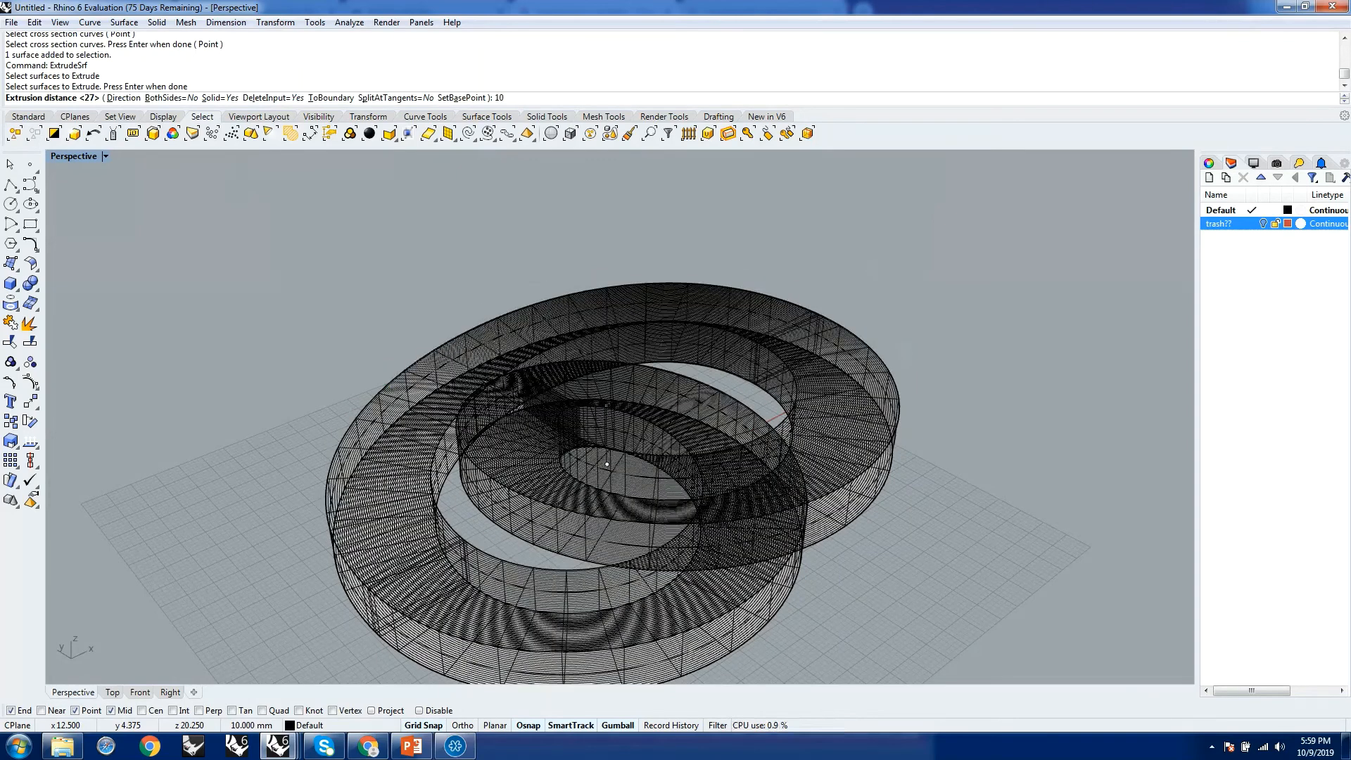
pyautogui.press('Return')
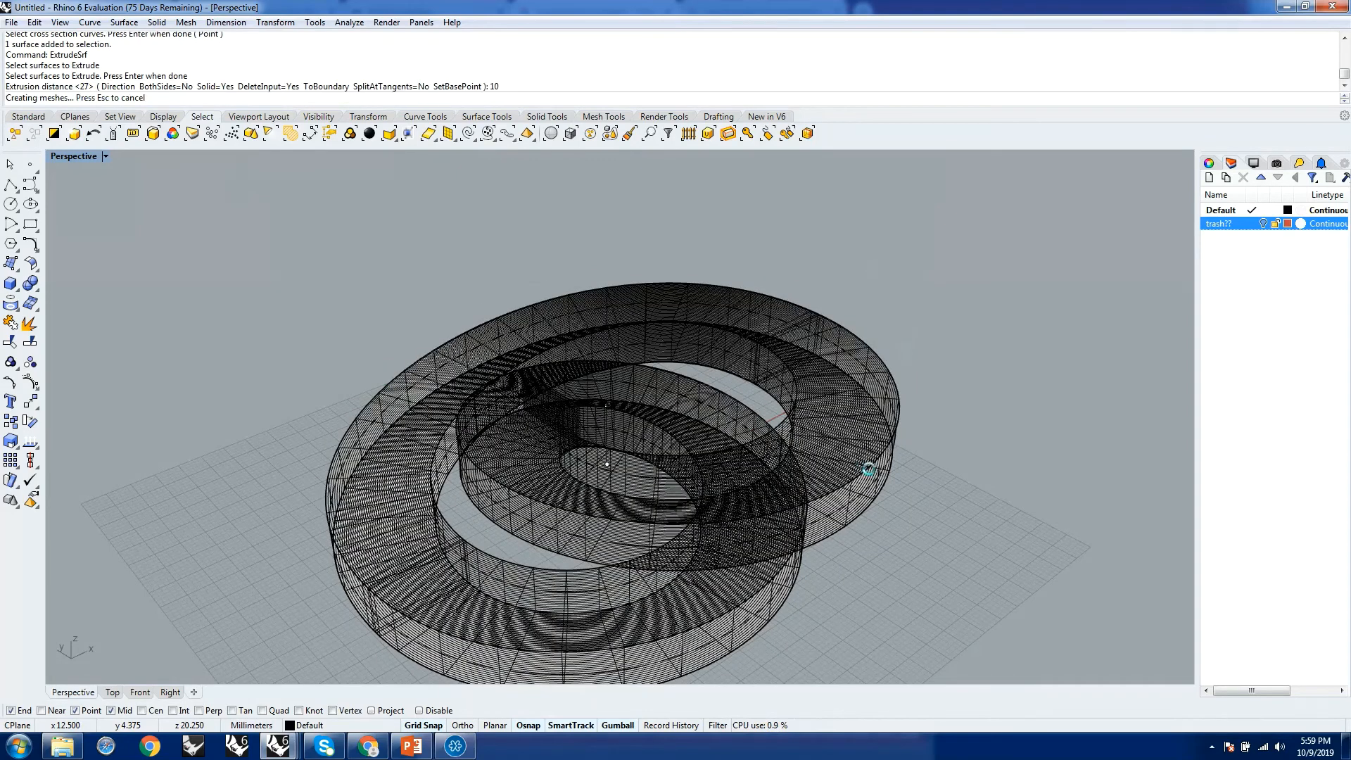
pyautogui.moveTo(939, 534)
pyautogui.mouseDown(button='right')
pyautogui.moveTo(763, 450)
pyautogui.moveTo(578, 475)
pyautogui.moveTo(773, 535)
pyautogui.moveTo(1013, 528)
pyautogui.moveTo(1085, 472)
pyautogui.moveTo(1010, 504)
pyautogui.moveTo(528, 546)
pyautogui.moveTo(422, 594)
pyautogui.moveTo(890, 603)
pyautogui.moveTo(995, 492)
pyautogui.moveTo(919, 446)
pyautogui.moveTo(943, 532)
pyautogui.moveTo(926, 534)
pyautogui.mouseUp(button='right')
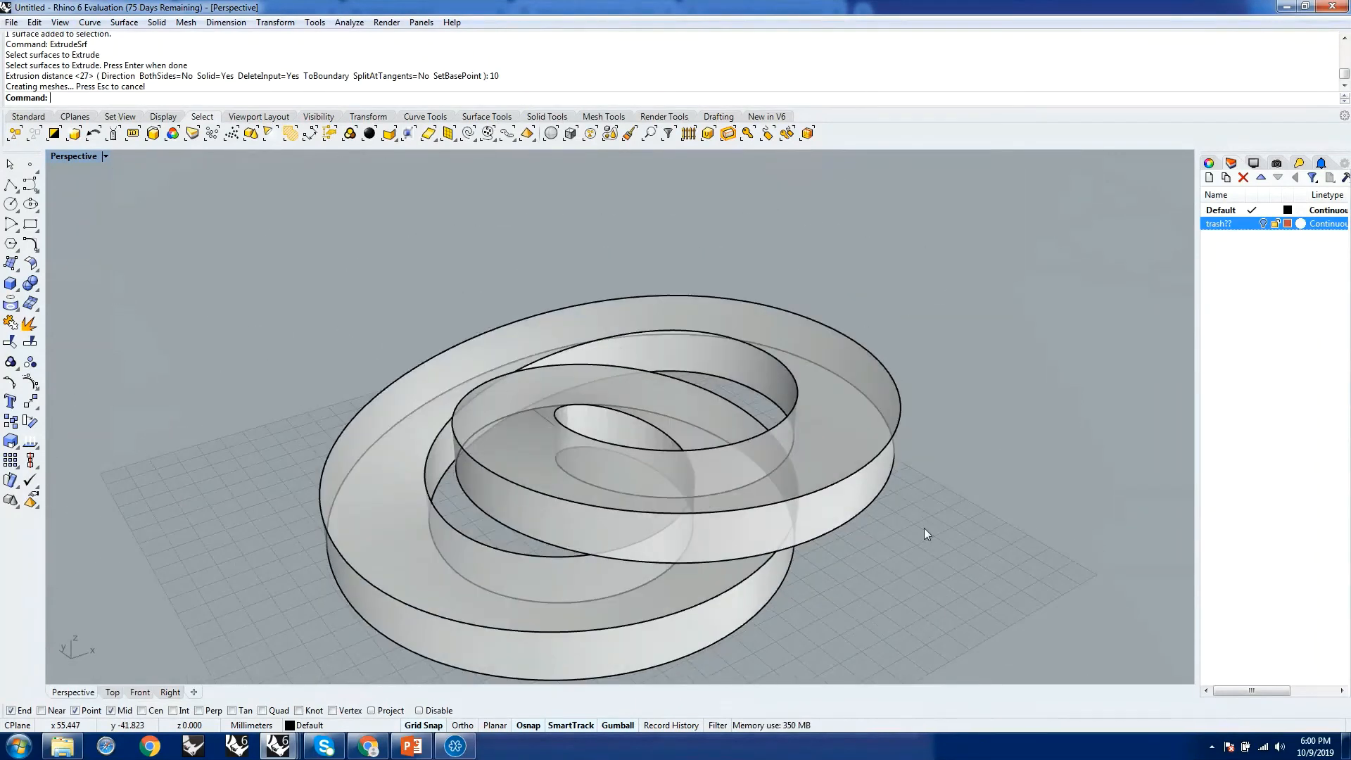
# Switch to Chrome to view the e-architect night photo of the Danish pavilion as a reference, and return to the Rhino model
pyautogui.scroll(-5, 926, 533)
pyautogui.moveTo(646, 543); pyautogui.dragTo(510, 671, button='right')
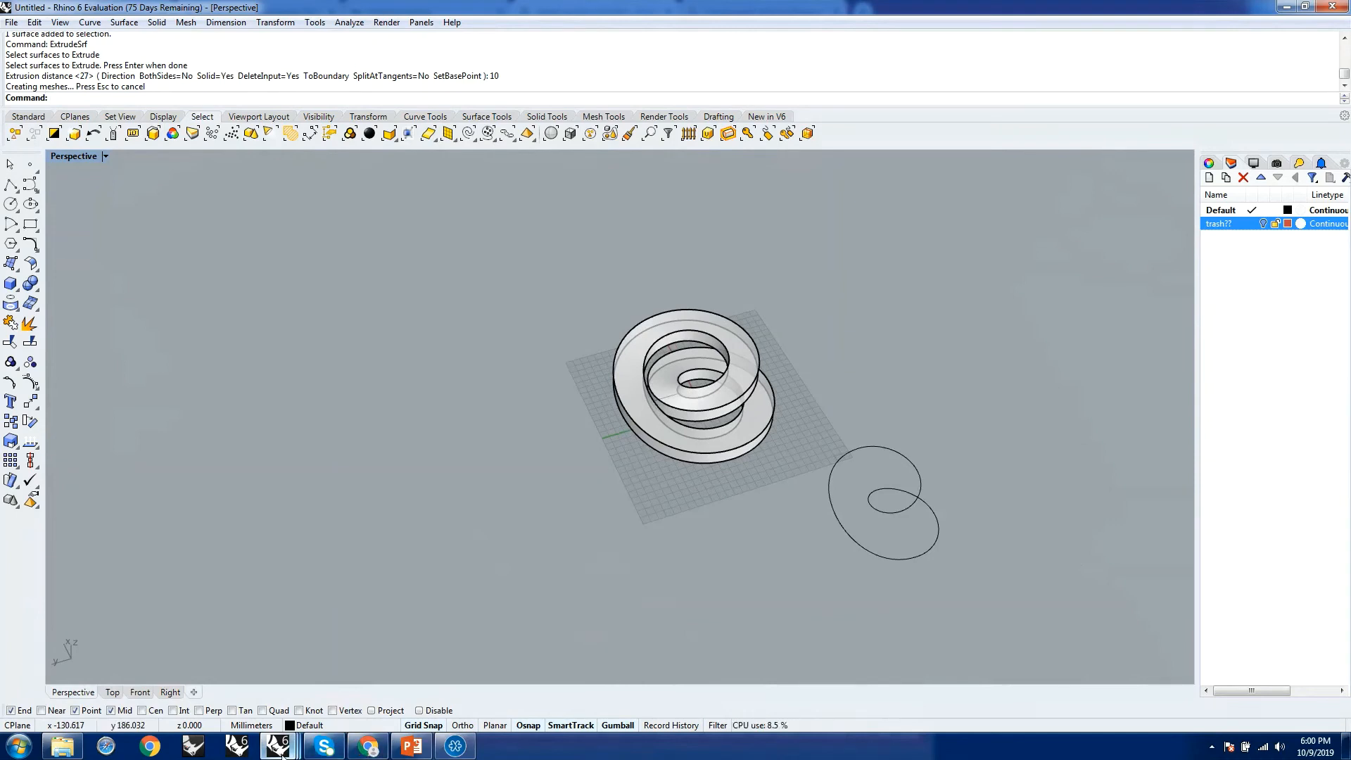
pyautogui.click(369, 747)
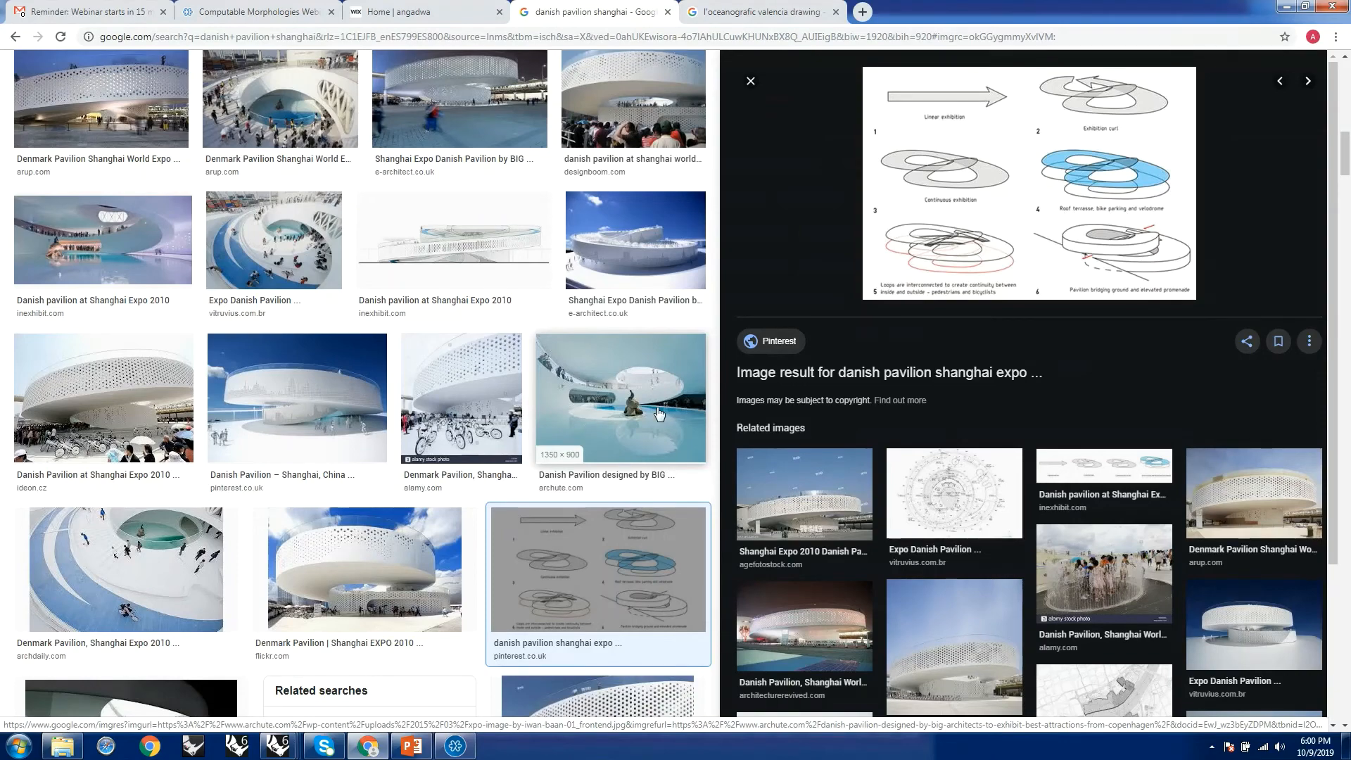
pyautogui.scroll(1, 658, 414)
pyautogui.scroll(3, 658, 415)
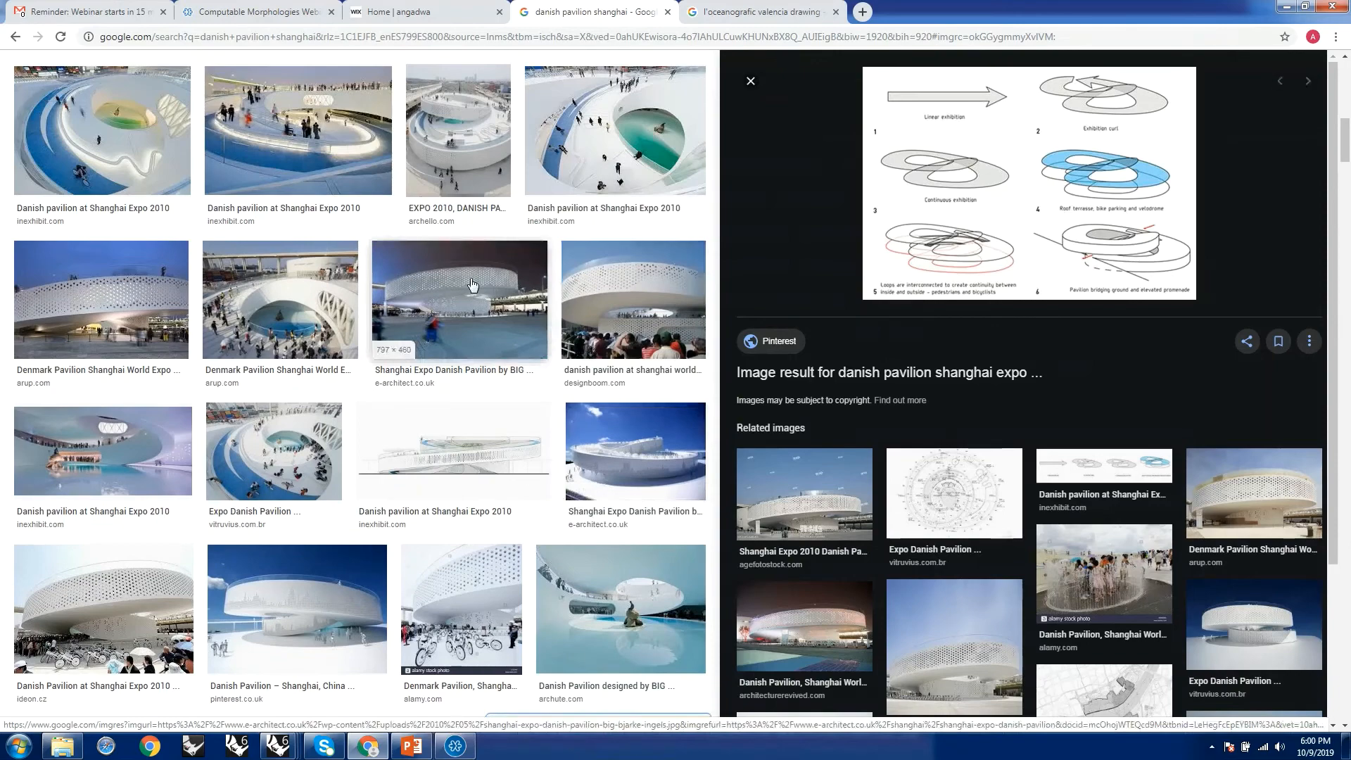
pyautogui.click(471, 284)
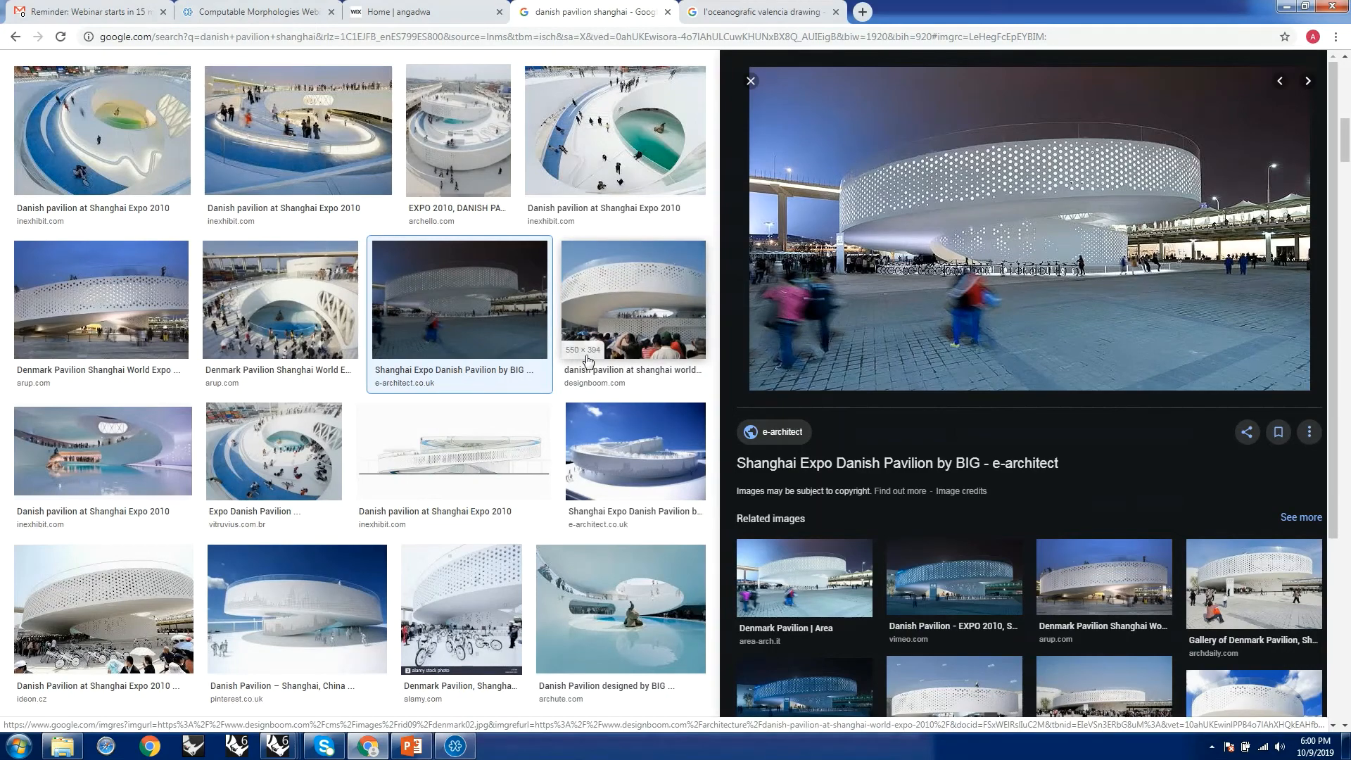
pyautogui.scroll(-4, 588, 361)
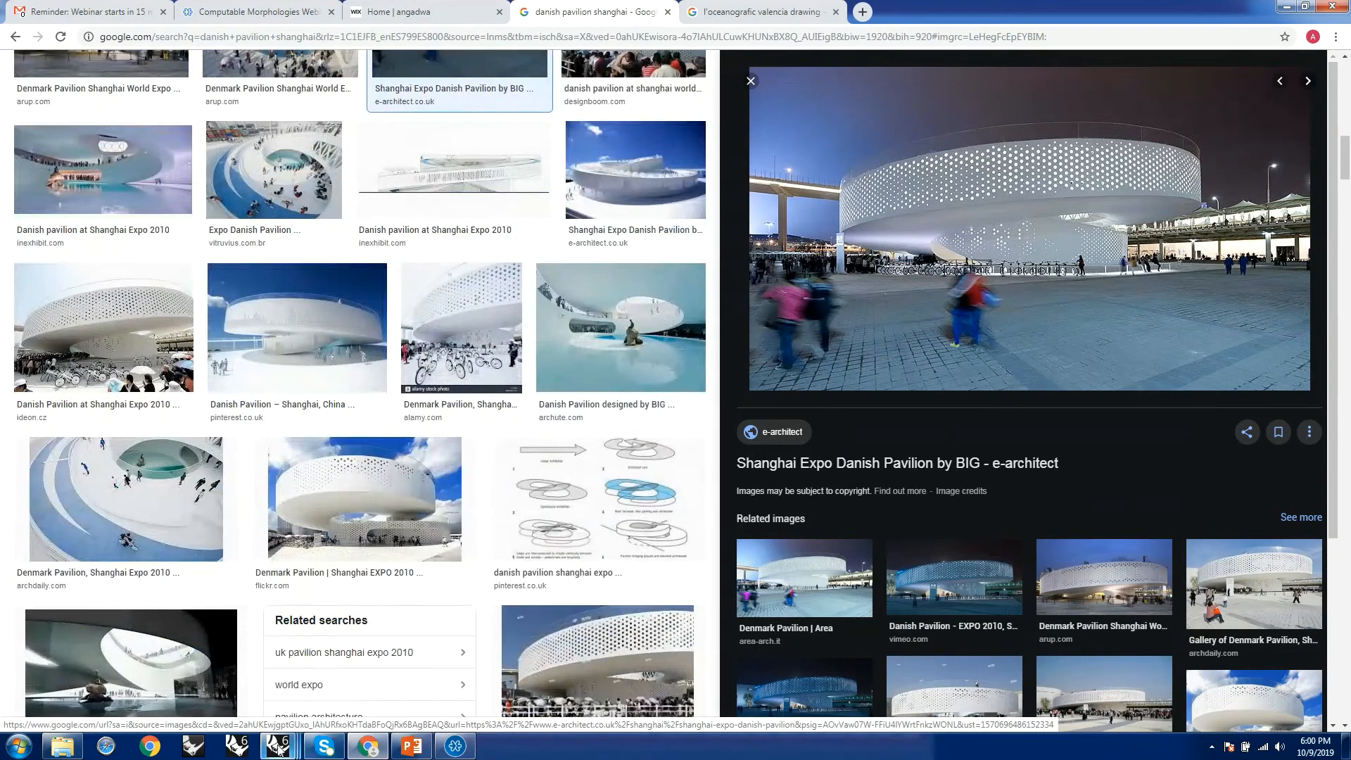
pyautogui.moveTo(298, 736)
pyautogui.click(324, 674)
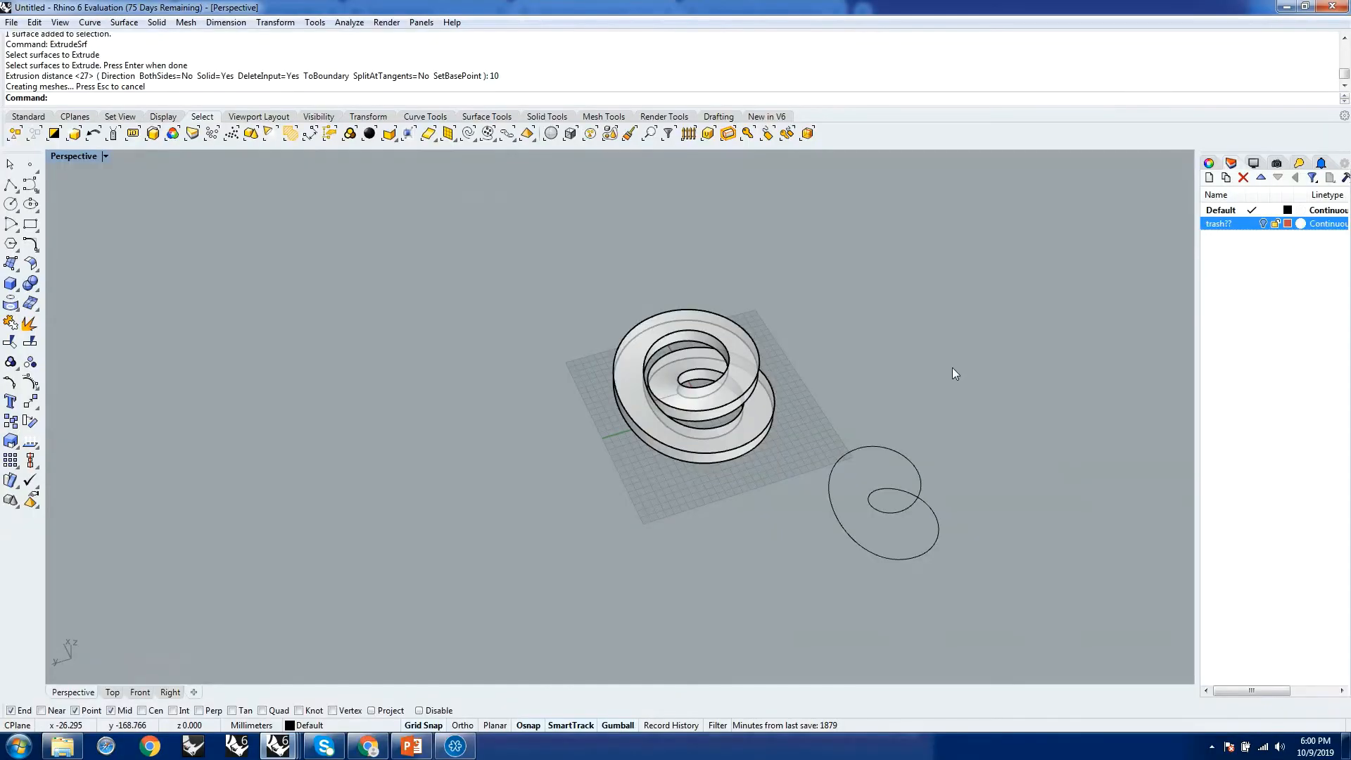
# Examine the extruded looping solid from low, high and close viewpoints to see how the two levels connect
pyautogui.moveTo(952, 367); pyautogui.dragTo(665, 310, button='right')
pyautogui.scroll(-4, 667, 344)
pyautogui.scroll(13, 686, 472)
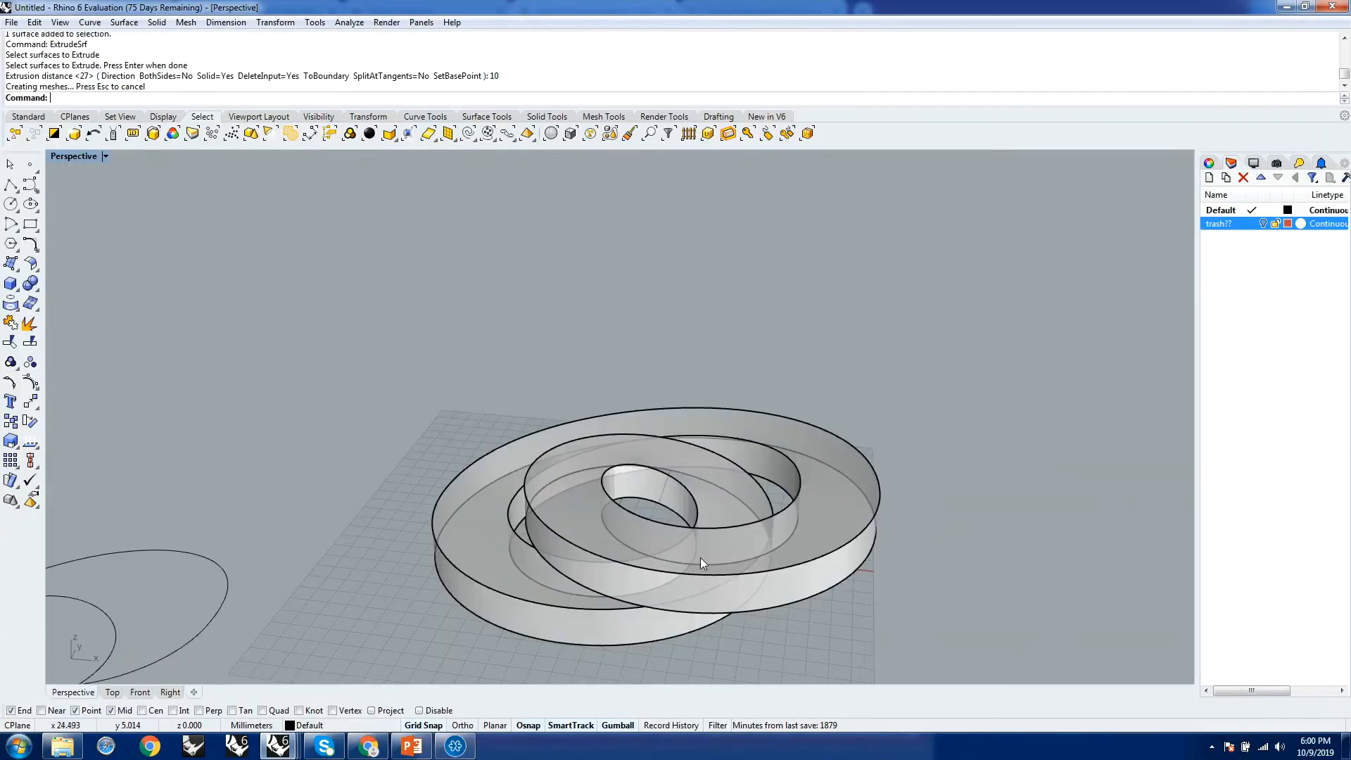
pyautogui.scroll(-4, 704, 506)
pyautogui.moveTo(720, 522); pyautogui.dragTo(758, 511, button='right')
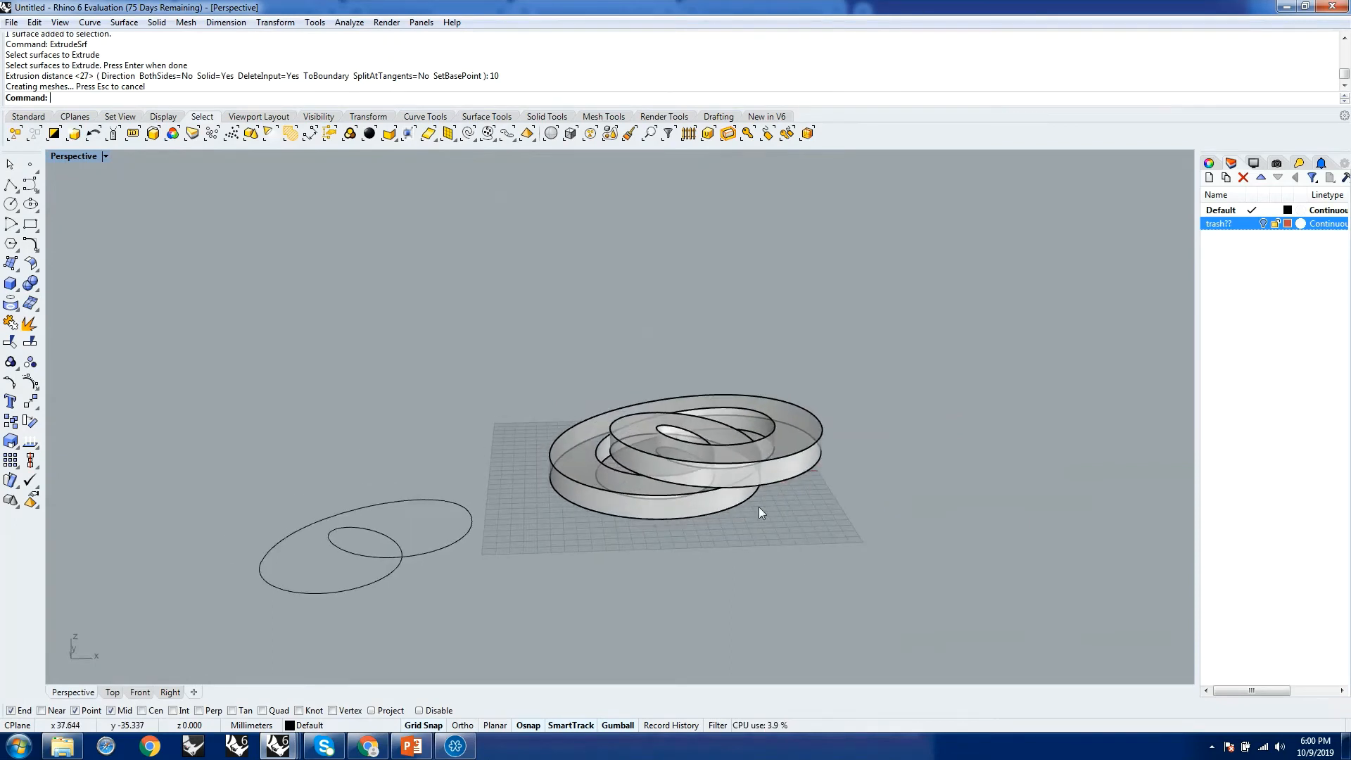
pyautogui.moveTo(753, 497); pyautogui.dragTo(587, 527, button='right')
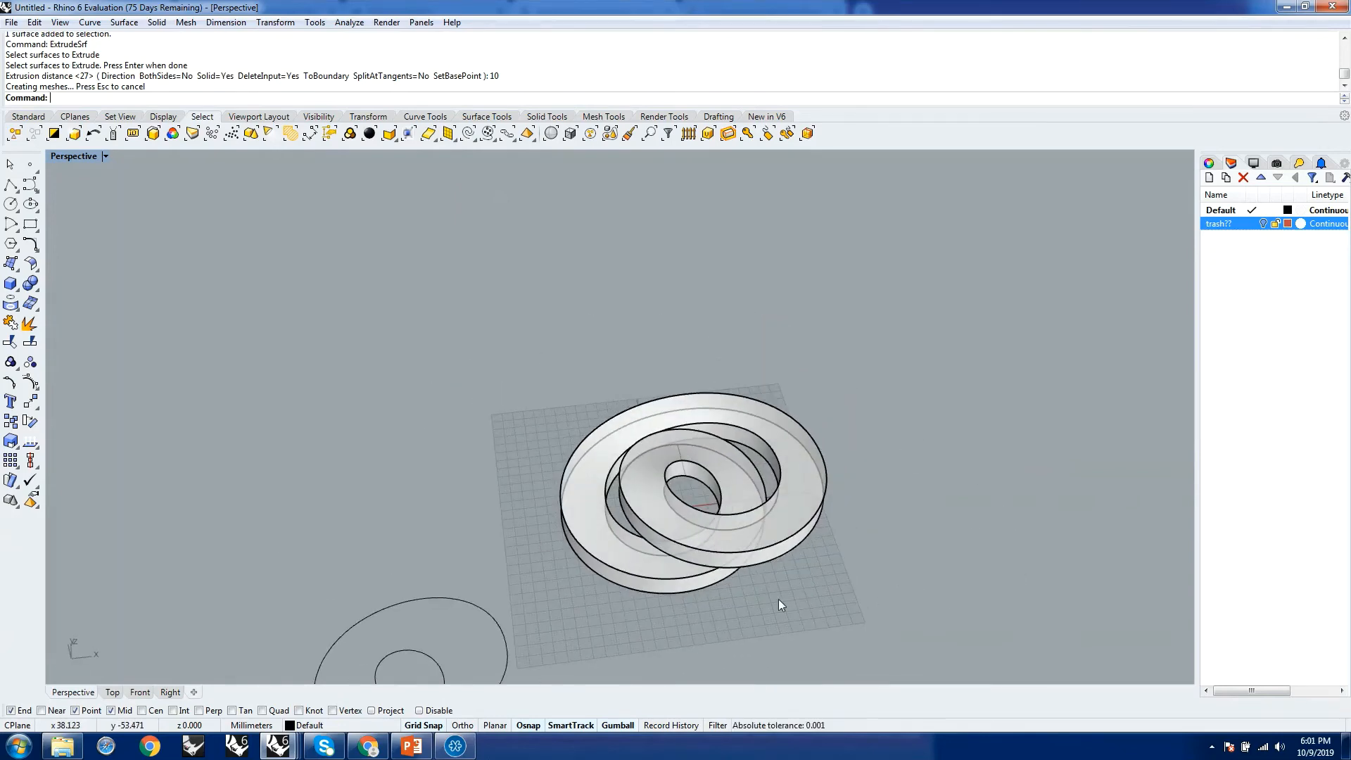
pyautogui.scroll(5, 778, 598)
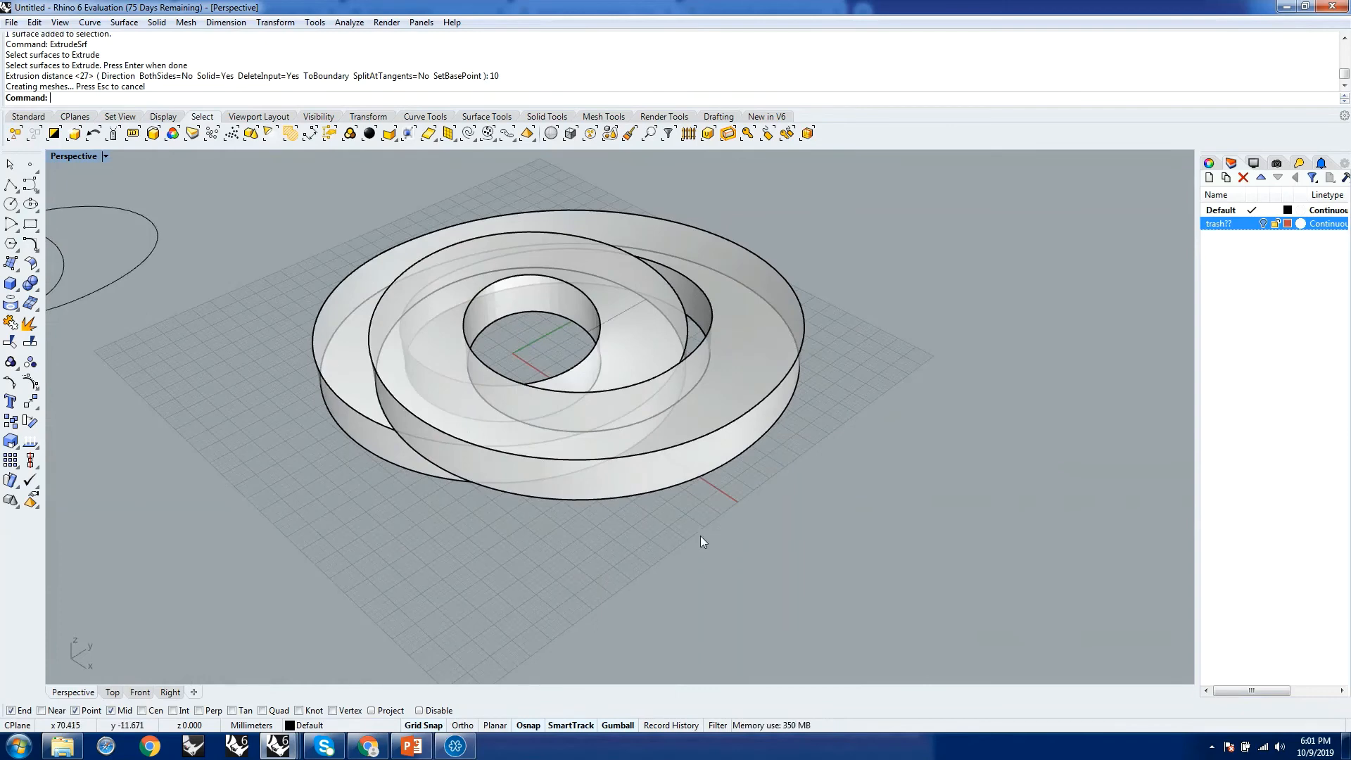
pyautogui.moveTo(579, 558); pyautogui.dragTo(652, 589, button='right')
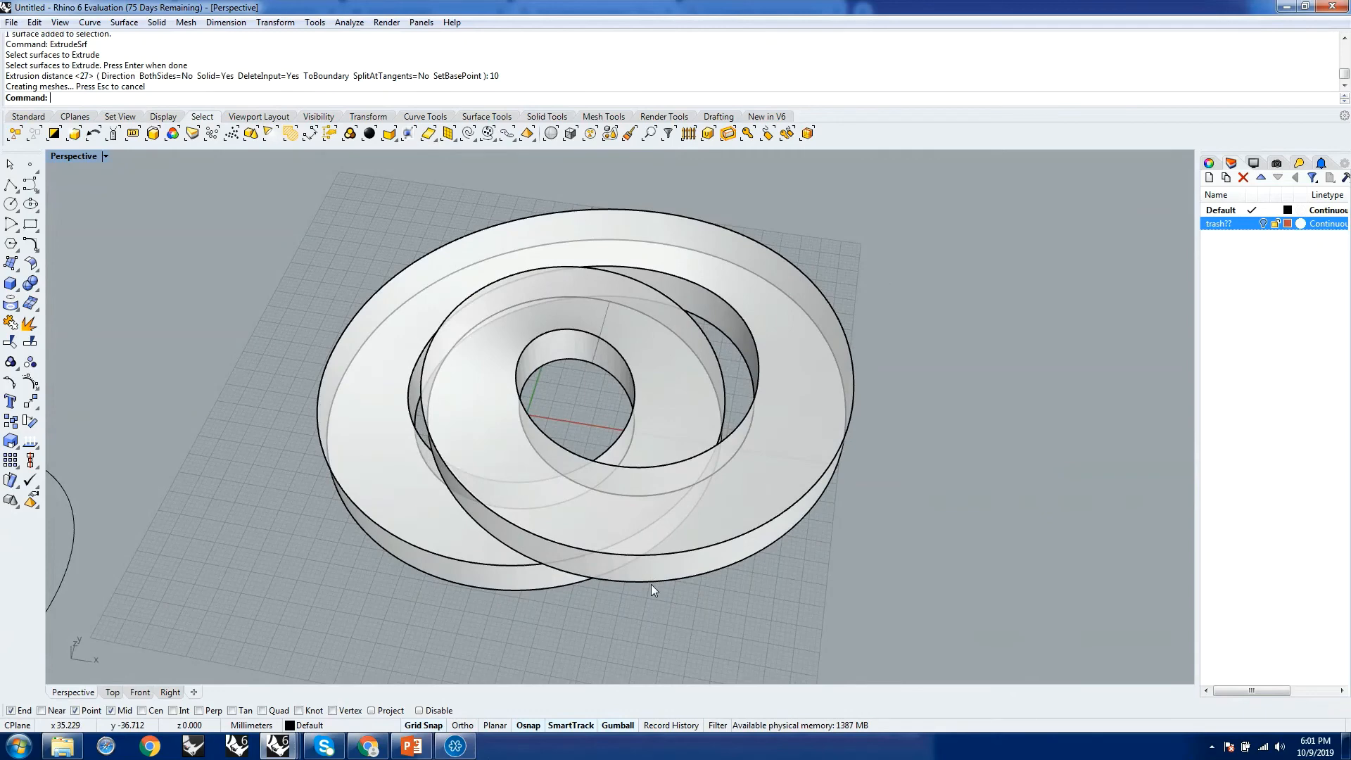
pyautogui.moveTo(603, 503); pyautogui.dragTo(819, 464, button='right')
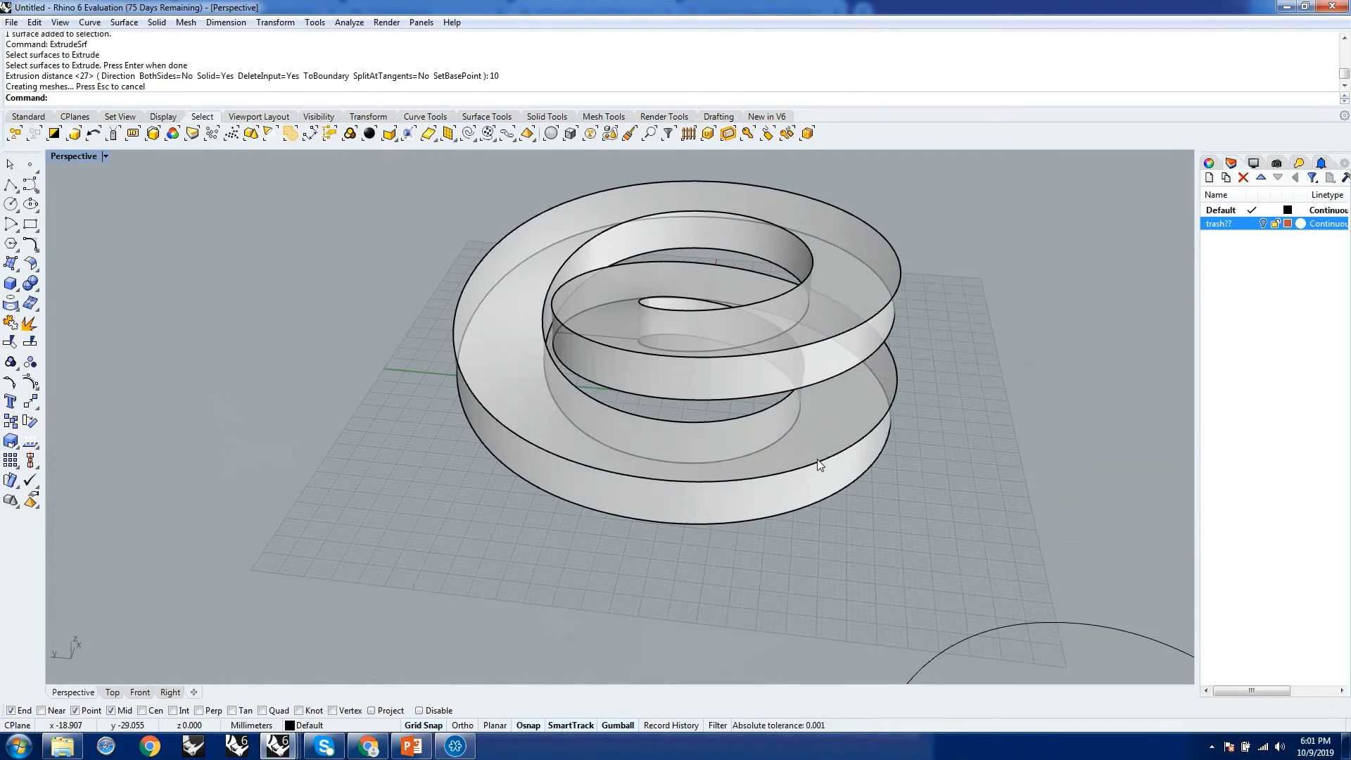
pyautogui.moveTo(956, 402); pyautogui.dragTo(597, 356, button='right')
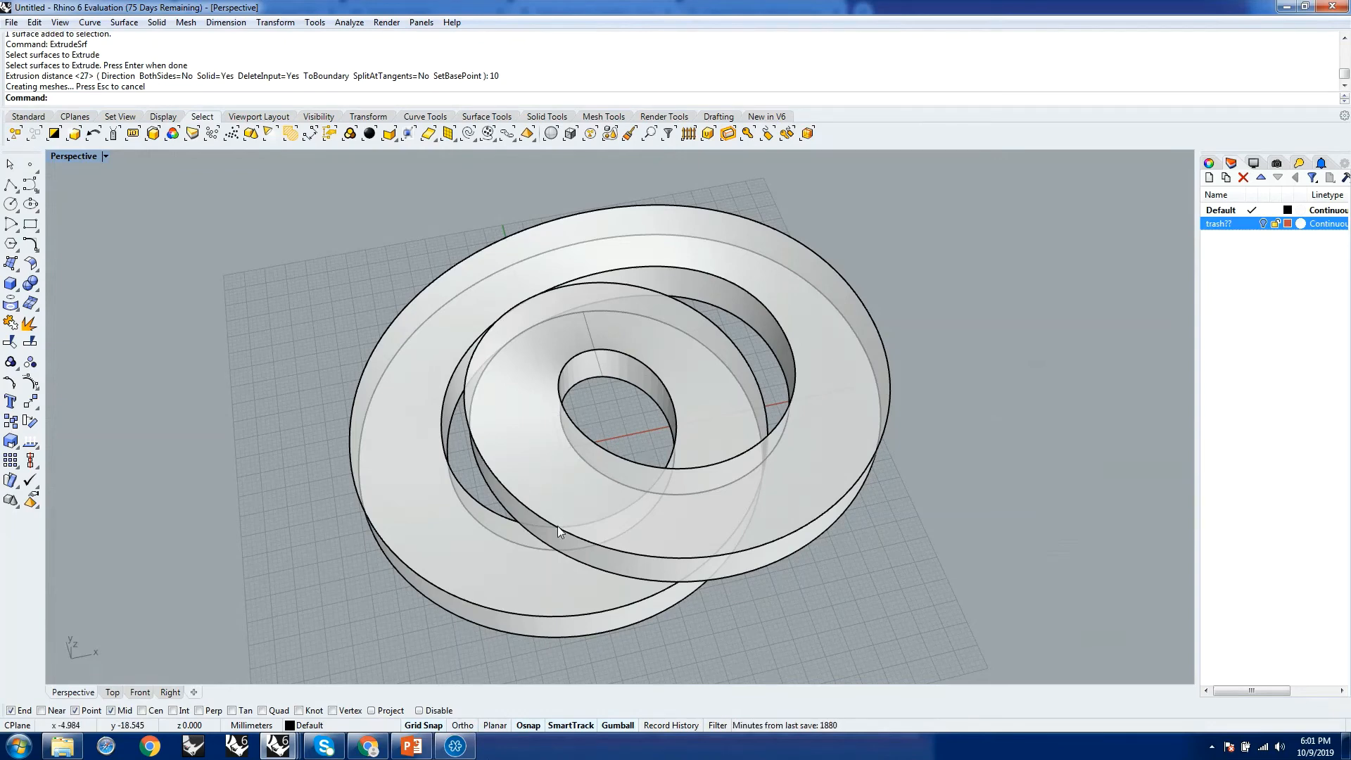
# Select the extruded looping form to check it as a single polysurface, and clear the selection
pyautogui.click(637, 616)
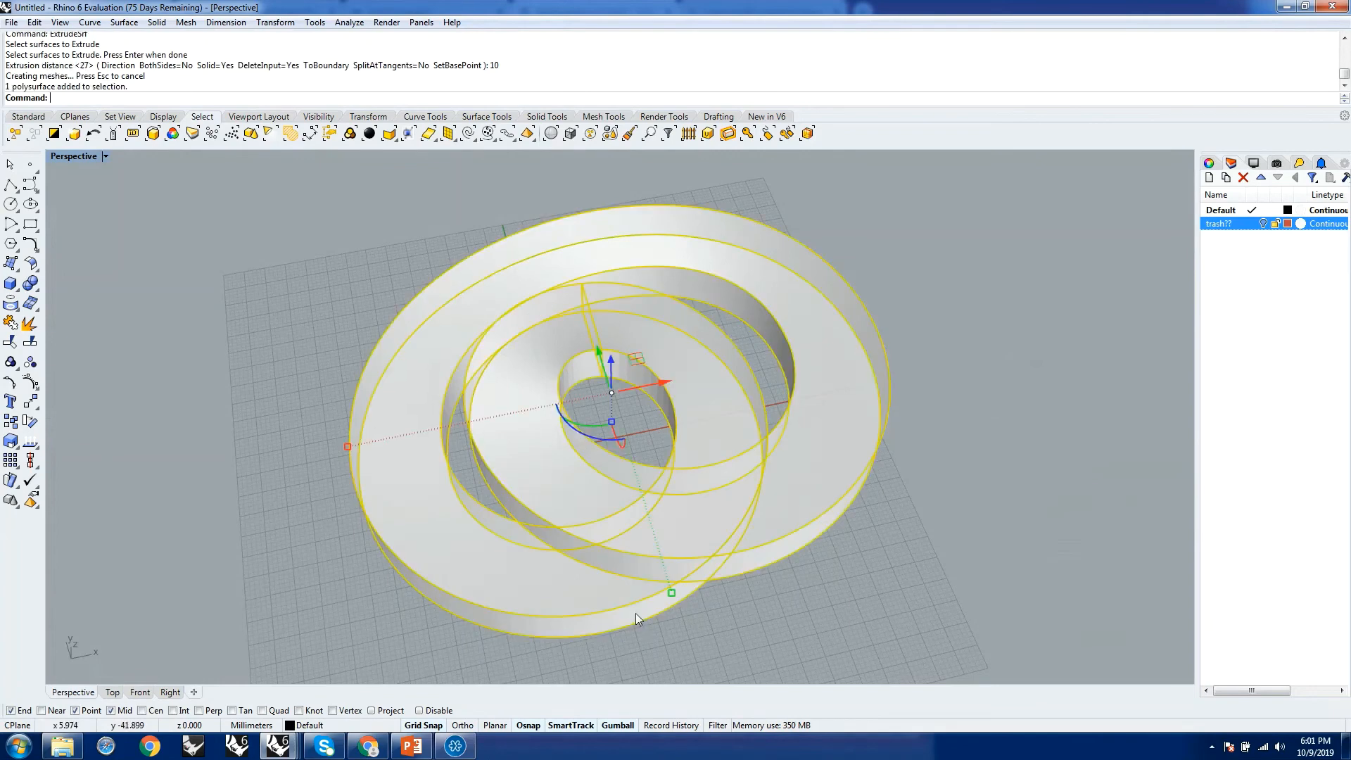
pyautogui.click(824, 574)
pyautogui.click(606, 382)
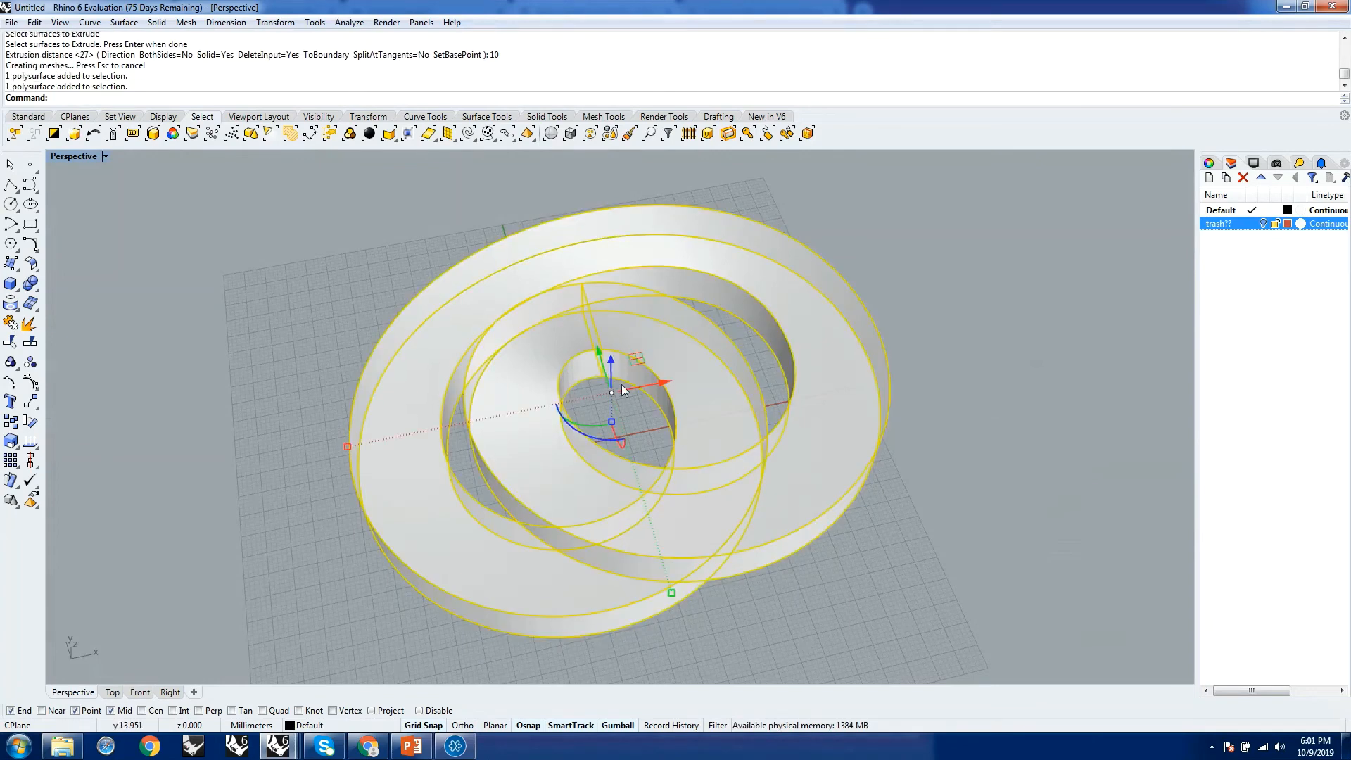
pyautogui.click(1060, 515)
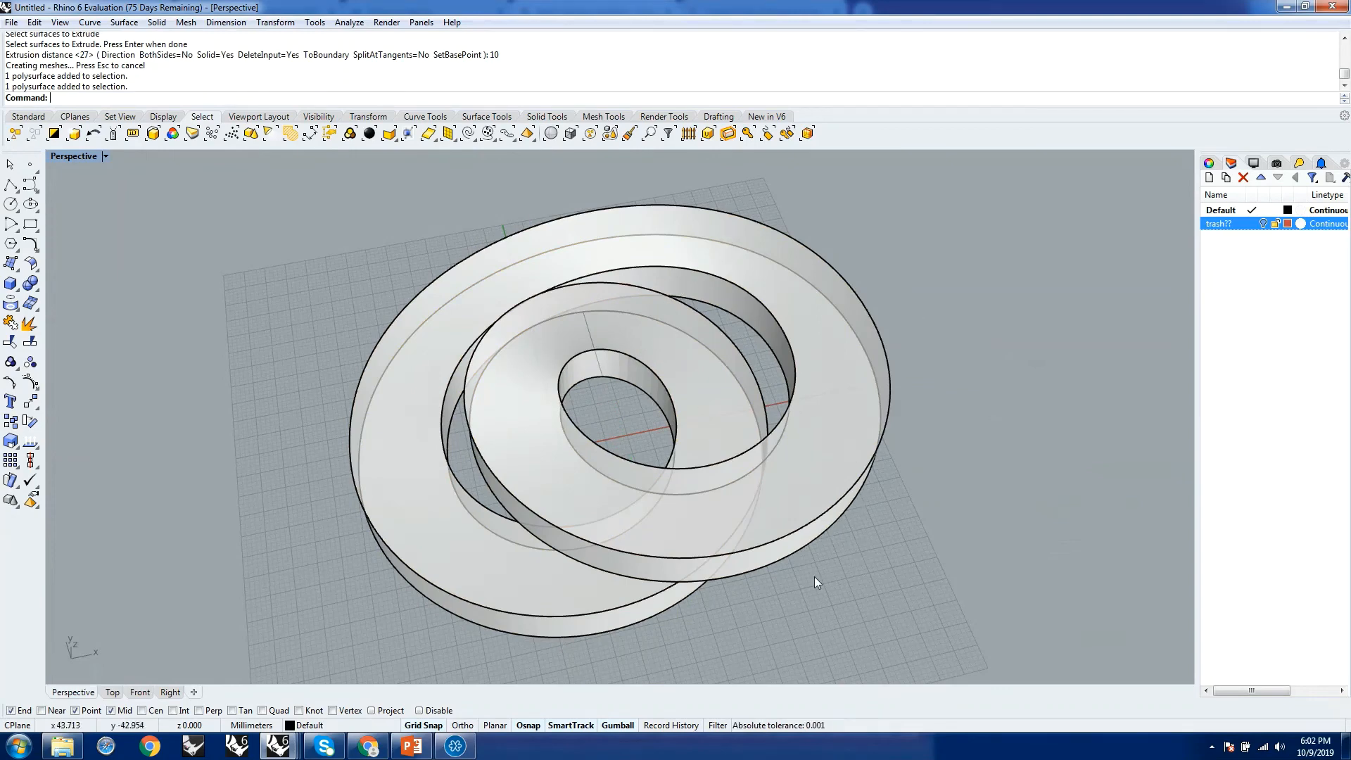
pyautogui.moveTo(814, 577); pyautogui.dragTo(703, 479, button='right')
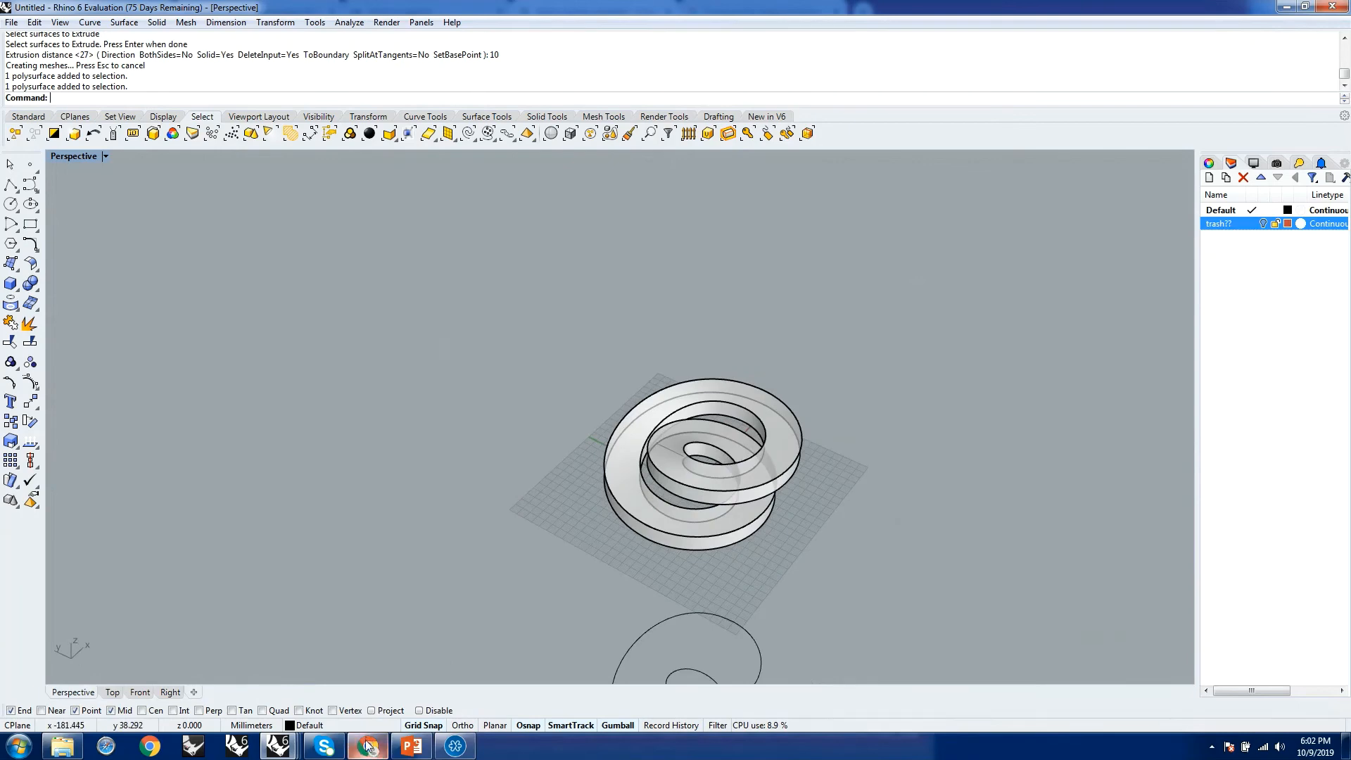
# Switch to Chrome and browse the image results for L'Oceanogràfic Valencia beside the Los Manantiales geometry drawing
pyautogui.moveTo(368, 745)
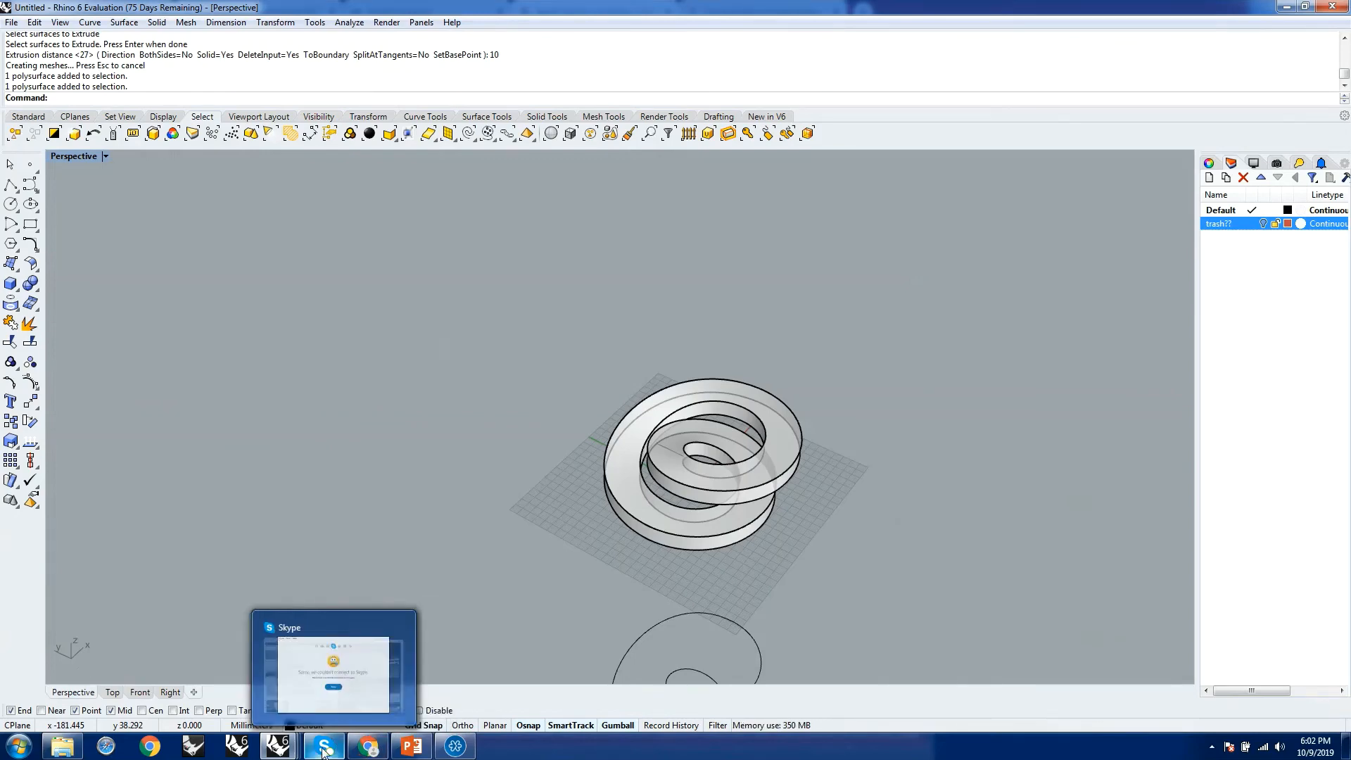
pyautogui.moveTo(278, 747)
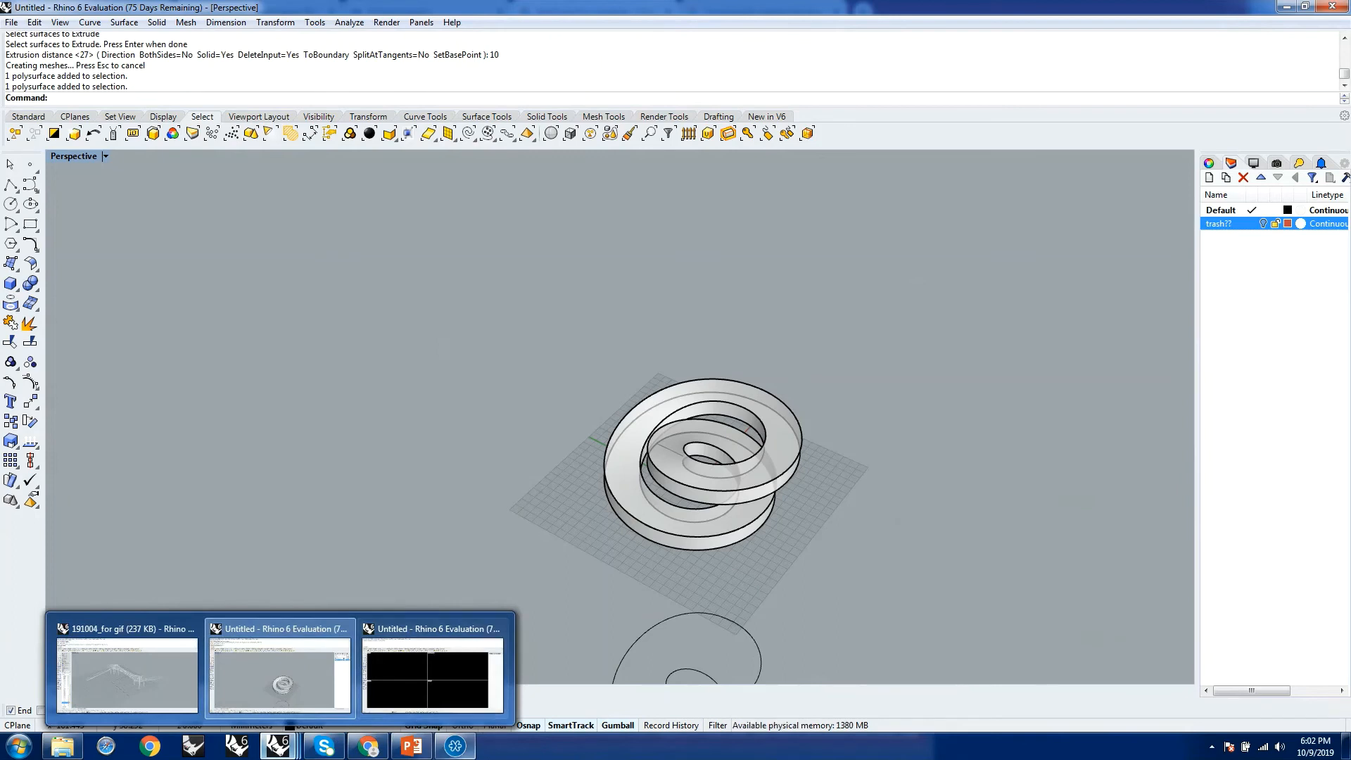
pyautogui.moveTo(450, 755)
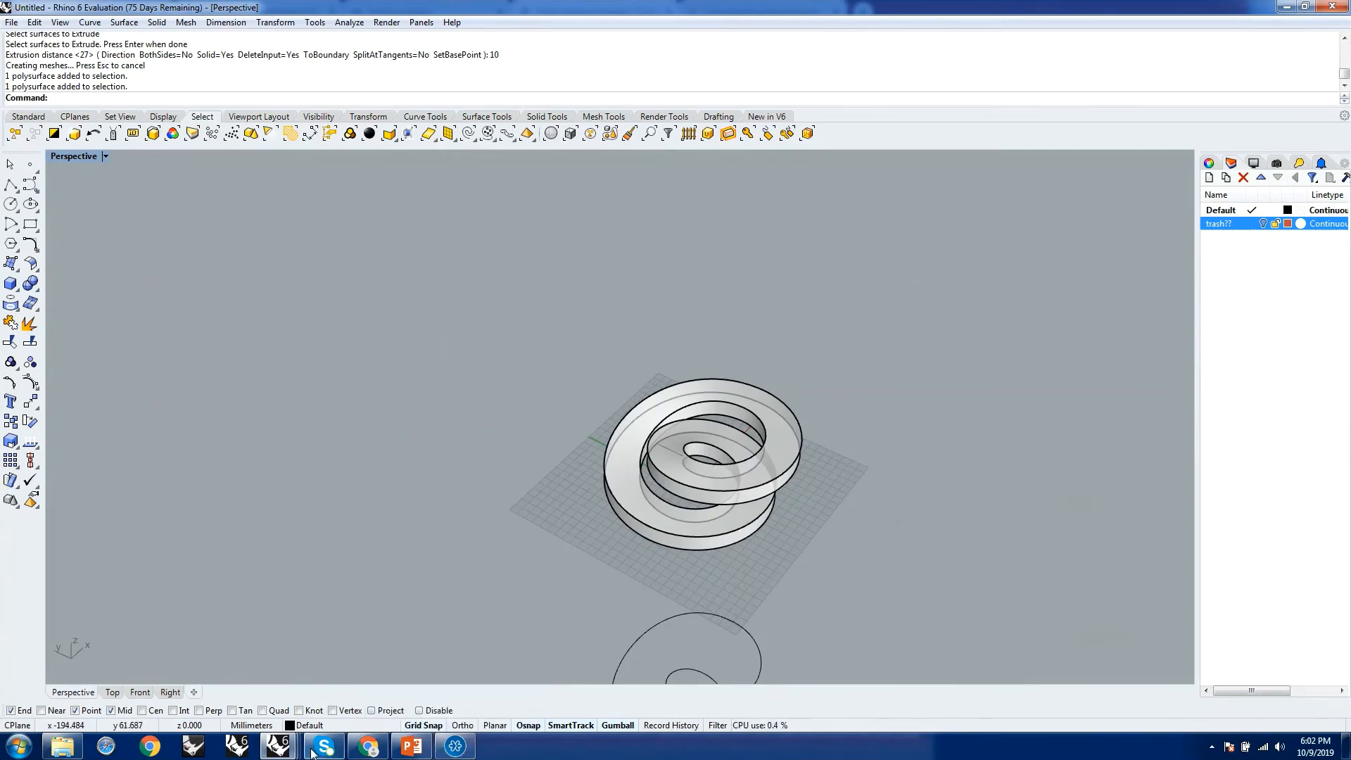
pyautogui.click(372, 748)
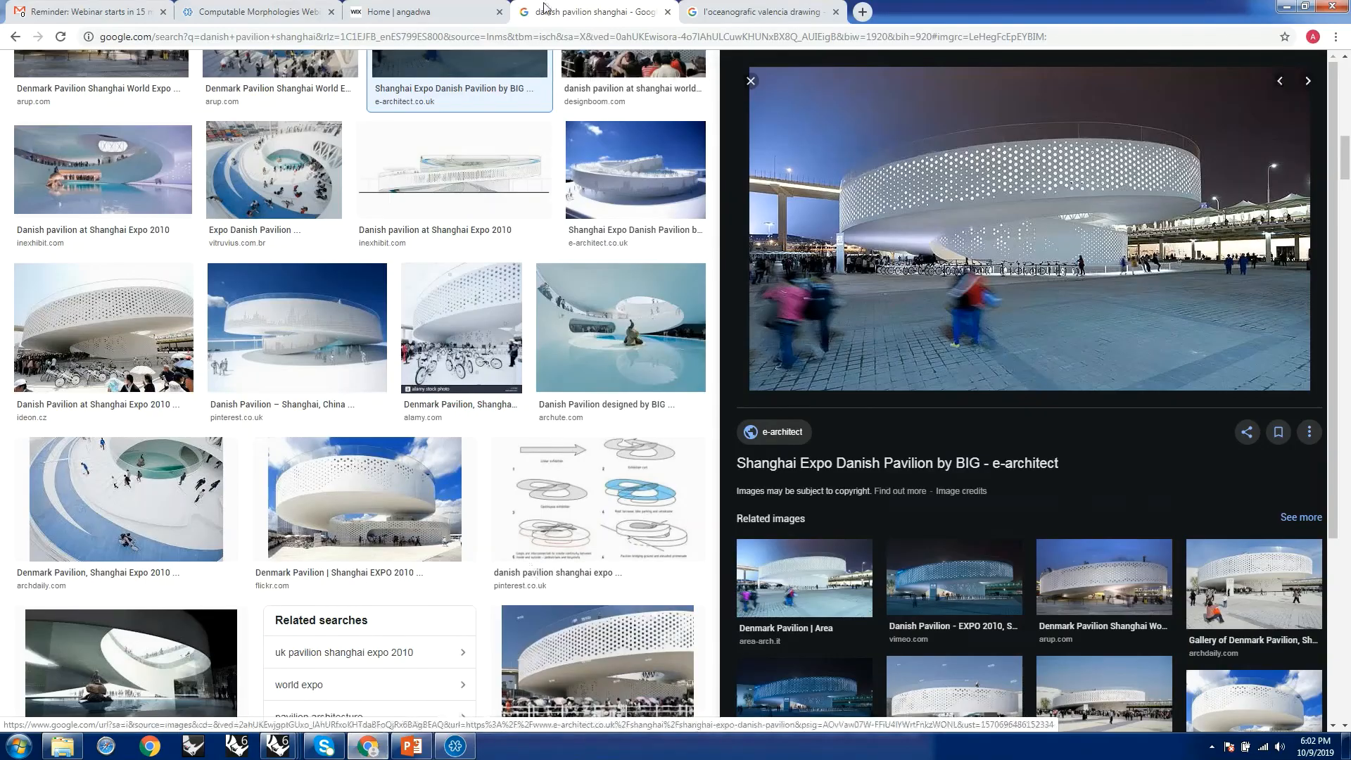
pyautogui.hotkey('ctrl', 'Tab')
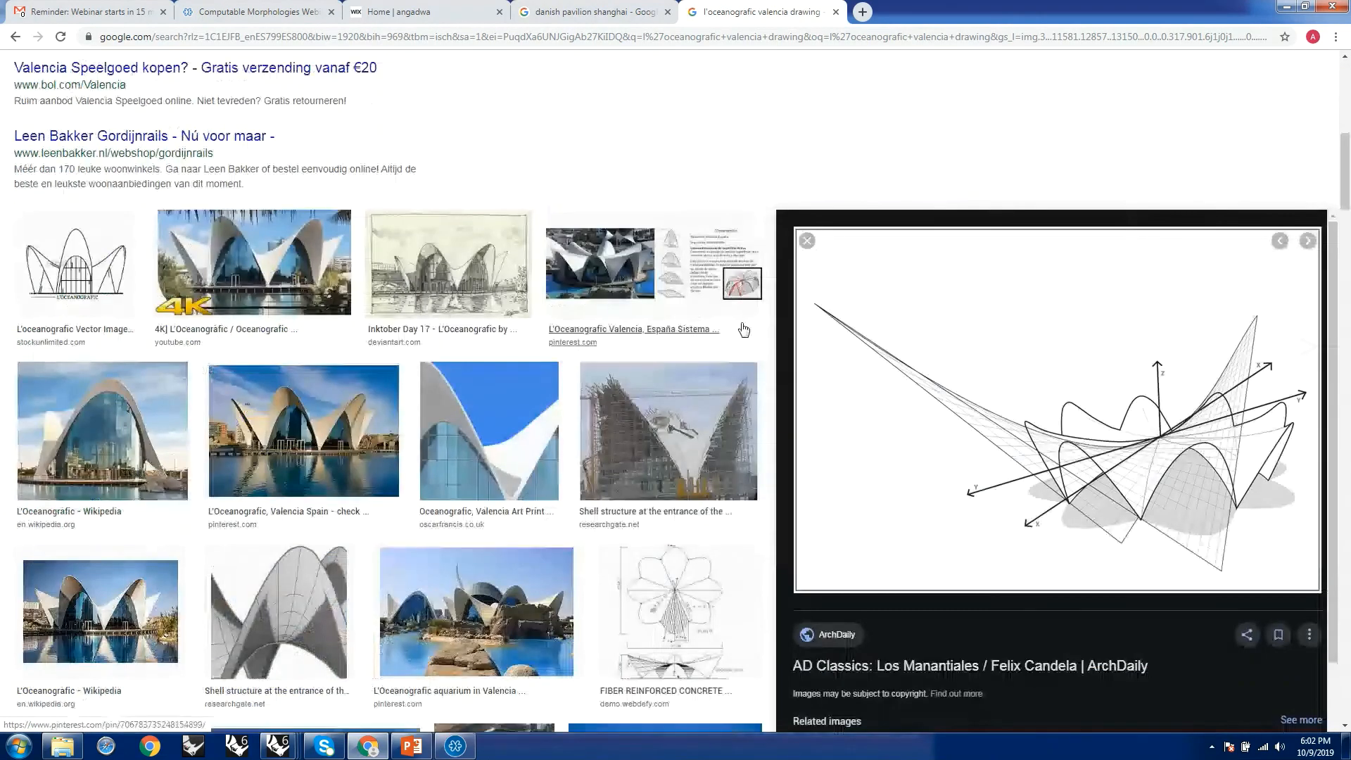
pyautogui.scroll(2, 747, 337)
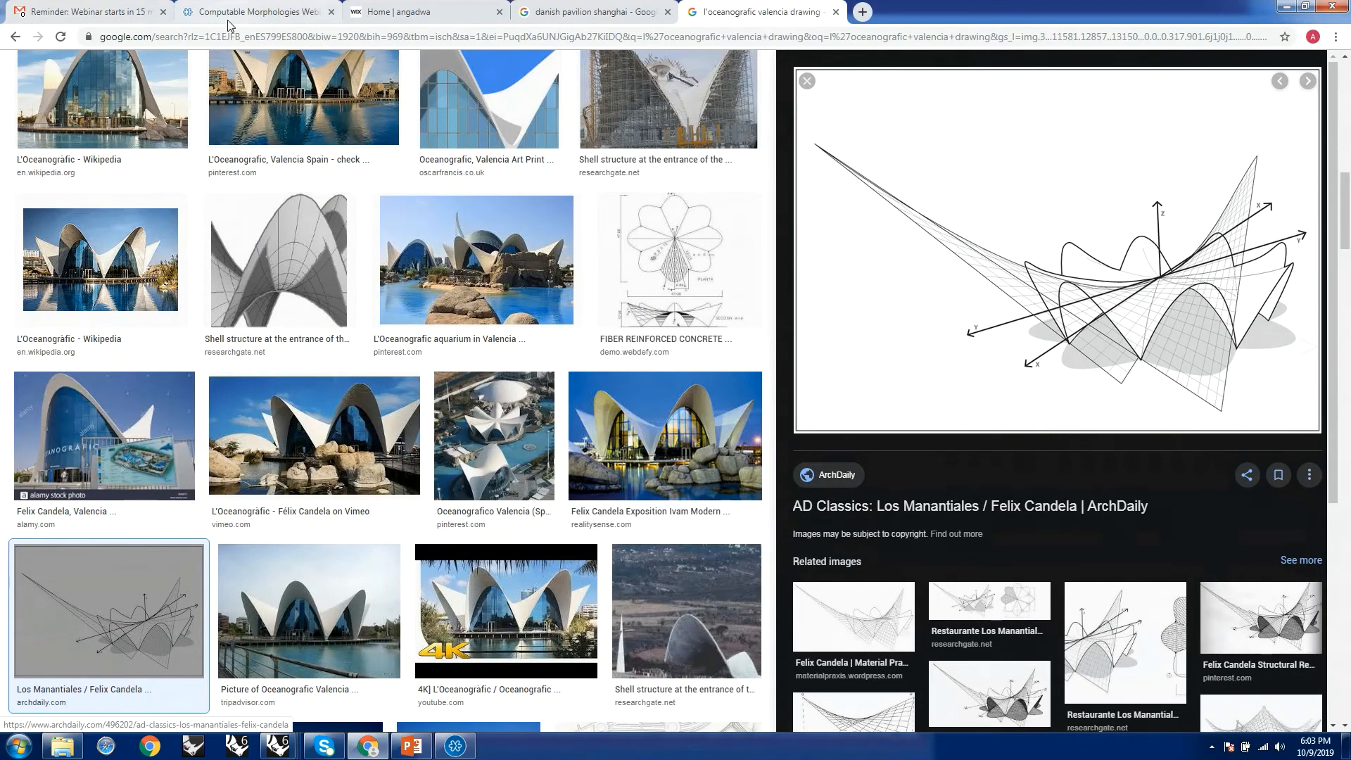
# Switch to the webinar app and broadcast the message "l'oceanografic, valencia by Felix Candela" to everyone
pyautogui.click(456, 747)
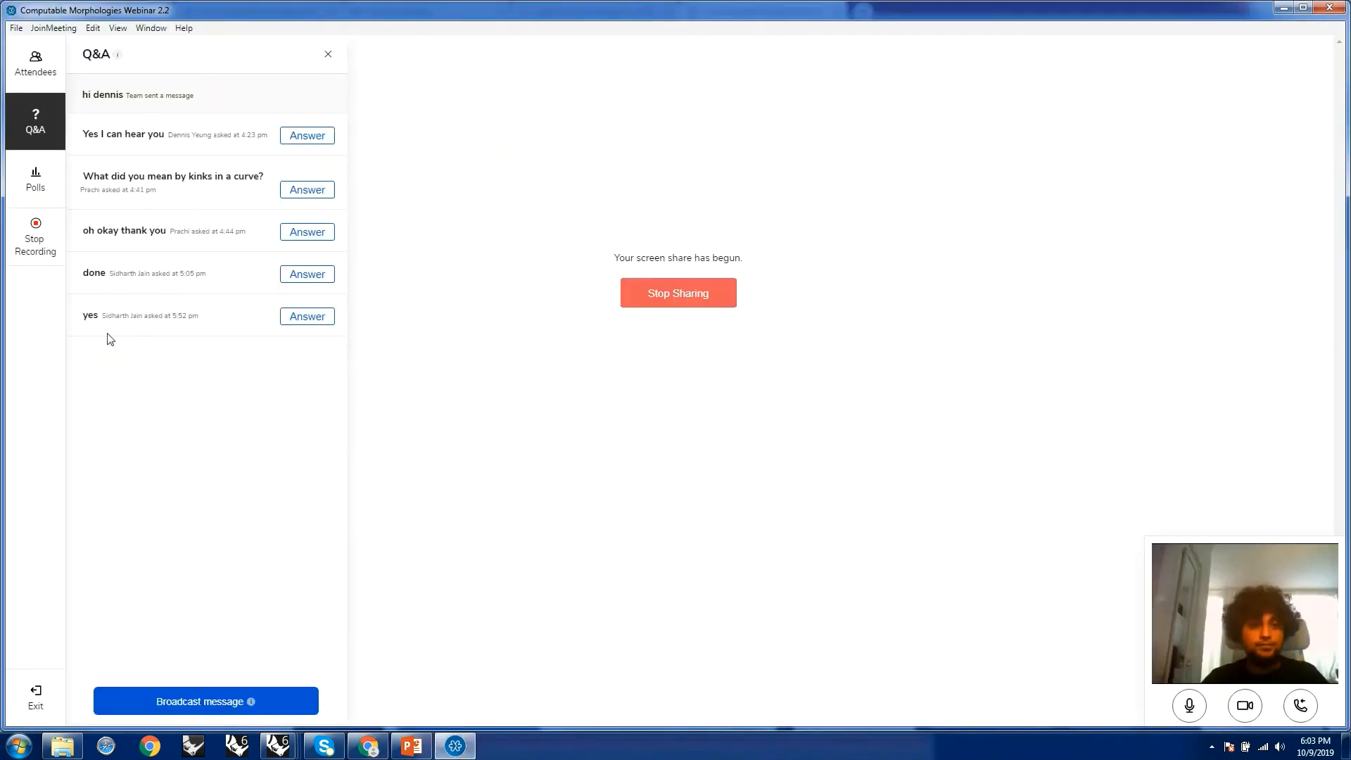
pyautogui.click(208, 707)
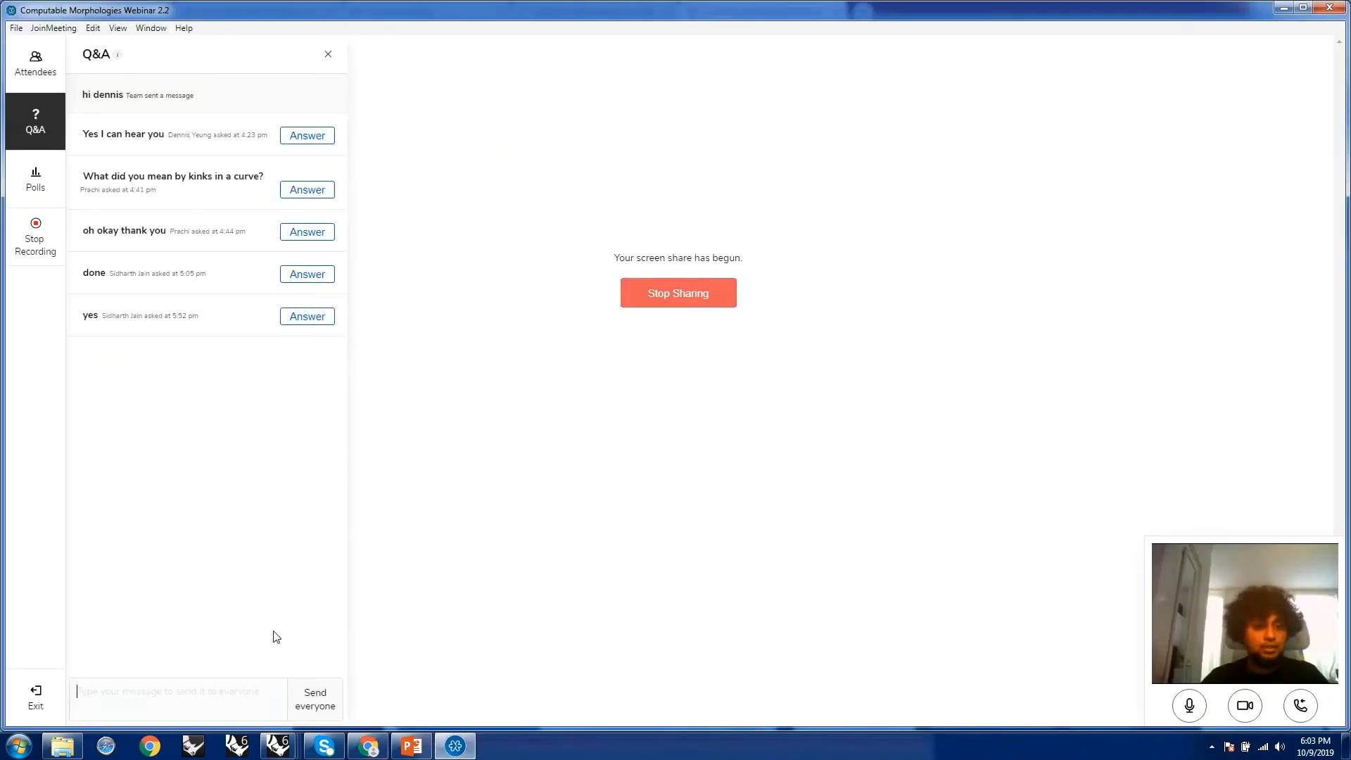
pyautogui.write("I'oc")
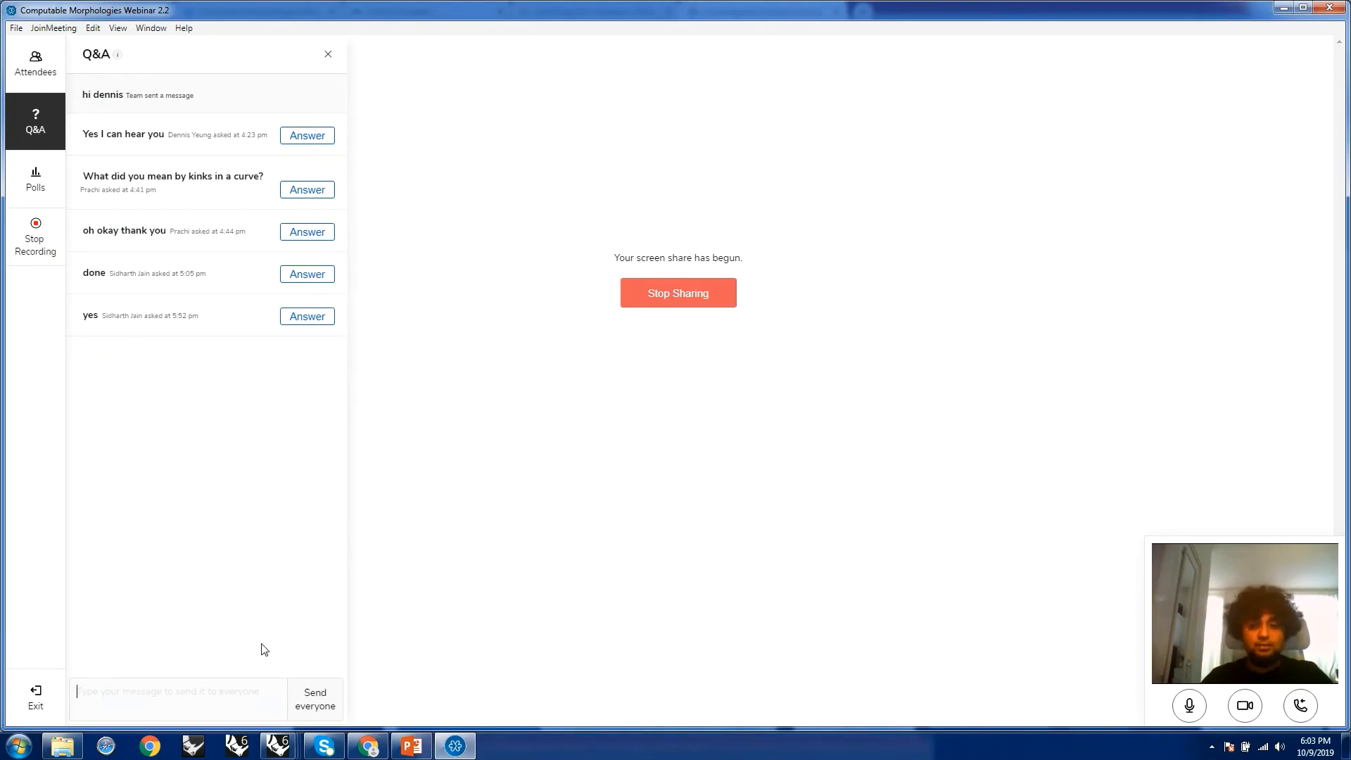
pyautogui.write('eano')
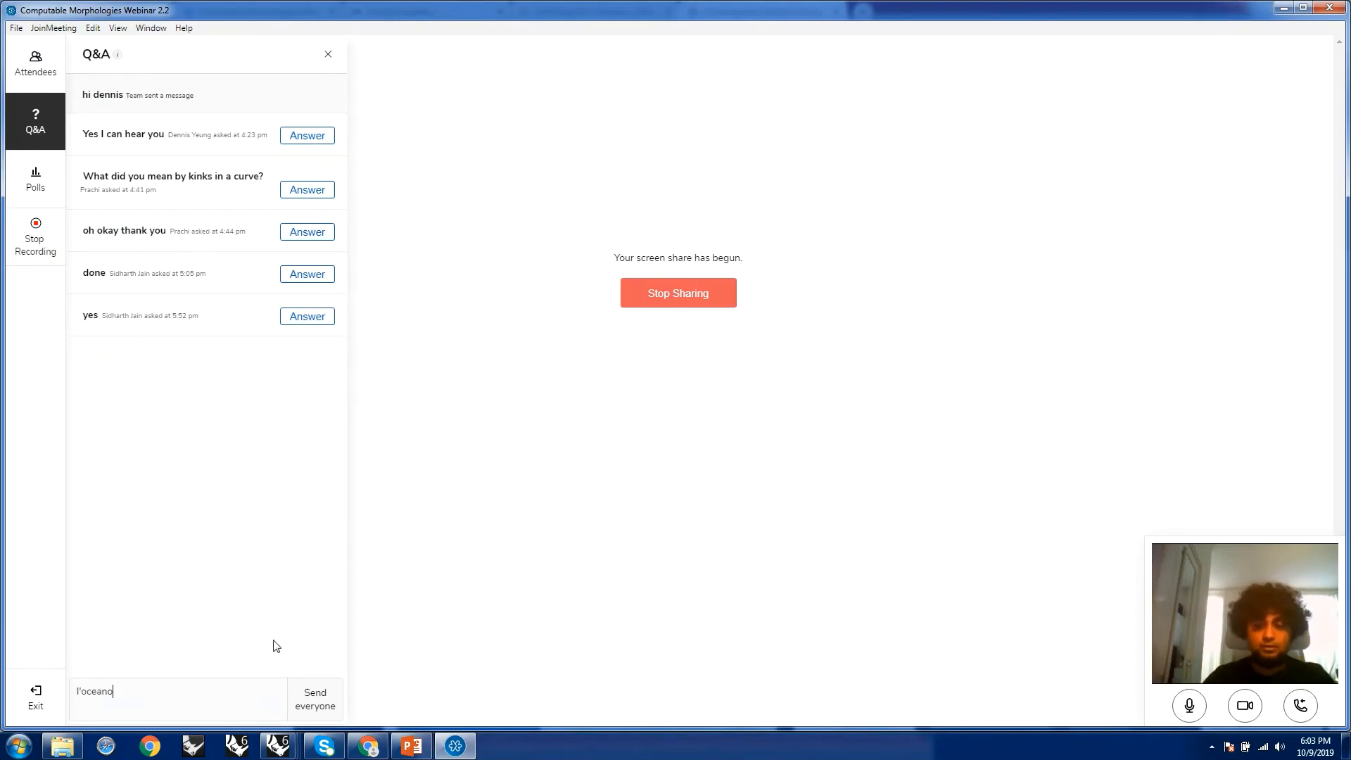
pyautogui.write('graf')
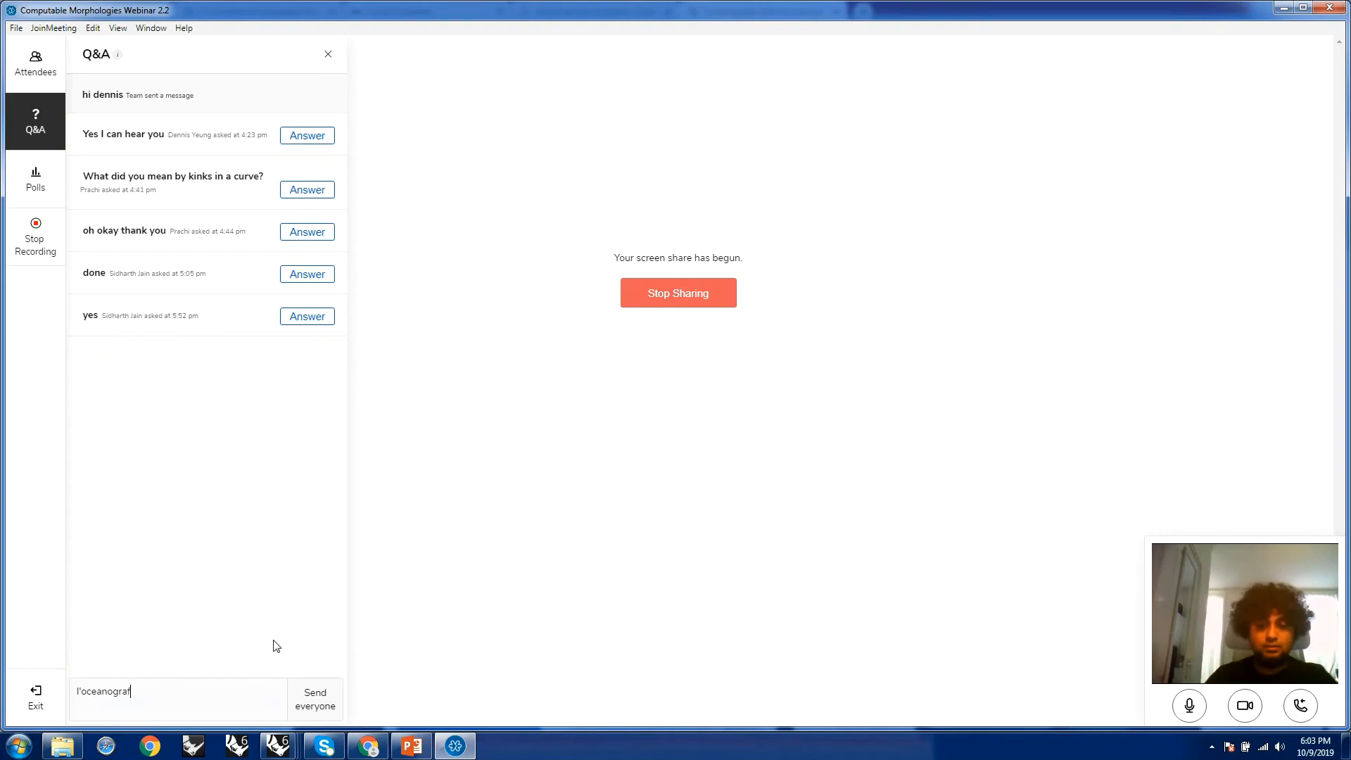
pyautogui.write('ic, valen')
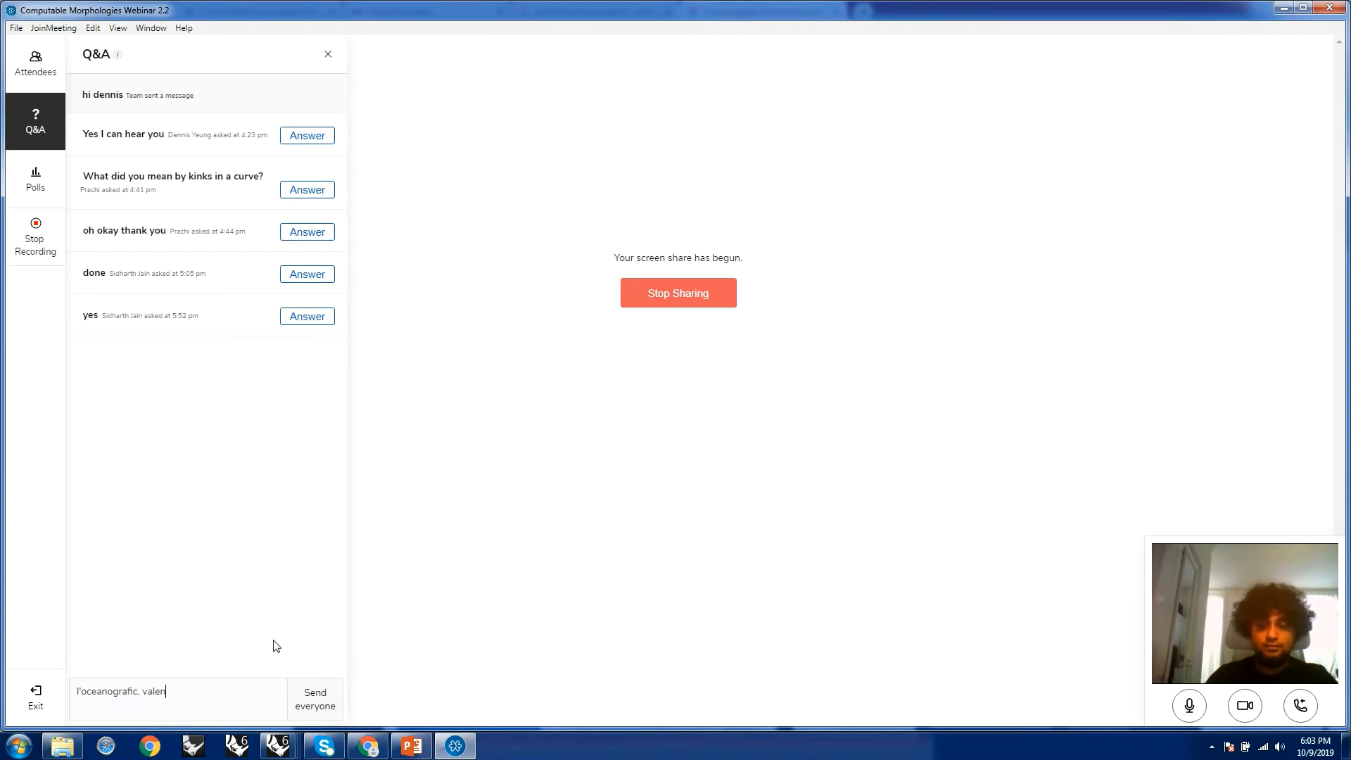
pyautogui.write('cia by Felix ')
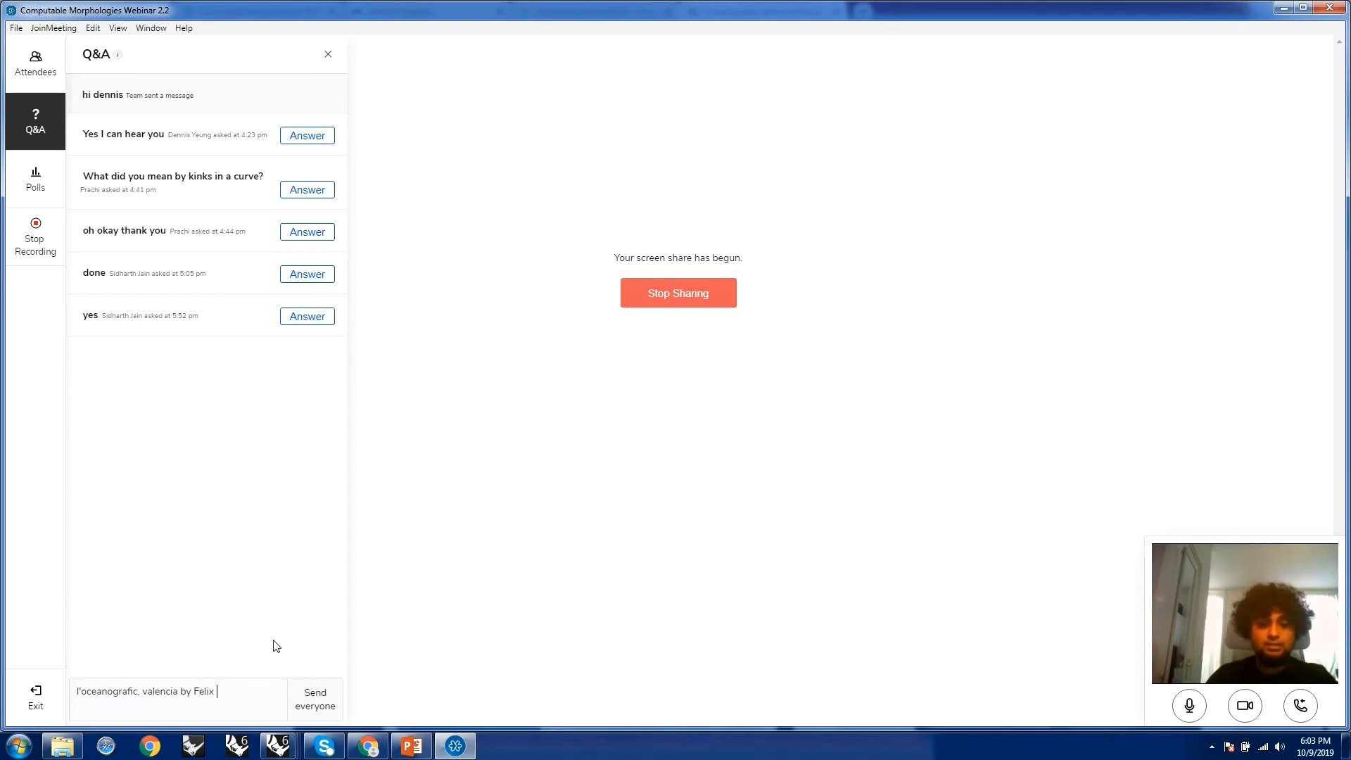
pyautogui.write('Candela')
pyautogui.press('Return')
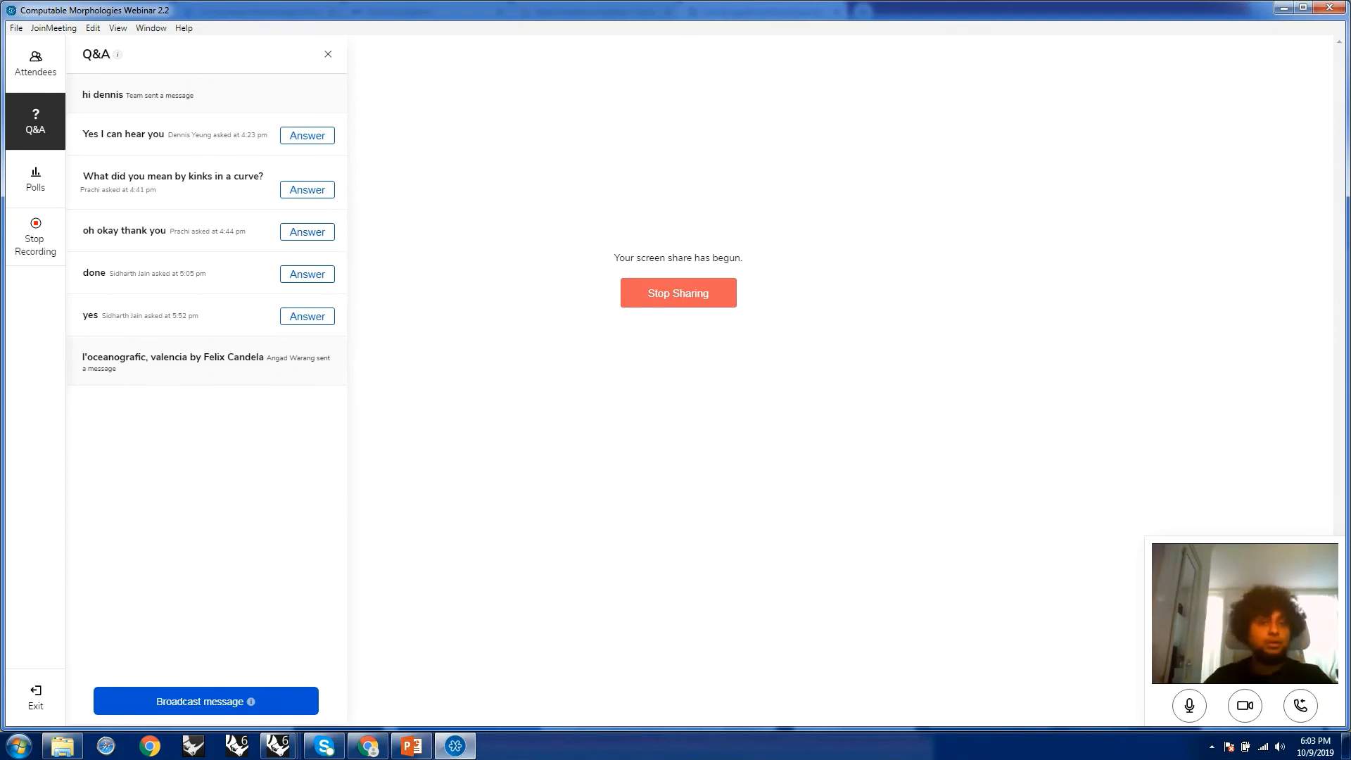
# Switch to Rhino to review the looping solid from several angles and distances, and return to the webinar's Q&A
pyautogui.moveTo(363, 754)
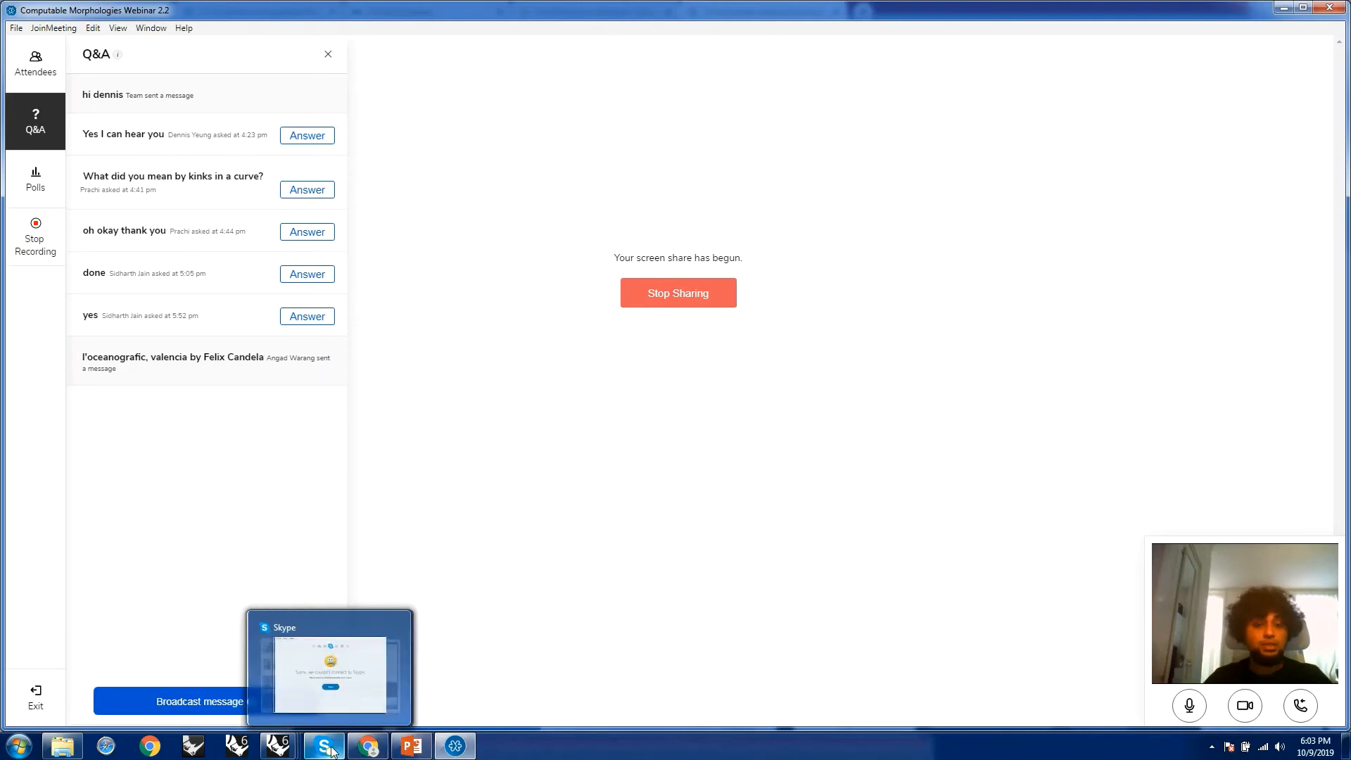
pyautogui.moveTo(458, 750)
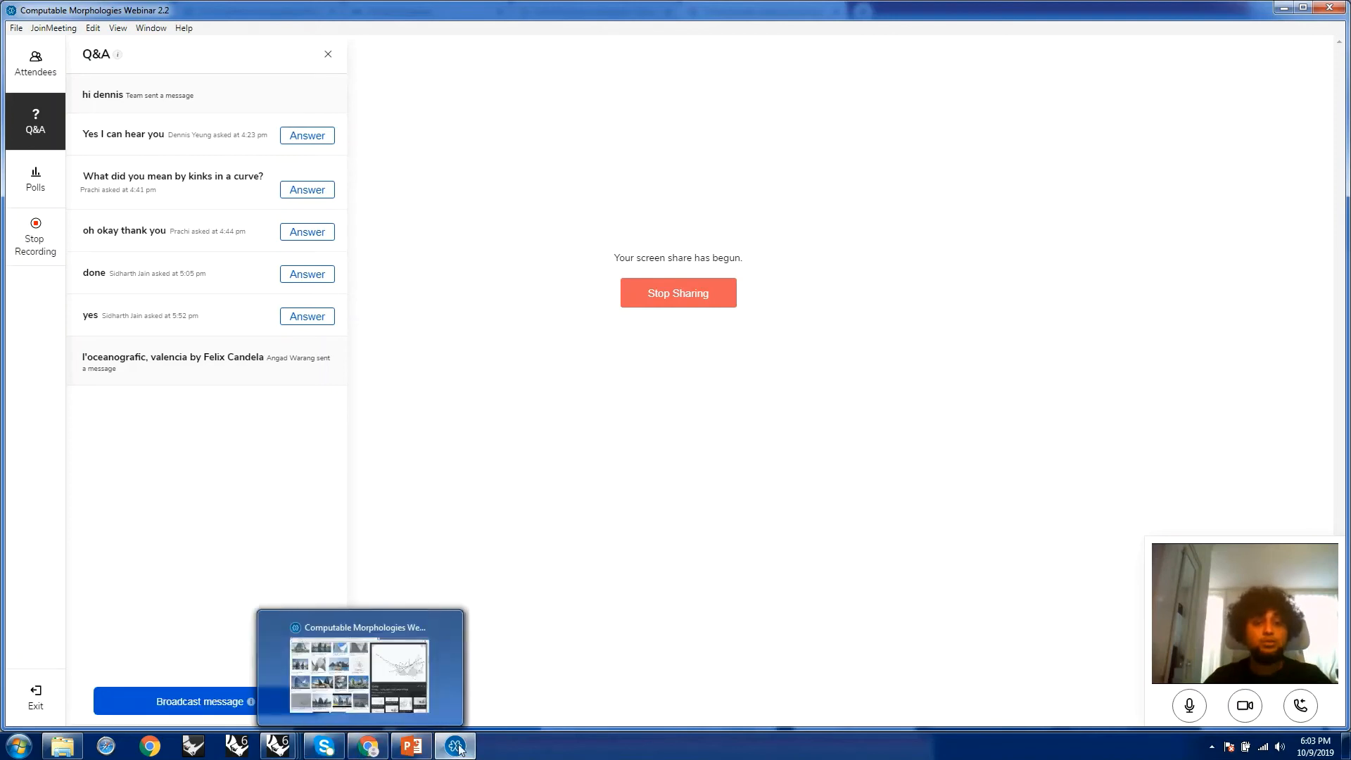
pyautogui.moveTo(279, 747)
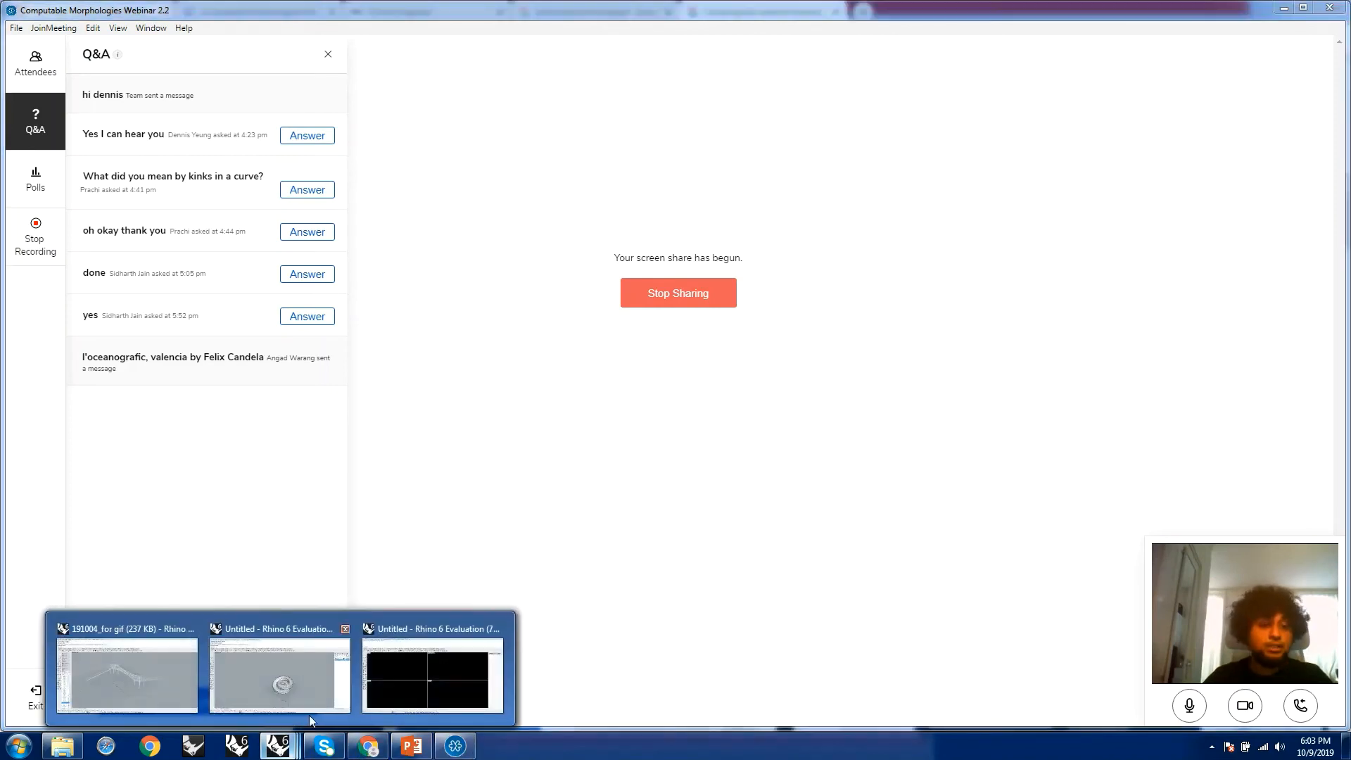
pyautogui.click(308, 667)
pyautogui.moveTo(931, 463); pyautogui.dragTo(581, 427, button='right')
pyautogui.scroll(5, 512, 453)
pyautogui.scroll(-7, 606, 425)
pyautogui.moveTo(705, 436); pyautogui.dragTo(358, 629, button='right')
pyautogui.click(454, 746)
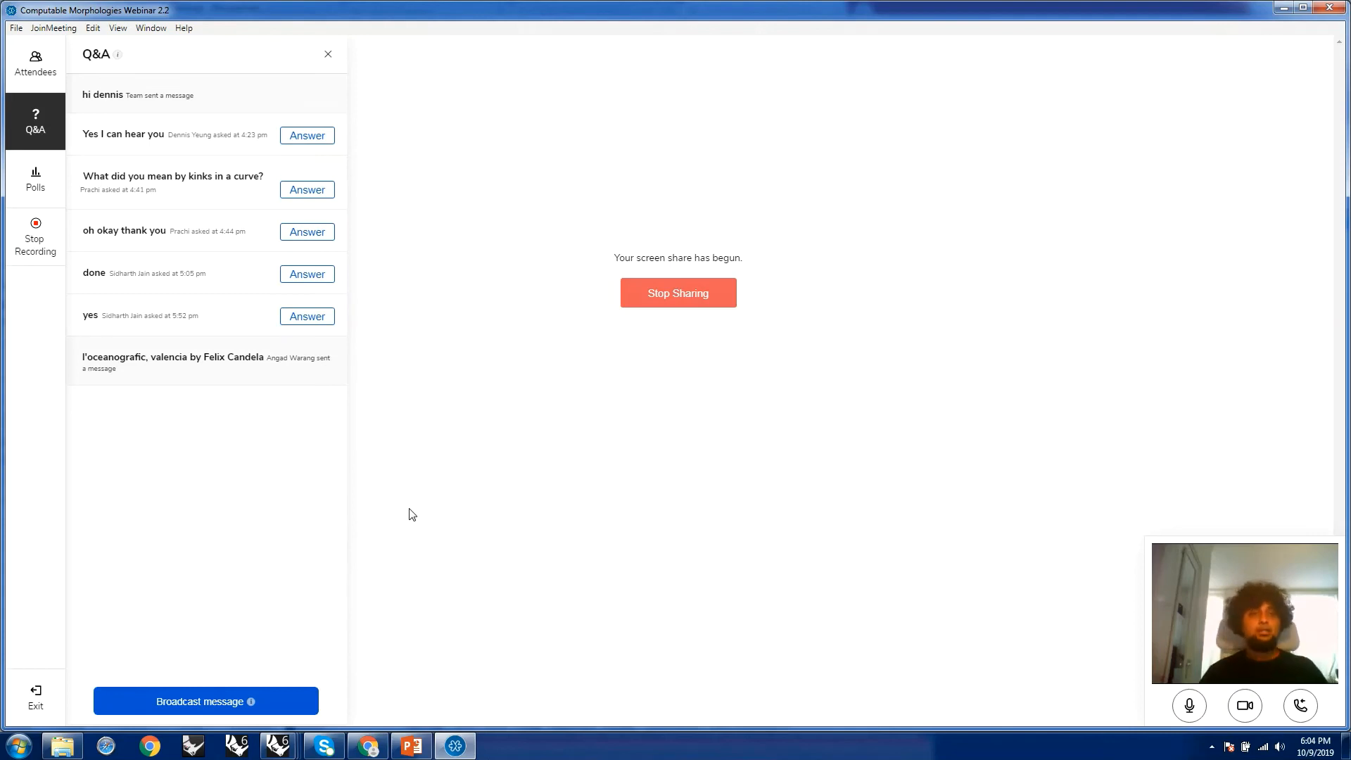
# Check the webinar's attendee list and the Q&A messages for new questions or participants
pyautogui.click(53, 83)
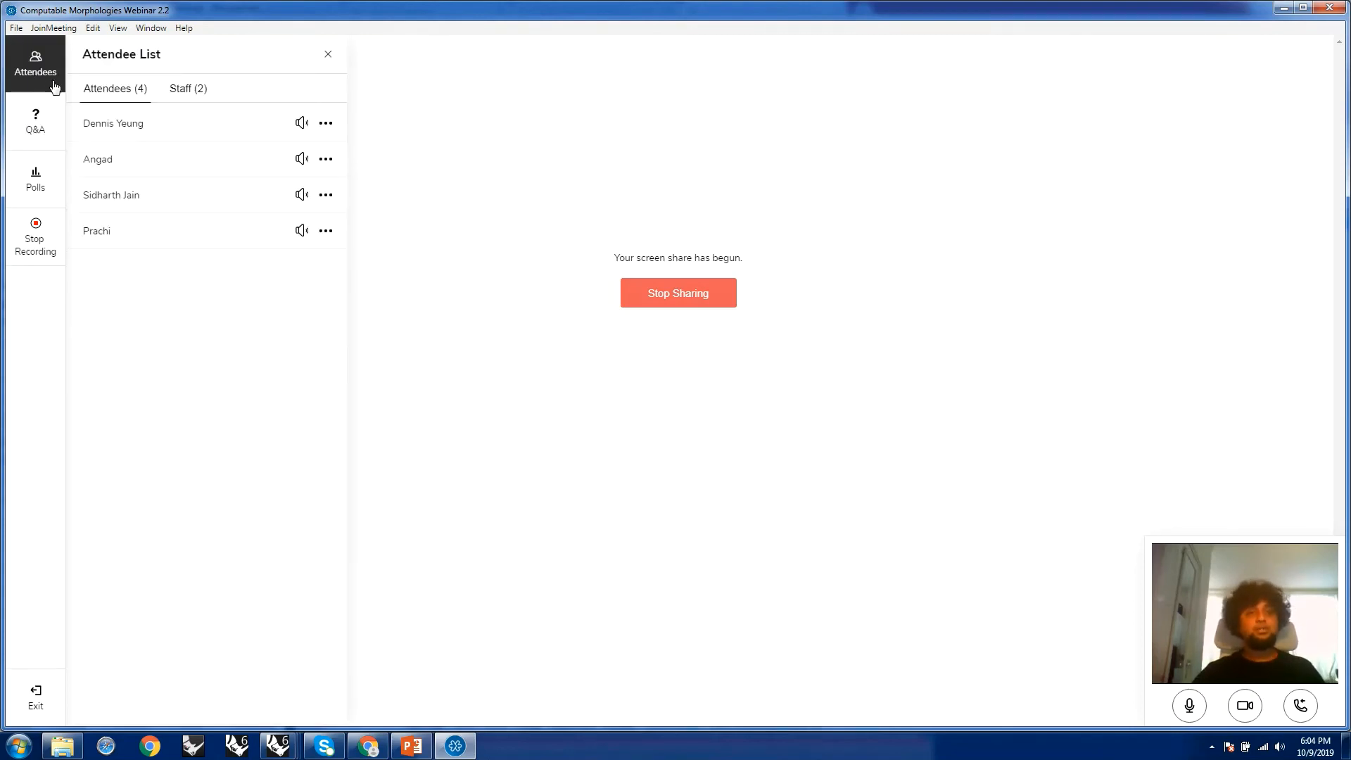
pyautogui.click(39, 130)
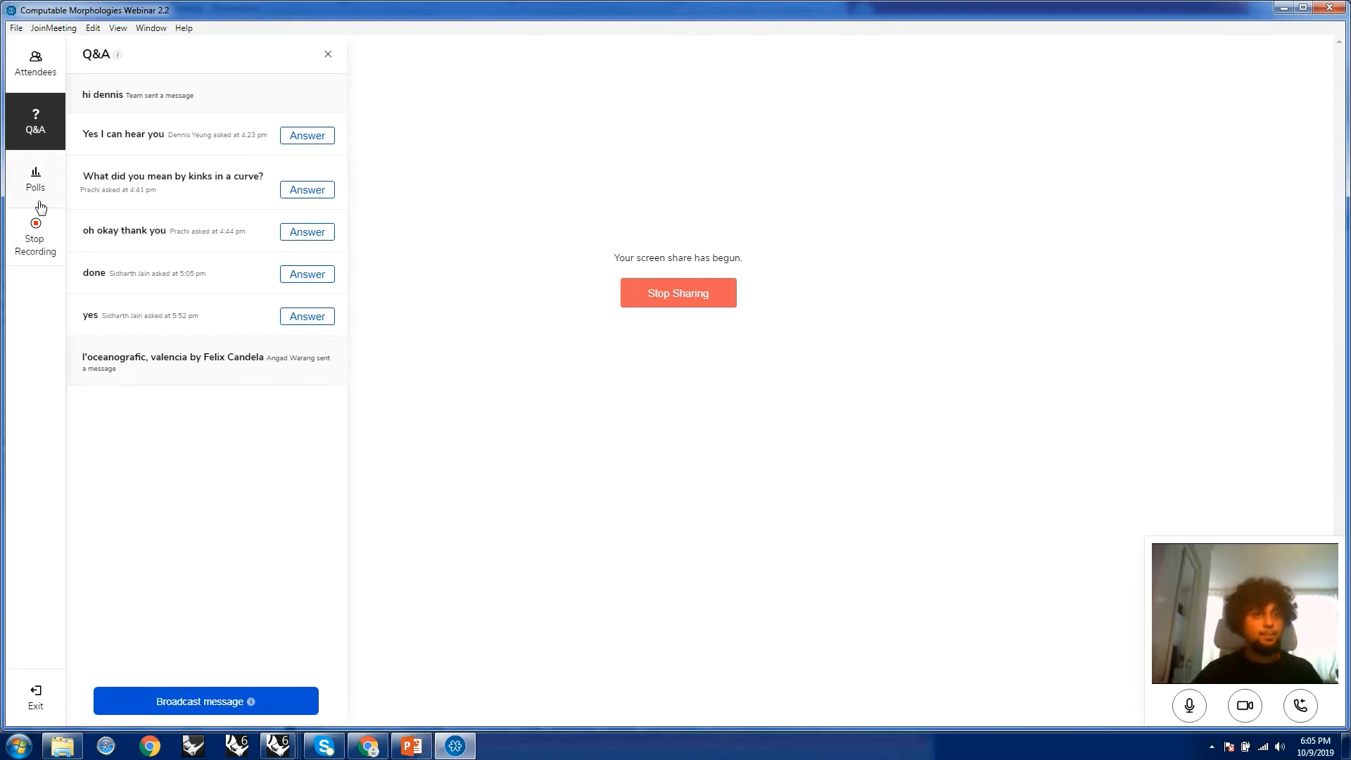
pyautogui.click(33, 68)
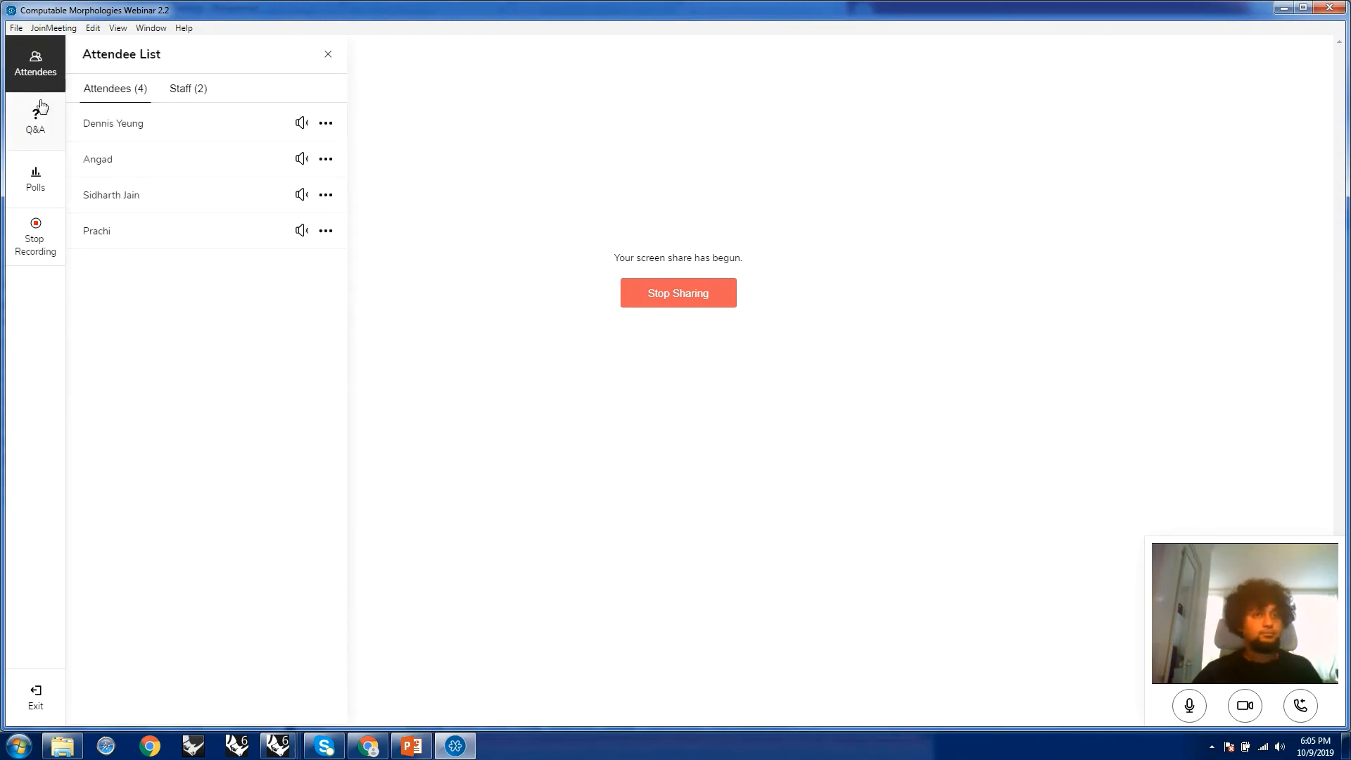
pyautogui.click(39, 120)
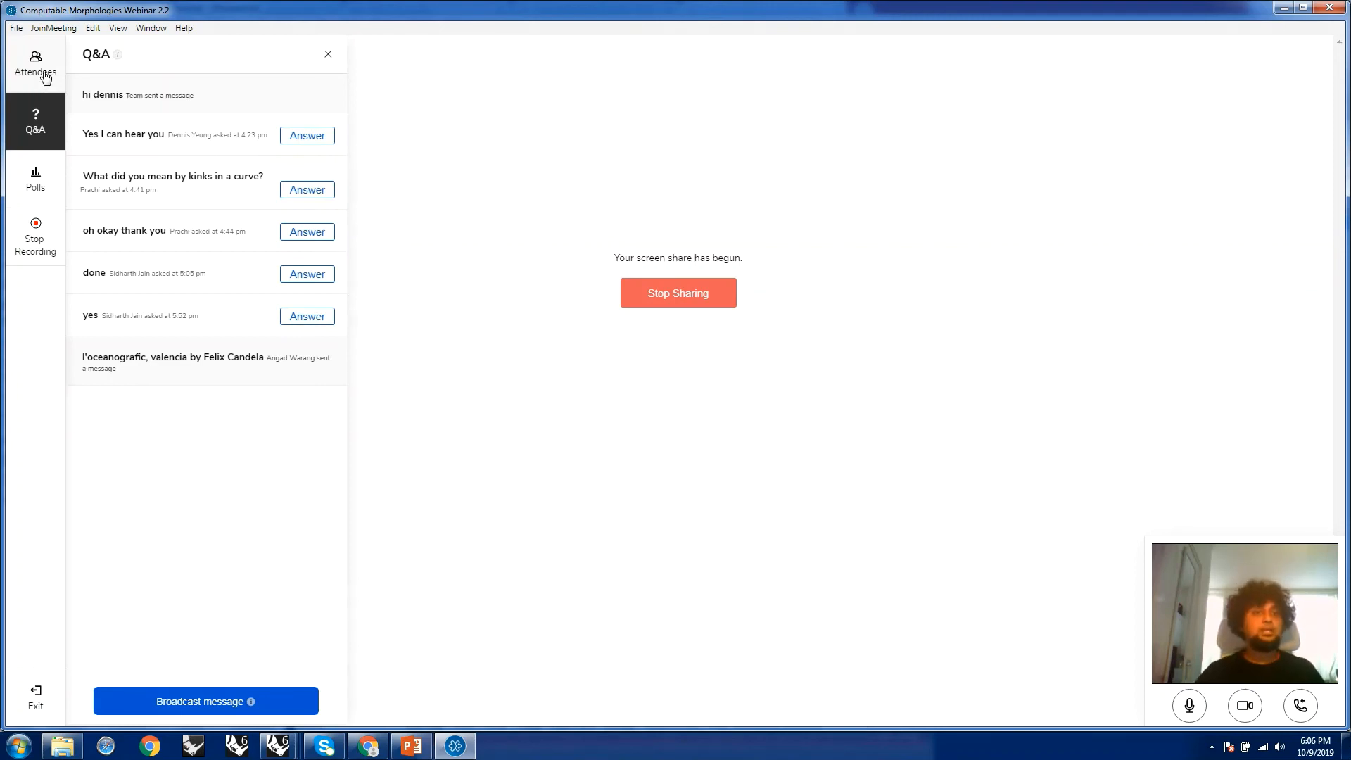
pyautogui.click(48, 84)
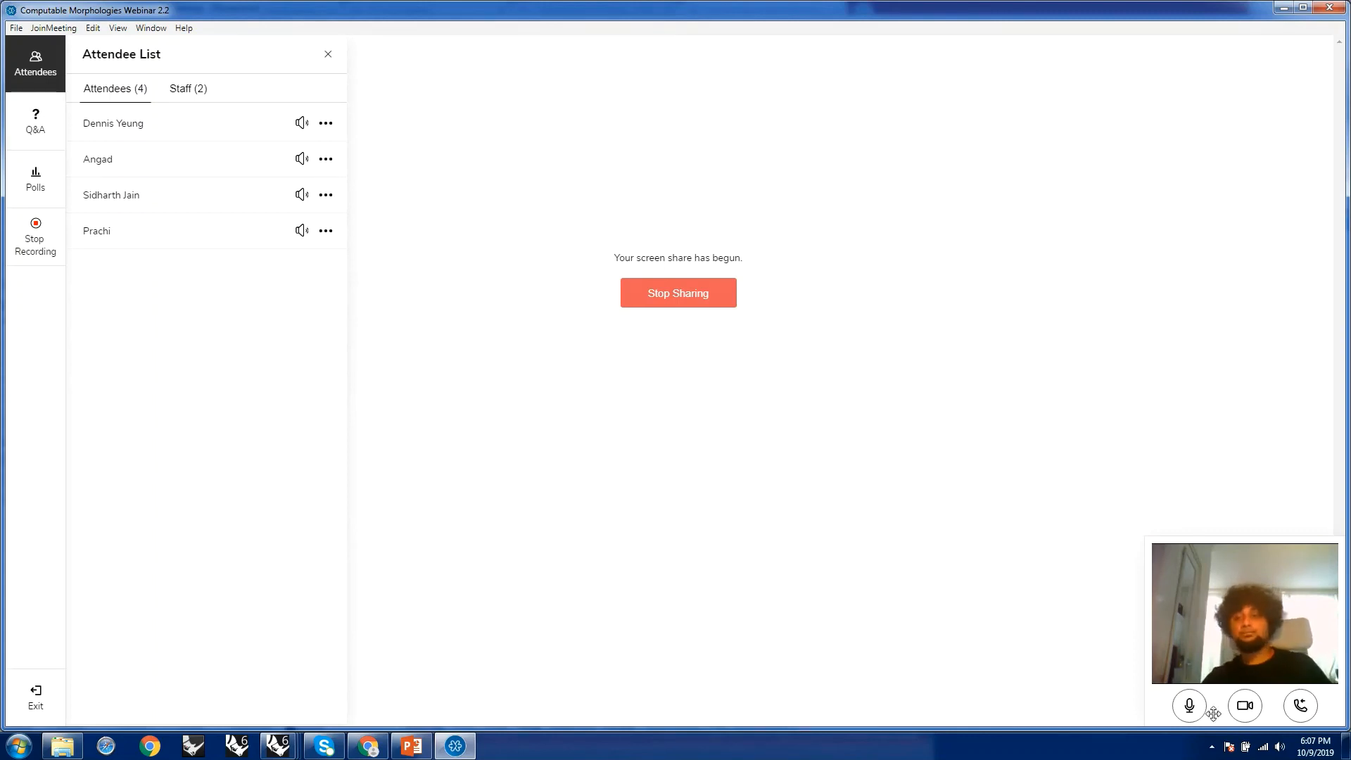
# Turn off the presenter's camera, mute the microphone and stop the screen share
pyautogui.click(1243, 706)
pyautogui.click(1190, 709)
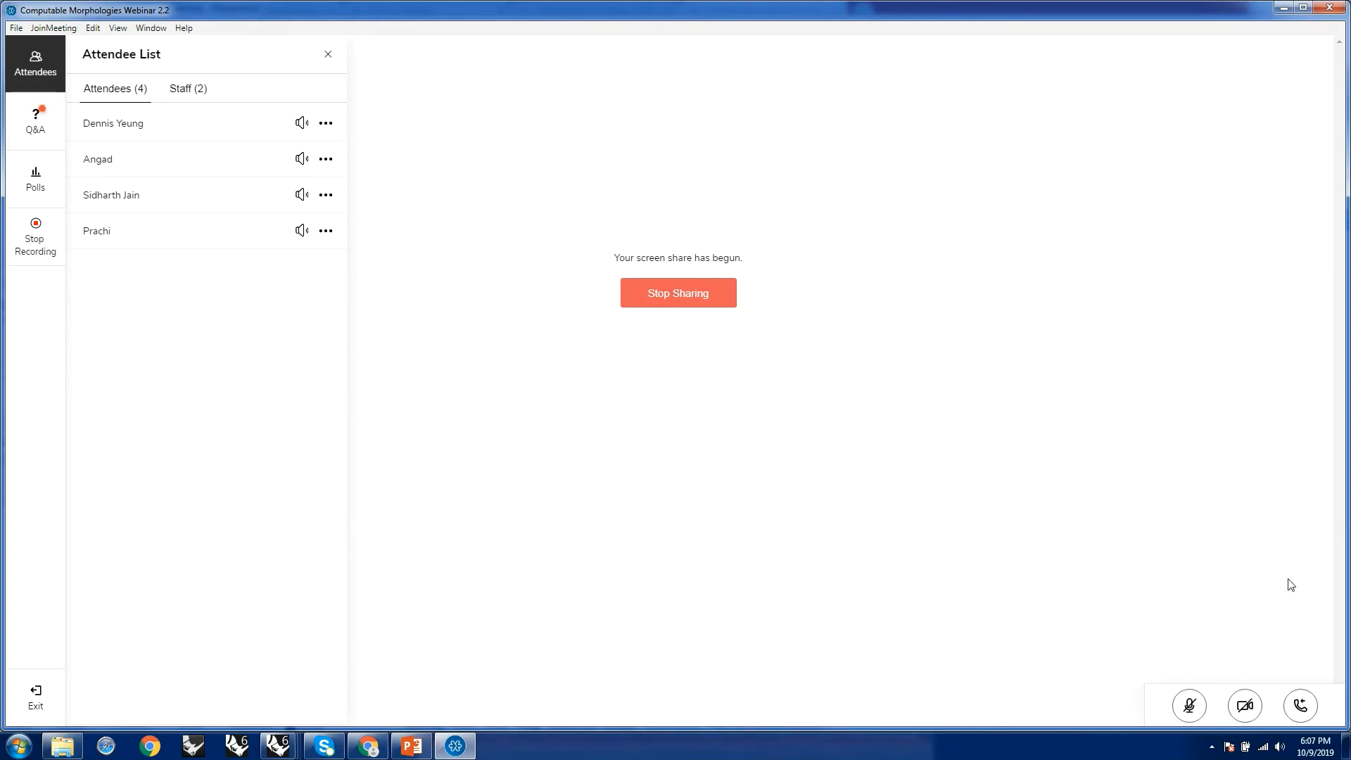
pyautogui.click(680, 301)
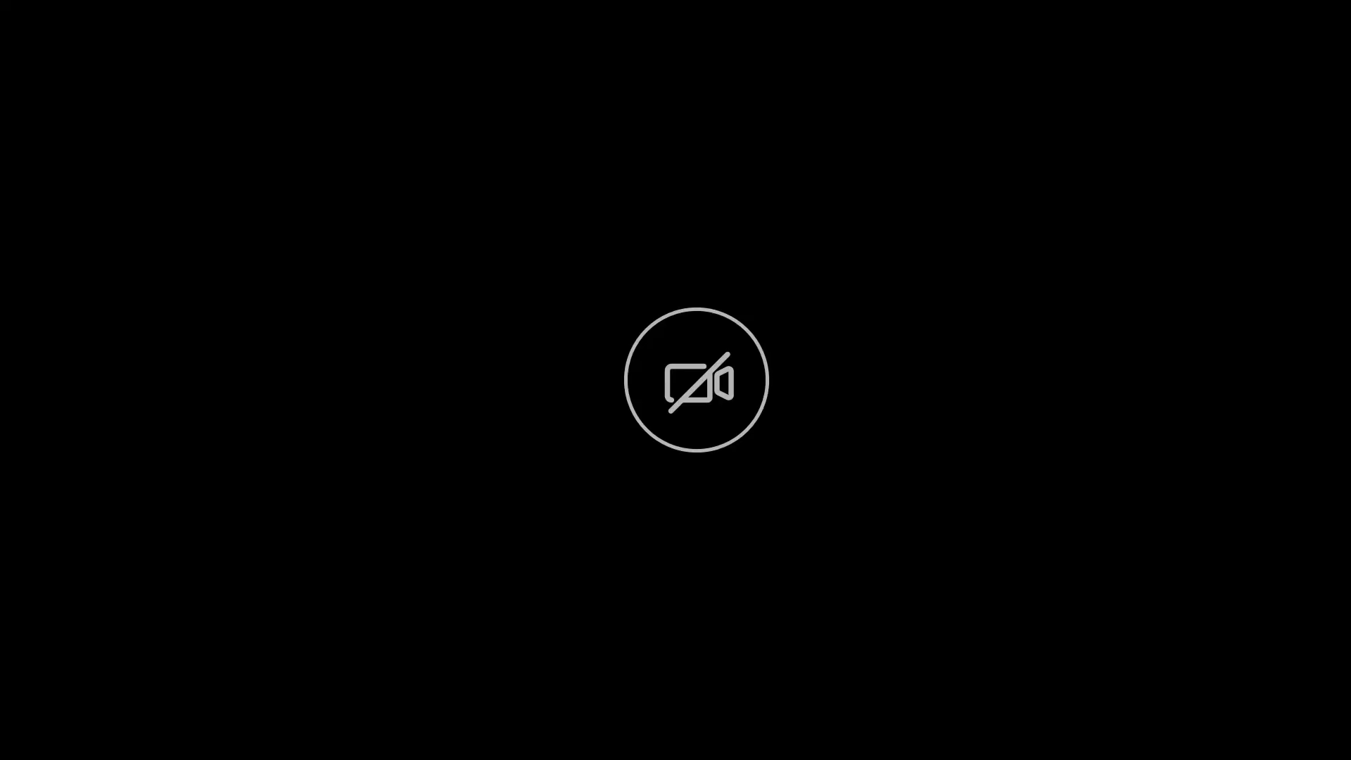